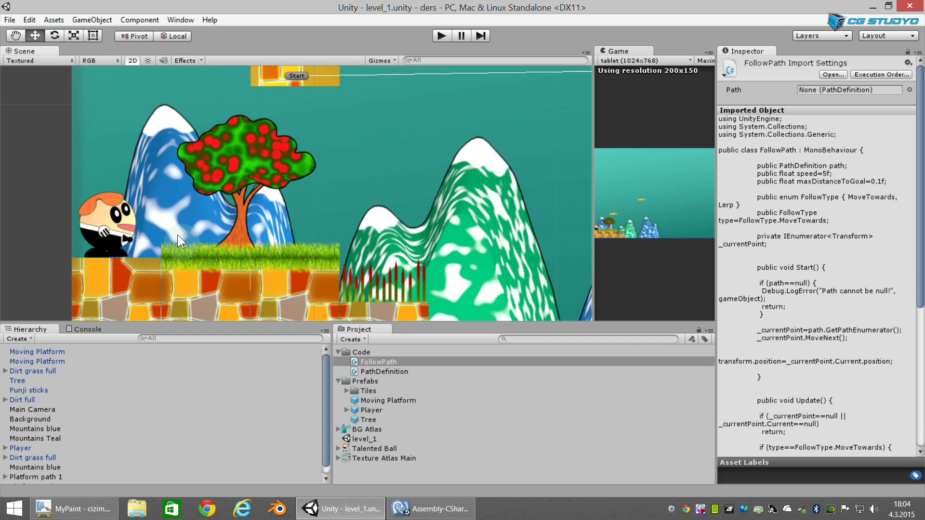
Step: Frame the character in the Scene view and move the Player right onto the grass platform
middle_click_drag(209, 257, 379, 242)
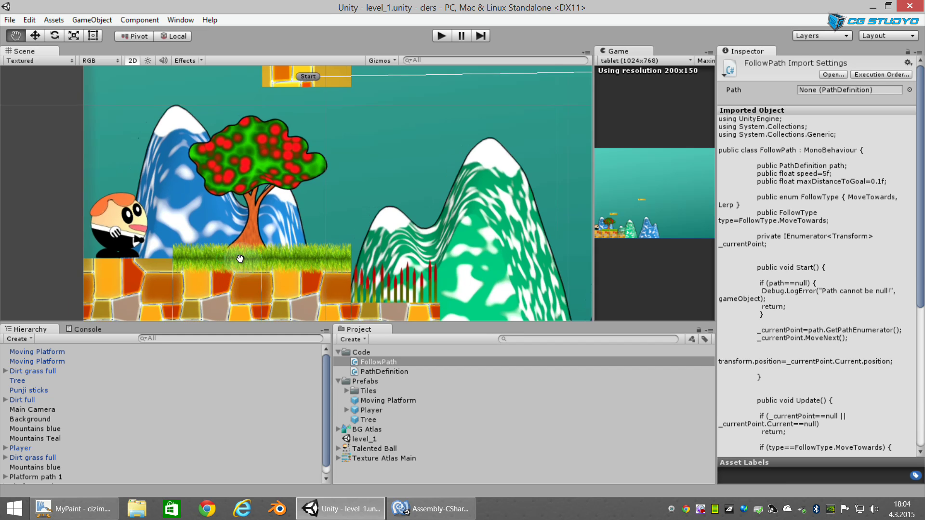
scroll(258, 213, "up", 2)
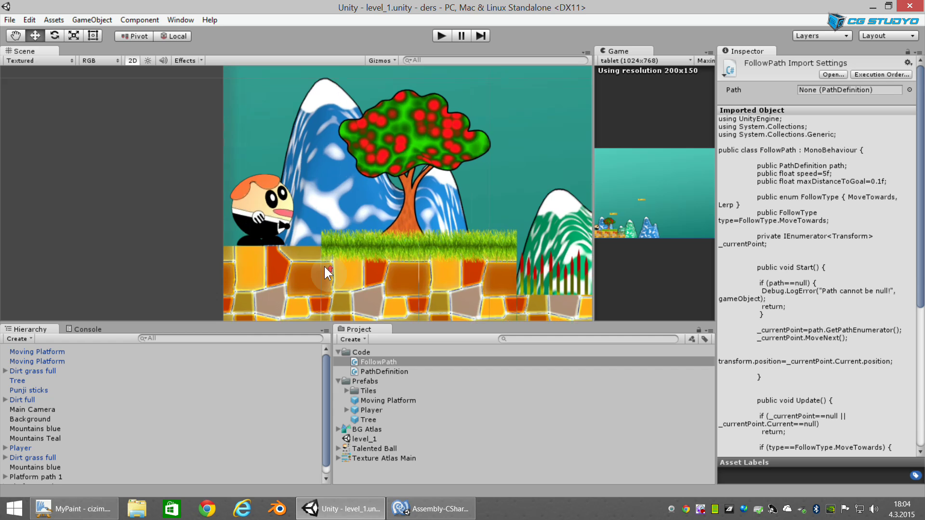
left_click(254, 225)
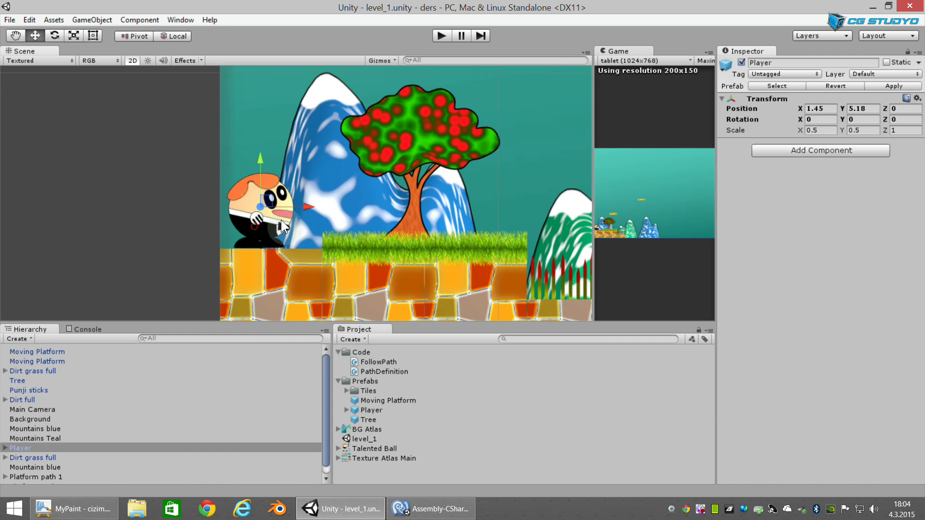
mouse_move(273, 210)
left_mouse_down()
mouse_move(458, 203)
mouse_move(322, 210)
left_mouse_up()
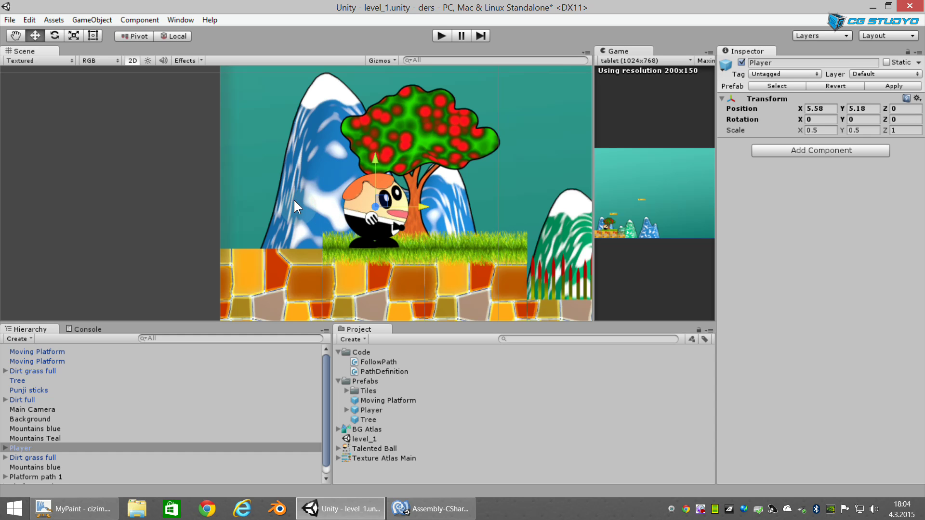
Step: Raise the Dirt full block to Y 3.68 beside the grass
middle_click_drag(381, 259, 313, 245)
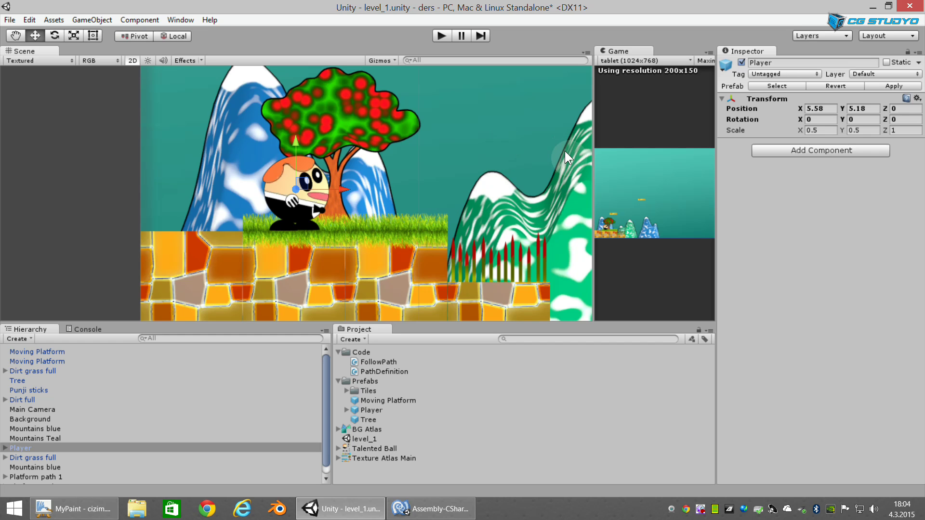
left_click(175, 274)
scroll(188, 275, "down", 1)
left_click_drag(157, 274, 143, 199)
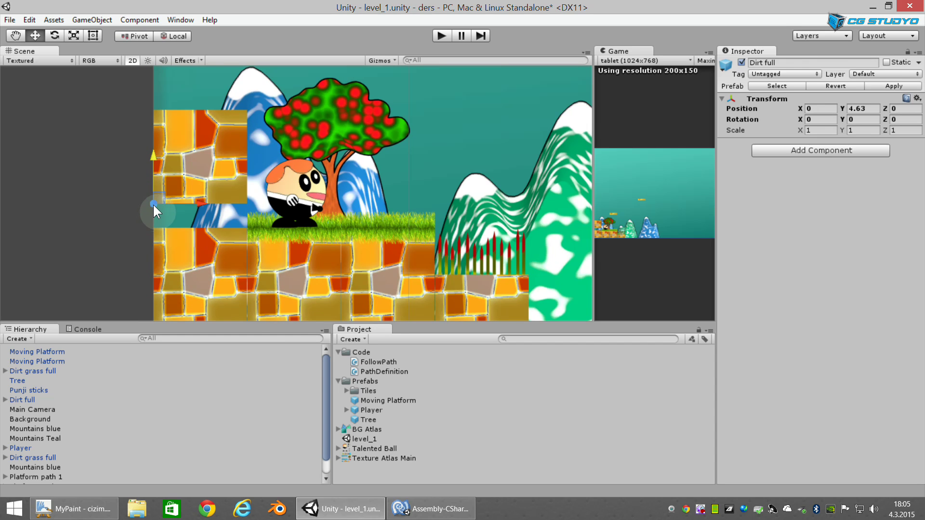
left_click_drag(155, 206, 152, 214)
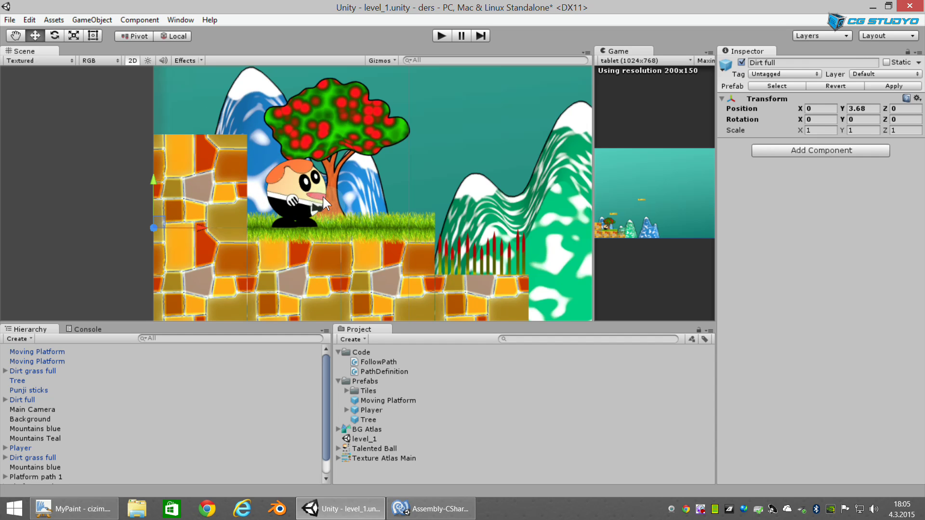
Step: Reposition the Player along the grass, then bring up the MyPaint diagram
left_click(291, 196)
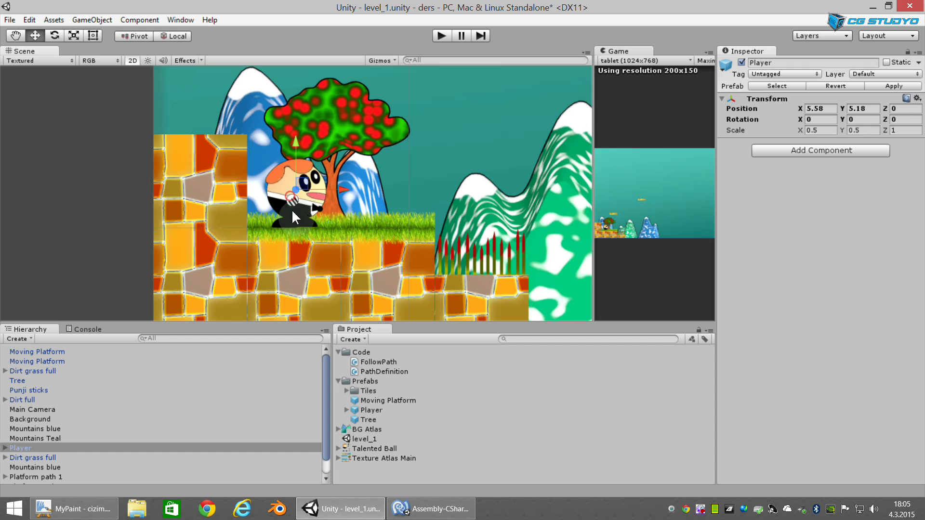
mouse_move(331, 193)
left_mouse_down()
mouse_move(322, 193)
mouse_move(370, 192)
left_mouse_up()
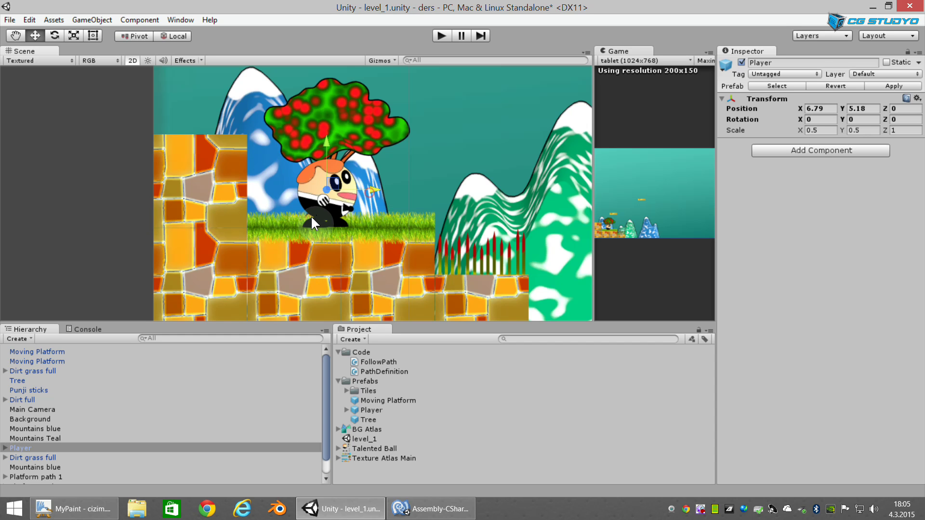
left_click(77, 507)
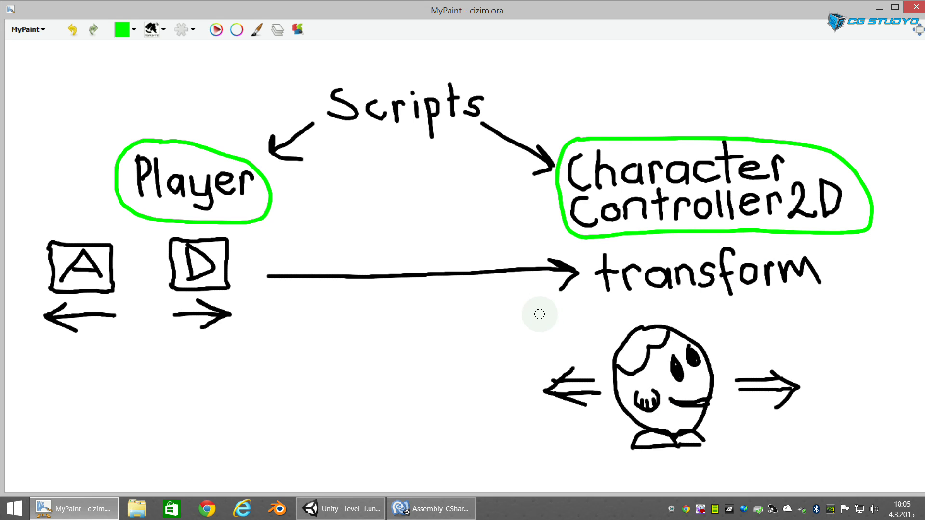
Step: Back in Unity, delete the existing Player object from the Hierarchy
left_click(313, 509)
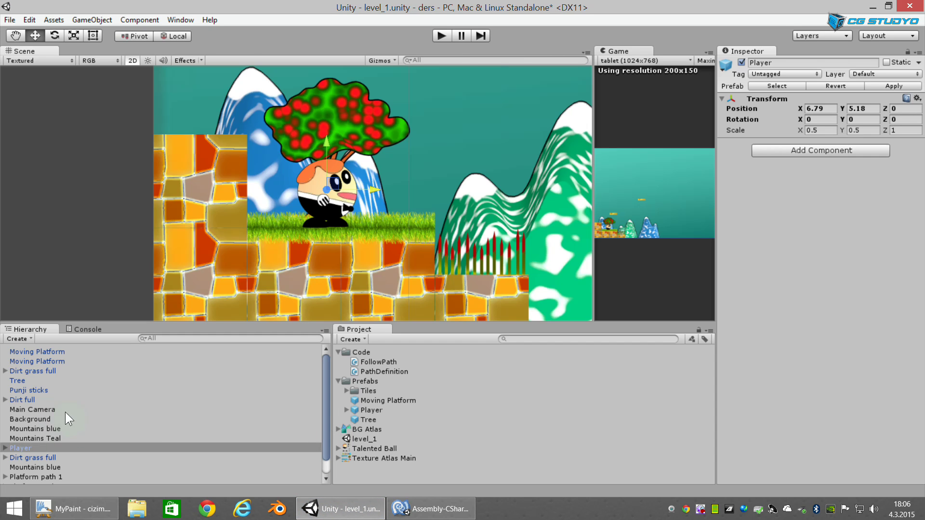
scroll(65, 412, "down", 2)
left_click(32, 430)
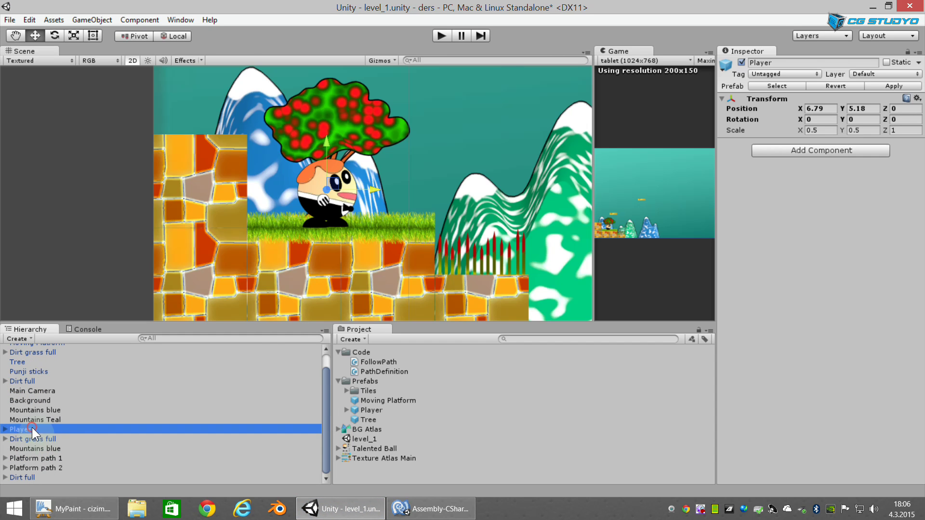
scroll(314, 198, "up", 2)
scroll(325, 195, "up", 2)
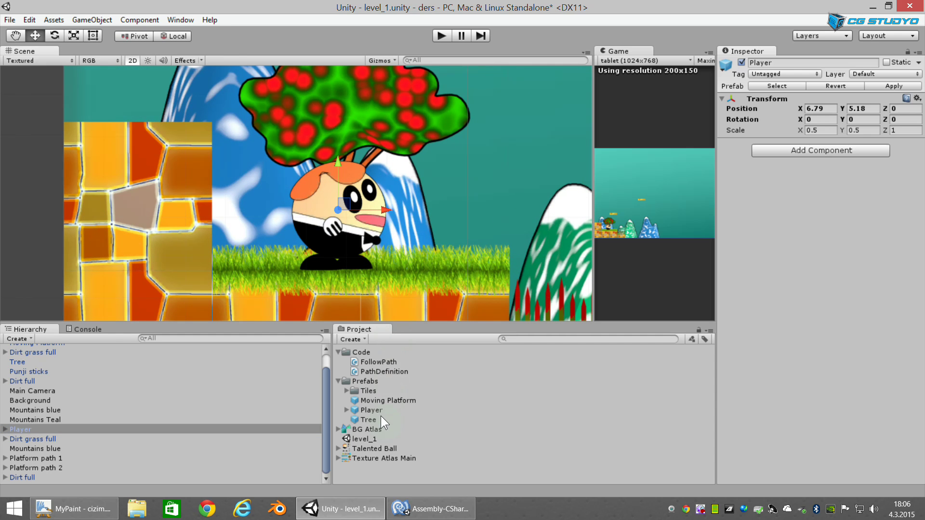
left_click(361, 322)
left_click(34, 430)
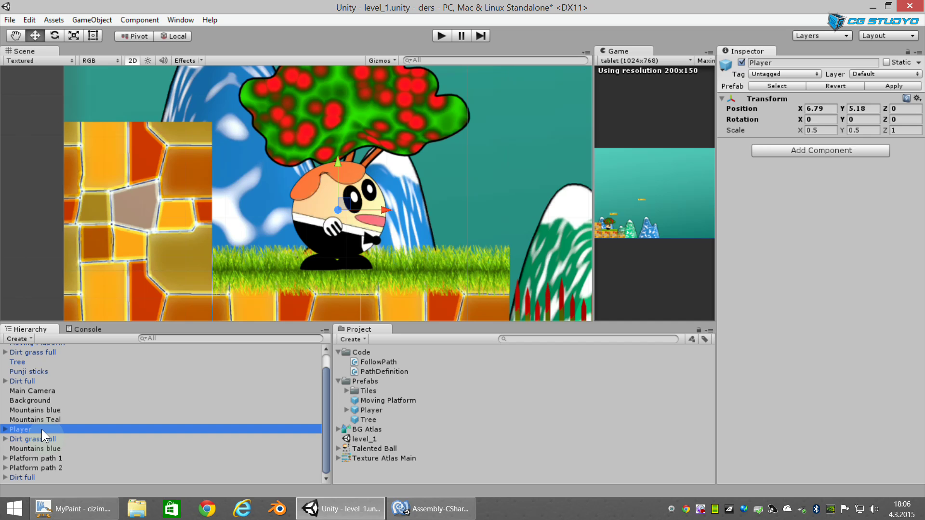
key("Delete")
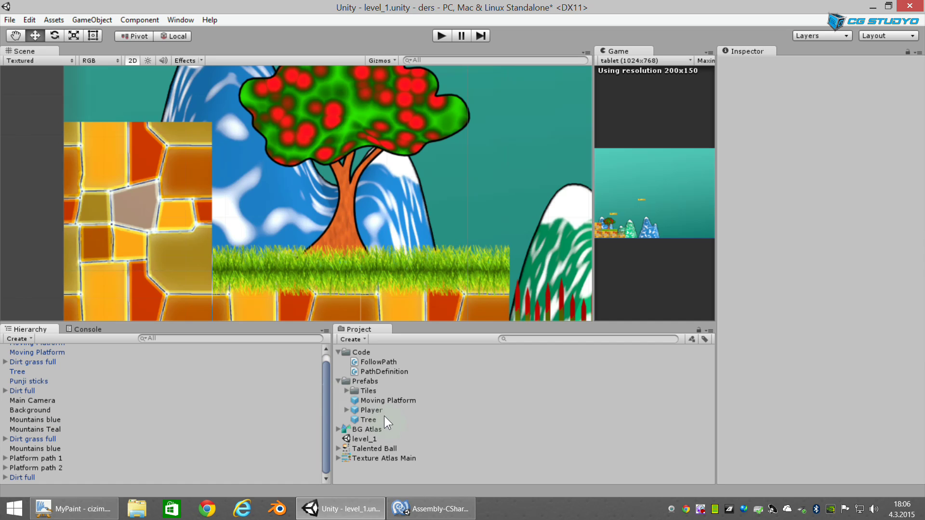
Step: Drag a new Player from the prefab into the Scene and lower it onto the grass
left_click_drag(374, 410, 346, 187)
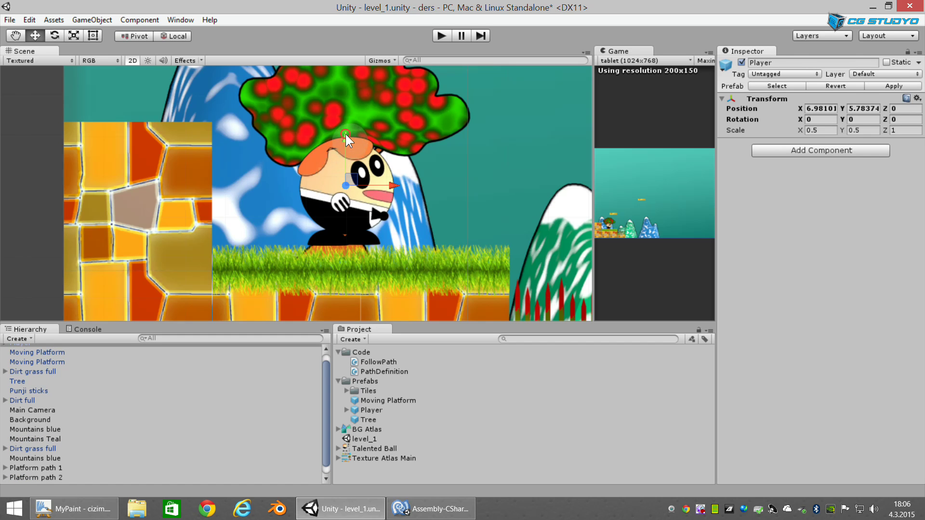
left_click_drag(345, 134, 339, 153)
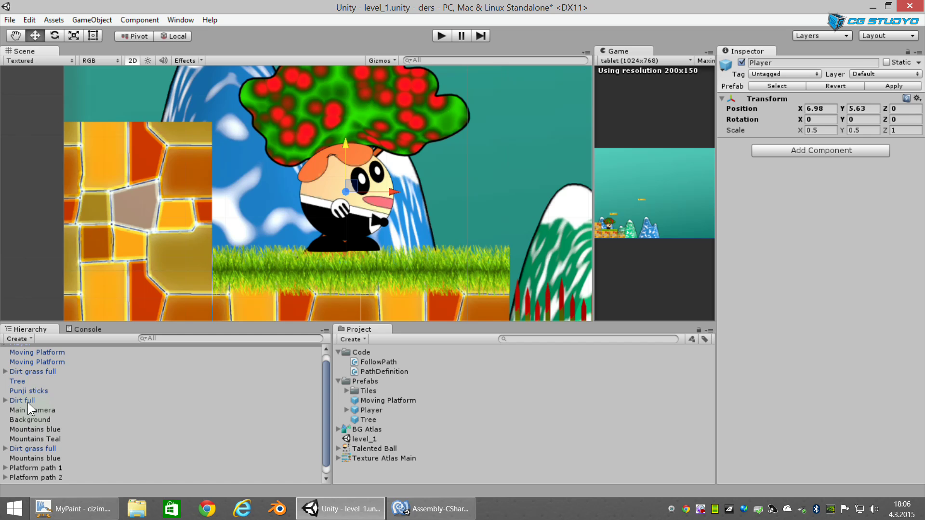
scroll(34, 394, "up", 2)
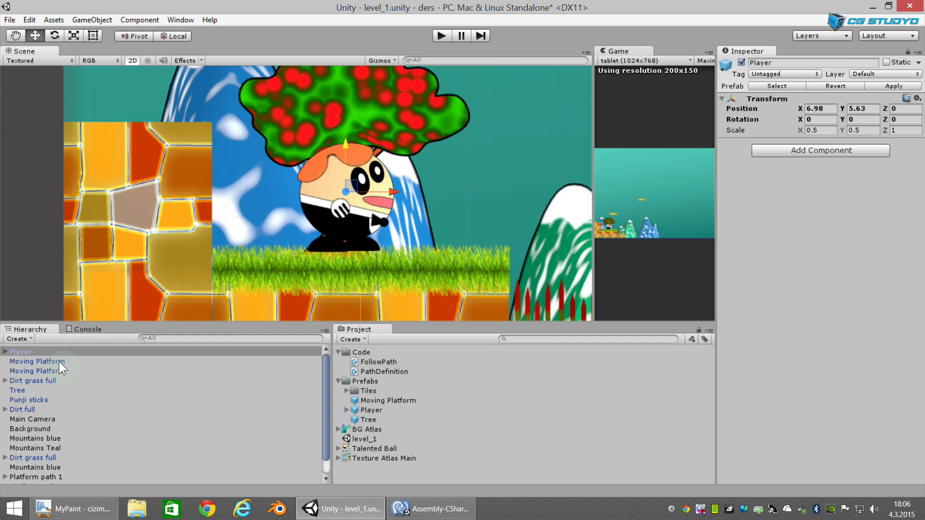
left_click(23, 349)
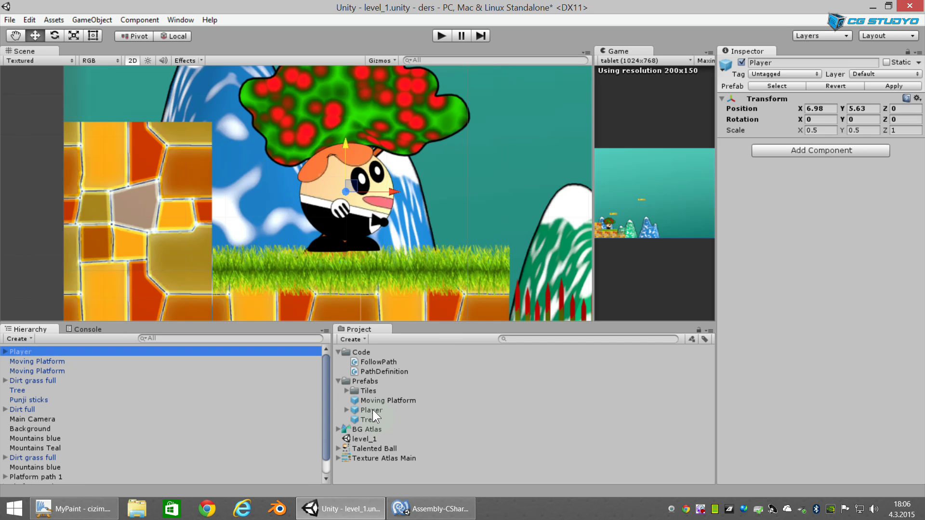
Step: Delete the extra Player copies and place one fresh Player prefab on the grass
left_click_drag(372, 410, 474, 151)
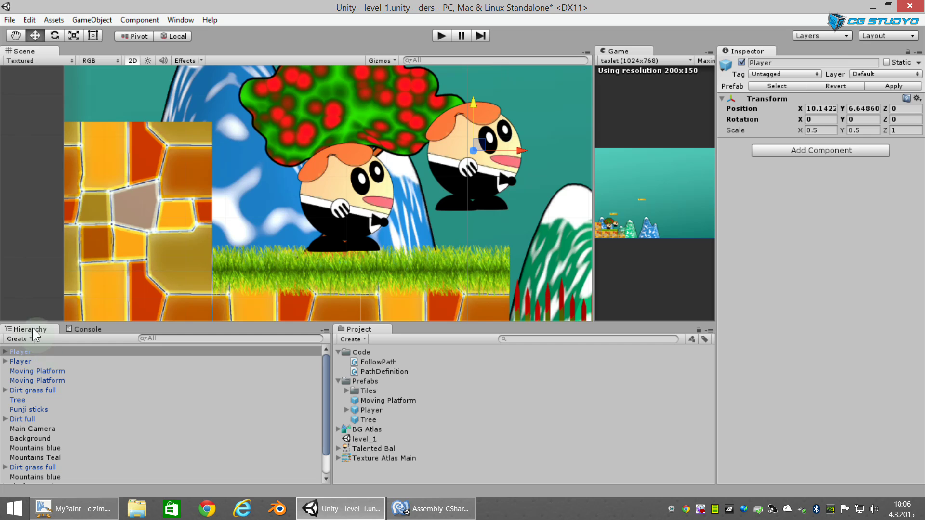
left_click(37, 351)
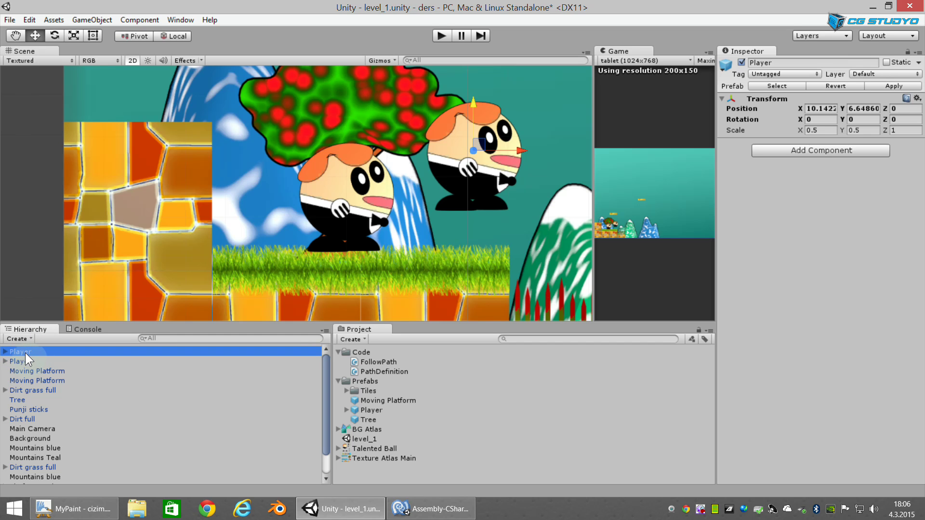
left_click(42, 362)
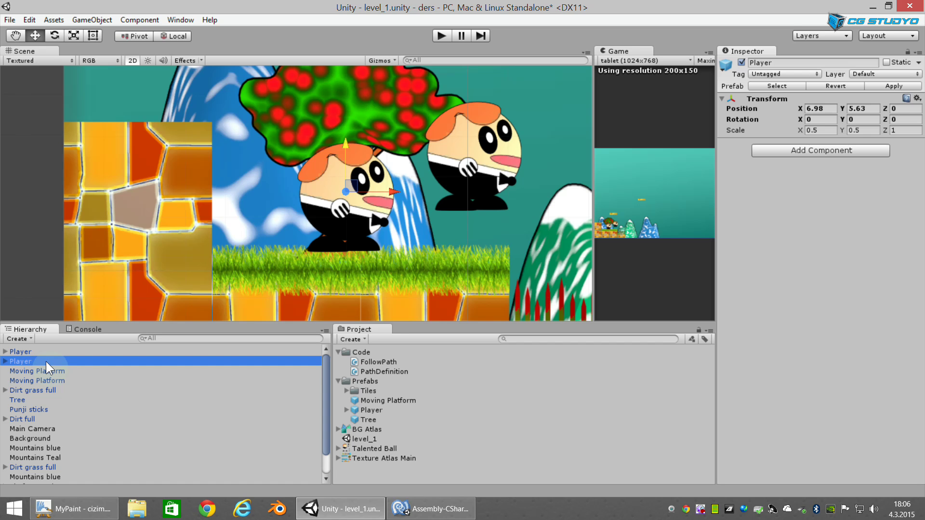
key("Delete")
left_click(49, 350)
key("Delete")
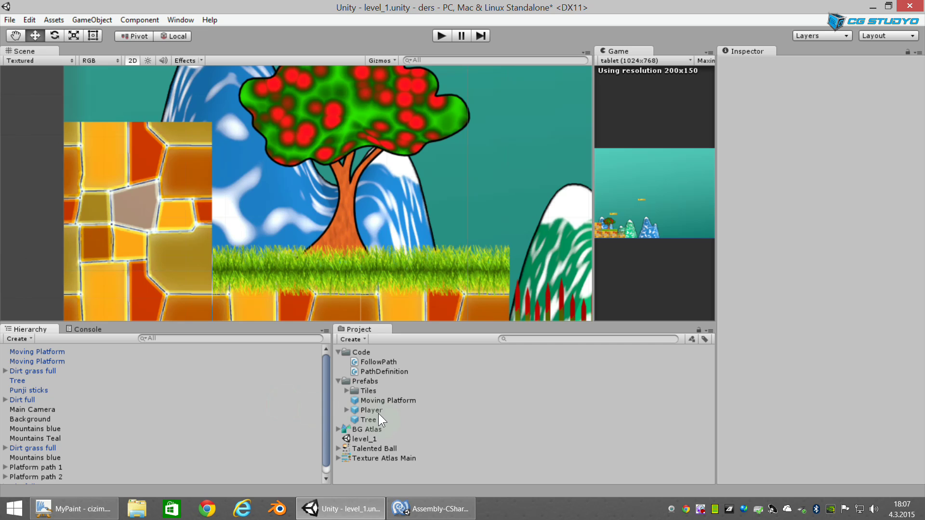
left_click_drag(377, 409, 309, 207)
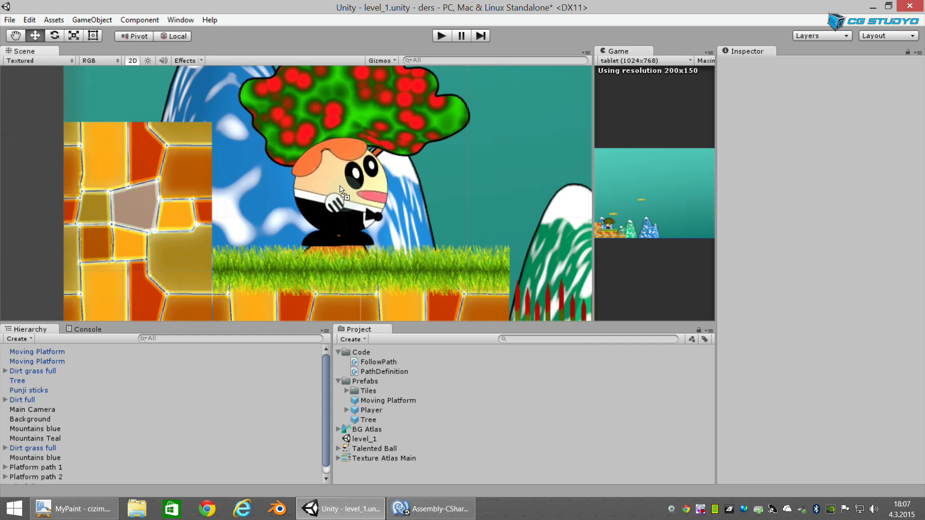
left_click(49, 351)
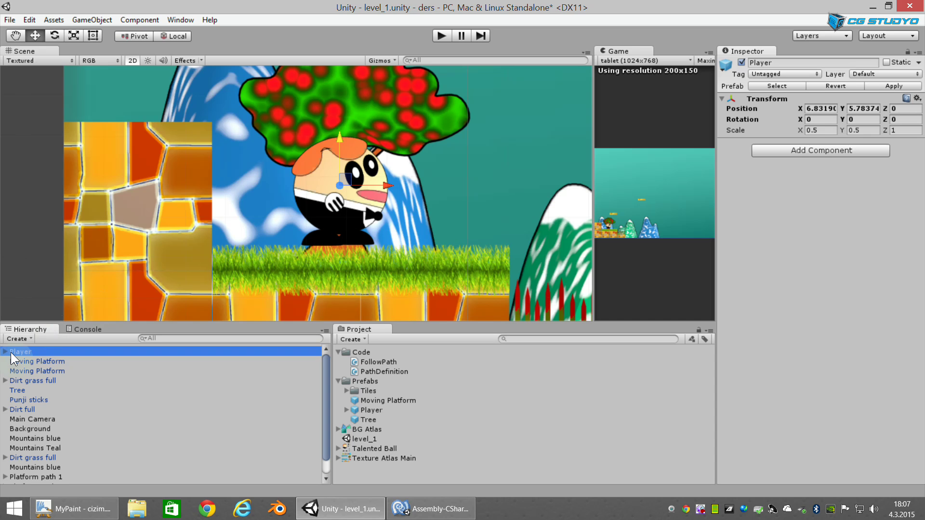
left_click(339, 194)
Step: Attach a new script named Player to the Player, preview its code, and move it into Code
left_click(806, 150)
left_click(806, 341)
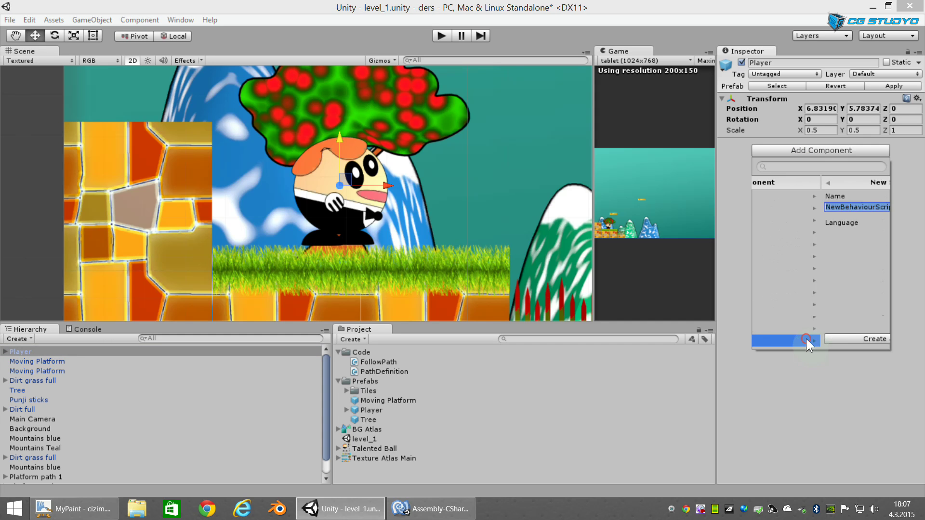
type("Player")
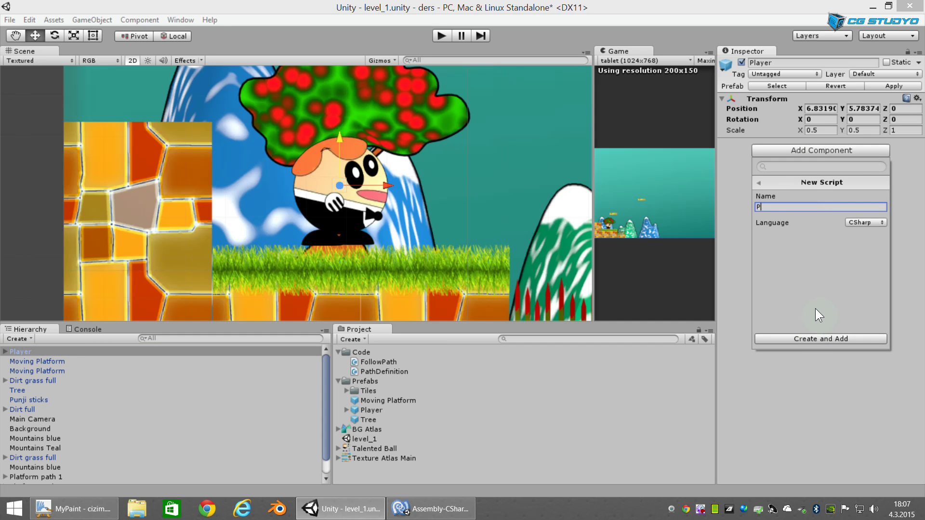
key("Return")
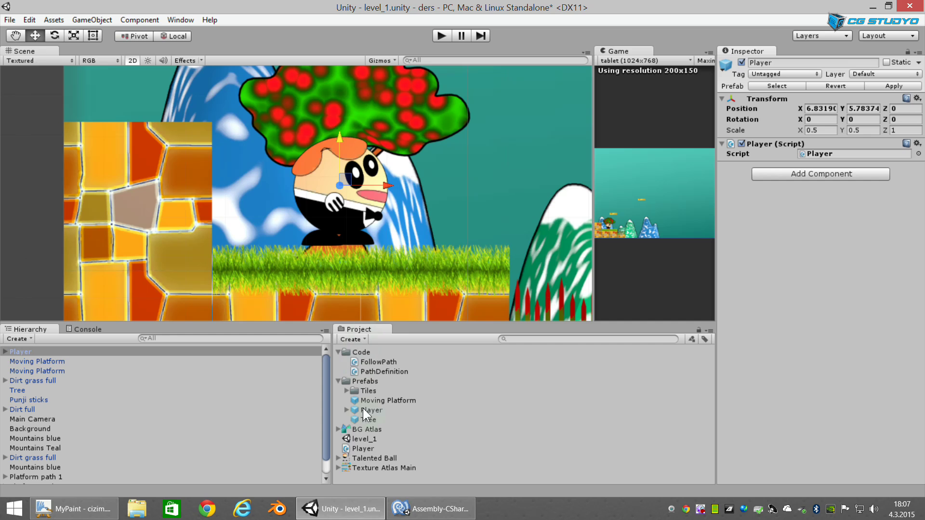
left_click(364, 449)
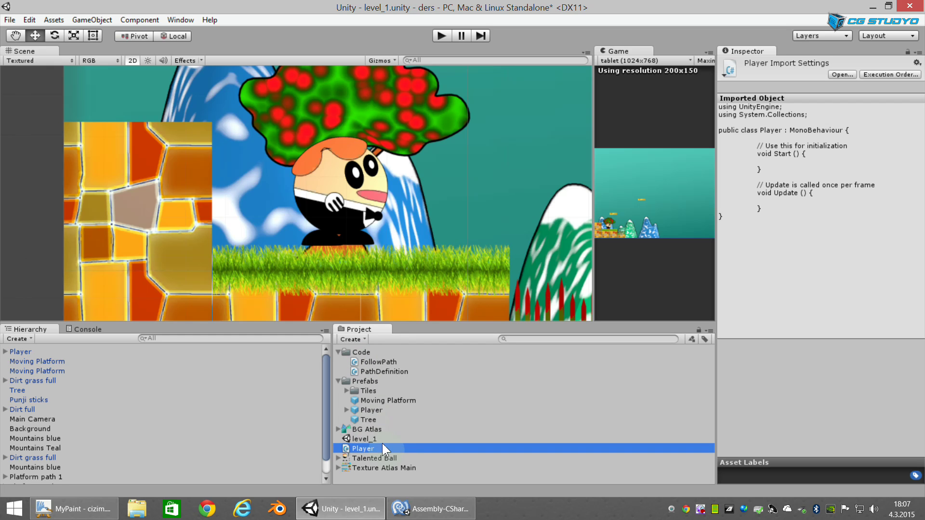
left_click_drag(377, 449, 367, 352)
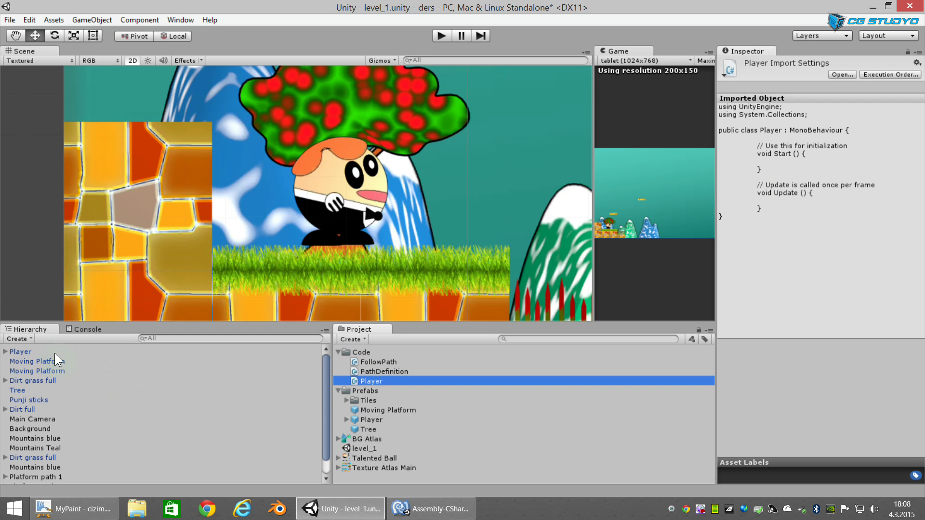
Step: Add a new CharacterController2D script to the Player, file it in Code, and bring up MyPaint
left_click(22, 351)
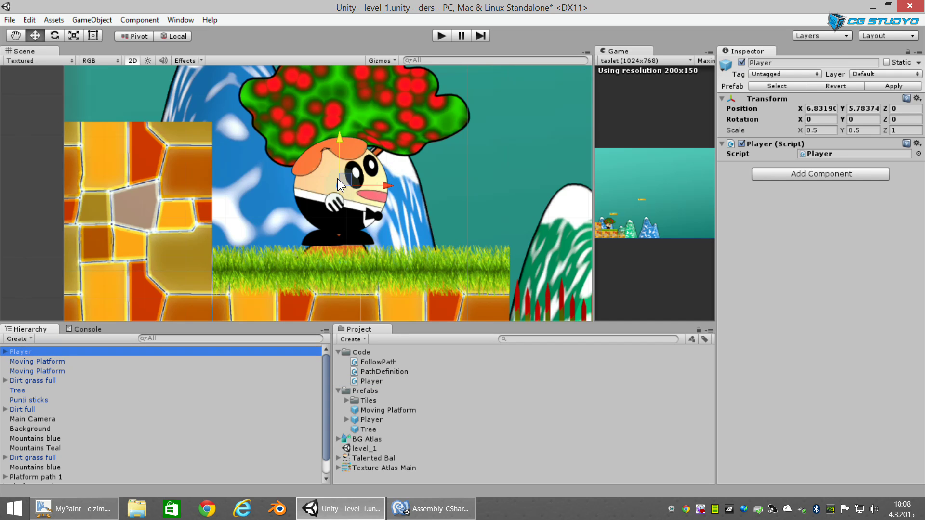
left_click(834, 174)
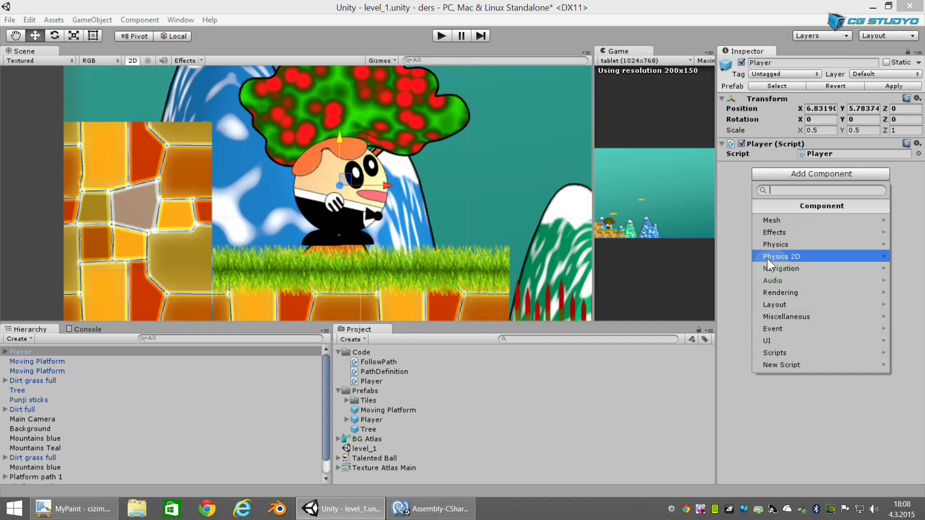
left_click(796, 362)
type("CharacterController2D")
left_click(794, 362)
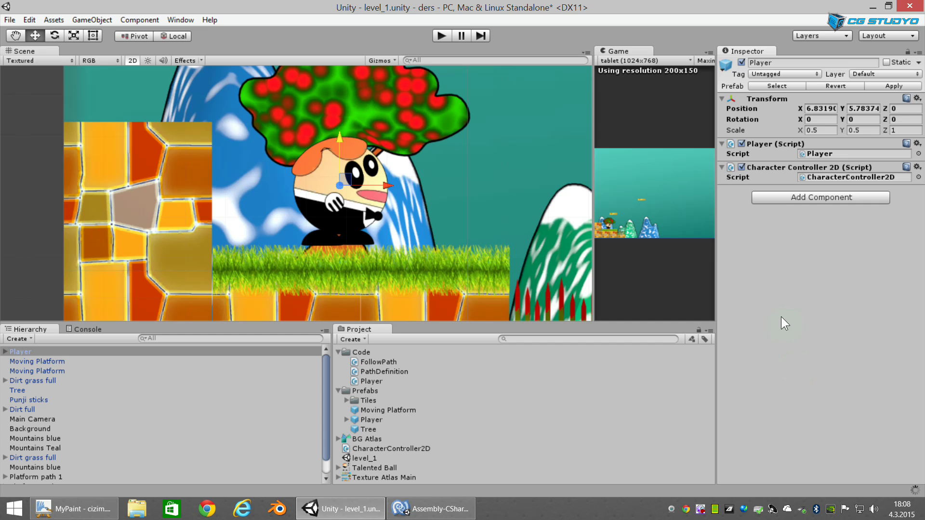
left_click(722, 168)
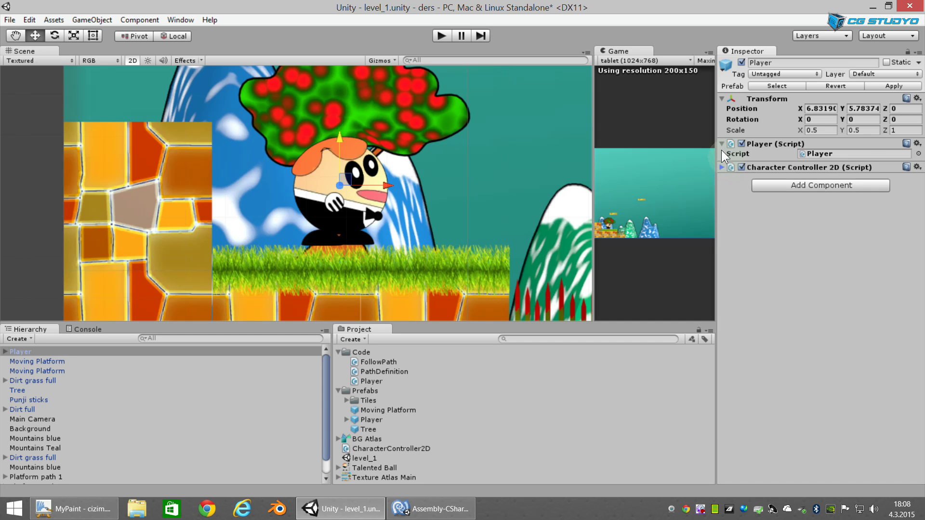
left_click(720, 166)
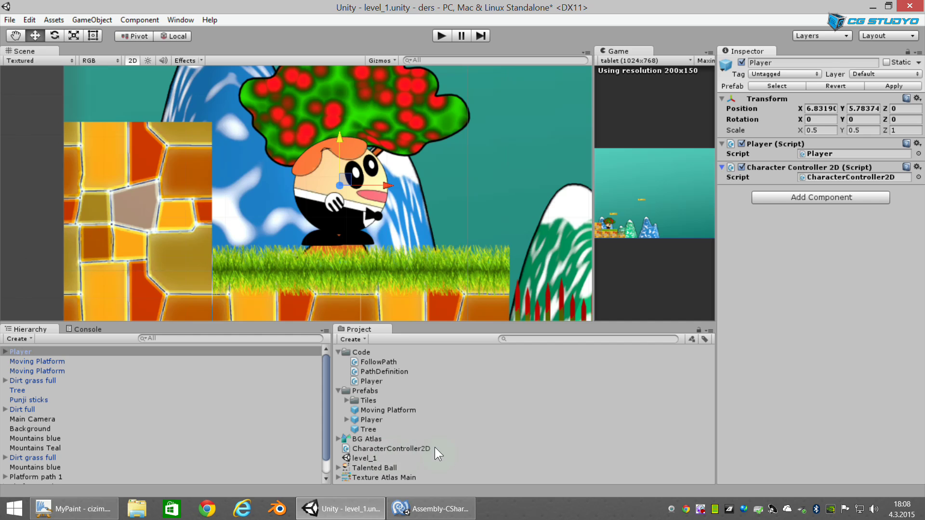
left_click_drag(377, 448, 369, 356)
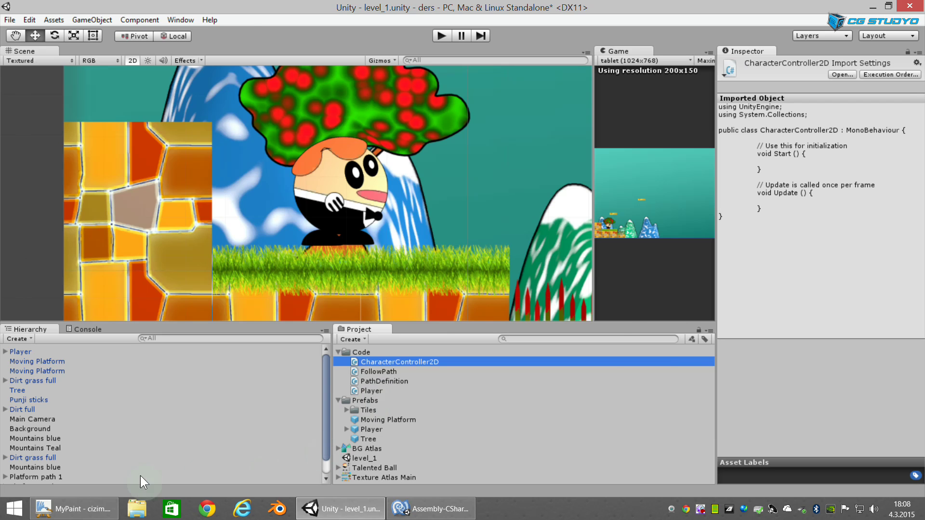
left_click(72, 509)
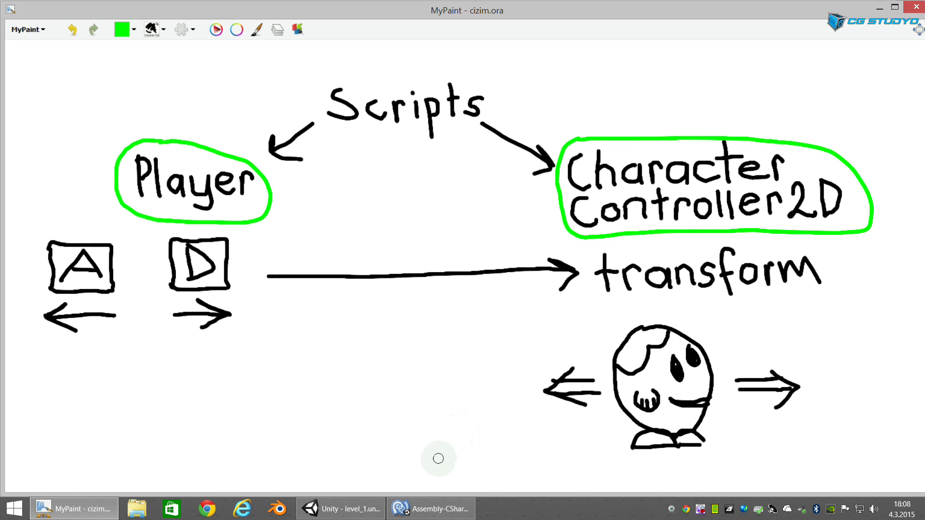
Step: Switch from the MyPaint diagram over to MonoDevelop with Alt+Tab
key("alt+Tab")
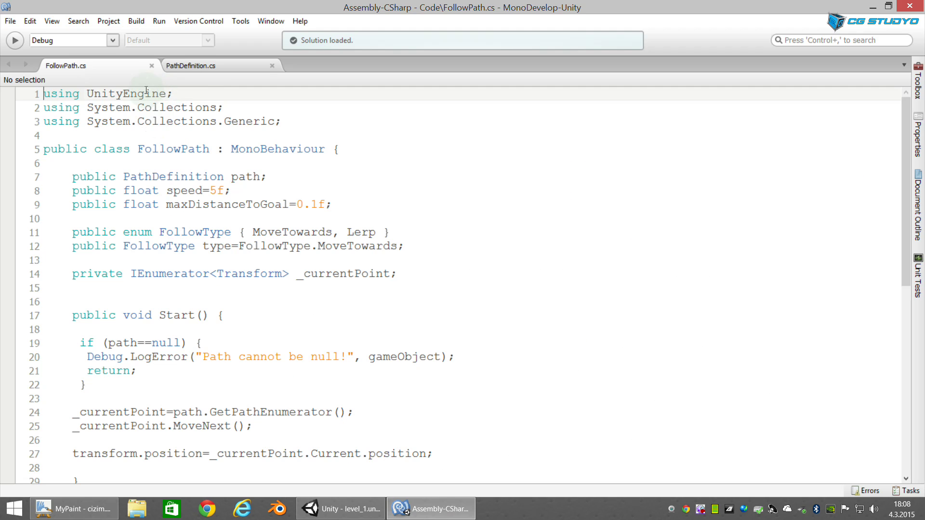
Step: Look over the open files, then bring up Player.cs from the Player script in Unity's Code folder
left_click(211, 66)
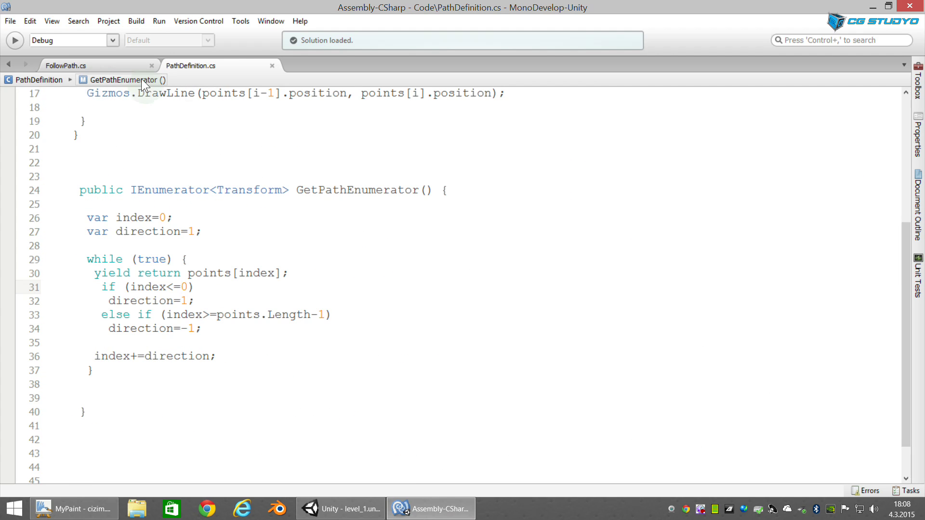
left_click(100, 66)
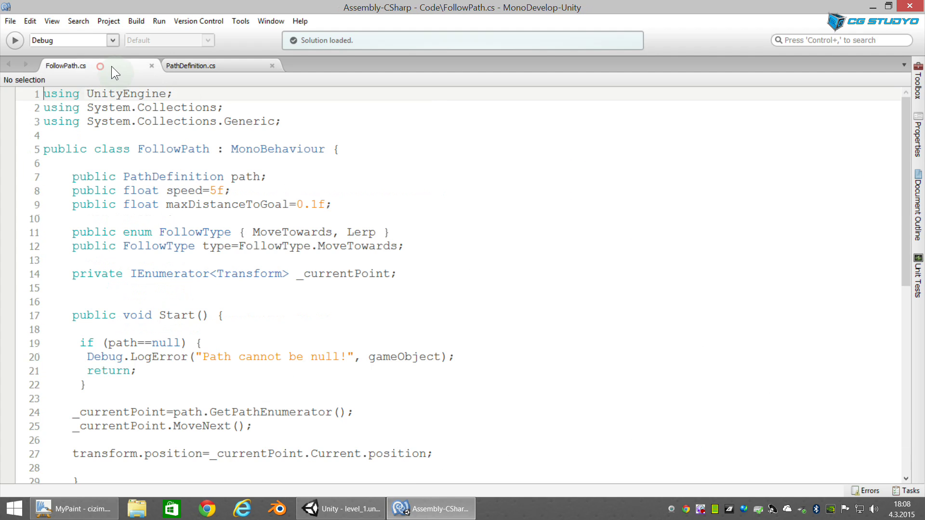
left_click(333, 509)
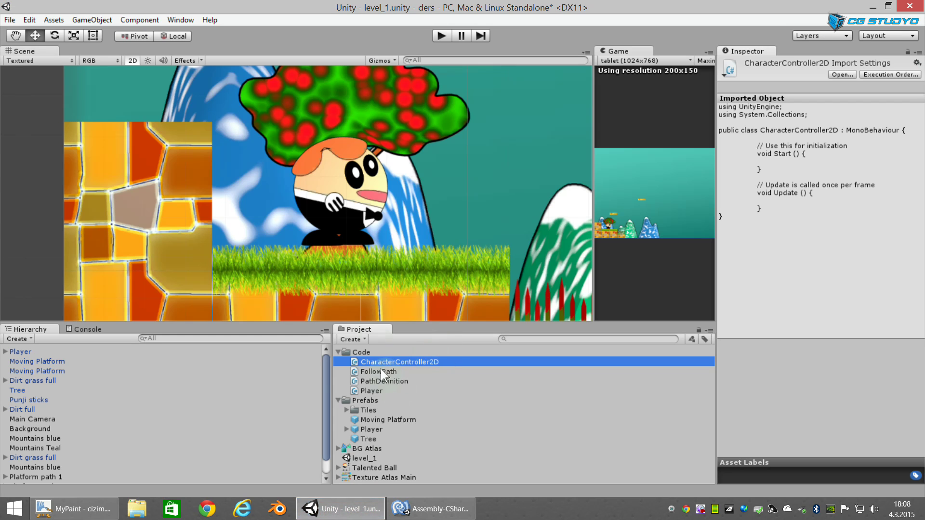
left_click(372, 390)
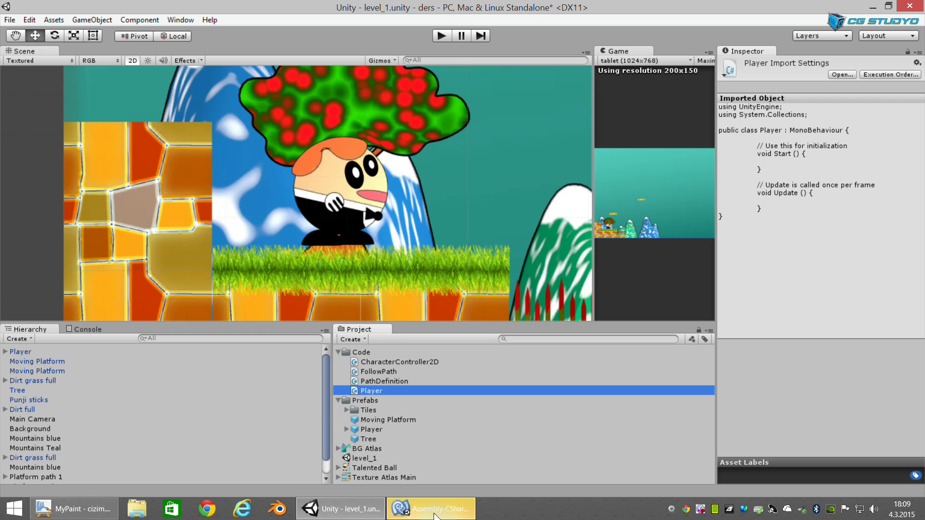
left_click(420, 517)
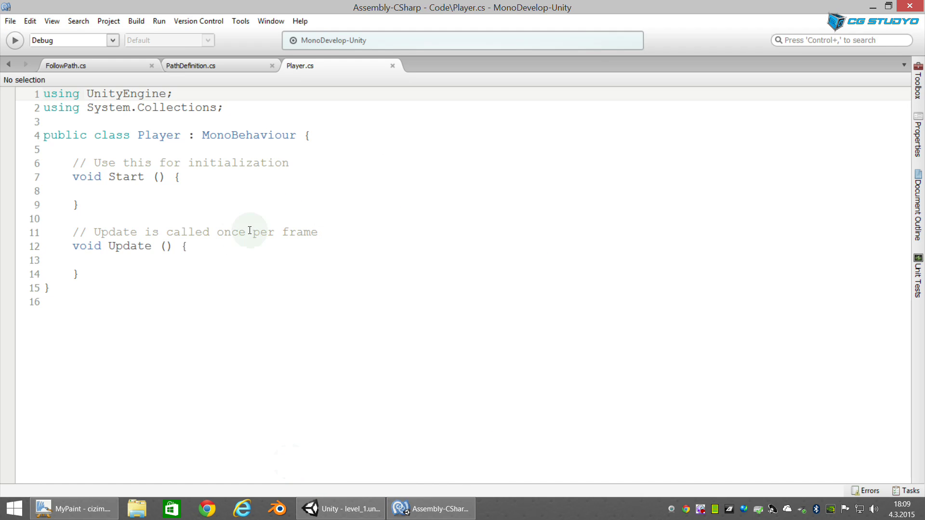
Step: Close the PathDefinition.cs and FollowPath.cs files
left_click(220, 64)
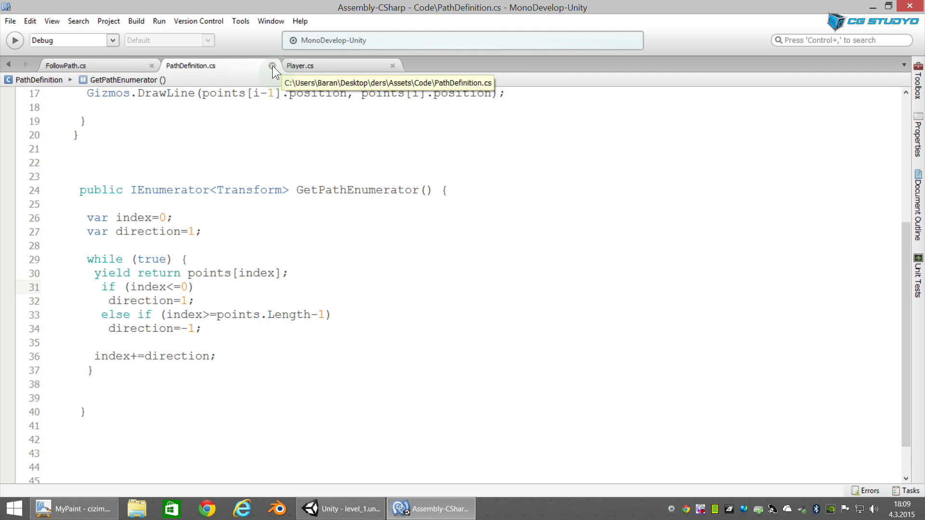
left_click(273, 66)
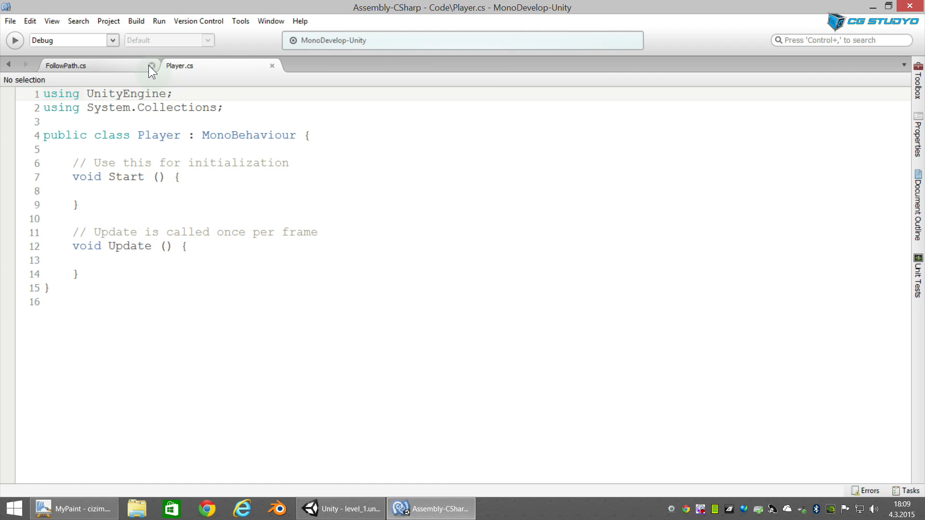
left_click(151, 65)
Step: Open the CharacterController2D script from Unity so it sits beside Player.cs
left_click(381, 514)
double_click(403, 361)
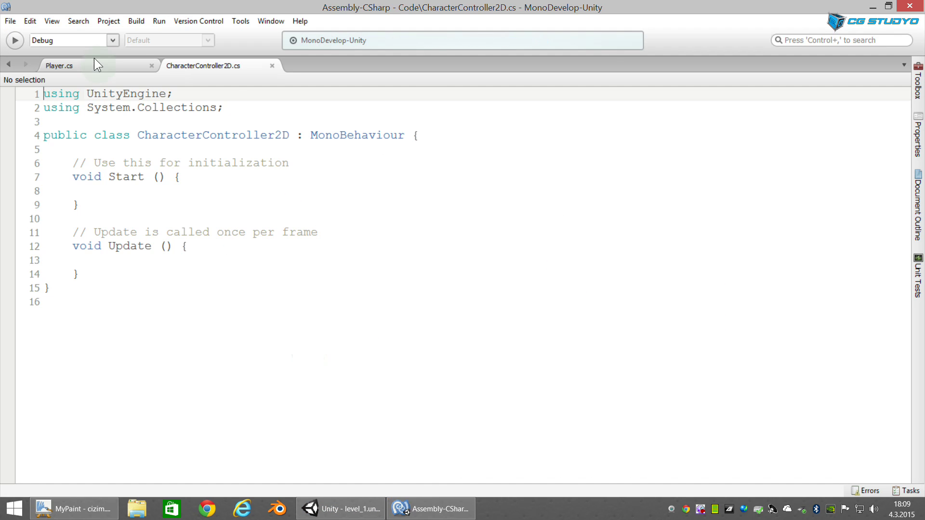
left_click(67, 65)
left_click(203, 65)
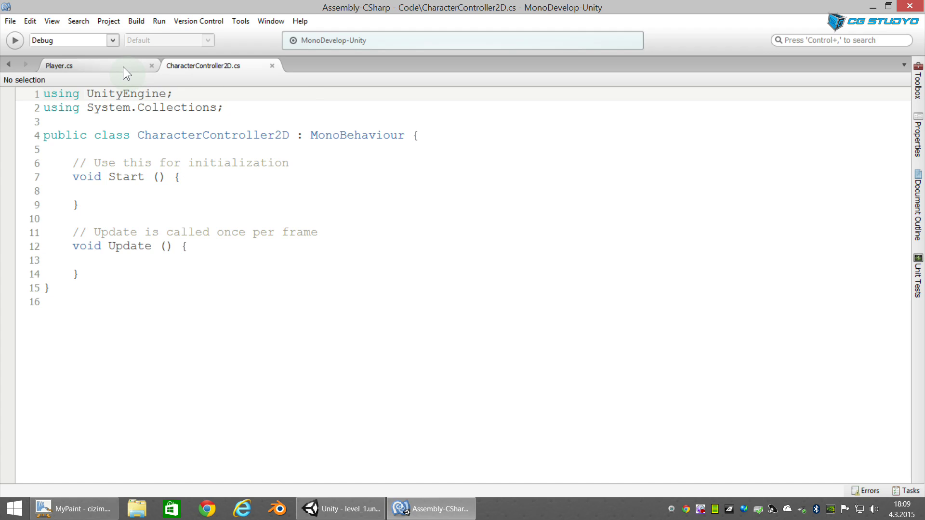
left_click(108, 67)
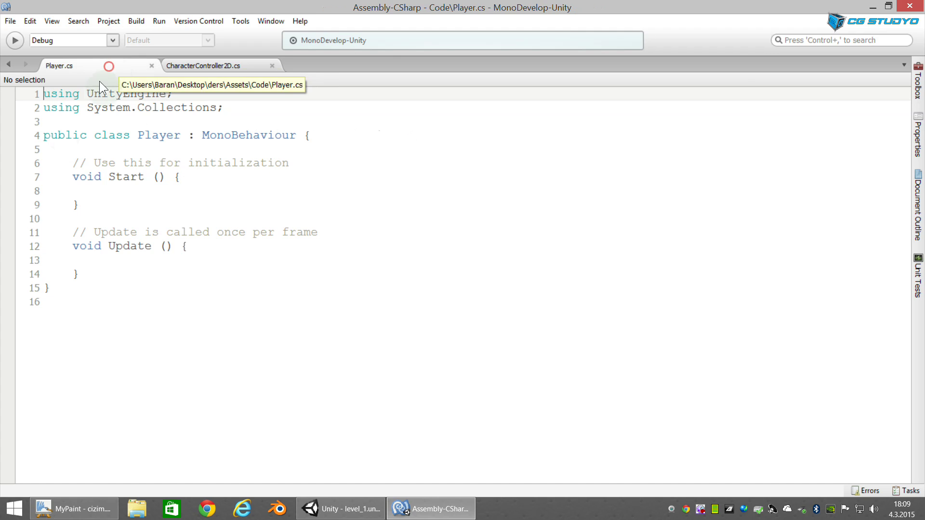
Step: Remove lines 6–14, the template Start and Update methods, from Player.cs and CharacterController2D.cs
left_click_drag(69, 163, 122, 272)
key("Delete")
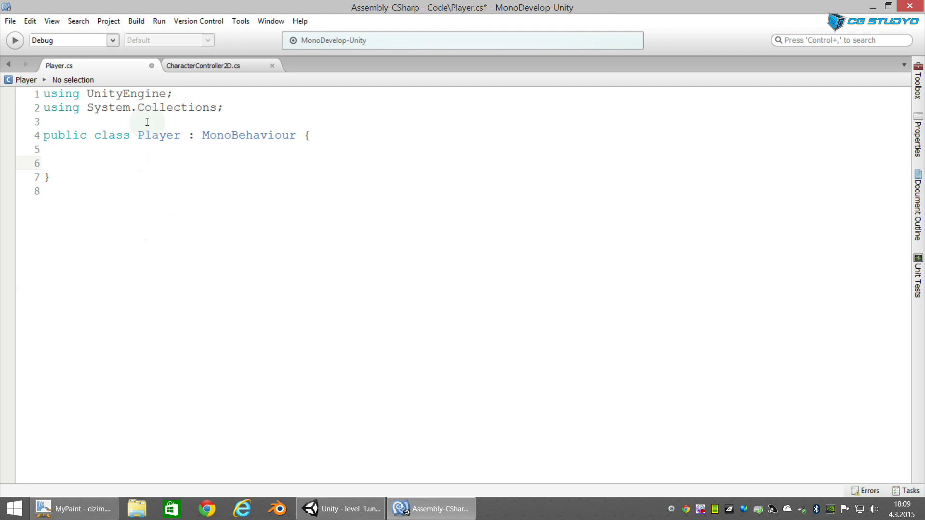
left_click(208, 67)
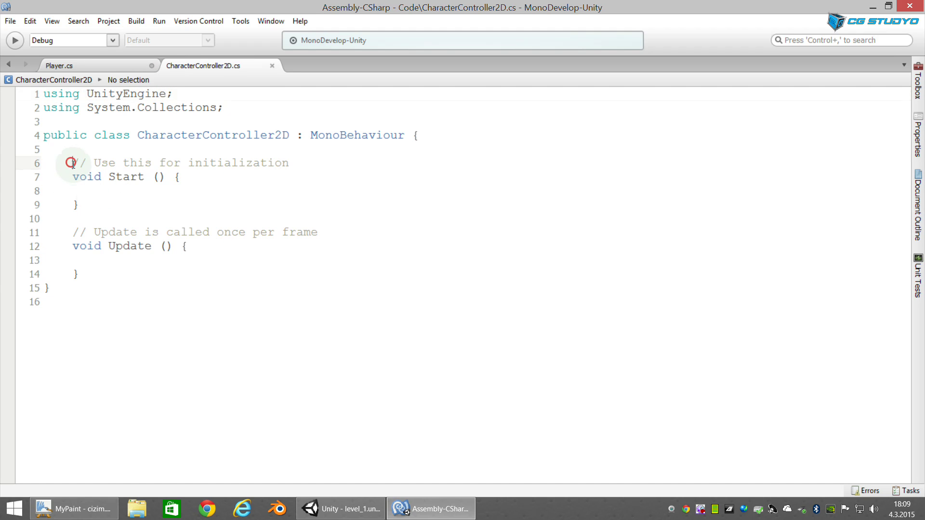
left_click_drag(72, 164, 121, 273)
key("ctrl+x")
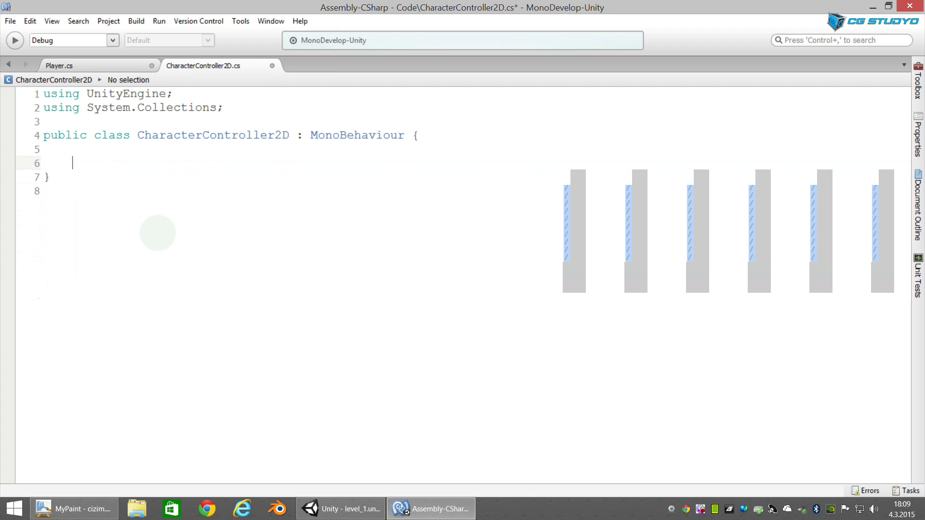
left_click(87, 65)
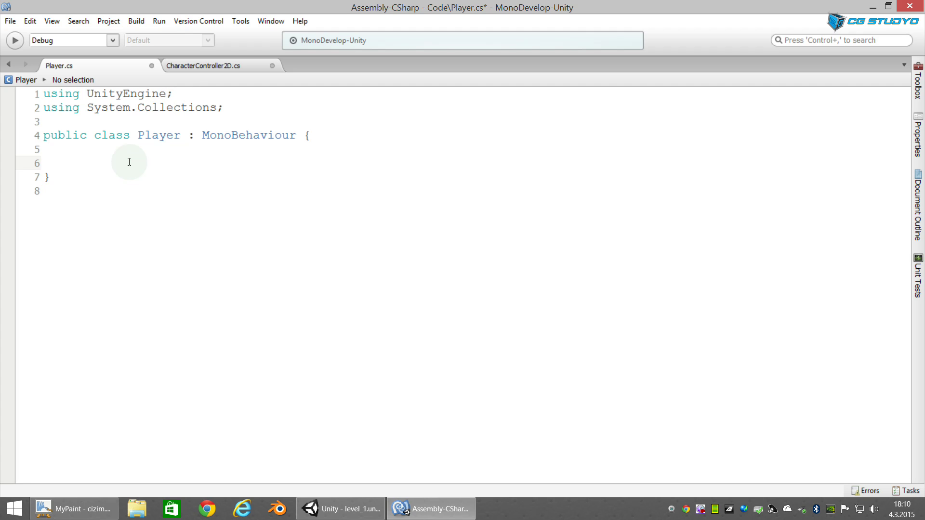
Step: Declare a private CharacterController2D _controller field in Player.cs
type("pri")
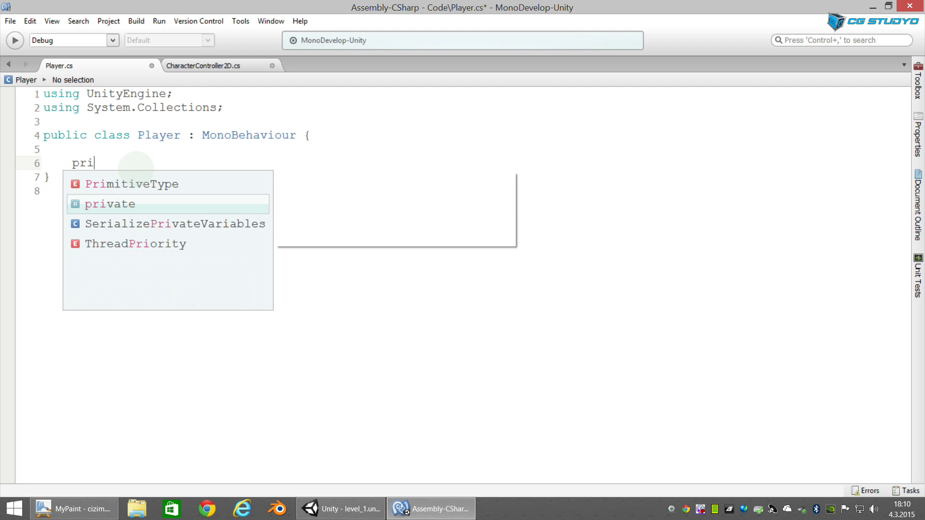
type("vate ")
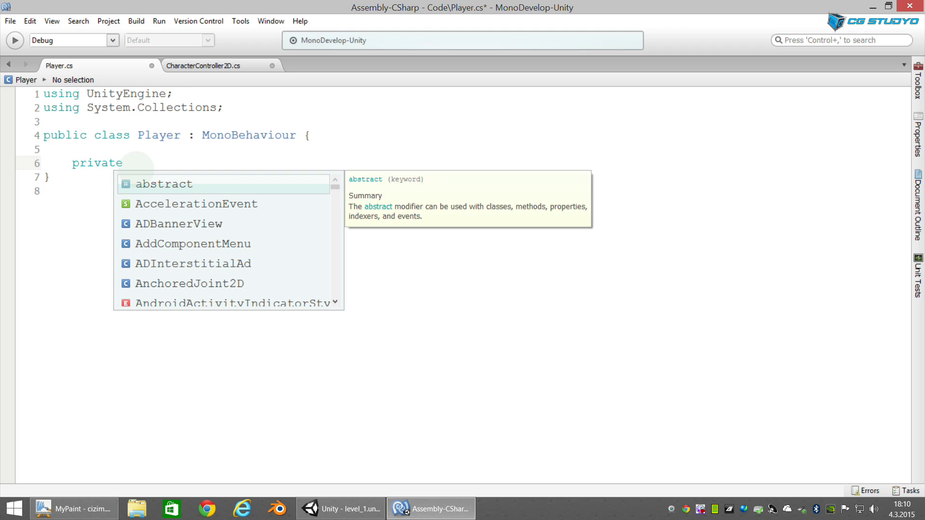
type("Chara")
key("Up")
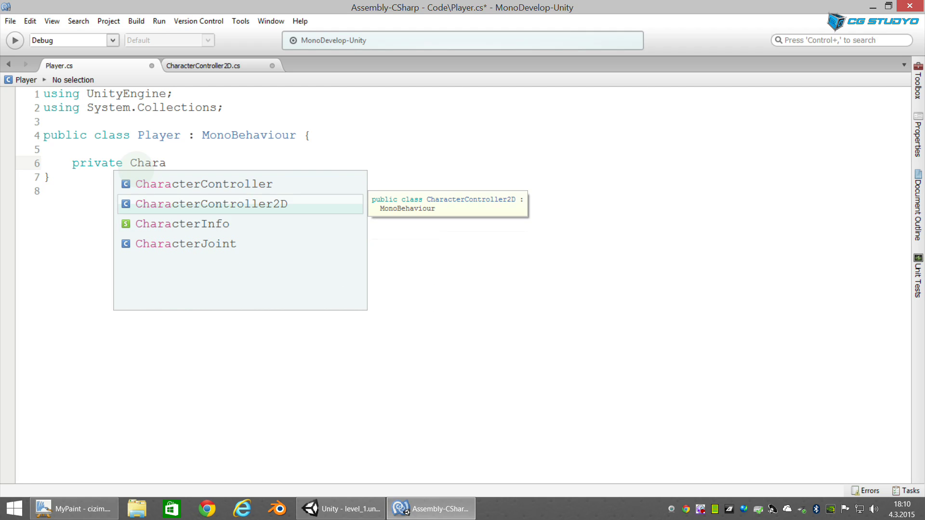
key("Return")
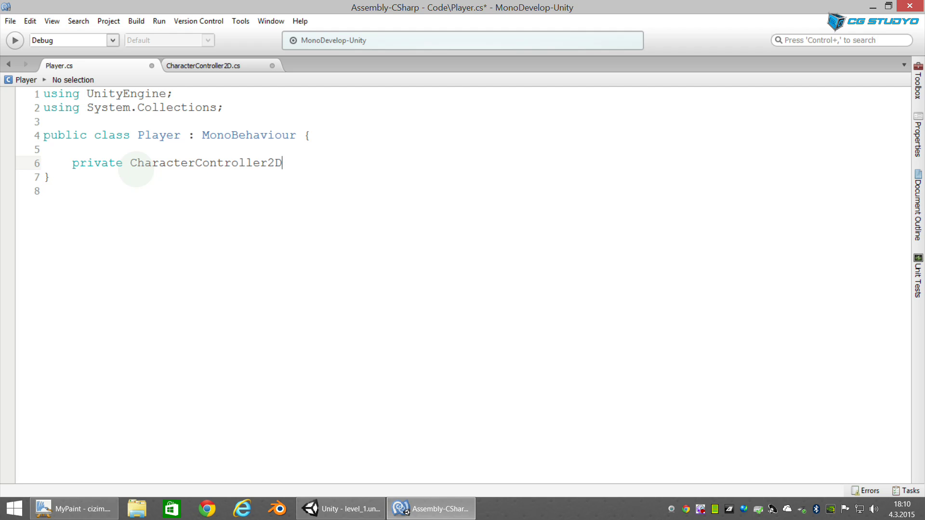
type("_")
type("controller;")
key("Return")
key("Return")
key("Return")
key("Return")
key("Return")
key("Up")
key("Up")
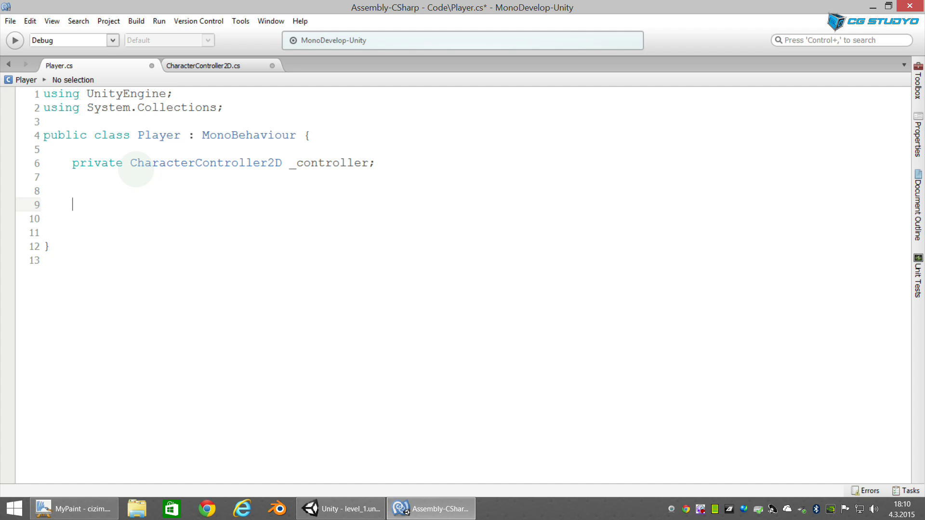
Step: Add an empty public void Start() method below the field
type("public void ")
type("Start()")
key("Return")
type("{")
key("Return")
key("Return")
key("Return")
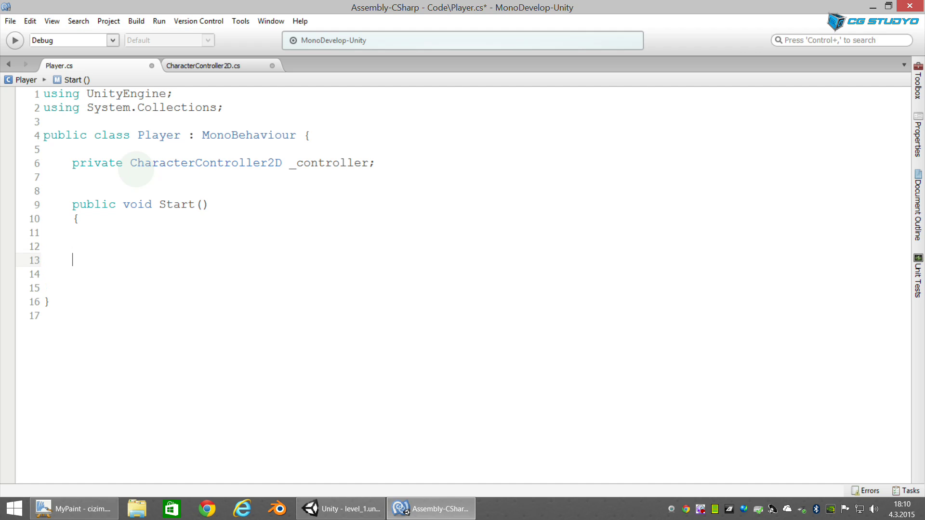
type("}")
key("Up")
key("Up")
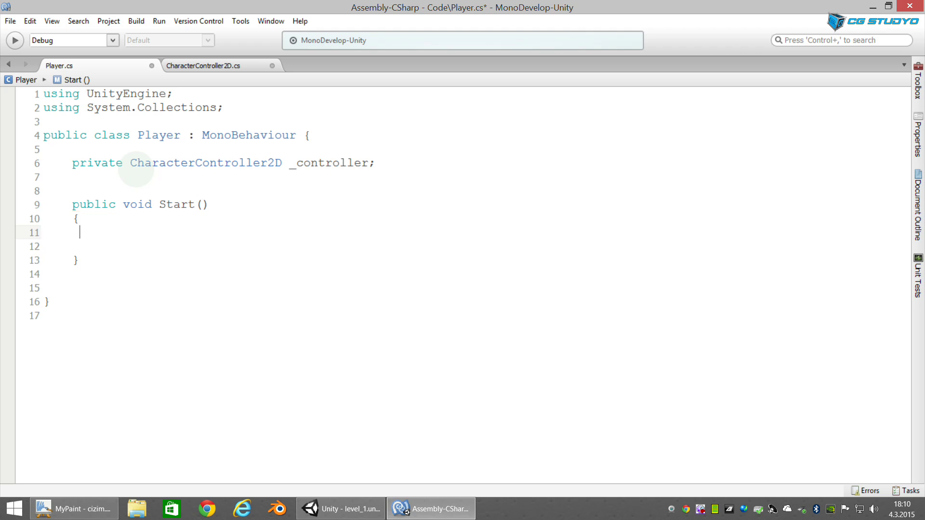
Step: Inside Start, write _controller=GetComponent<CharacterController2D>(); using autocompletion
type("_controller=")
type("GetCo")
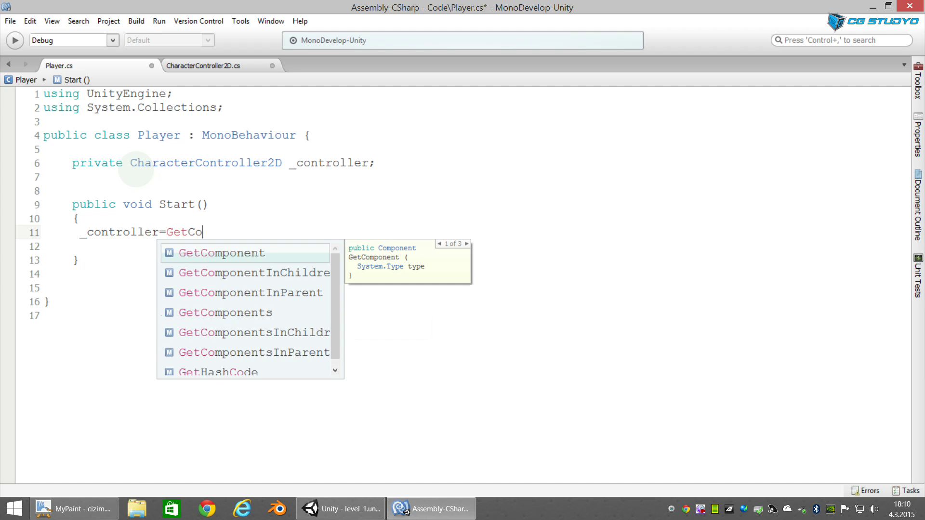
type("m")
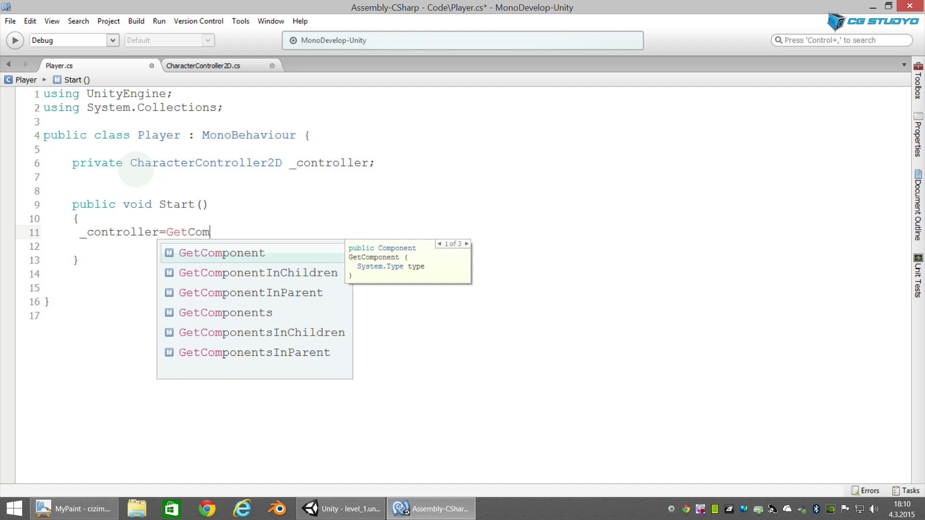
key("Return")
type("<")
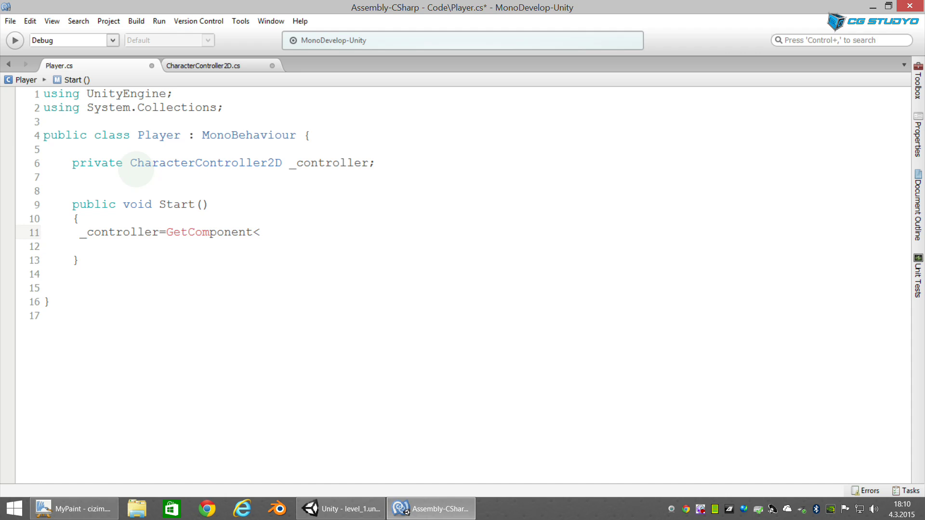
type("Char")
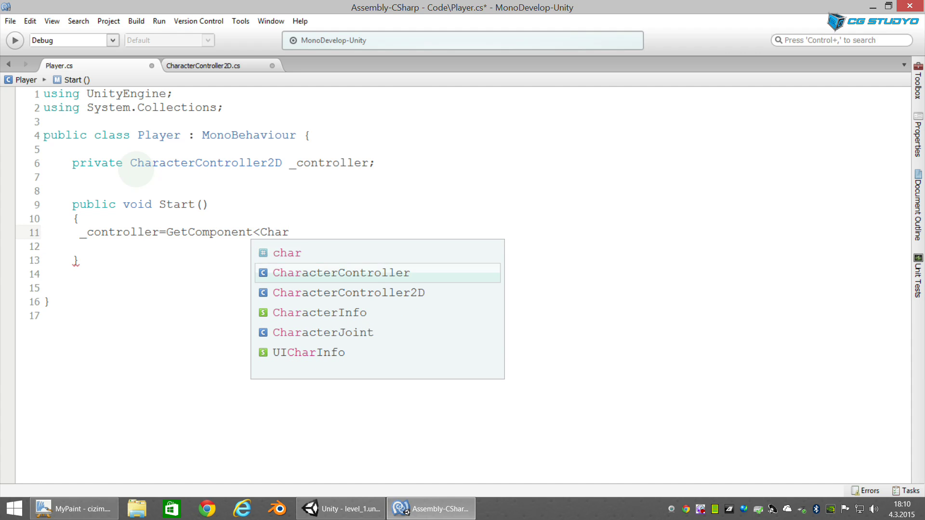
key("Down")
key("Return")
type(">();")
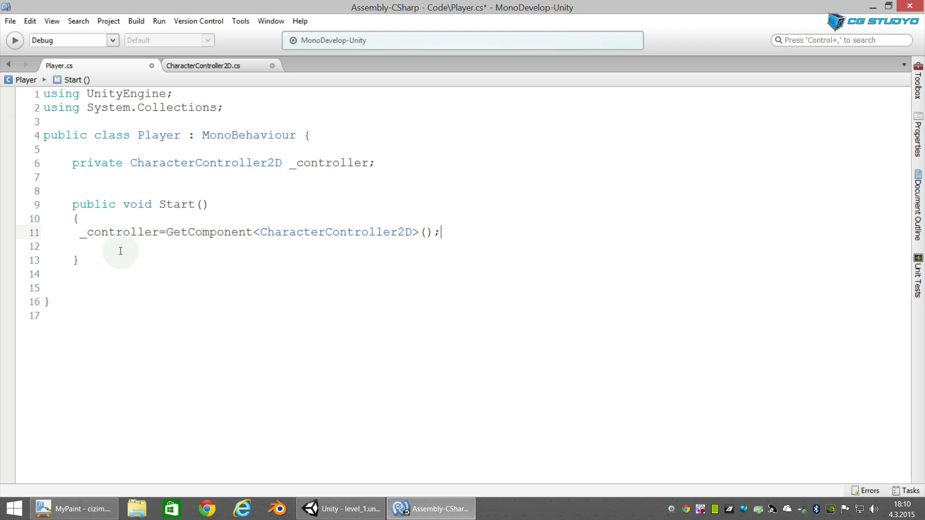
triple_click(82, 234)
double_click(154, 233)
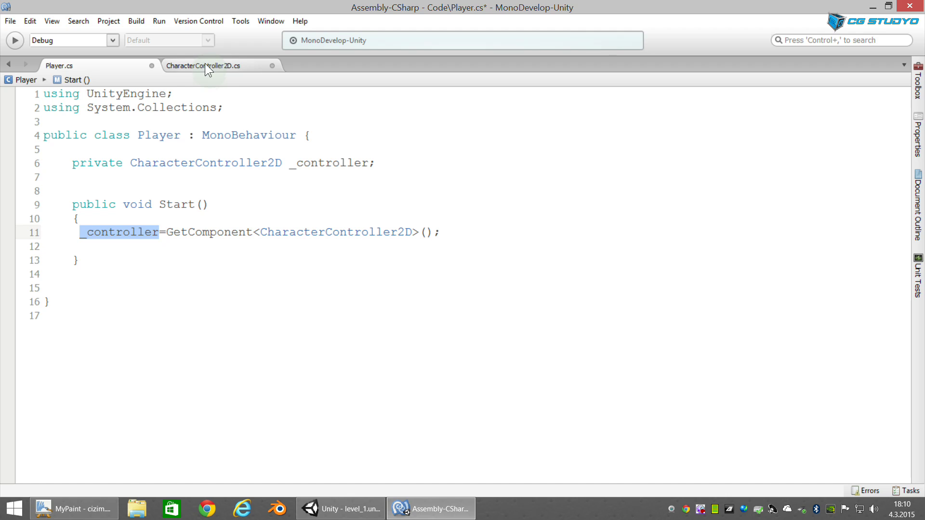
left_click(127, 248)
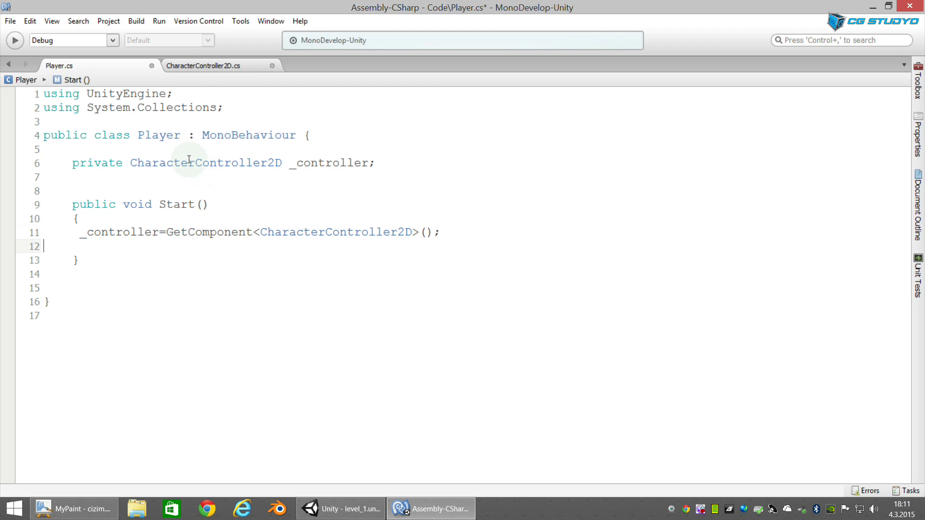
Step: Switch the editor to the CharacterController2D.cs file
left_click(196, 66)
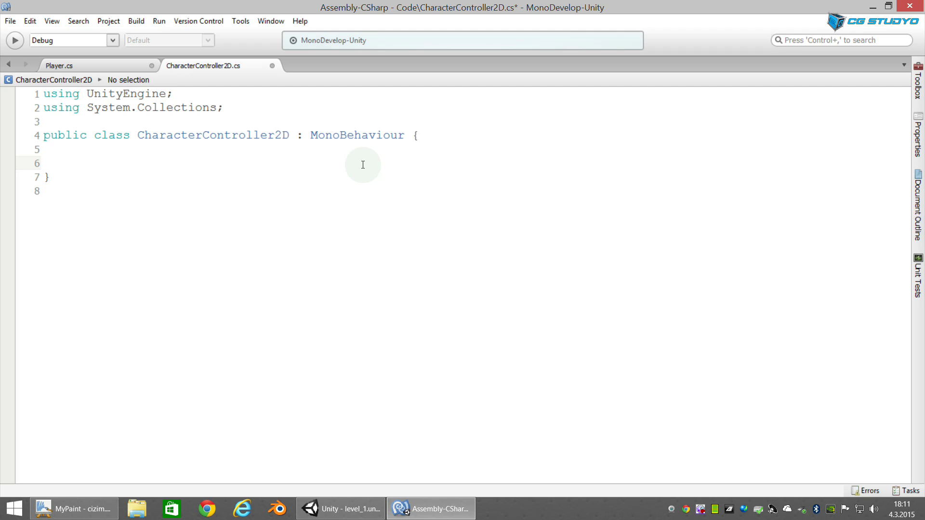
Step: Write public void LateUpdate() containing Move(0.1f); and leave blank lines after it
type("p")
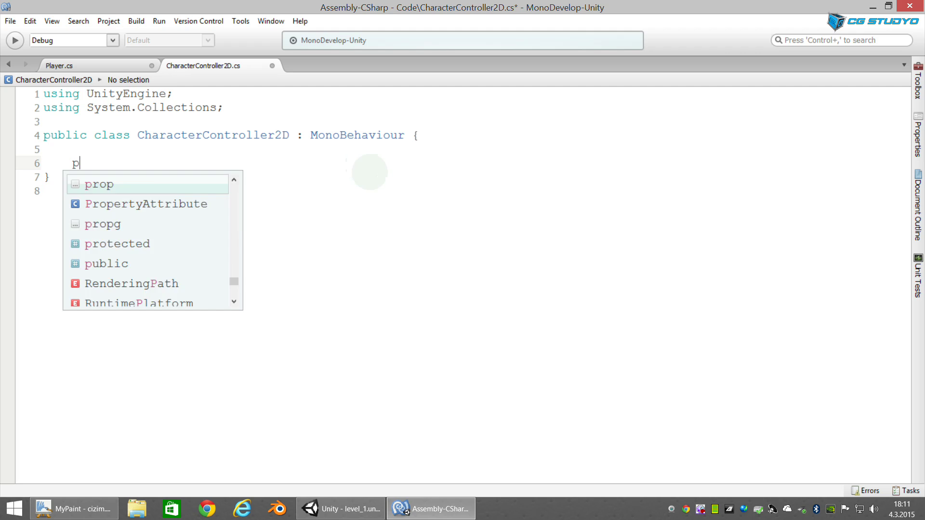
type("ublic void LateUpdate()")
key("Return")
type("{")
key("Return")
key("Return")
key("Down")
key("Return")
key("Return")
key("Up")
key("Up")
key("Up")
key("Return")
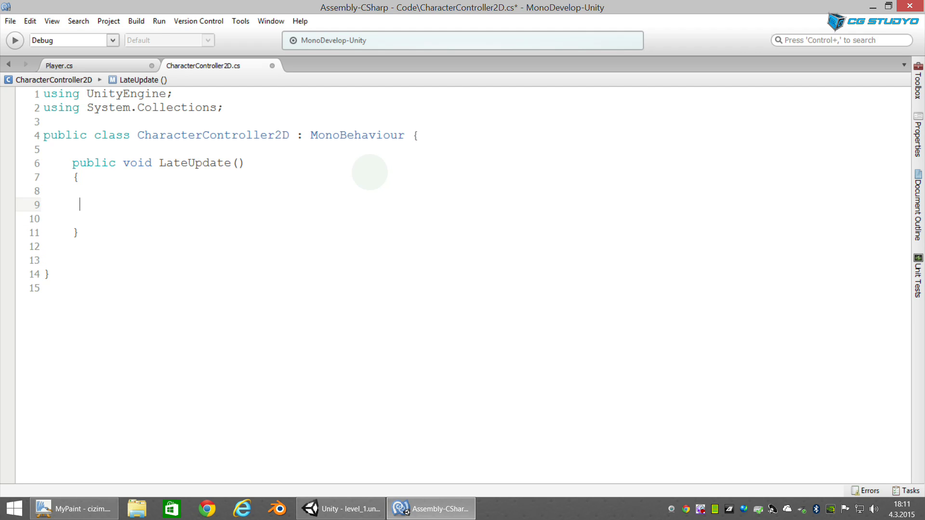
type("M")
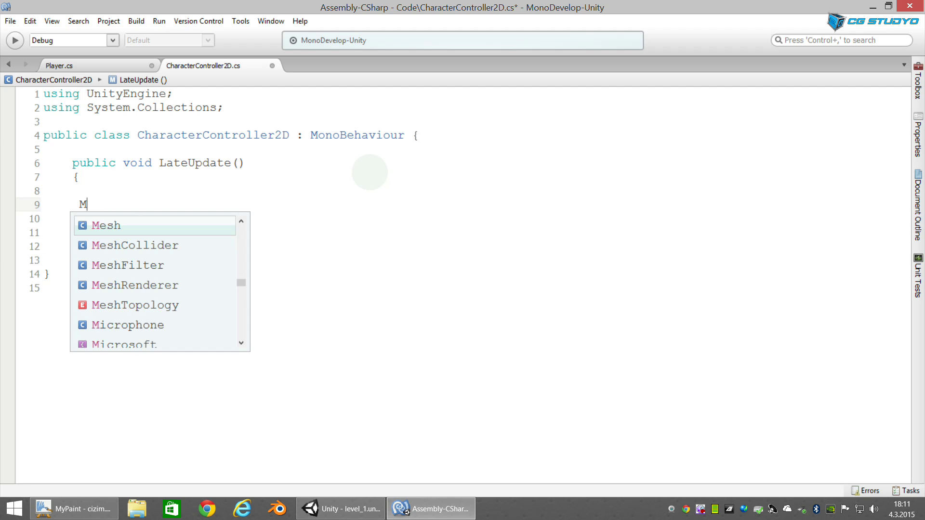
type("ove")
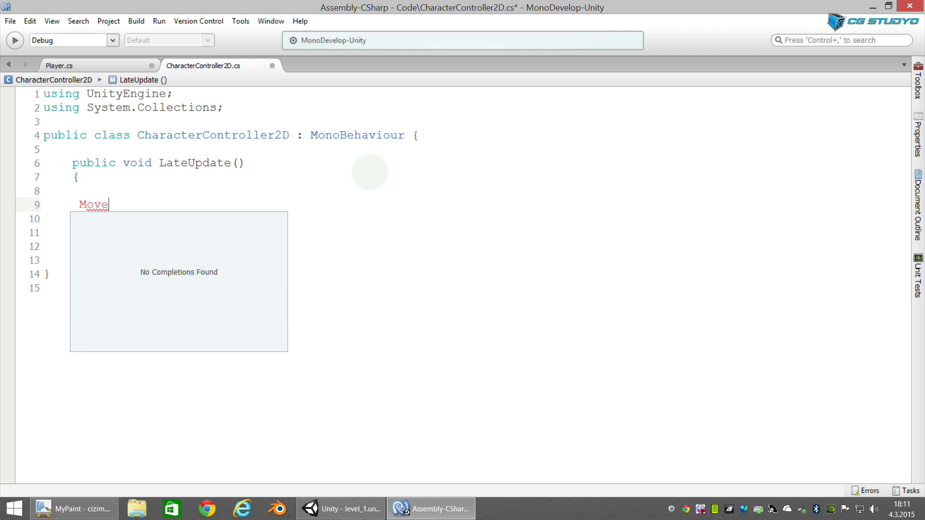
type("(0.1f);")
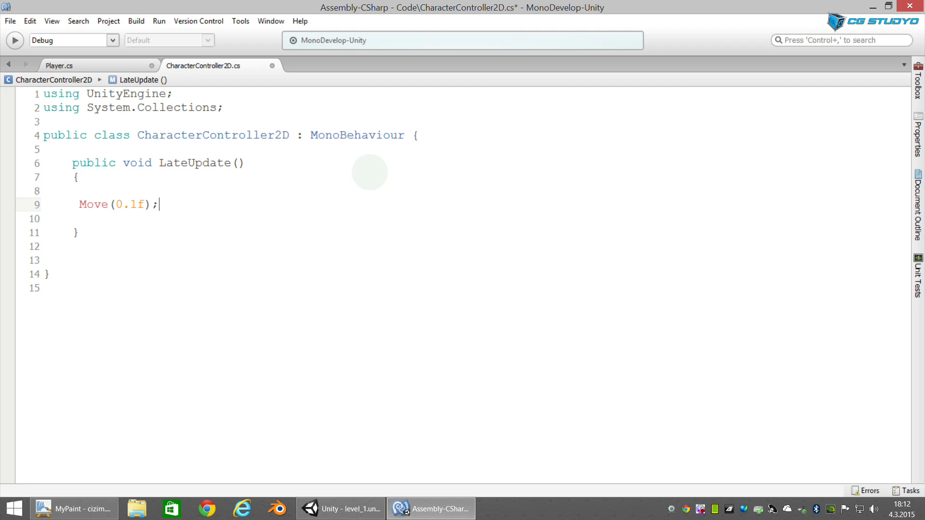
key("Left")
key("Left")
key("Left")
key("Down")
key("Down")
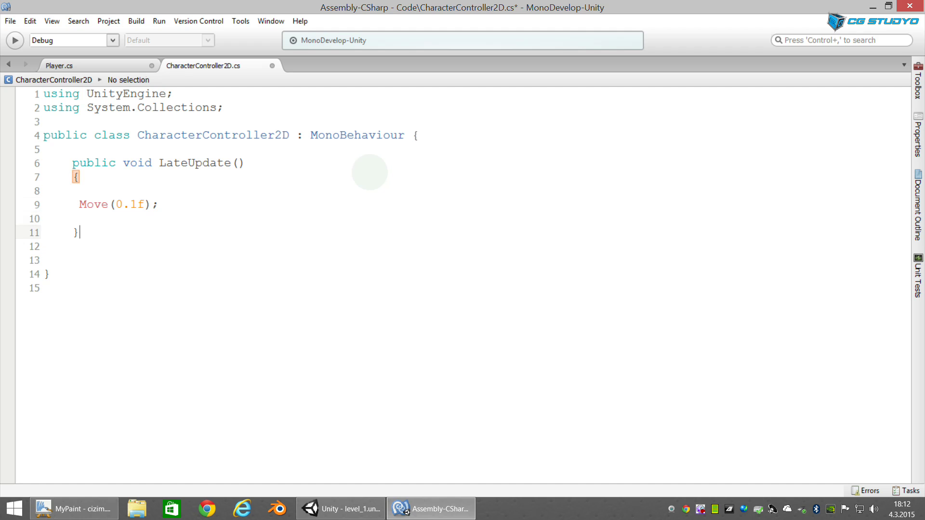
key("Return")
key("Return")
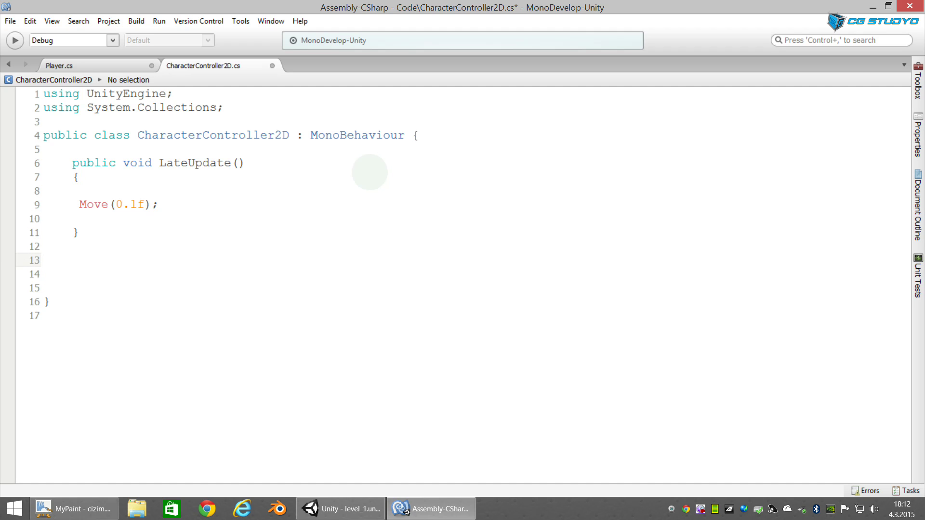
Step: Declare private void Move(Vector2 deltaMovement) with an empty braced body after LateUpdate
type("p")
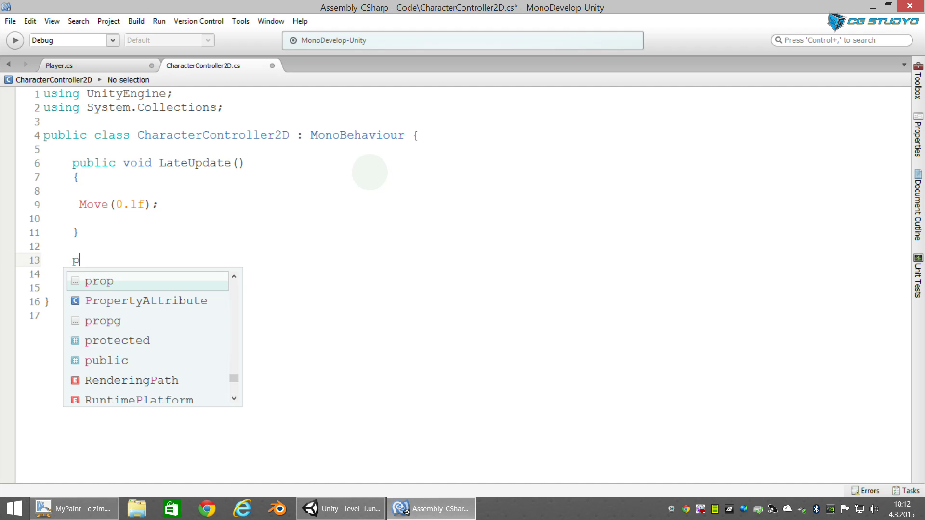
type("rivate ")
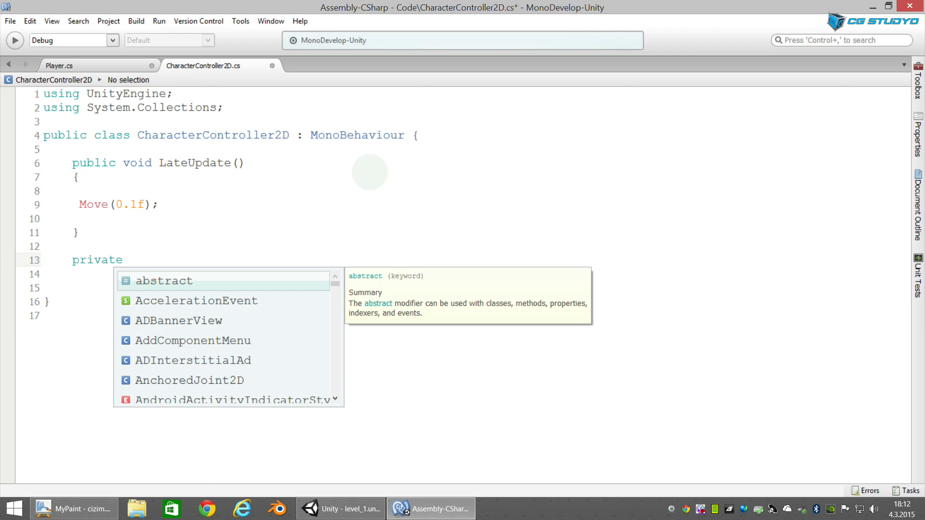
type("void ")
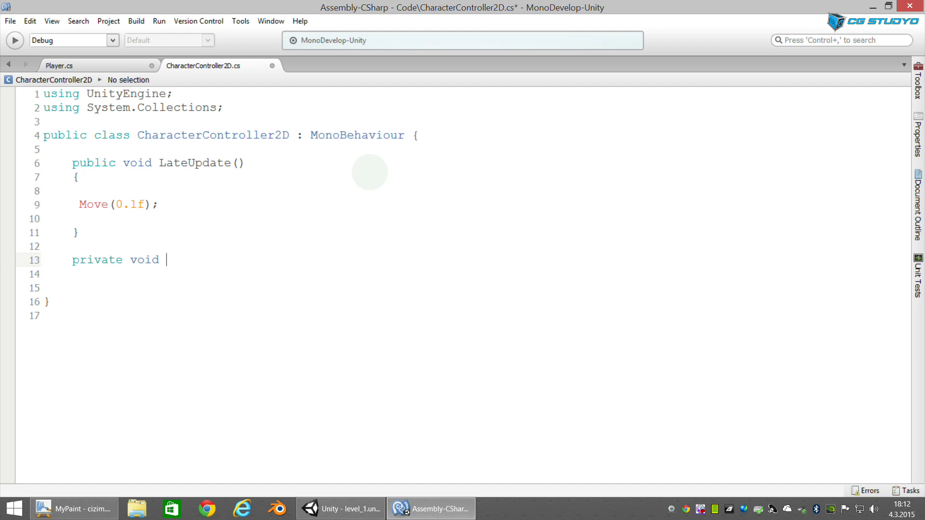
type("m")
key("BackSpace")
type("Move(")
type("Vector2 ")
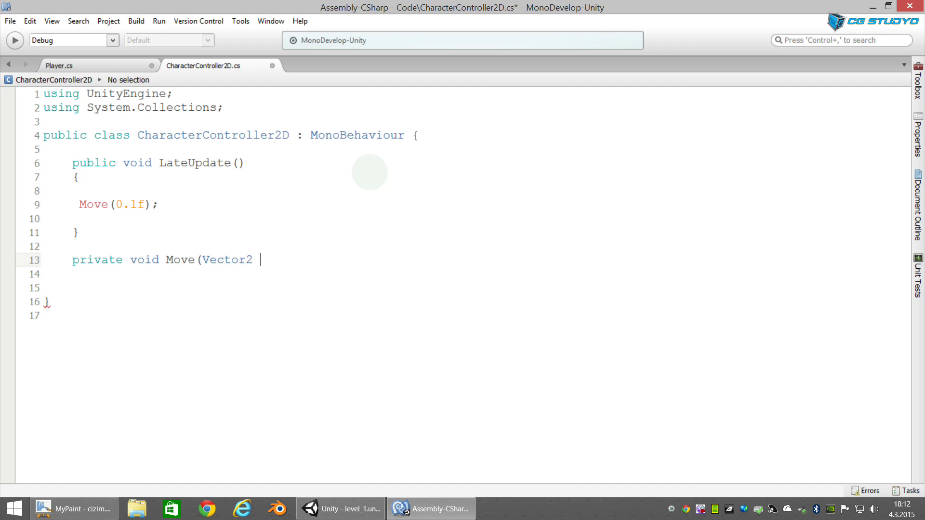
type("delta")
type("Movement")
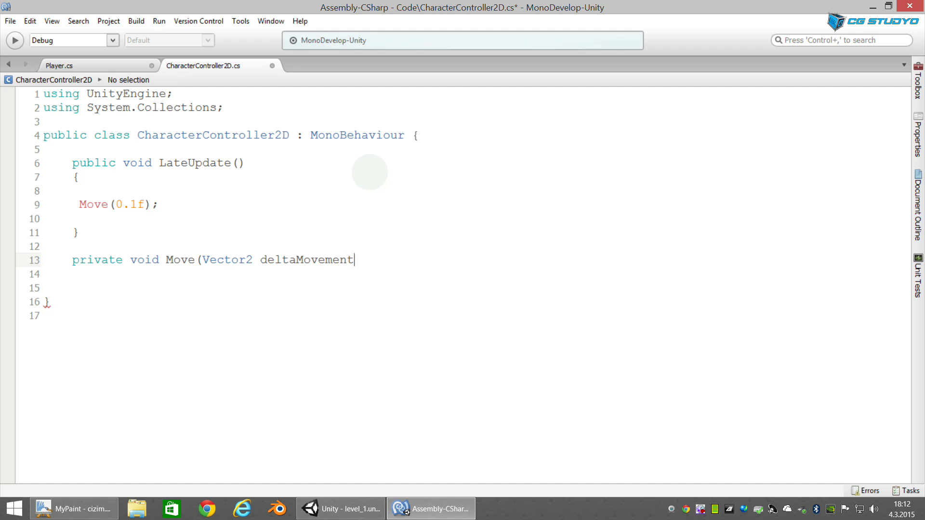
type(")")
key("Return")
type("{")
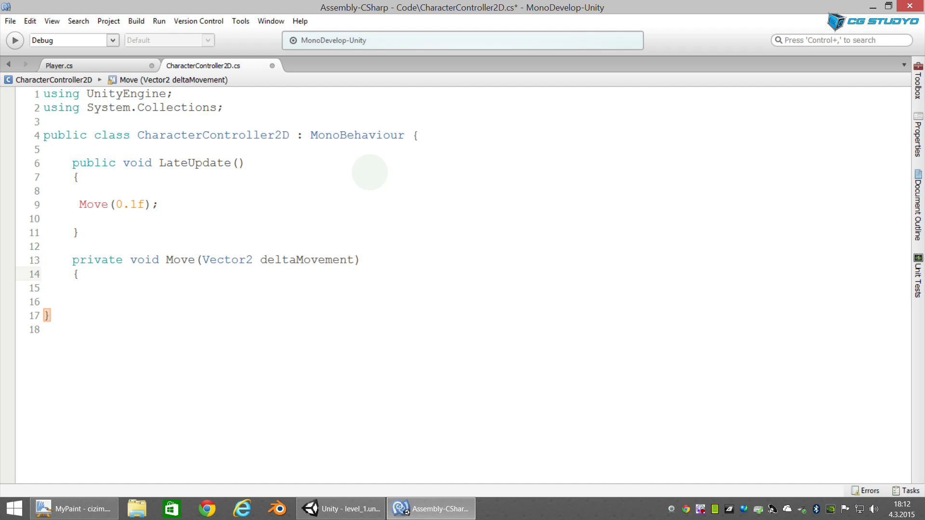
key("Return")
key("Return")
key("Return")
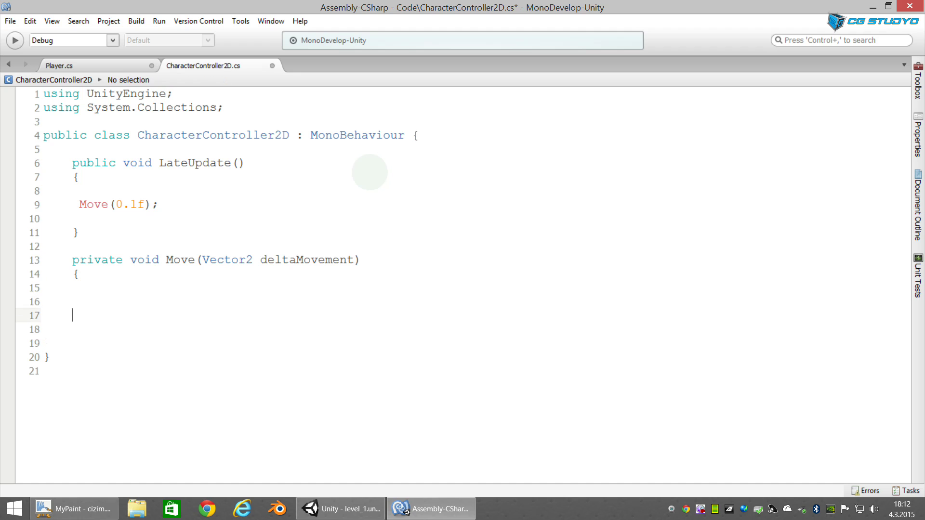
type("}")
key("Up")
key("Up")
key("Up")
key("Up")
key("Up")
key("Up")
key("Up")
key("Up")
Step: Replace the 0.1f argument in LateUpdate's Move call with new Vector2(0.1f,0)
key("End")
key("Left")
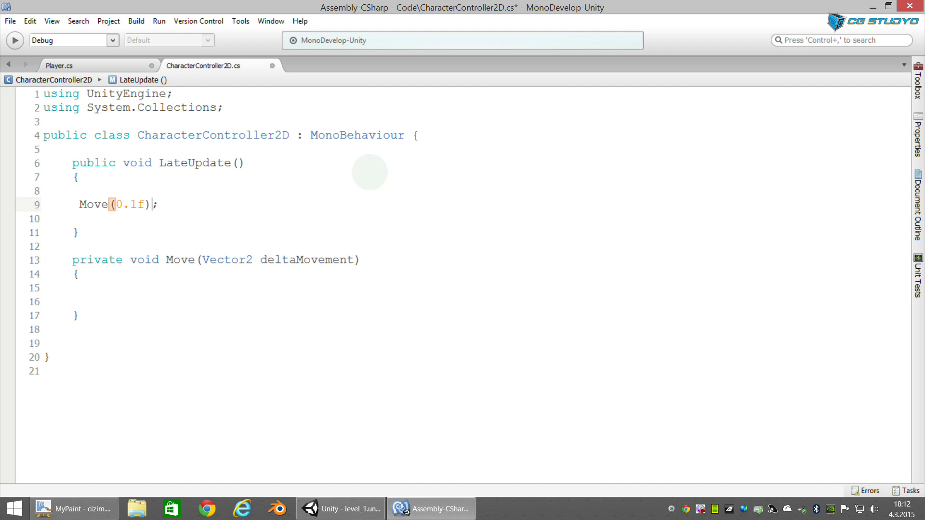
key("BackSpace")
key("BackSpace")
key("BackSpace")
key("BackSpace")
type("new ")
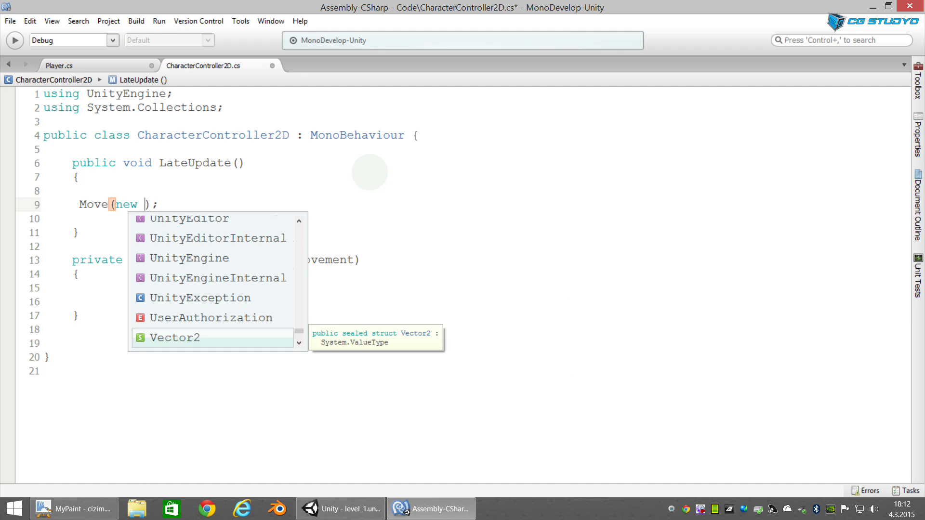
type("Vector2(0.1f,0)")
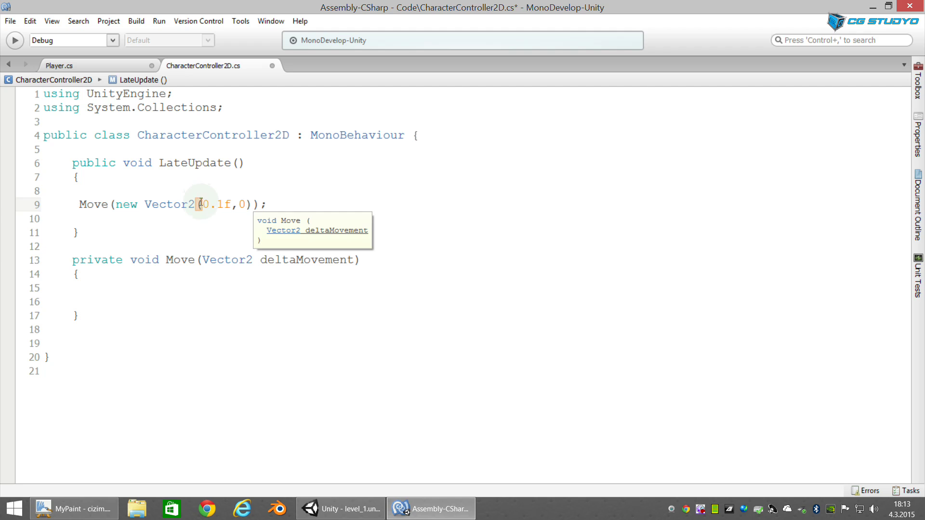
left_click_drag(203, 204, 228, 216)
left_click(228, 216)
left_click(238, 204)
Step: Add a new empty line inside the Move method body
left_click(374, 259)
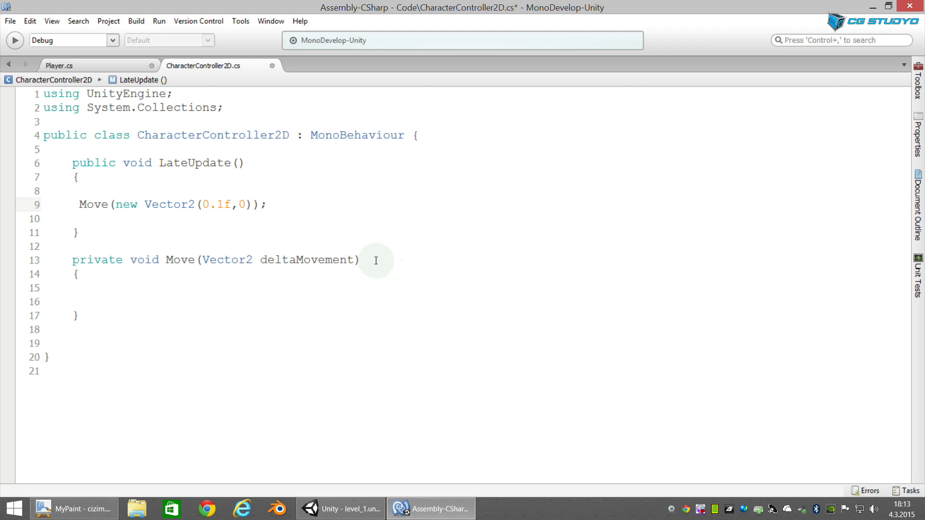
key("Down")
key("Down")
key("Return")
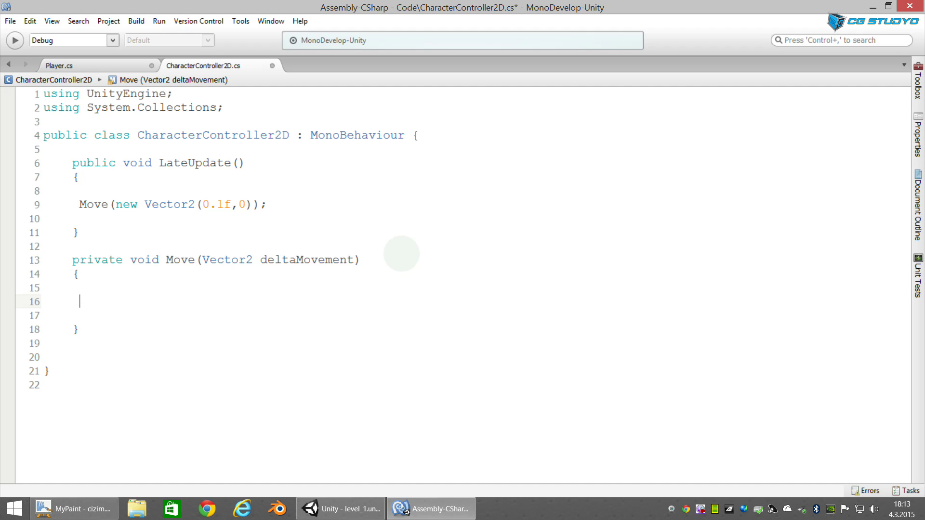
Step: Write transform.Translate(deltaMovement, Space.World); in the Move method body
type("trans")
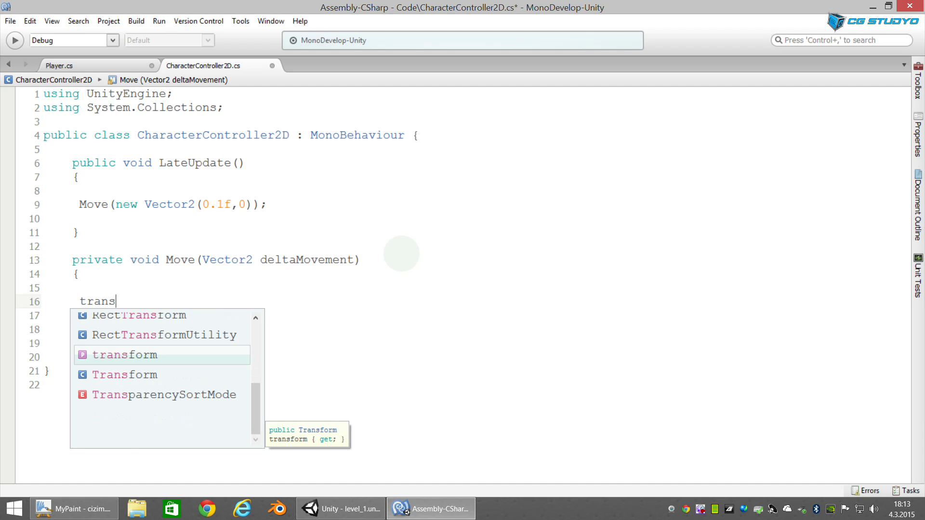
type("form")
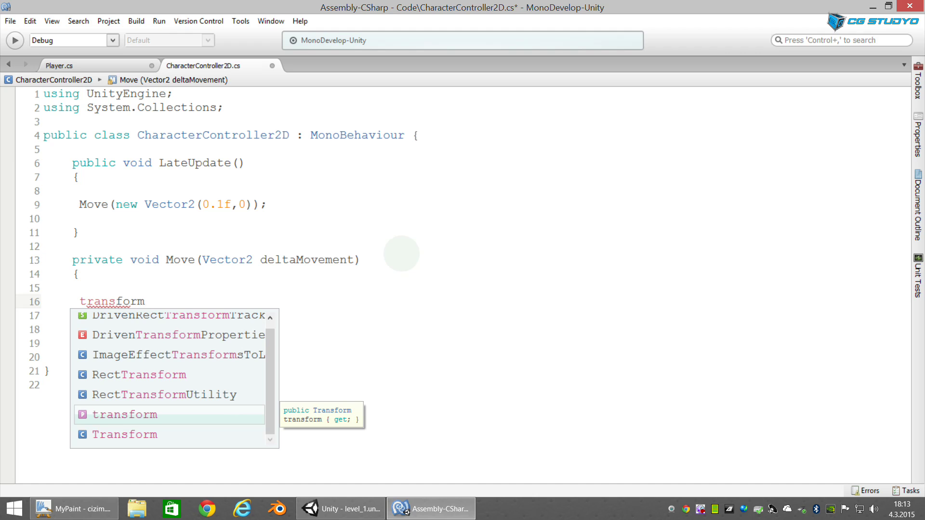
type(".Tr")
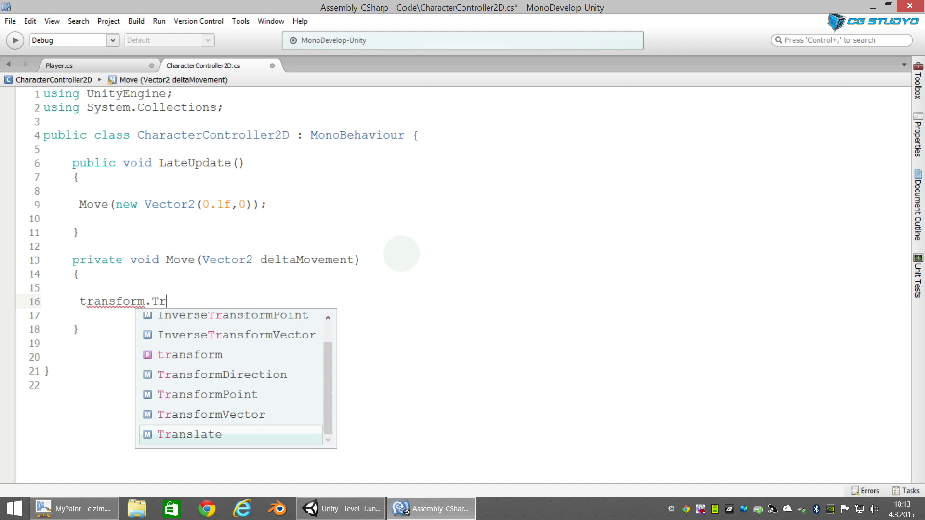
type("anslate")
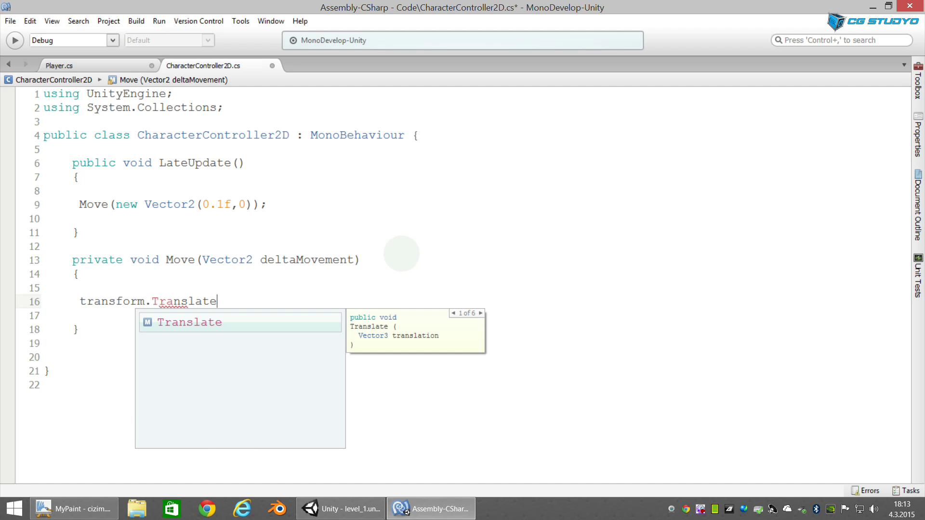
type(" (")
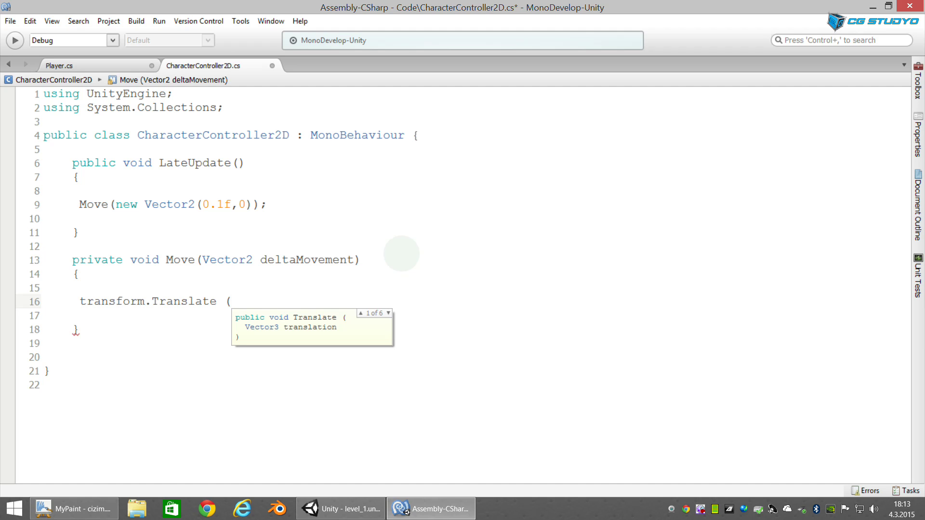
type("delta")
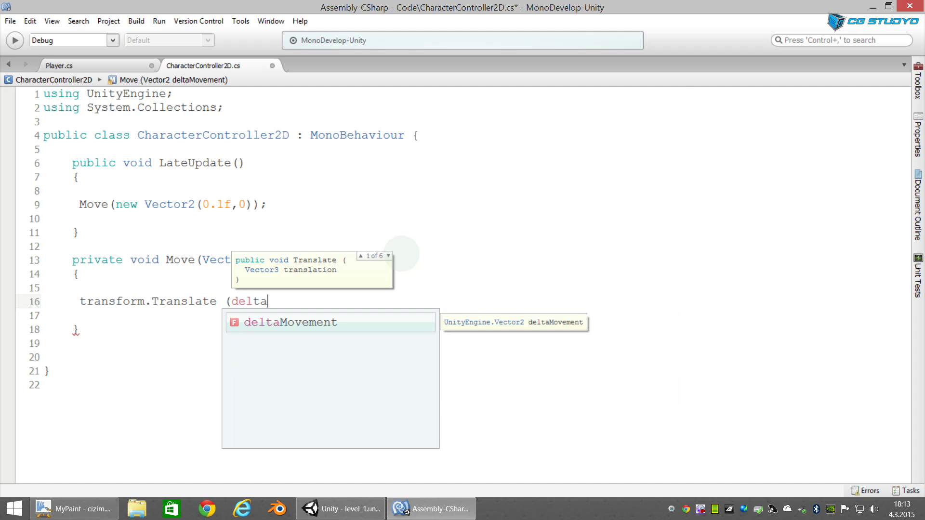
key("Return")
type(", Space.World)")
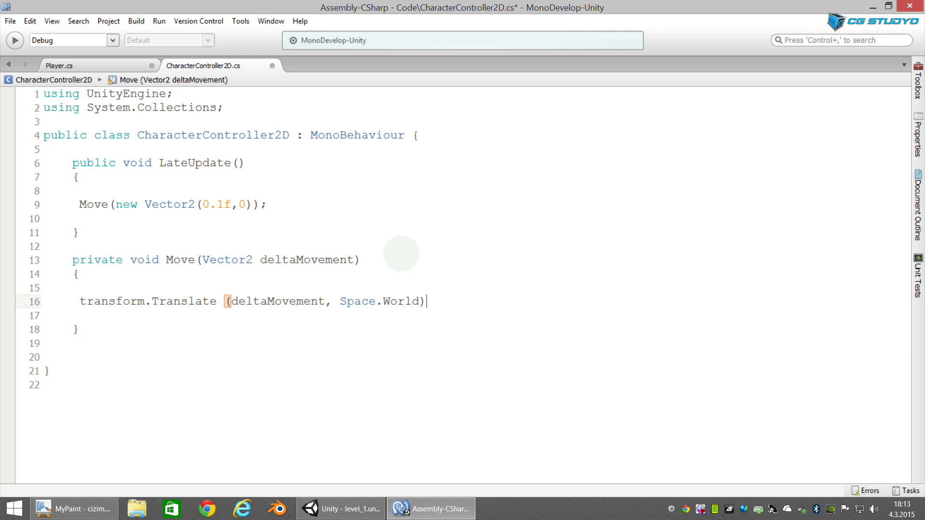
type(";")
left_click(340, 509)
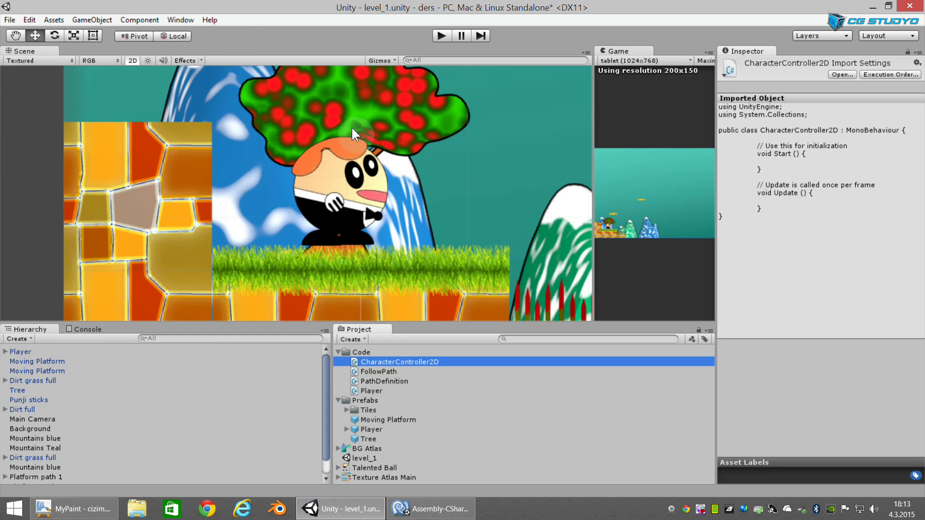
scroll(352, 128, "down", 3)
scroll(345, 168, "down", 3)
scroll(339, 190, "down", 3)
scroll(425, 232, "down", 2)
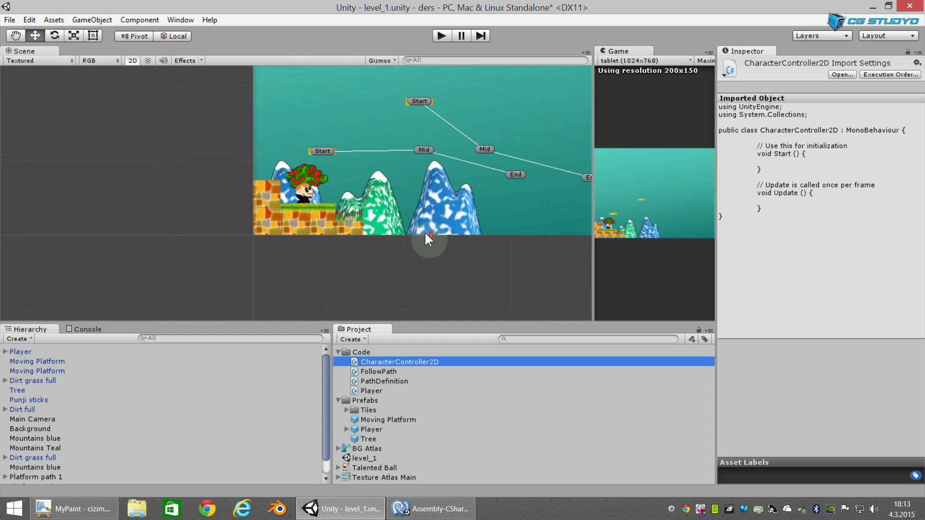
scroll(426, 234, "down", 2)
scroll(295, 194, "down", 2)
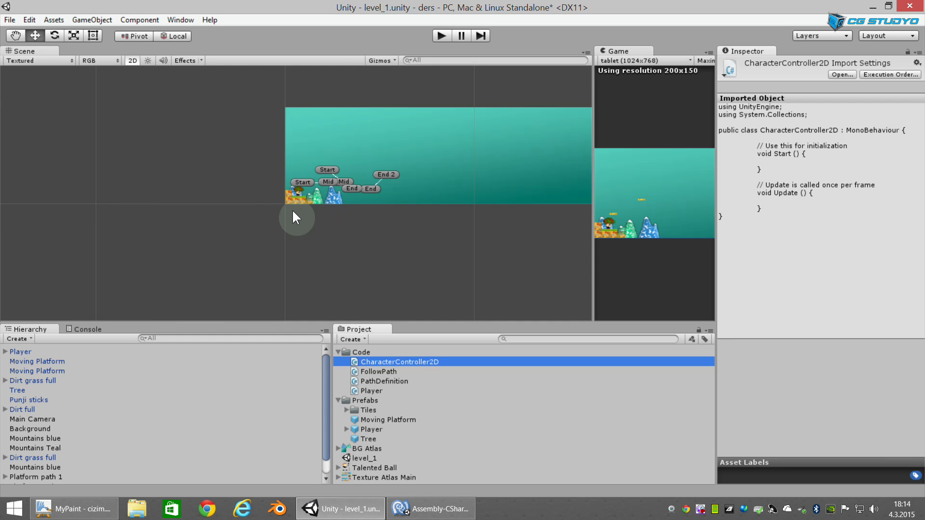
scroll(299, 198, "down", 1)
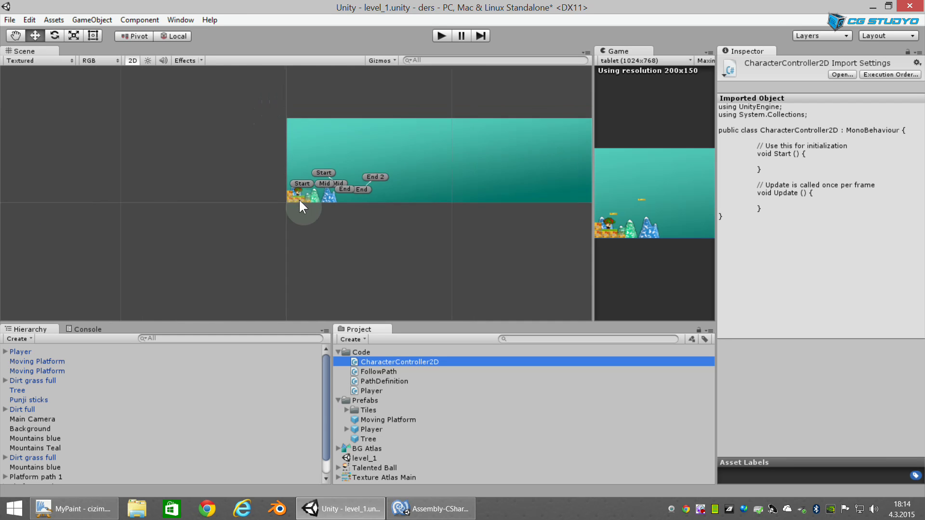
scroll(297, 183, "down", 1)
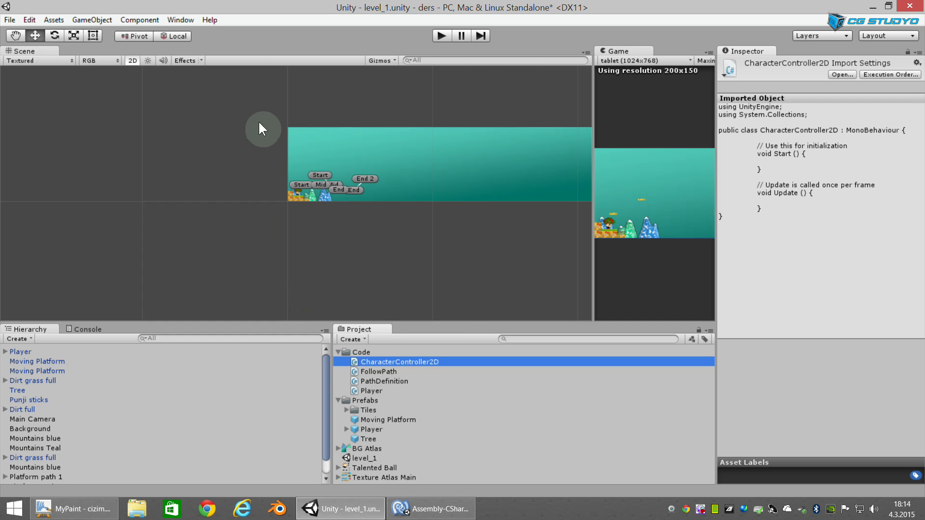
scroll(328, 214, "up", 3)
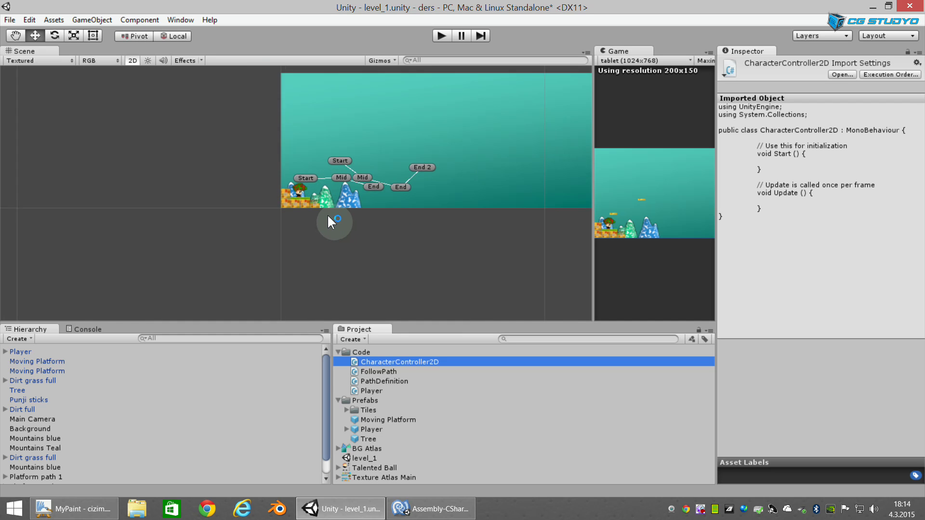
scroll(300, 253, "up", 1)
scroll(299, 256, "up", 1)
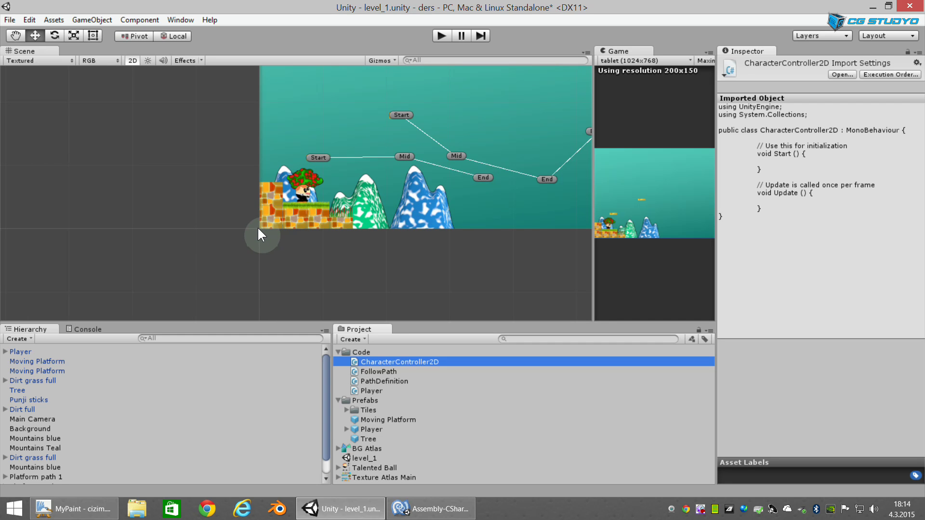
key("alt+Tab")
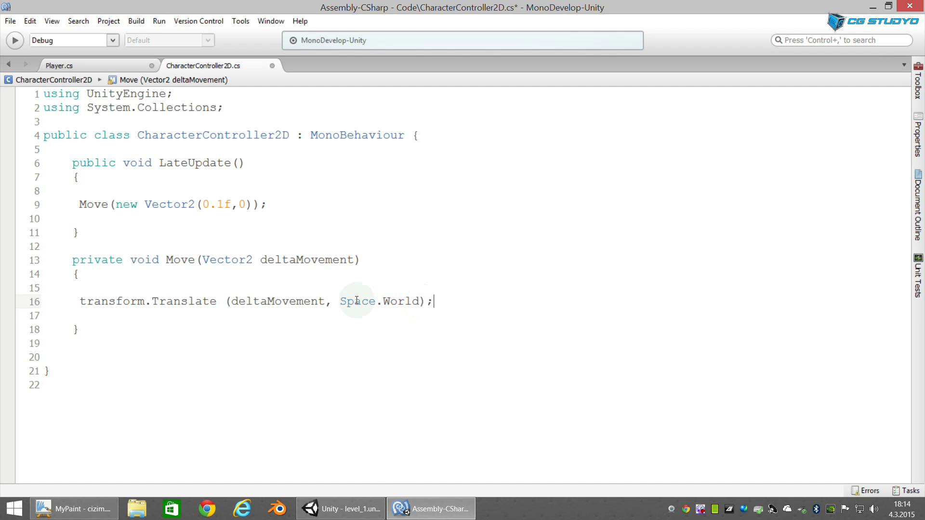
Step: Review LateUpdate, the Move call, Move and transform.Translate, then save CharacterController2D.cs
left_click_drag(232, 302, 326, 302)
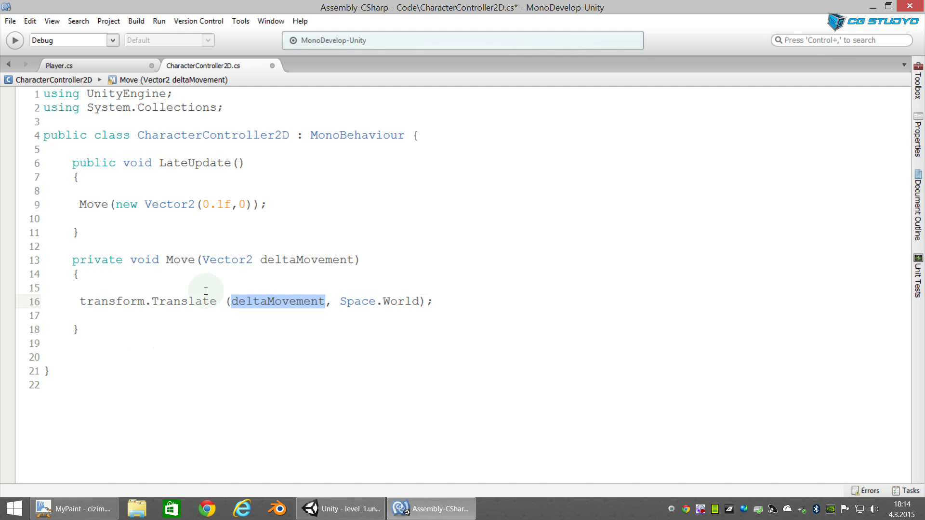
left_click(119, 65)
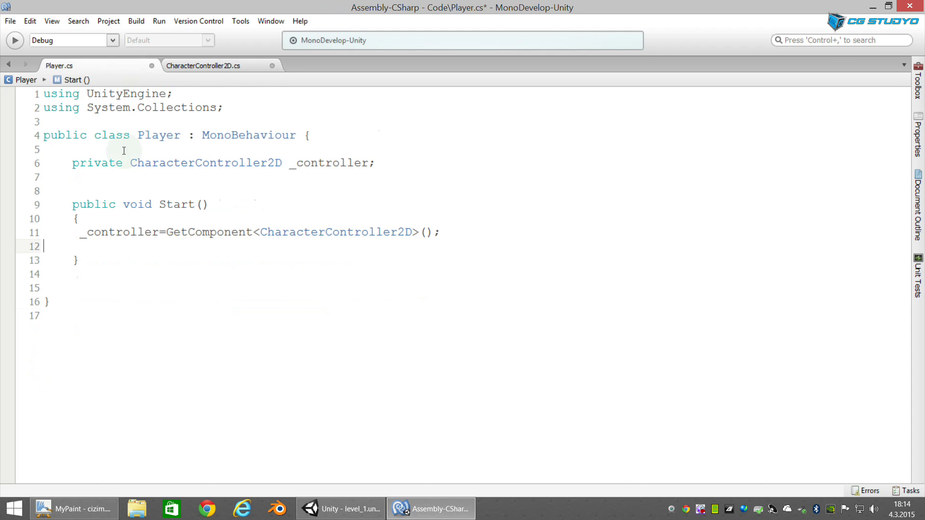
left_click(186, 66)
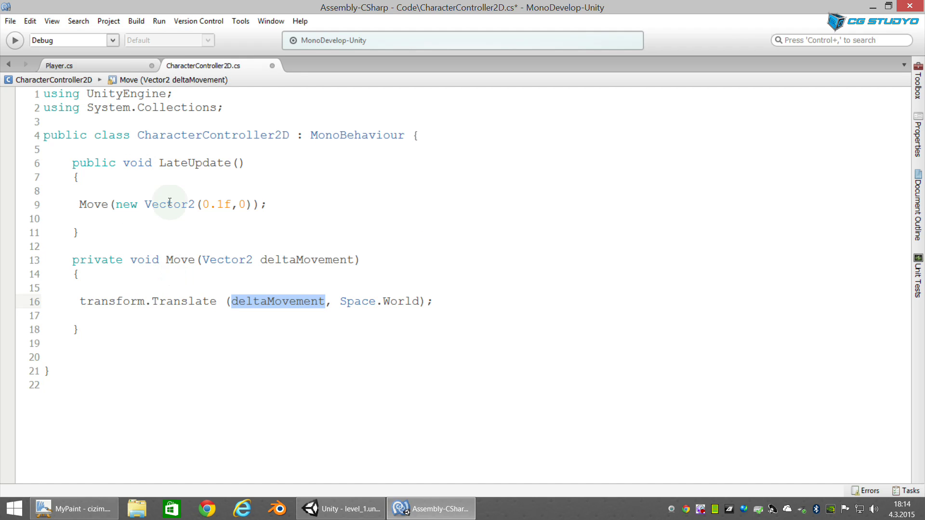
left_click_drag(159, 163, 232, 166)
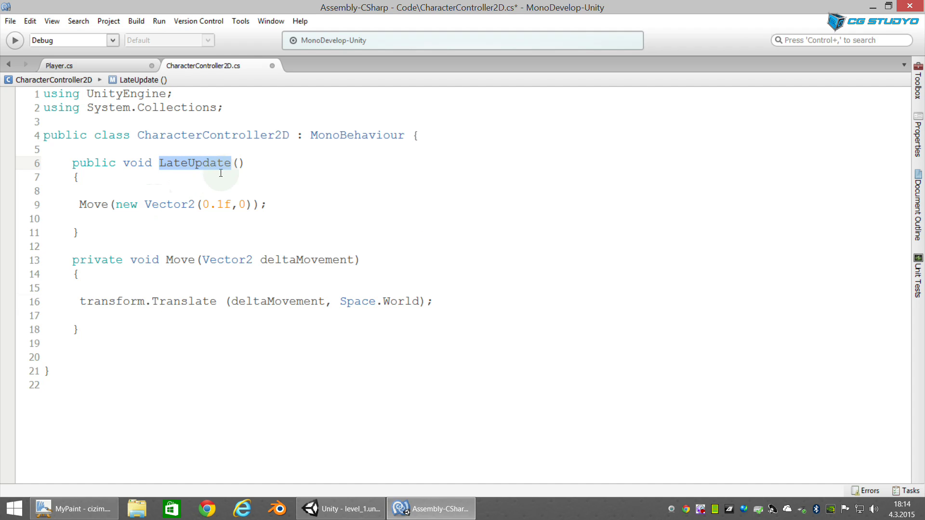
left_click_drag(80, 206, 109, 208)
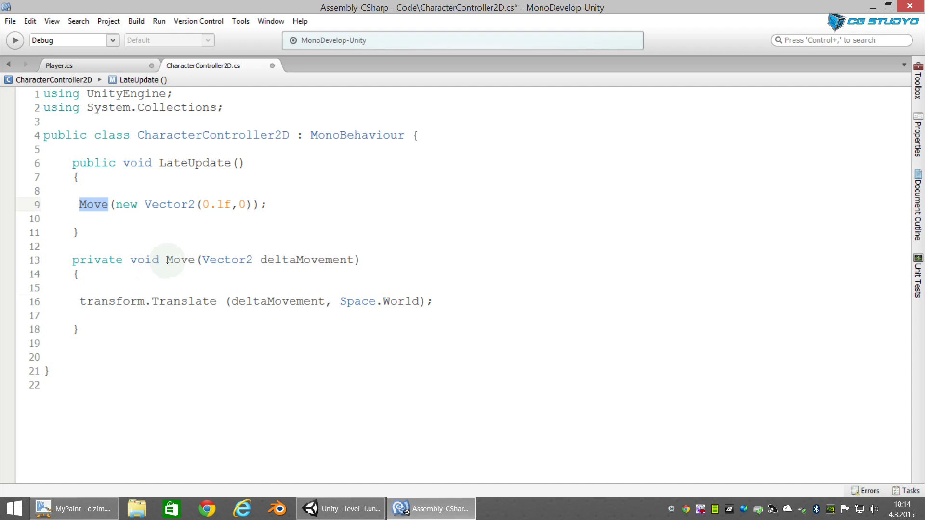
left_click_drag(166, 260, 195, 261)
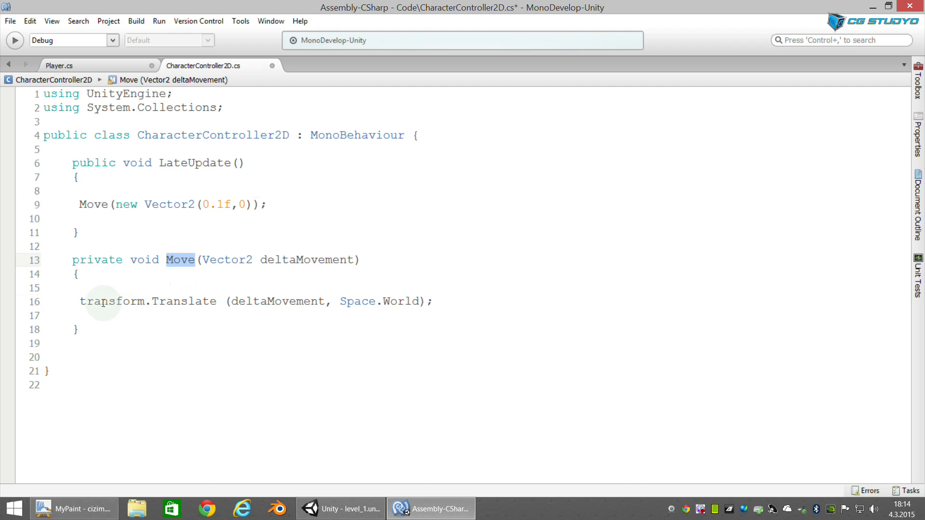
left_click_drag(80, 301, 219, 301)
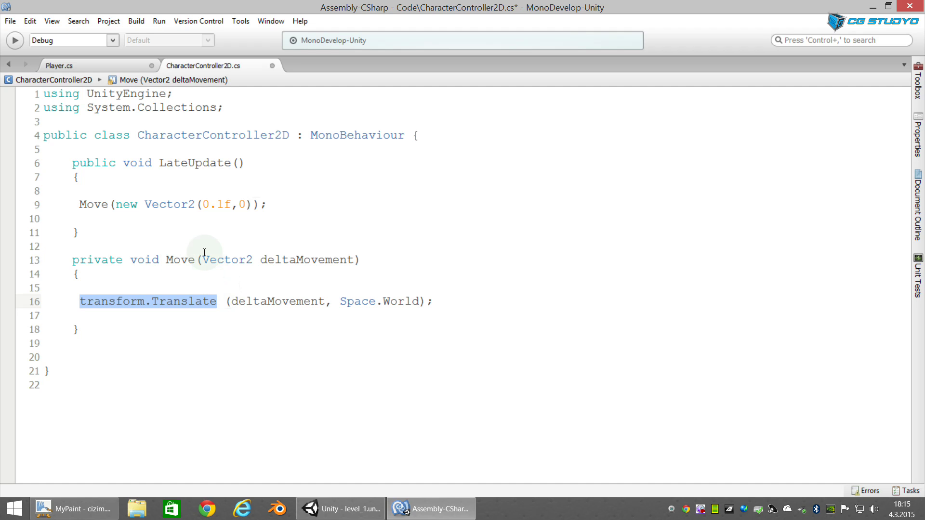
key("ctrl+s")
Step: In Unity, zoom and pan the Scene view to reveal the Mid path node
left_click(341, 509)
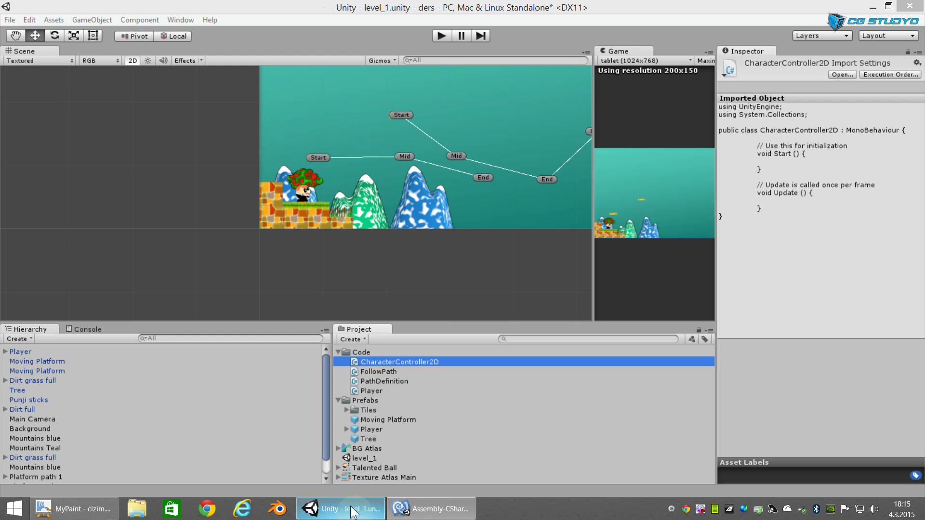
scroll(386, 188, "up", 3)
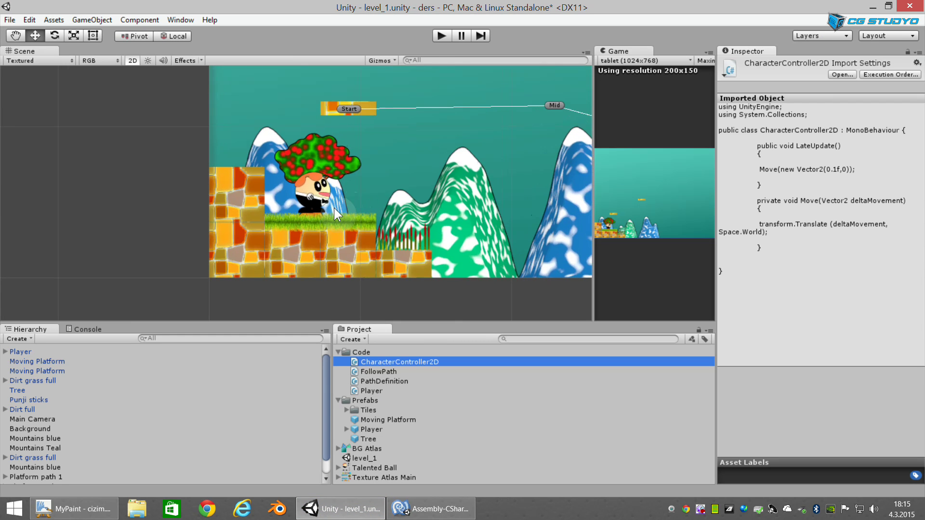
scroll(403, 194, "up", 3)
middle_click_drag(422, 190, 260, 233)
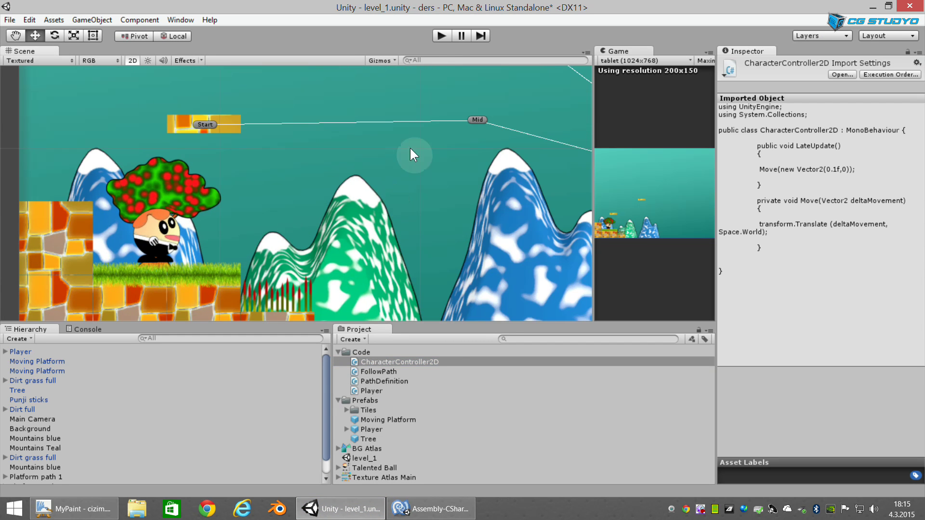
Step: Play-test the level, following the character sliding right toward End 2, then stop
left_click(444, 35)
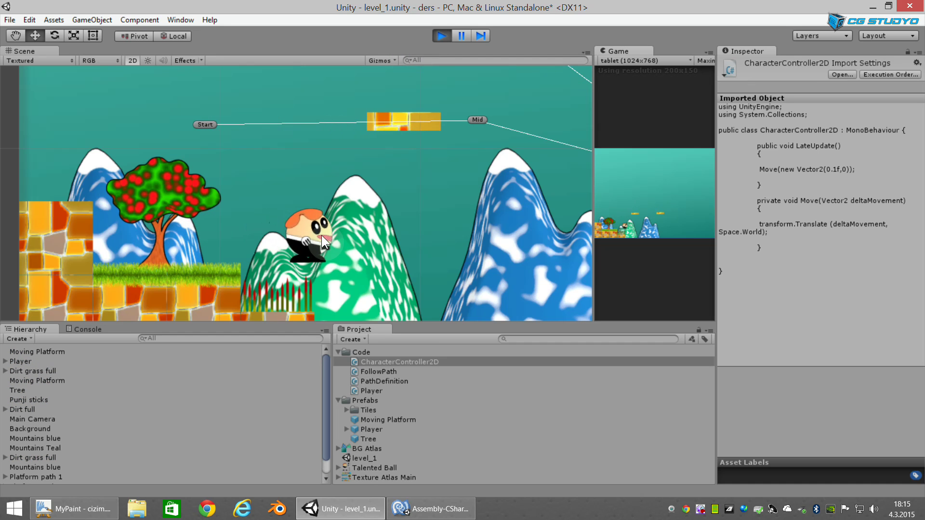
scroll(410, 251, "down", 3)
scroll(410, 251, "down", 2)
scroll(411, 252, "down", 2)
middle_click_drag(410, 252, 367, 248)
scroll(366, 247, "up", 2)
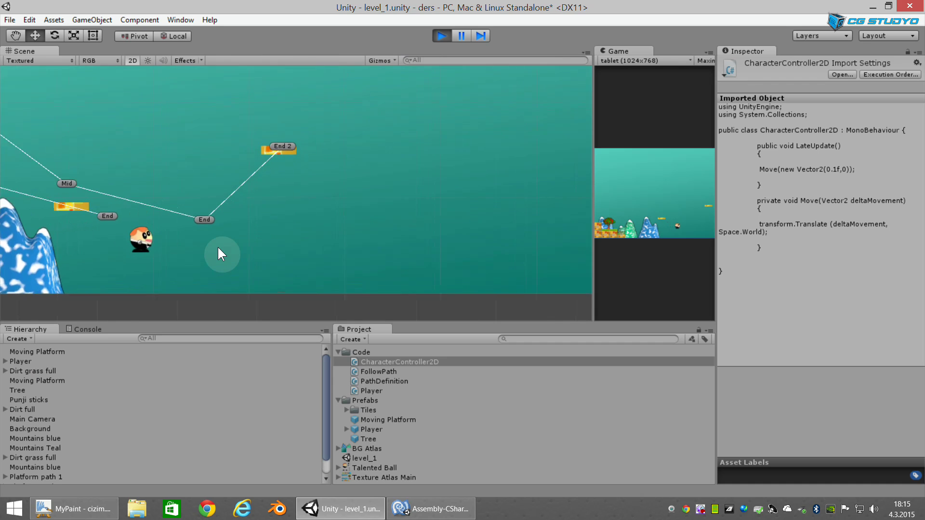
scroll(218, 246, "up", 2)
scroll(218, 246, "up", 1)
middle_click_drag(218, 245, 225, 259)
scroll(226, 243, "up", 2)
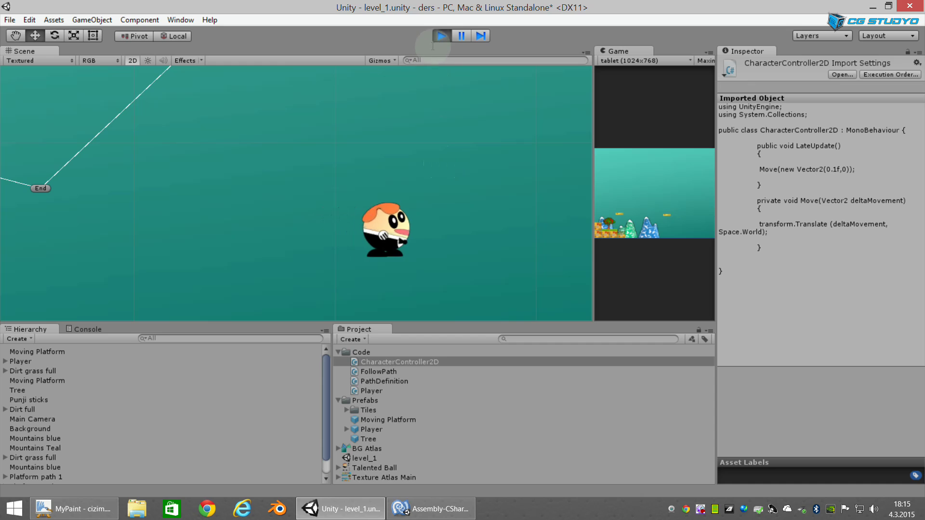
left_click(440, 36)
Step: Re-center the Scene view on the character and tree at the level start
scroll(244, 257, "down", 3)
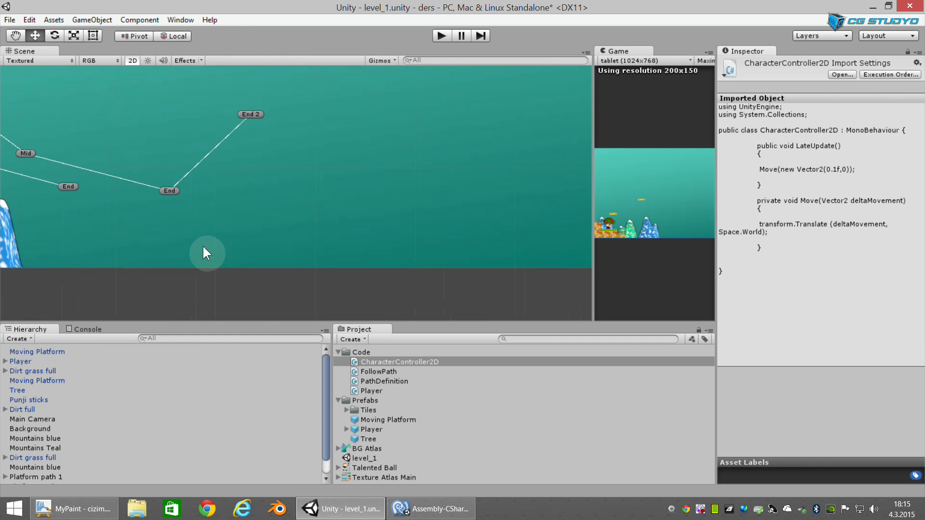
middle_click_drag(203, 244, 229, 232)
scroll(229, 232, "up", 1)
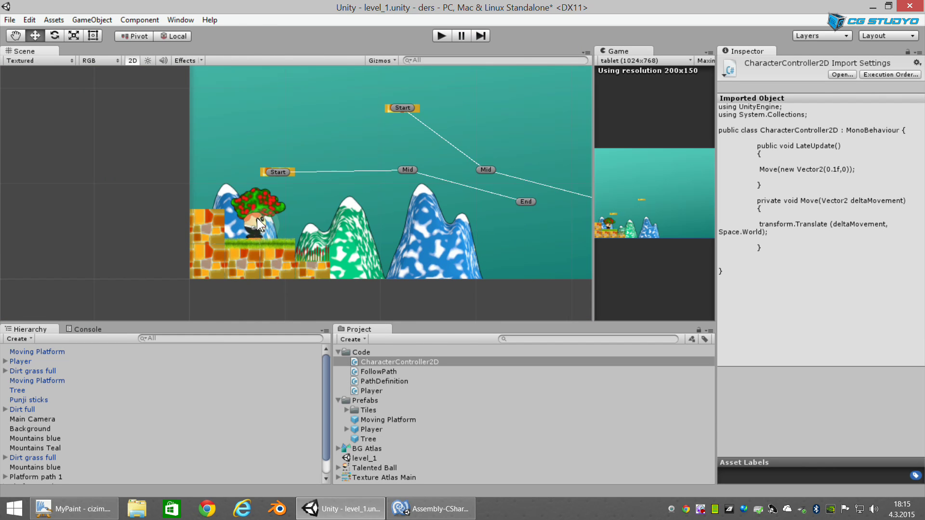
scroll(278, 217, "up", 1)
scroll(278, 216, "up", 1)
scroll(278, 217, "up", 1)
scroll(278, 216, "up", 1)
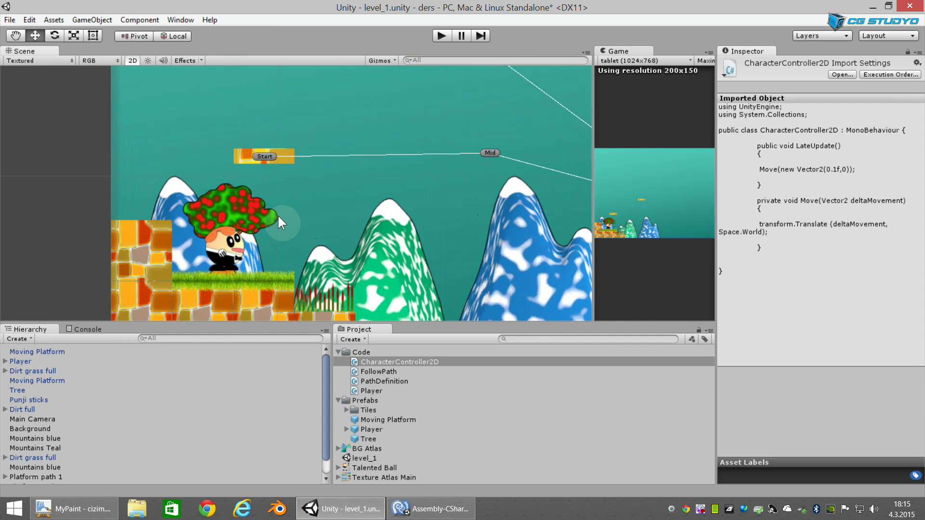
middle_click_drag(299, 244, 237, 197)
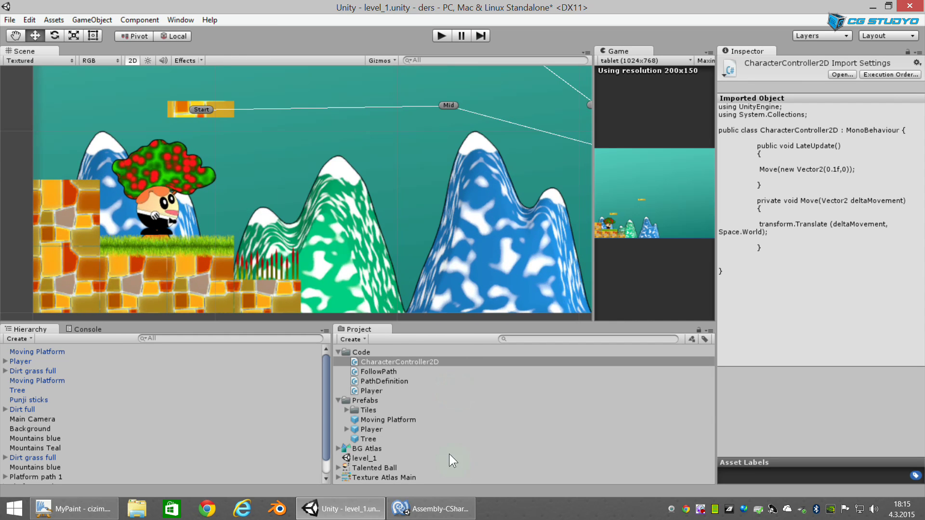
Step: View the MyPaint scripts diagram, then bring MonoDevelop back to the front
left_click(430, 509)
left_click(111, 507)
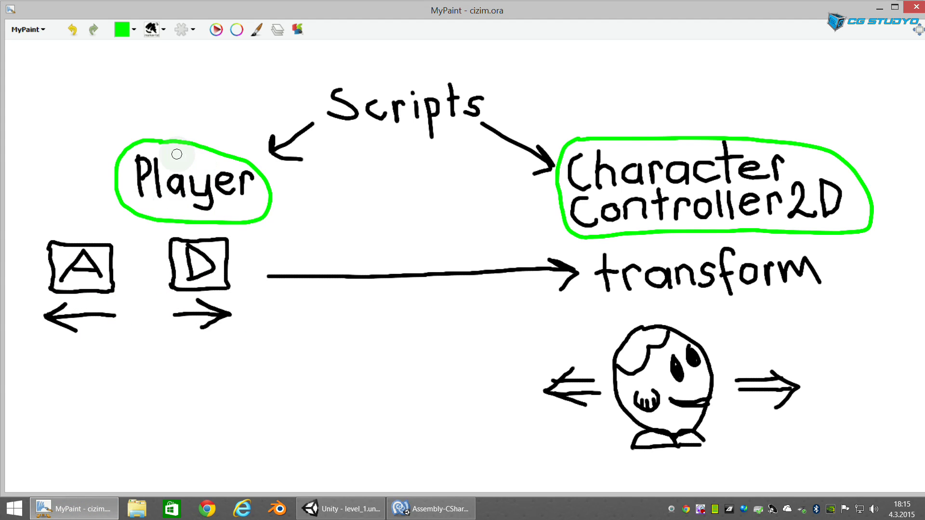
left_click(431, 509)
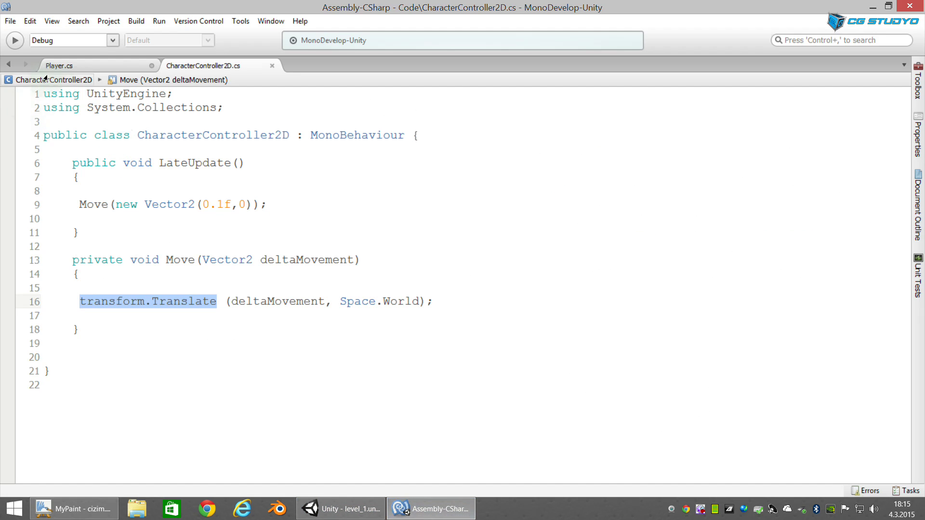
Step: In Player.cs, add public void Update() below Start whose body calls HandleInput();
left_click(75, 64)
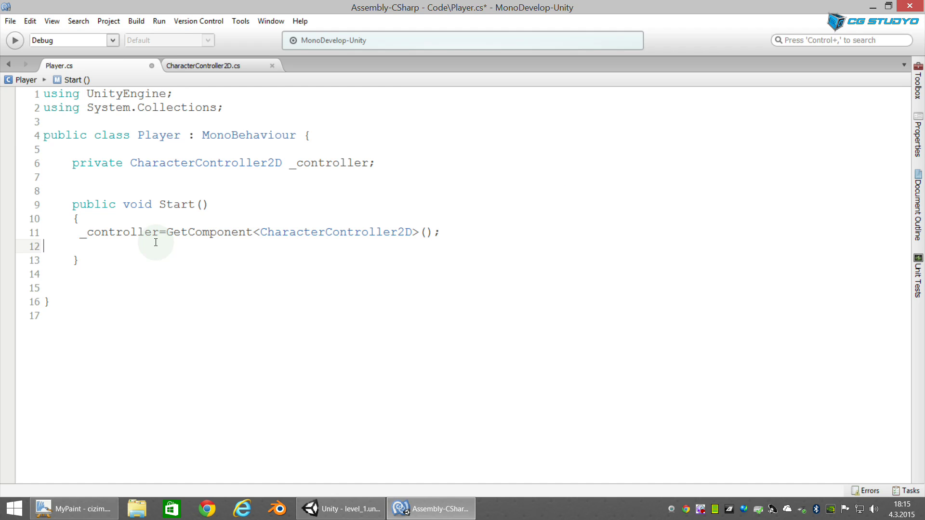
left_click(125, 261)
key("Return")
key("Return")
type("public ")
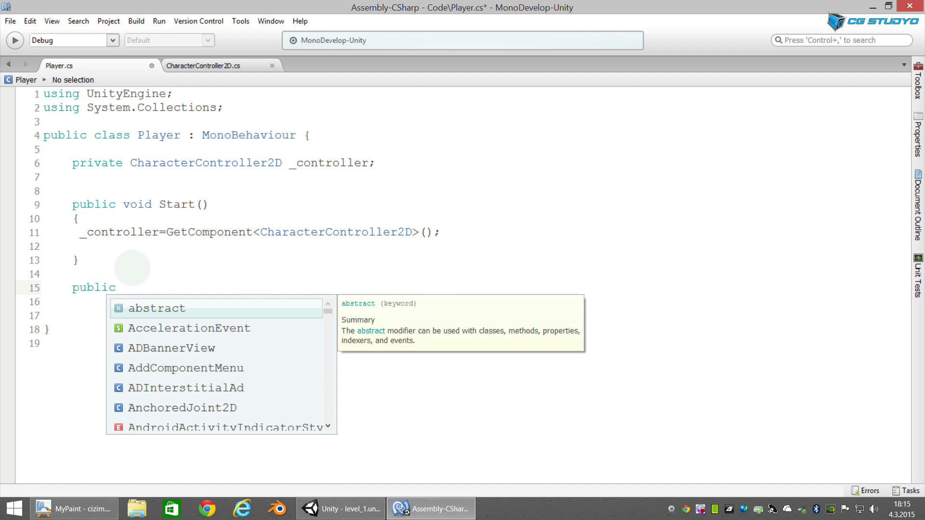
type("voi")
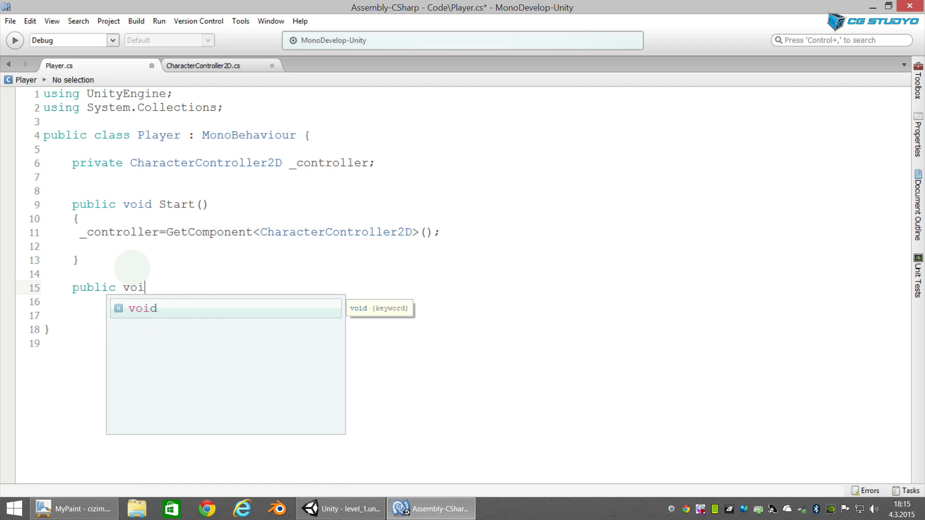
type("d Update()")
key("Return")
type("{")
key("Return")
key("Return")
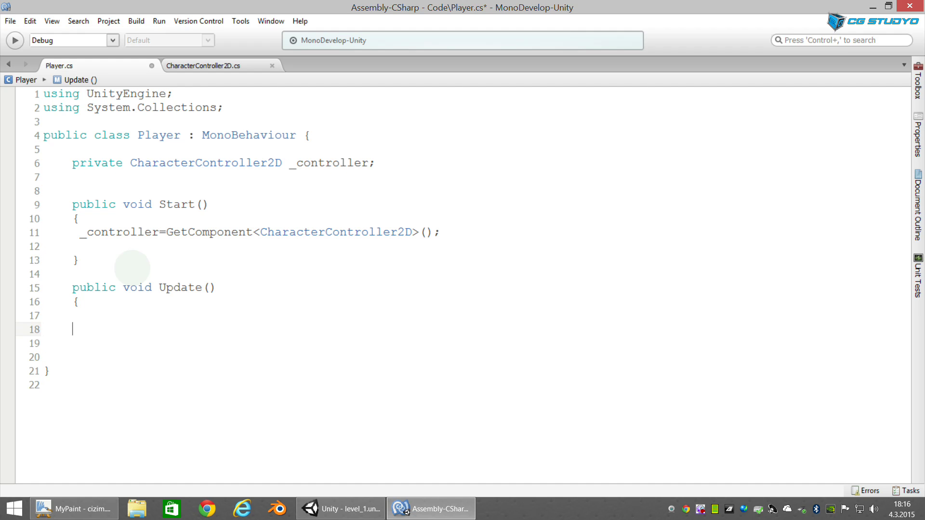
type("HandleInput();")
key("Return")
key("Return")
type("}")
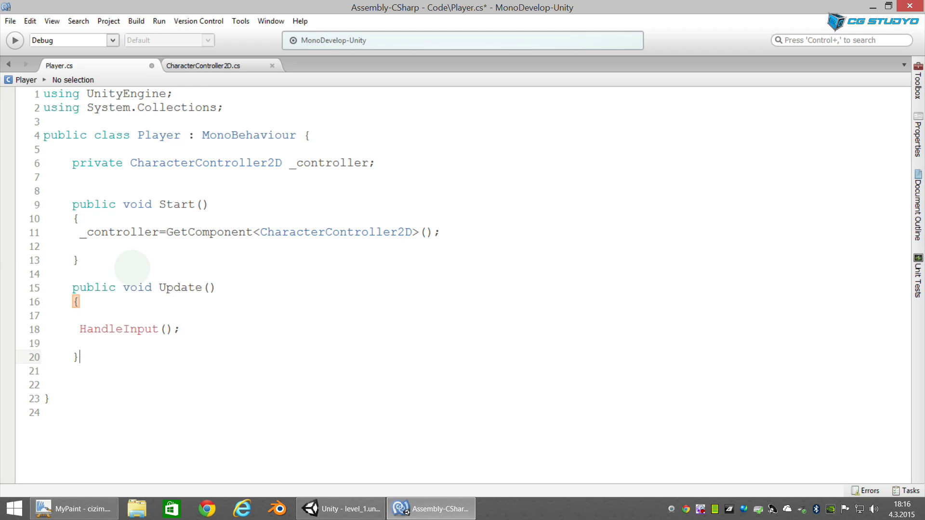
key("Return")
key("Return")
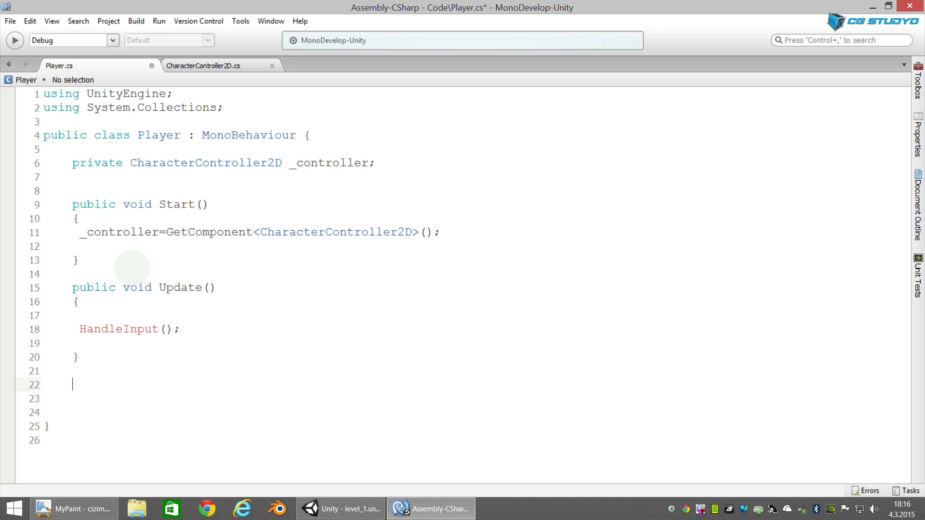
Step: Create an empty private void HandleInput() method below Update
type("vo")
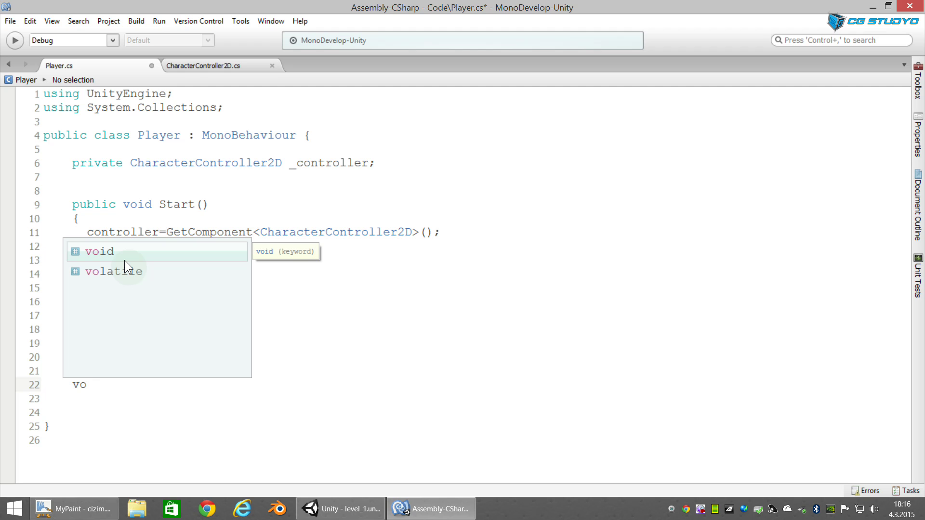
key("BackSpace")
key("BackSpace")
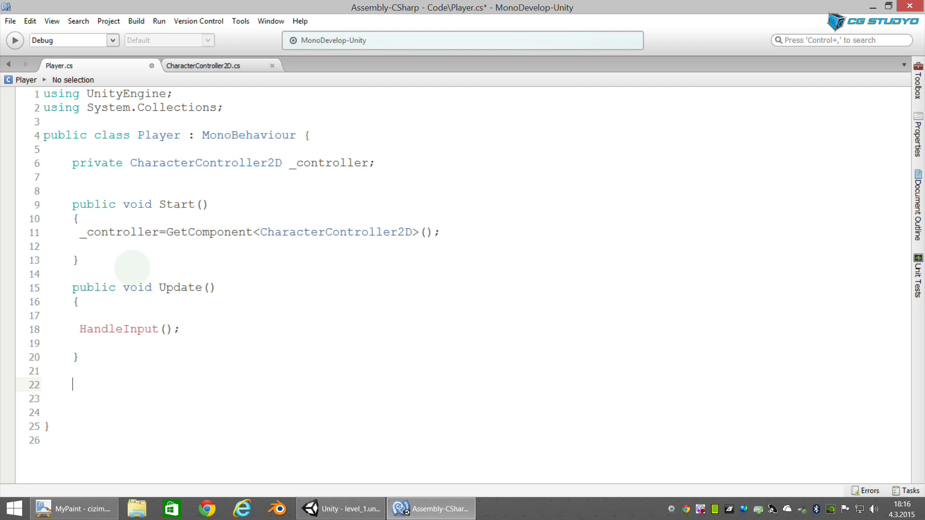
type("private ")
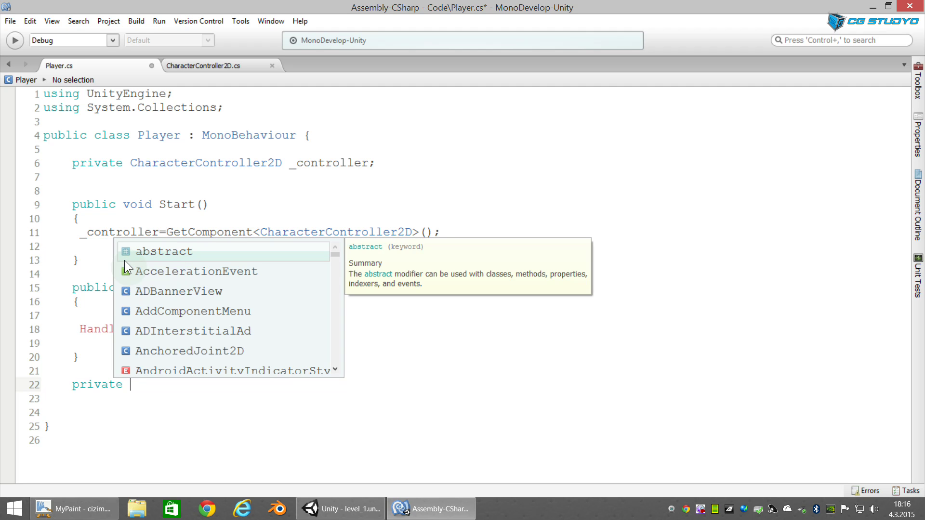
type("void ")
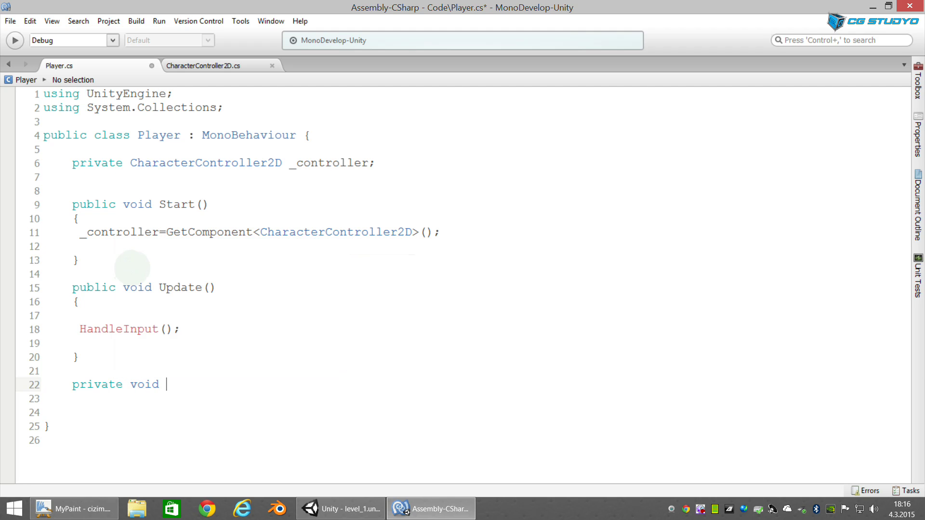
type("HandleInput() ")
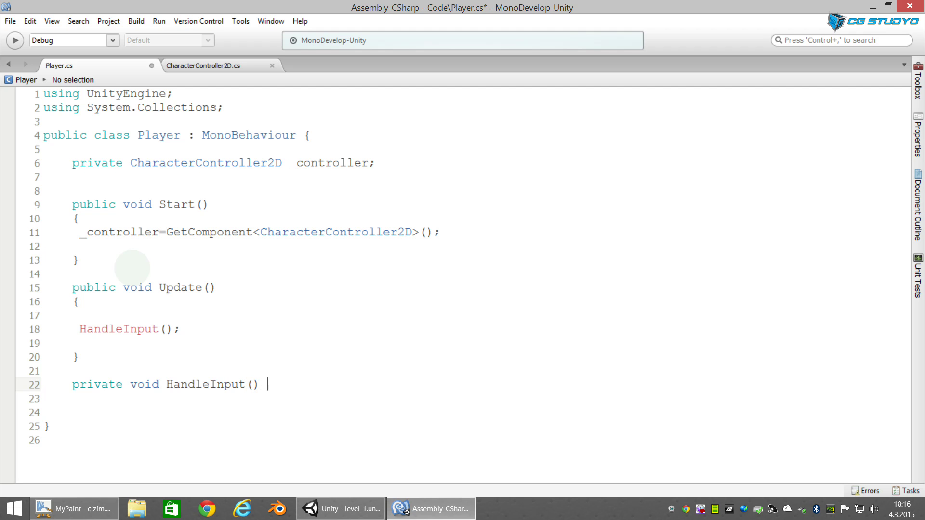
type("{")
key("Return")
key("Return")
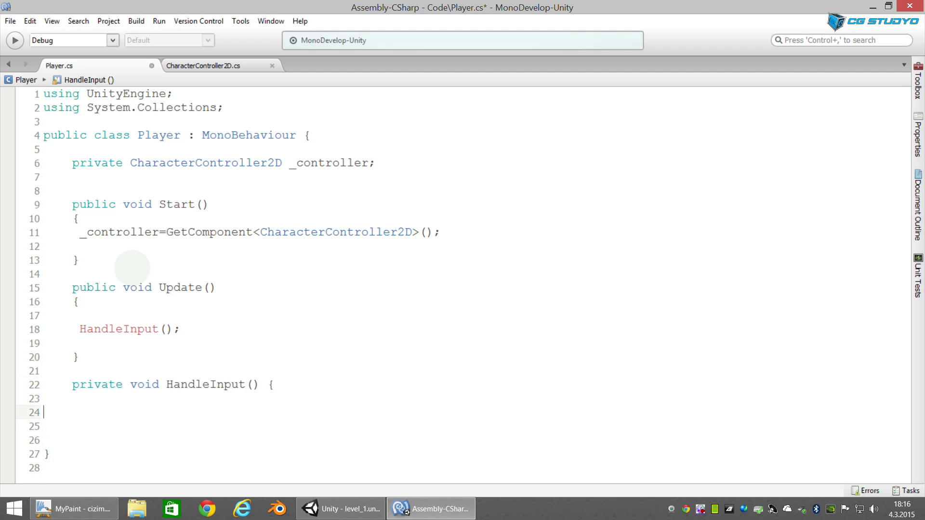
key("Return")
type("}")
Step: Inside it, add an if (Input.GetKey(KeyCode.D)) block starting the _normalizedHorizontalSpeed= assignment
left_click(73, 399)
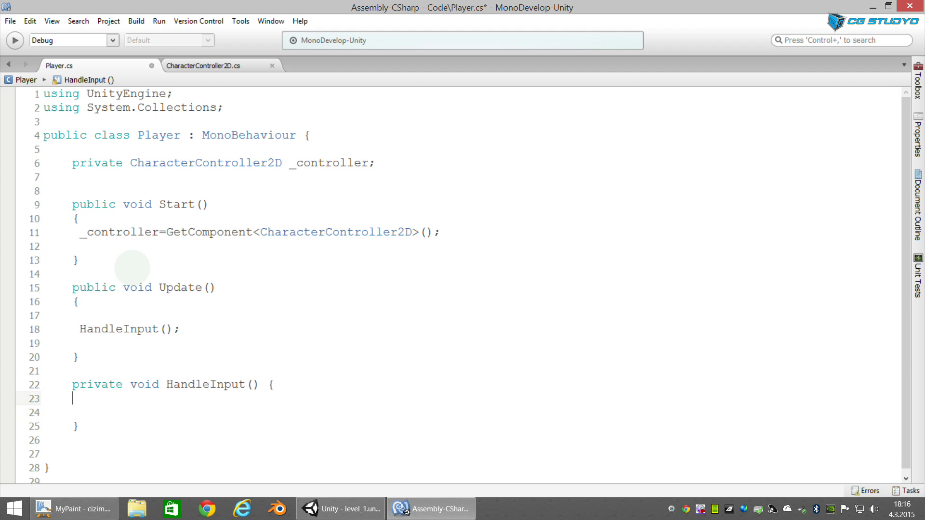
type("if (Input")
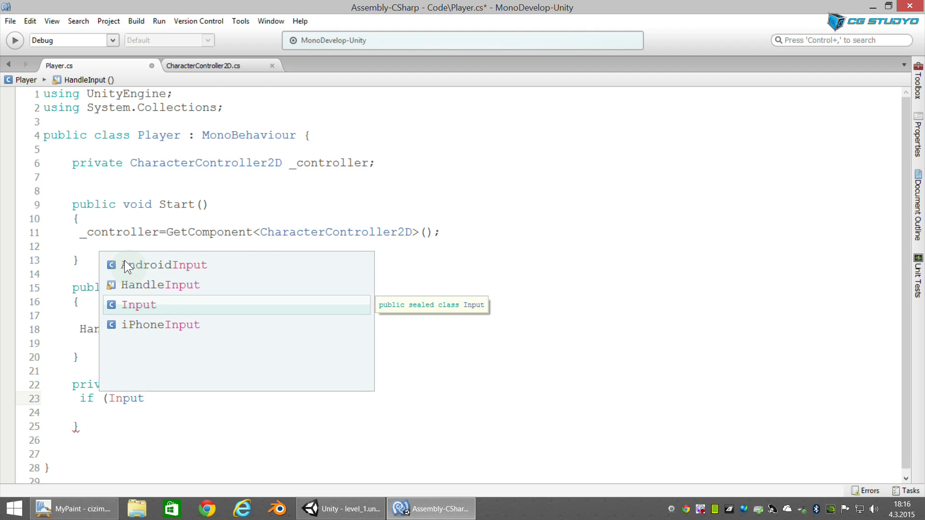
type(".Get")
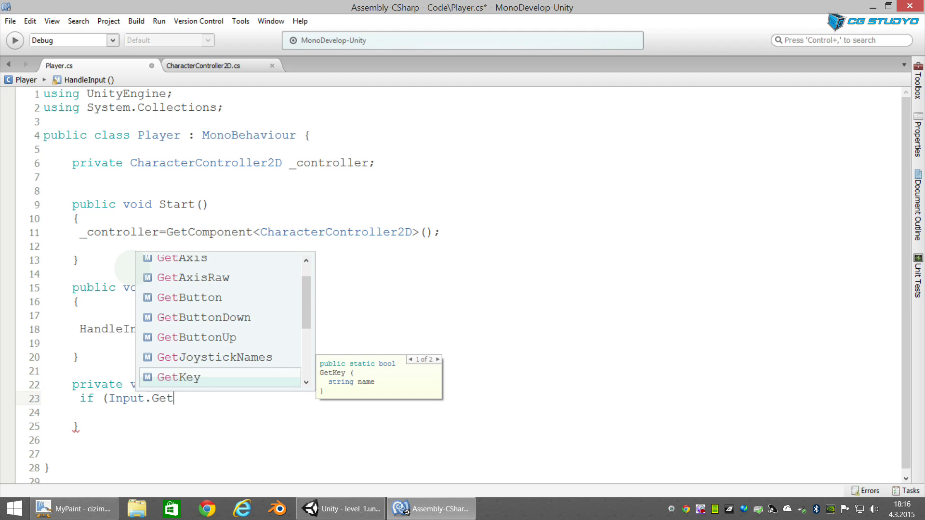
type("Key (")
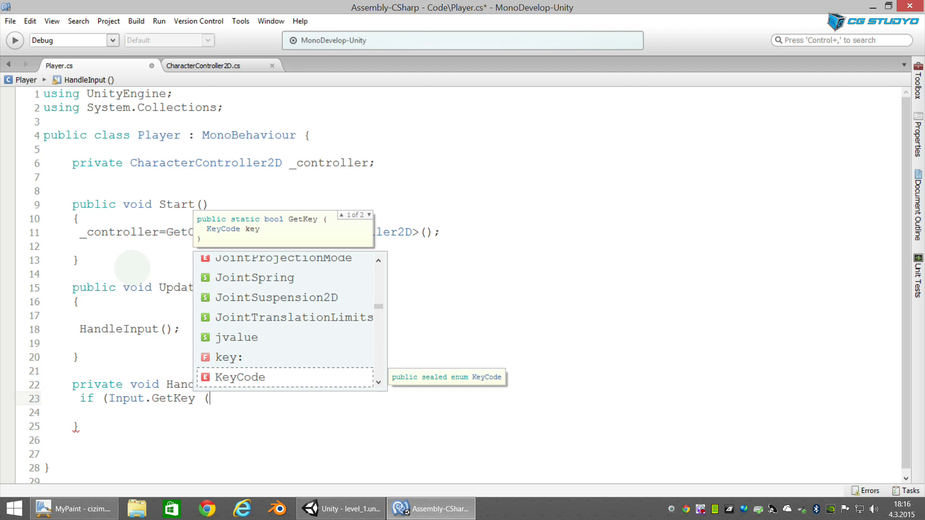
type("KeyCode.D)) {")
key("Return")
key("Return")
type("}")
left_click(43, 413)
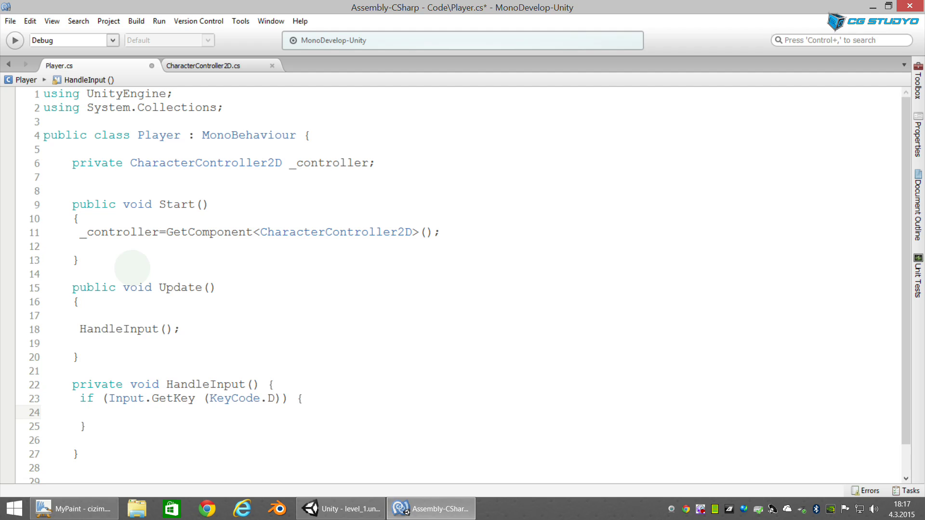
type("_normalized")
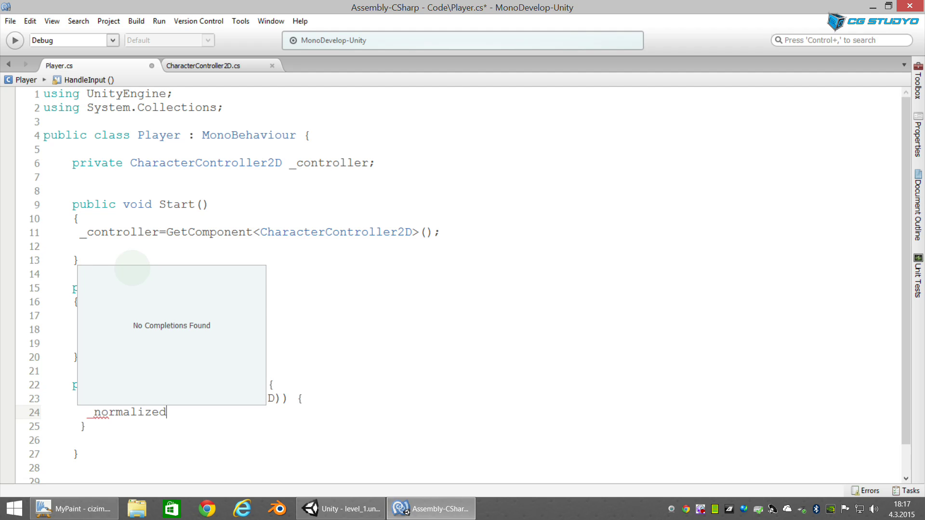
type("Horizonta")
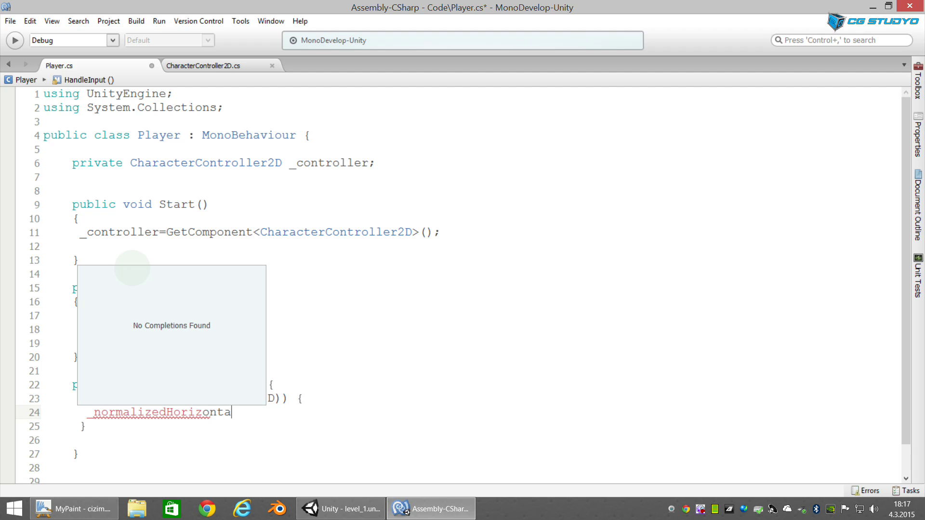
type("lSpeed=1;")
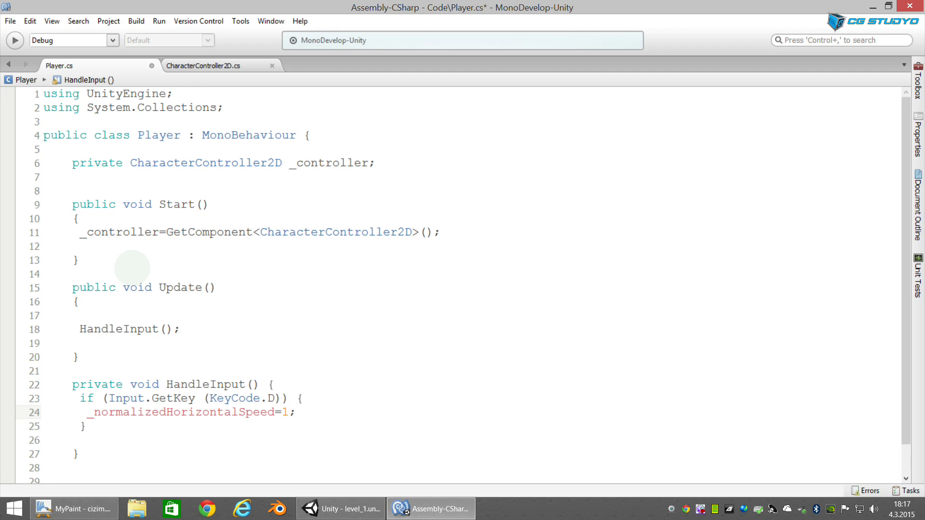
Step: Add an else if (Input.GetKey(KeyCode.A)) block after the D block
left_click(86, 426)
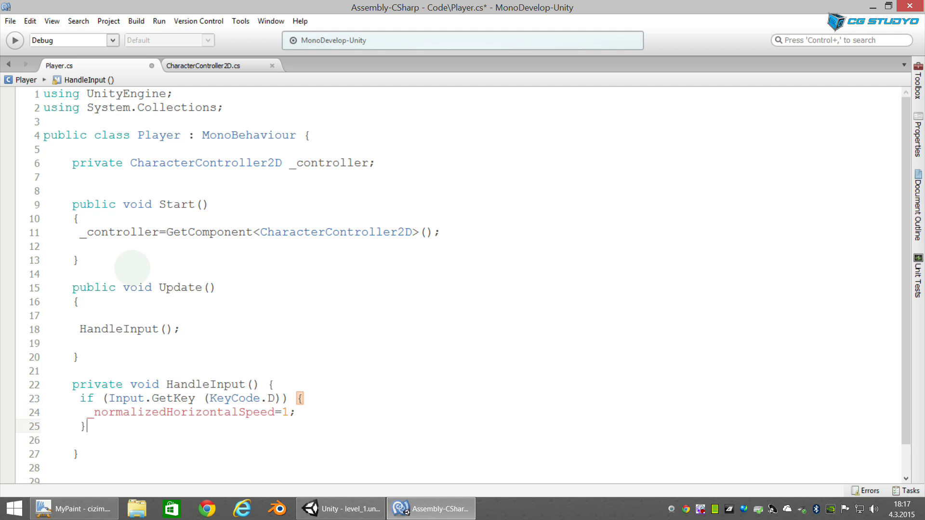
type(" else if (")
type("Inp")
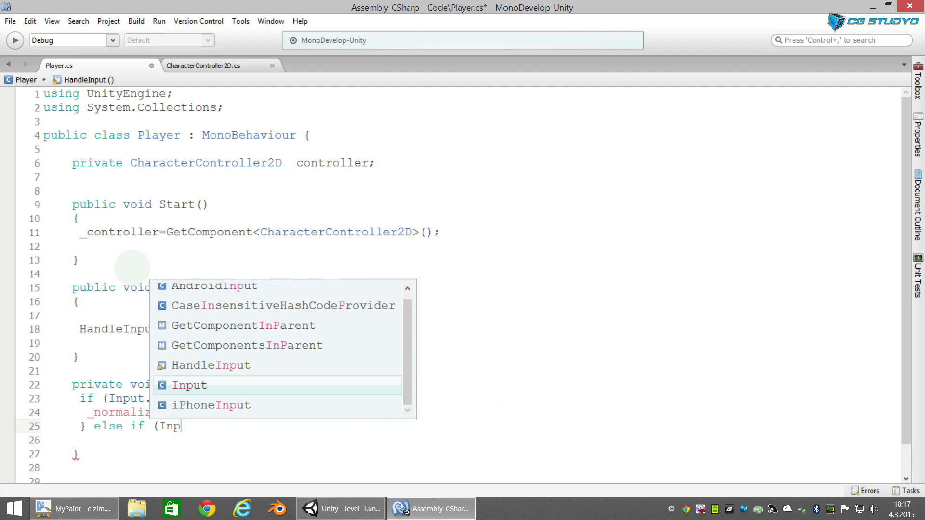
type("ut.")
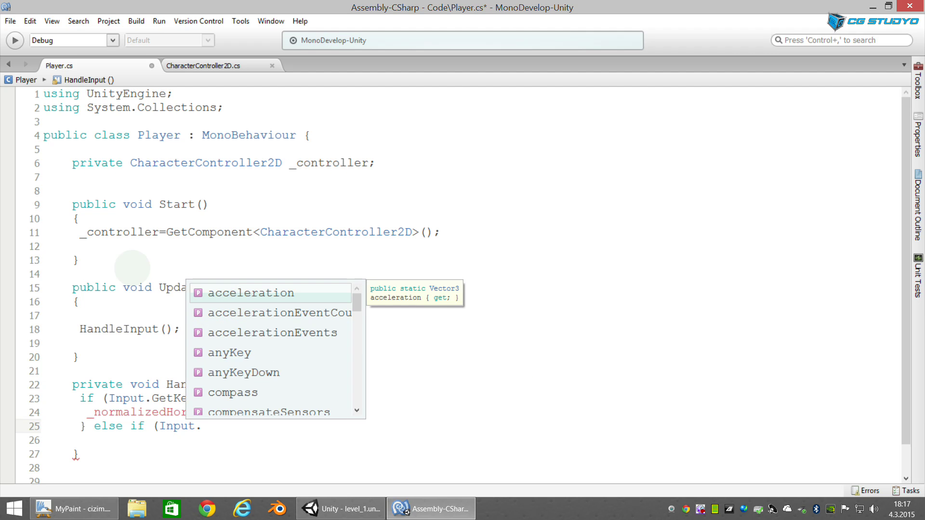
type("Get")
key("Return")
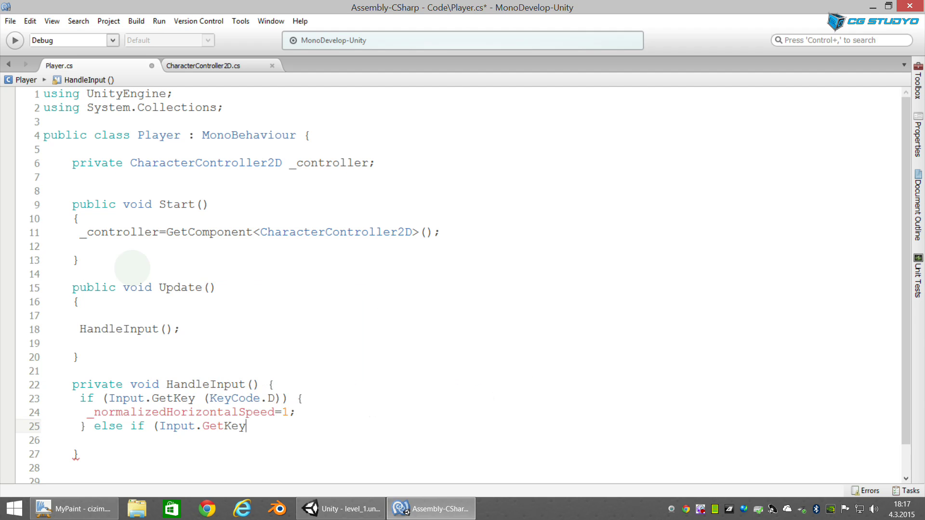
type("(KeyCode.A")
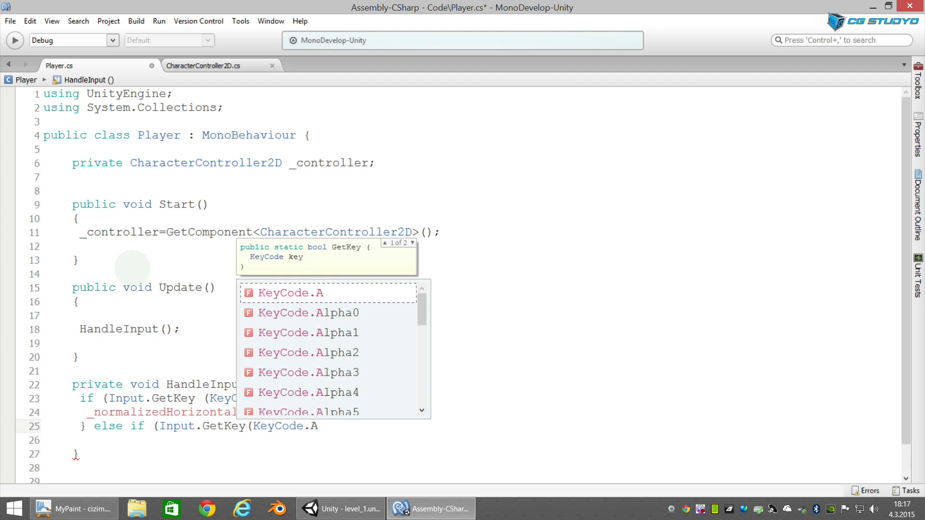
type(")) {")
Step: Copy the speed assignment into the A block and set _normalizedHorizontalSpeed to -1
left_click(297, 413)
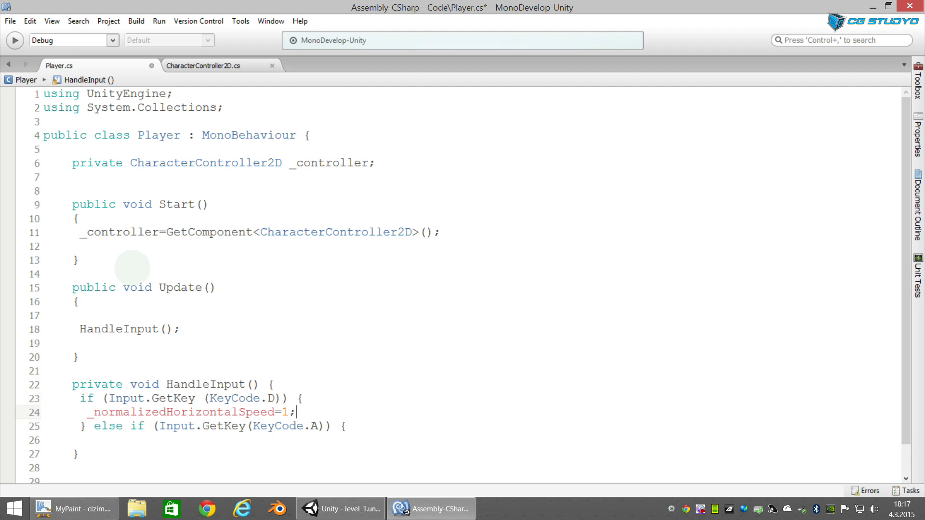
key("shift+End")
key("ctrl+c")
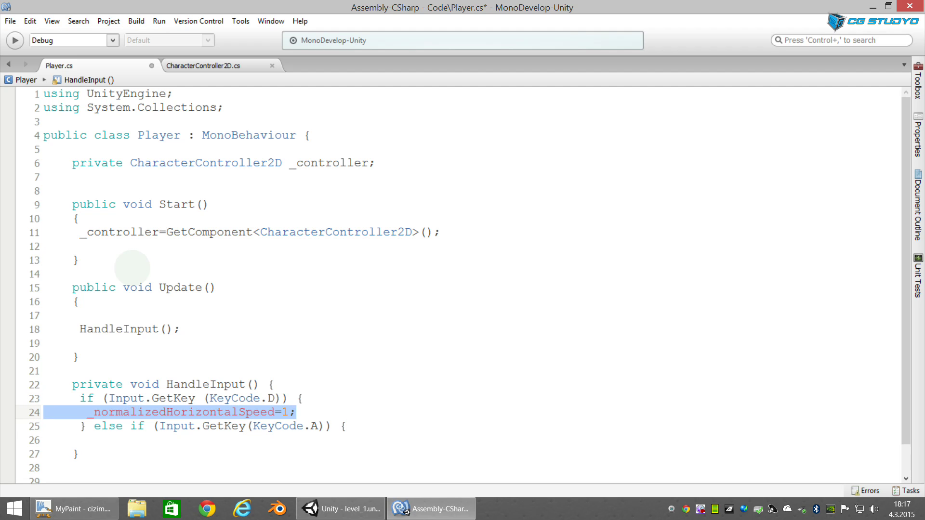
key("Down")
key("Down")
key("Return")
key("Up")
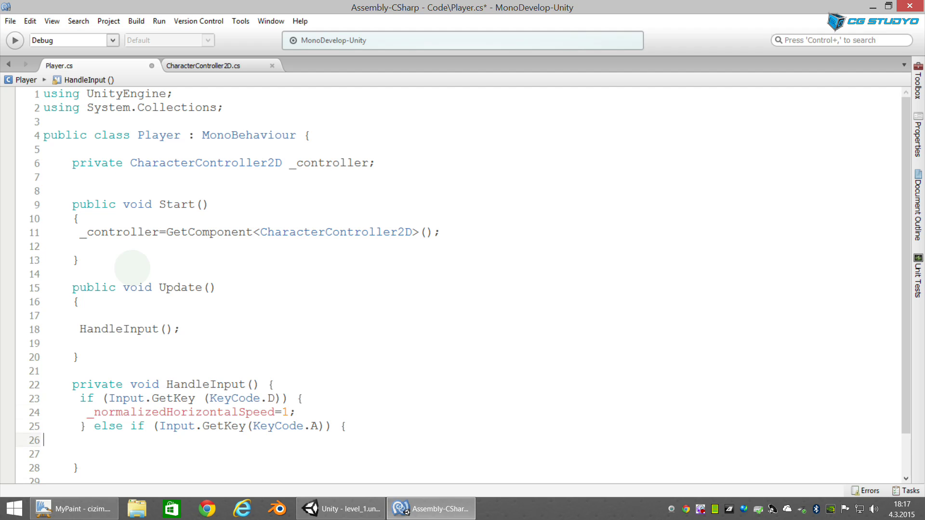
key("ctrl+v")
key("BackSpace")
key("BackSpace")
key("End")
key("BackSpace")
key("BackSpace")
type("01")
key("BackSpace")
key("BackSpace")
type("-1;")
Step: Add a final else block setting _normalizedHorizontalSpeed to 0, with blank lines after it
type("} else ")
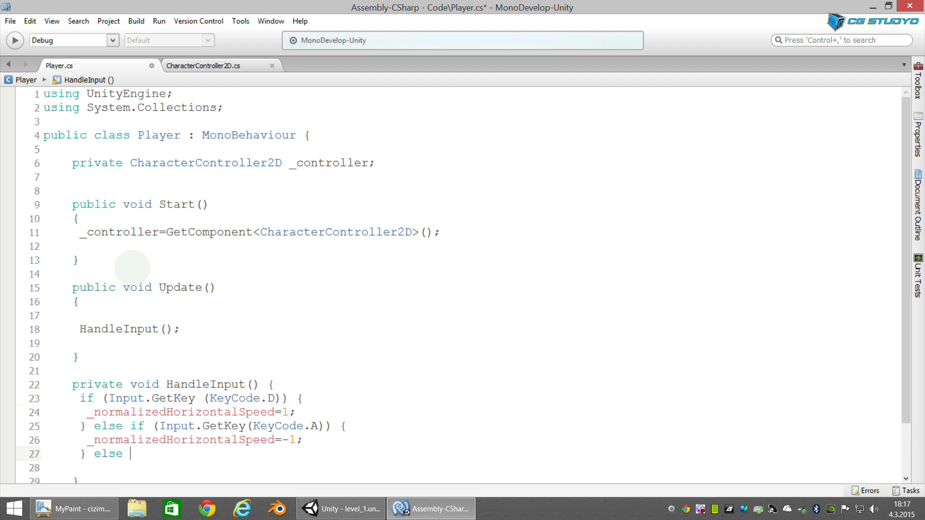
type("{")
key("Return")
key("Return")
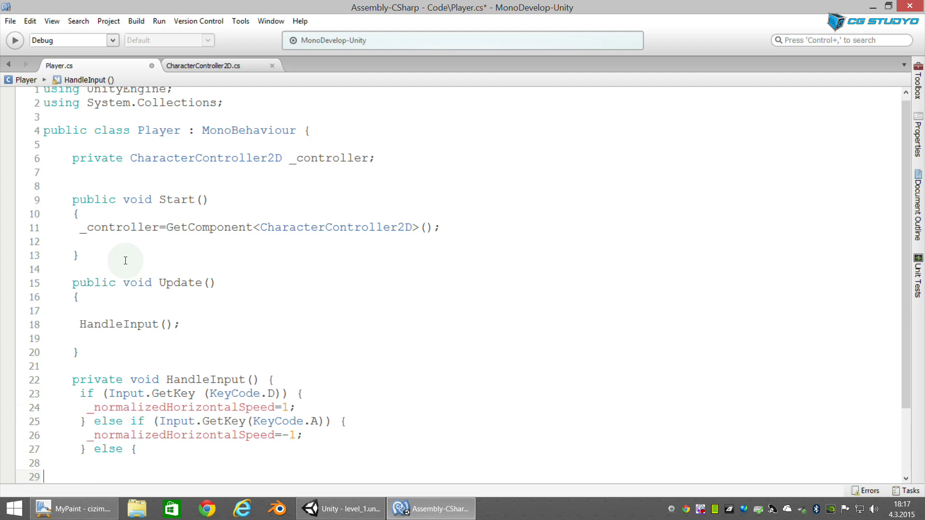
key("BackSpace")
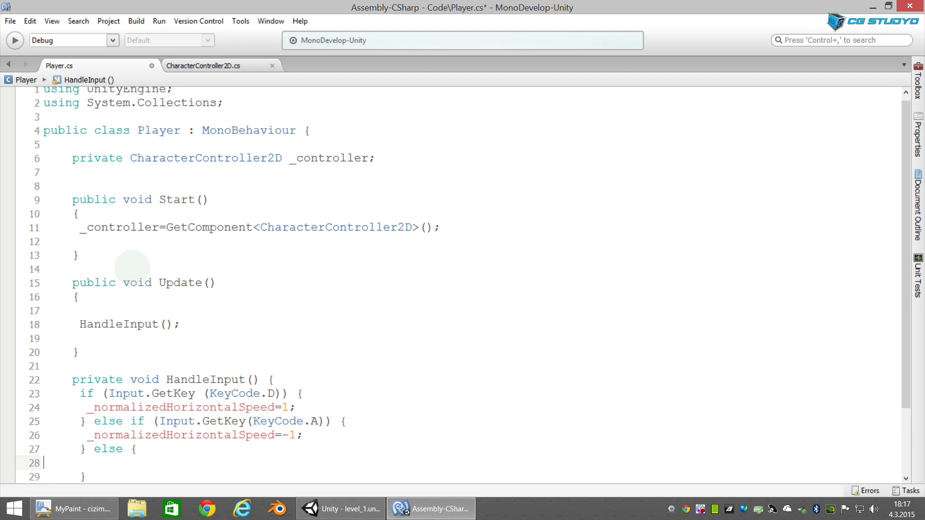
key("ctrl+v")
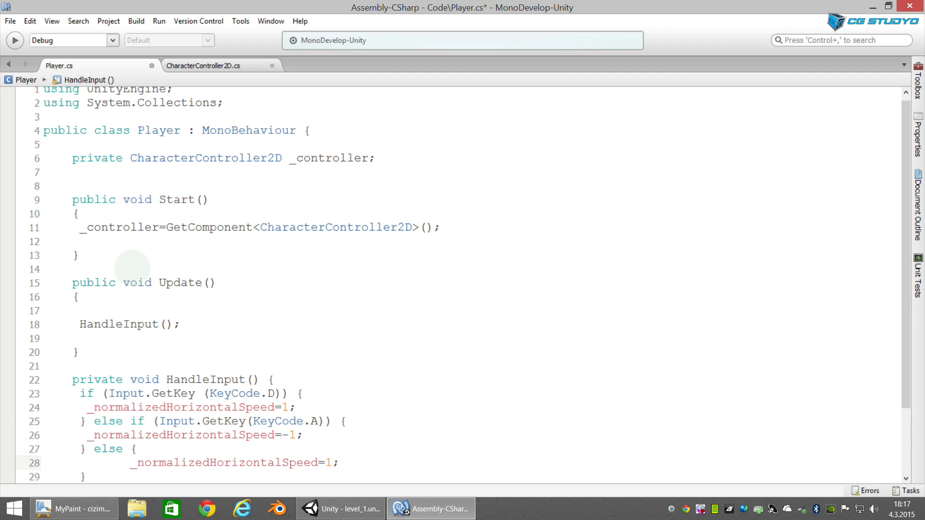
key("BackSpace")
key("BackSpace")
key("BackSpace")
key("End")
key("BackSpace")
key("BackSpace")
key("BackSpace")
type("0;")
key("Down")
key("Down")
key("Down")
key("Up")
key("Down")
key("Up")
key("Up")
key("Return")
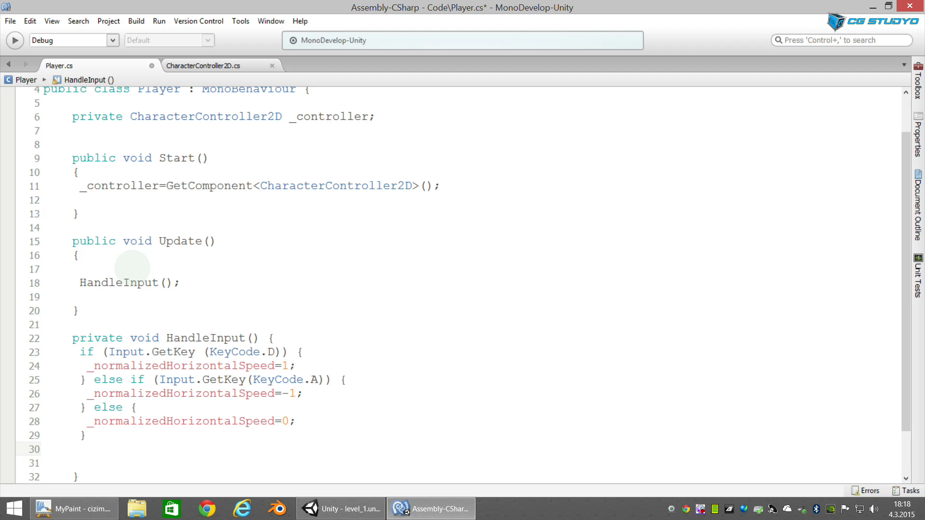
Step: Declare private float _normalizedHorizontalSpeed; on a new line below the _controller field
key("Up")
key("Up")
key("Up")
key("Up")
key("Up")
key("Up")
key("Up")
key("Up")
key("Up")
key("Up")
key("Down")
key("Down")
key("Down")
key("Down")
key("Down")
key("Return")
key("Tab")
type("p")
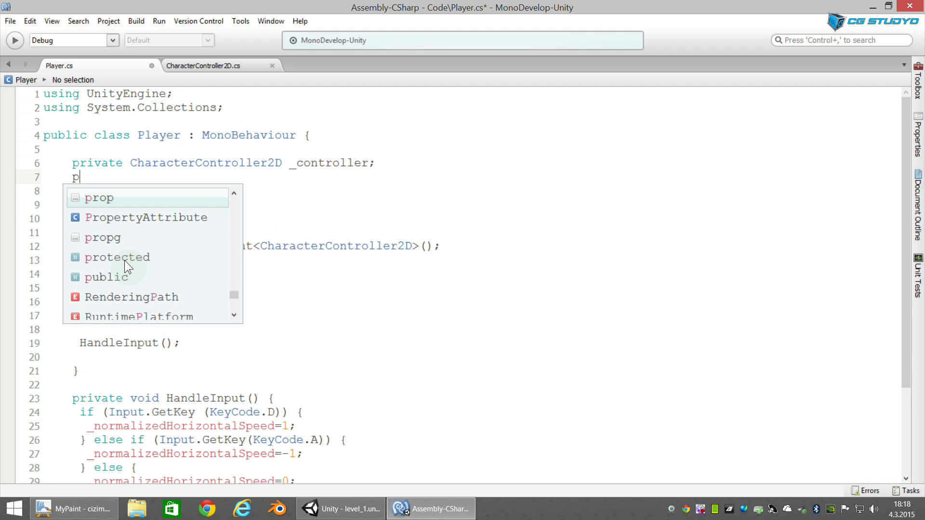
type("rivate floa")
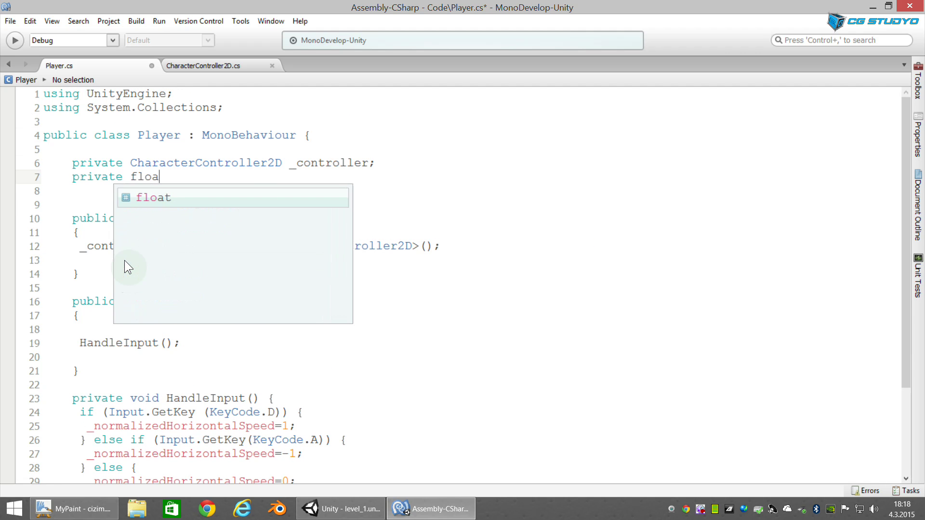
type("t _no")
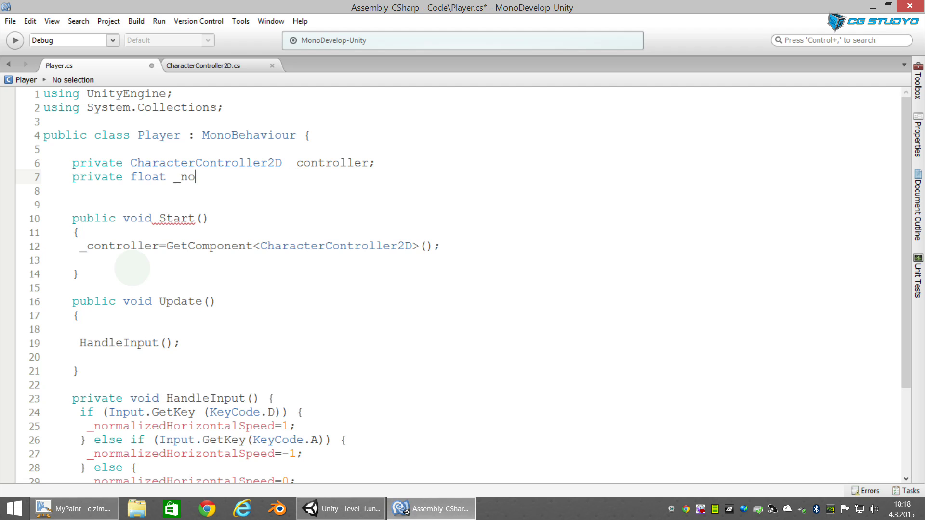
type("rmalizedHorizontalSpeed;")
key("Down")
key("Down")
key("Down")
key("Down")
key("Down")
key("Down")
key("Down")
key("Down")
key("Down")
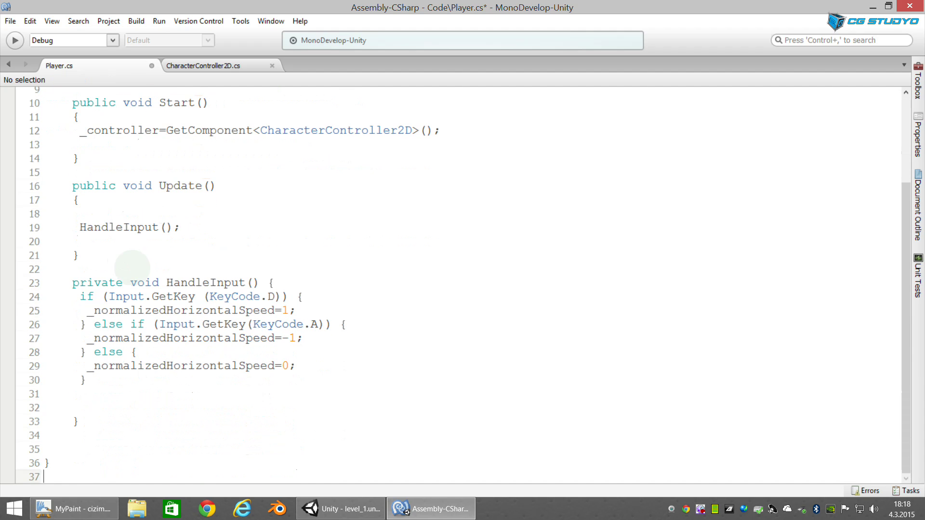
key("Up")
key("Up")
key("Up")
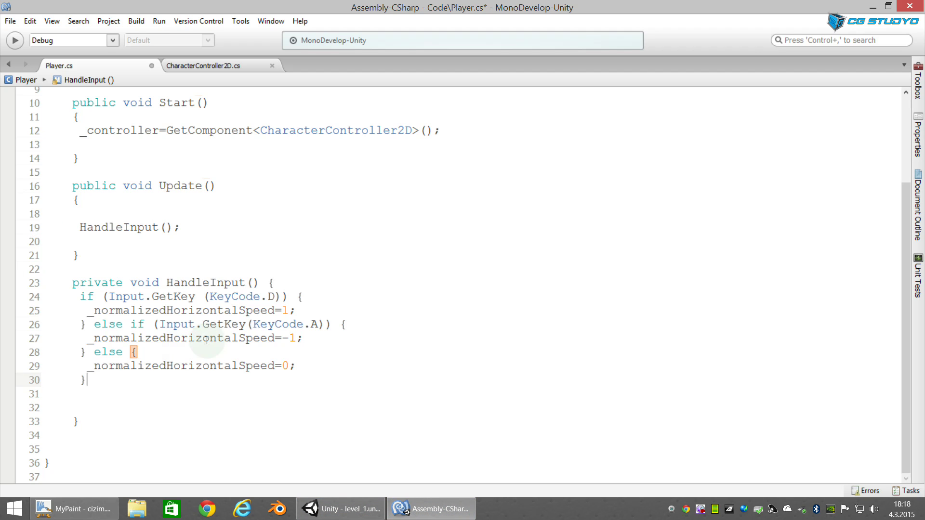
Step: Save Player.cs, run and stop a quick play test in Unity, then return to MonoDevelop
key("ctrl+s")
left_click(320, 515)
left_click(320, 515)
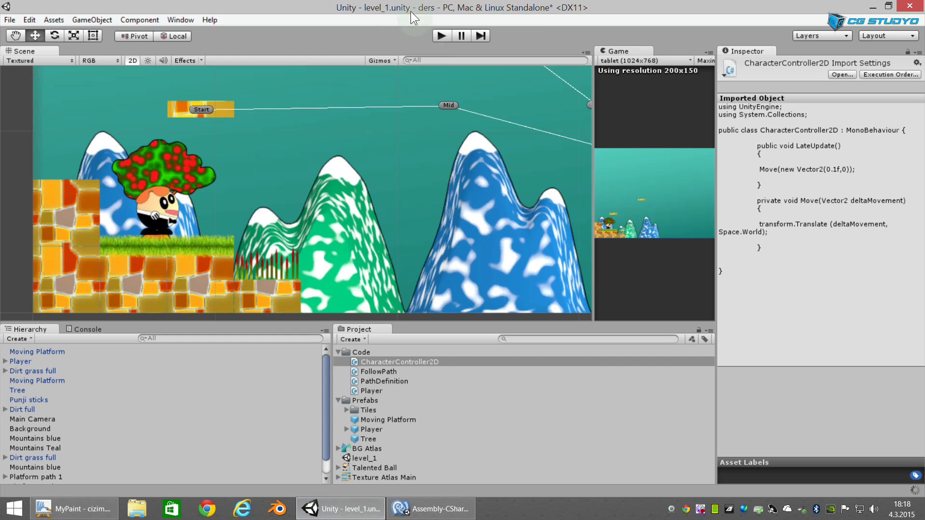
left_click(441, 36)
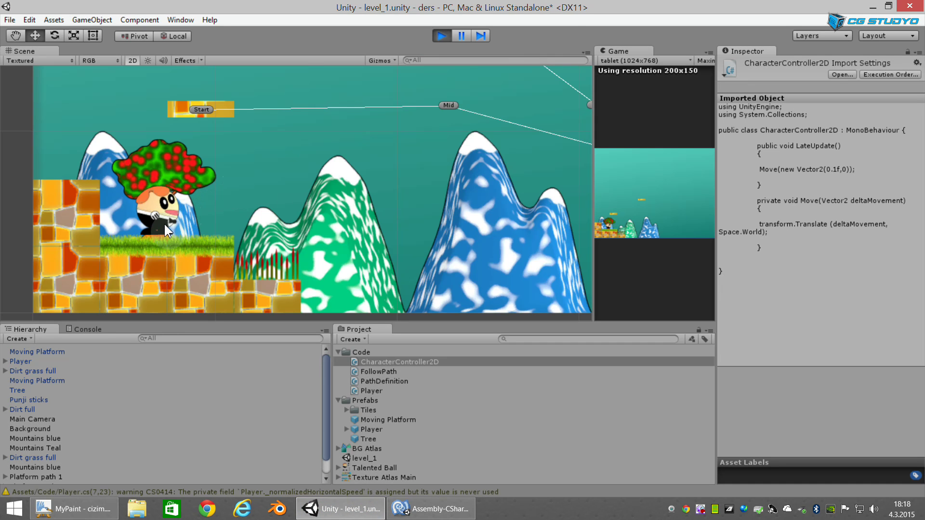
left_click(441, 36)
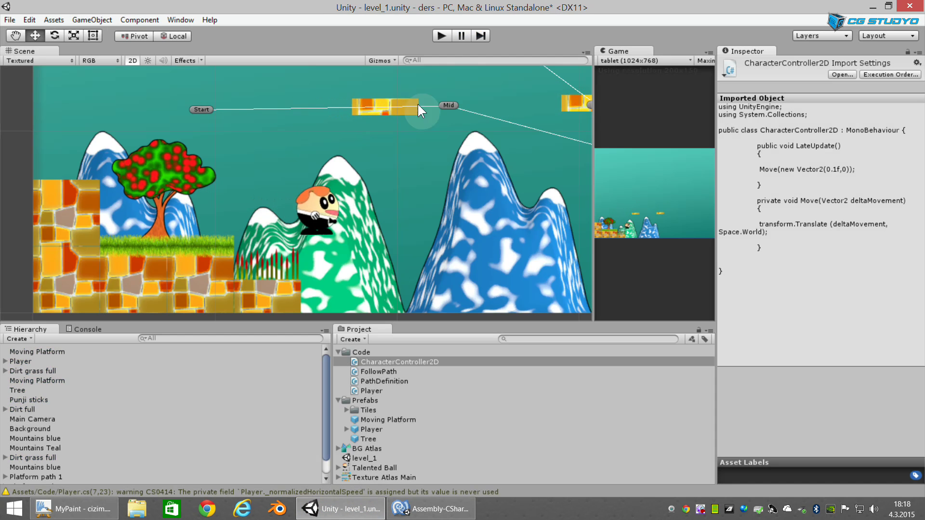
left_click(431, 509)
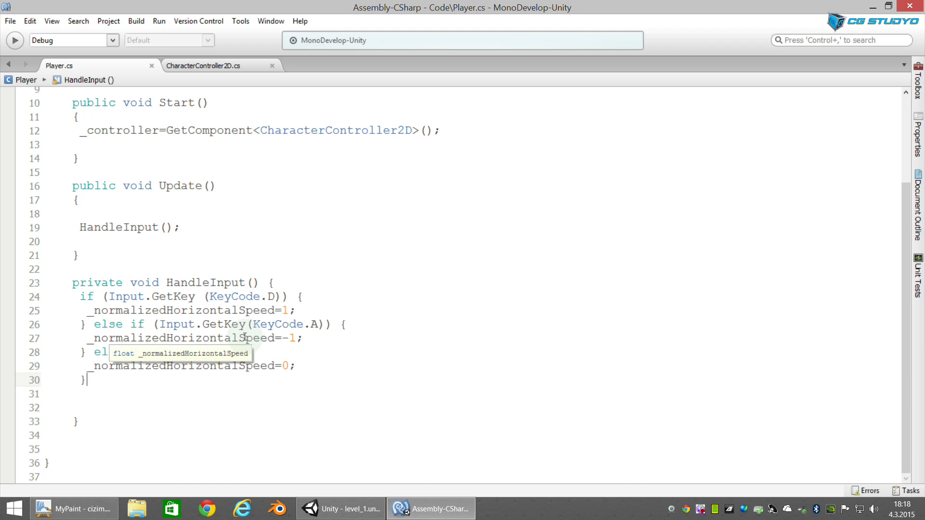
Step: Below the if/else in HandleInput, add _controller.SetHorizontalForce(_normalizedHorizontalSpeed); using autocomplete
left_click(193, 66)
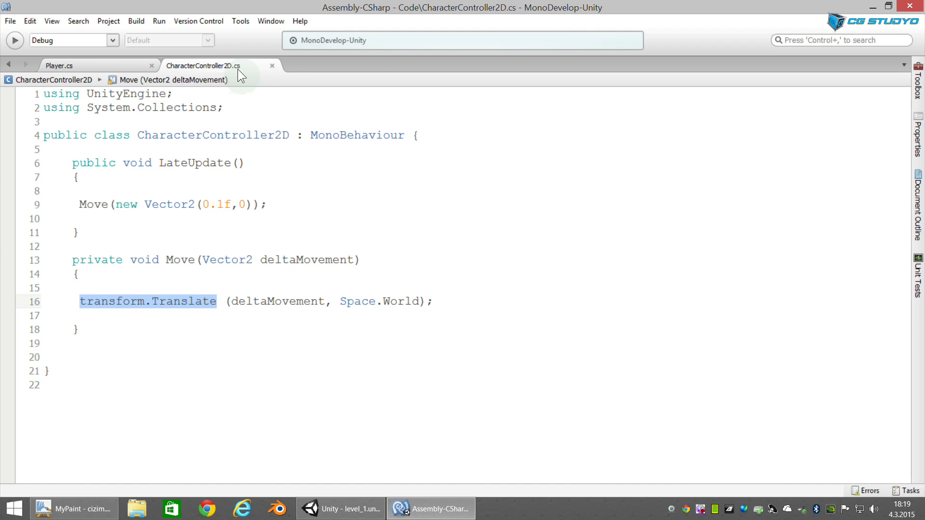
left_click(111, 65)
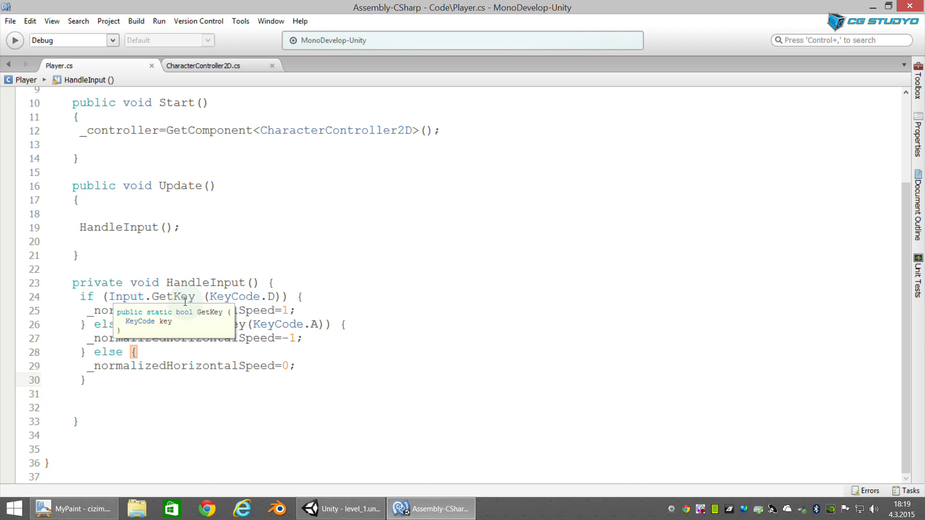
key("Return")
key("Return")
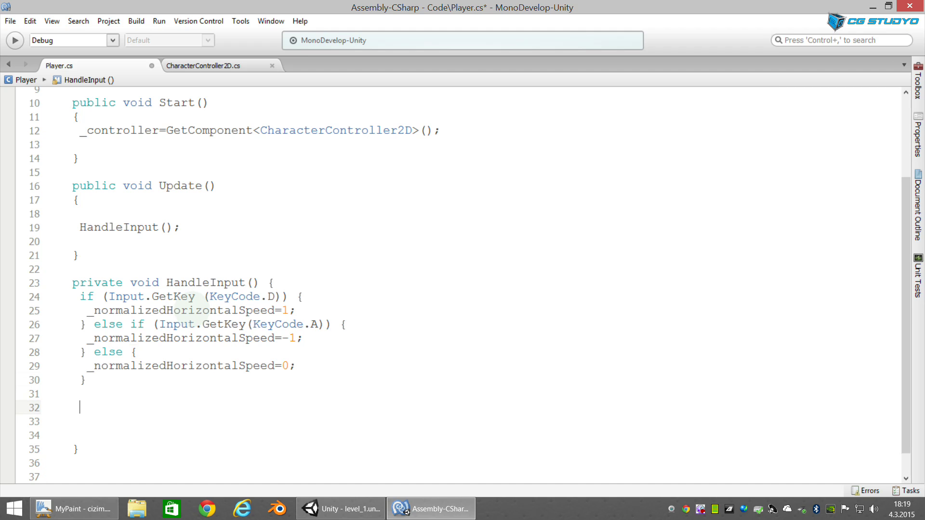
type("_cont")
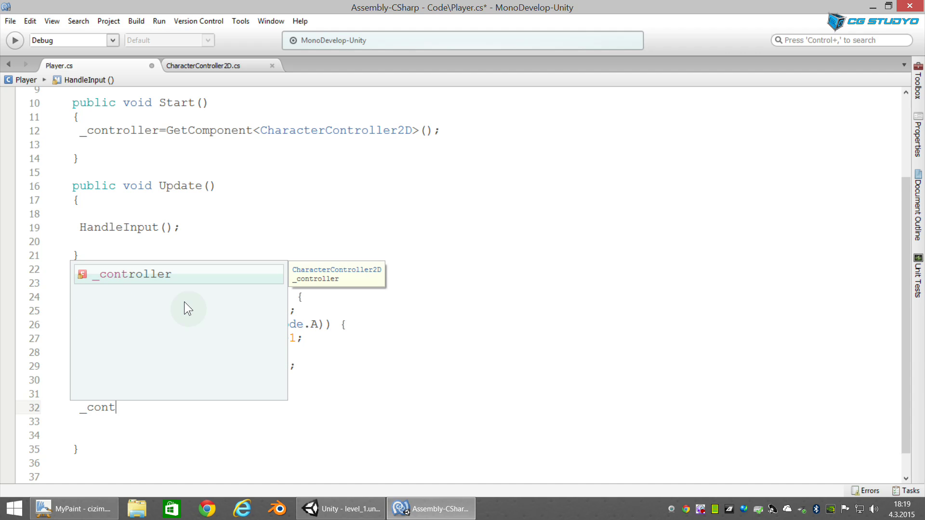
type("e")
key("Return")
type(".SetHorizontal")
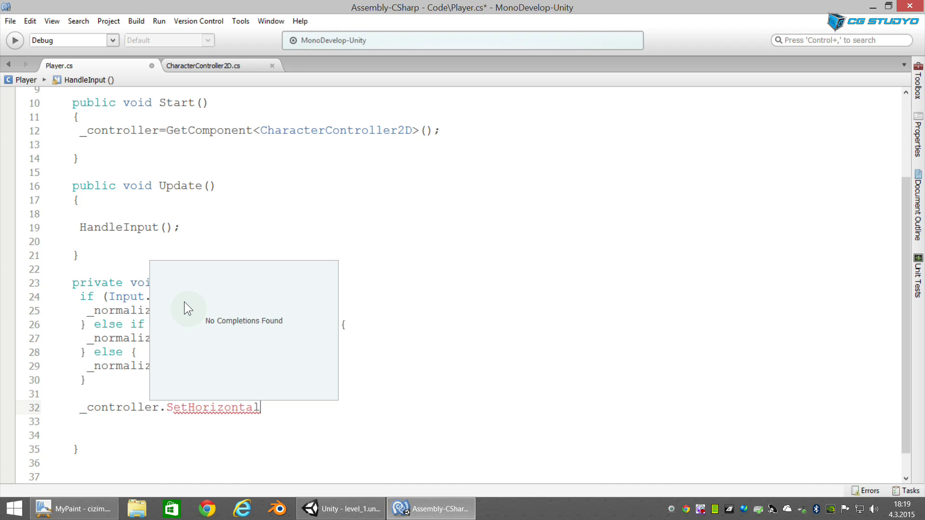
type("Force")
type("(")
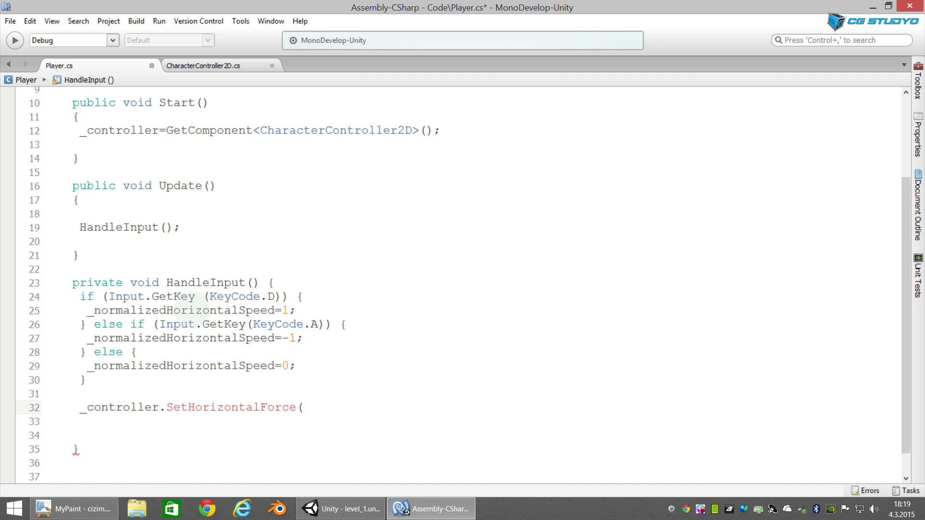
type("_norm")
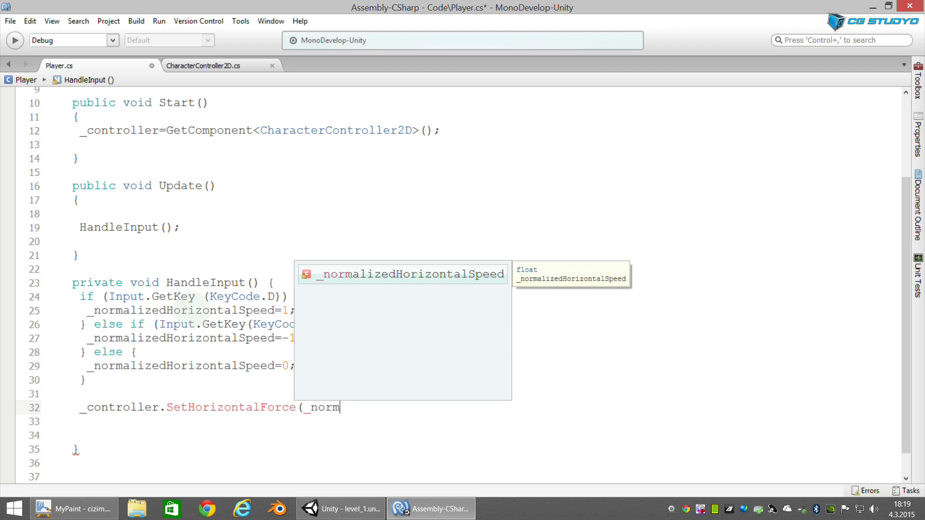
key("Return")
type(");")
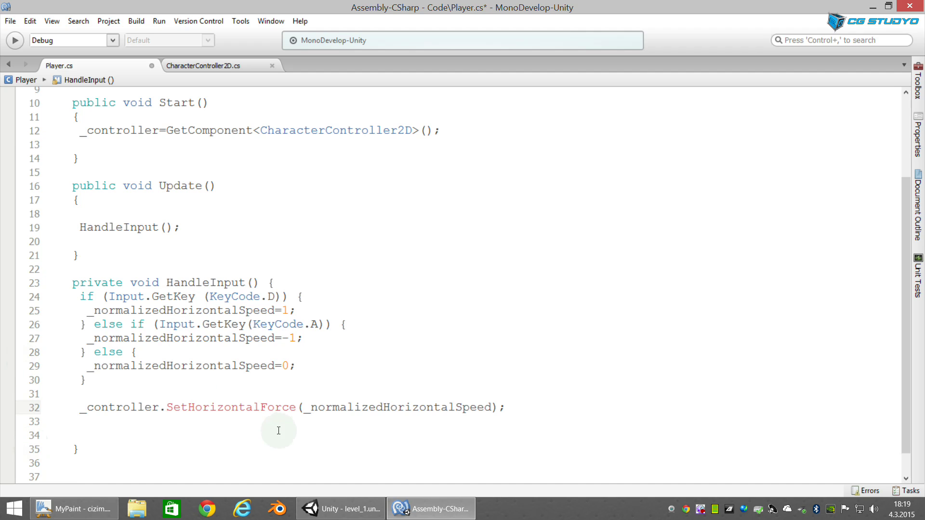
left_click_drag(167, 407, 296, 408)
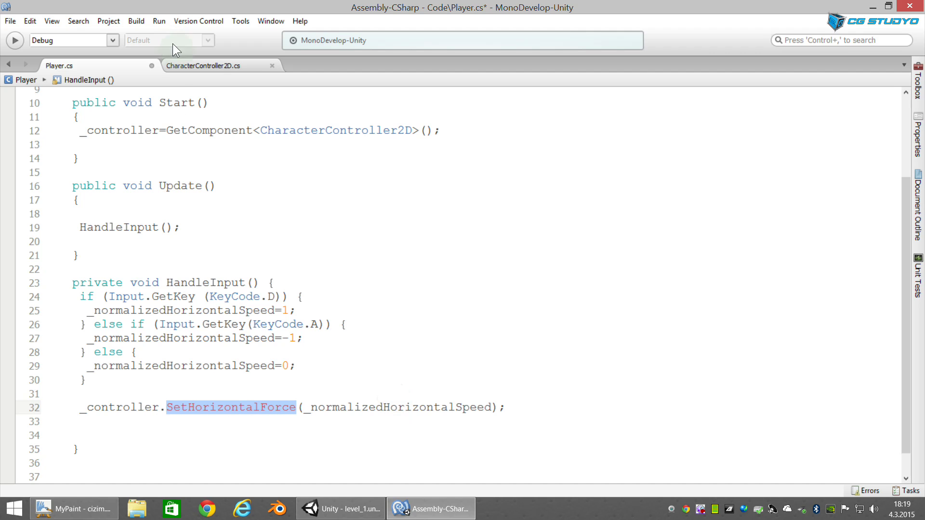
left_click(206, 66)
Step: Below Move, start a new method public void SetHorizontalForce(float x) with an opening brace
left_click(114, 336)
key("Return")
key("Return")
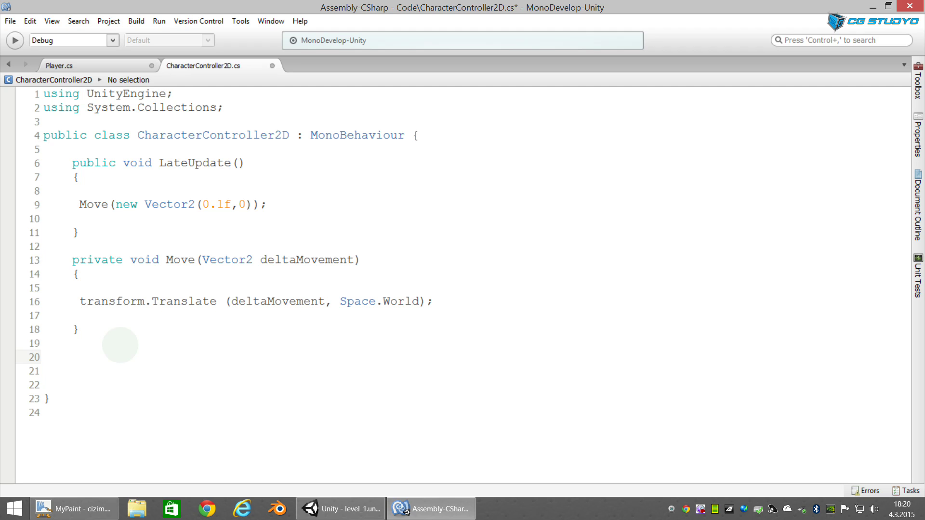
type("public ")
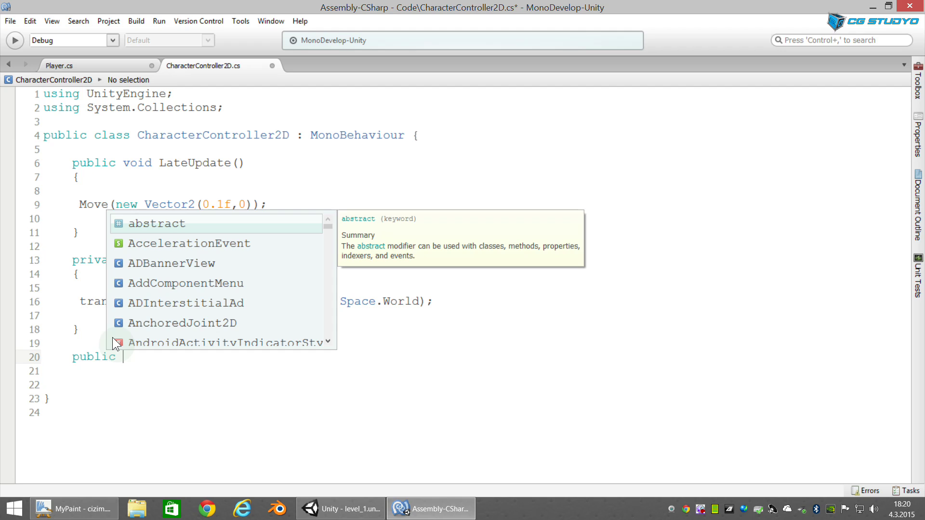
type("void ")
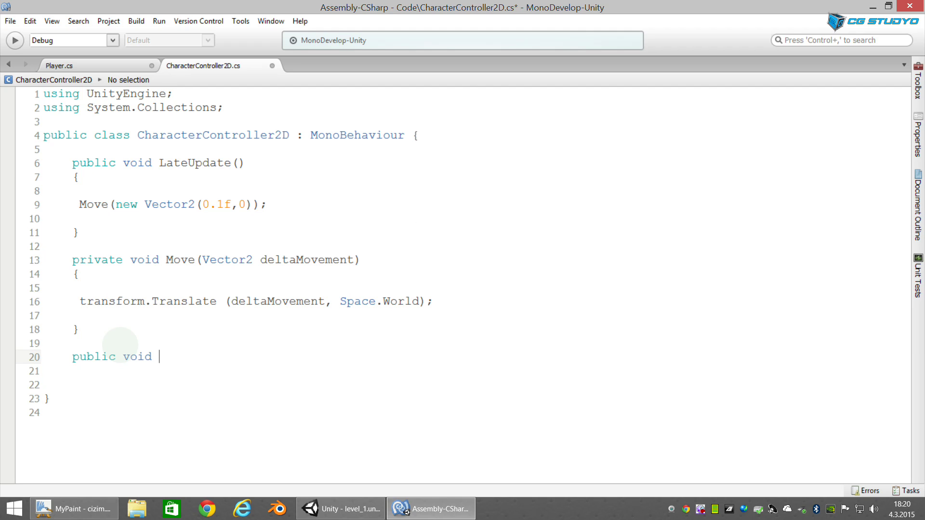
type("SetHor")
type("izontalForce")
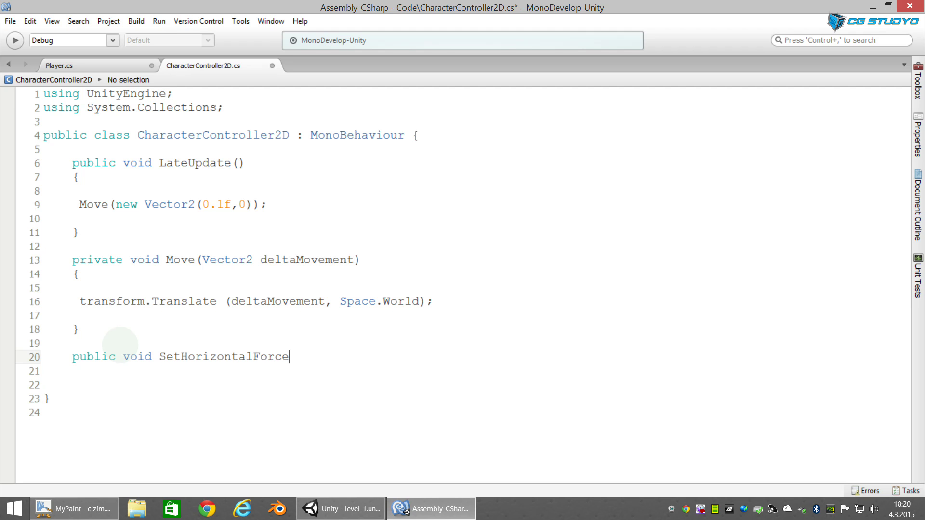
type("(")
type("float x)")
key("Return")
type("{")
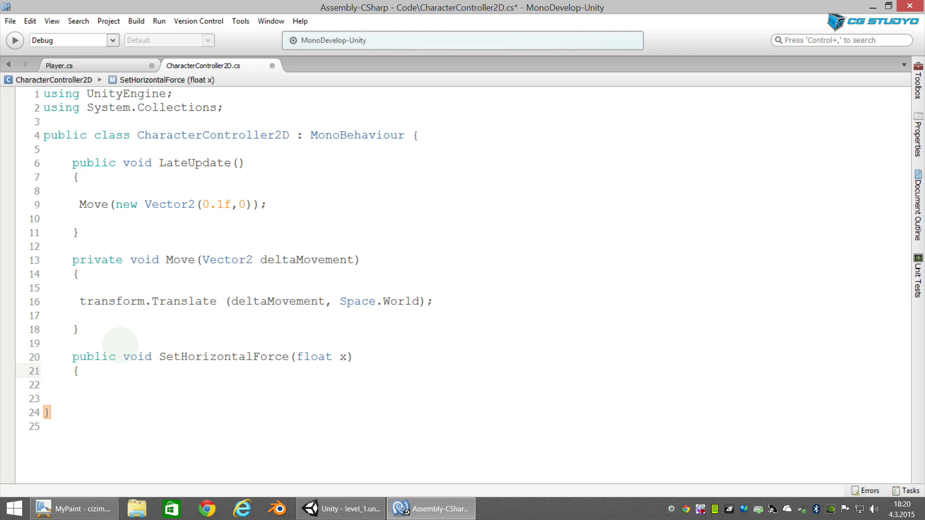
Step: Compare the SetHorizontalForce call in Player.cs with the new method's signature
left_click(70, 65)
left_click(311, 408)
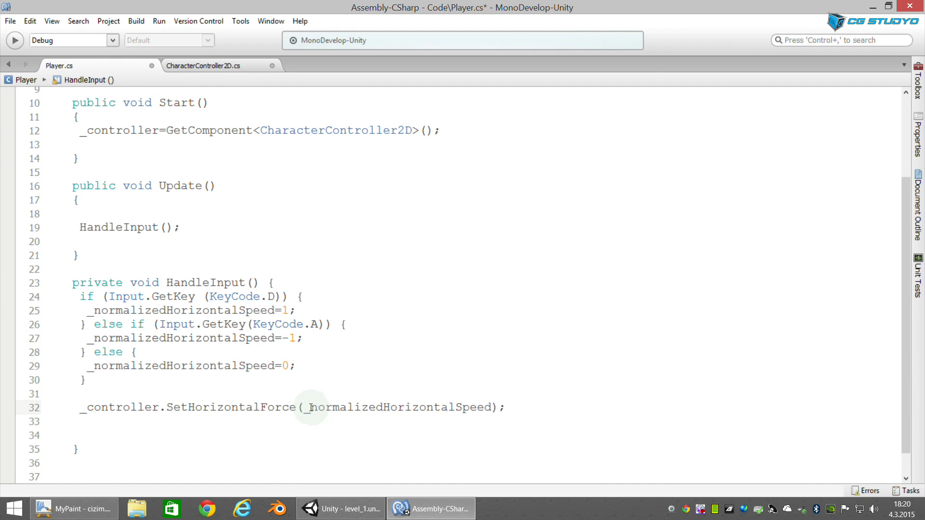
left_click_drag(311, 408, 491, 408)
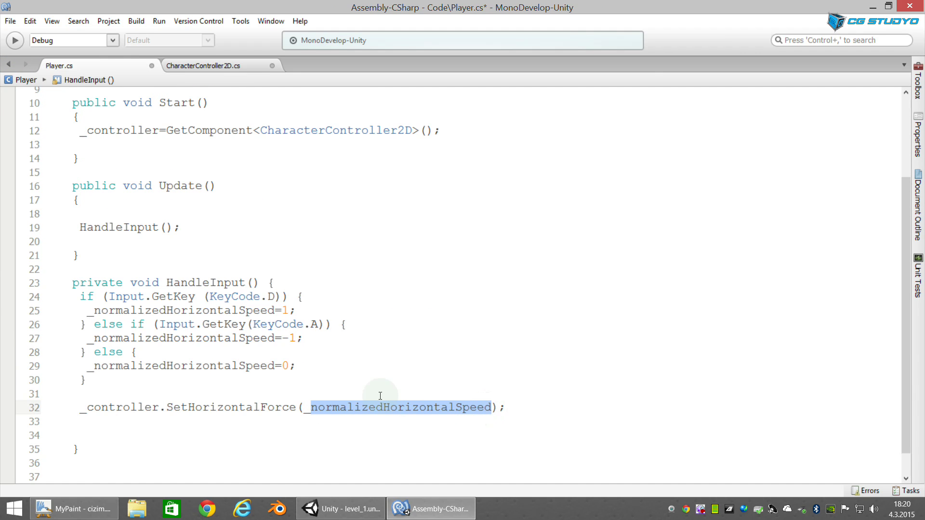
left_click(230, 66)
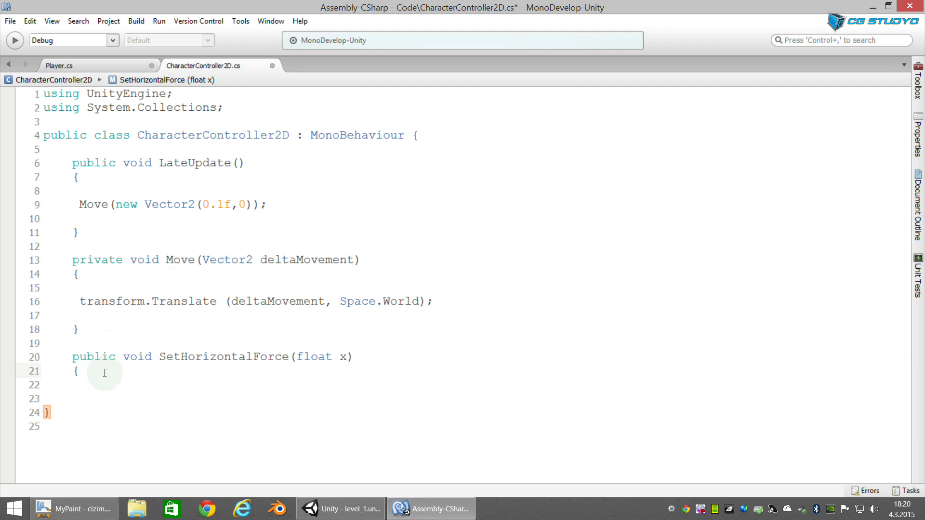
left_click_drag(159, 357, 282, 357)
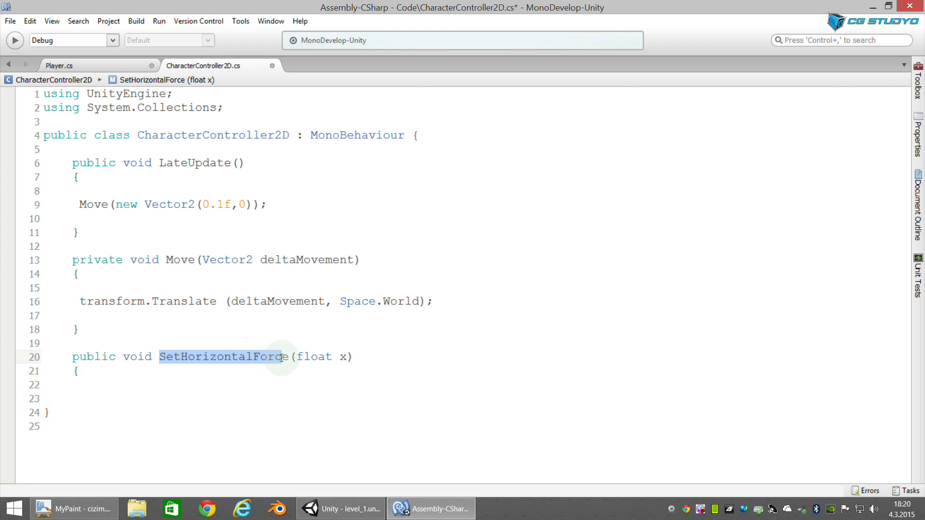
left_click(96, 389)
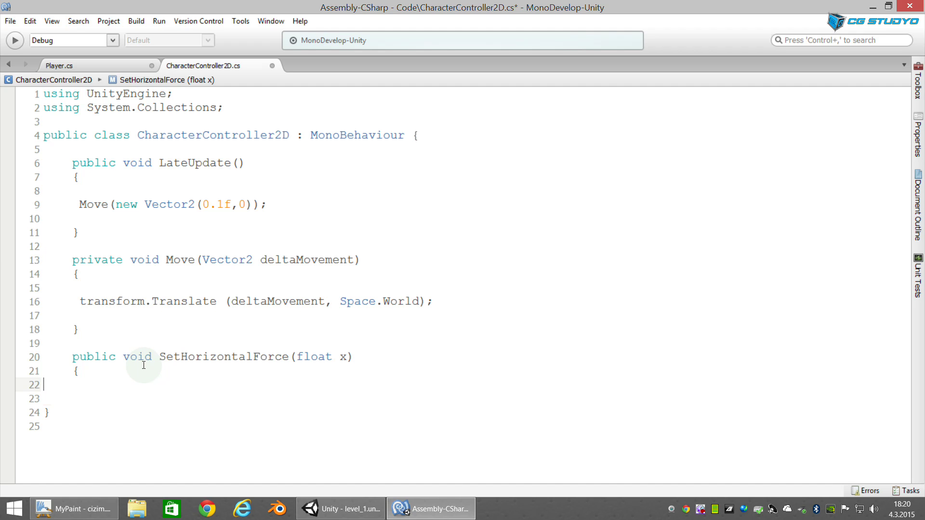
left_click(426, 135)
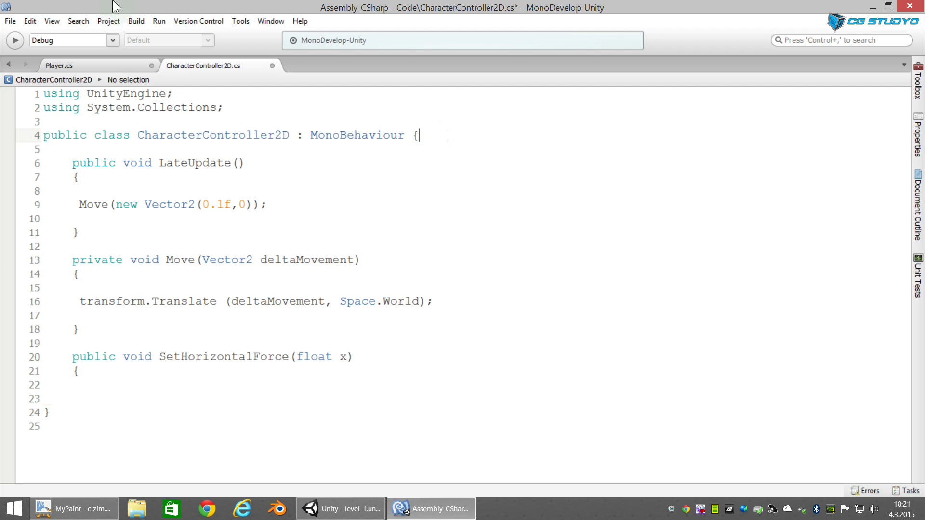
left_click(113, 385)
Step: Fill the method body with _velocity.x=x; and close it with a brace
key("Tab")
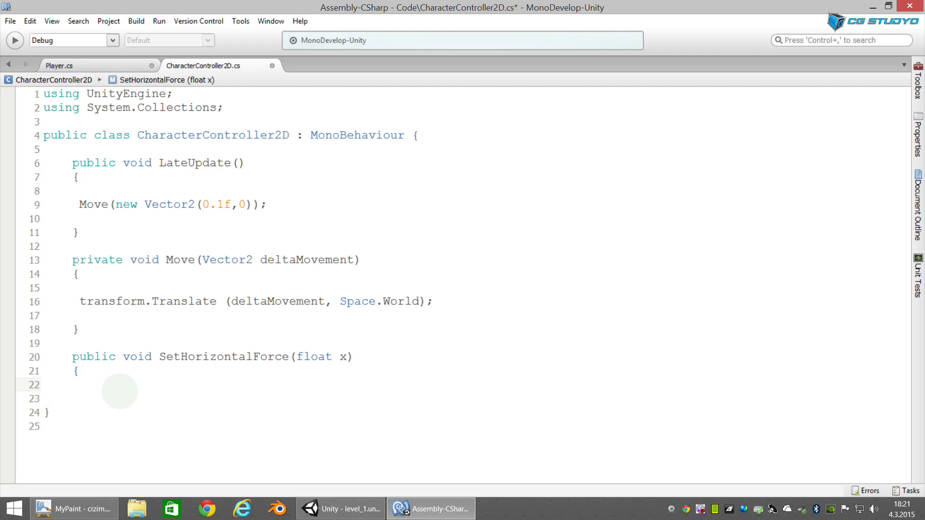
type("_velocity.x")
type("=x;")
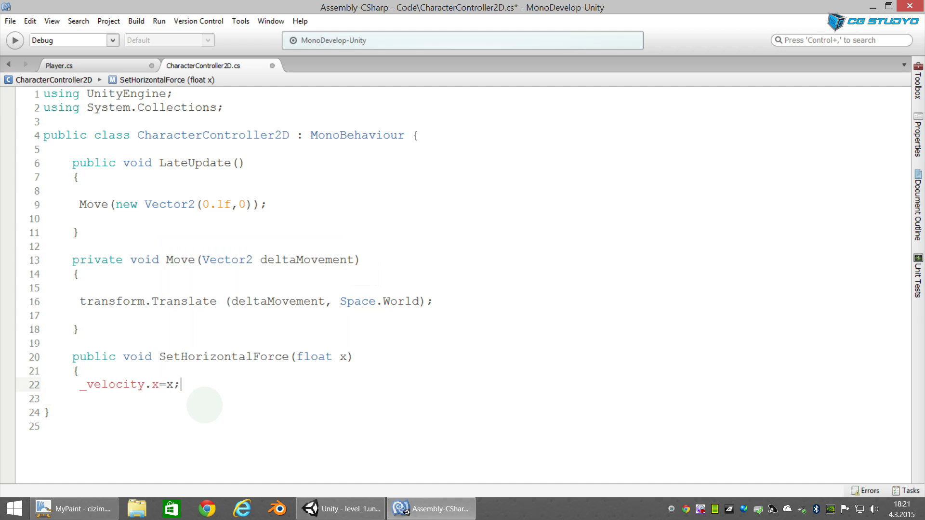
key("Return")
type("}")
key("Up")
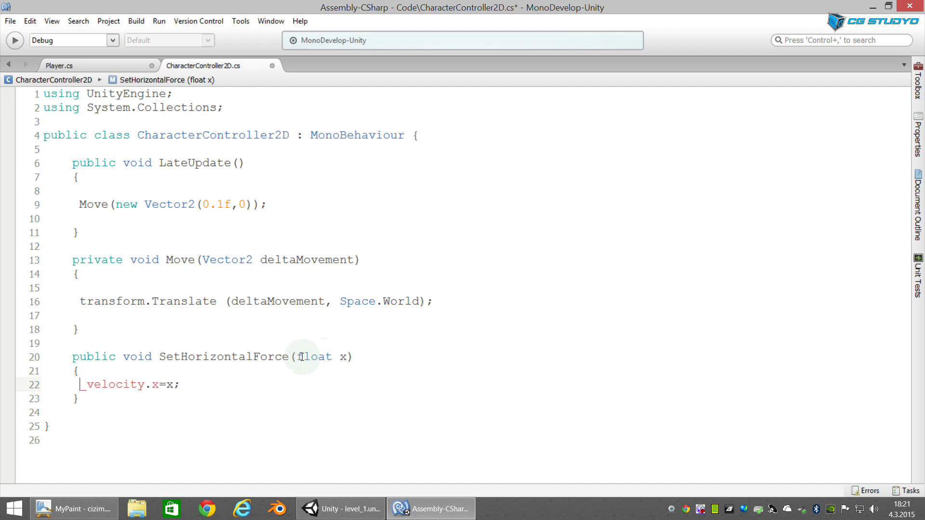
double_click(342, 358)
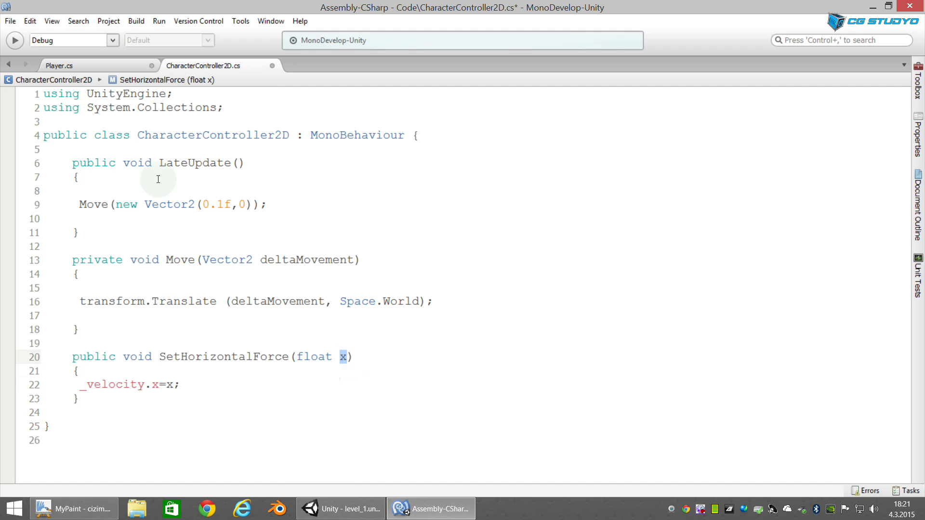
left_click_drag(83, 385, 155, 393)
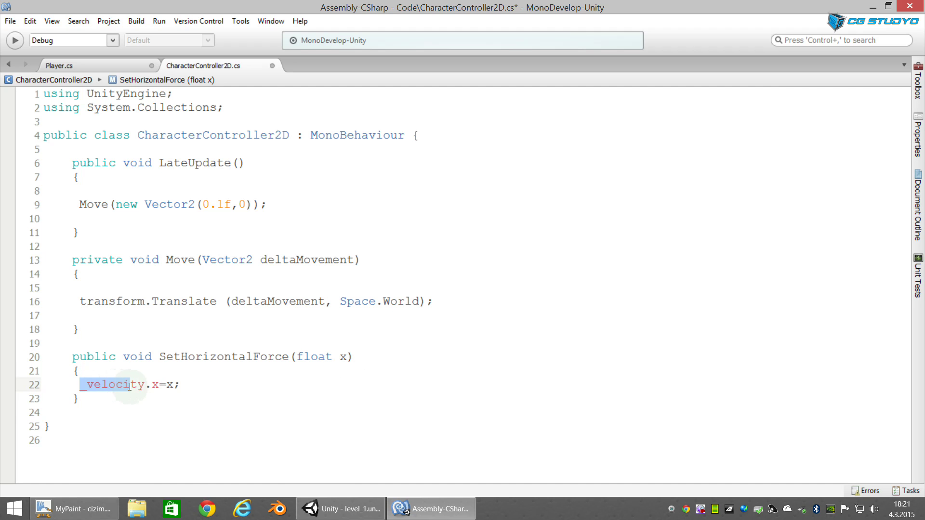
left_click(146, 400)
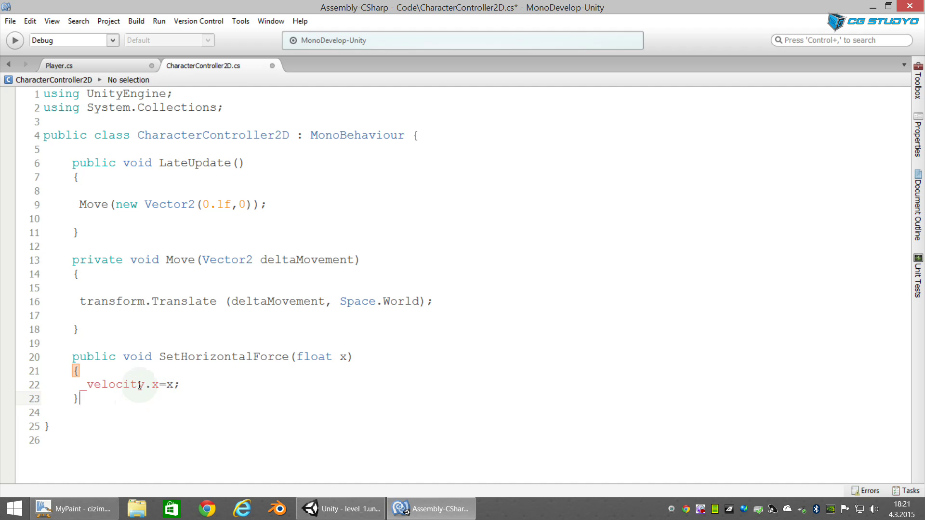
double_click(155, 385)
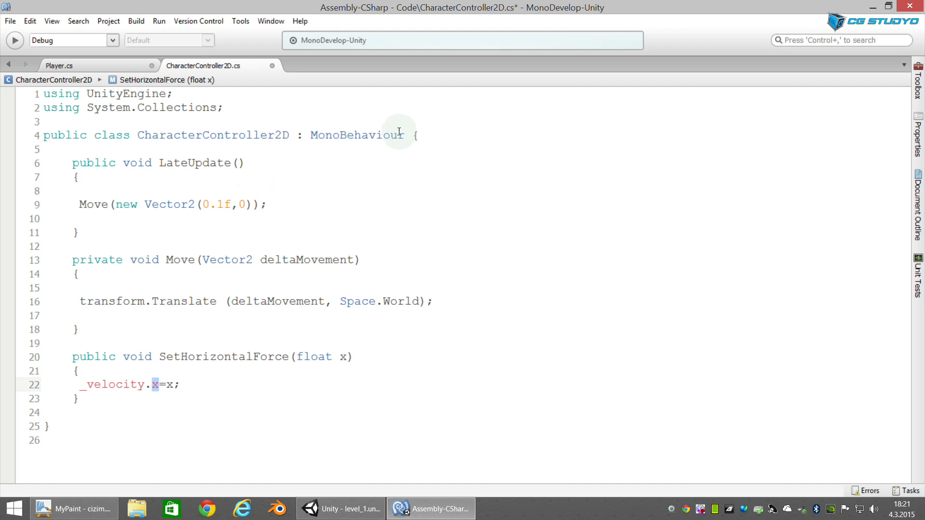
Step: Add the field private Vector2 _velocity below the class declaration line
left_click(454, 131)
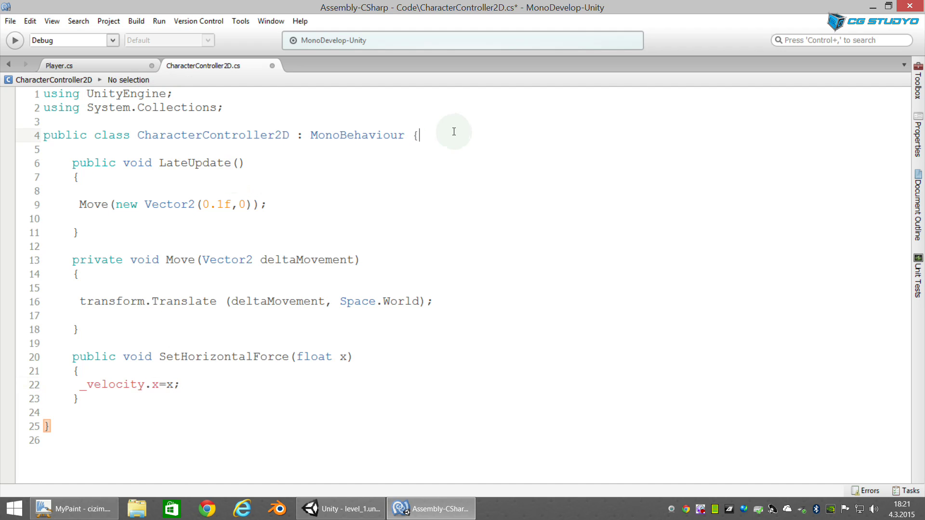
key("Return")
key("Return")
key("Return")
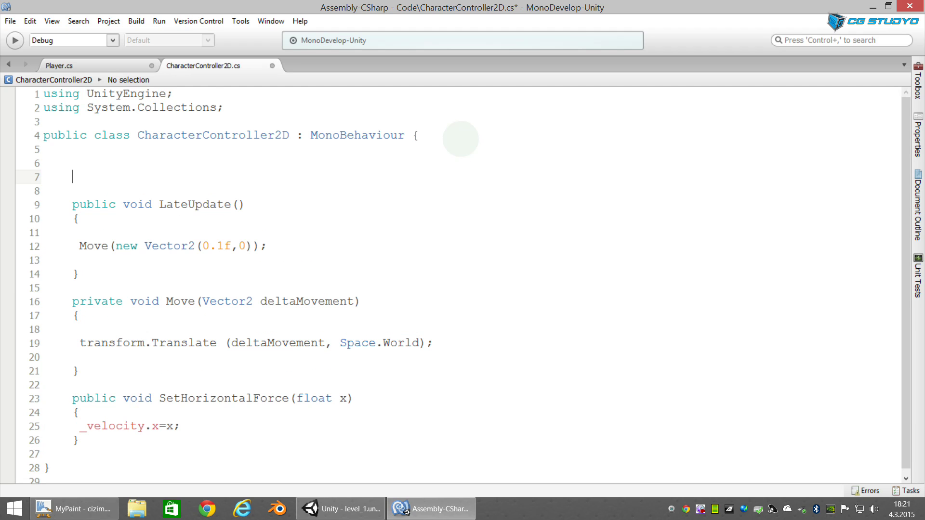
type("pri")
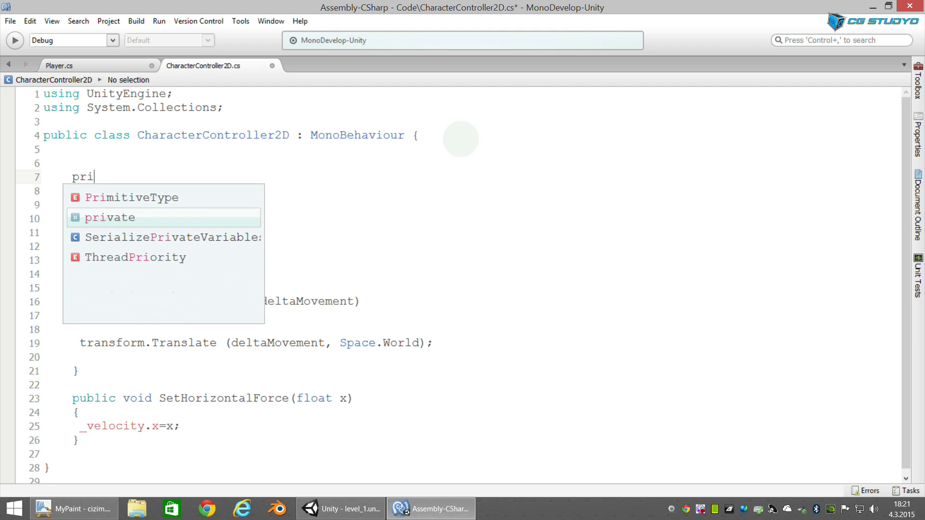
type("vate ")
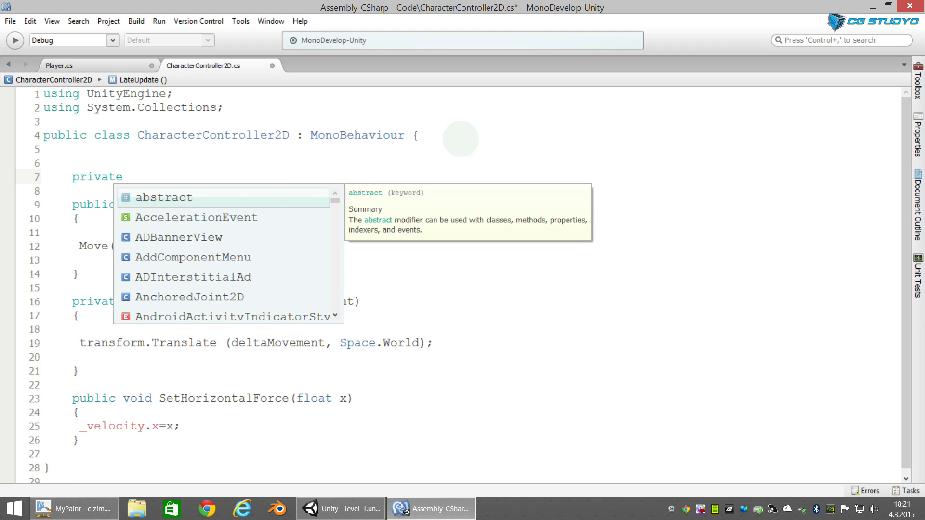
type("Vec")
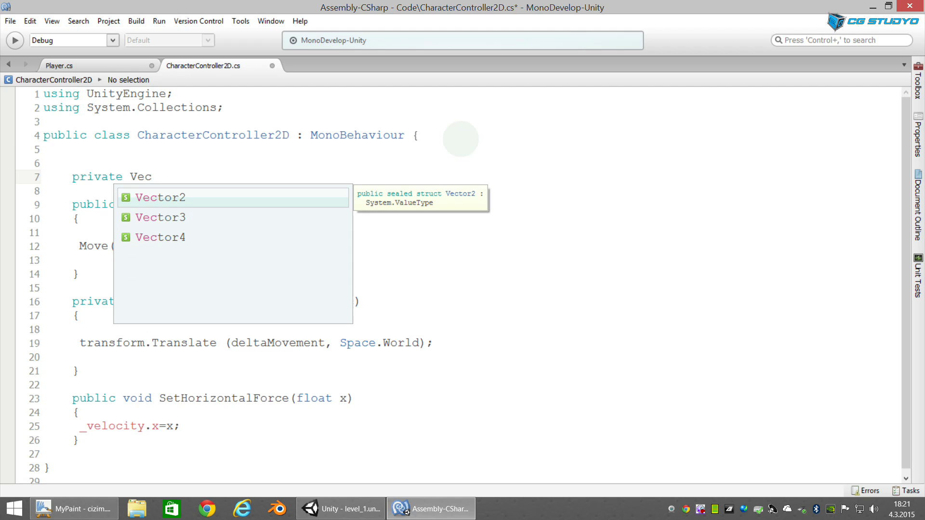
type("tor2")
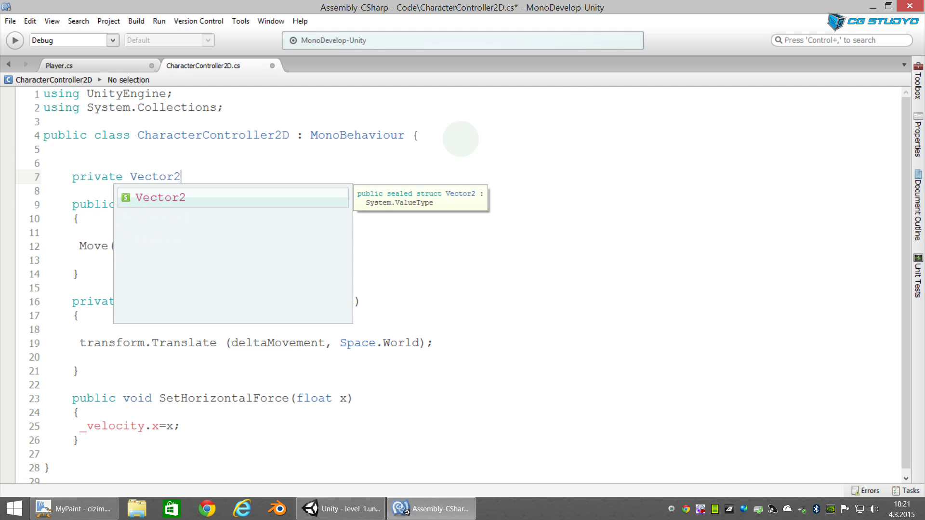
type(" _velocity,")
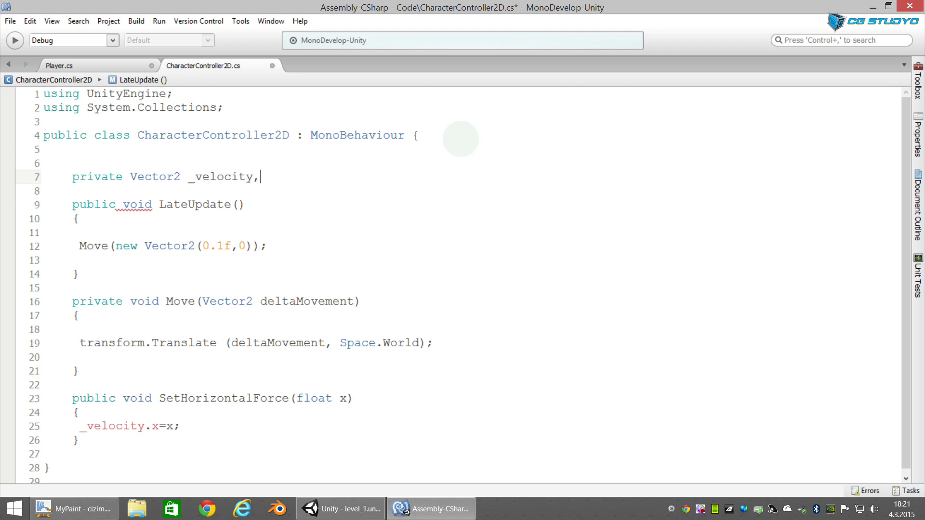
key("Down")
key("Down")
key("Down")
key("Down")
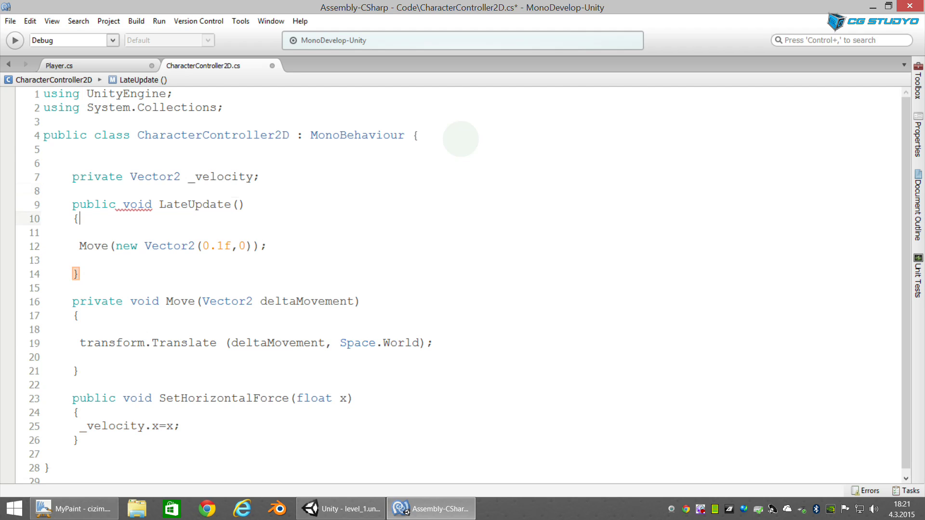
key("Down")
key("Down")
key("Down")
key("Down")
key("Down")
key("Down")
key("Down")
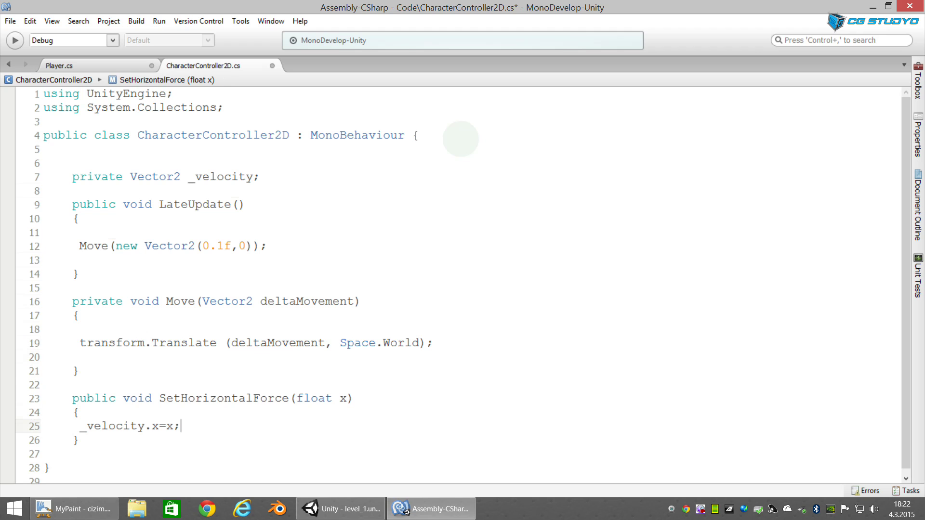
scroll(253, 355, "down", 1)
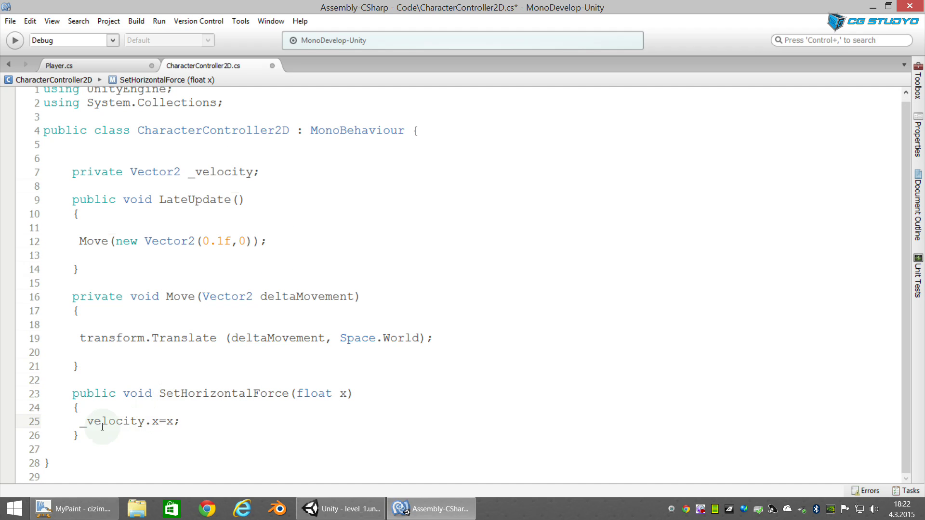
left_click_drag(79, 422, 144, 423)
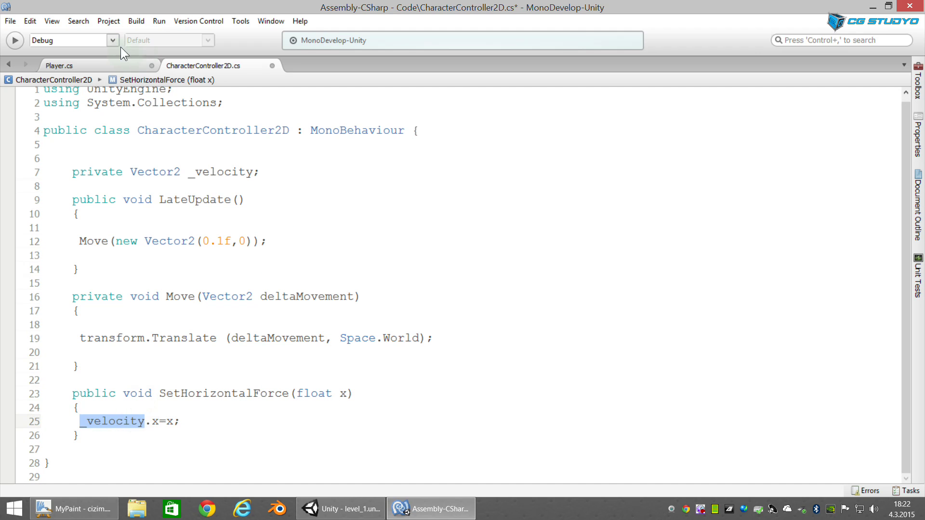
left_click(103, 62)
left_click(317, 366)
left_click(172, 408)
left_click_drag(172, 408, 296, 408)
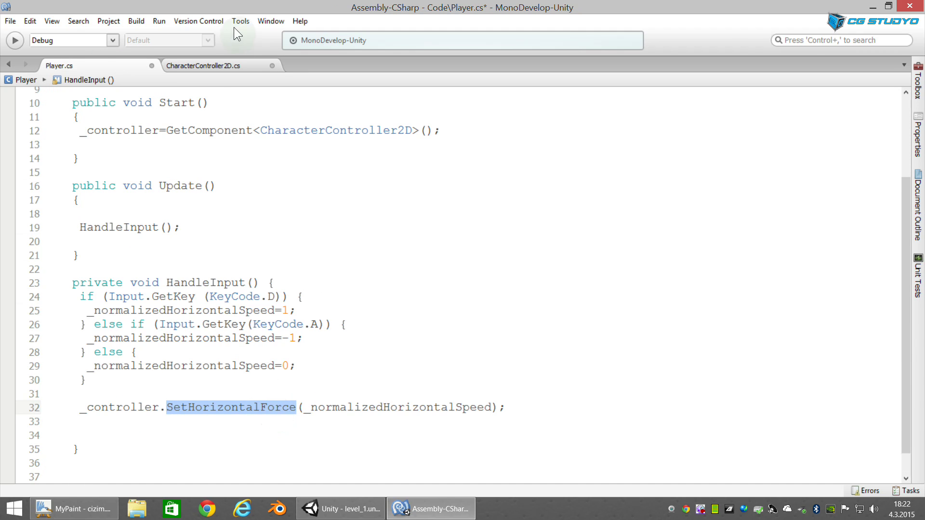
left_click(238, 66)
left_click_drag(159, 394, 289, 394)
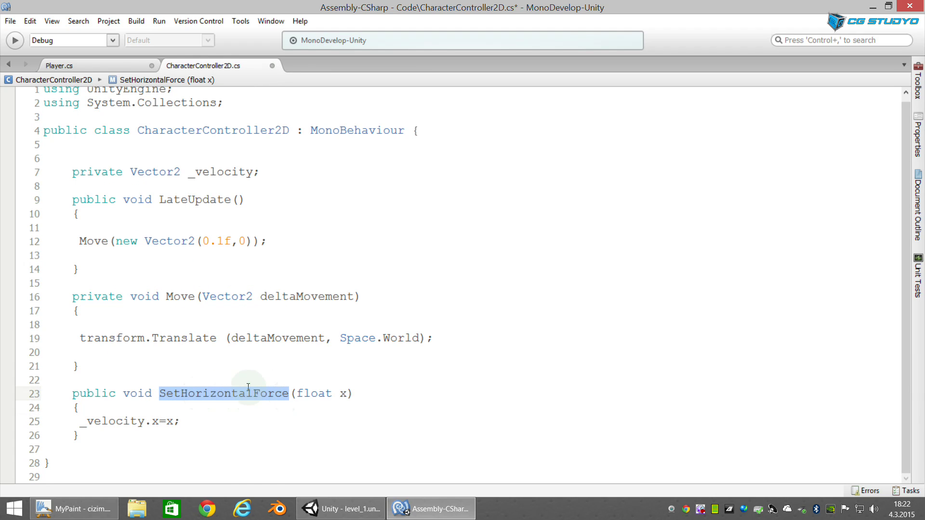
left_click(207, 423)
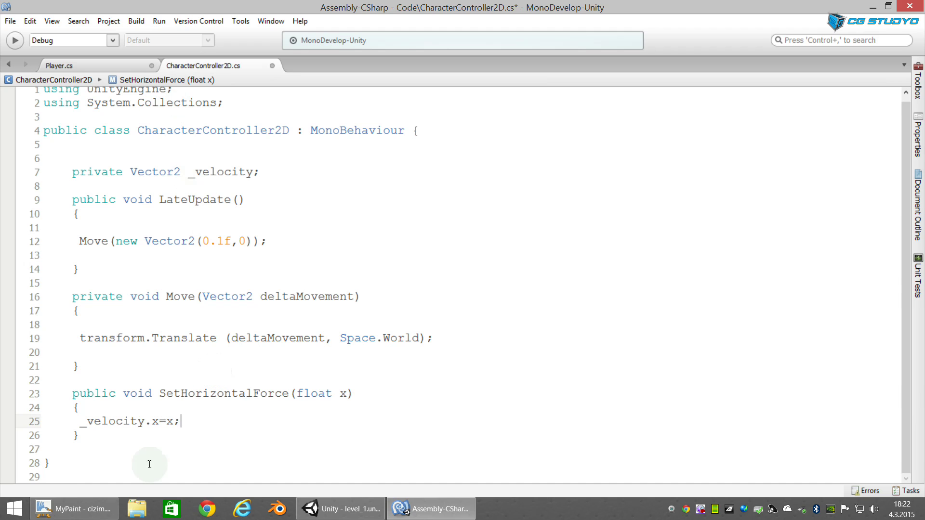
left_click(98, 421)
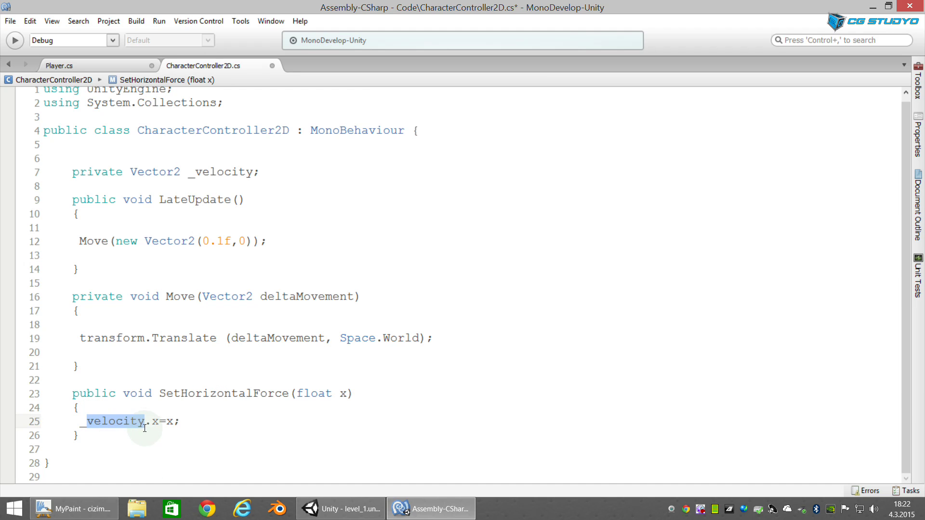
left_click(153, 421)
left_click(168, 422)
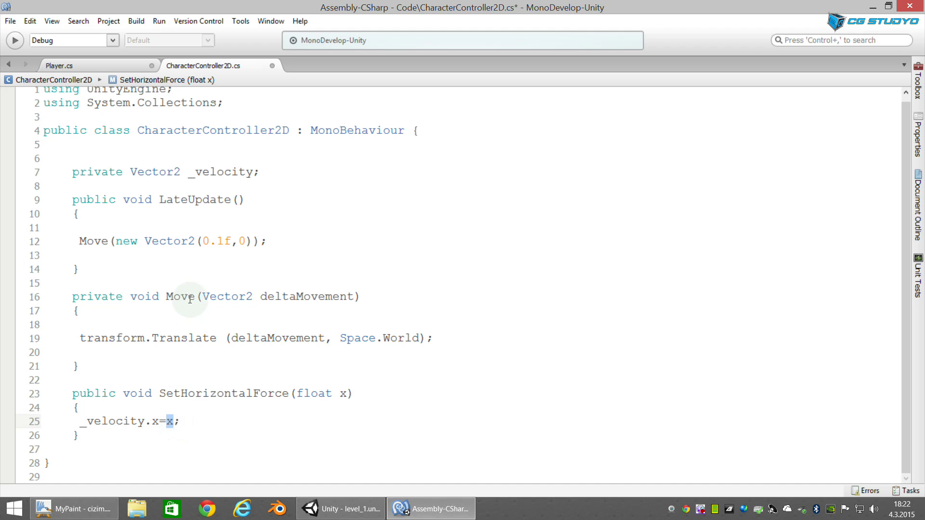
left_click(171, 296)
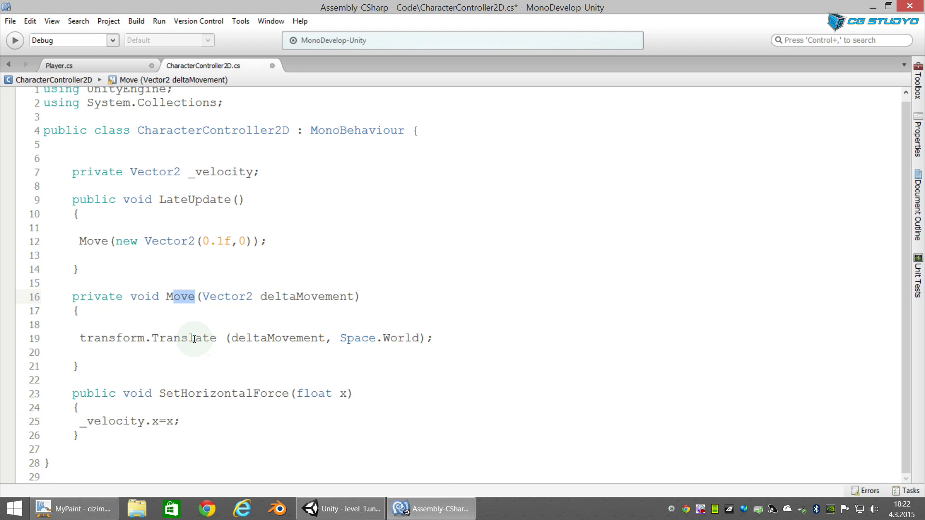
mouse_move(193, 348)
double_click(161, 202)
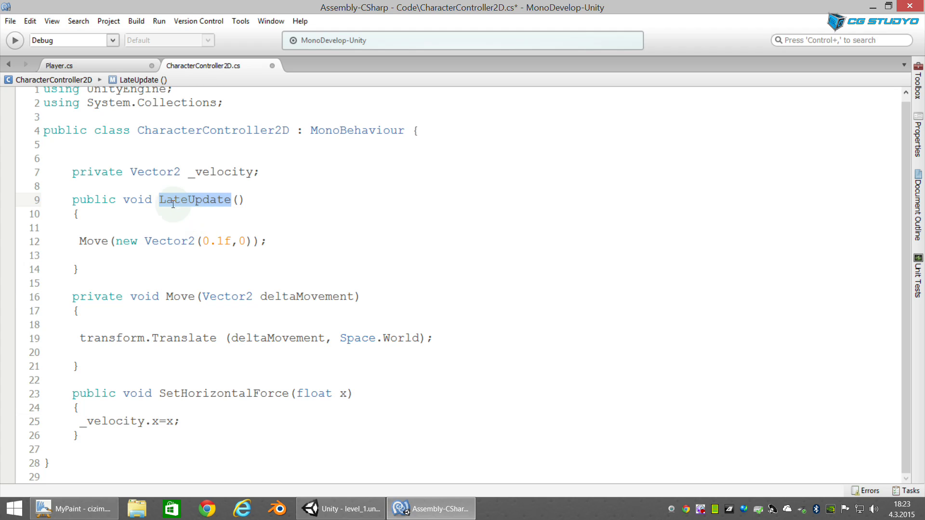
left_click_drag(79, 241, 98, 243)
double_click(98, 243)
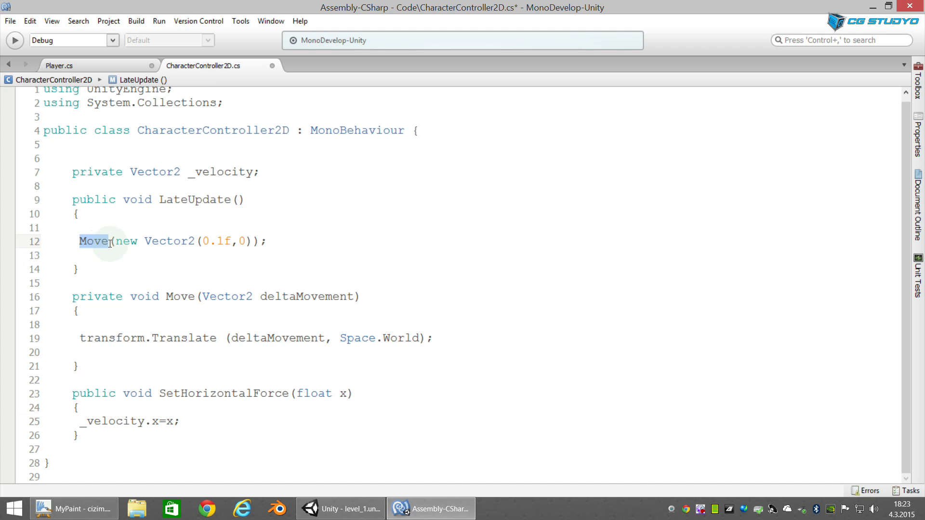
left_click(95, 255)
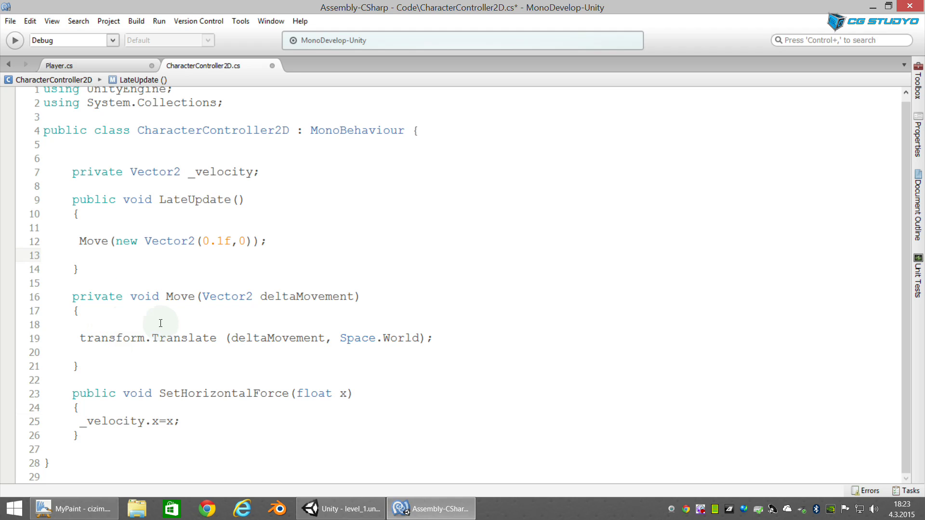
double_click(171, 295)
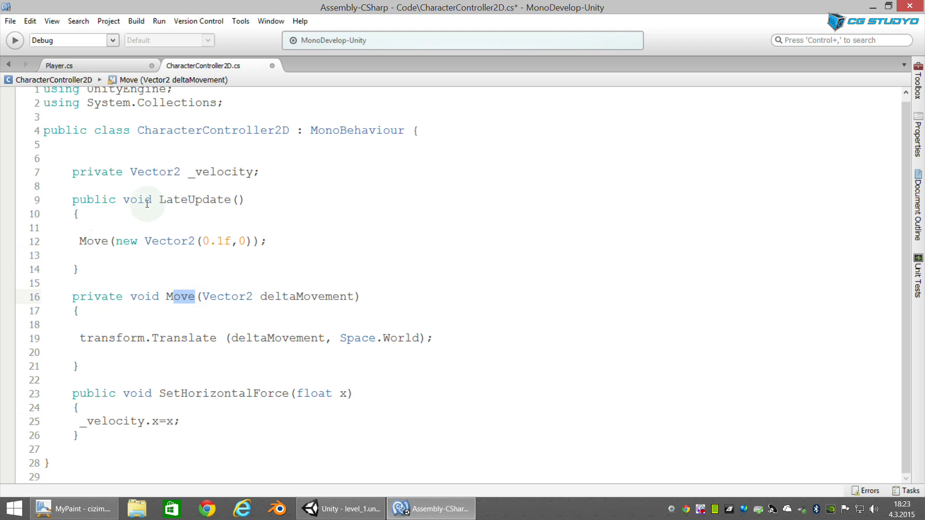
left_click_drag(80, 241, 109, 241)
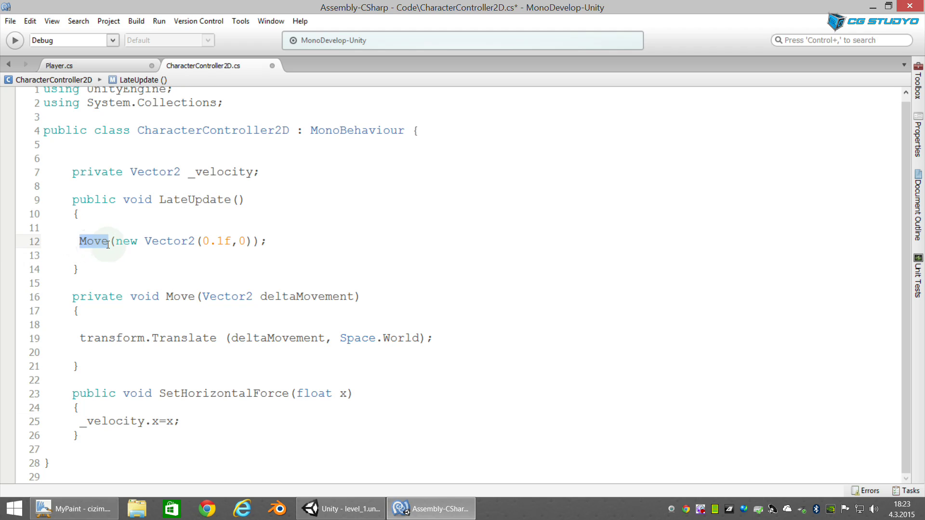
left_click_drag(202, 241, 224, 241)
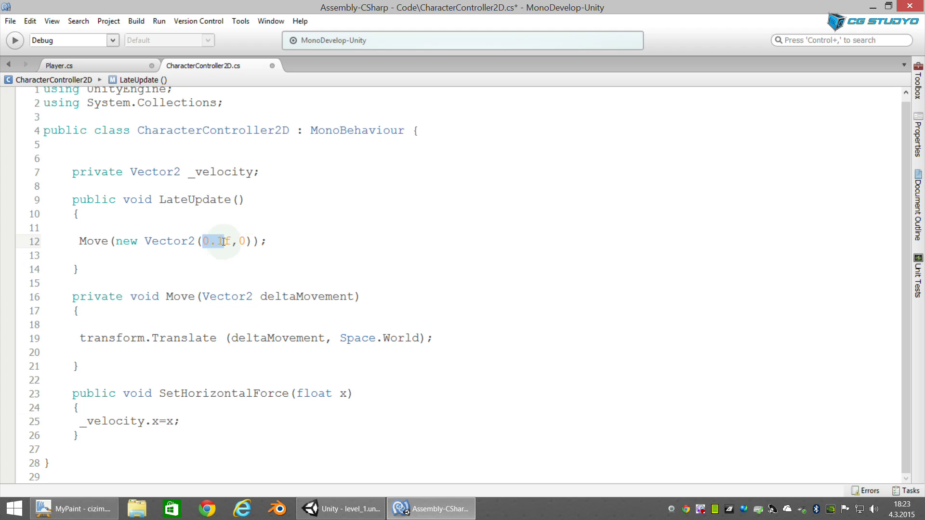
left_click(214, 249)
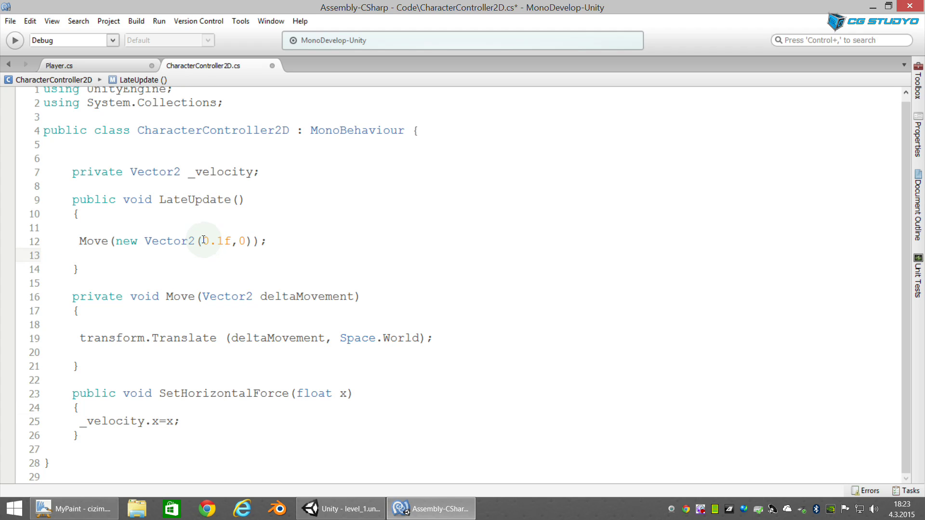
left_click_drag(203, 241, 231, 240)
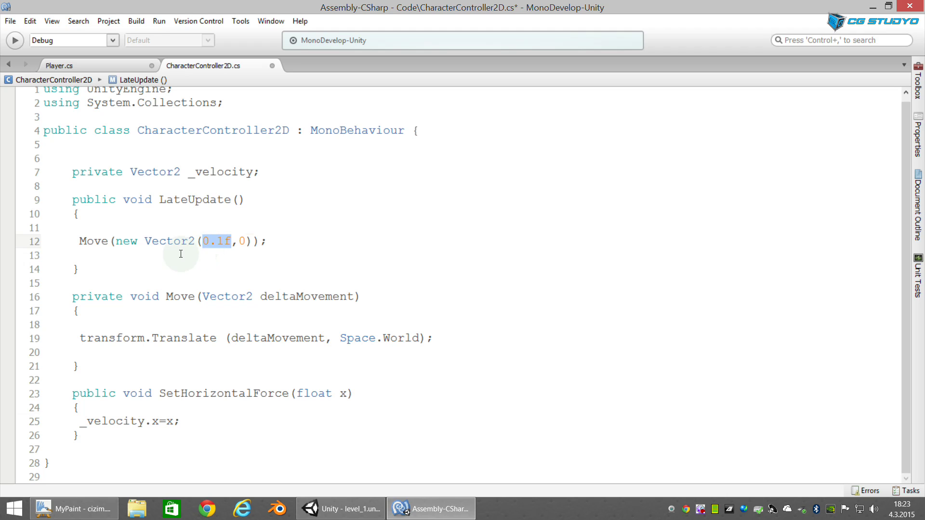
left_click(202, 241)
left_click_drag(201, 240, 232, 241)
left_click_drag(79, 422, 151, 423)
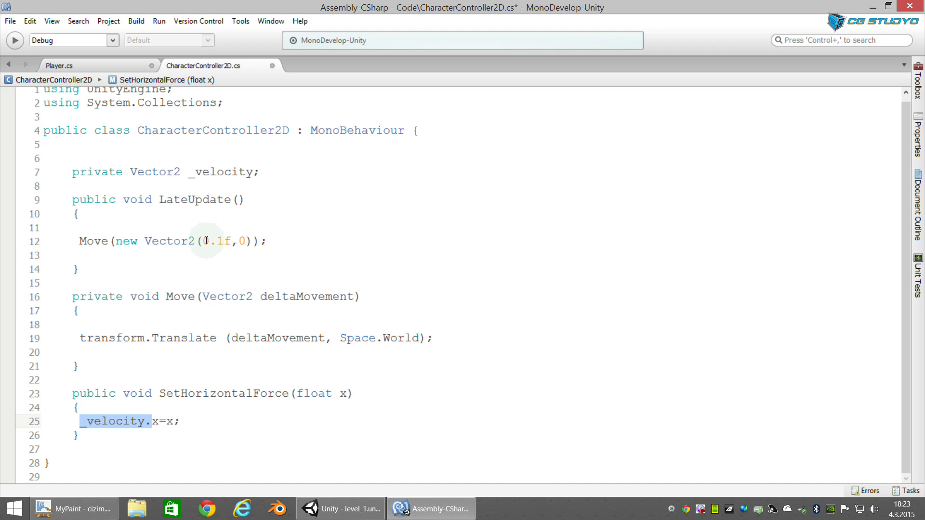
left_click_drag(207, 241, 224, 241)
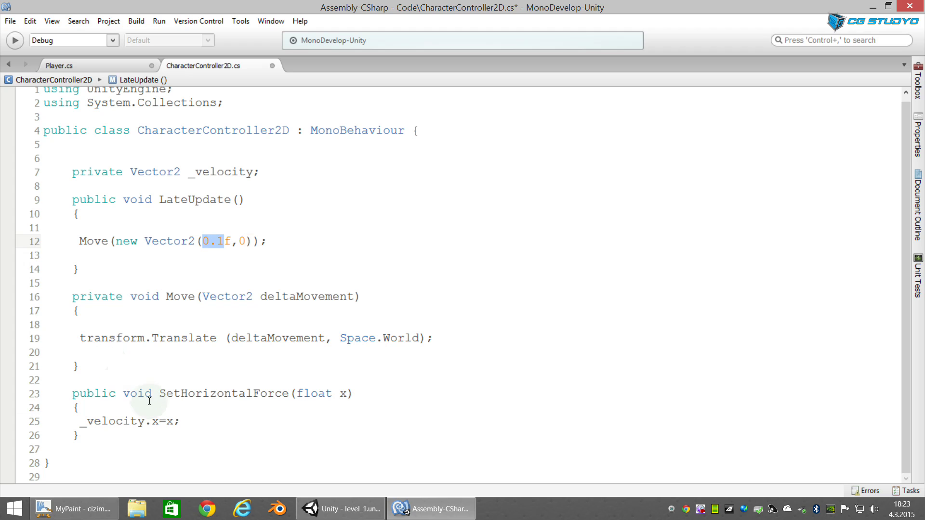
left_click(270, 173)
Step: Below _velocity, type public Vector2 Velocity { get { return _velocity; }}
key("Return")
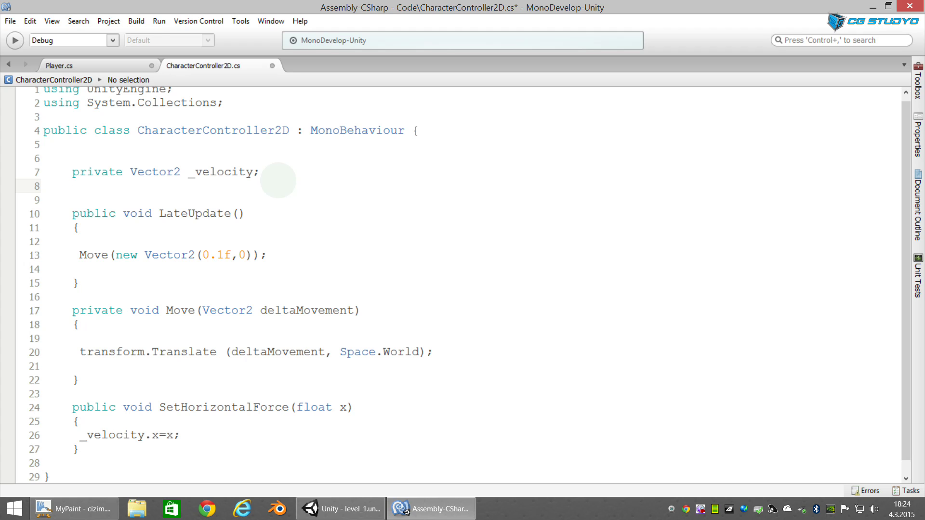
type("public")
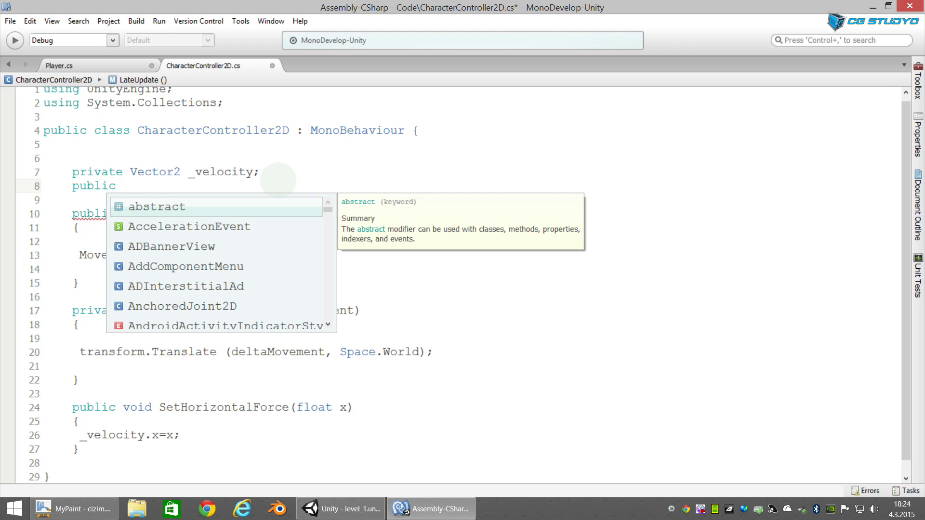
type("Ve")
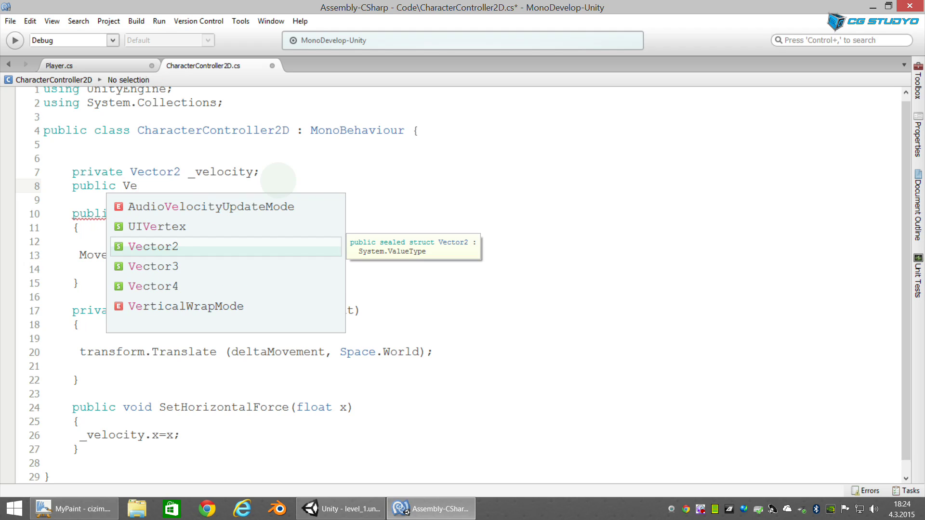
type("ctor")
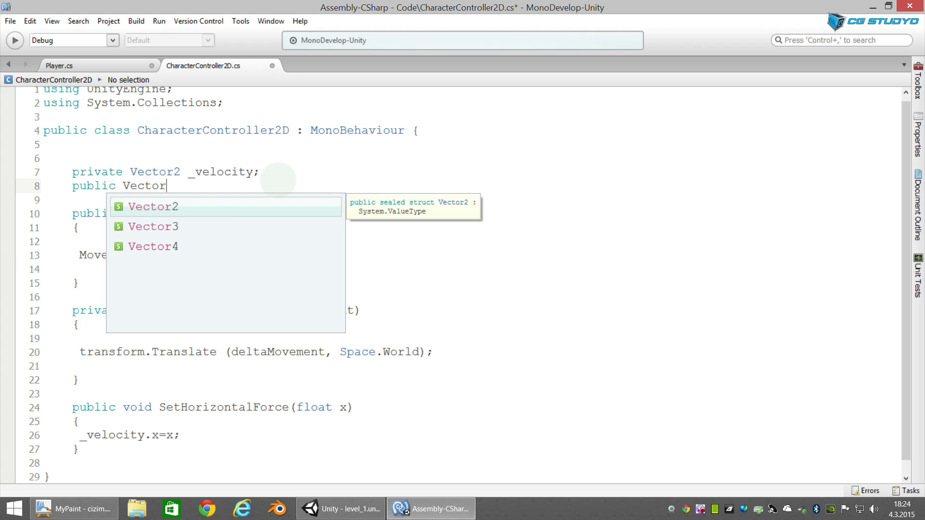
type("2 Velocity ")
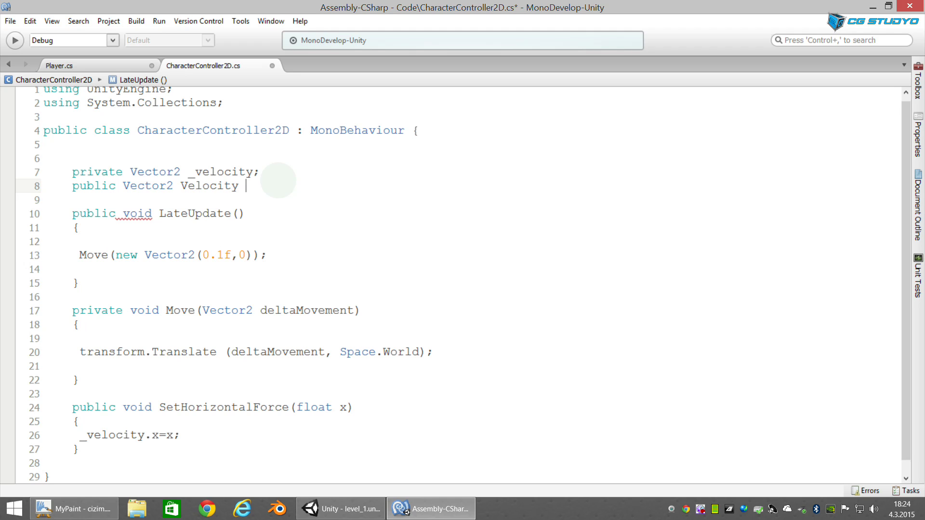
type("{ get { ")
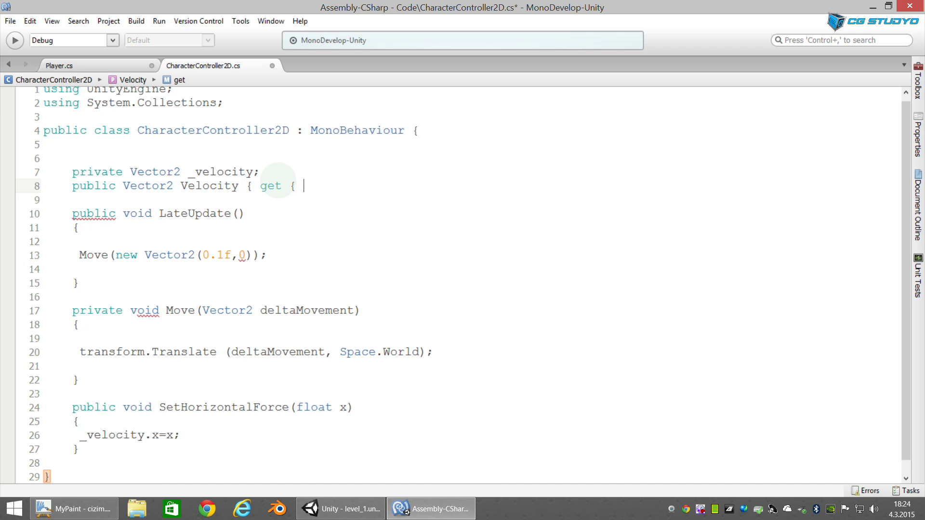
type("return ")
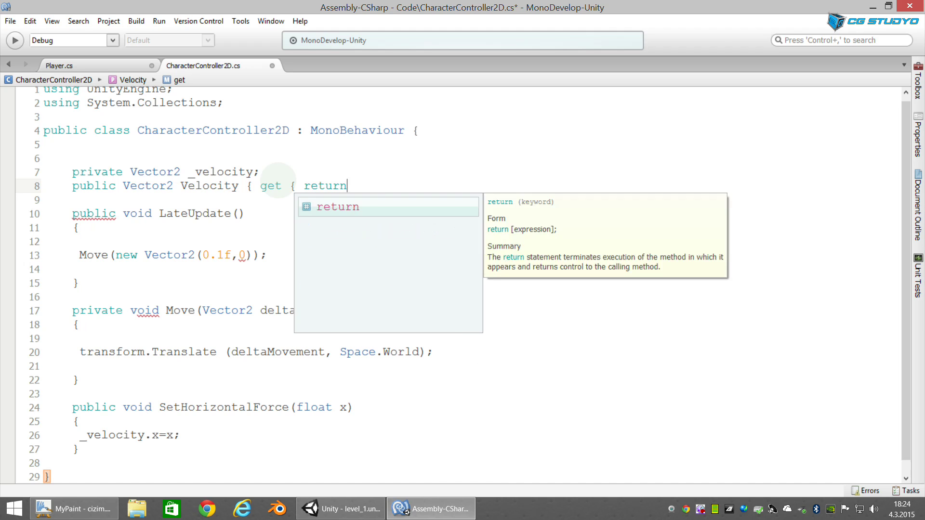
type("_velocity; ")
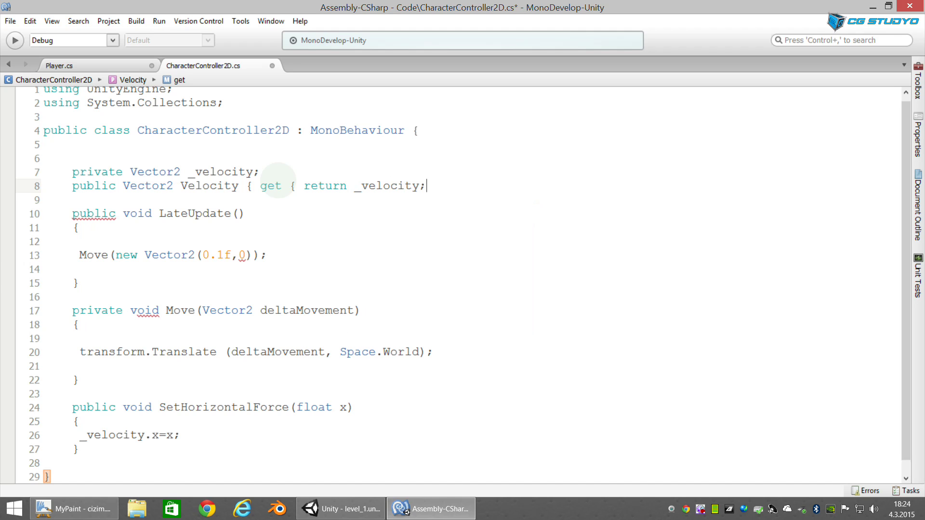
type("}}")
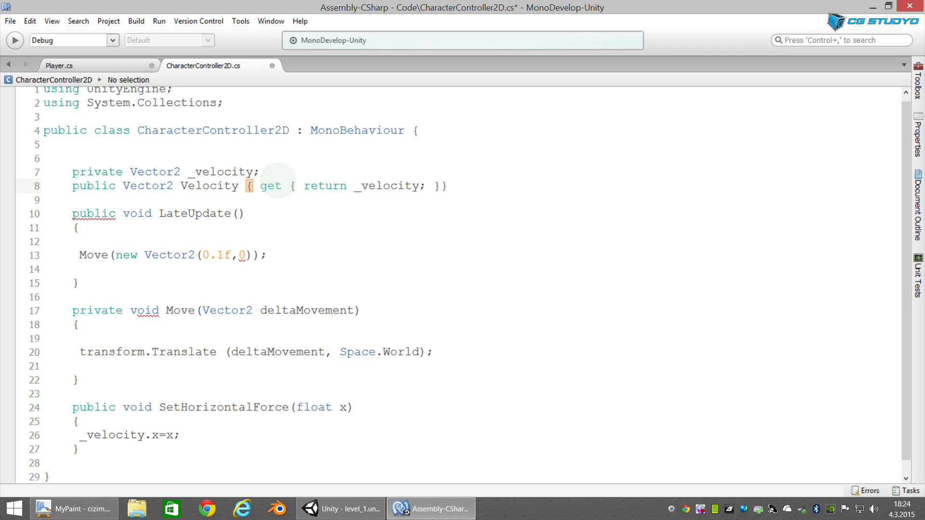
Step: Replace new Vector2(0.1f,0) in LateUpdate's Move call with Velocity*Time.deltaTime and save CharacterController2D.cs
key("Down")
key("Down")
key("Down")
key("Down")
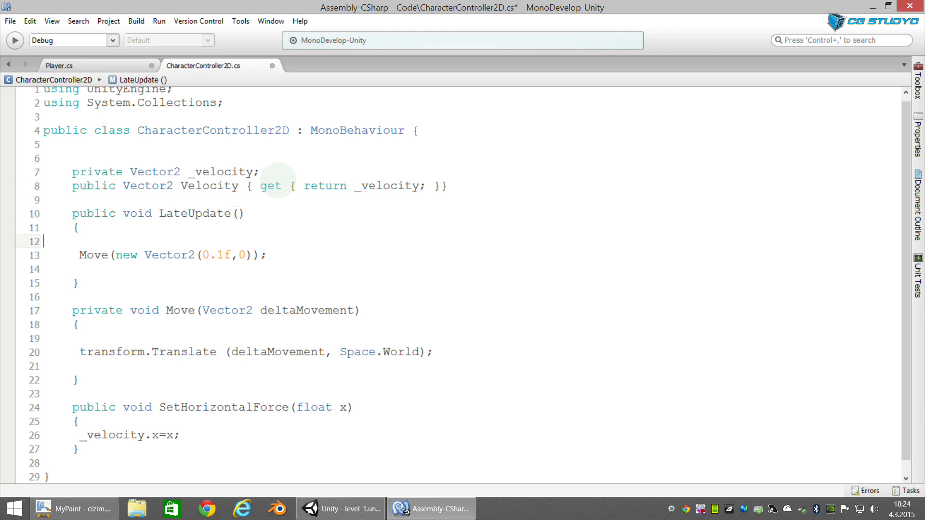
key("Up")
key("Up")
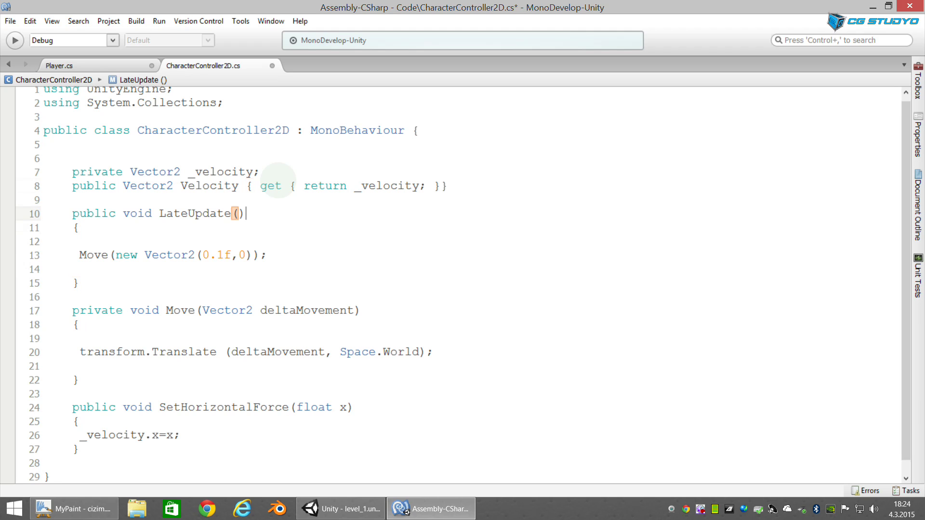
key("Down")
key("Down")
key("Down")
key("End")
key("Left")
key("Left")
key("BackSpace")
key("BackSpace")
key("BackSpace")
key("BackSpace")
key("BackSpace")
key("BackSpace")
key("BackSpace")
key("BackSpace")
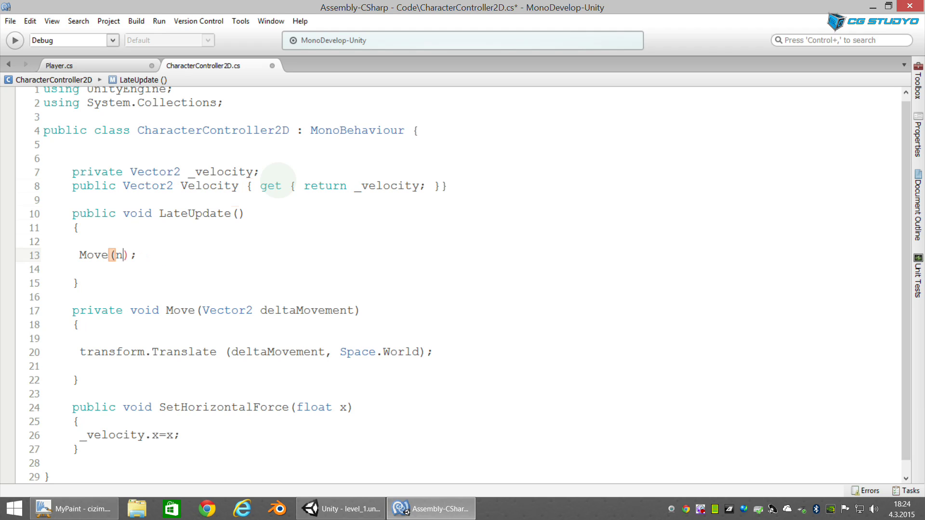
type("Velocity")
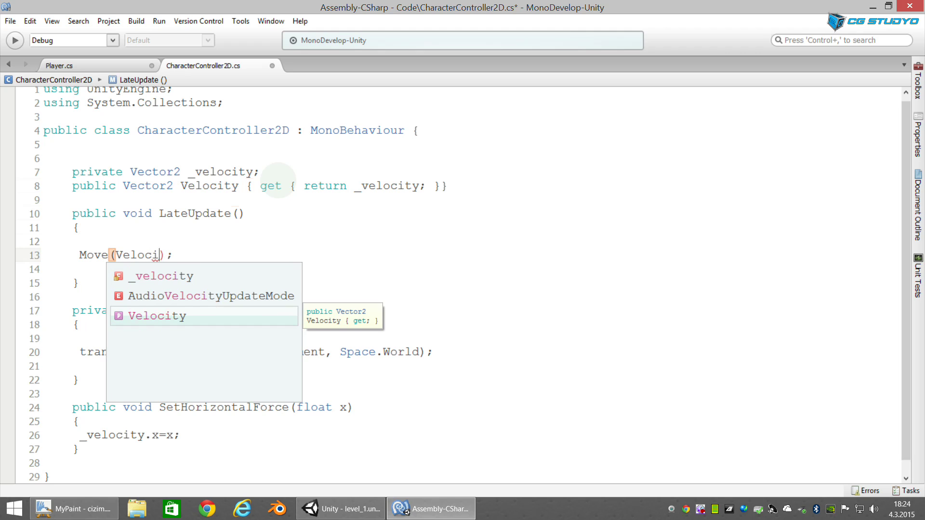
type("*")
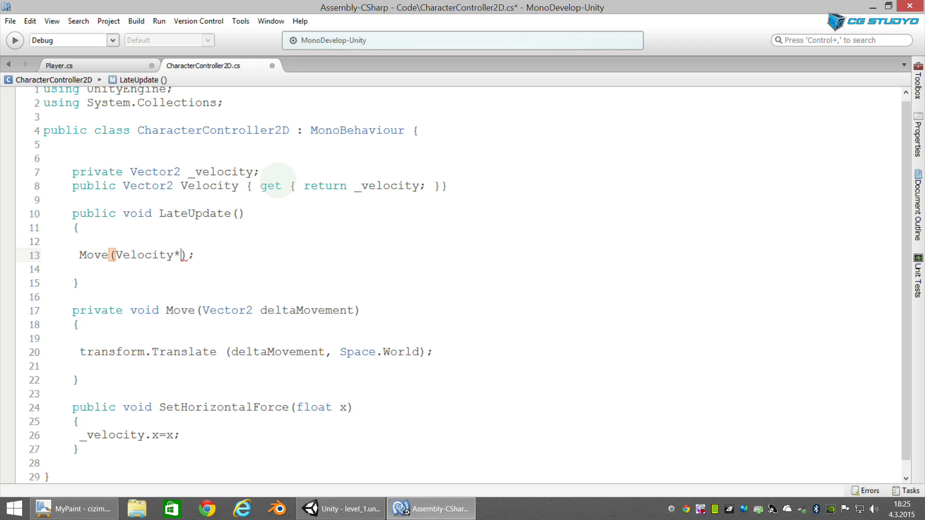
type("T")
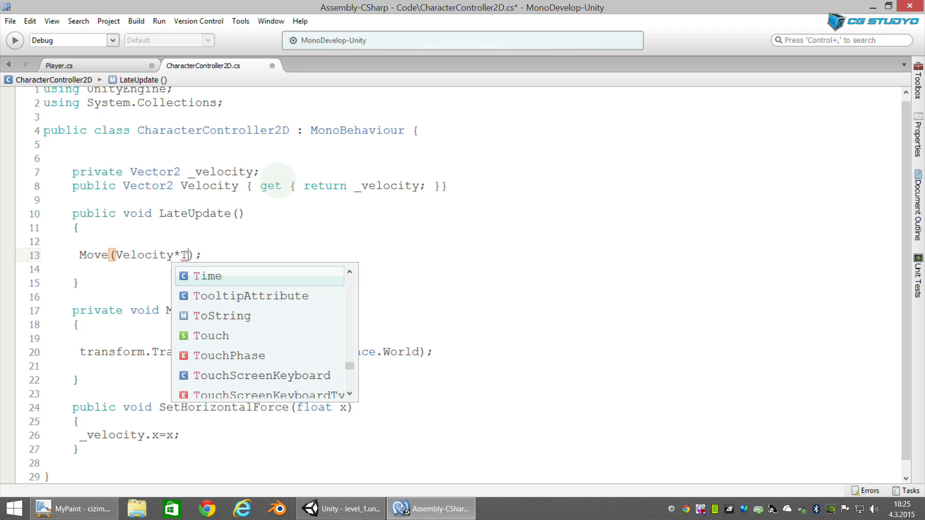
type("ime")
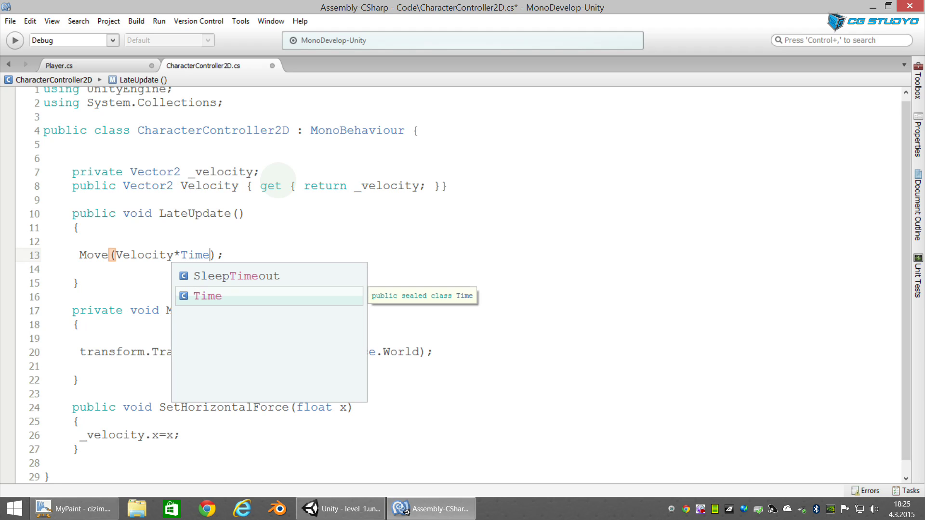
type(".")
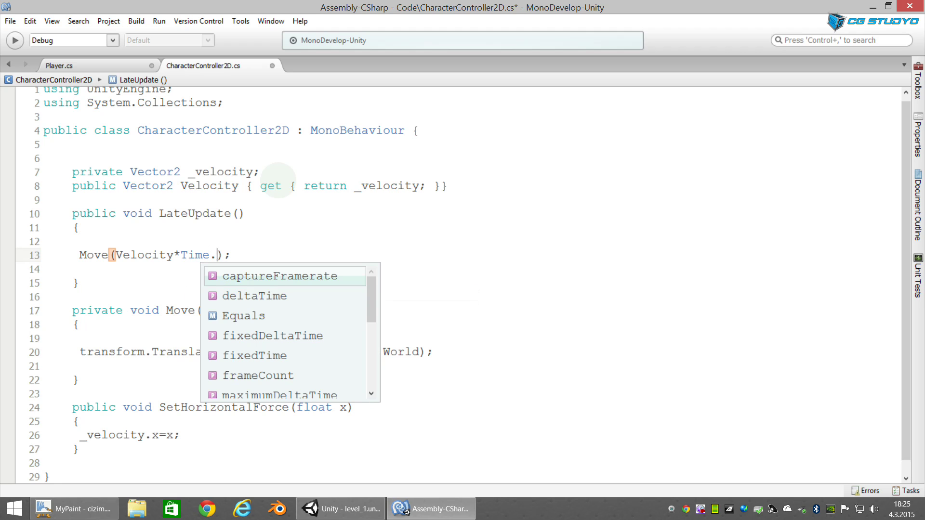
type("deltaTi")
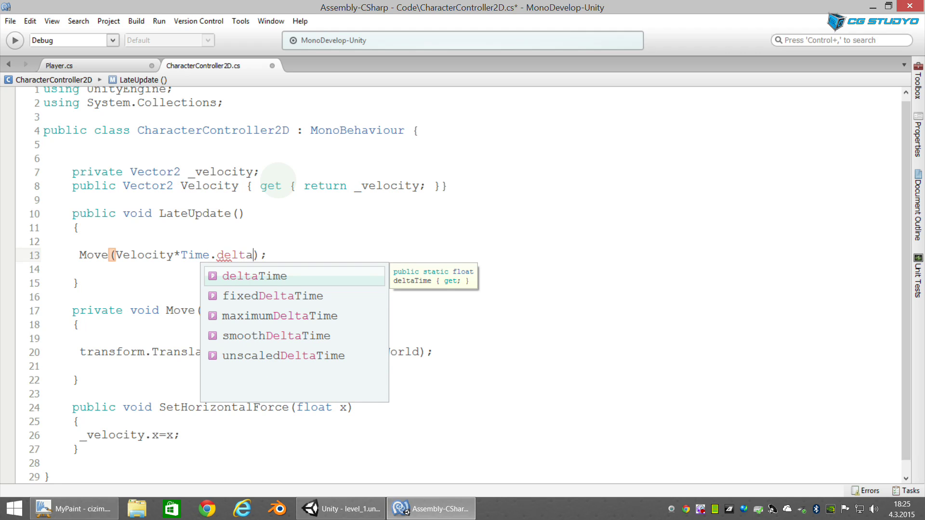
type("me")
key("Escape")
scroll(206, 277, "down", 1)
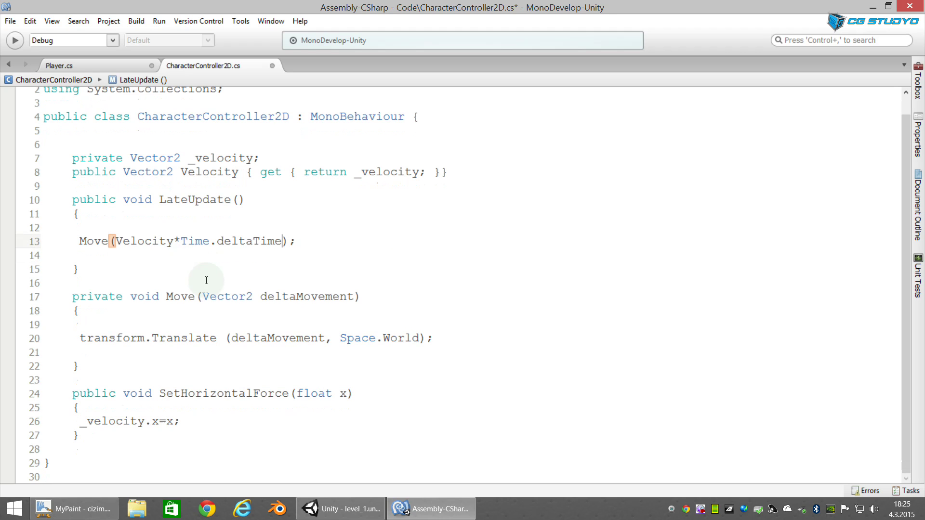
key("ctrl+s")
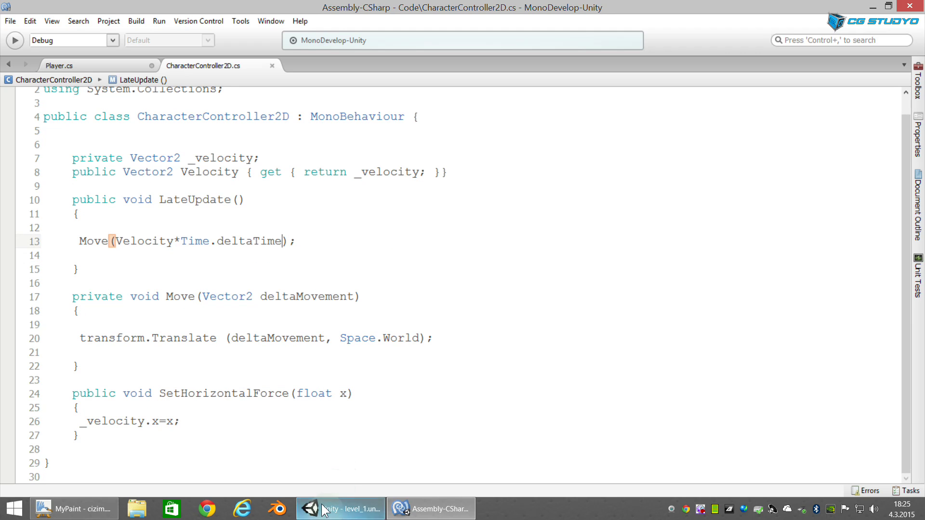
Step: In Unity, start and stop Play mode on level_1, then go back to MonoDevelop
left_click(338, 509)
left_click(442, 40)
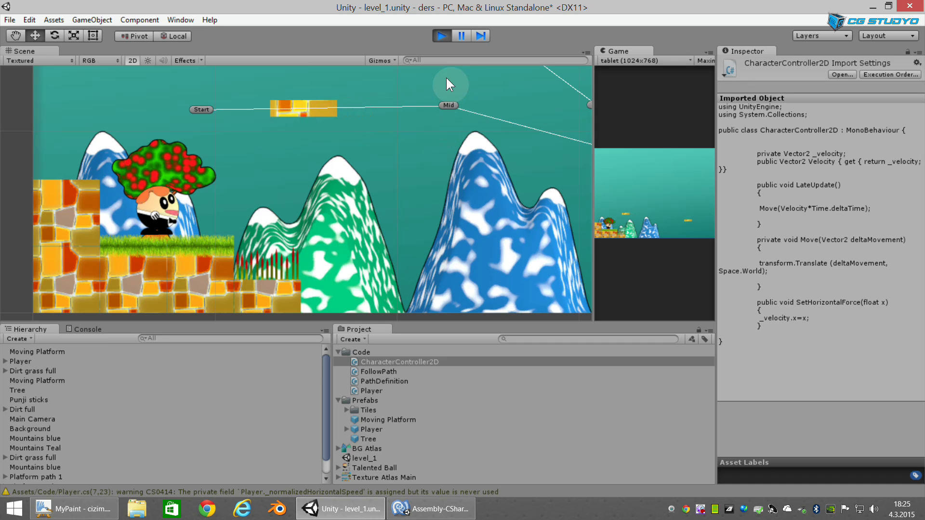
left_click(444, 36)
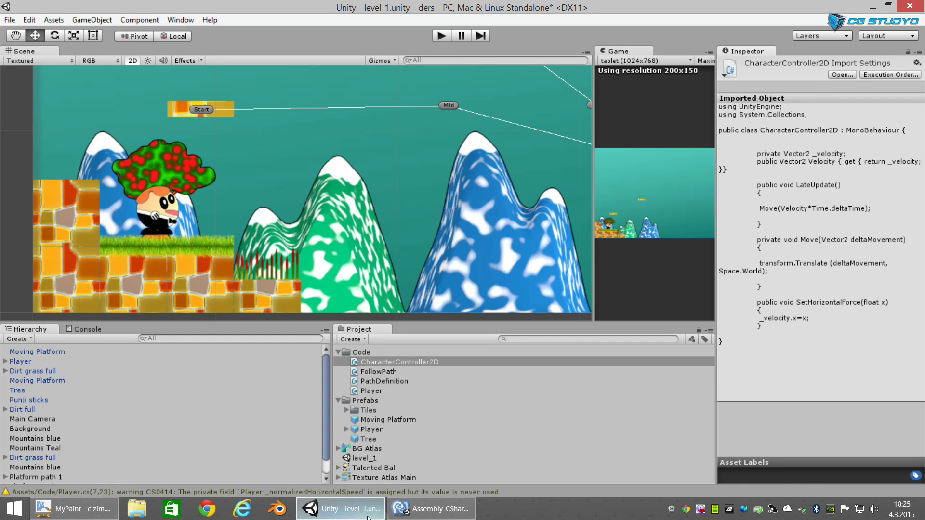
left_click(431, 509)
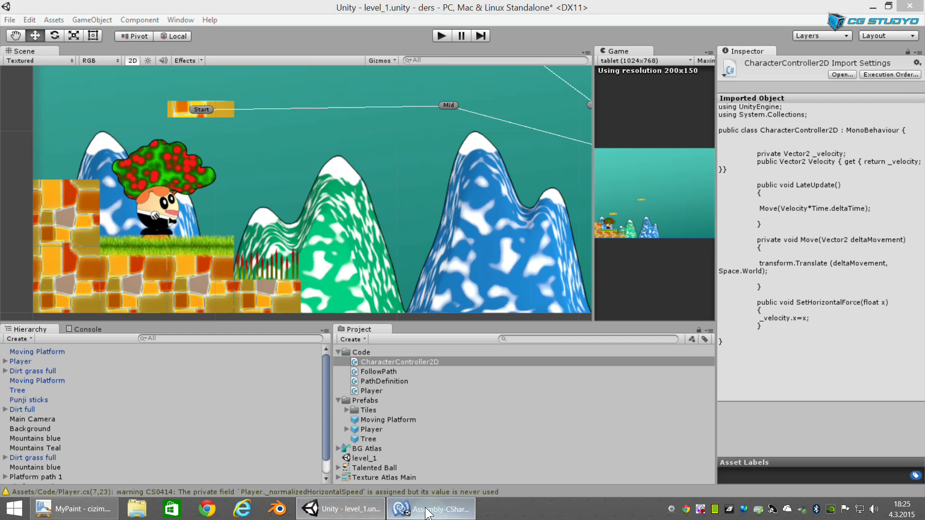
Step: Review the SetHorizontalForce call in Player.cs's HandleInput, then bring Unity forward
left_click(110, 67)
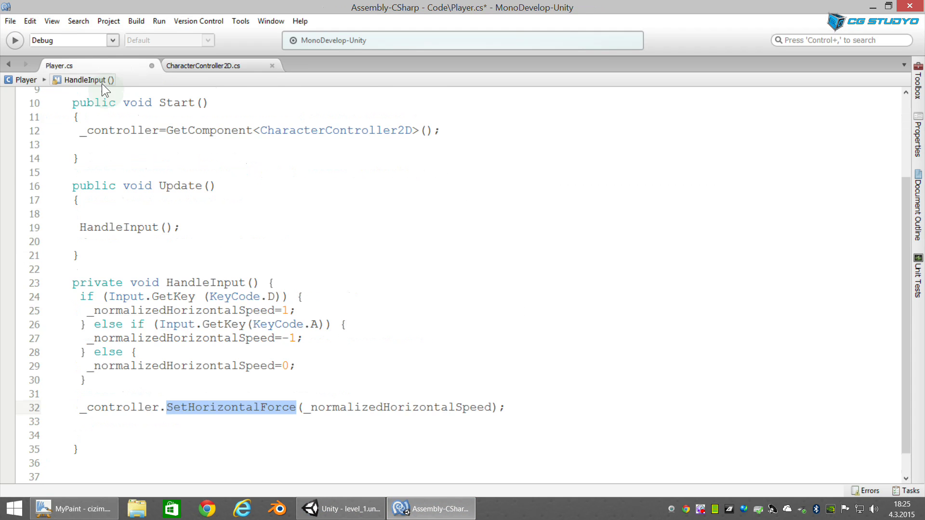
scroll(144, 145, "up", 3)
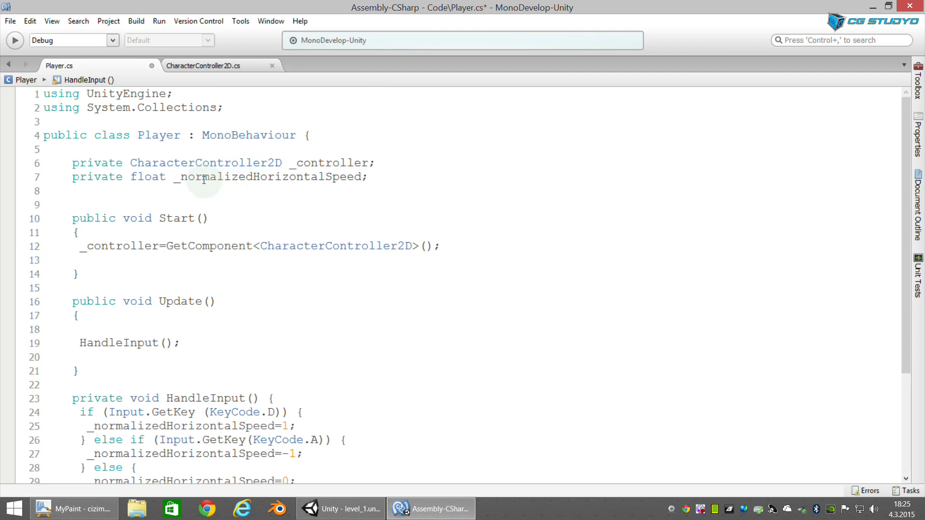
left_click_drag(174, 177, 368, 177)
scroll(288, 282, "down", 3)
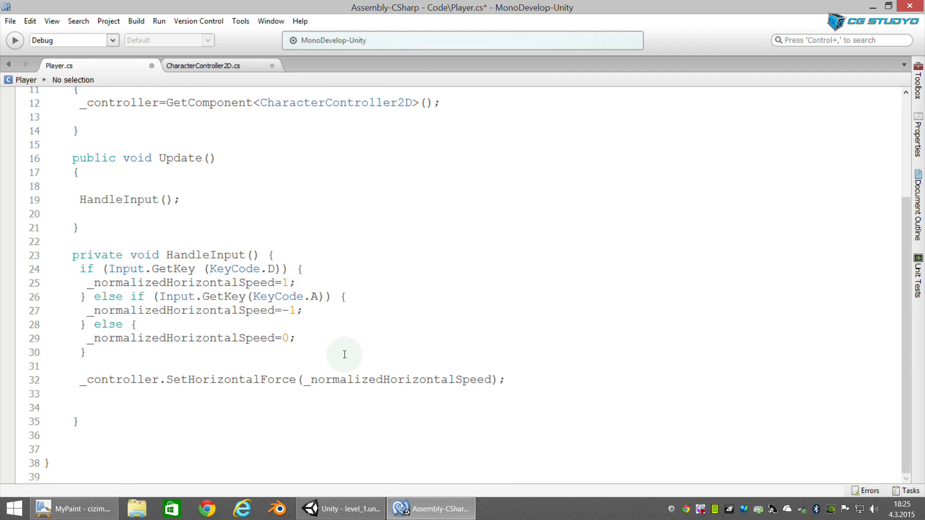
scroll(377, 337, "up", 3)
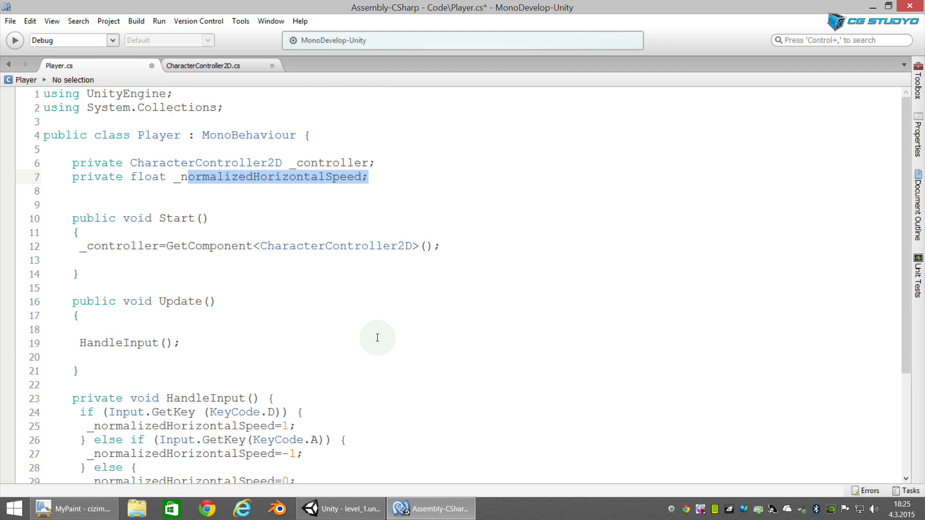
scroll(377, 337, "down", 3)
left_click(239, 382)
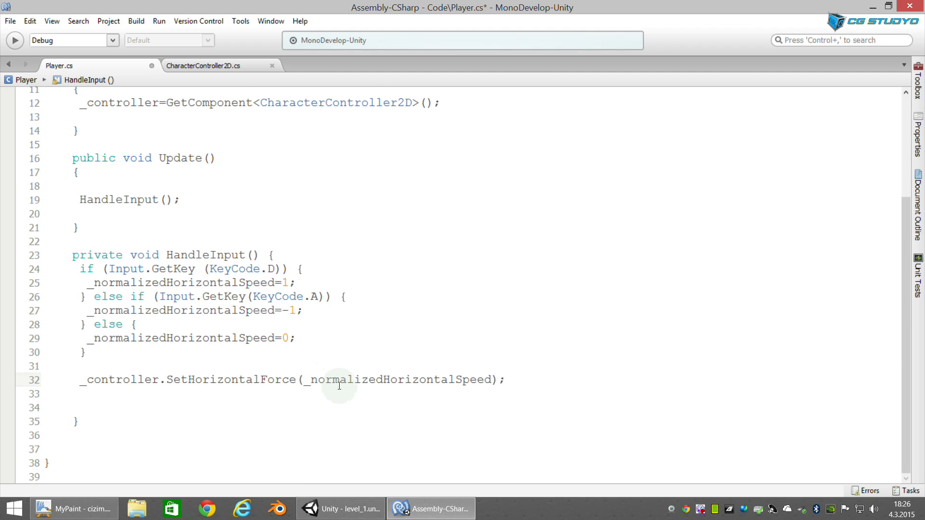
scroll(236, 265, "up", 3)
scroll(231, 264, "down", 3)
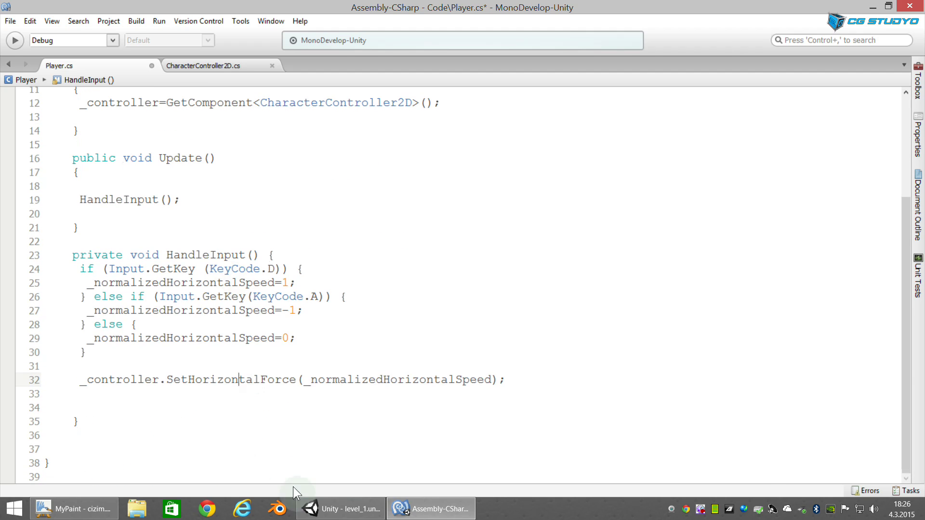
left_click(308, 506)
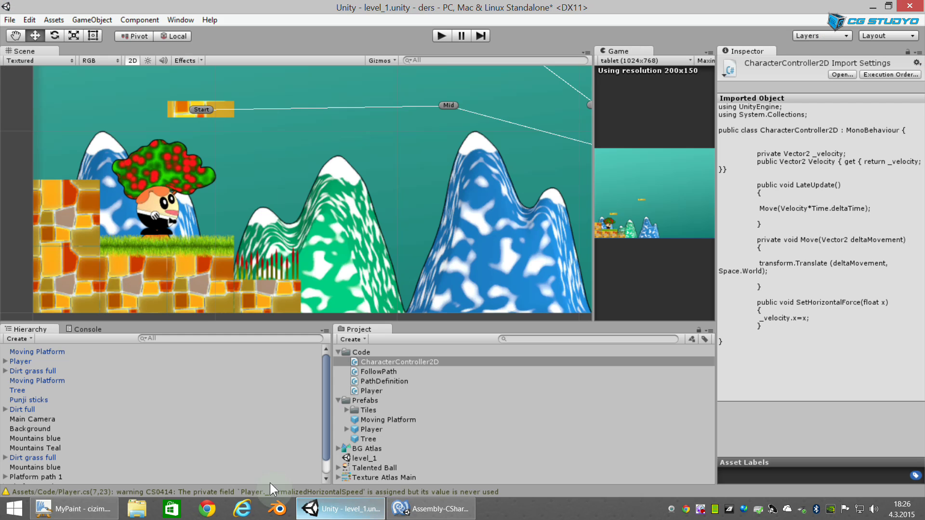
Step: Clear the warnings in Unity's Console and go back to the Hierarchy
left_click(82, 331)
left_click(15, 340)
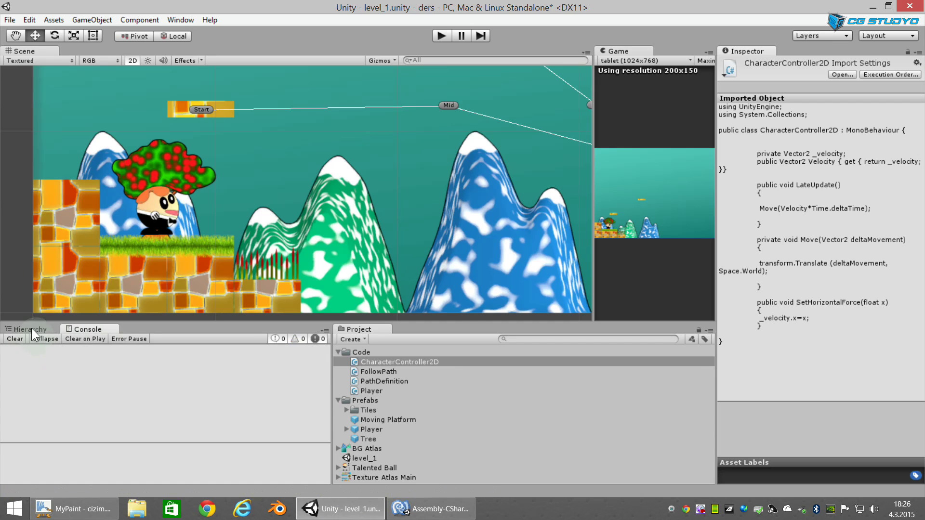
left_click(31, 329)
Step: Run a brief Play test of level_1, stop it, and return to MonoDevelop
left_click(437, 36)
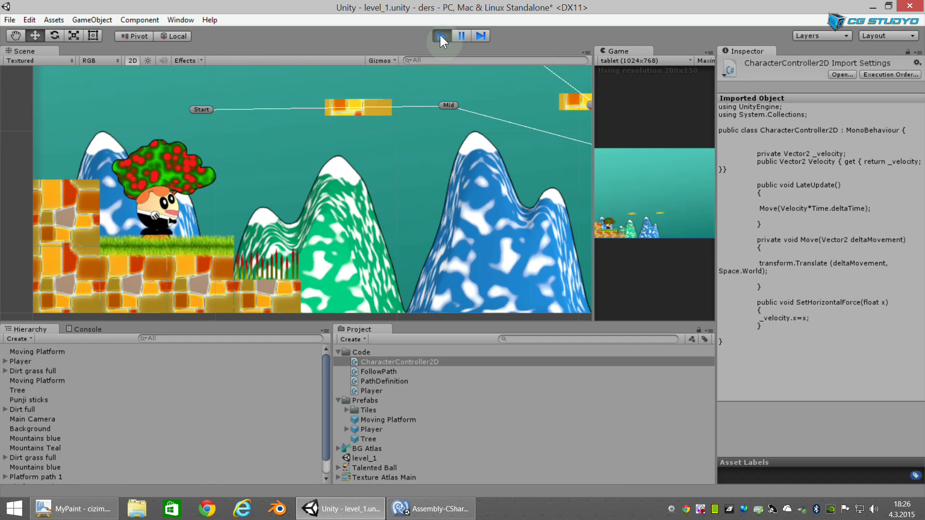
left_click(440, 35)
left_click(449, 518)
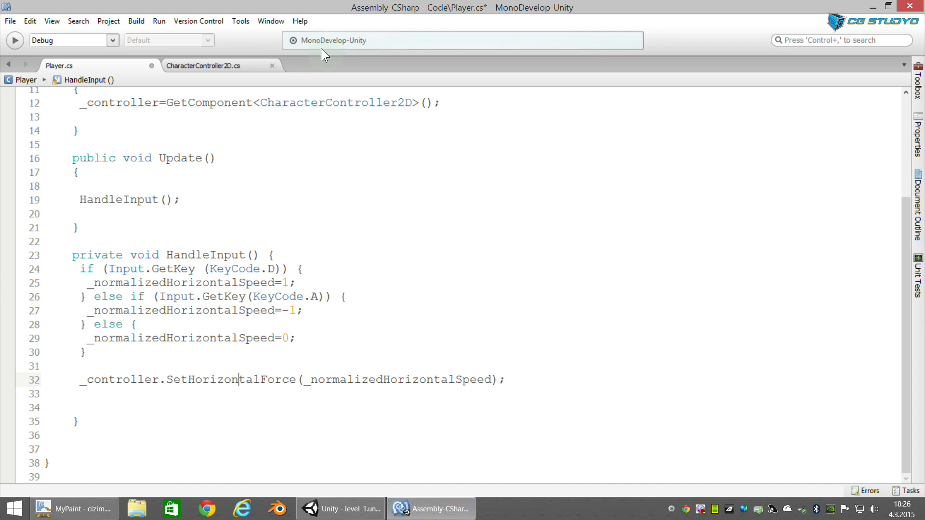
Step: Show CharacterController2D.cs with its LateUpdate, Move and SetHorizontalForce methods
left_click(227, 65)
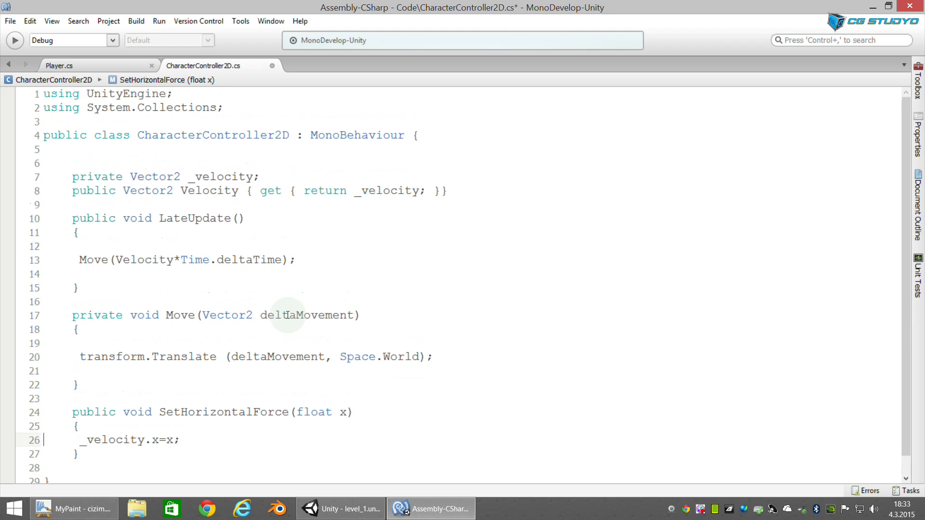
left_click(357, 510)
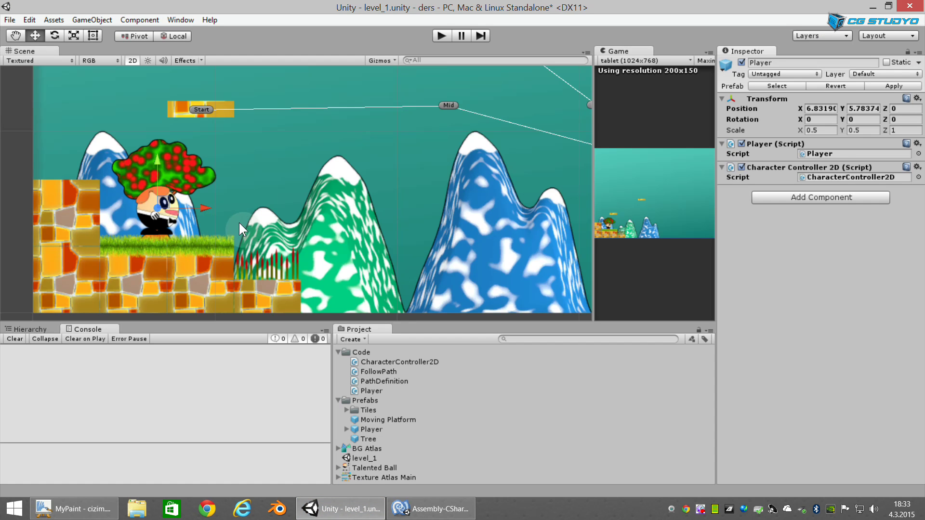
scroll(241, 223, "up", 1)
scroll(255, 224, "up", 2)
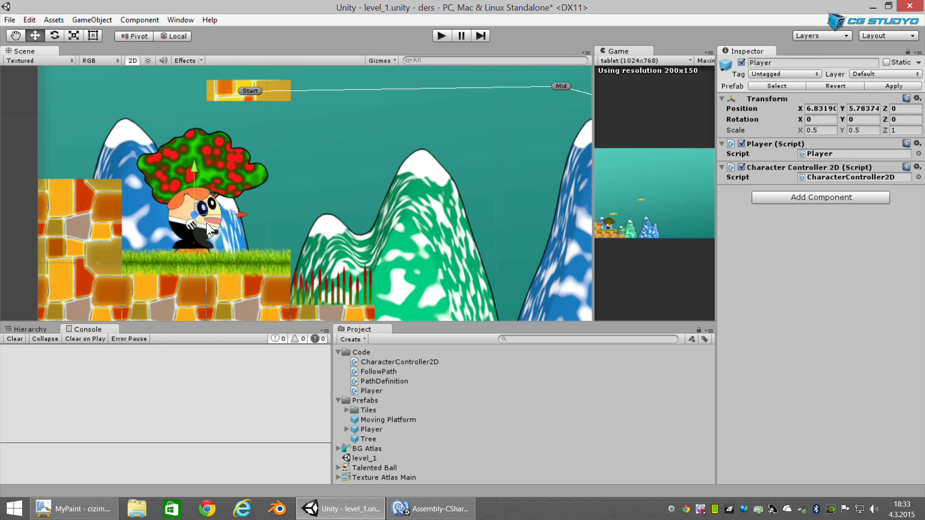
left_click(431, 509)
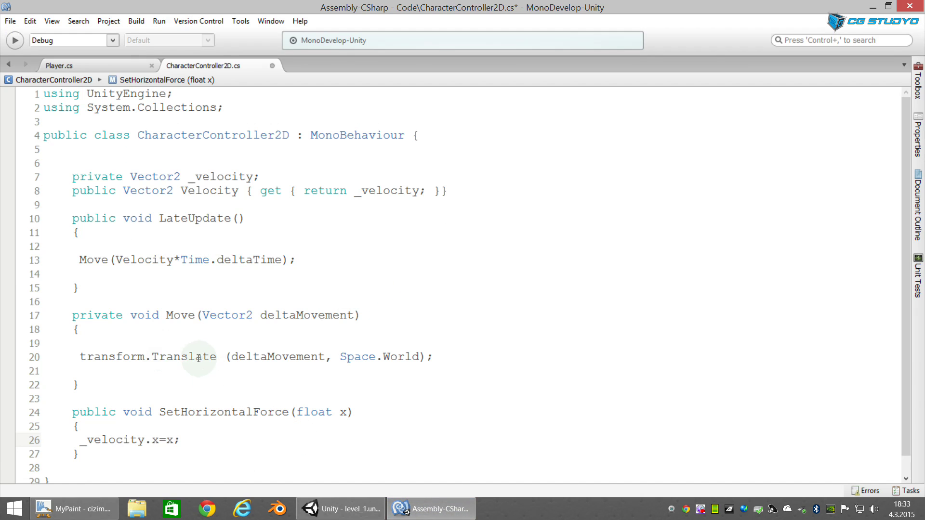
Step: Bring the Unity editor with the level_1 scene and the Player's components to the front
left_click(325, 513)
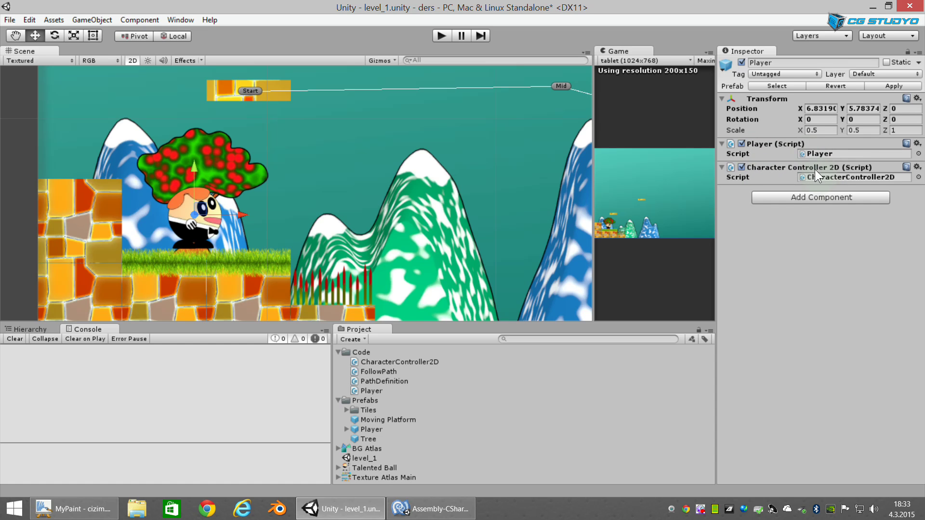
Step: Add a Physics 2D Rigidbody 2D to the Player, toggle Is Kinematic, and run a brief play test
left_click(808, 197)
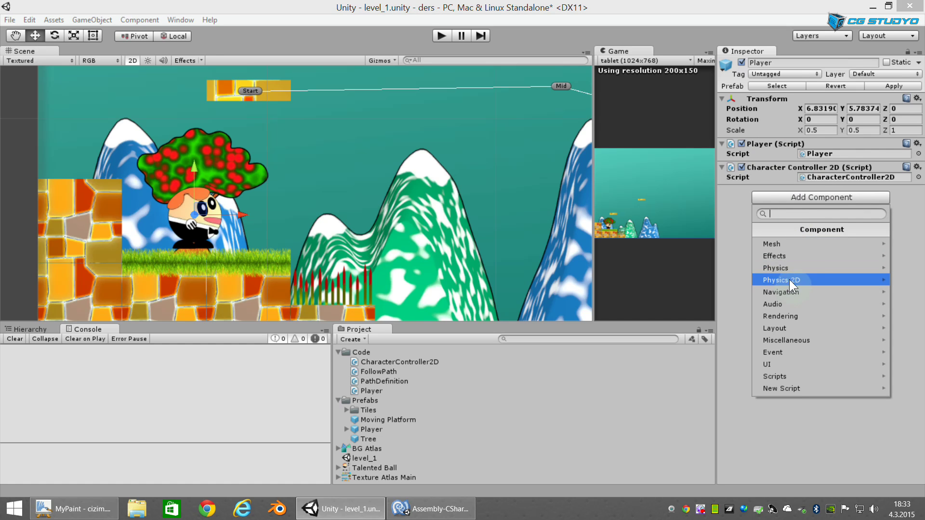
left_click(819, 280)
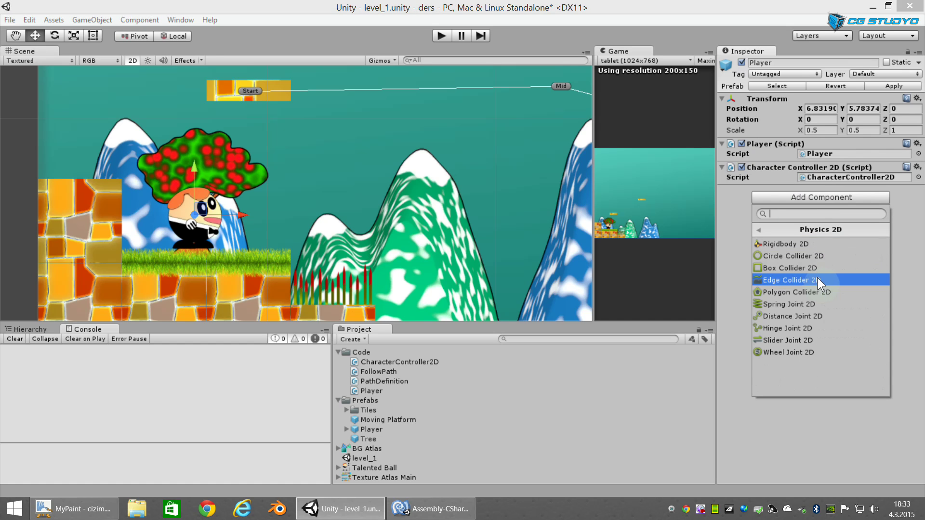
left_click(824, 243)
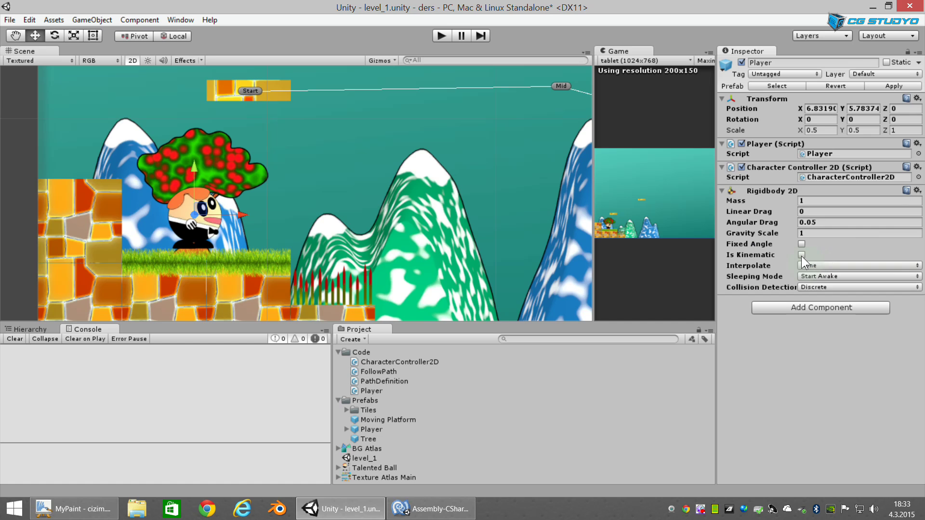
left_click(801, 255)
left_click(436, 34)
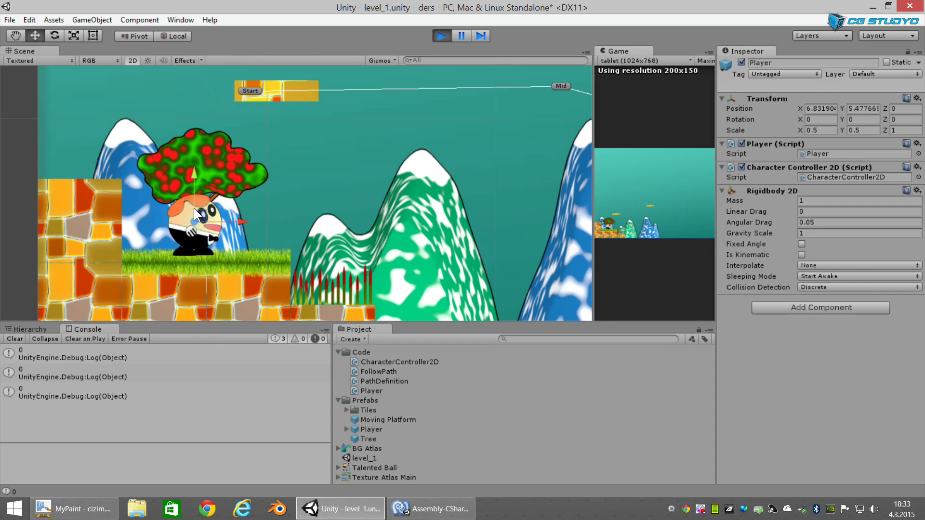
left_click(441, 34)
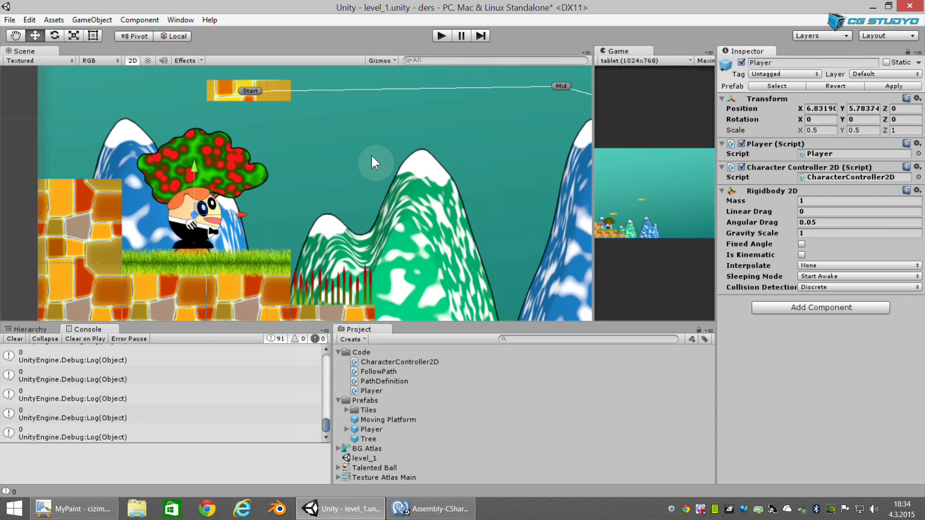
left_click(432, 509)
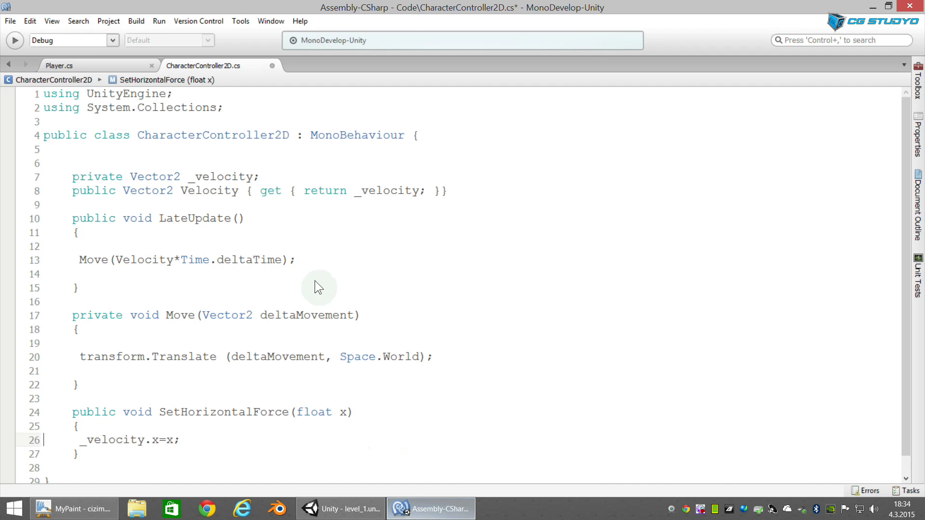
left_click(91, 66)
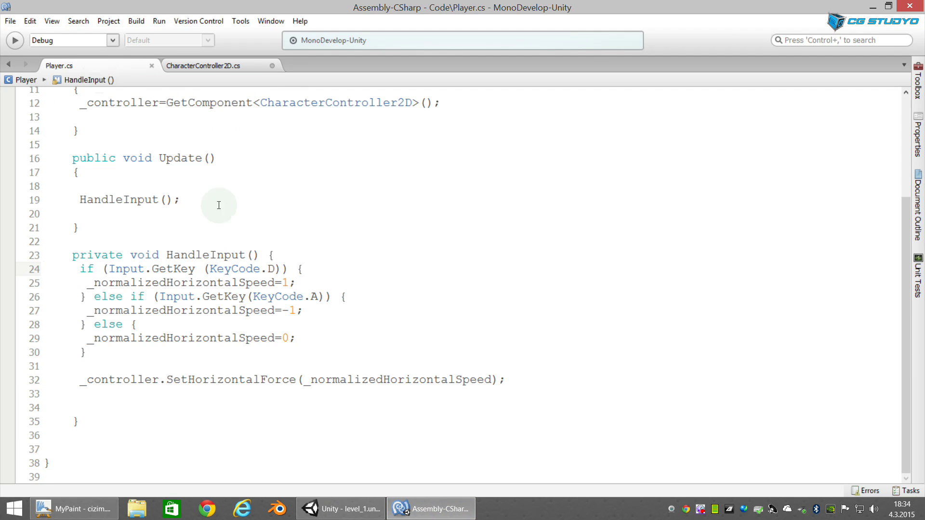
left_click(241, 66)
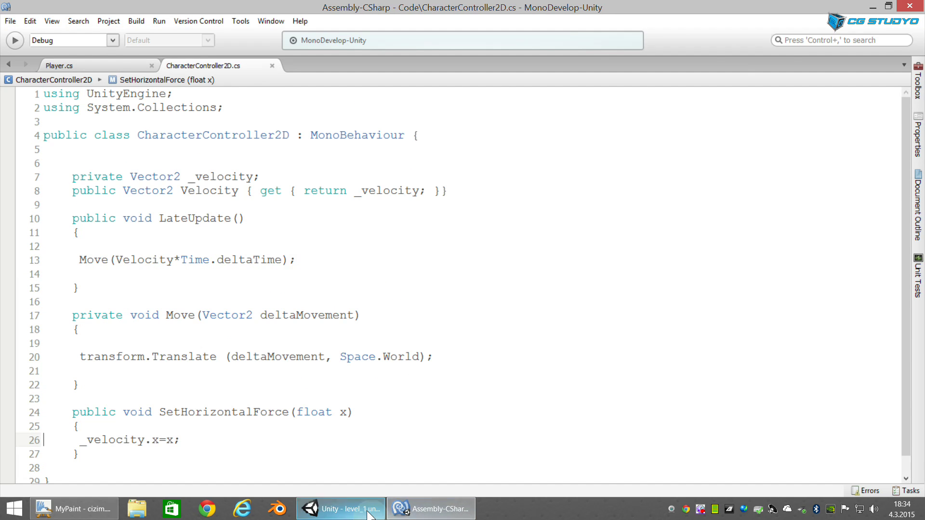
left_click(341, 509)
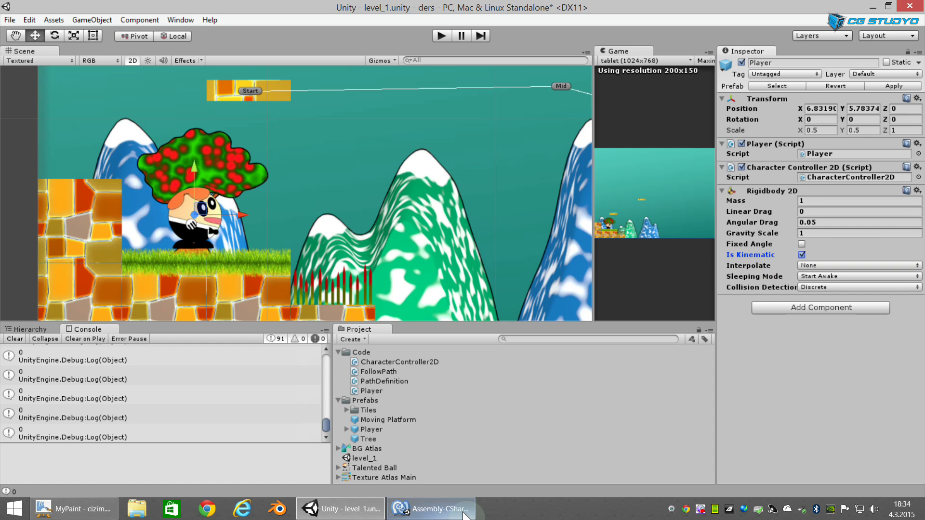
Step: Glance at the code in MonoDevelop, then back in Unity start a play test of level_1
left_click(431, 509)
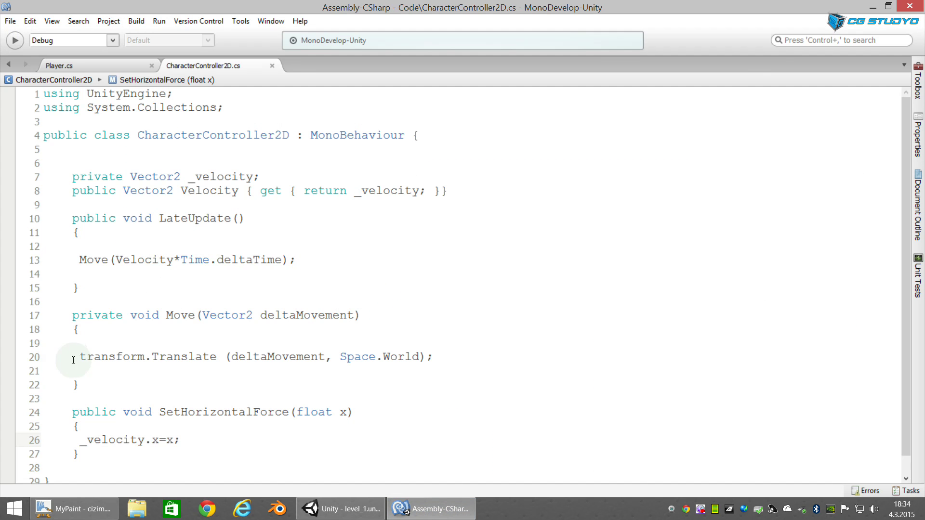
left_click(376, 514)
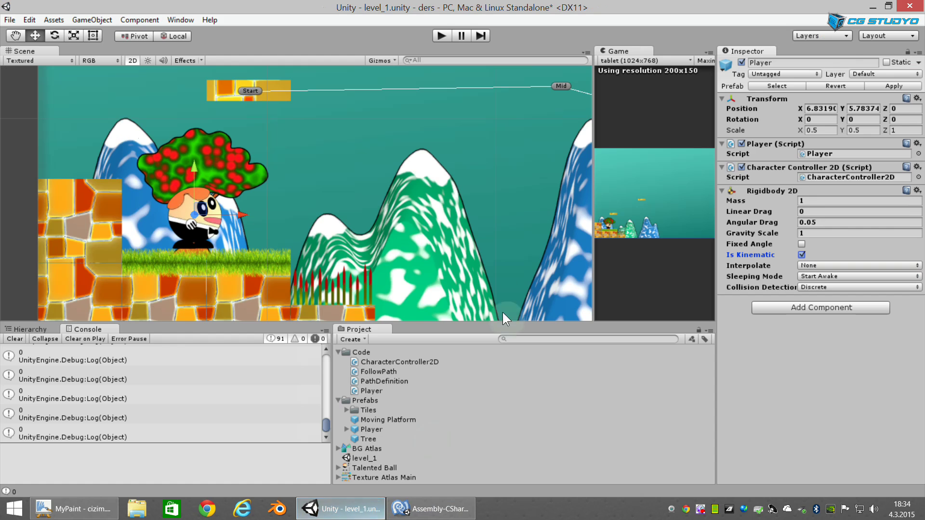
left_click(443, 40)
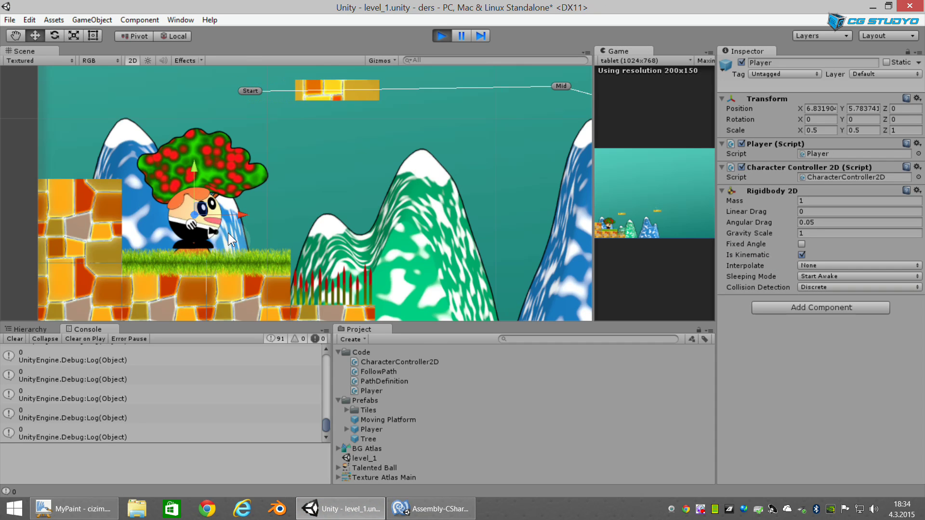
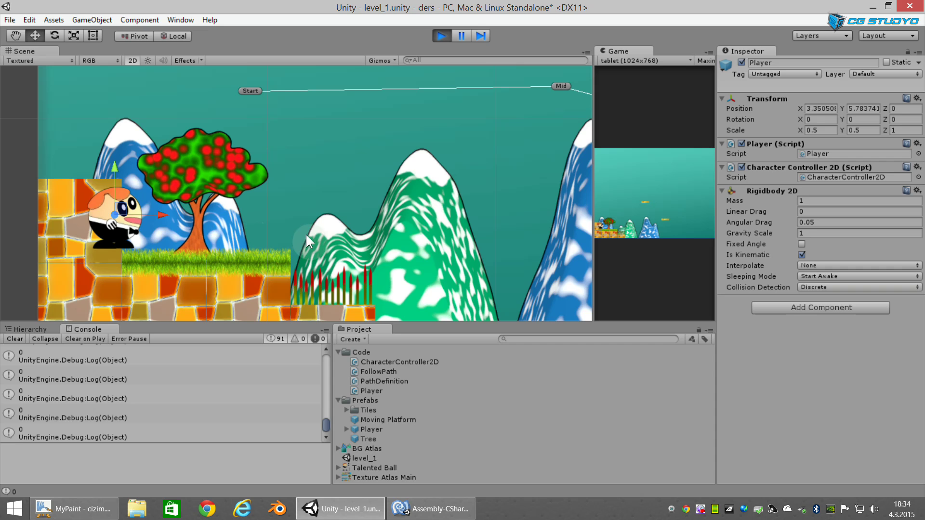
Step: Stop play mode and reset the Player and Character Controller 2D script components
left_click(442, 36)
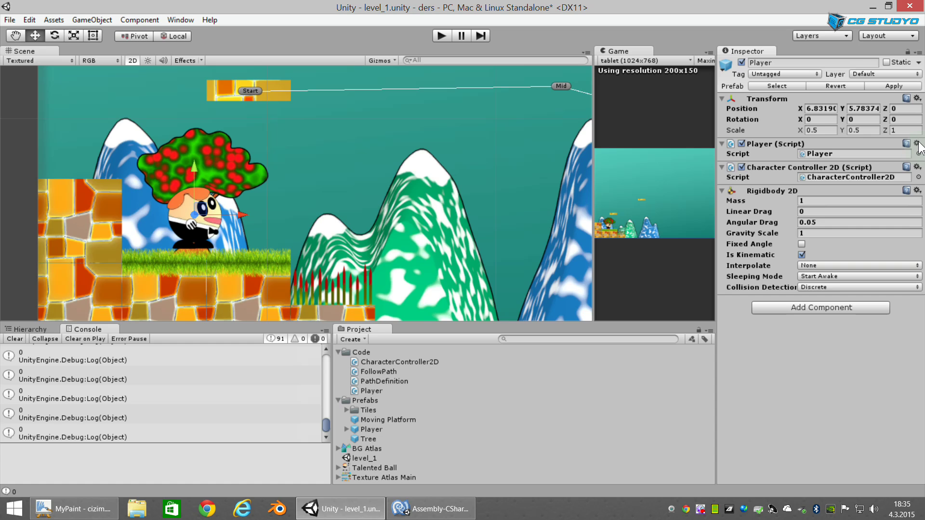
left_click(917, 144)
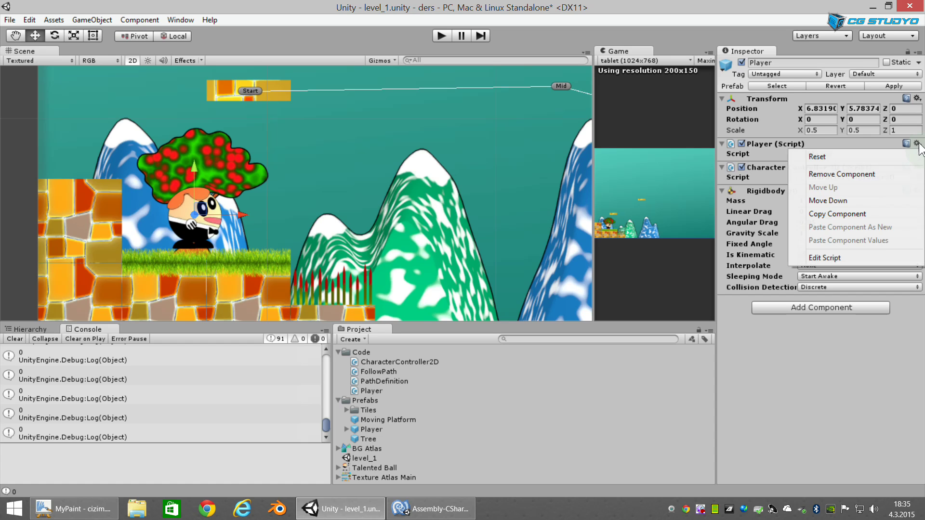
left_click(892, 153)
left_click(918, 167)
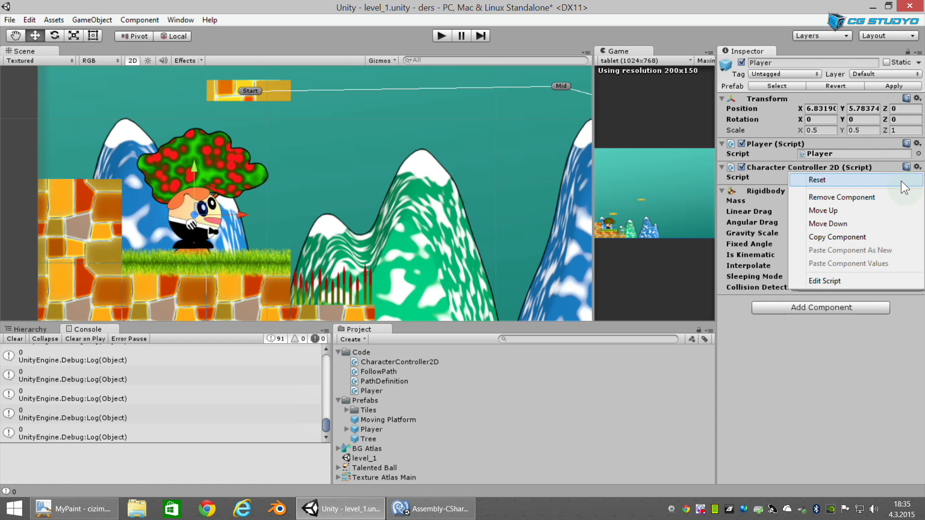
left_click(903, 177)
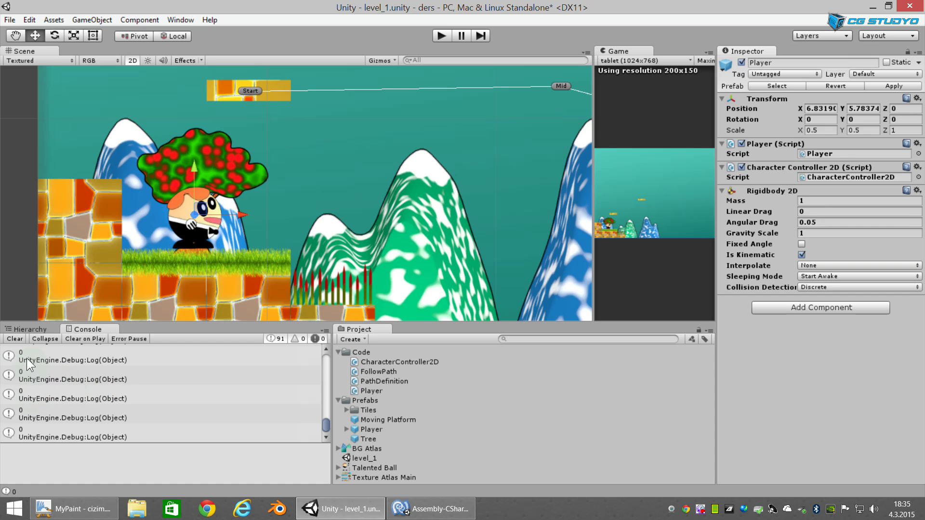
Step: Clear the Console, then read through Player.cs in MonoDevelop
left_click(15, 338)
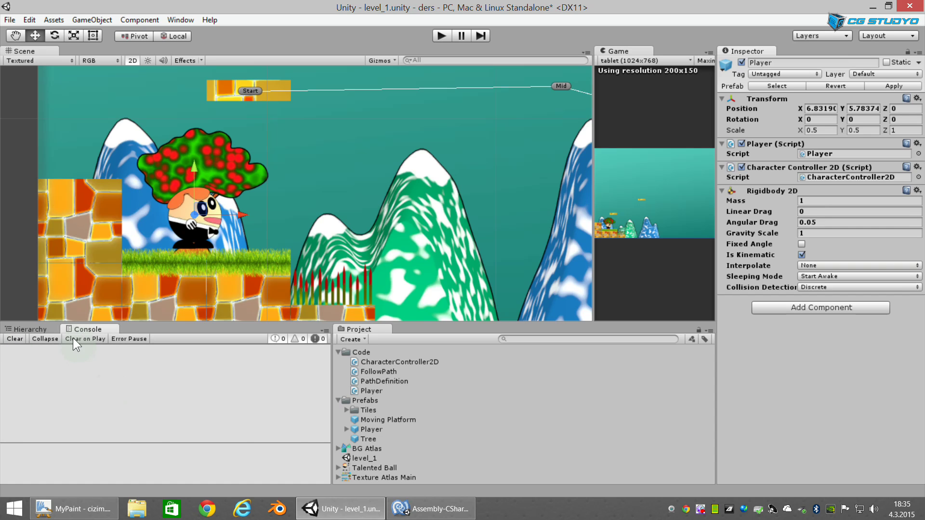
left_click(430, 509)
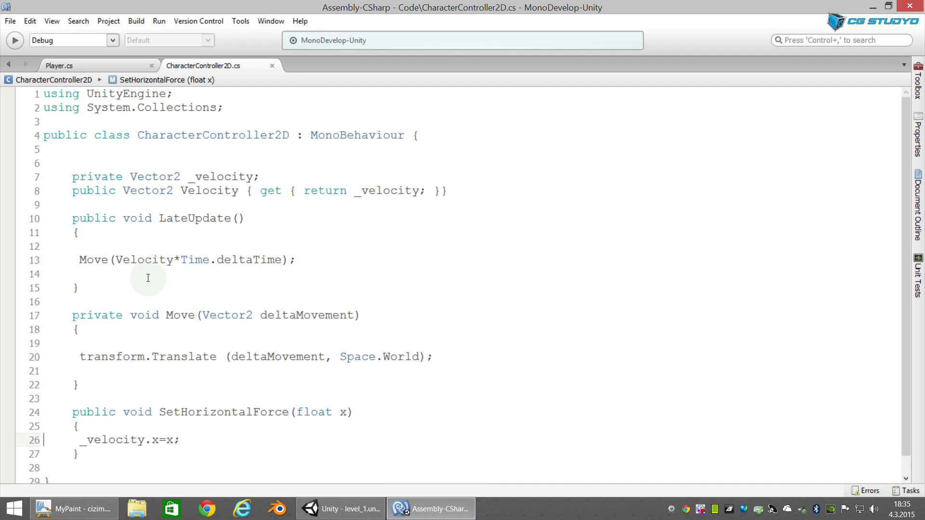
scroll(148, 278, "down", 1)
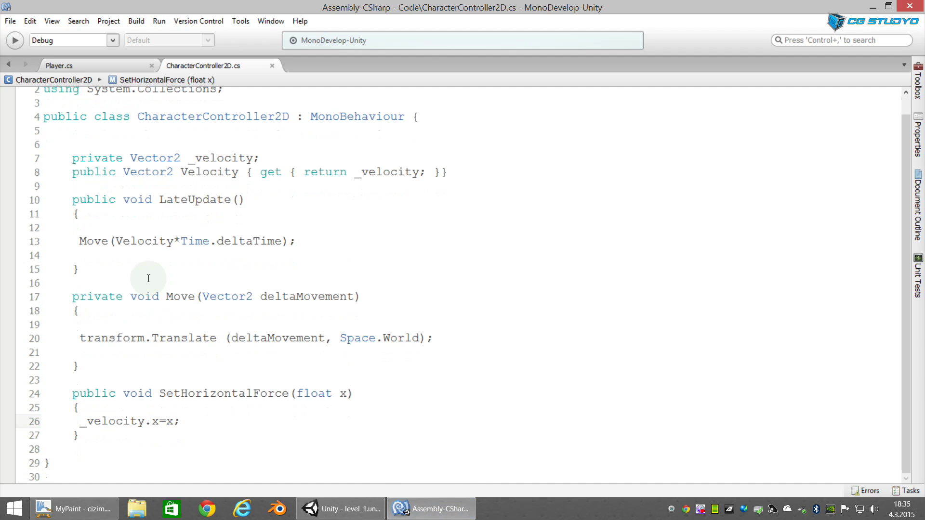
left_click(85, 66)
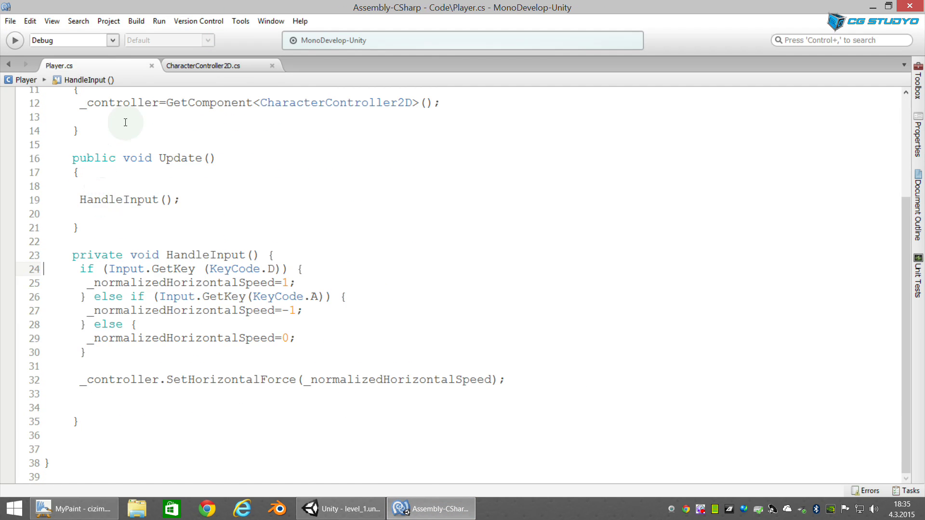
scroll(140, 215, "up", 5)
scroll(140, 200, "down", 5)
Step: Scroll through CharacterController2D.cs, then go back to Unity
left_click(196, 67)
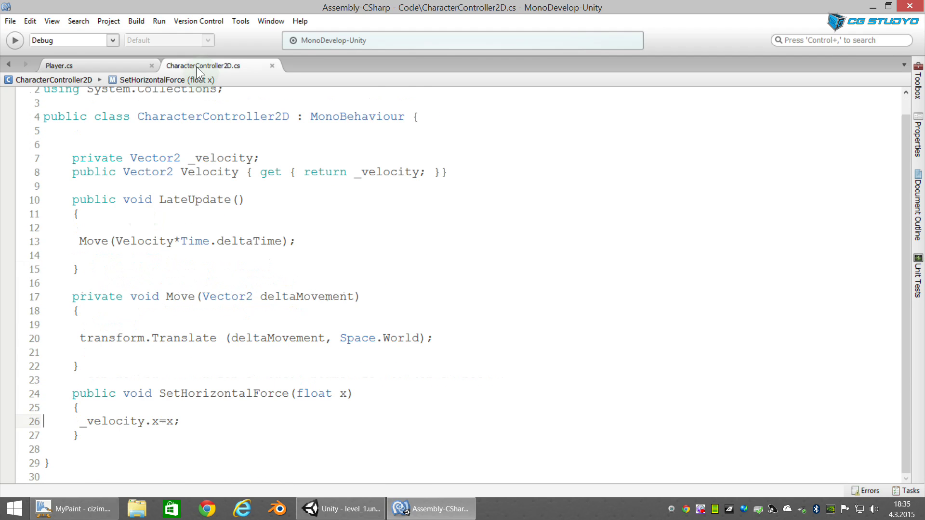
scroll(159, 340, "up", 1)
scroll(161, 343, "down", 1)
left_click(335, 509)
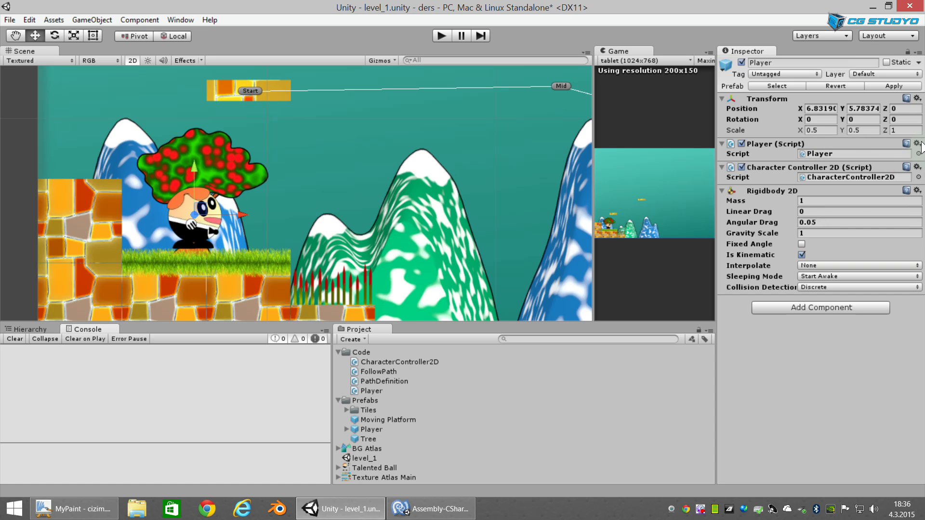
Step: Reset the Character Controller 2D component on the Player
left_click(917, 144)
left_click(917, 167)
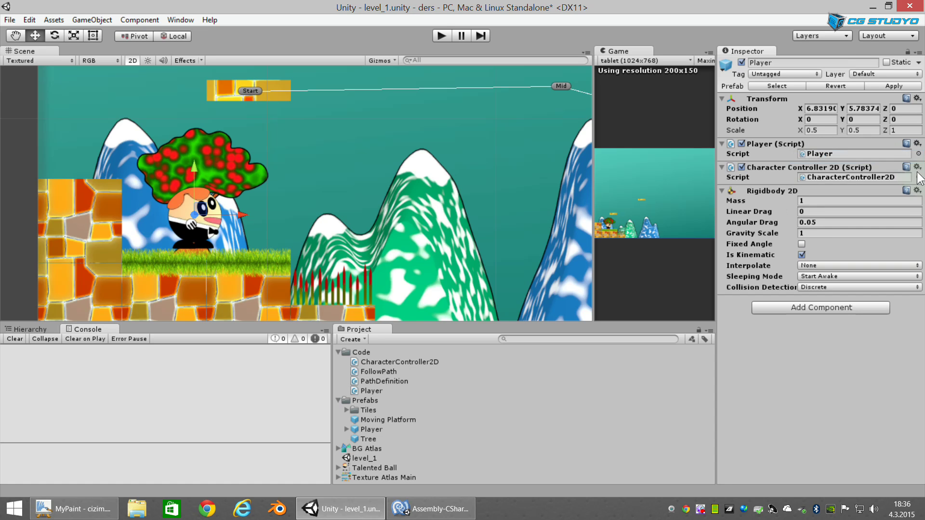
left_click(917, 166)
left_click(914, 179)
left_click(464, 59)
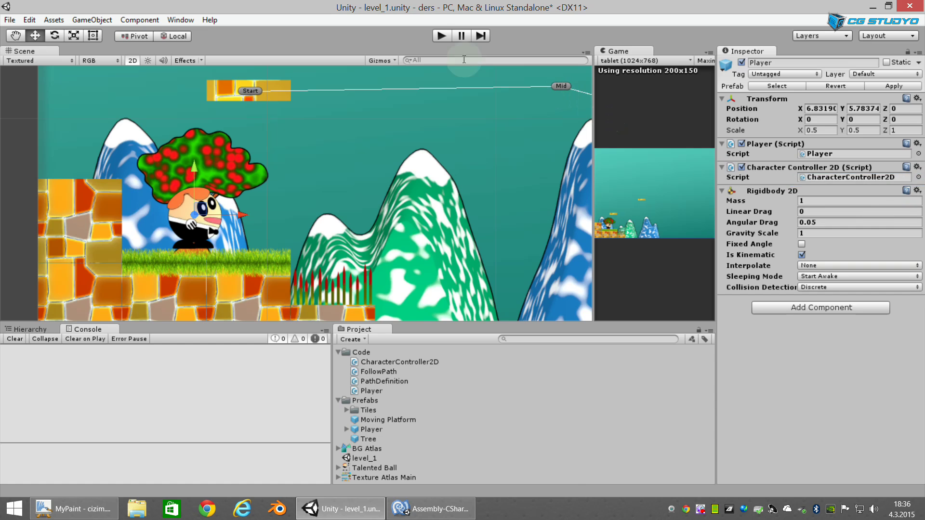
Step: Play-test walking the player left and right, then stop and return to CharacterController2D.cs
left_click(442, 37)
left_click(300, 154)
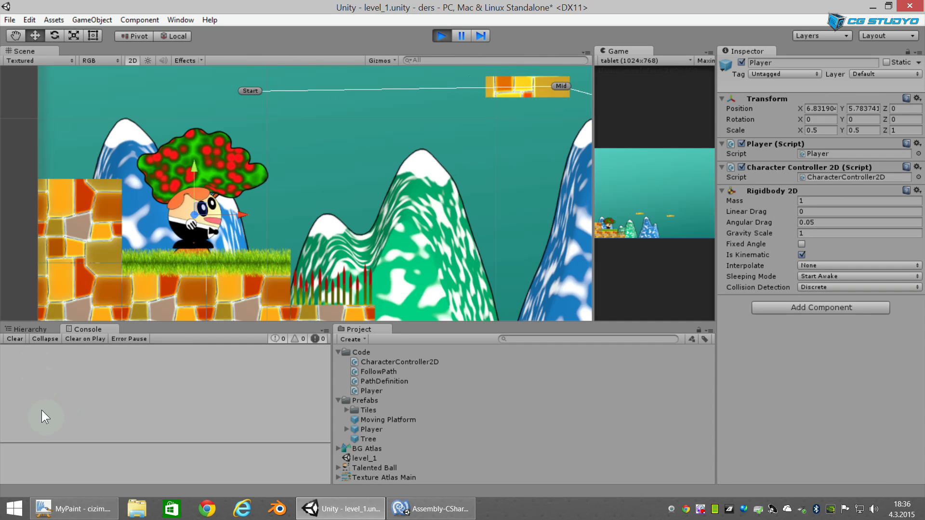
key("Right")
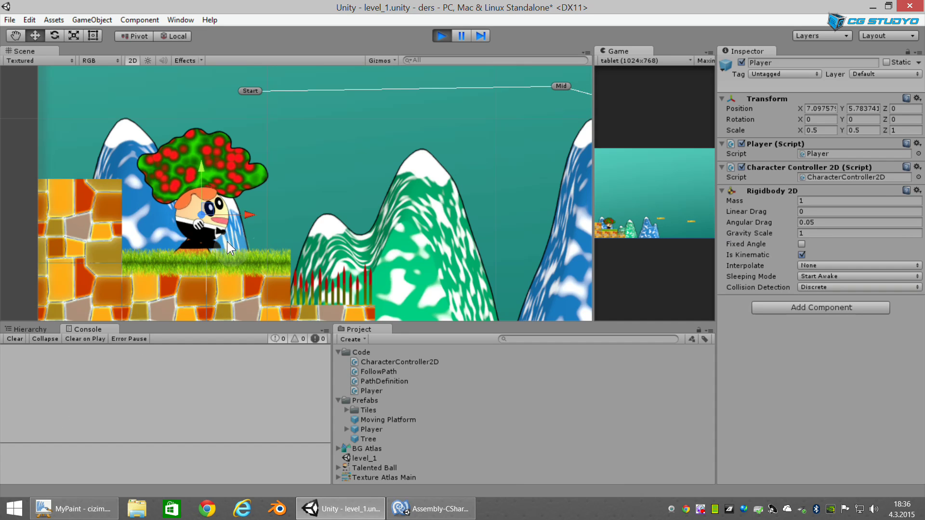
key("Left")
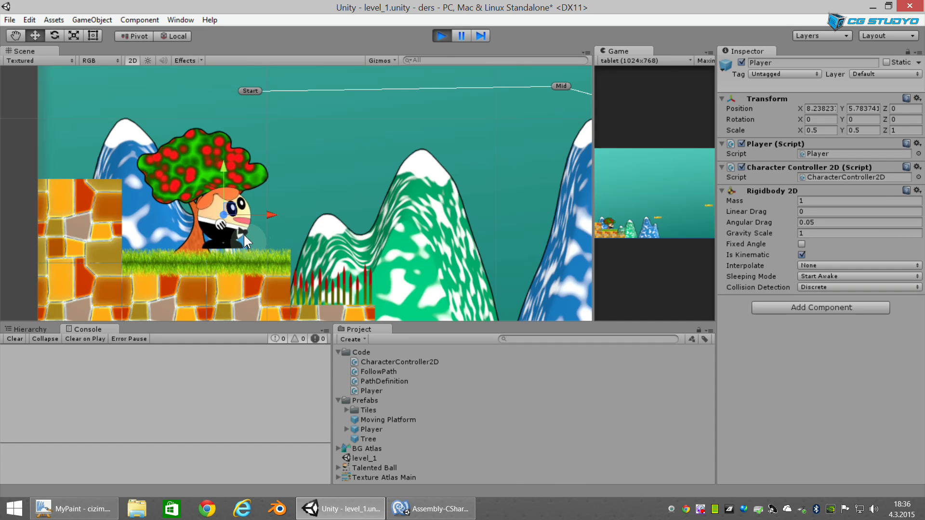
key("Left")
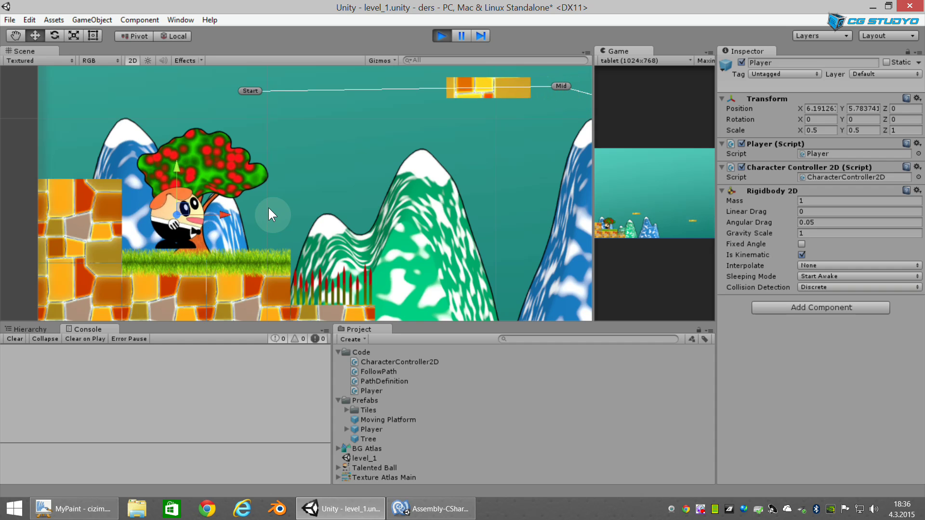
key("Right")
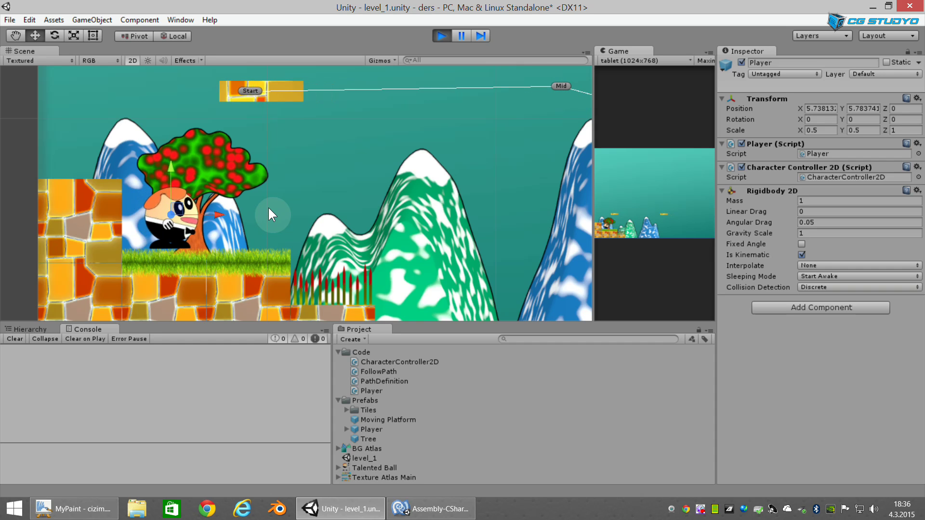
key("Left")
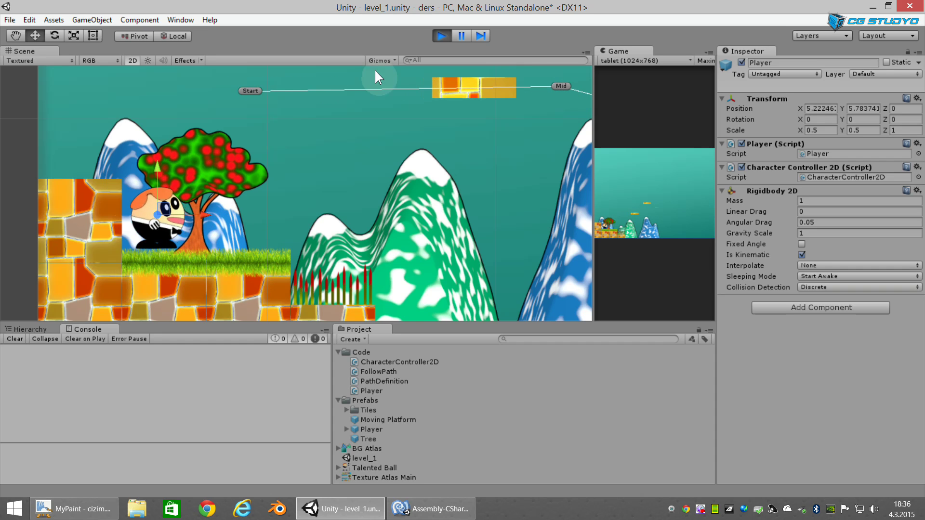
left_click(440, 35)
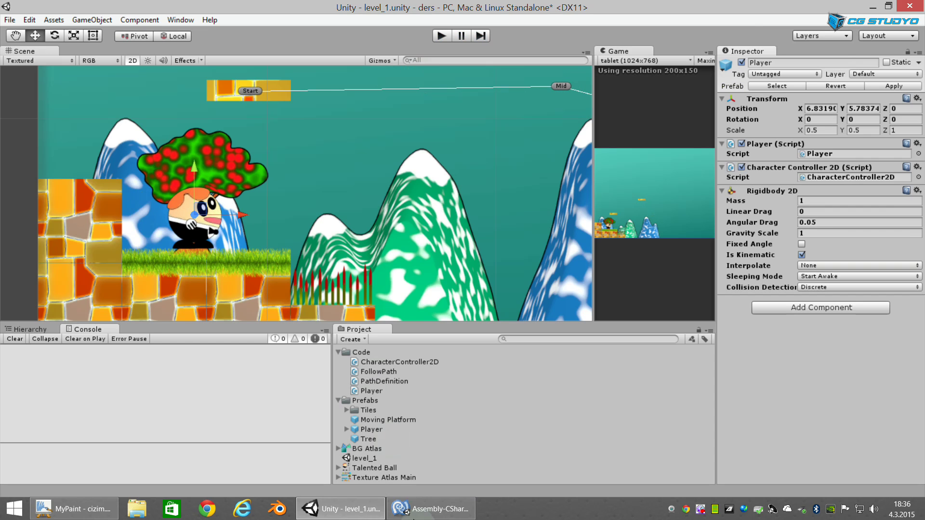
left_click(427, 514)
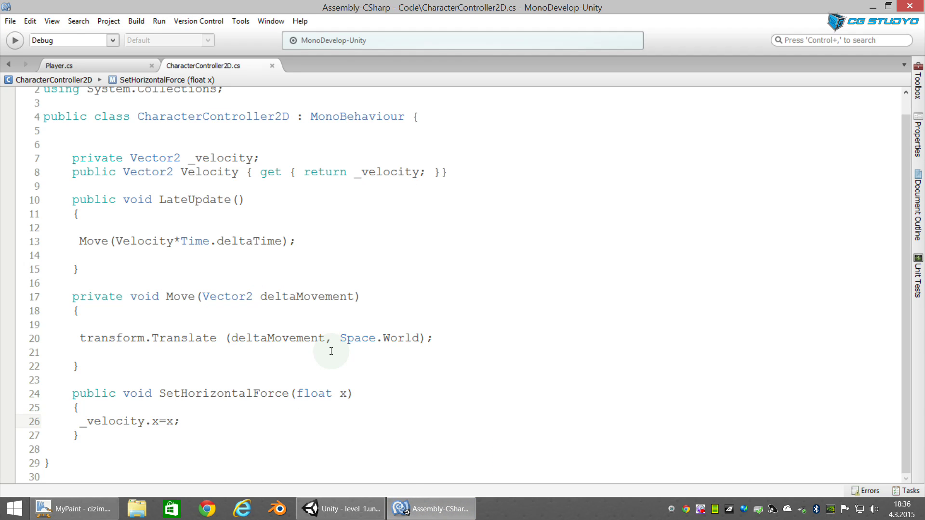
Step: Pan the MyPaint canvas to the Box Collider 2D drawing with downward and sideways rays
left_click(72, 508)
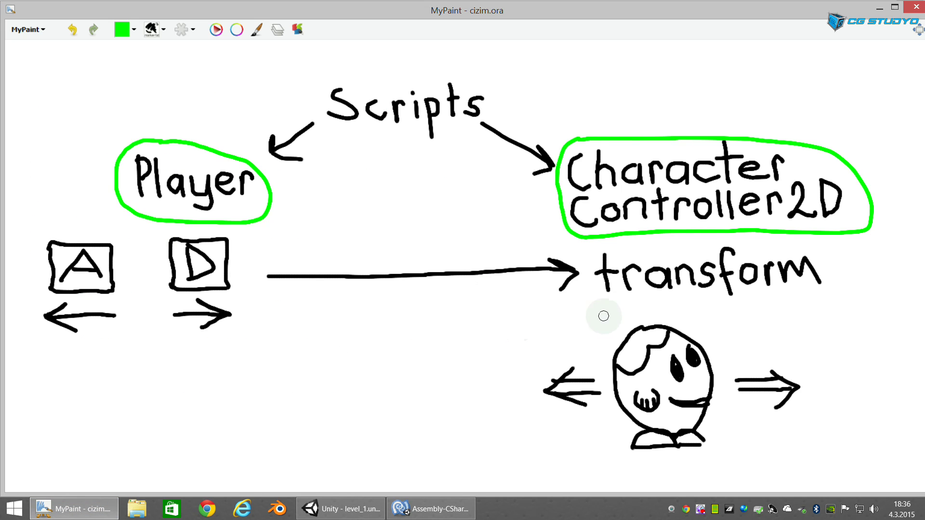
middle_click_drag(736, 324, 230, 325)
mouse_move(625, 356)
middle_mouse_down()
mouse_move(197, 322)
mouse_move(270, 312)
middle_mouse_up()
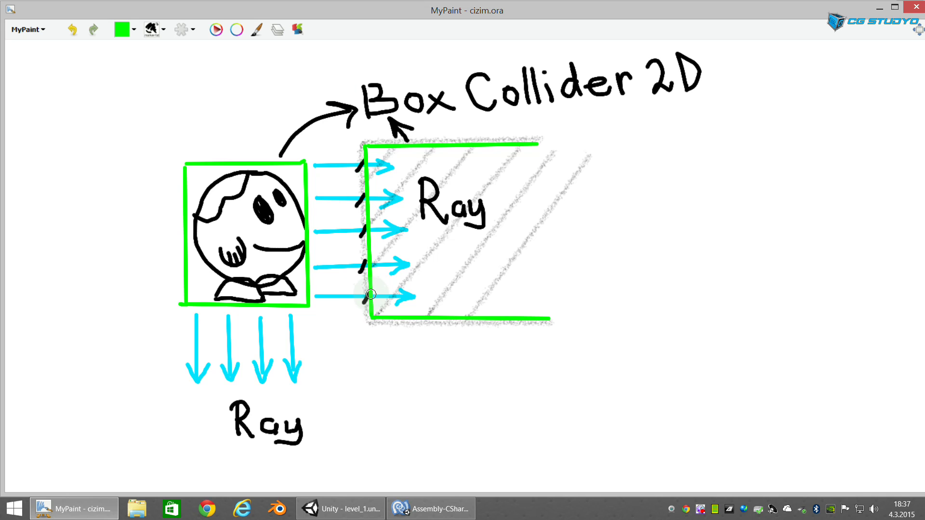
Step: Tick the sideways rays in black at the green wall, then pan to the size/skinWidth diagram
key("x")
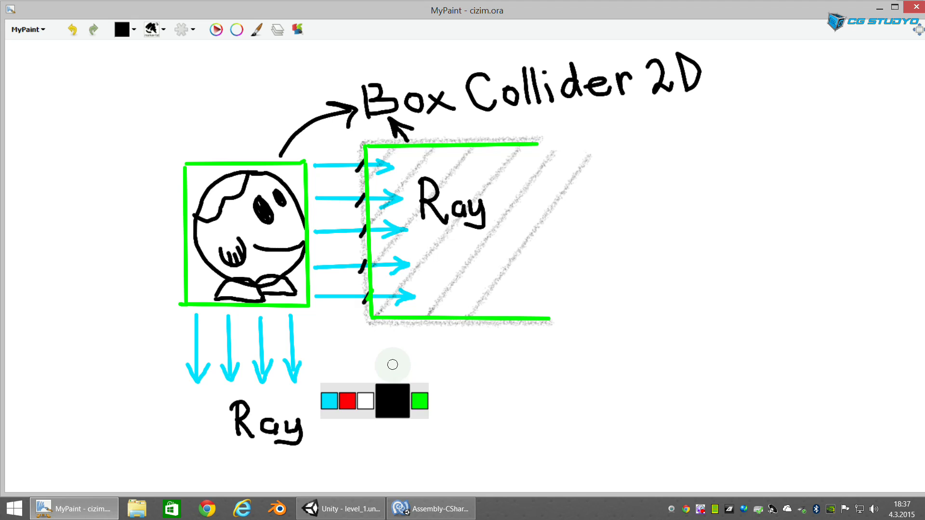
left_click_drag(371, 297, 373, 291)
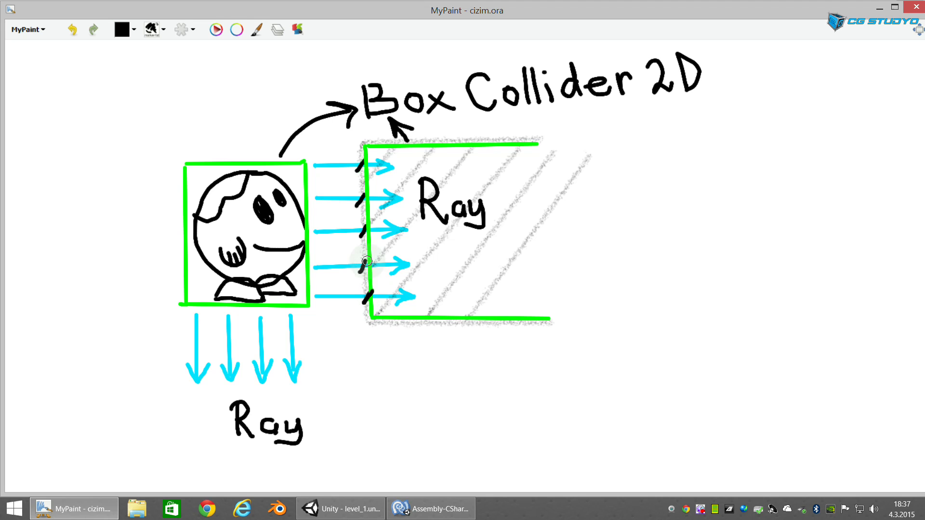
left_click_drag(369, 258, 364, 270)
left_click_drag(371, 225, 366, 236)
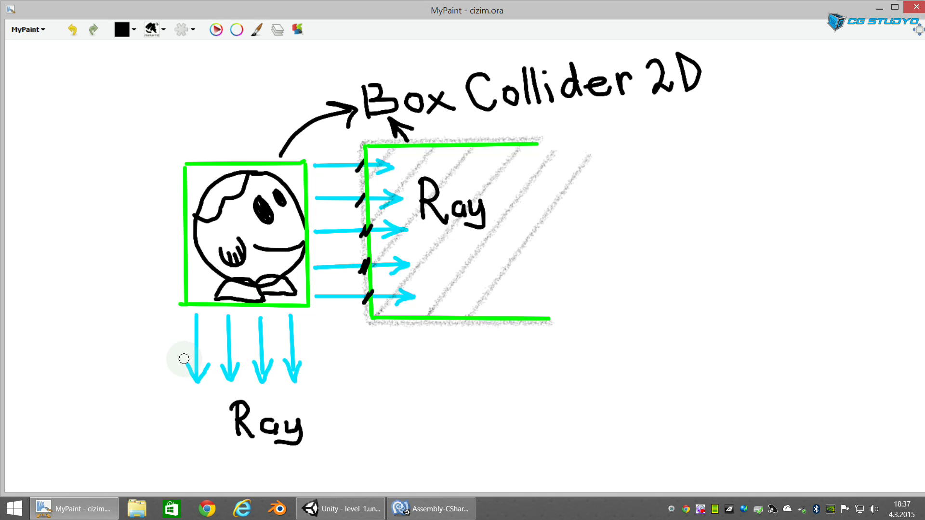
middle_click_drag(131, 398, 543, 173)
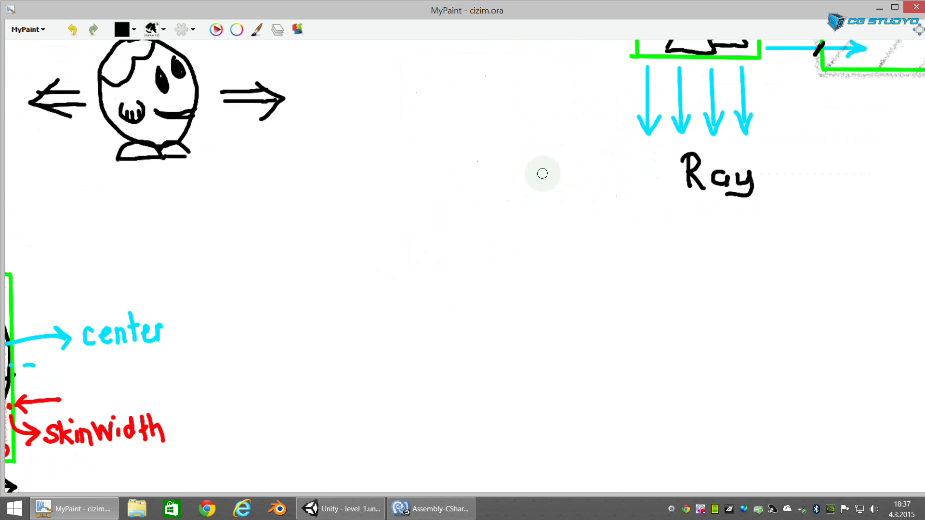
mouse_move(279, 313)
middle_mouse_down()
mouse_move(533, 216)
mouse_move(645, 188)
middle_mouse_up()
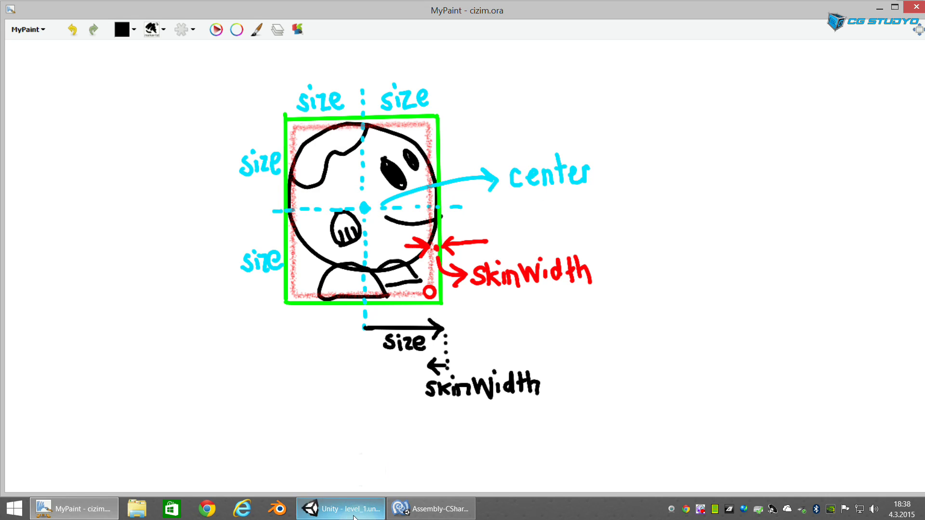
Step: In Unity, undo the accidental Dirt tile move and select and zoom onto the Player
left_click(340, 509)
key("f")
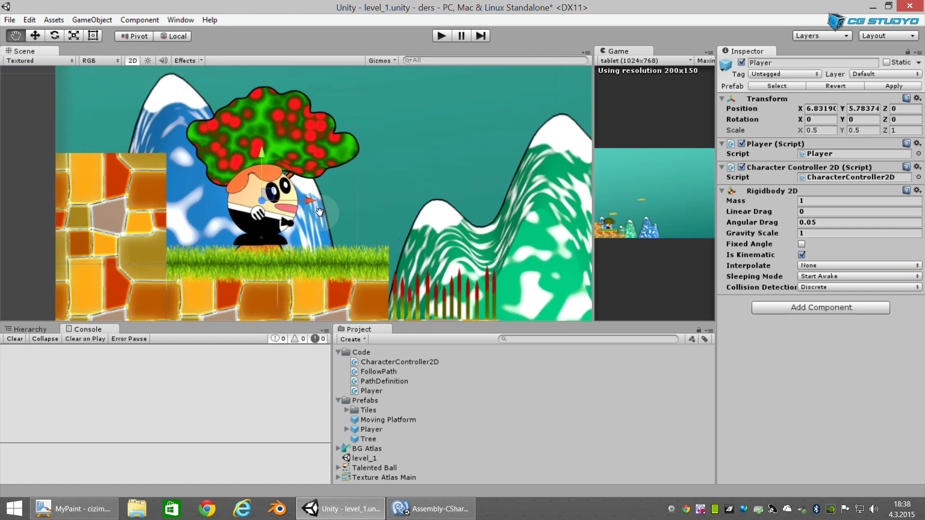
scroll(346, 215, "up", 2)
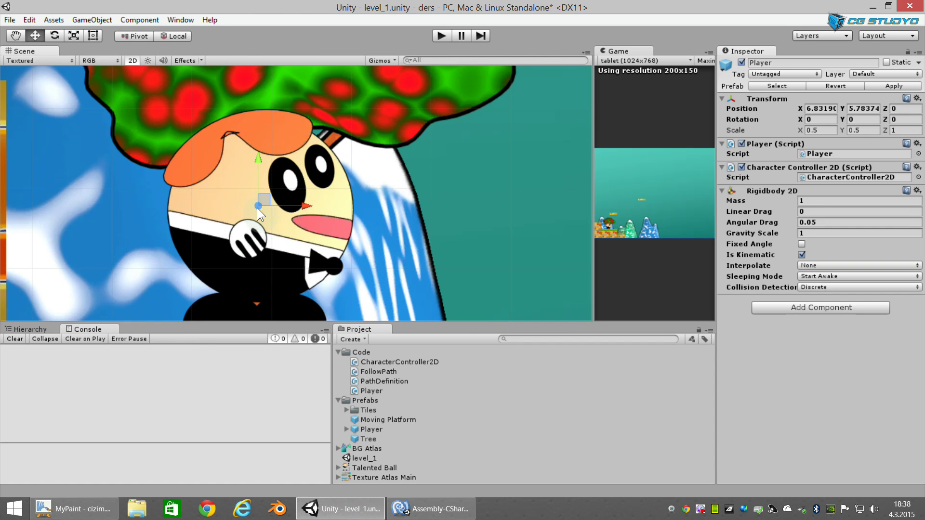
scroll(257, 208, "down", 5)
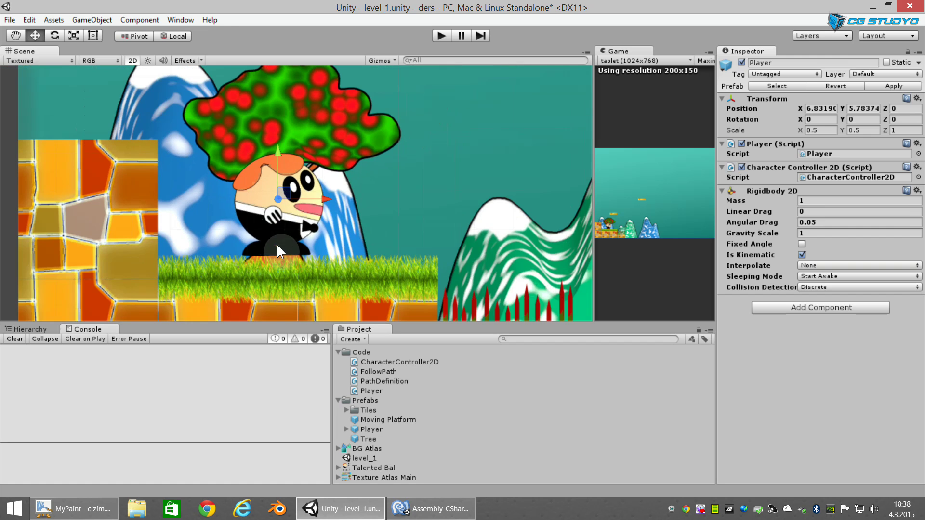
left_click(116, 207)
key("f")
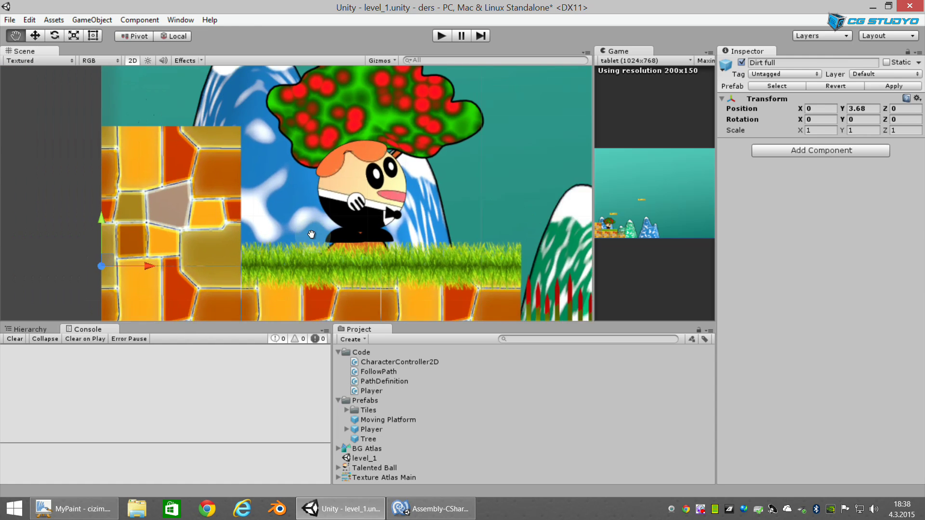
left_click_drag(152, 251, 227, 210)
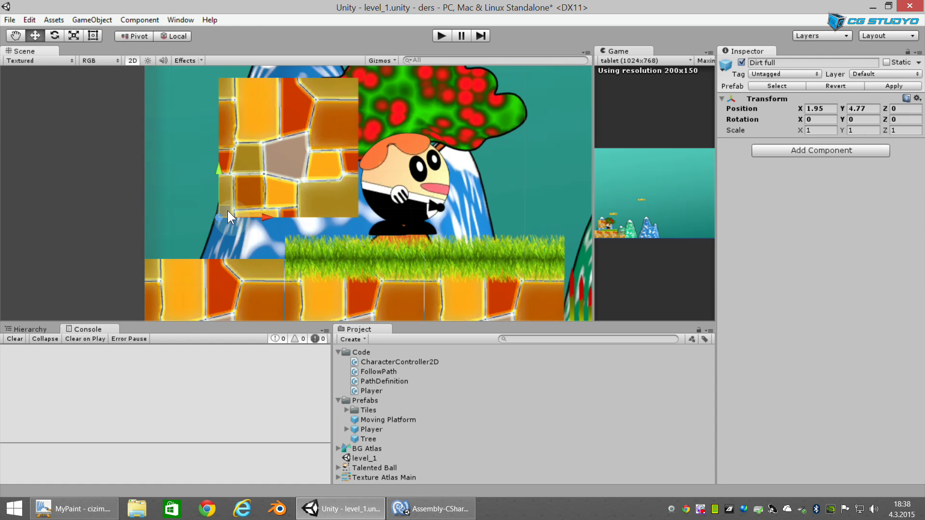
key("ctrl+z")
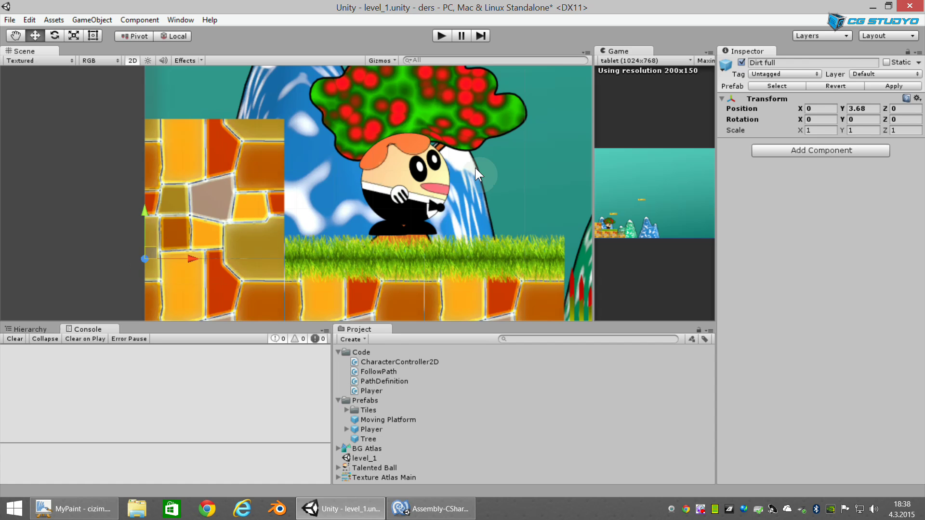
left_click(419, 192)
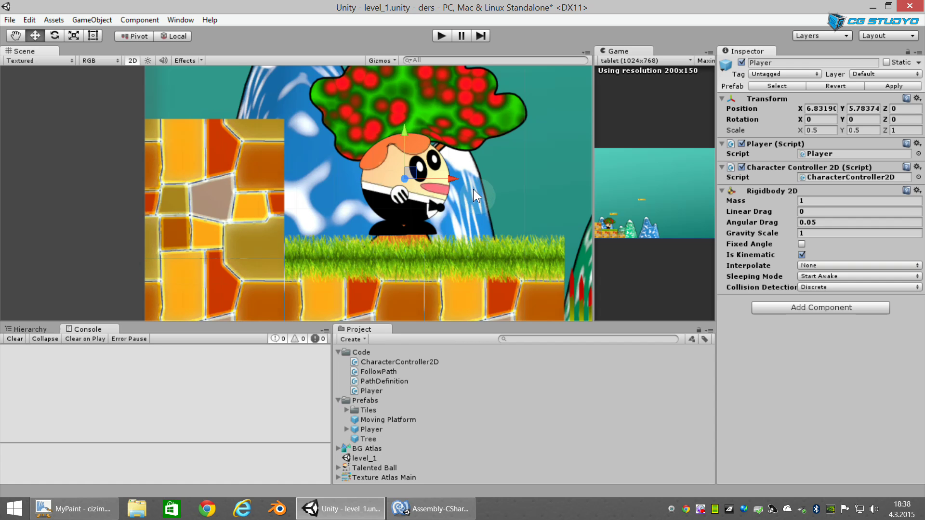
middle_click_drag(473, 188, 400, 206)
scroll(379, 191, "up", 2)
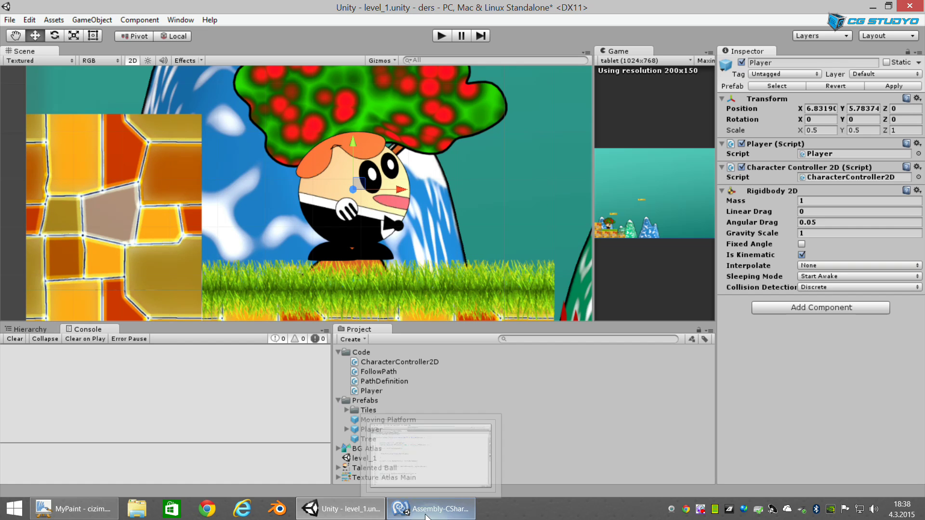
Step: In MyPaint, sketch trial marks by the size label and box corner, undoing them
left_click(100, 511)
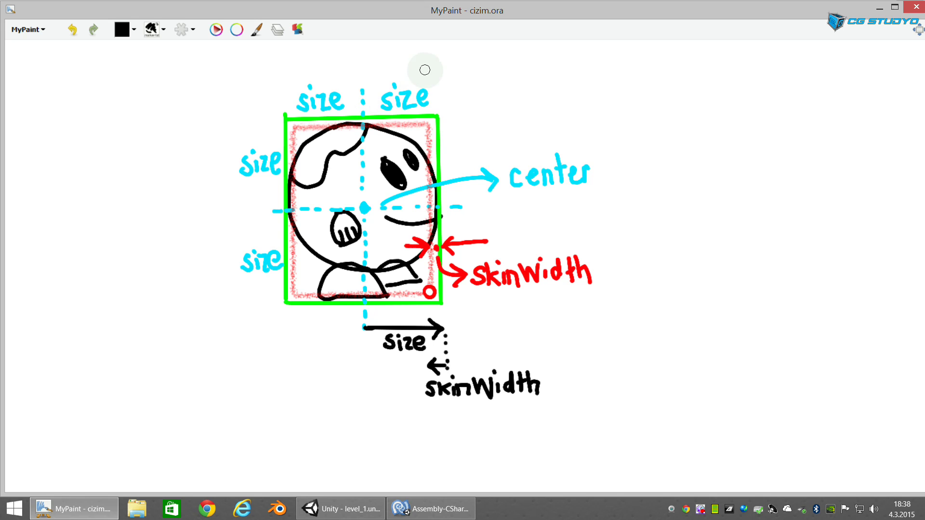
left_click_drag(421, 71, 421, 71)
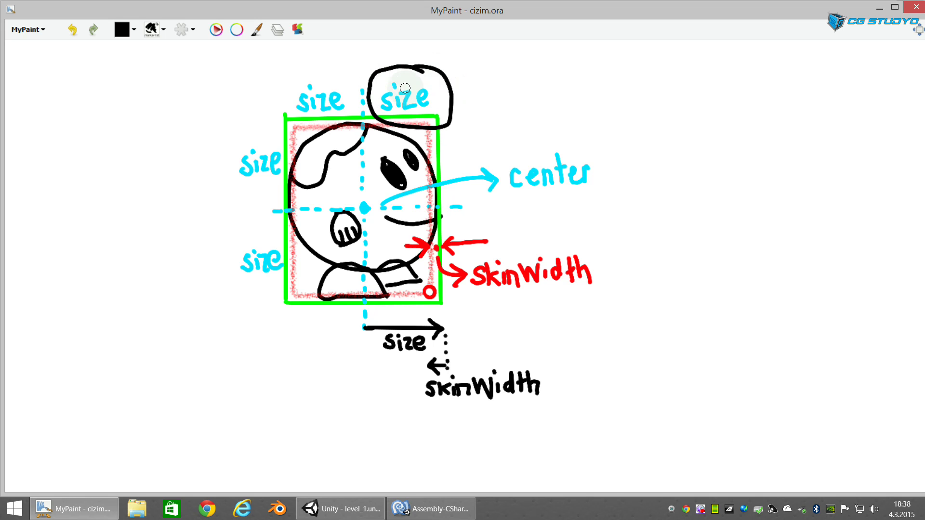
key("ctrl+z")
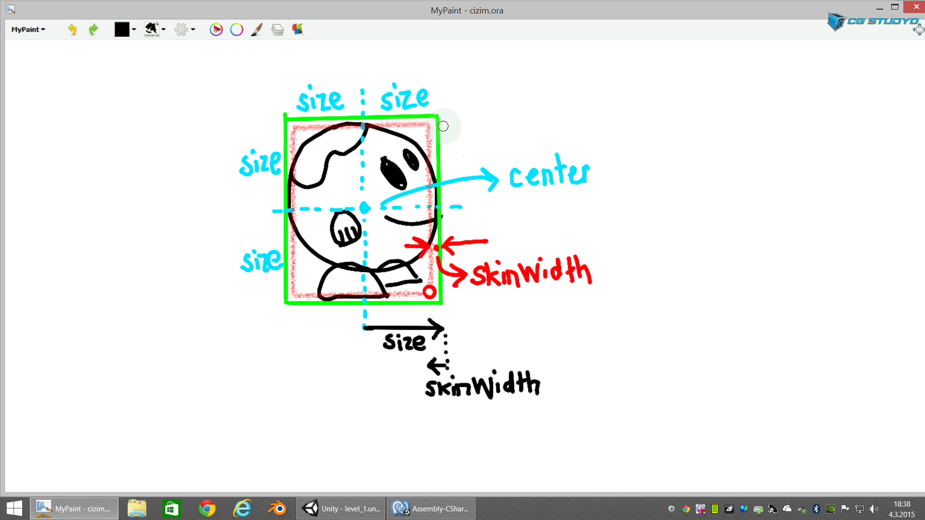
mouse_move(442, 129)
left_mouse_down()
mouse_move(576, 124)
mouse_move(561, 136)
left_mouse_up()
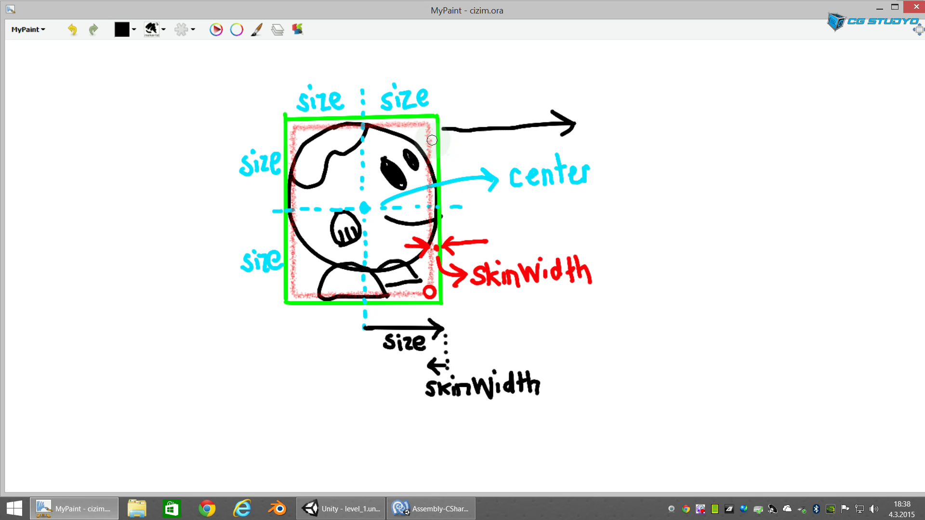
mouse_move(428, 140)
left_mouse_down()
mouse_move(514, 140)
mouse_move(509, 147)
left_mouse_up()
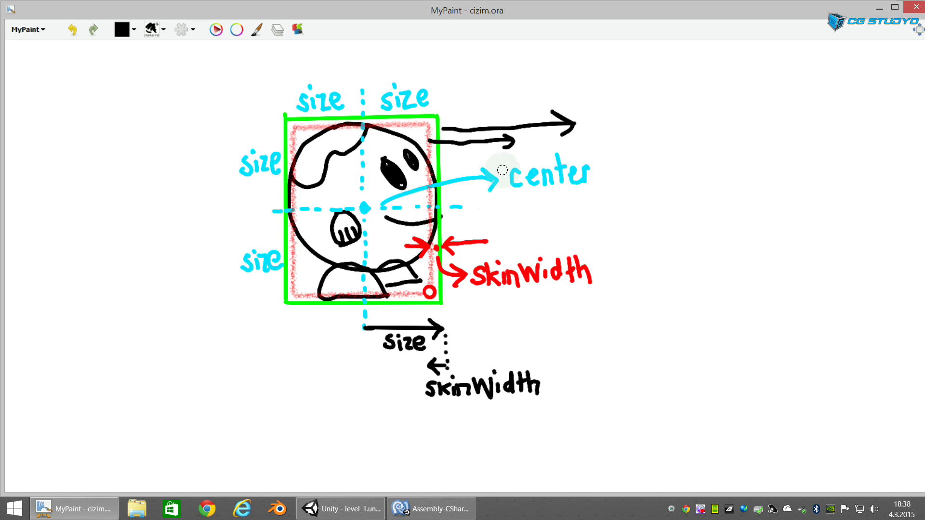
key("ctrl+z")
key("ctrl+z")
key("ctrl+z")
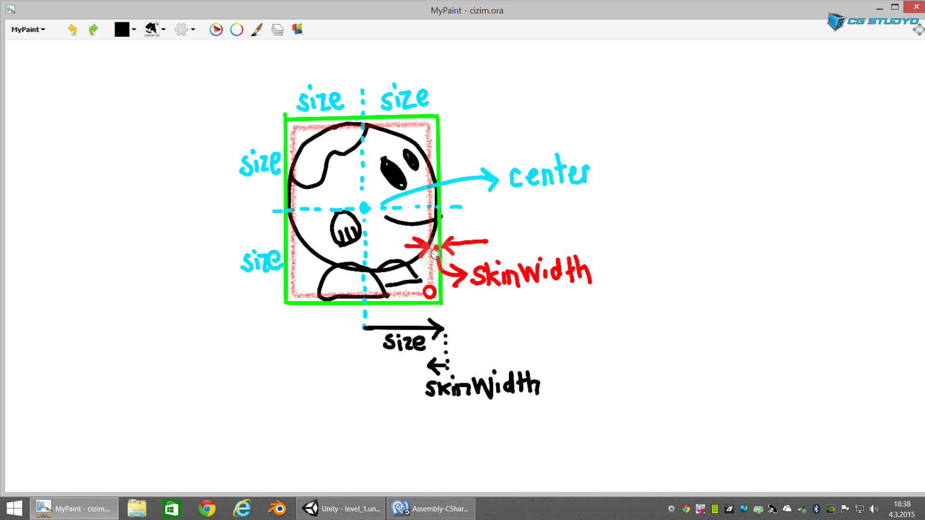
Step: Zoom around the center diagram and sketch, then undo, an arrow from the red circle
scroll(436, 261, "up", 4)
scroll(414, 238, "down", 4)
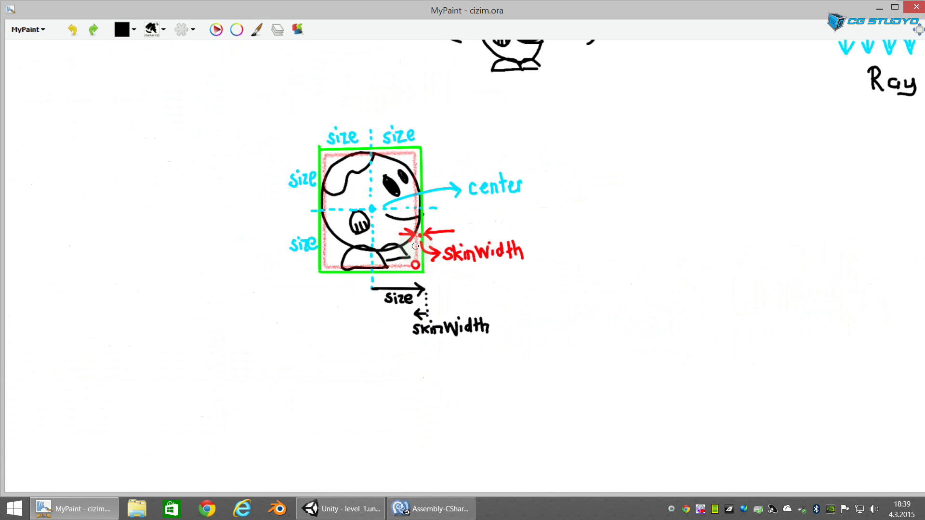
scroll(418, 232, "up", 2)
scroll(417, 232, "up", 1)
scroll(417, 233, "down", 1)
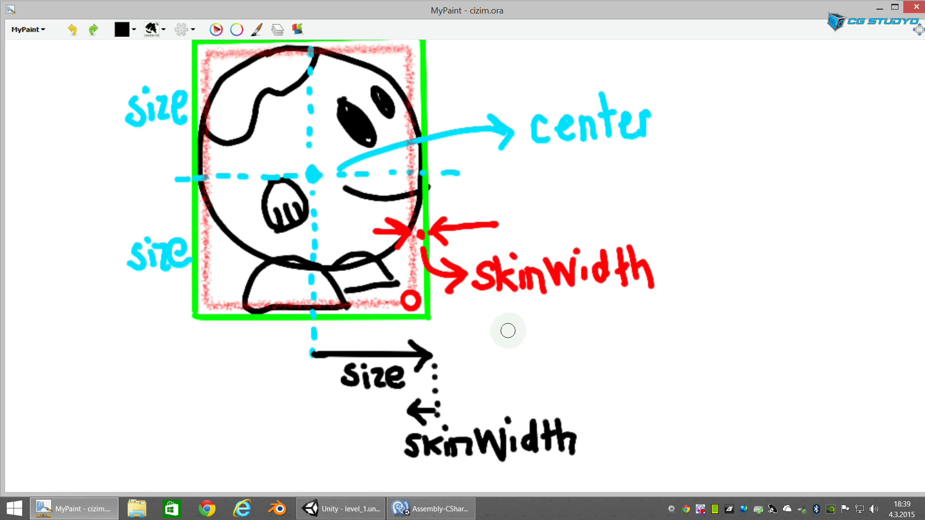
scroll(453, 244, "down", 1)
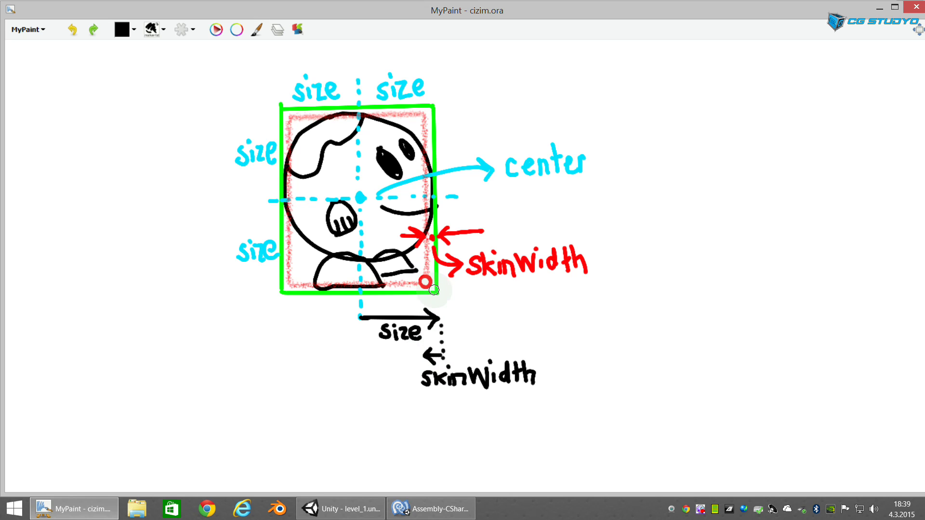
scroll(434, 290, "up", 4)
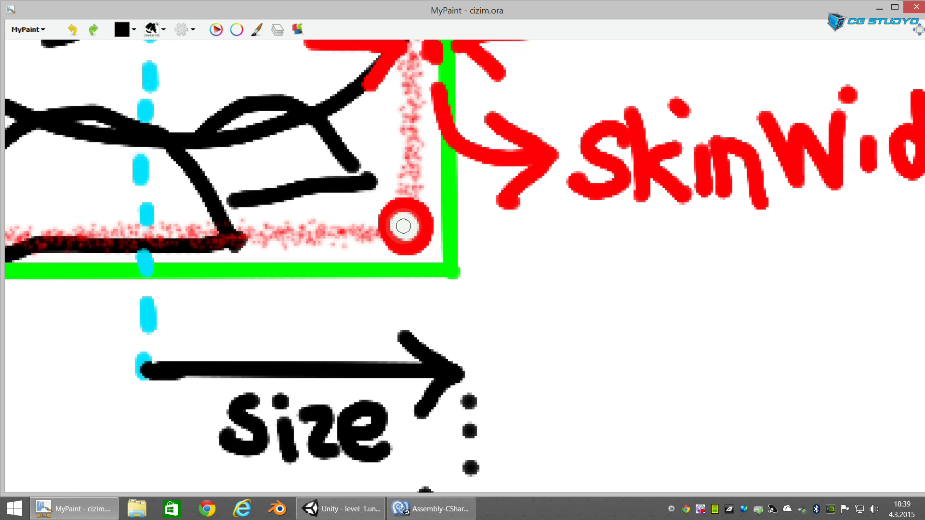
mouse_move(402, 227)
left_mouse_down()
mouse_move(587, 226)
mouse_move(554, 242)
left_mouse_up()
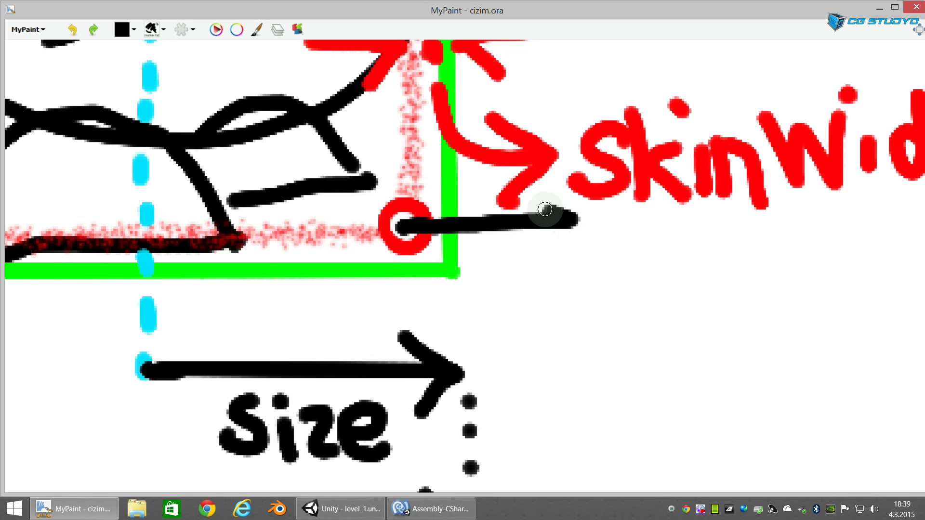
key("ctrl+z")
Step: Pan to the Box Collider Ray drawing, then return to CharacterController2D.cs
scroll(514, 279, "down", 5)
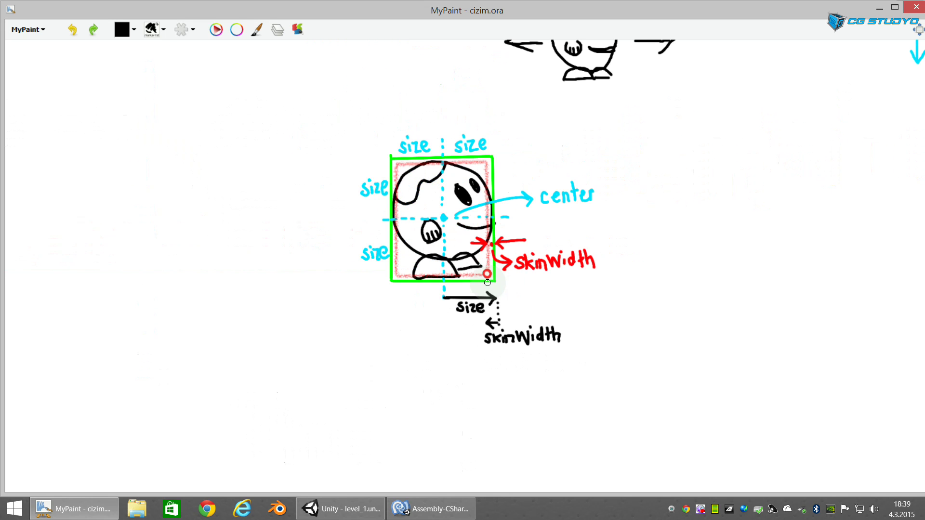
middle_click_drag(609, 148, 162, 300)
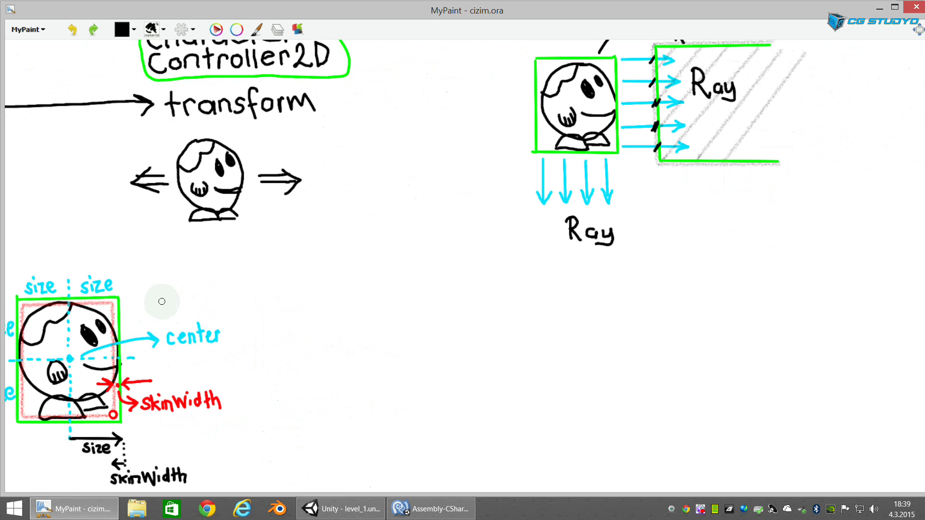
mouse_move(567, 227)
middle_mouse_down()
mouse_move(479, 279)
mouse_move(450, 280)
middle_mouse_up()
scroll(549, 196, "up", 2)
scroll(548, 207, "down", 1)
scroll(548, 207, "down", 1)
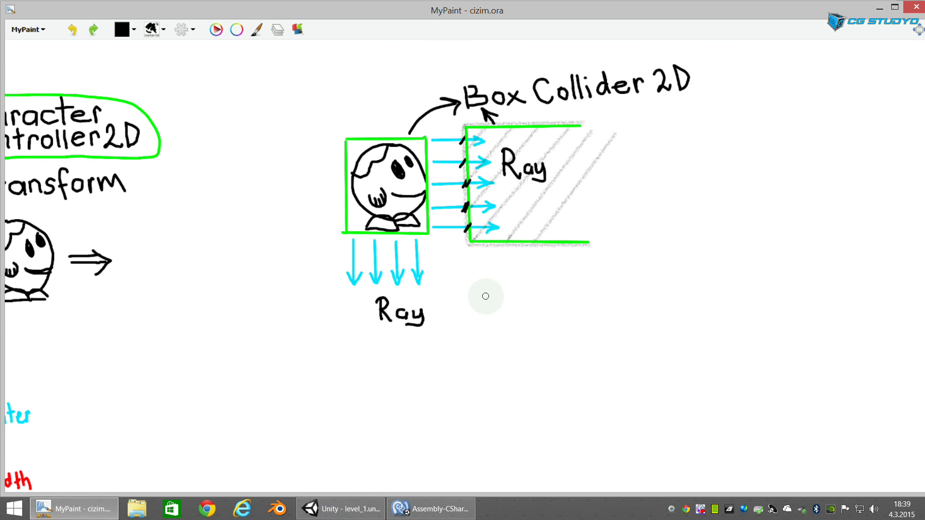
scroll(488, 297, "up", 1)
scroll(492, 340, "down", 1)
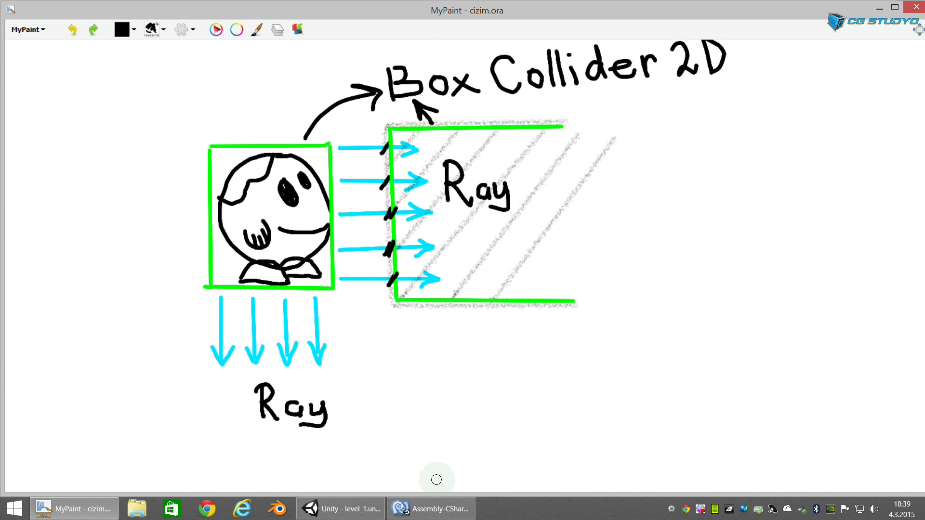
left_click(431, 506)
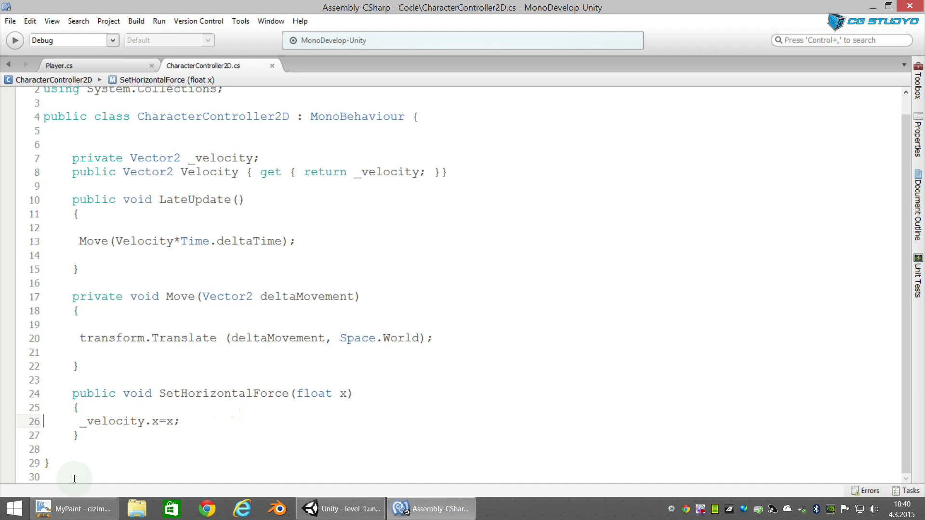
mouse_move(74, 516)
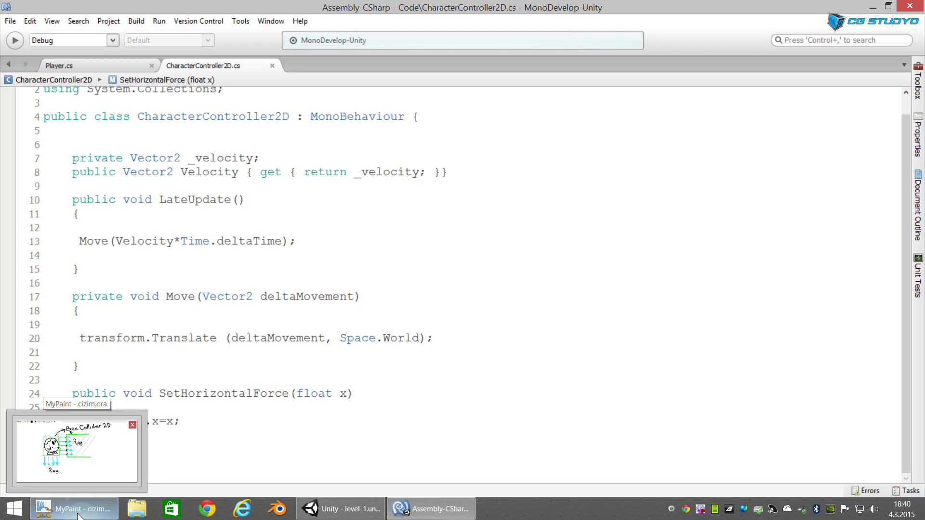
left_click(80, 512)
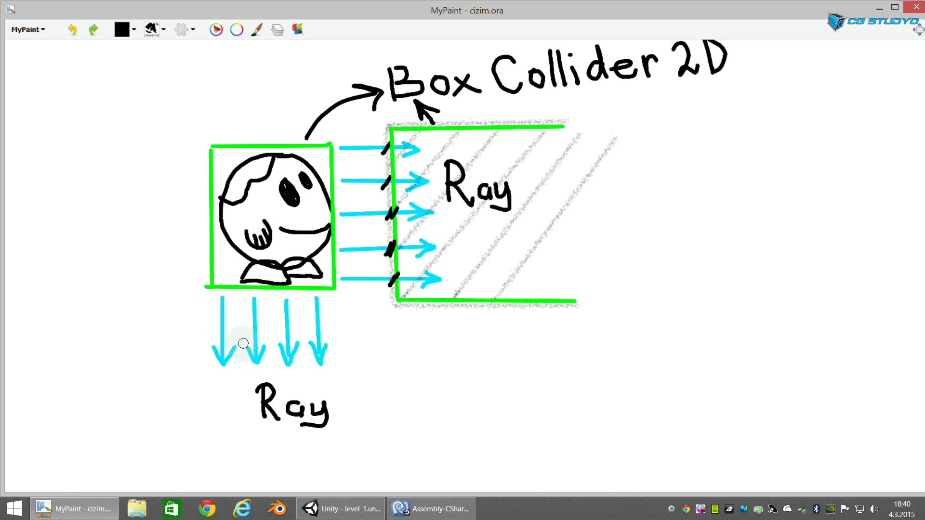
middle_click_drag(225, 322, 922, 10)
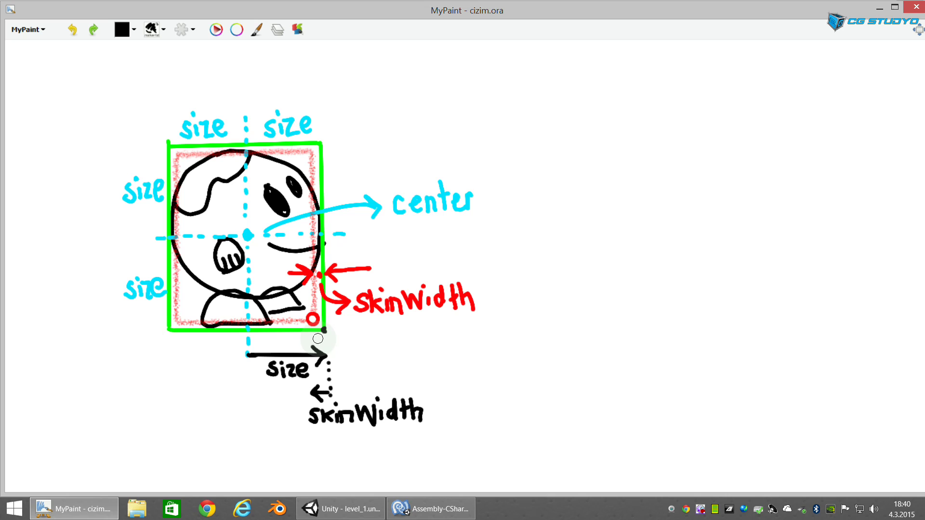
left_click(424, 516)
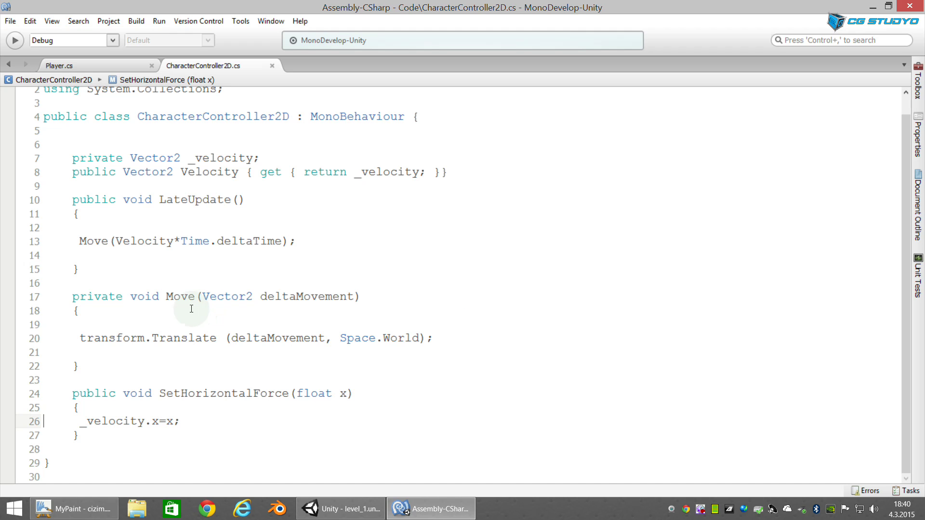
Step: Insert a CalculateRayOrigins() call at the top of the Move method
left_click(87, 312)
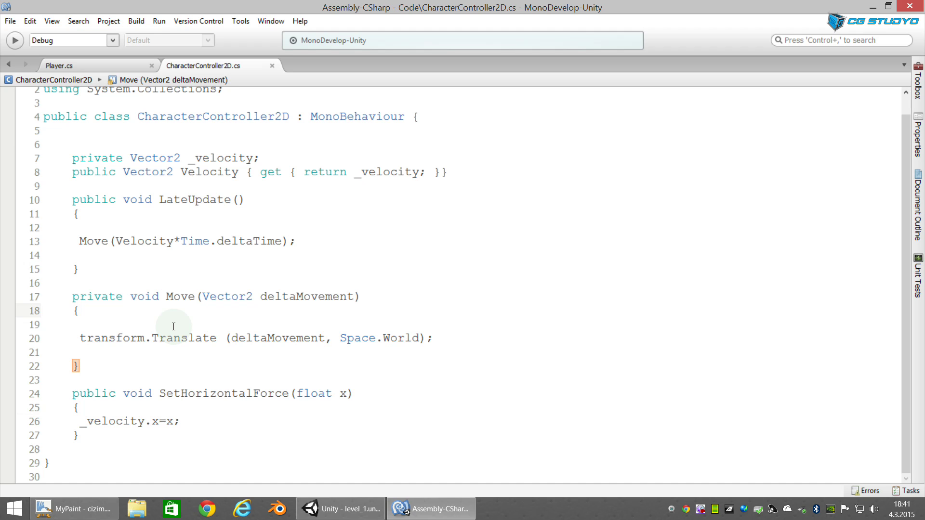
key("Return")
key("Return")
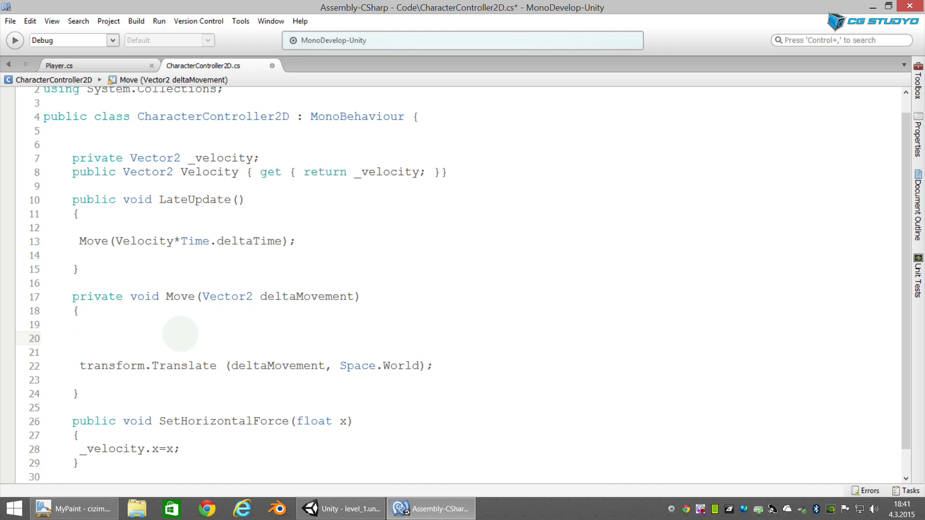
type("CalculateRayOrigi")
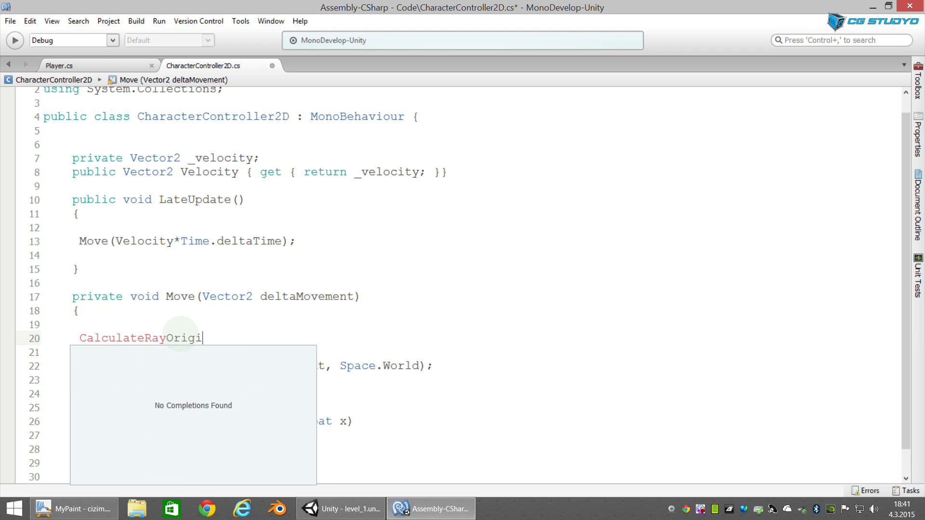
type("ns();")
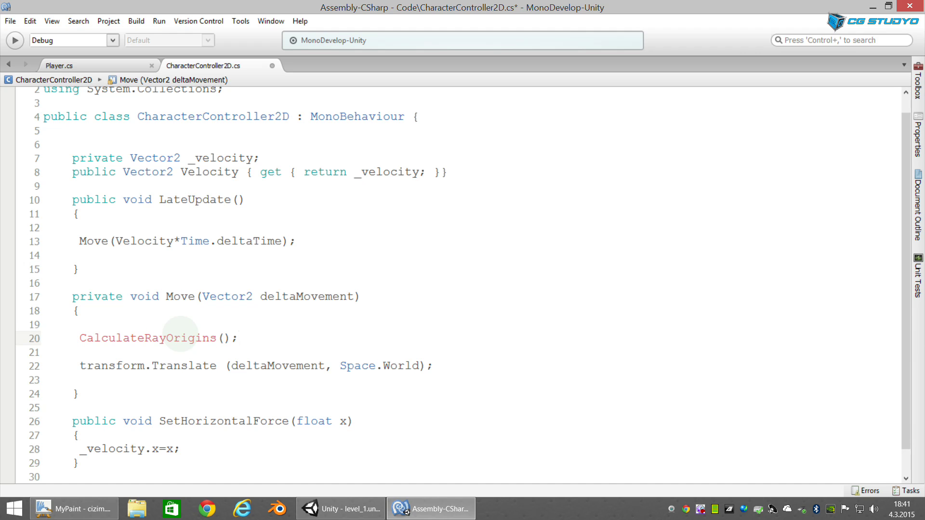
key("Down")
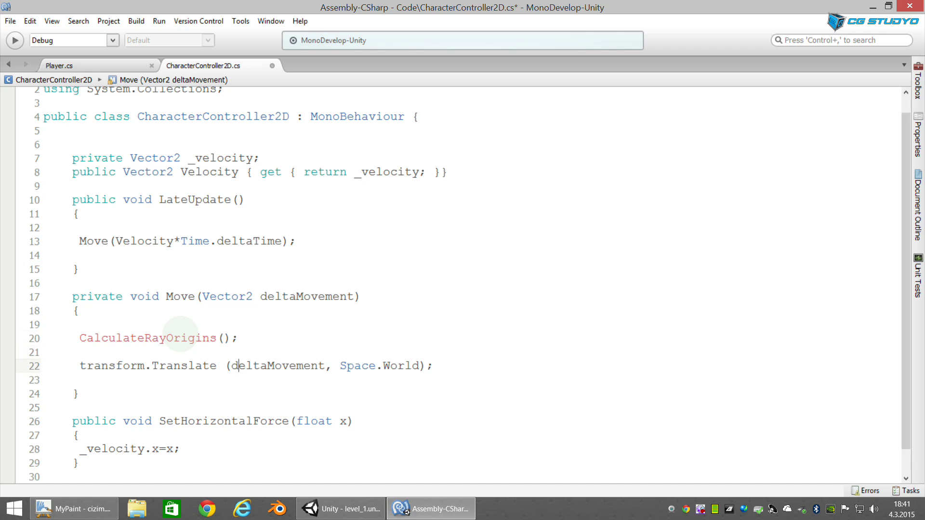
Step: Add an empty private void CalculateRayOrigins() method after Move, then view the MyPaint diagram
left_click(80, 394)
key("Down")
key("Down")
key("Down")
key("Down")
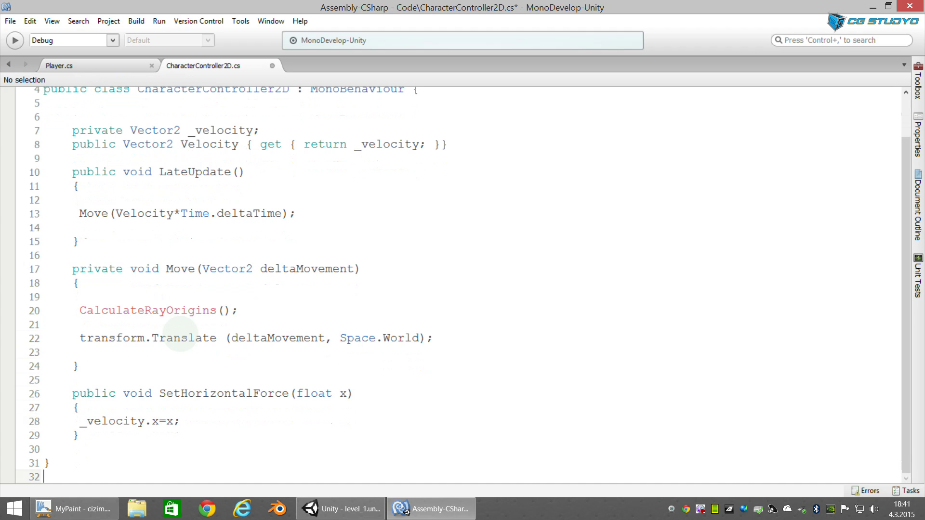
key("Up")
key("Up")
key("Up")
key("Up")
key("Up")
key("Up")
key("Up")
key("Return")
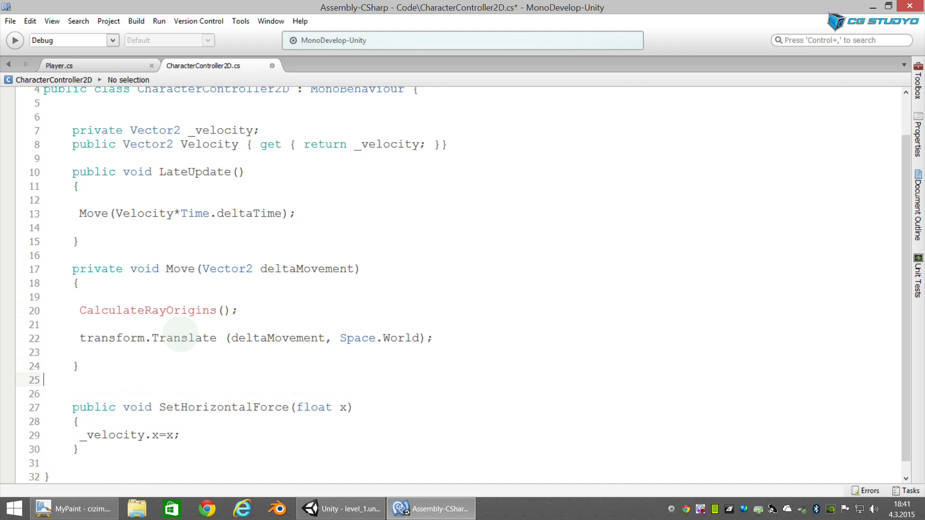
key("Return")
type("voi")
key("BackSpace")
key("BackSpace")
key("BackSpace")
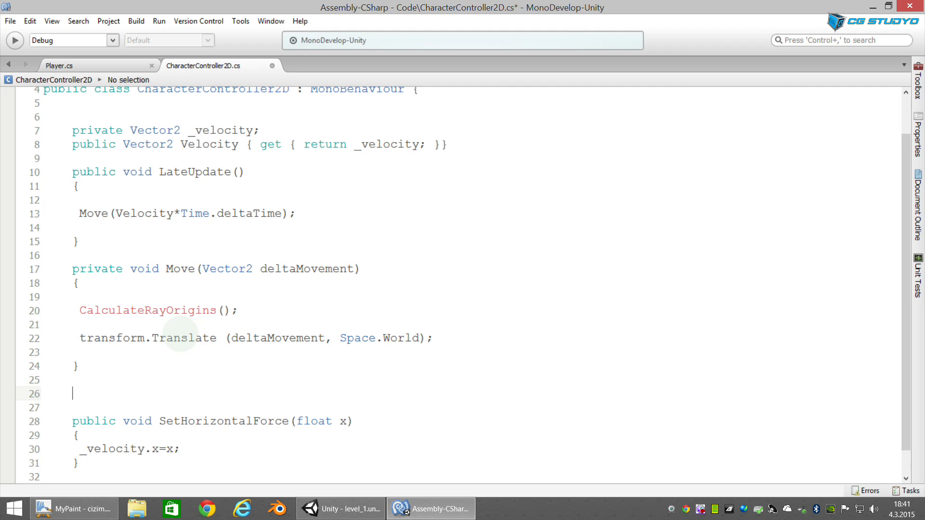
type("private voi")
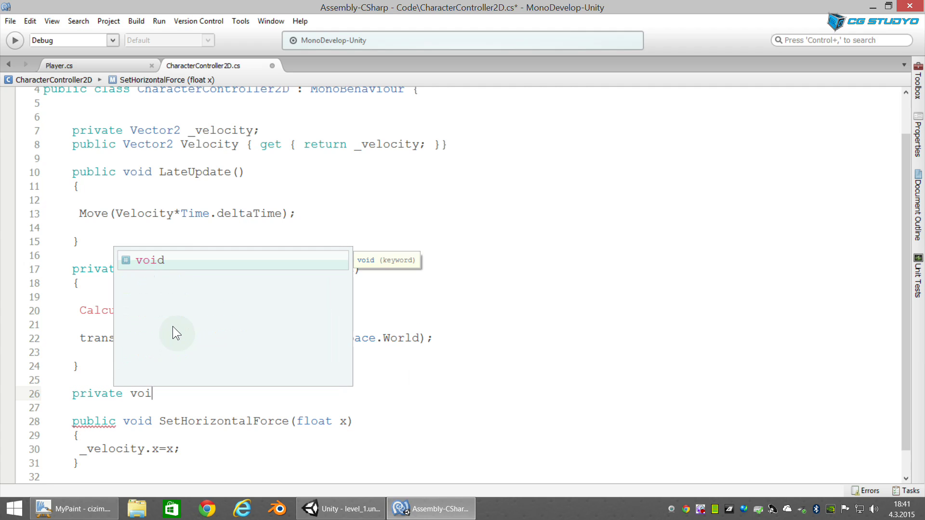
type("d Calculate")
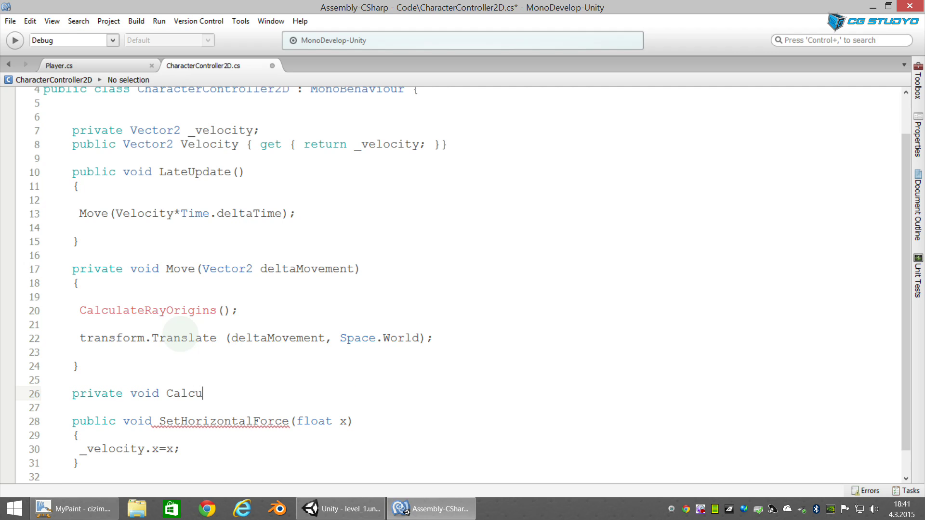
type("RayOrigins() {")
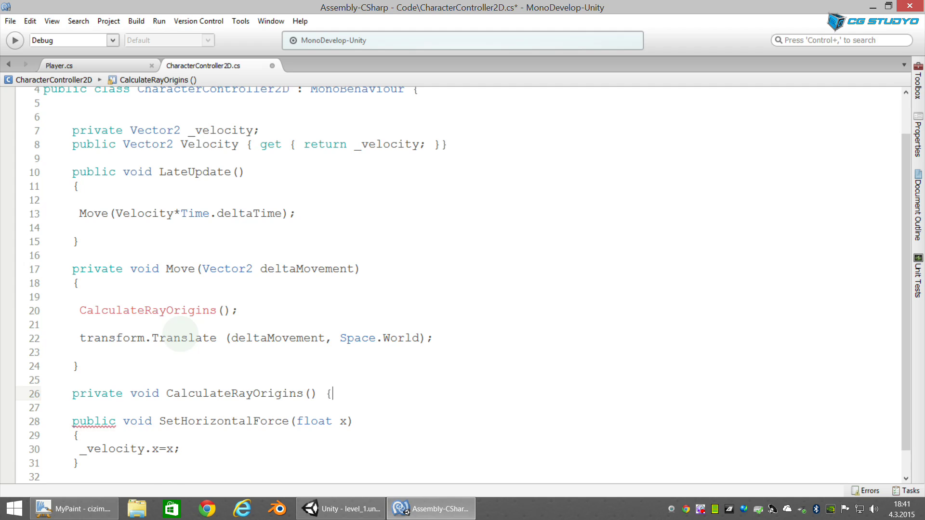
key("Return")
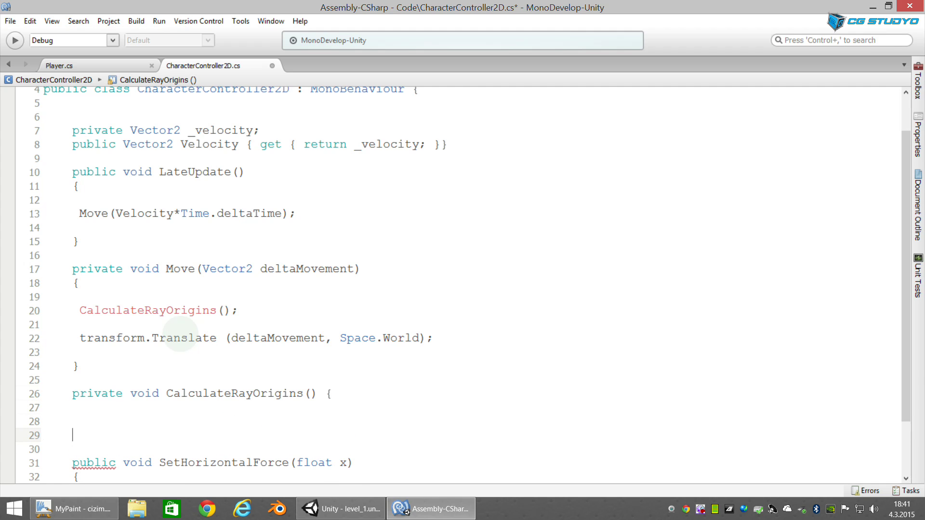
key("Up")
key("Up")
key("Return")
key("Return")
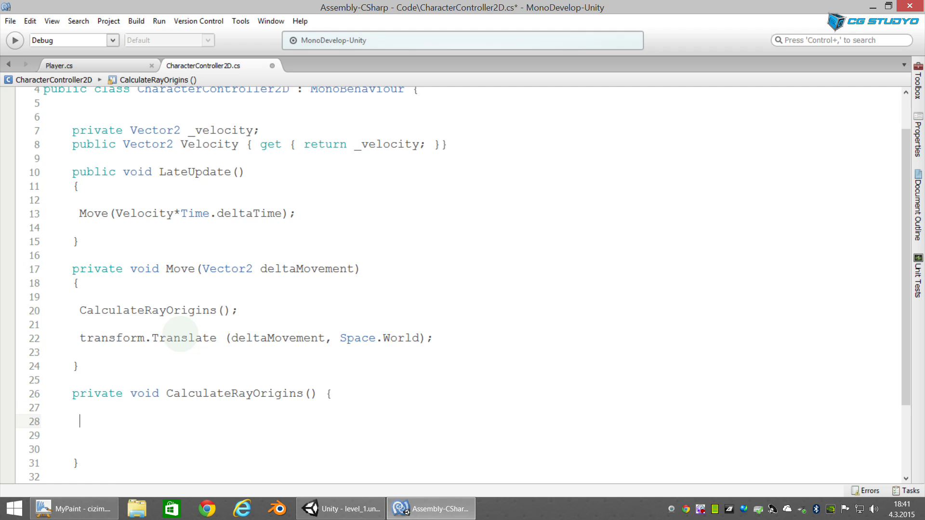
left_click(73, 508)
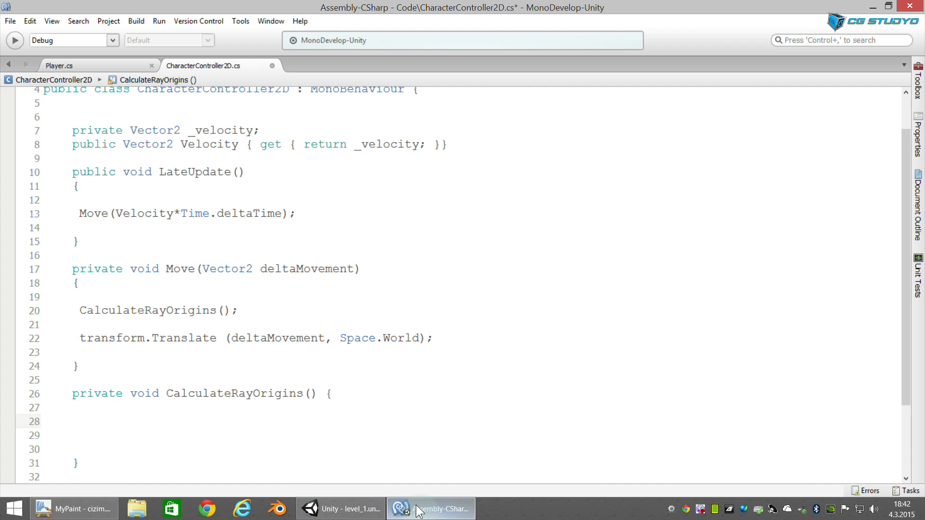
left_click(73, 509)
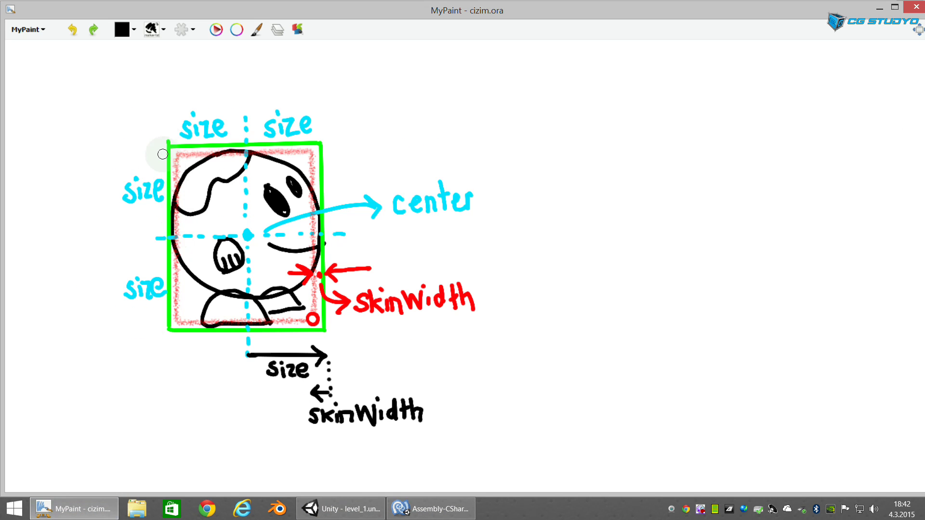
Step: Add a Box Collider 2D to the Player from the Physics 2D components
left_click(340, 509)
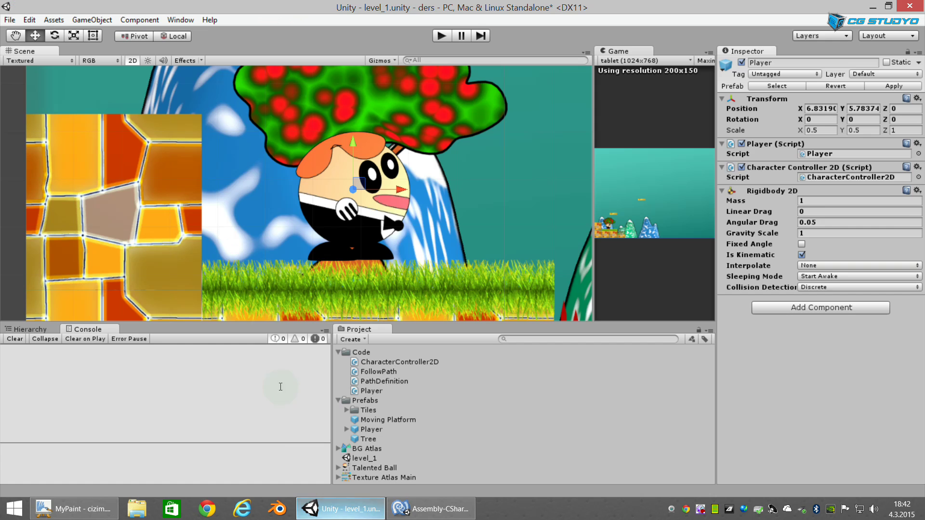
scroll(319, 232, "up", 1)
middle_click_drag(427, 224, 417, 222)
left_click(318, 227)
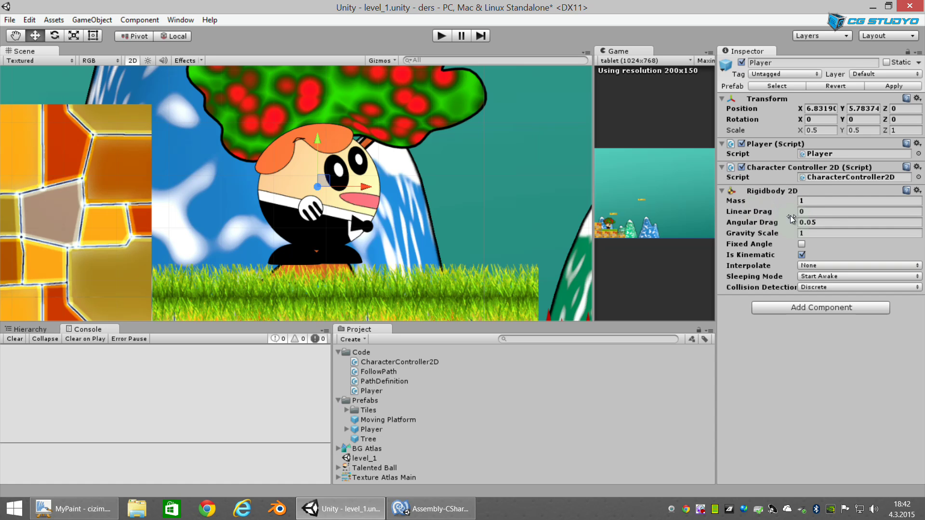
left_click(812, 309)
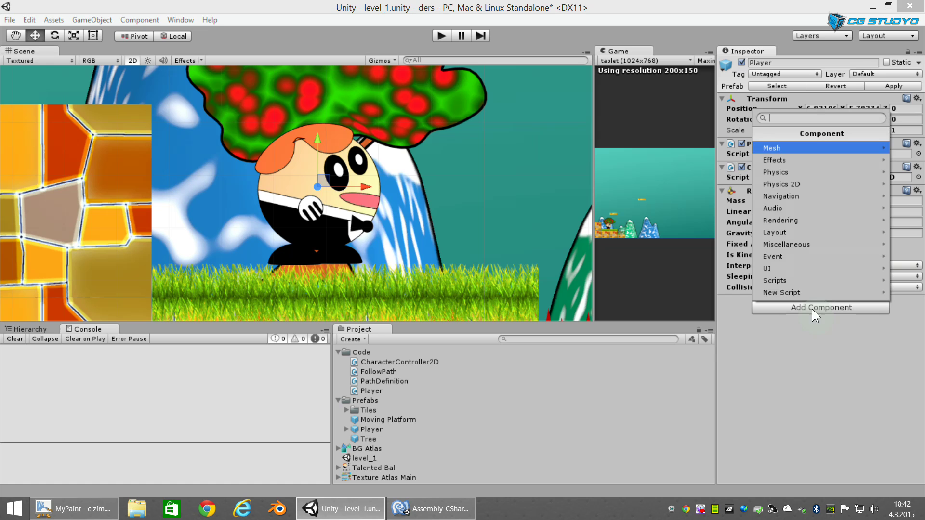
left_click(799, 187)
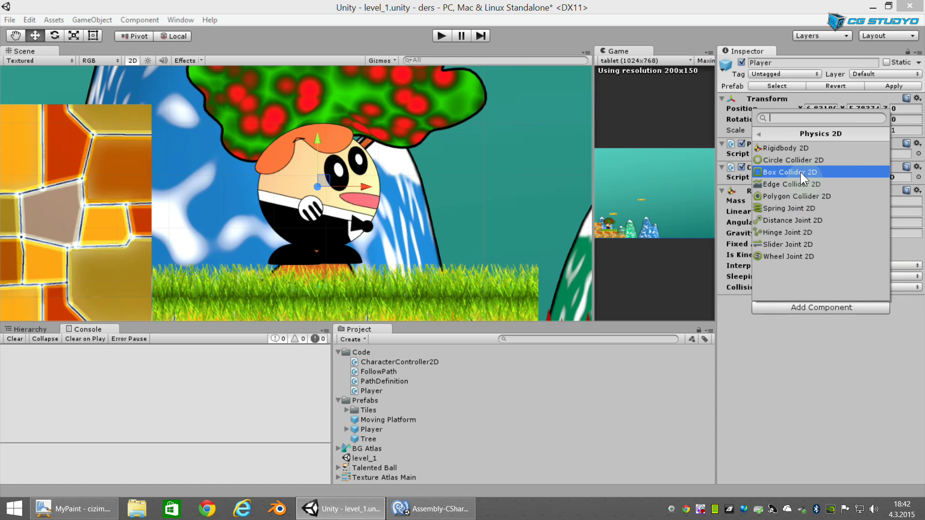
left_click(800, 172)
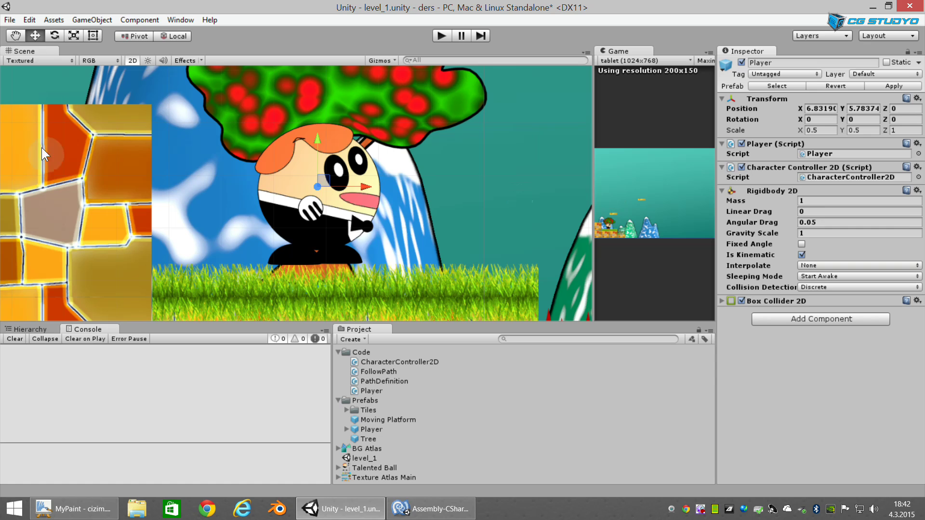
Step: Expand the new Box Collider 2D settings and zoom the Scene view on the character
left_click(721, 300)
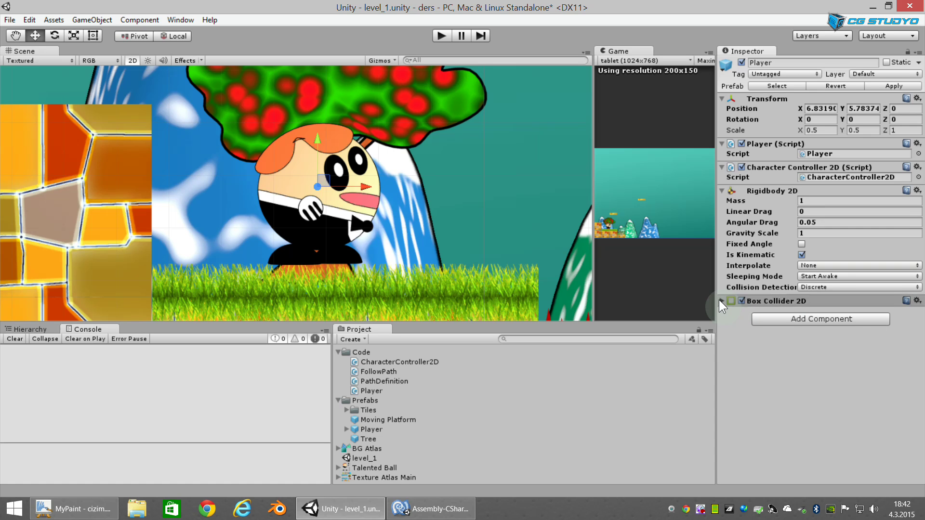
left_click(803, 348)
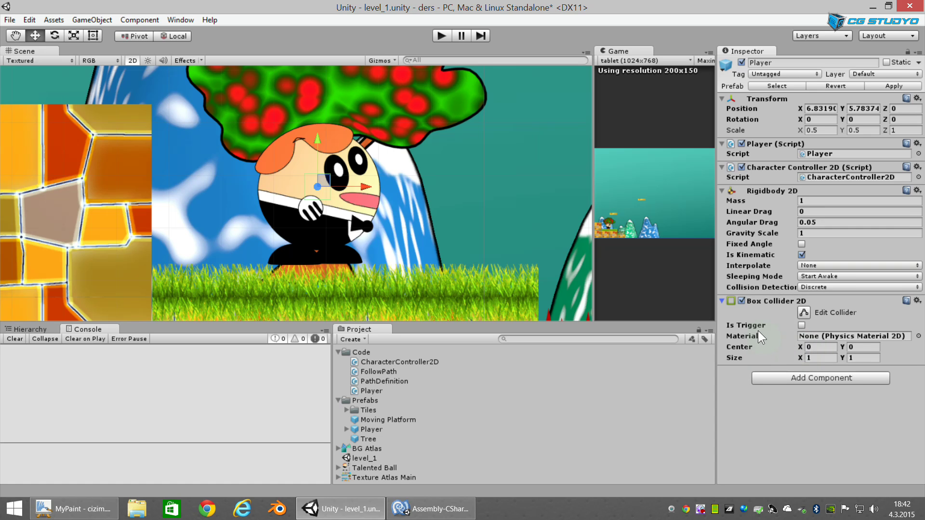
scroll(346, 227, "up", 1)
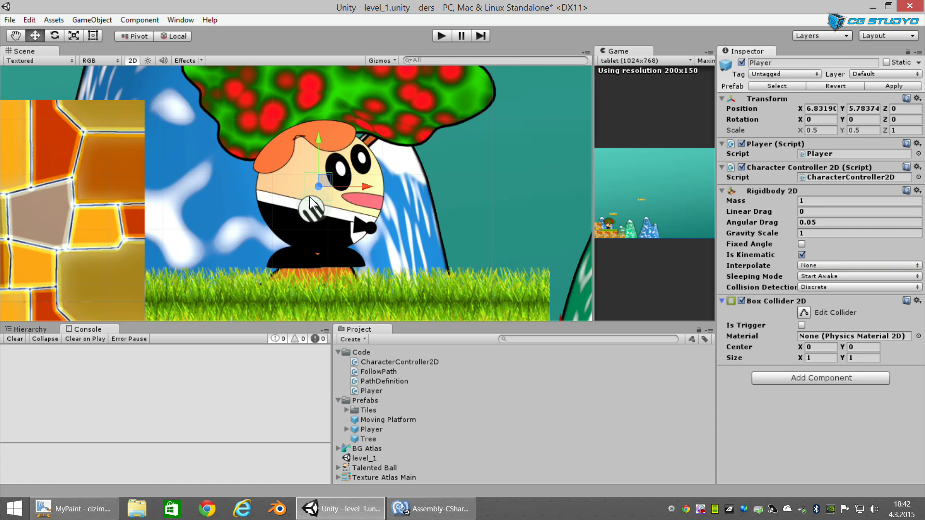
scroll(304, 180, "up", 1)
scroll(303, 179, "up", 1)
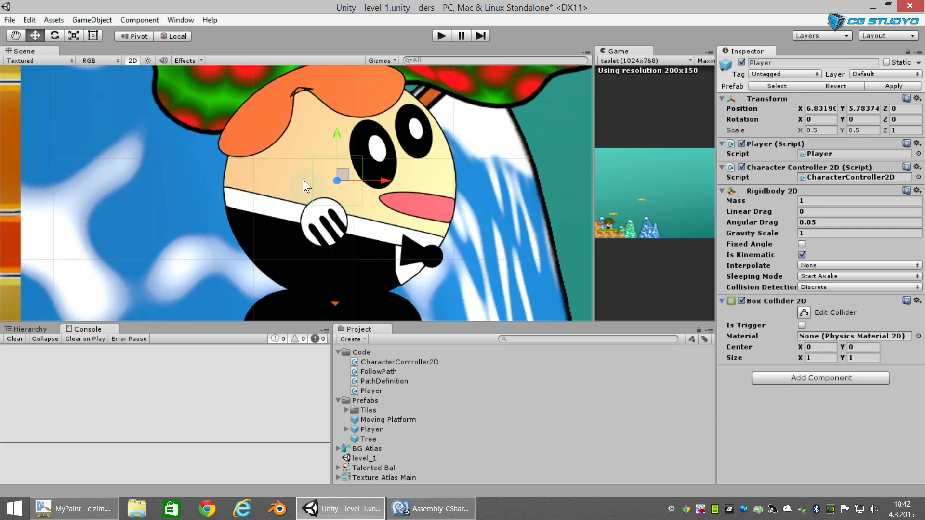
scroll(303, 180, "up", 1)
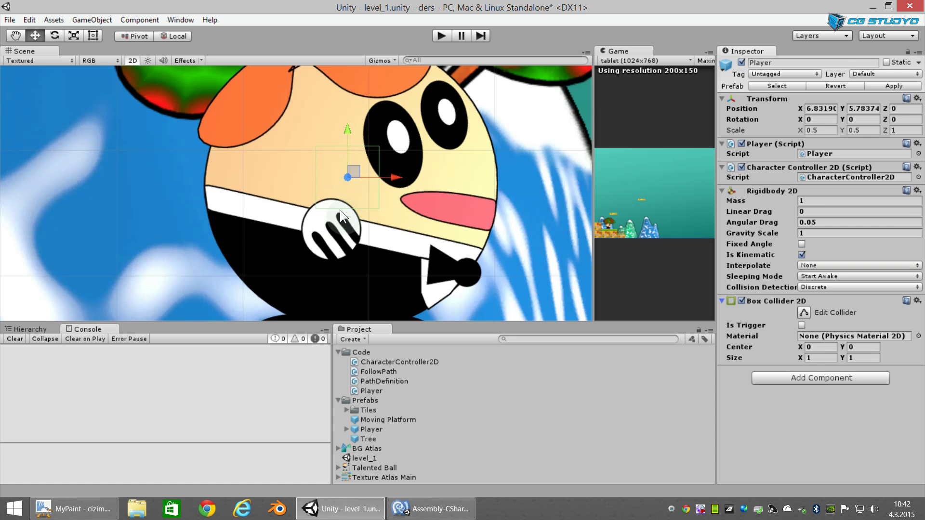
scroll(369, 159, "down", 2)
scroll(365, 174, "down", 1)
scroll(332, 170, "down", 1)
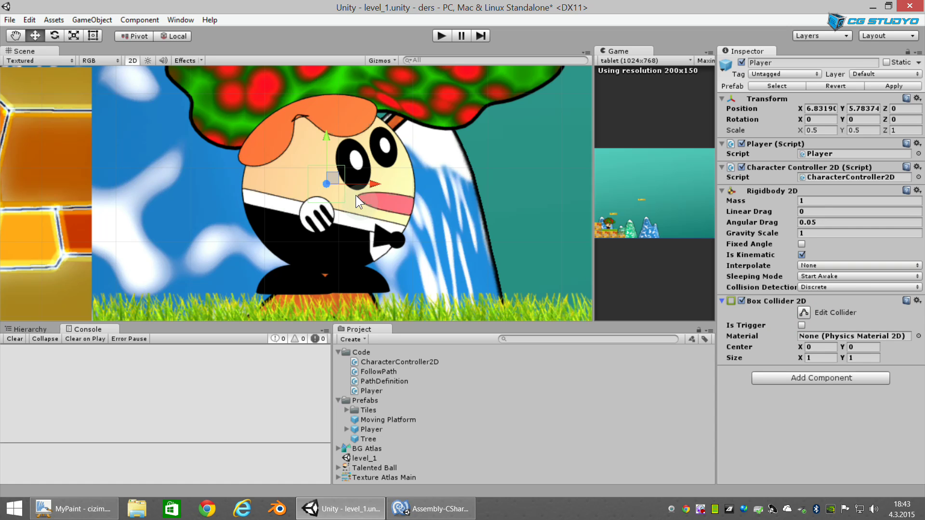
Step: Drag the collider edges to enclose the whole character, about 4.79 by 5.45 units
left_click(804, 314)
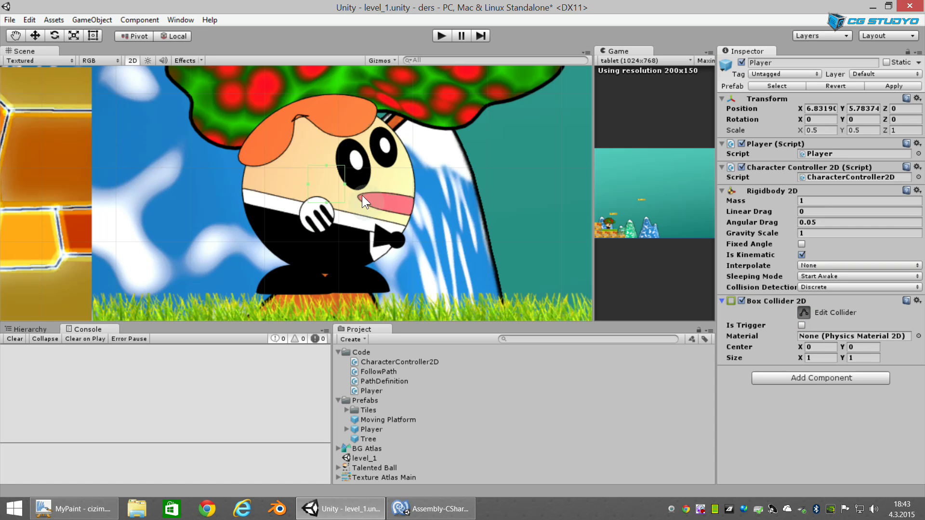
scroll(362, 195, "up", 2)
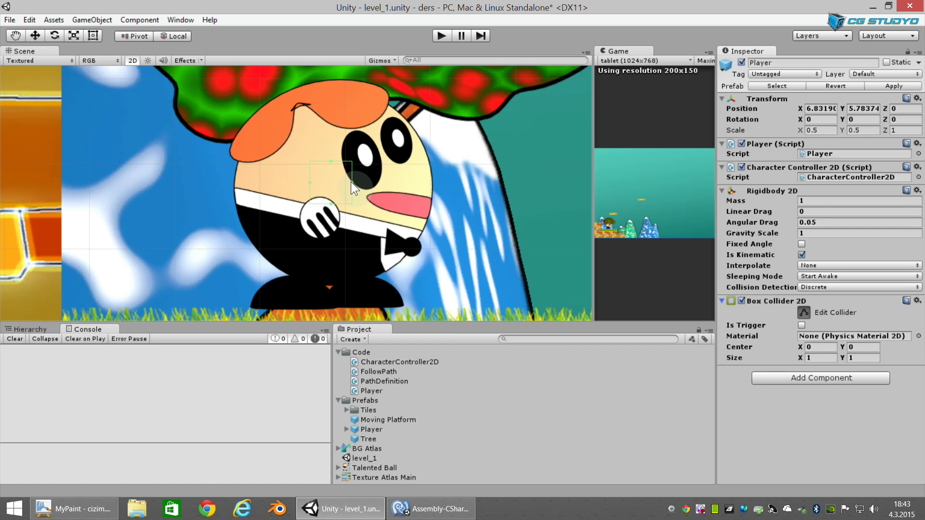
left_click_drag(352, 182, 432, 189)
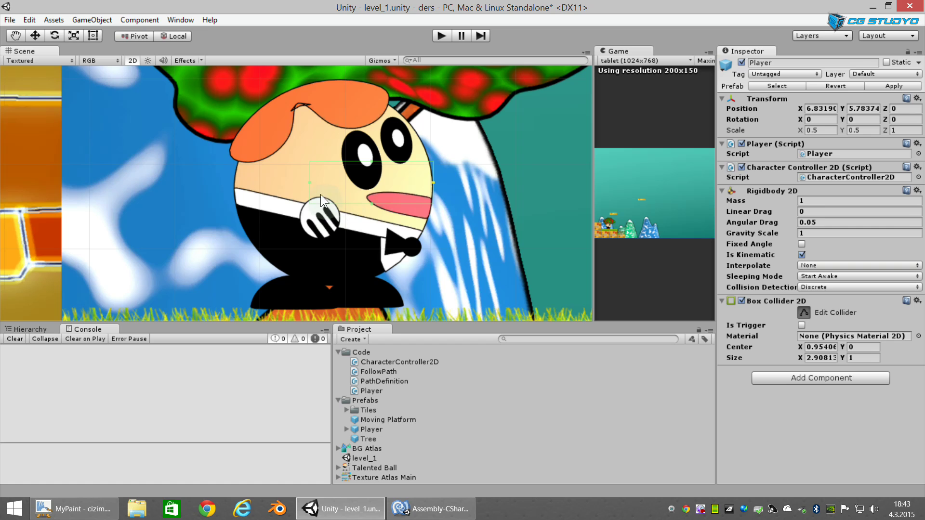
left_click_drag(305, 181, 229, 185)
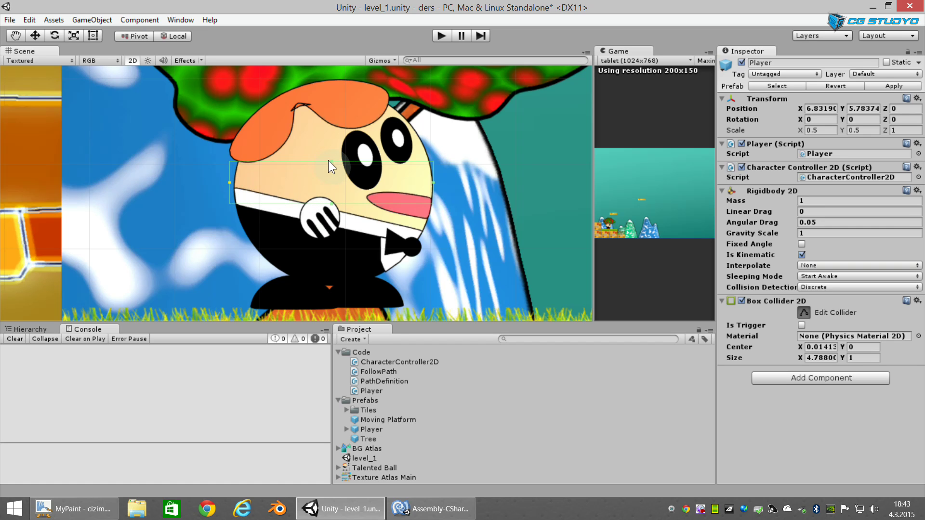
left_click_drag(331, 161, 325, 76)
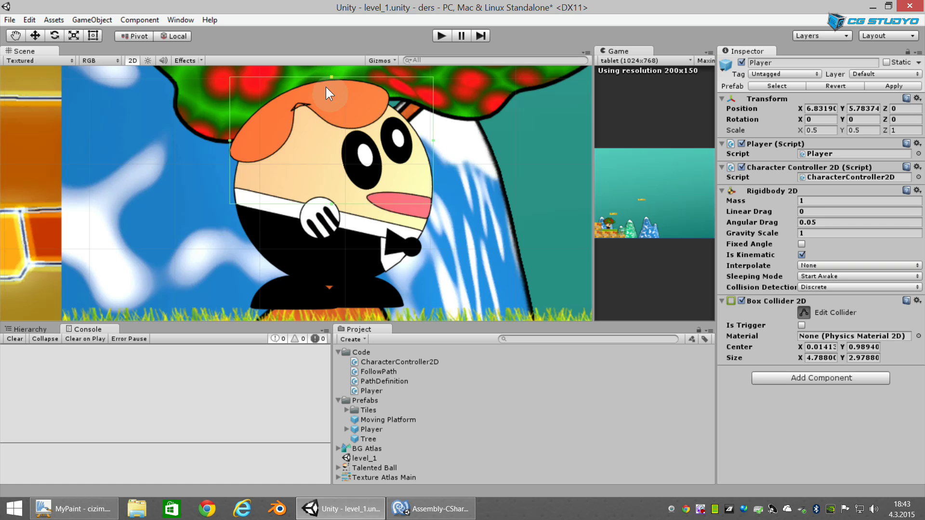
left_click_drag(331, 203, 323, 309)
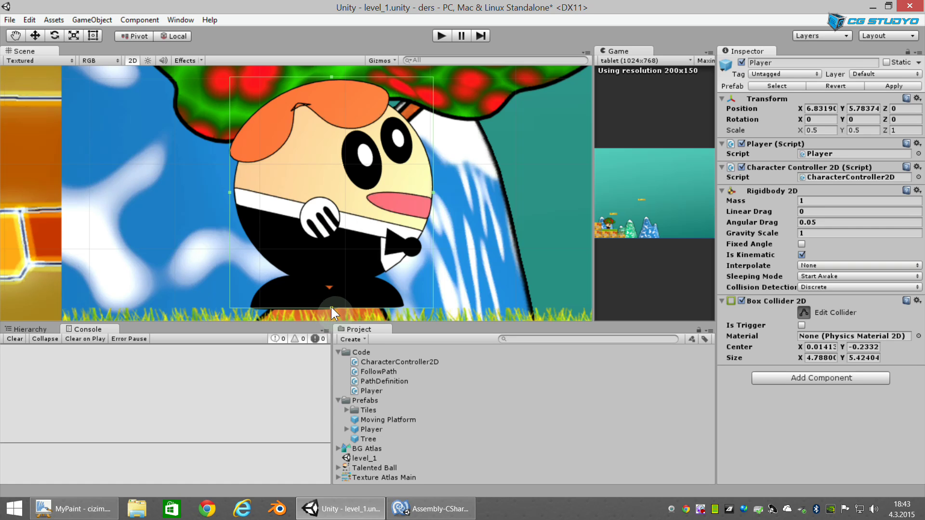
left_click_drag(332, 307, 331, 308)
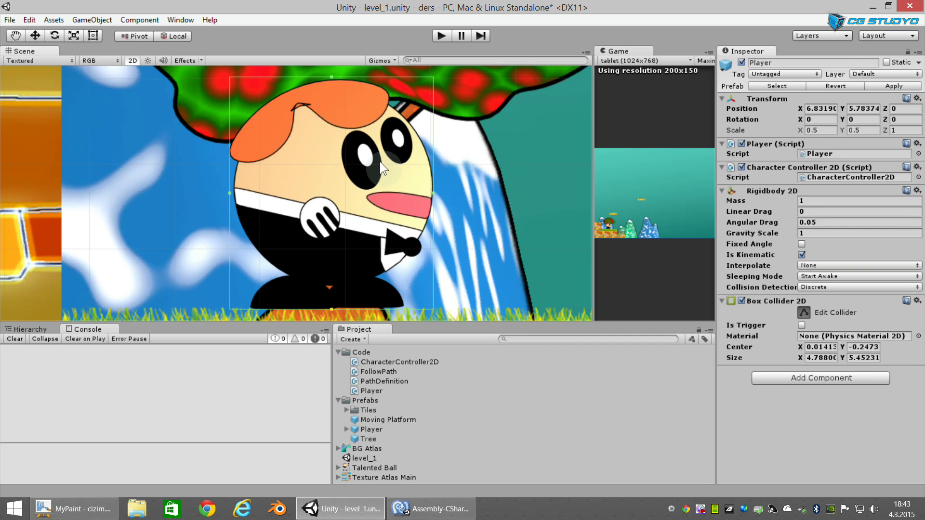
left_click(803, 313)
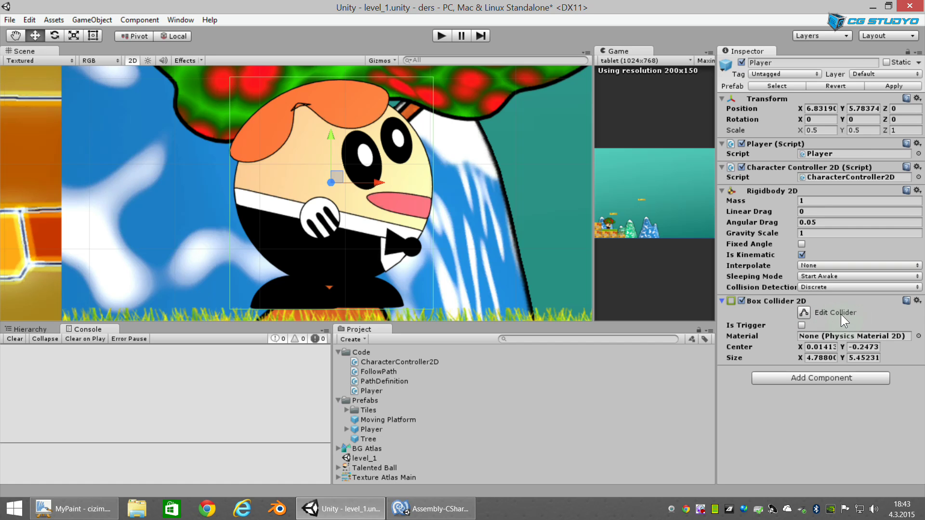
left_click(658, 280)
Step: Glance at the MyPaint collider diagram, then return to CharacterController2D.cs in MonoDevelop
left_click(73, 509)
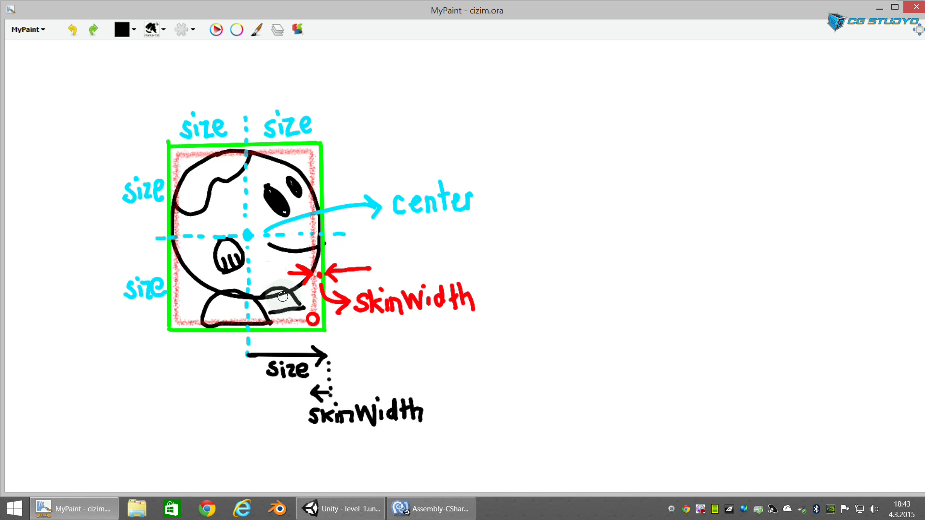
left_click(435, 511)
mouse_move(352, 508)
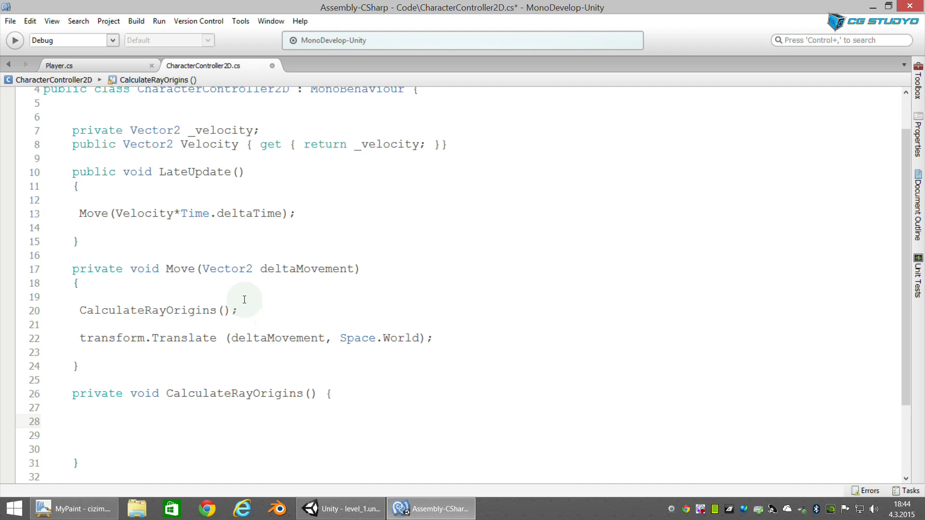
Step: Declare a private BoxCollider2D _boxCollider field on a new line after line 8
scroll(246, 284, "up", 1)
left_click(465, 189)
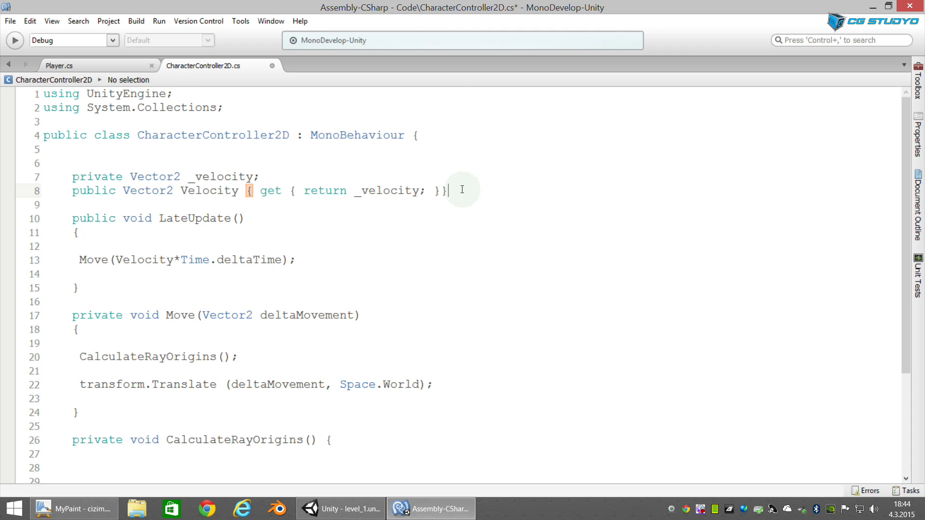
key("Return")
type("private ")
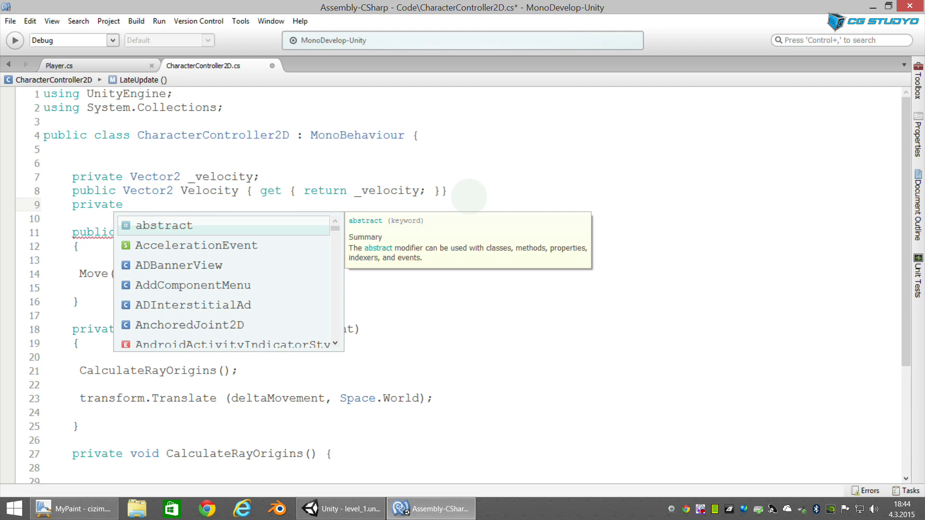
type("Box")
key("Down")
key("Return")
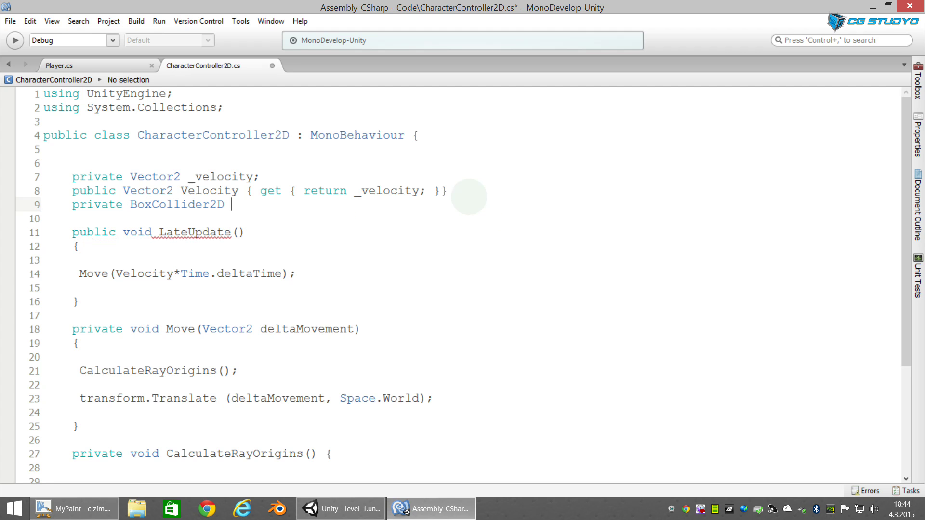
type("_boxCollider;")
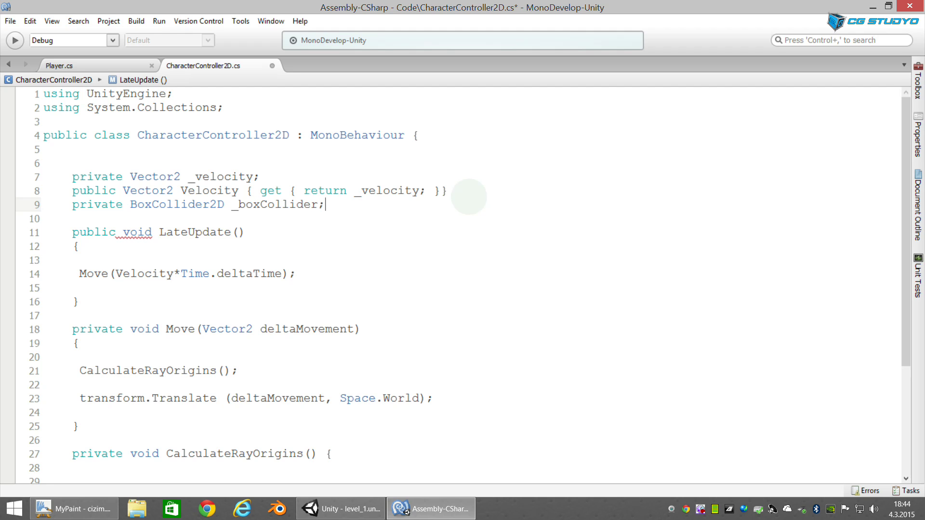
Step: Start a new 'void' declaration on a fresh line below the _boxCollider field
left_click_drag(72, 205, 326, 205)
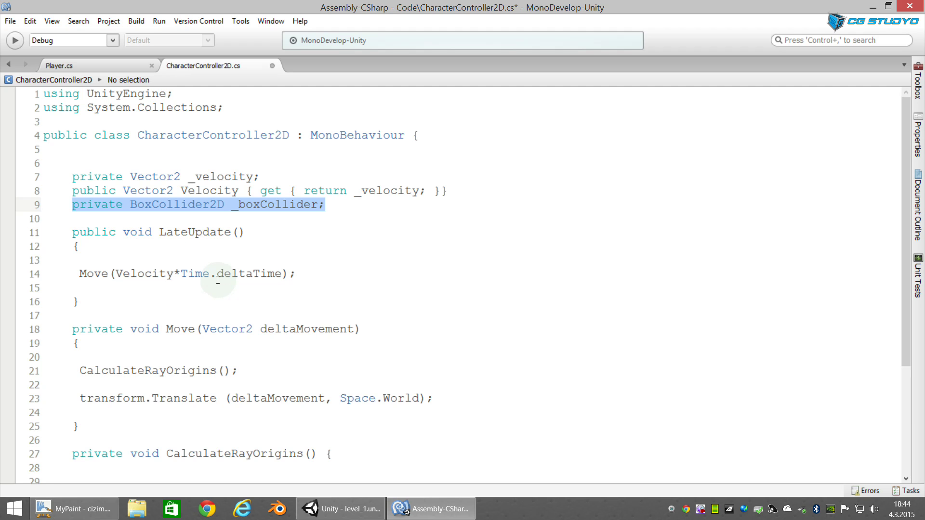
left_click(338, 211)
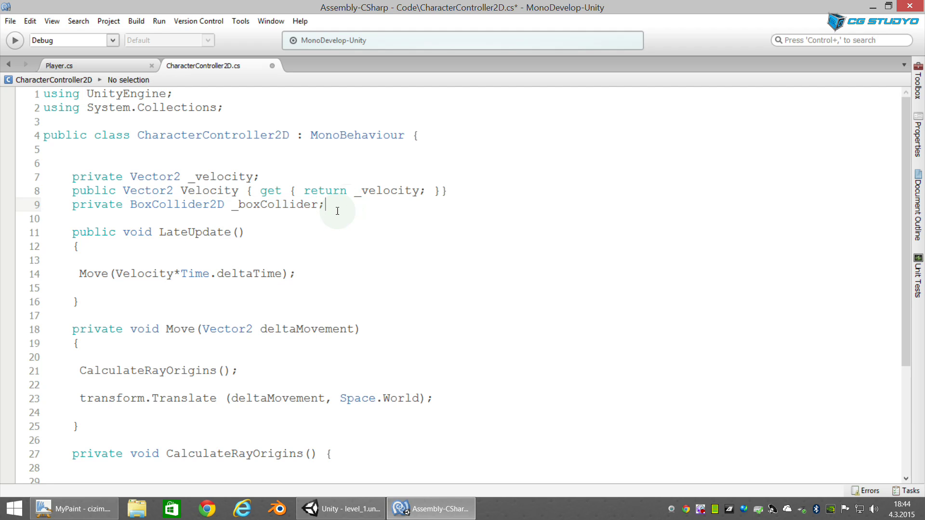
key("Return")
key("Return")
type("void")
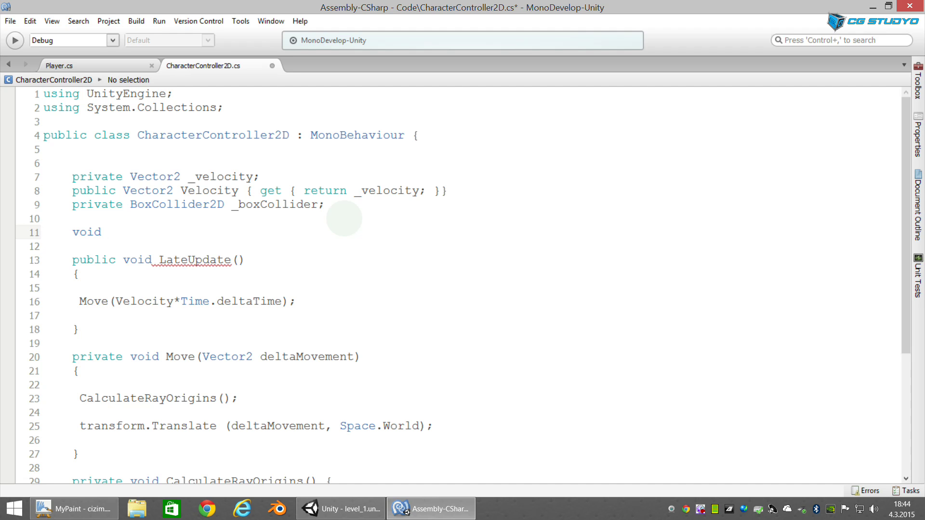
Step: Replace 'void' with an empty public void Awake() { } method
key("BackSpace")
key("BackSpace")
key("BackSpace")
key("BackSpace")
type("public vo")
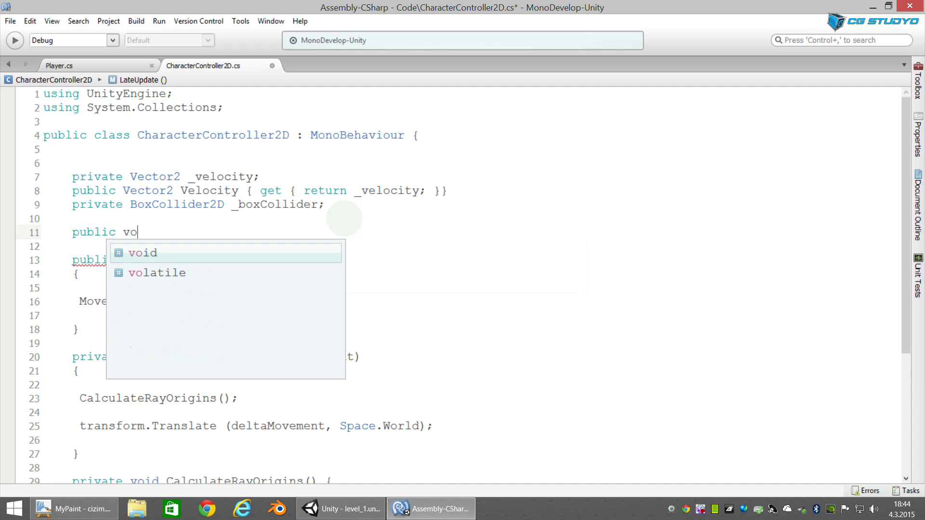
type("id Awake() ")
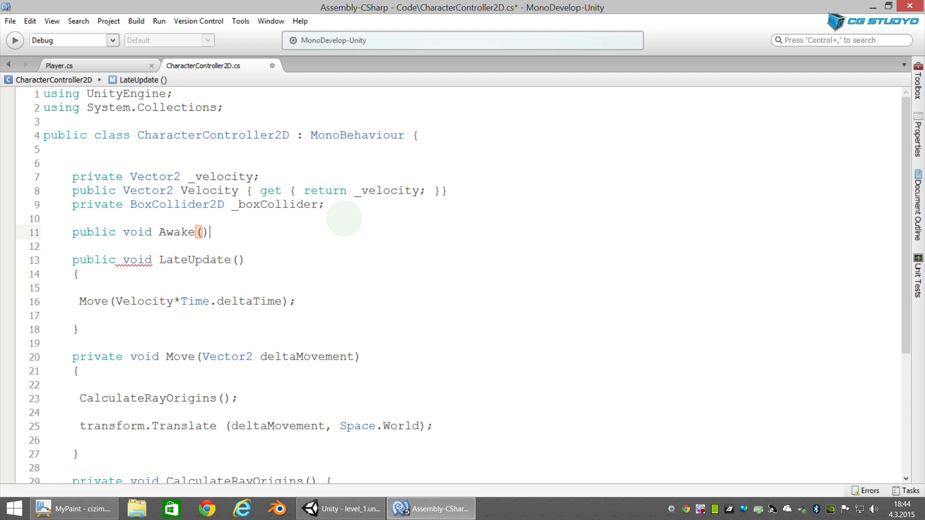
type("{")
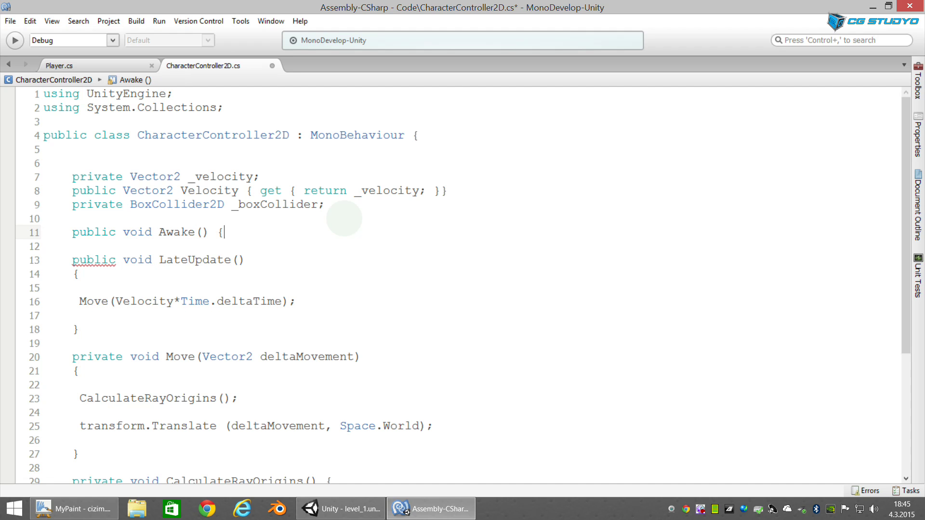
key("Return")
key("Return")
key("Return")
type("}")
key("Up")
key("Up")
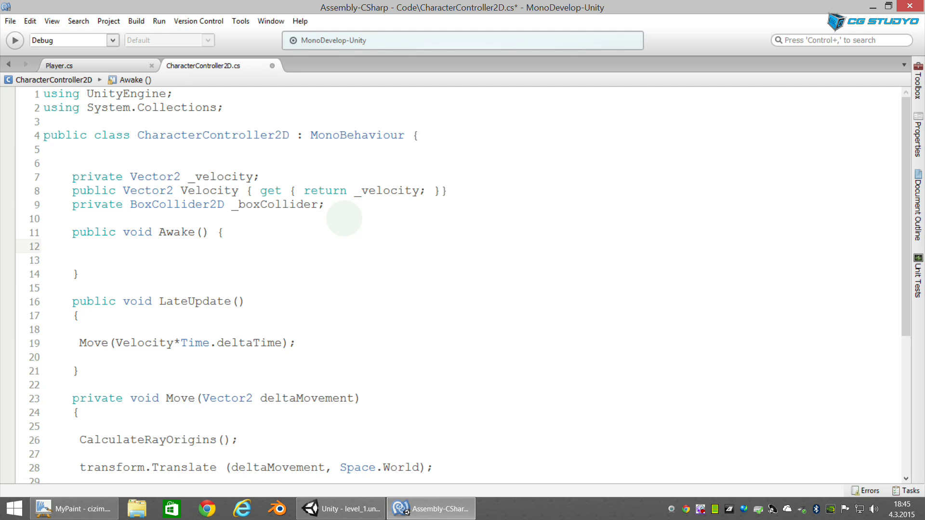
Step: Inside Awake, write _boxCollider=GetComponent<BoxCollider2D>(); using autocomplete
type("_box")
key("Return")
type("=")
type("Get")
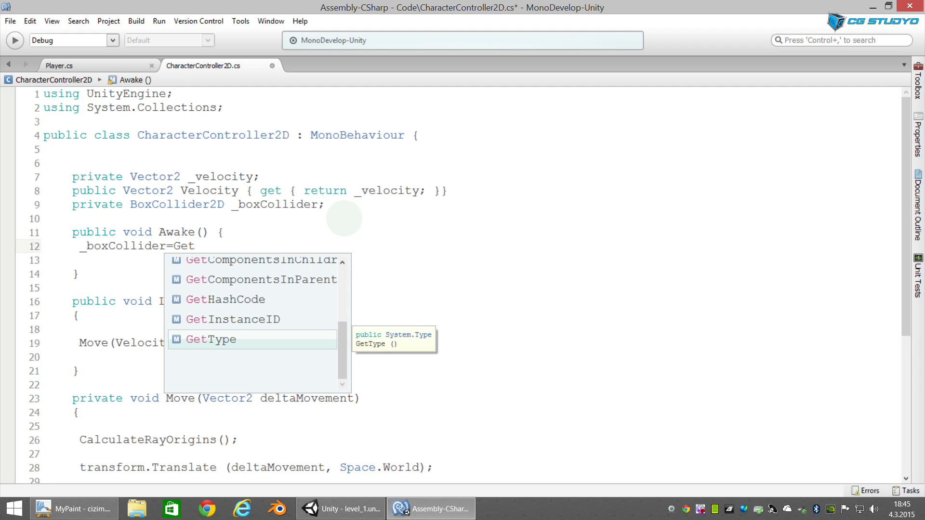
type("Co")
key("Return")
type("<")
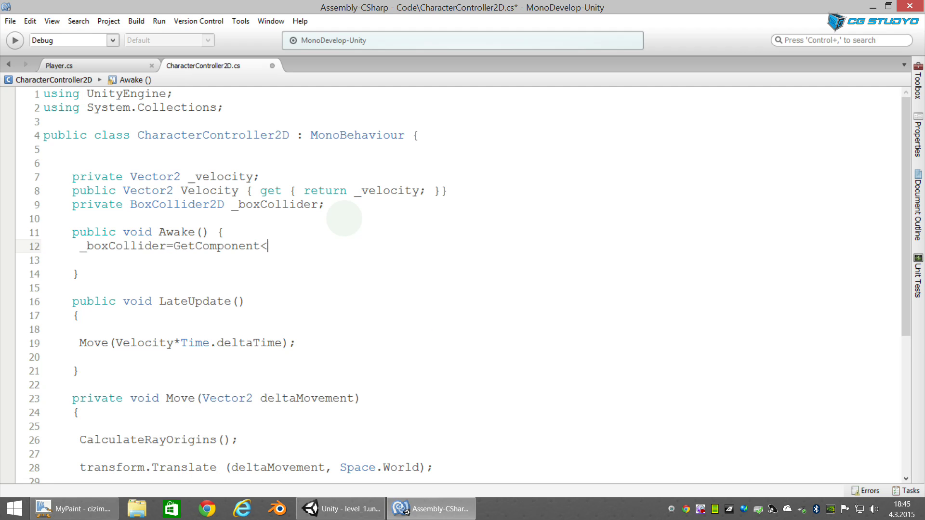
type("Bo")
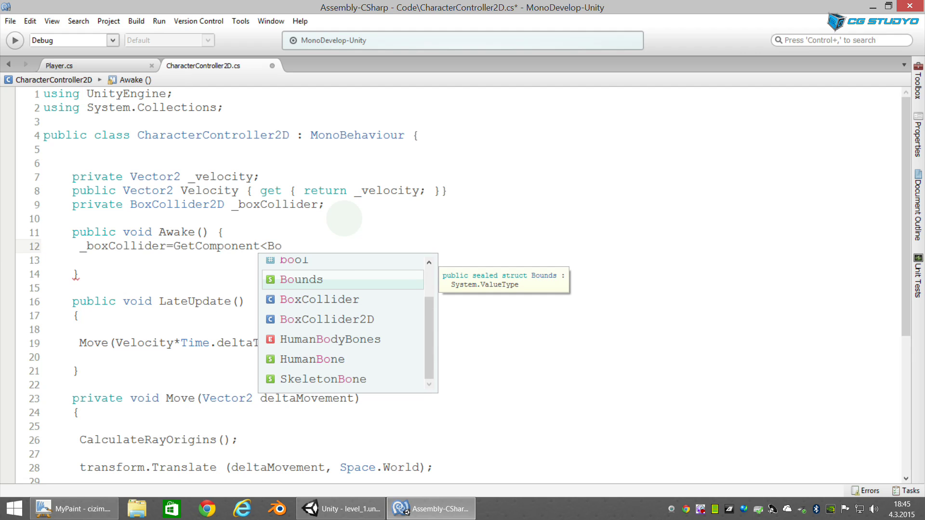
type("x")
key("Return")
type(">();")
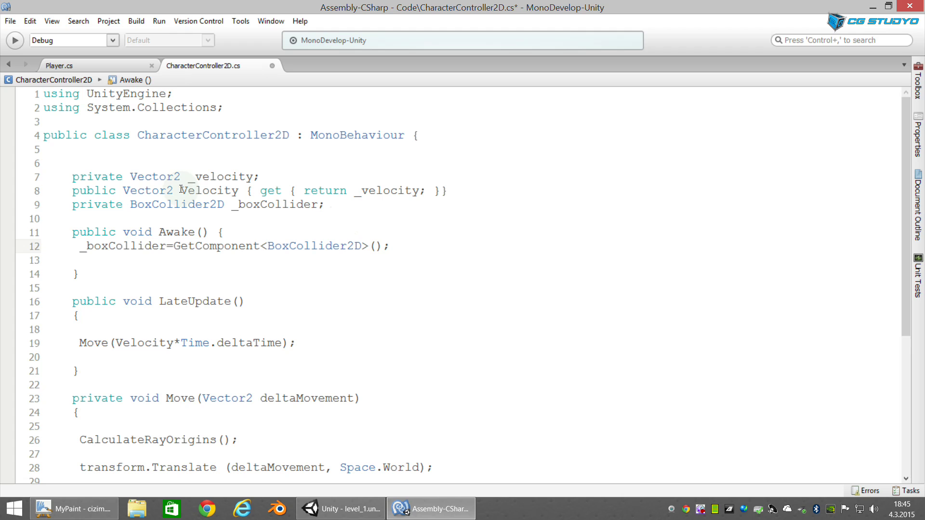
left_click_drag(78, 248, 170, 248)
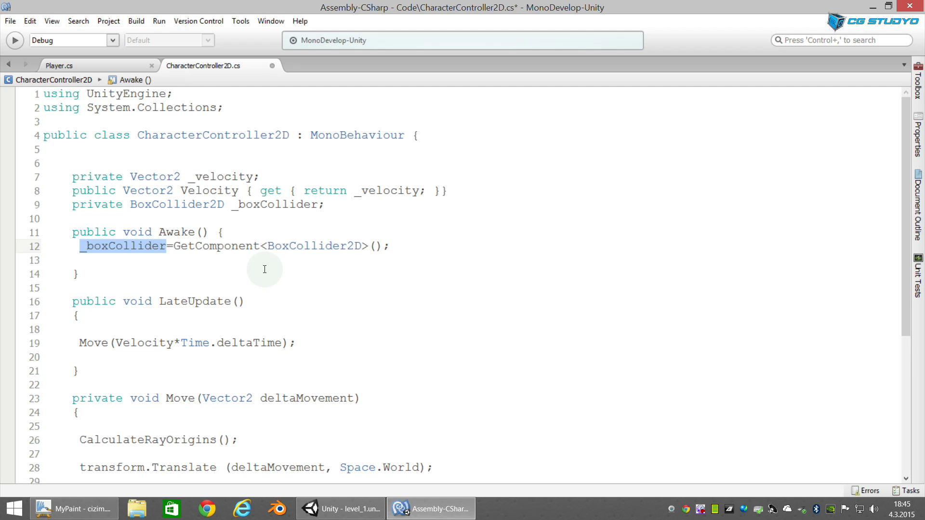
Step: In Unity, set the Player's Transform Scale X and Y to 1
left_click(342, 509)
scroll(320, 196, "up", 2)
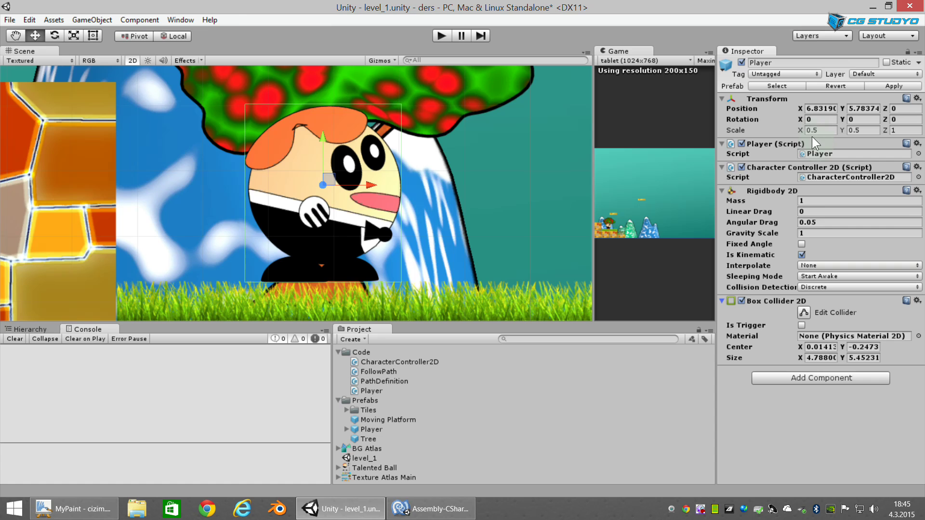
scroll(372, 222, "down", 2)
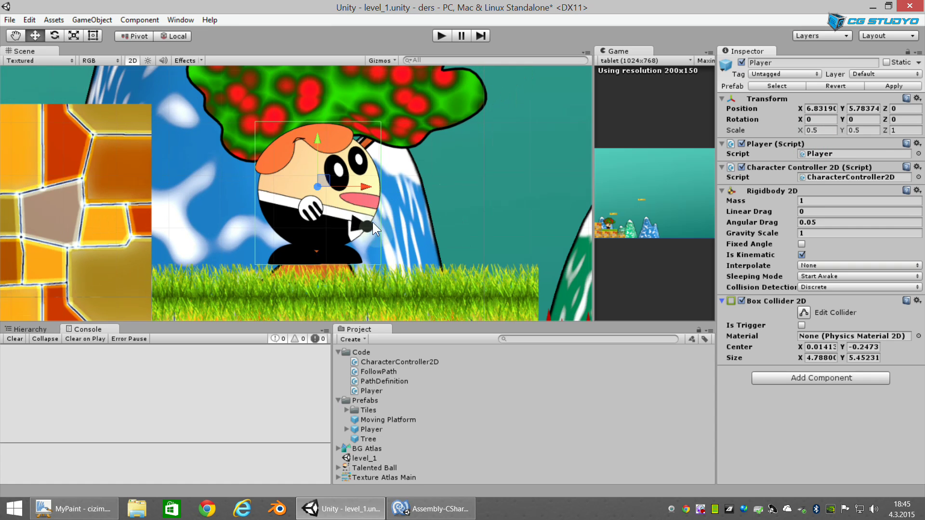
left_click(821, 131)
type("1")
left_click(863, 130)
type("1")
Step: Return the Player's Transform Scale X and Y to 0.5
scroll(404, 204, "up", 2)
scroll(390, 212, "down", 3)
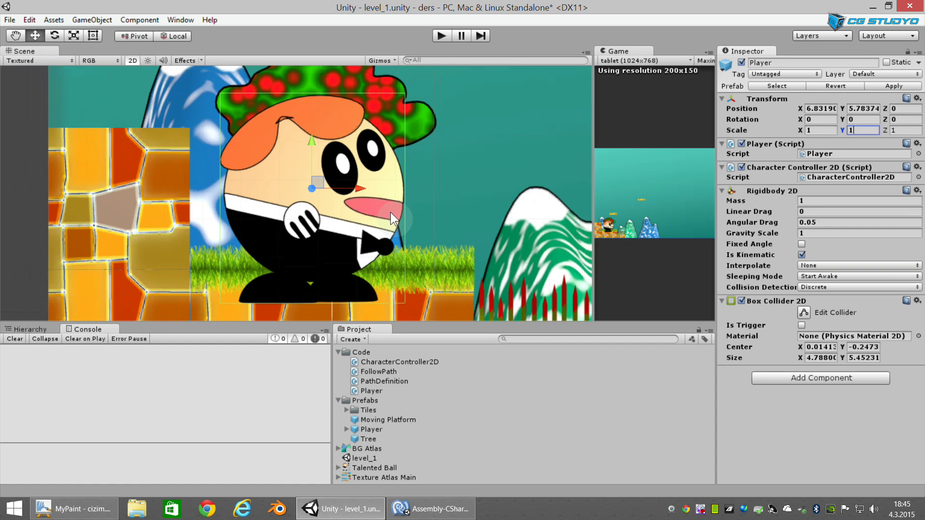
scroll(389, 210, "down", 3)
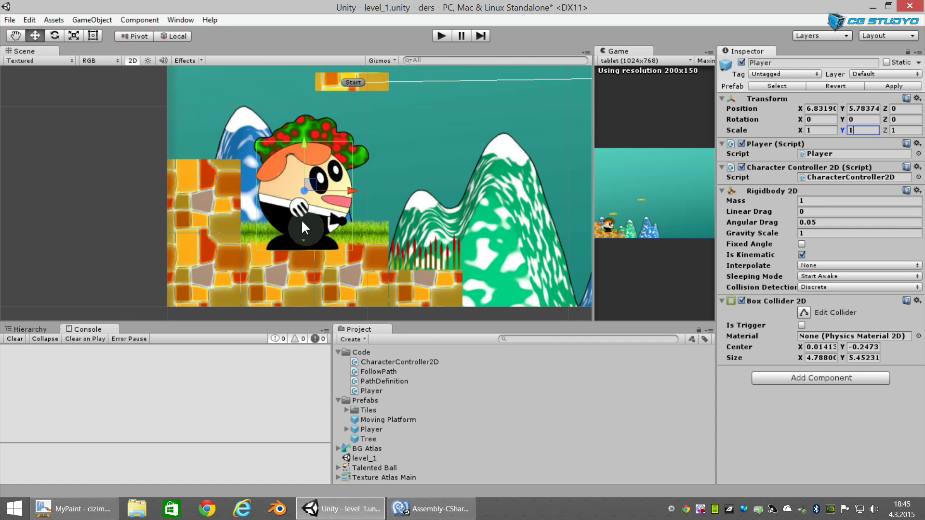
scroll(302, 219, "up", 2)
left_click(791, 131)
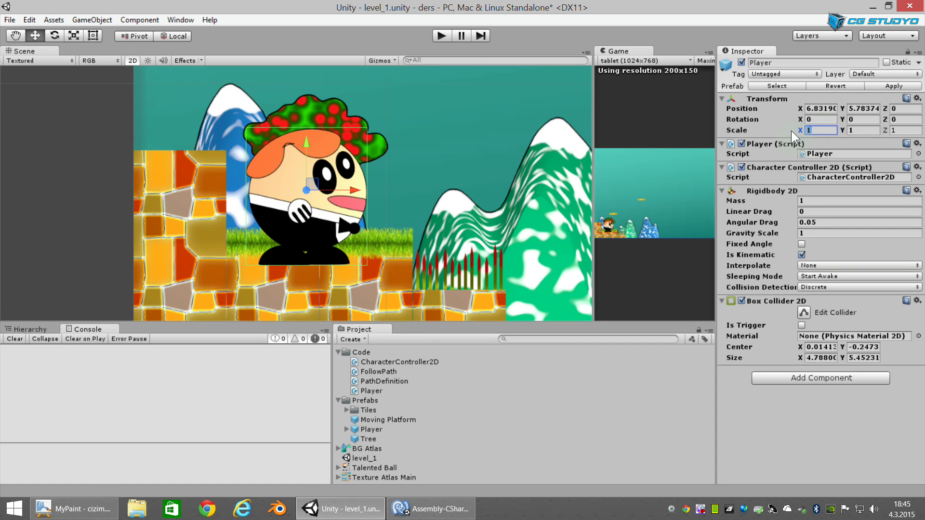
type("0.5")
key("Tab")
type("0.5")
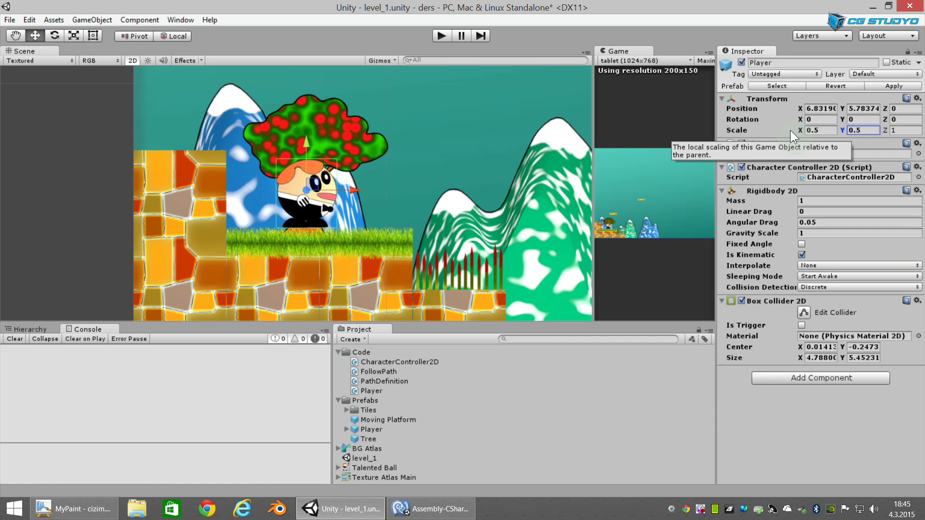
scroll(282, 210, "up", 2)
scroll(282, 209, "up", 1)
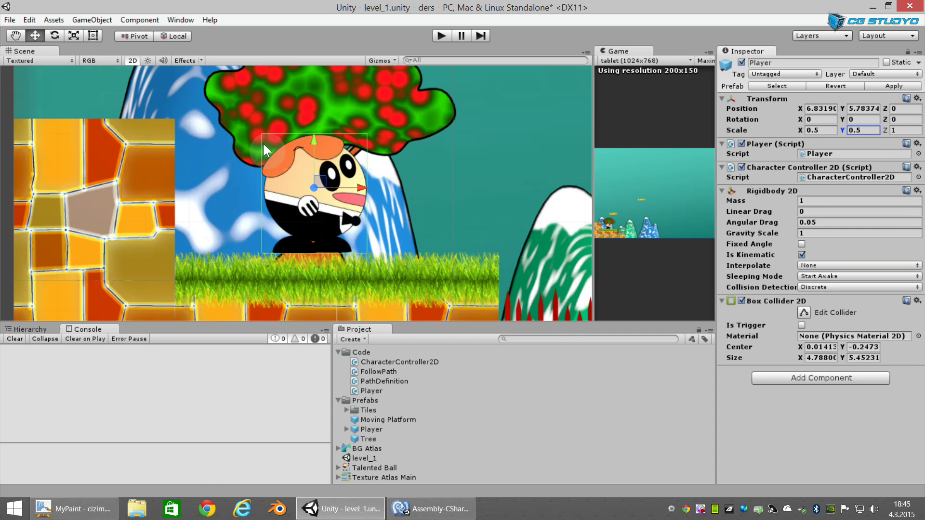
scroll(336, 189, "up", 2)
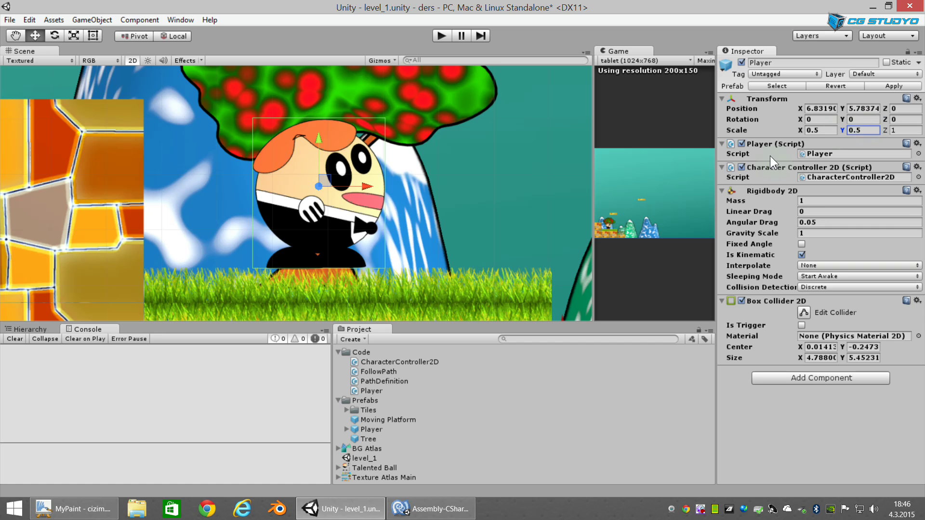
Step: Back in MonoDevelop, add a private Vector3 _localSize field below _boxCollider
left_click(439, 511)
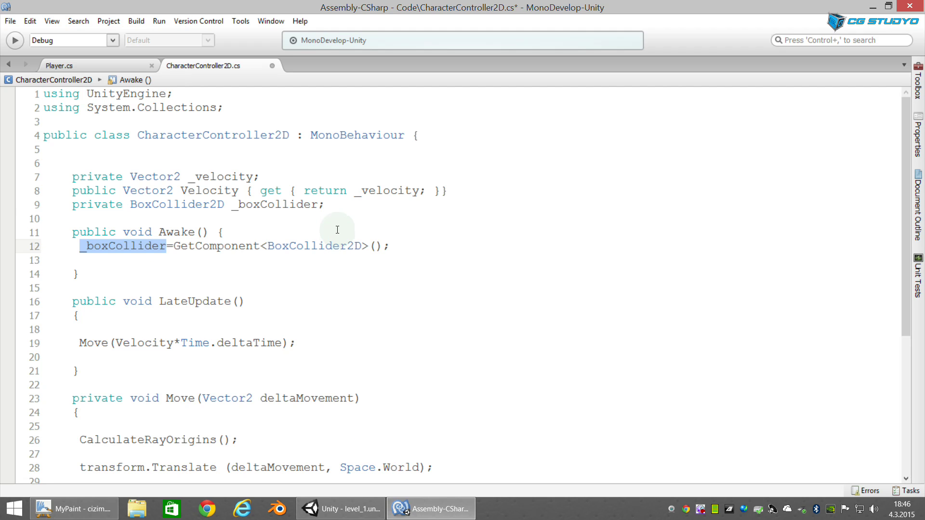
left_click(343, 206)
key("Return")
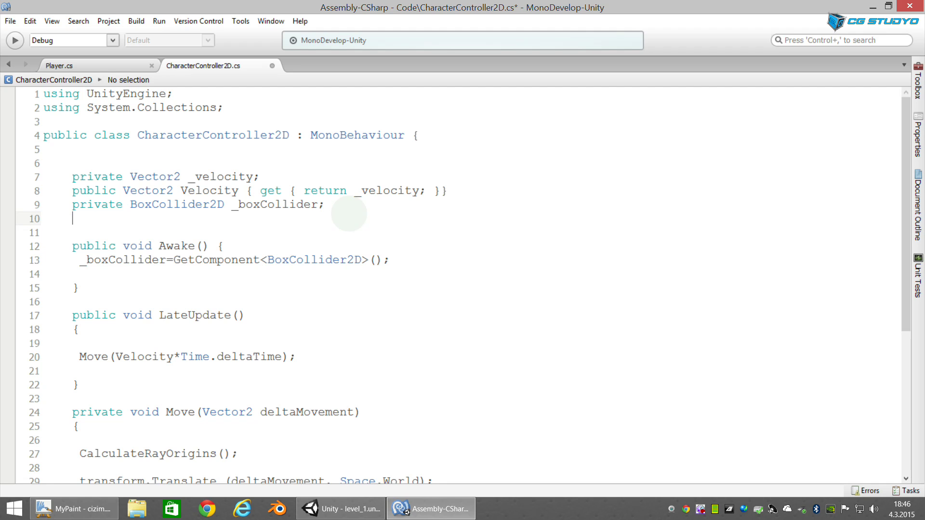
type("pri")
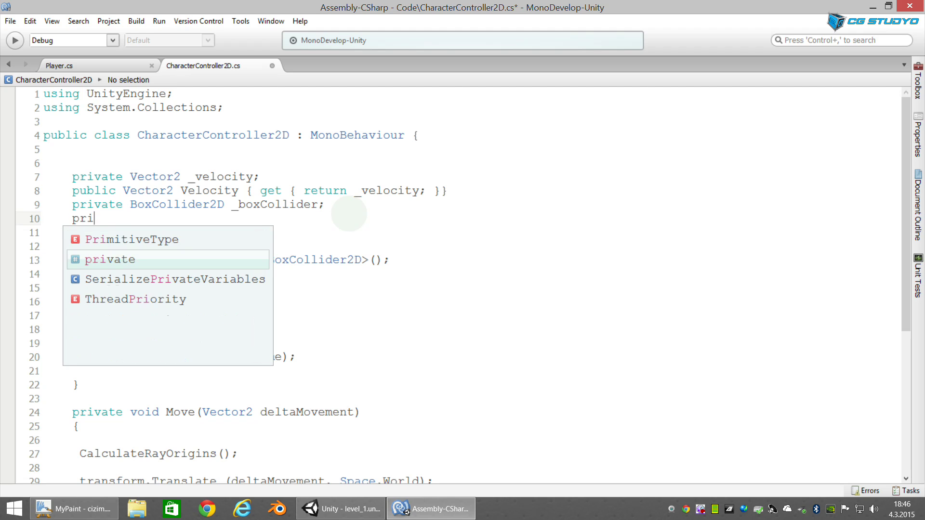
type("vate Vec")
key("Down")
type("_localSize;")
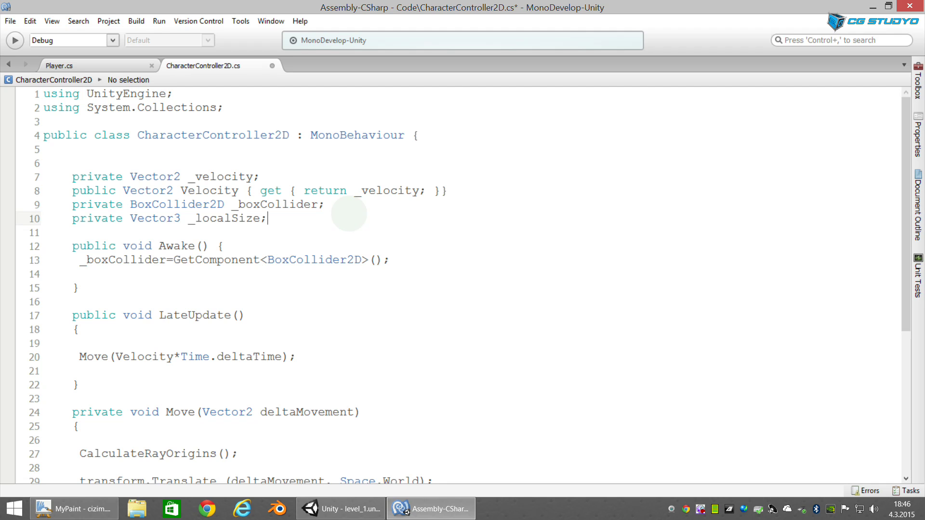
Step: Add a new line in Awake referencing the field, and rename the field to _localScale
key("Down")
key("Down")
key("Down")
key("Down")
key("Up")
key("Up")
key("Down")
key("Down")
key("Return")
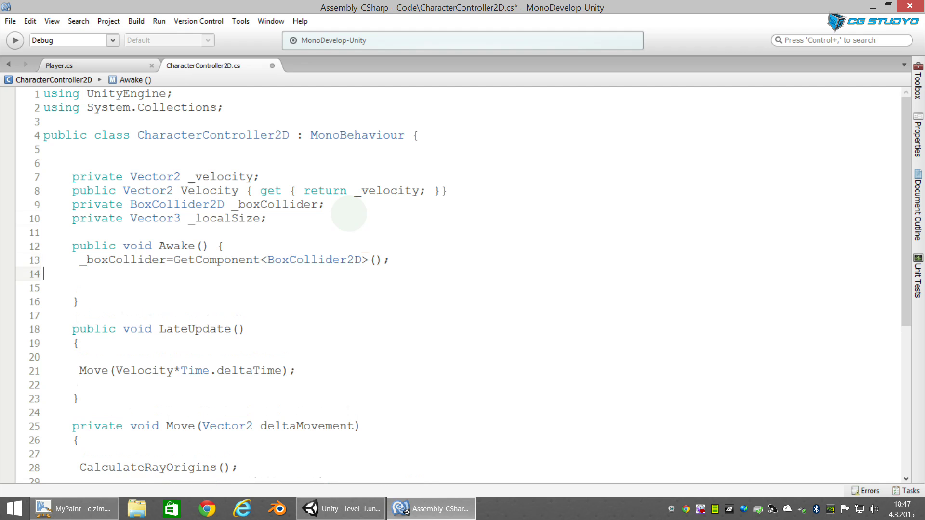
type("_")
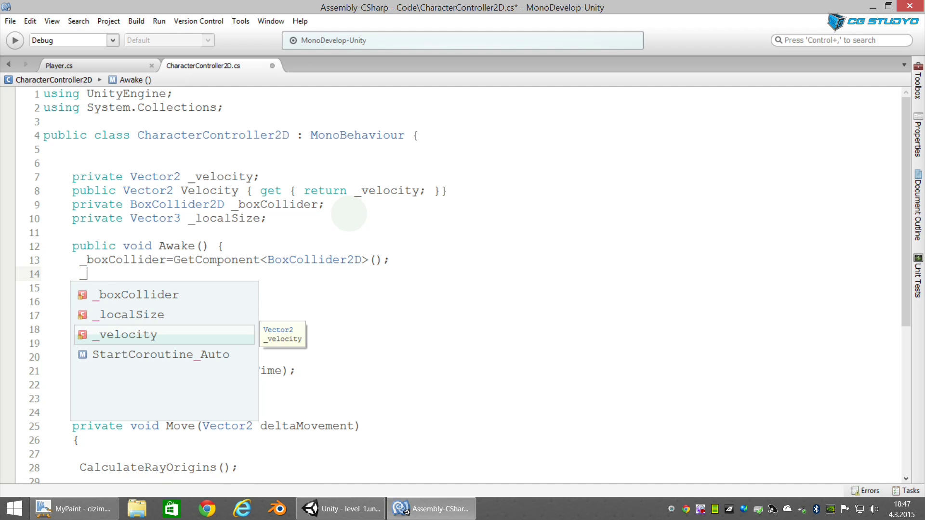
type("local")
key("Return")
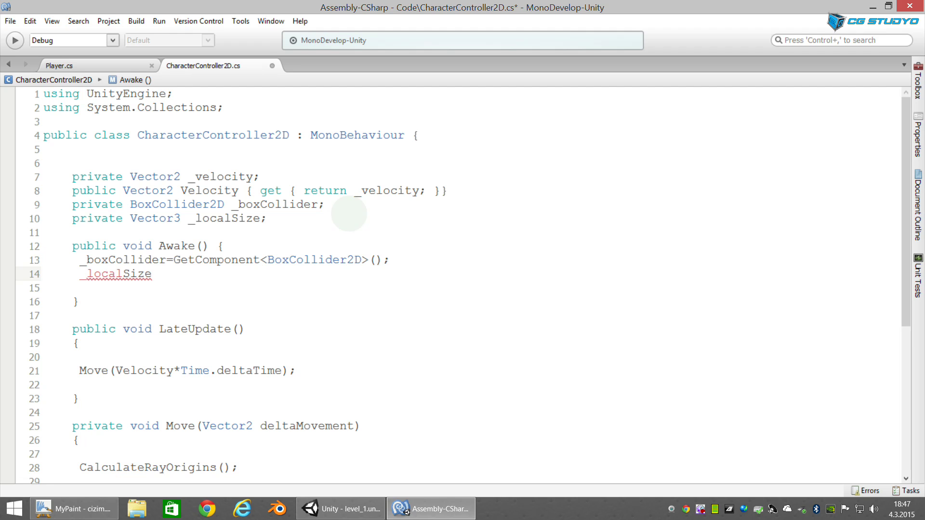
key("Up")
key("Up")
key("Up")
key("Up")
key("End")
key("BackSpace")
key("BackSpace")
key("BackSpace")
type("cale;")
Step: Make the Awake line read _localScale=transform.localScale;
key("Down")
key("Down")
key("Down")
key("Down")
key("BackSpace")
key("BackSpace")
key("BackSpace")
type("cale")
type("=")
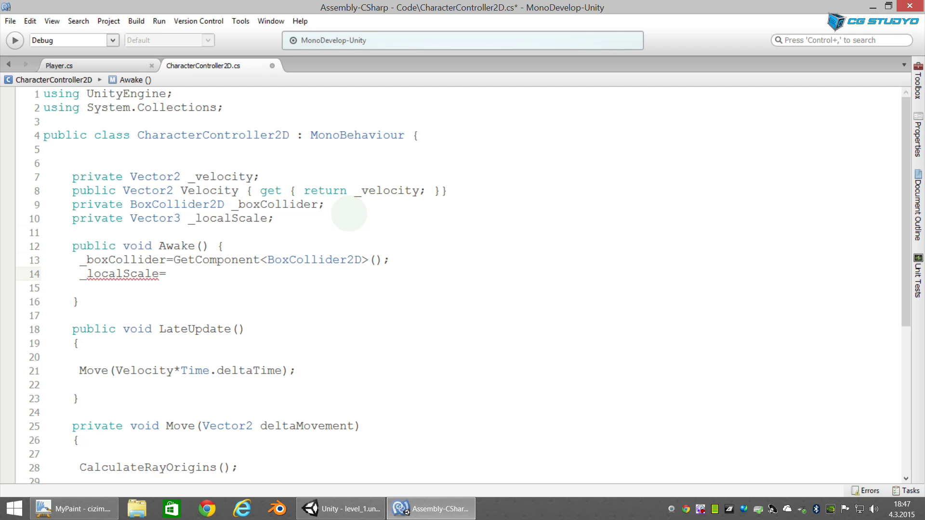
type("trans")
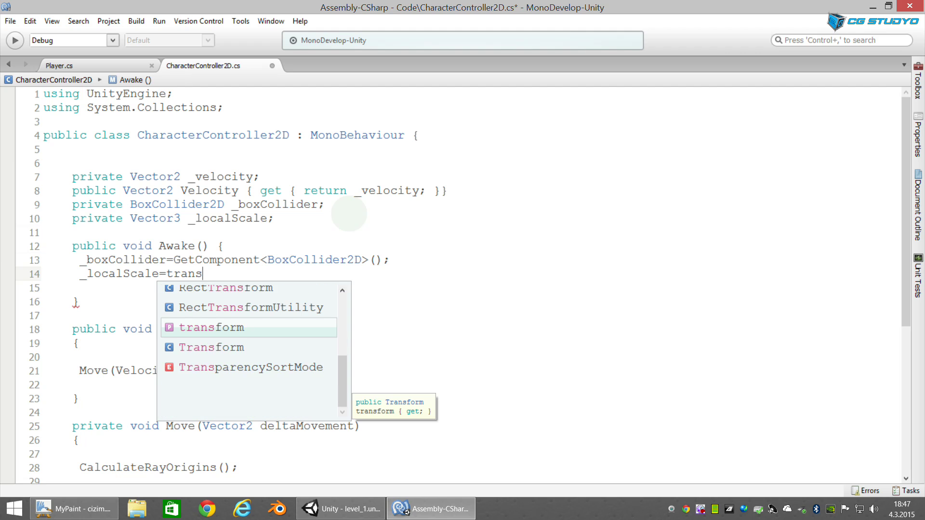
key("Escape")
type("form.l")
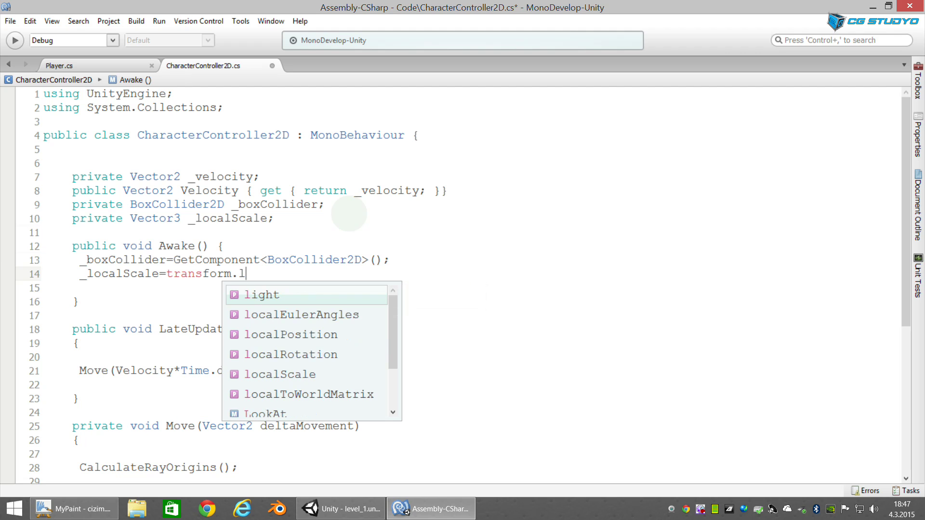
type("oc")
key("Return")
type(";")
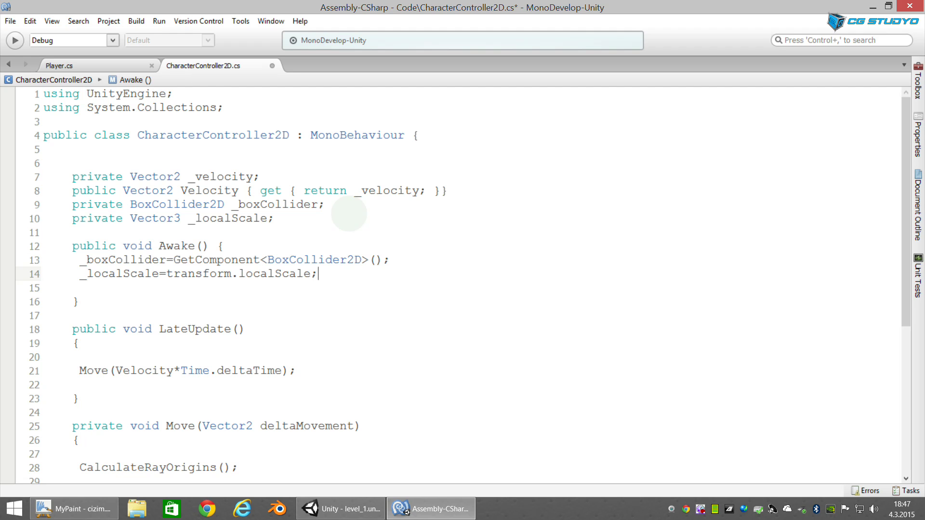
scroll(289, 243, "down", 2)
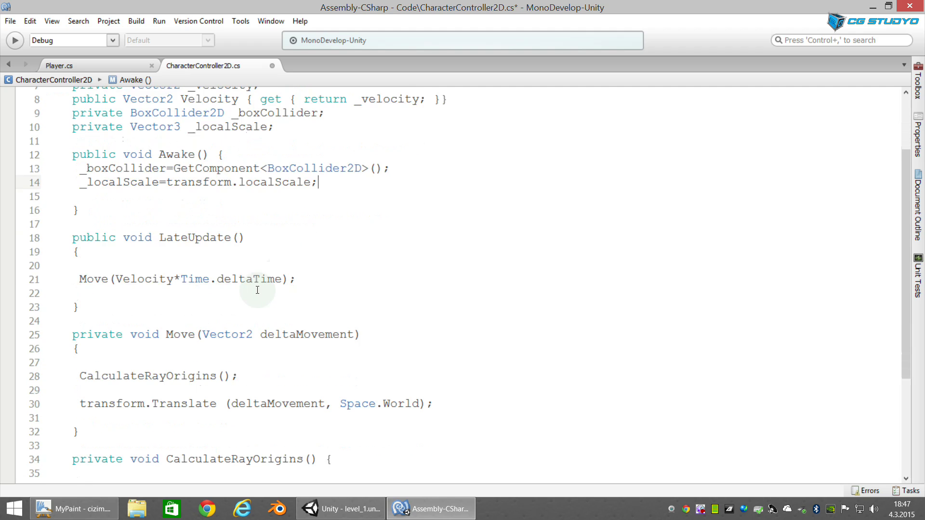
scroll(244, 299, "down", 4)
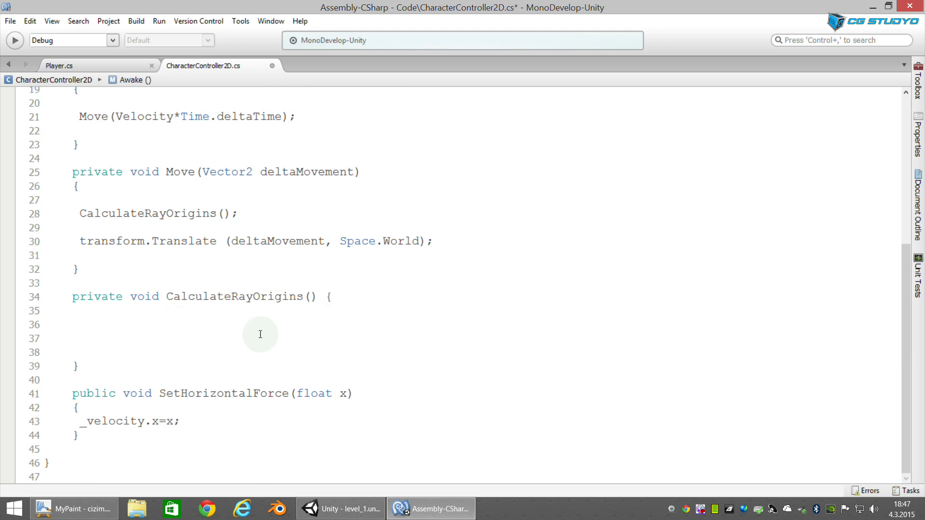
Step: Show the MyPaint collider diagram, draw a trial loop around the size label, then undo it
left_click(102, 509)
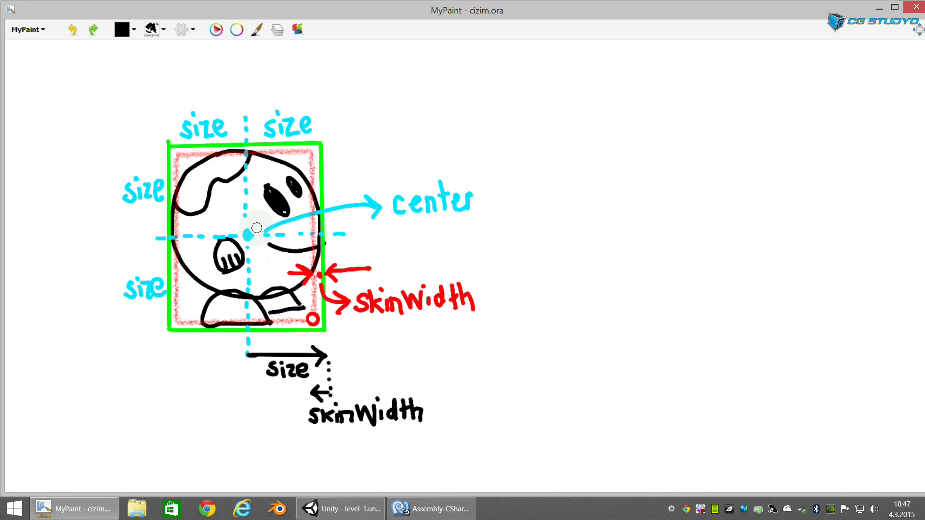
left_click_drag(337, 104, 297, 88)
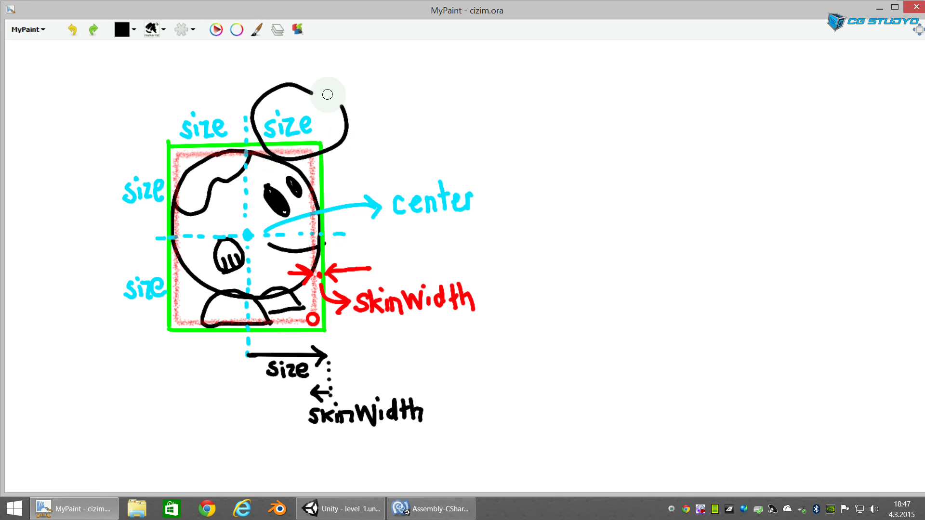
key("ctrl+z")
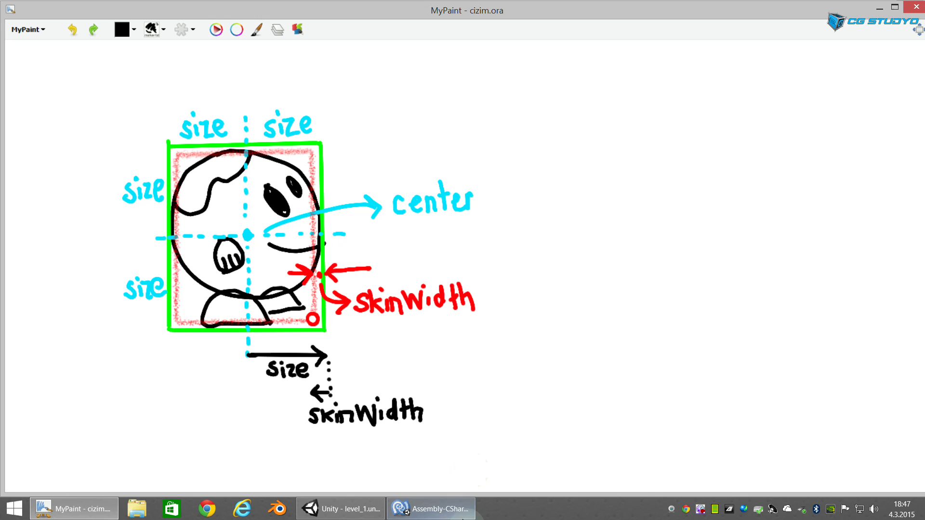
Step: In CalculateRayOrigins, type var size=new Vector2(_boxCollider.size.x*Mathf.Abs ( using autocomplete
left_click(424, 509)
left_click(106, 327)
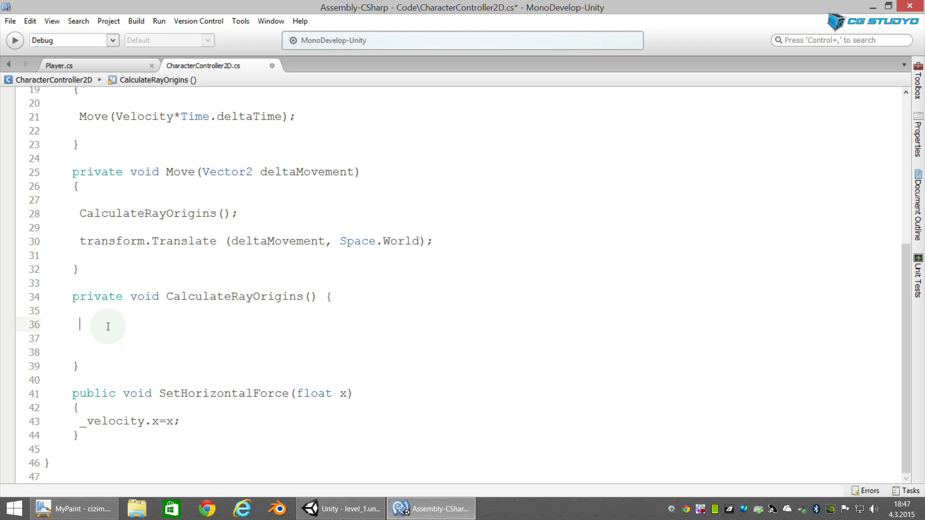
type("var ")
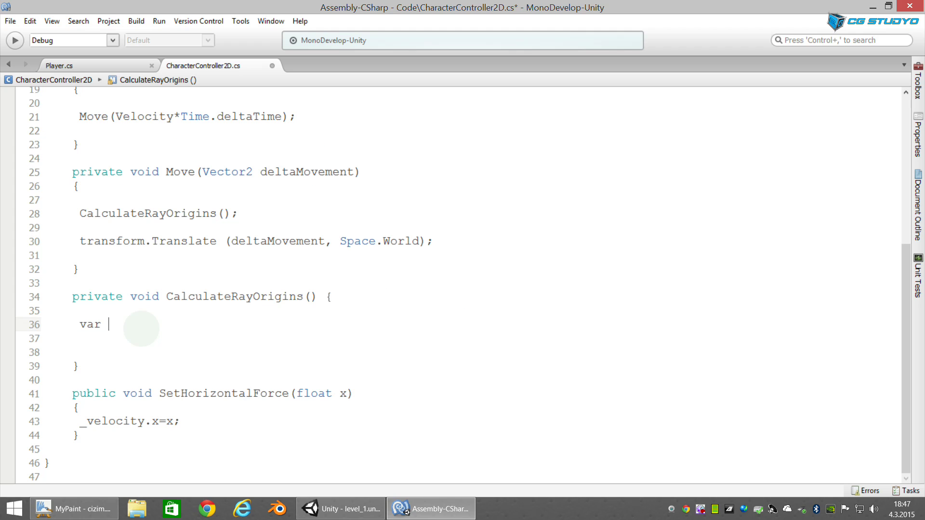
type("size=")
type("new V")
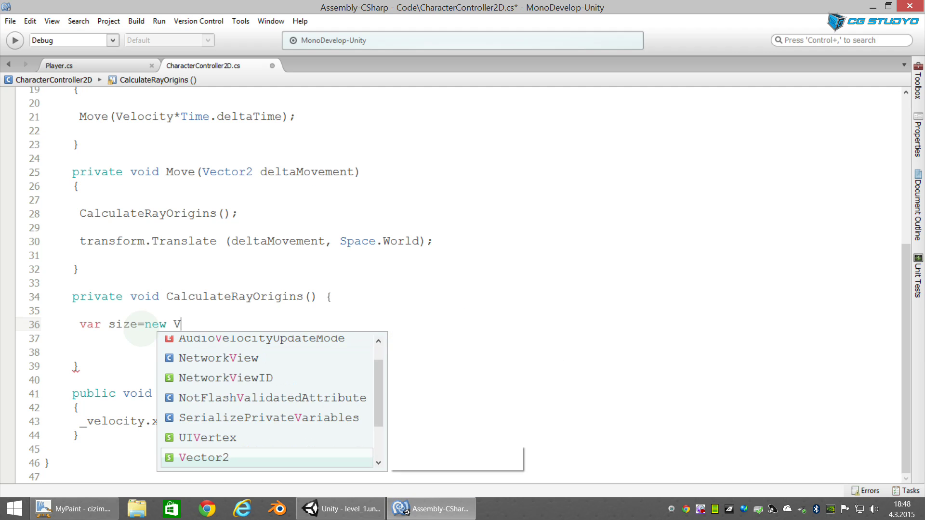
type("ector")
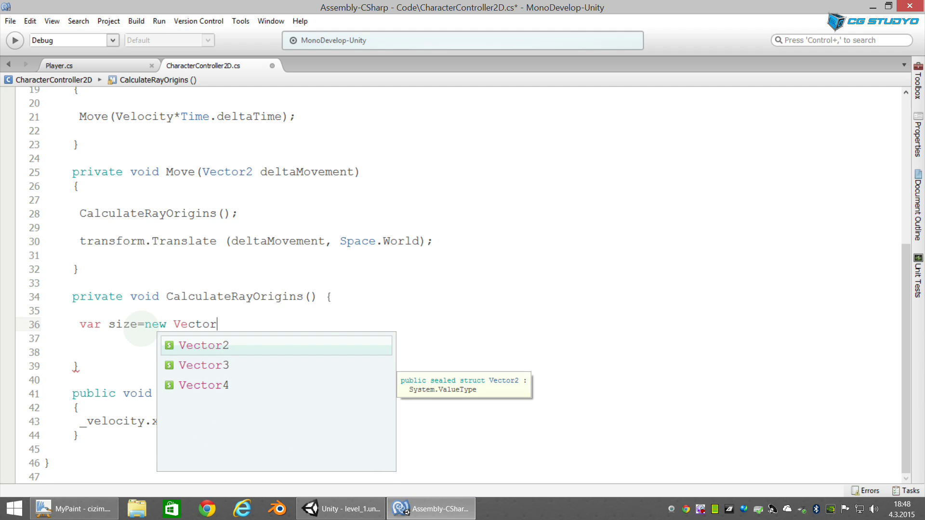
type("2(")
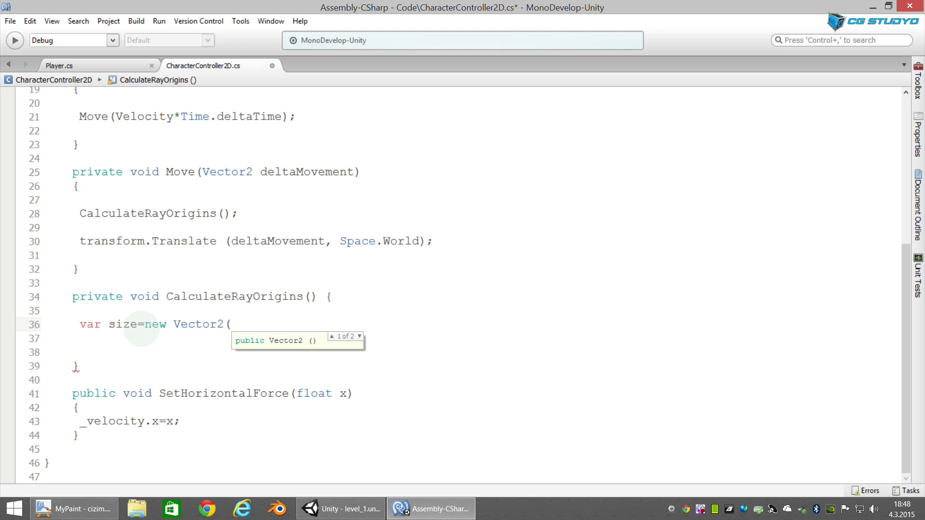
type("_boc")
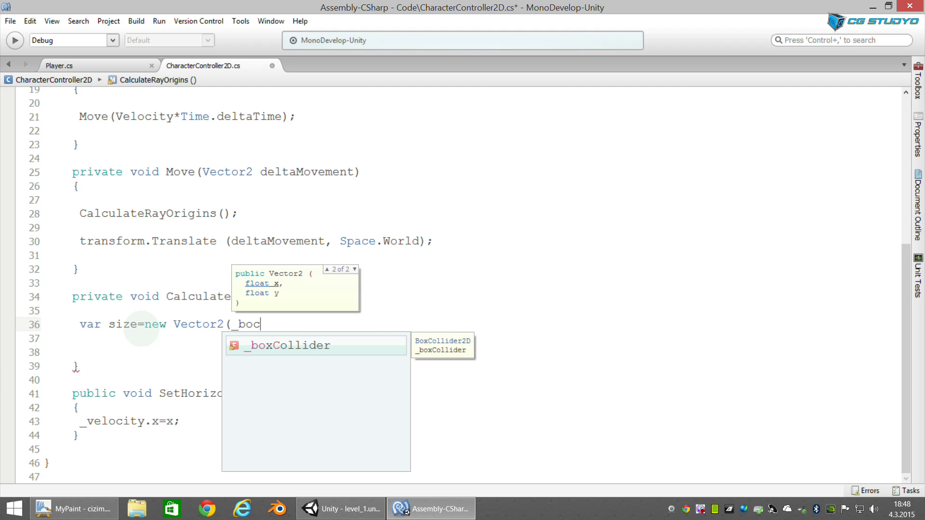
key("Return")
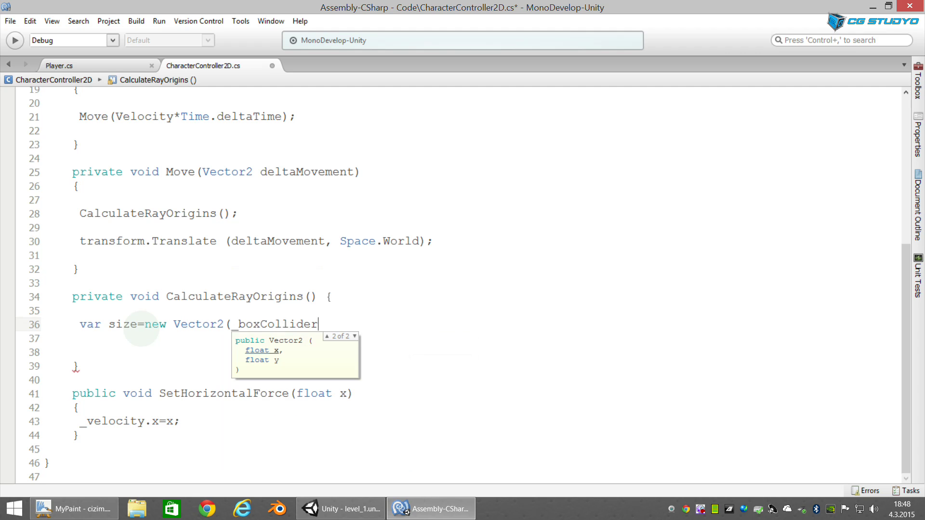
type(".size.x")
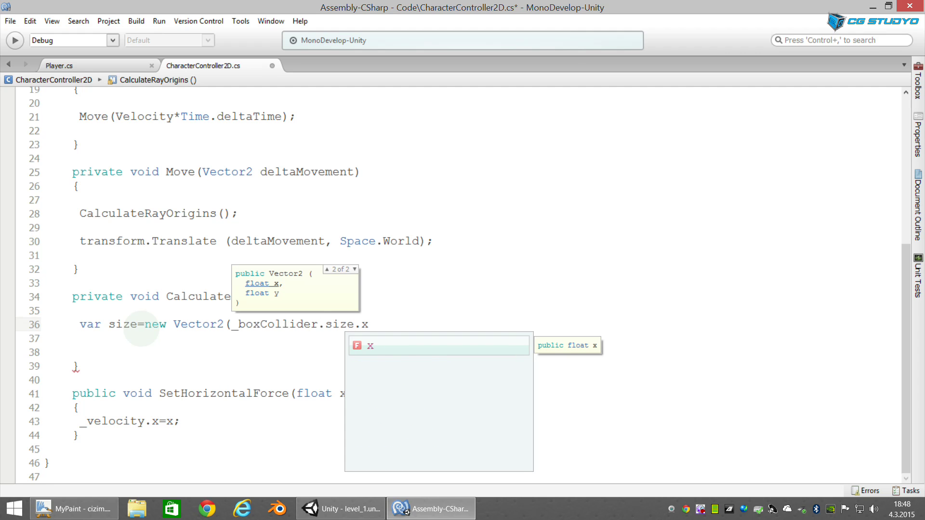
type("*")
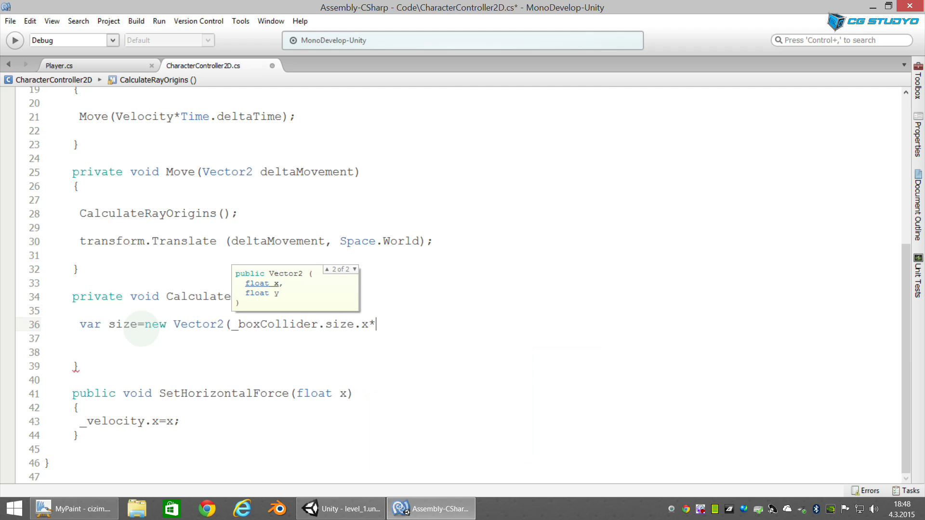
type("math")
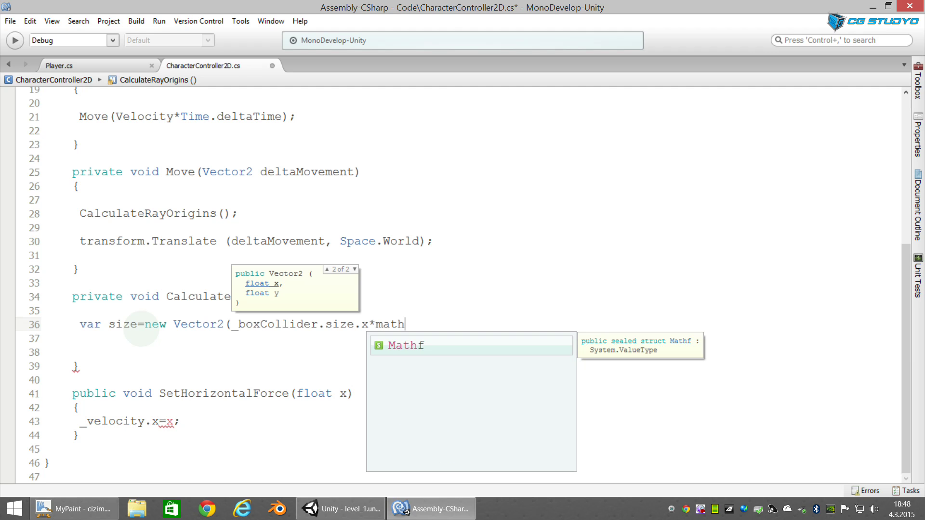
type(".an")
key("BackSpace")
type("bs (")
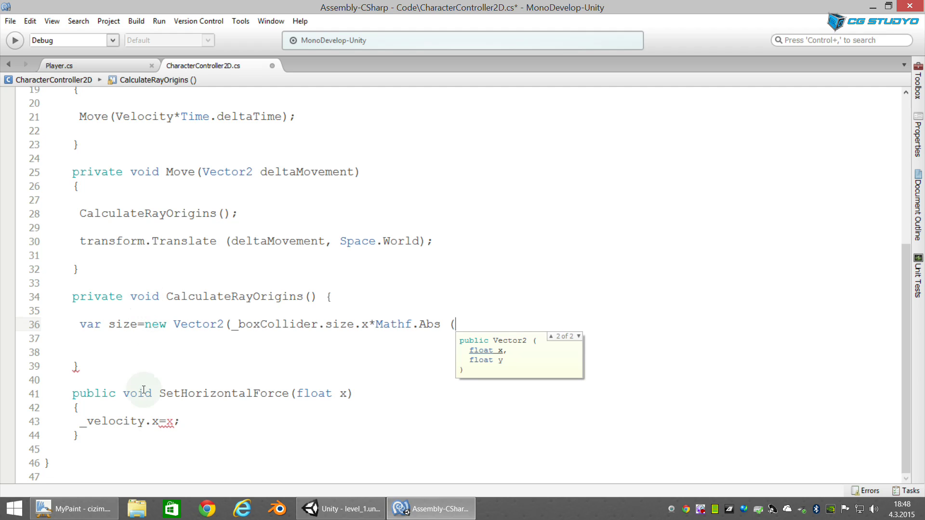
left_click(350, 517)
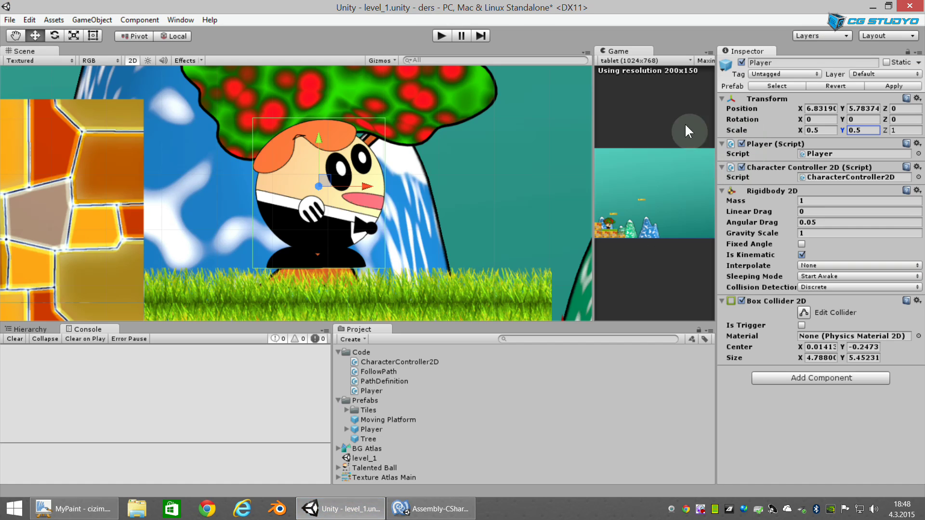
left_click(830, 130)
type("-0.5")
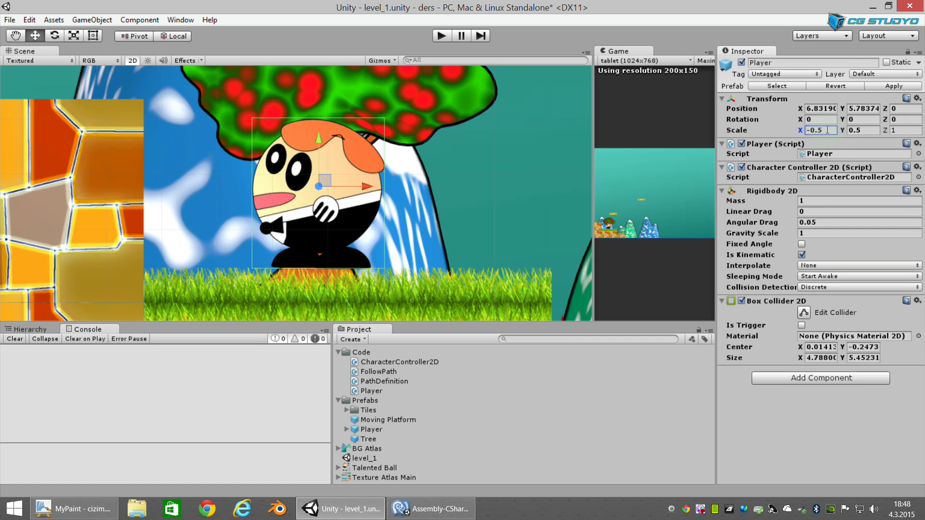
type(".5")
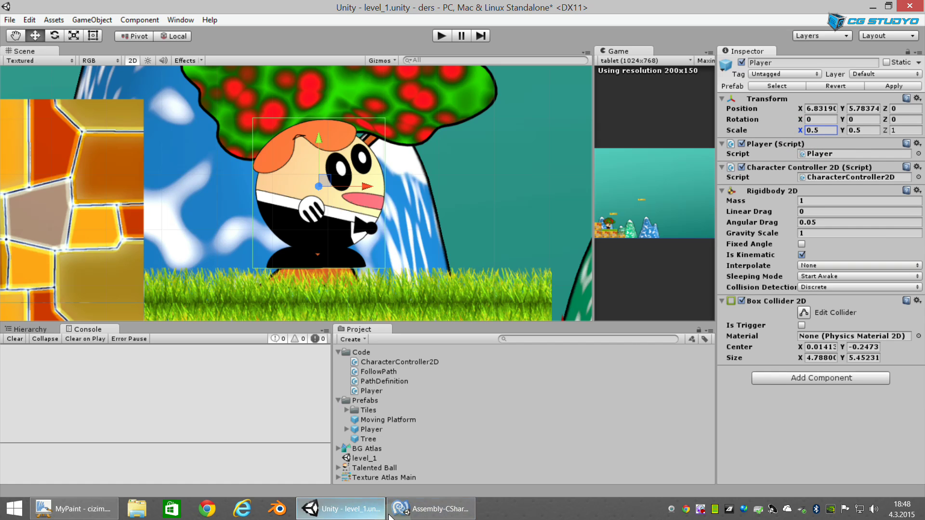
left_click(431, 509)
left_click_drag(419, 324, 441, 324)
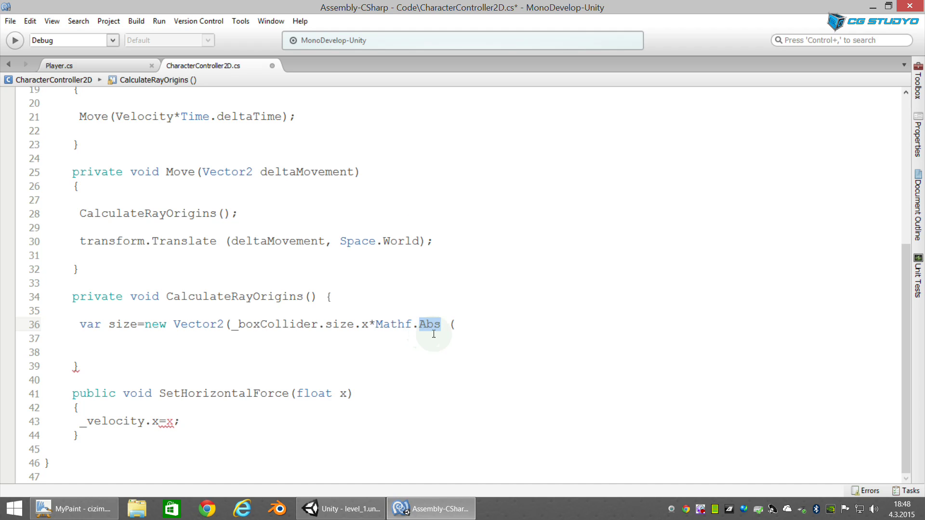
Step: Close the x argument with _localScale.x) and begin the y argument with _box
left_click(470, 324)
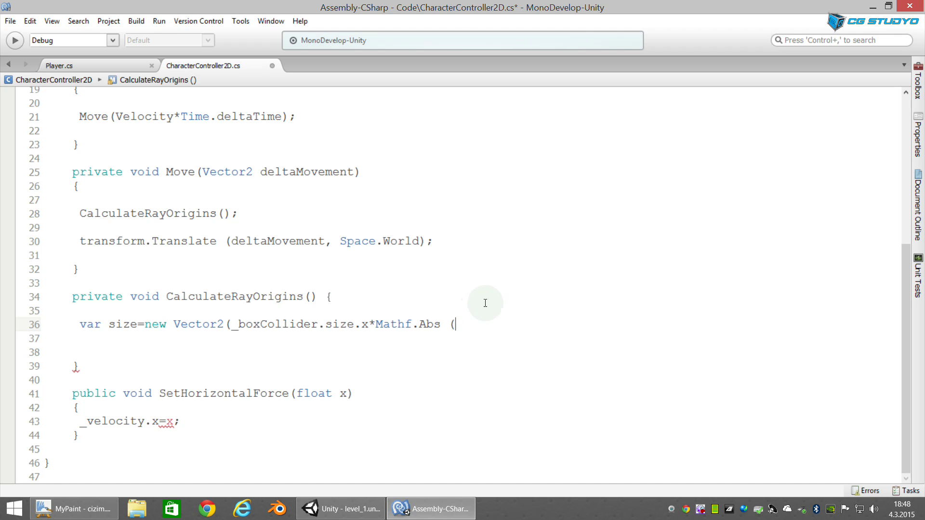
type("_local")
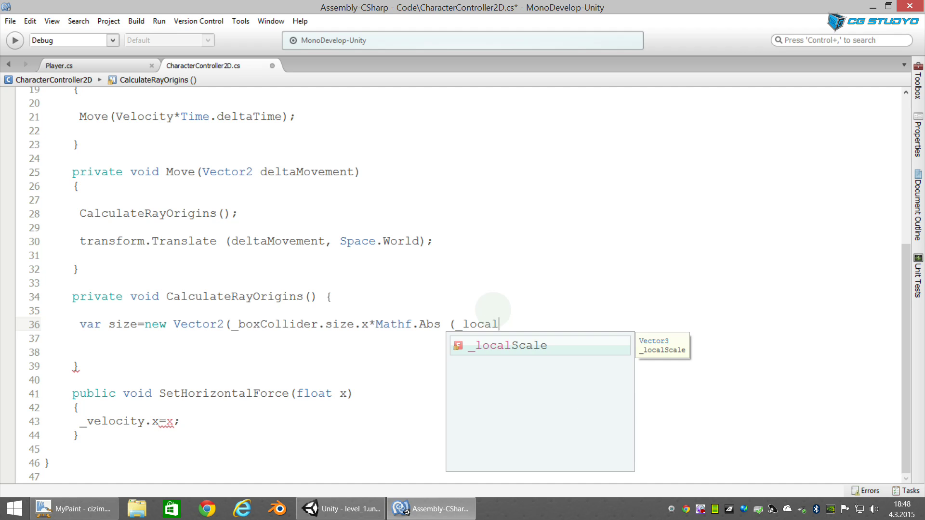
key("Return")
type(".x)")
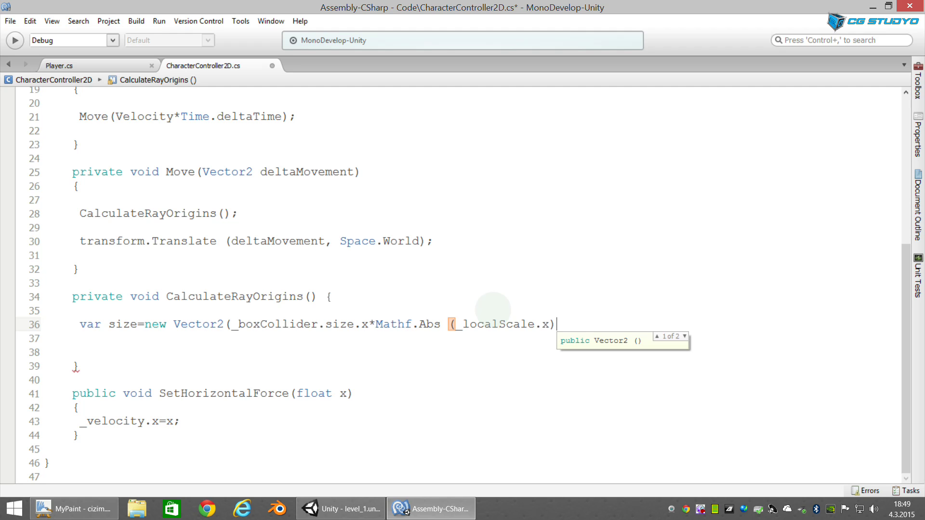
type(",")
key("Return")
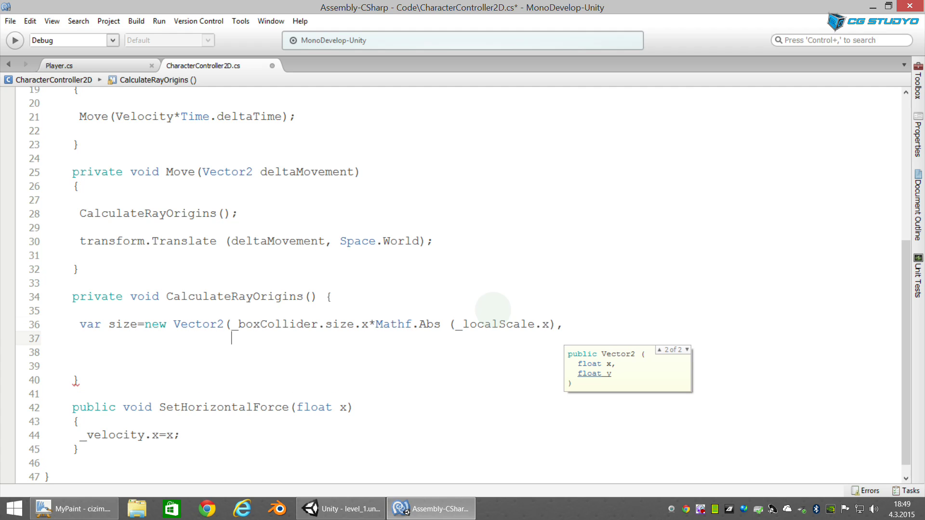
type("_box")
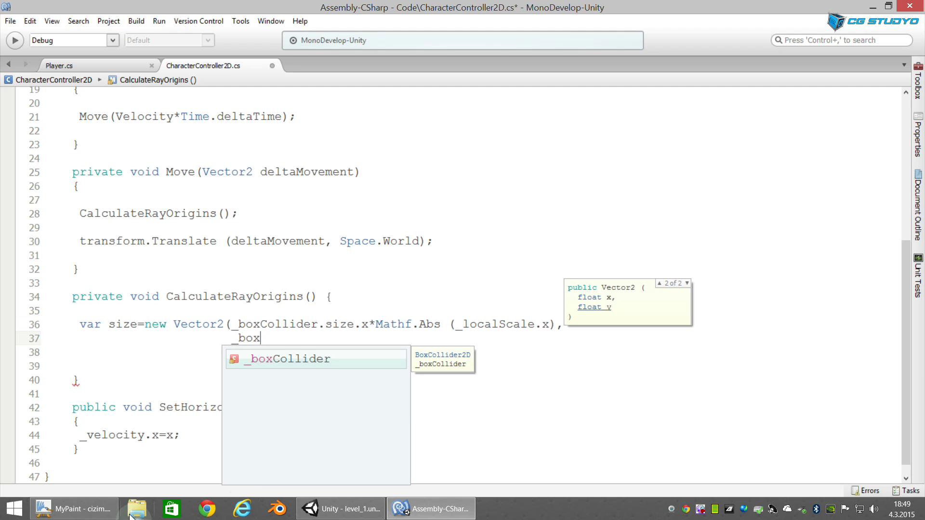
Step: Complete the y argument as _boxCollider.size.y*Mathf.Abs(_localScale.y)), checking the diagram
left_click(74, 509)
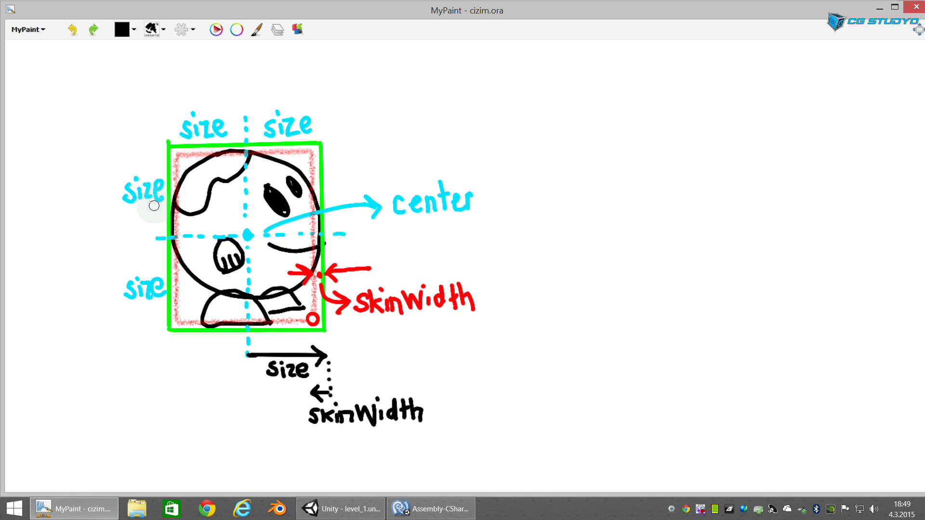
left_click(431, 509)
type("_box")
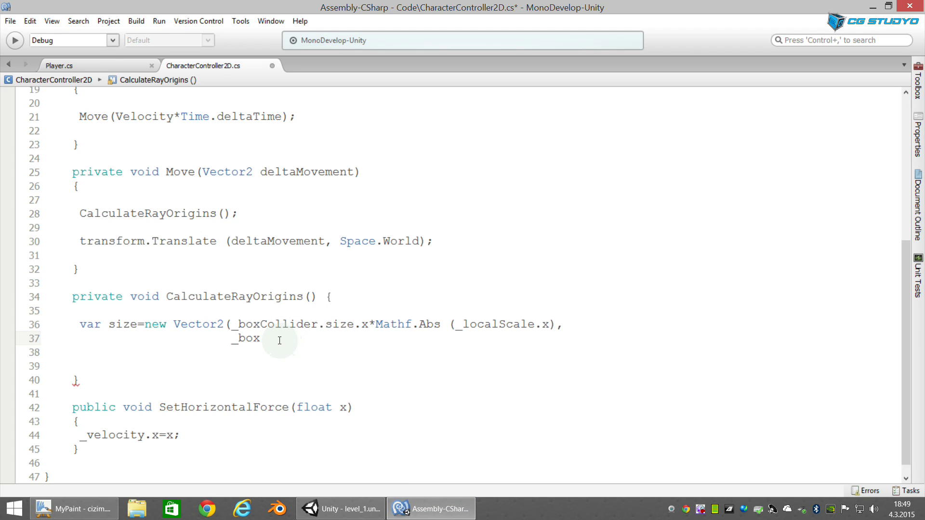
type("Coll")
type("ider.siz")
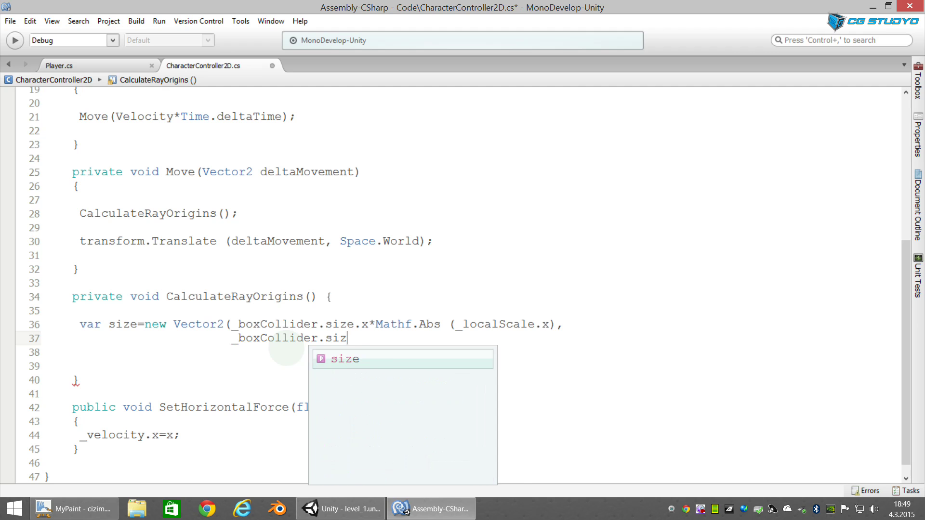
type("e.y")
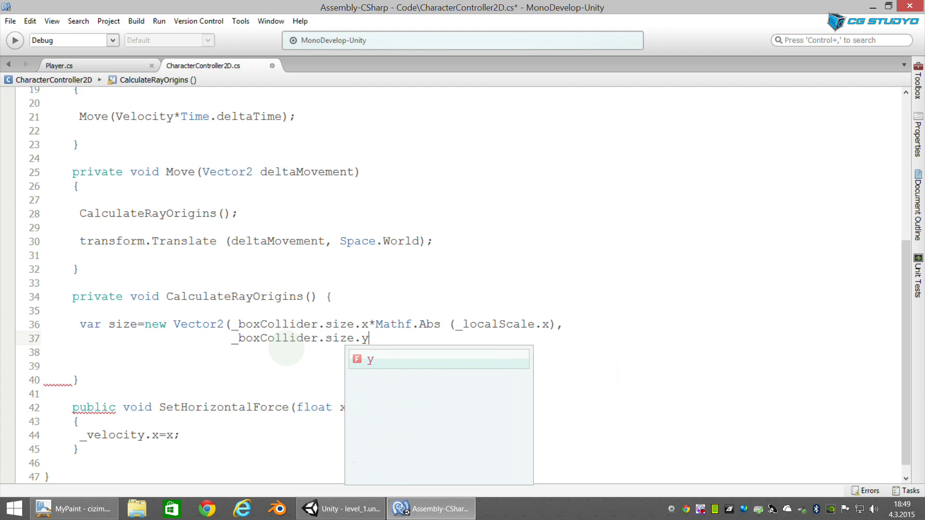
type("*Mathf")
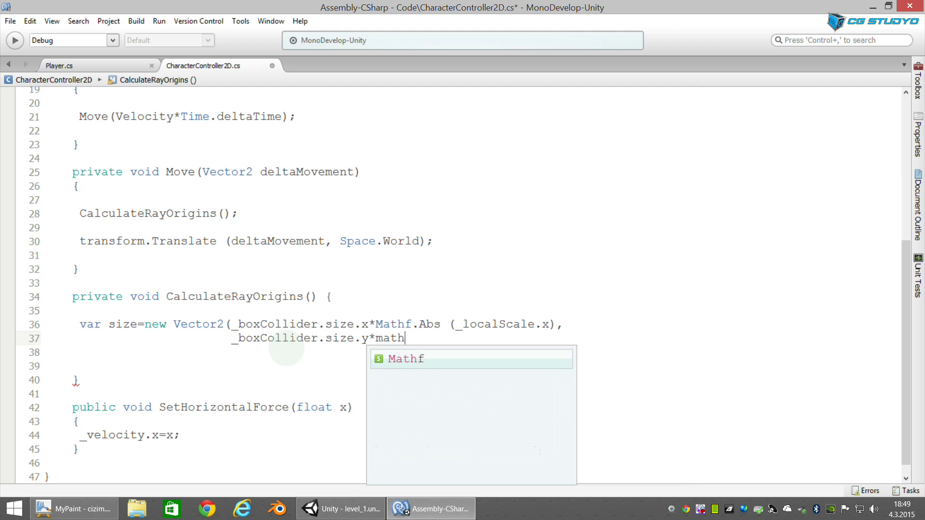
type(".abs")
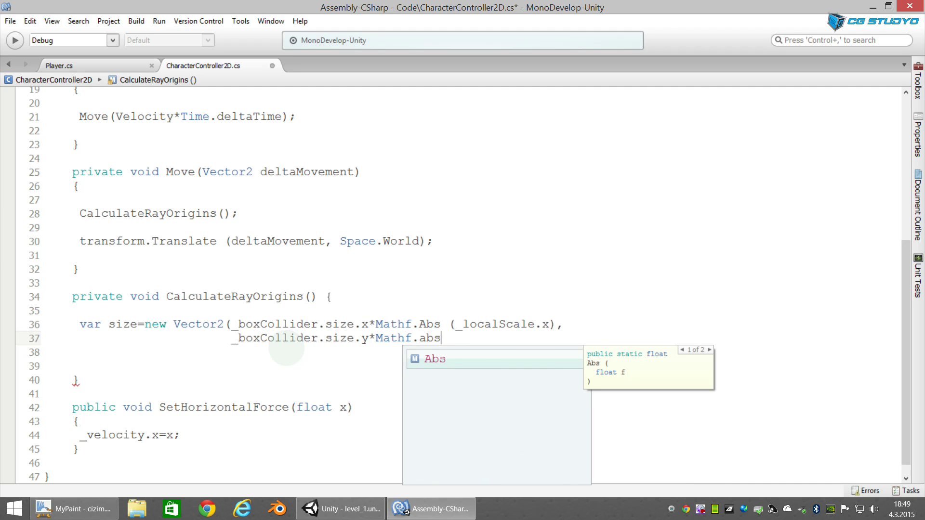
type("(")
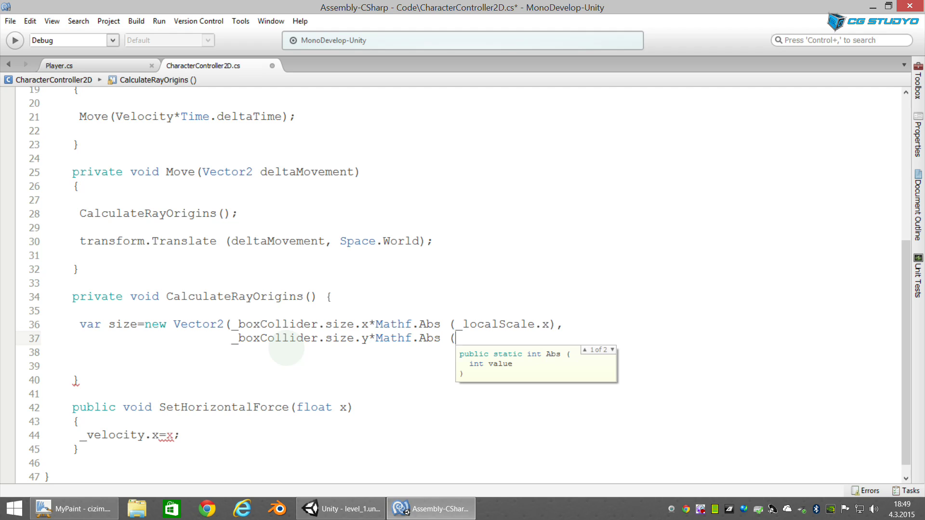
type("_")
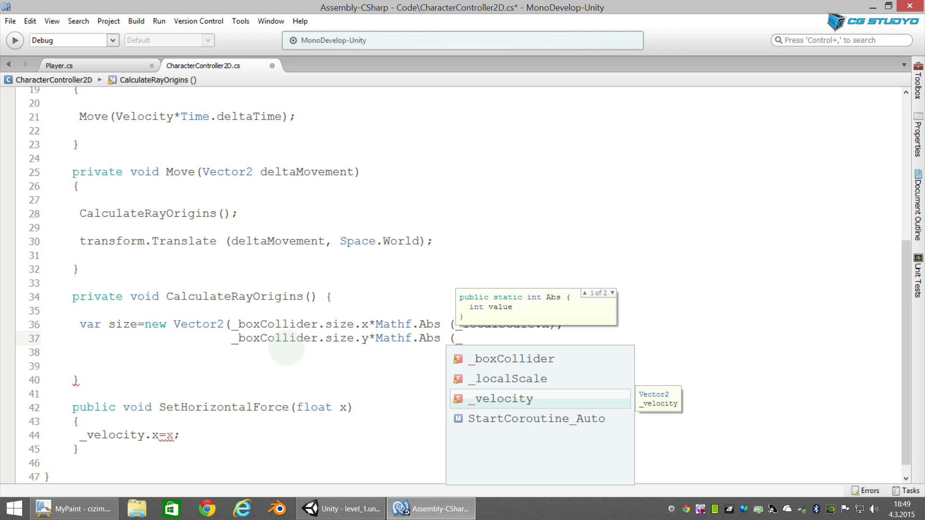
type("localScale.y")
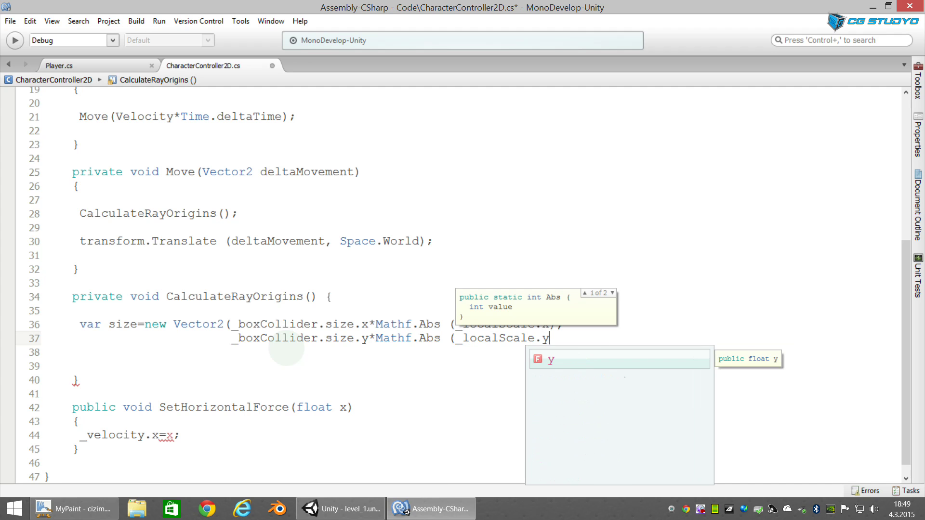
type("))")
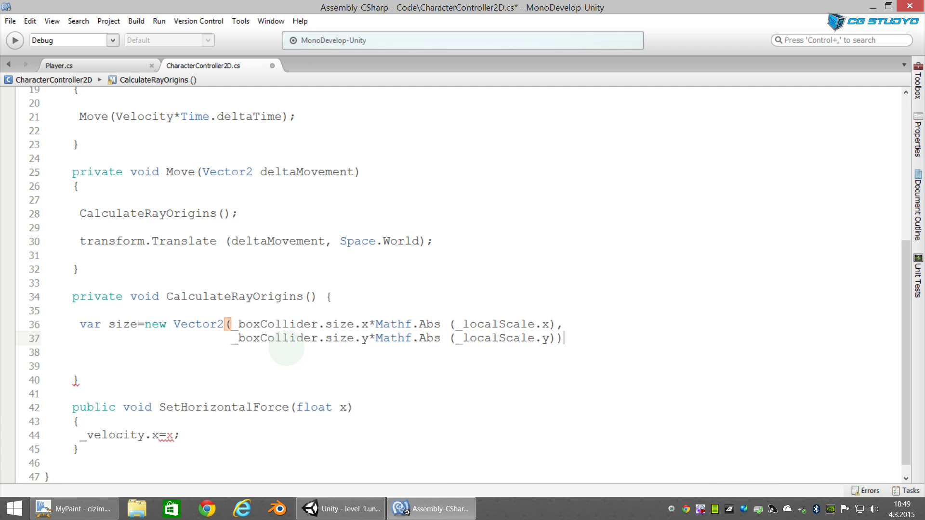
left_click_drag(231, 323, 554, 341)
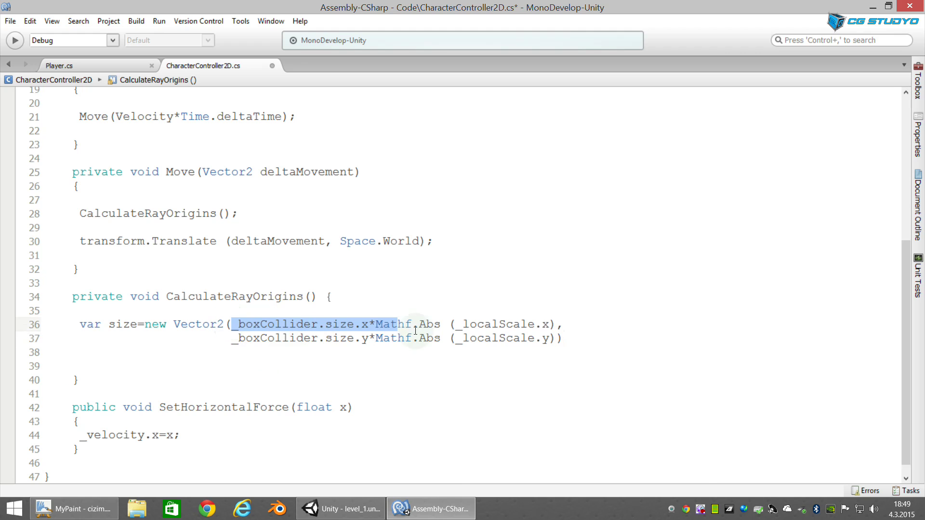
left_click(578, 338)
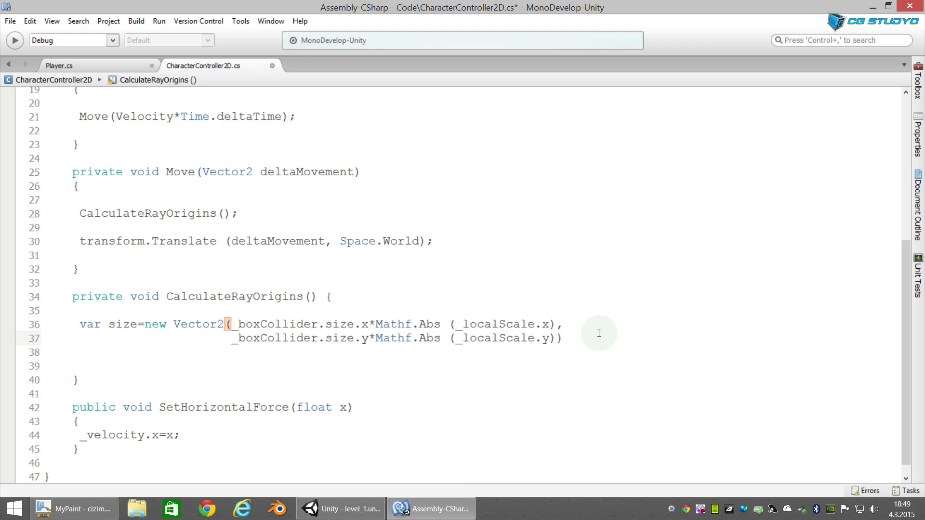
Step: Append /2; to the size statement and bring the MyPaint diagram forward
mouse_move(350, 515)
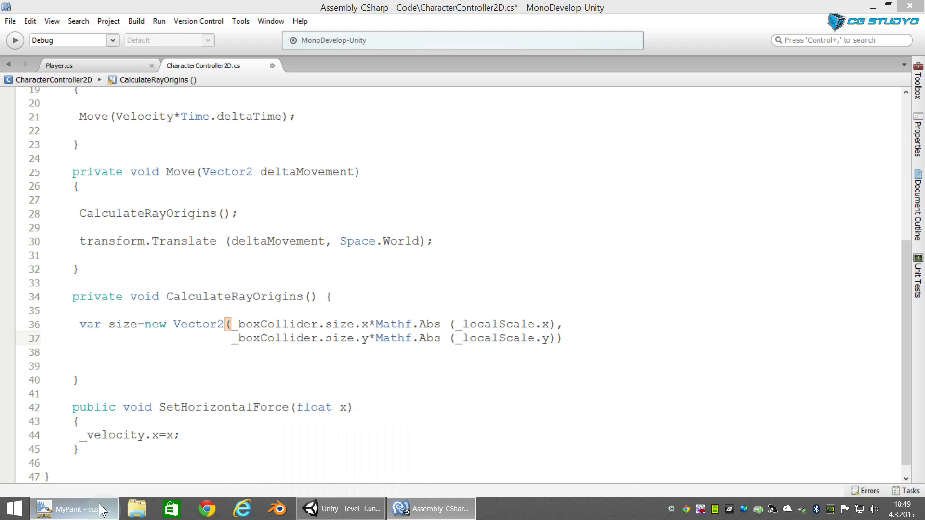
left_click(73, 509)
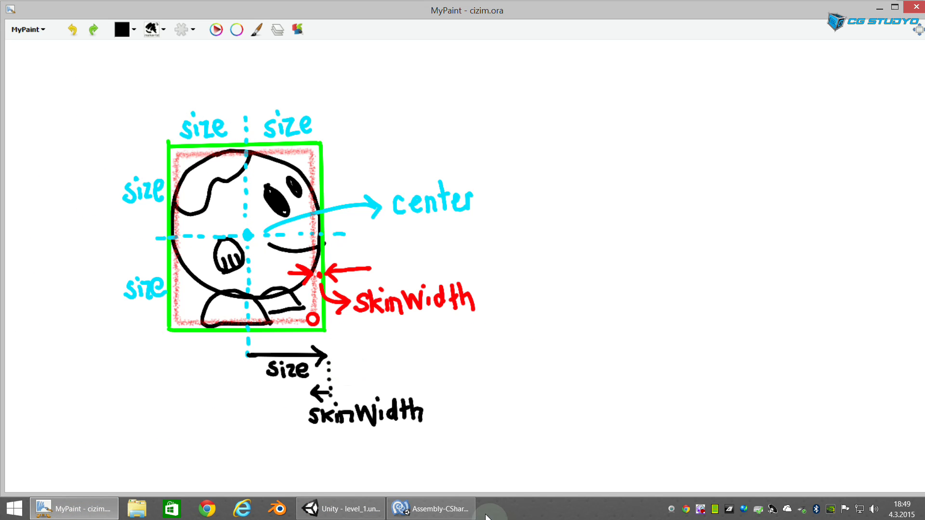
left_click(448, 514)
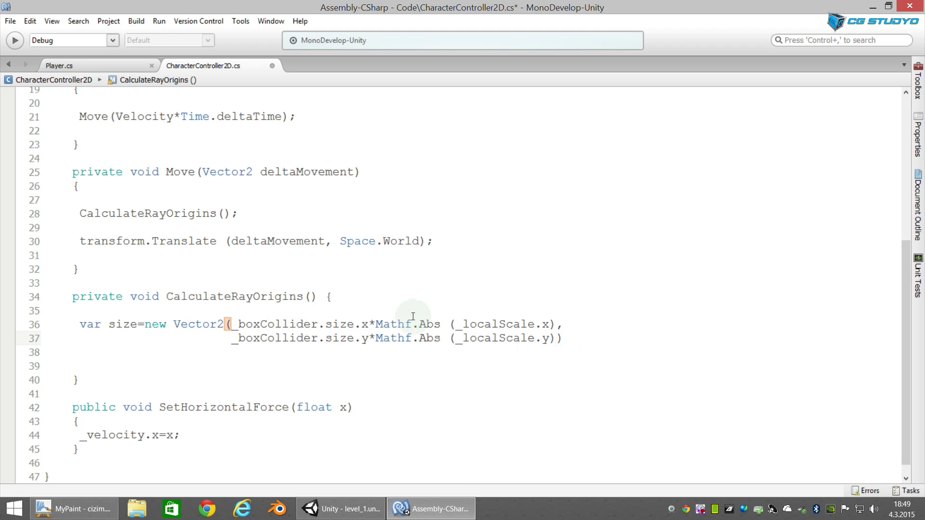
type("/2;")
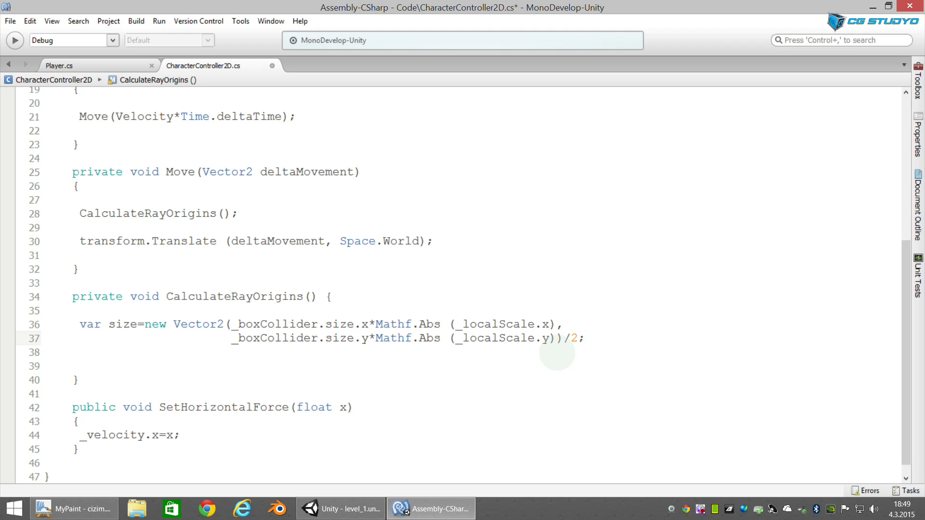
left_click(46, 514)
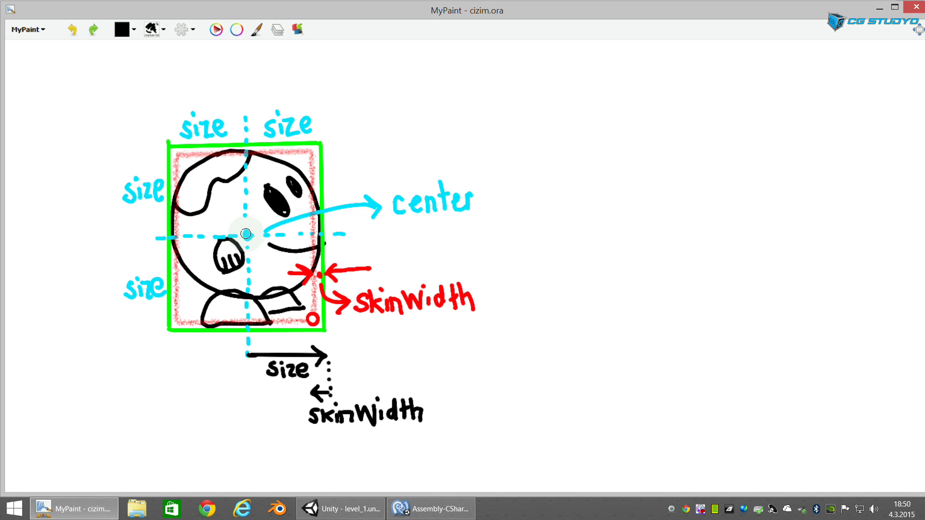
Step: Below the size line, start var center=new Vector2(_boxCollider.center.x*_localScale.x,
left_click(432, 509)
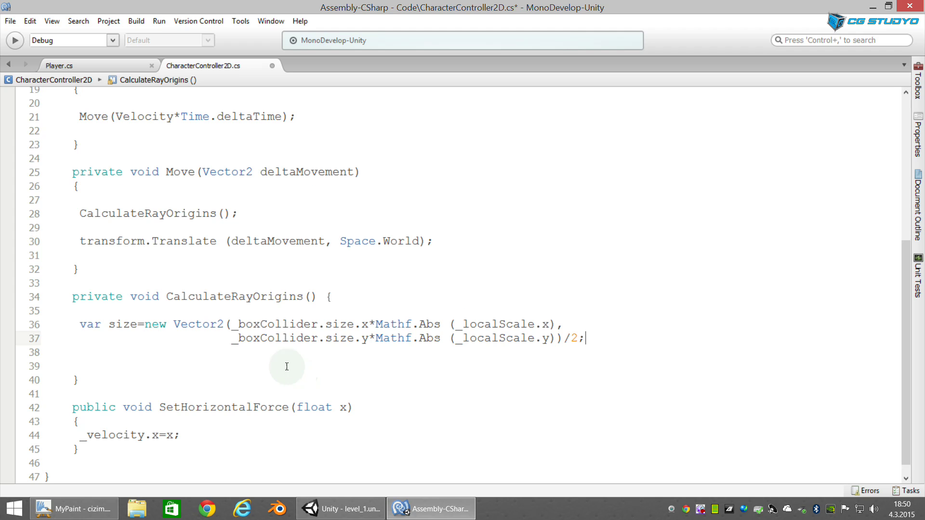
key("Return")
key("Return")
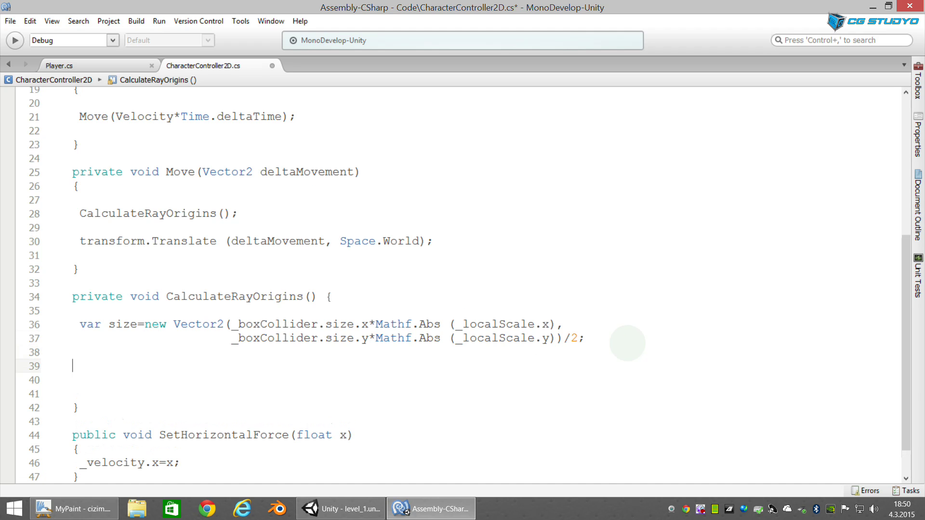
type("var ")
type("siz")
key("BackSpace")
key("BackSpace")
key("BackSpace")
type("center=")
type("new Vector2(")
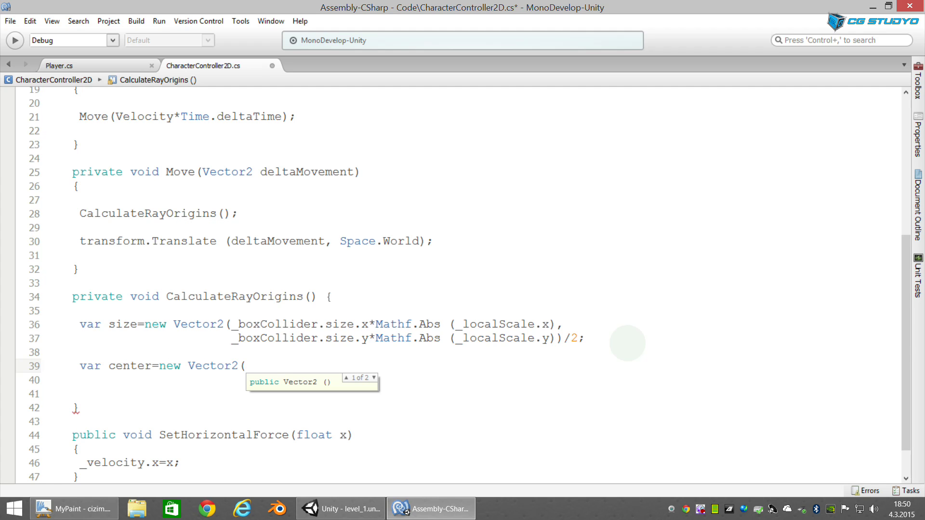
type("_box")
key("Return")
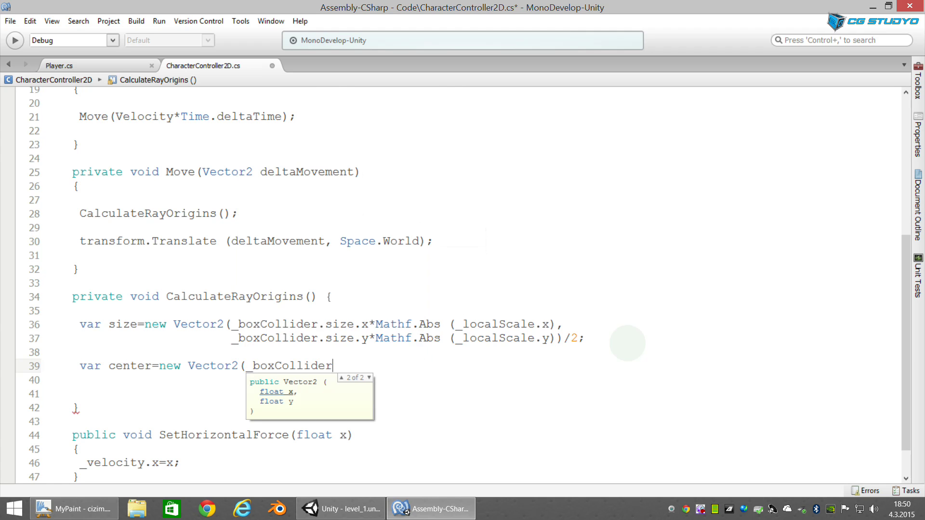
type(".cen")
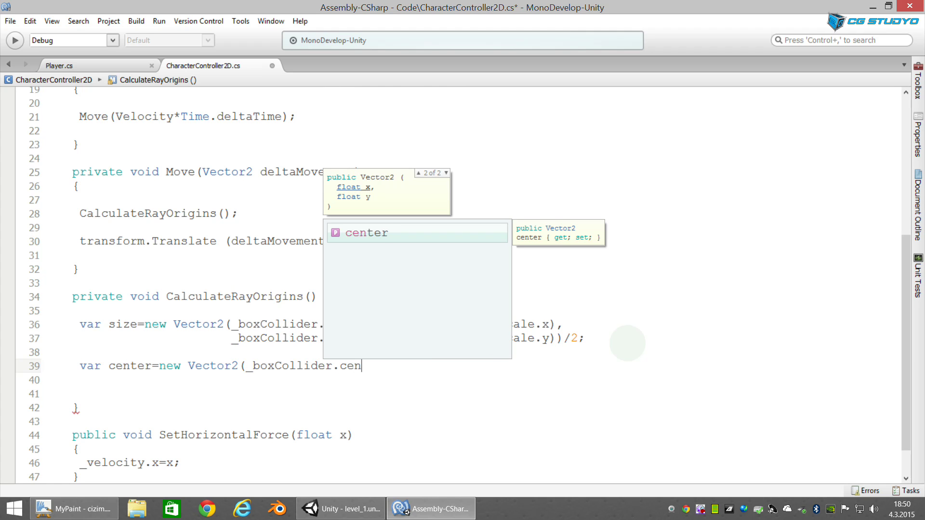
key("Return")
type(".")
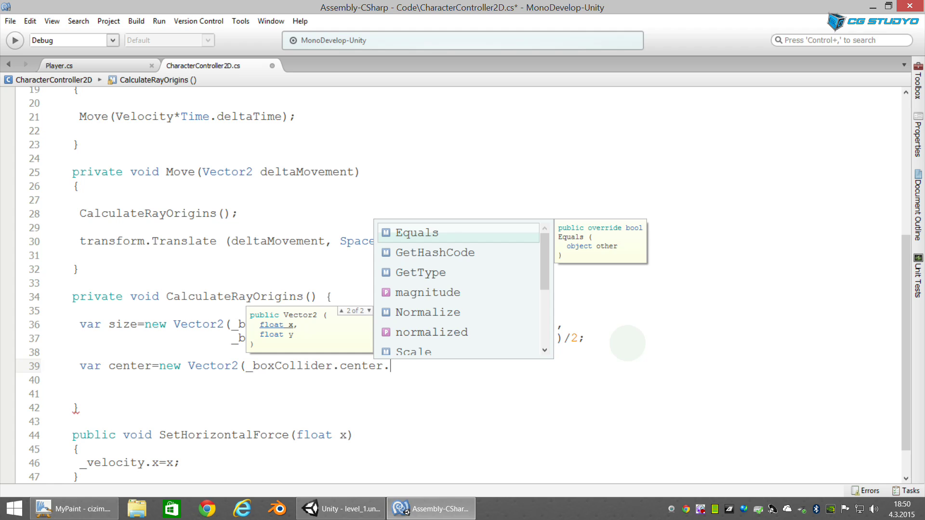
type("x")
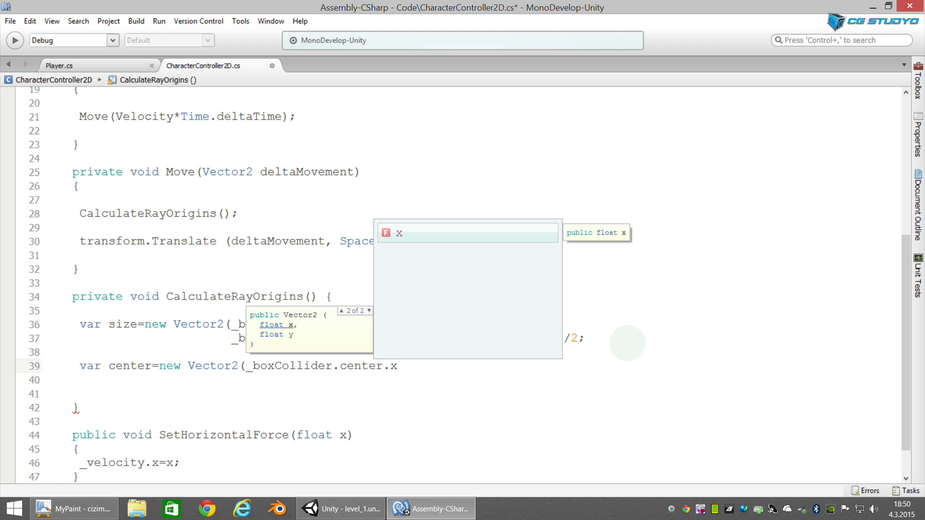
type("*")
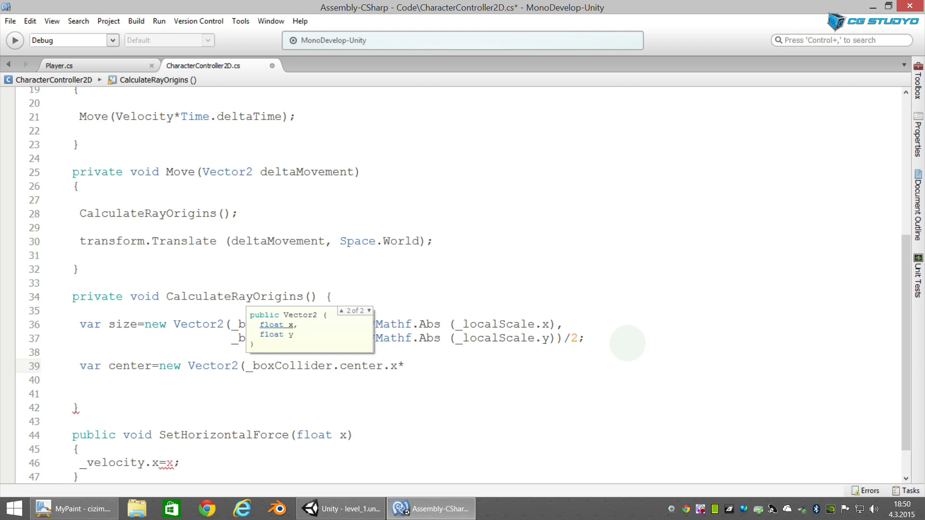
type("_loc")
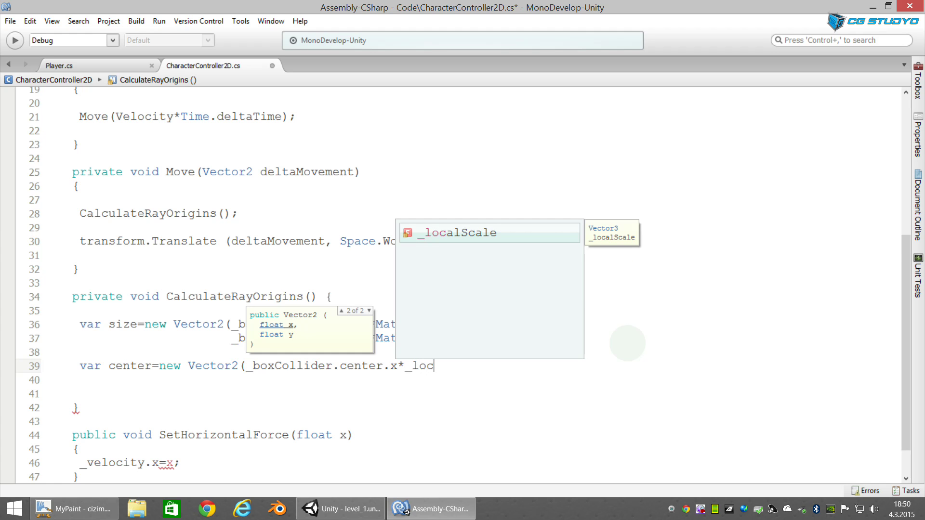
type("alScale.x")
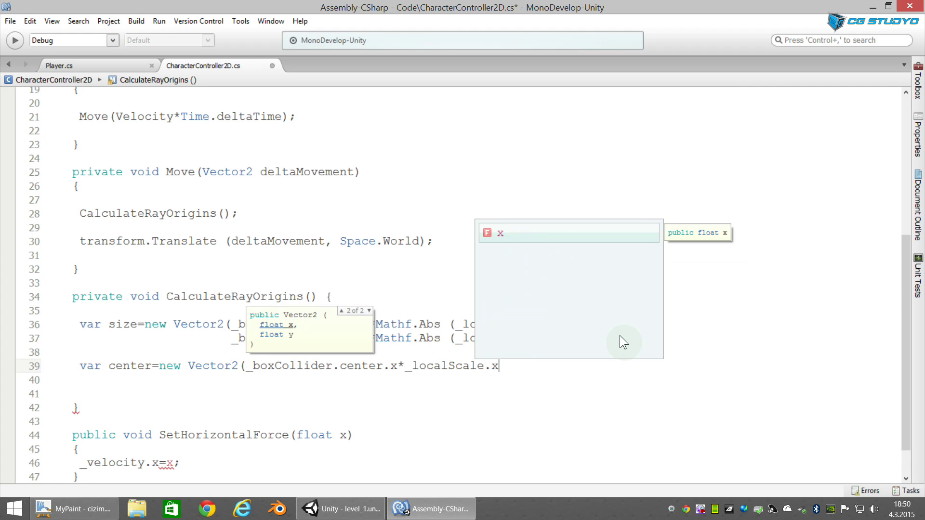
type(",")
key("Return")
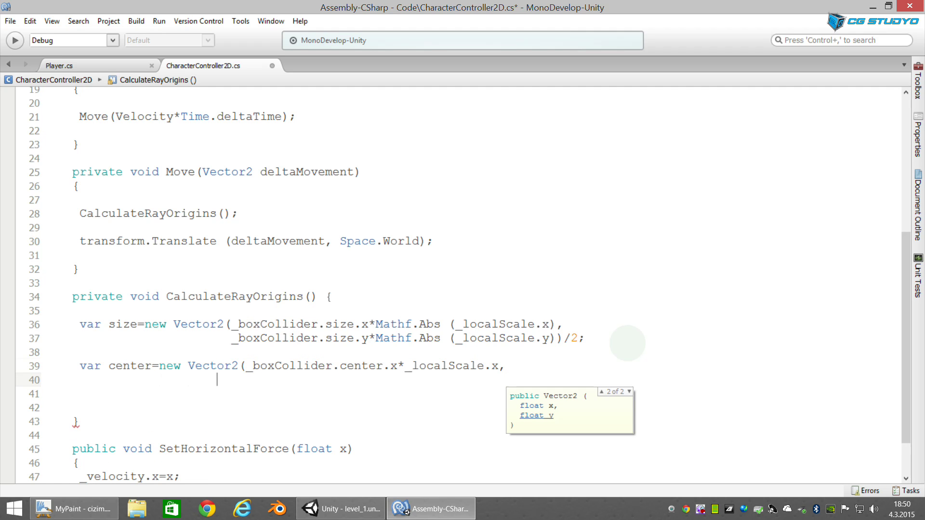
Step: Add the y argument _boxCollider.center.y*_localScale.y); on the next line
type("_box")
key("Return")
type(".center")
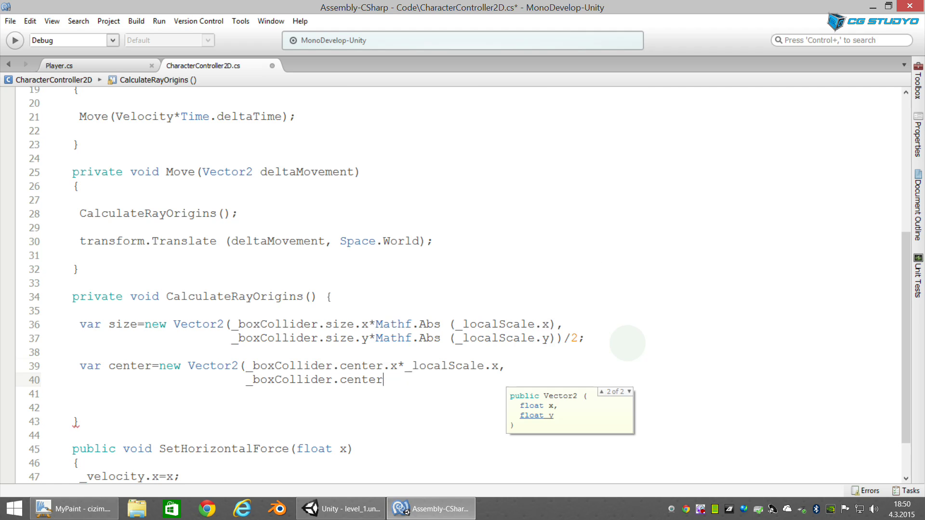
type(".y")
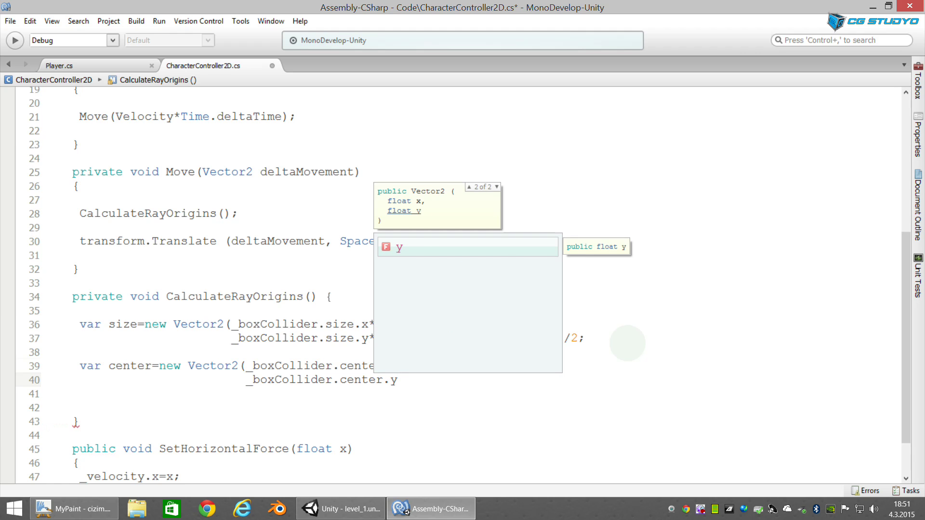
type("*")
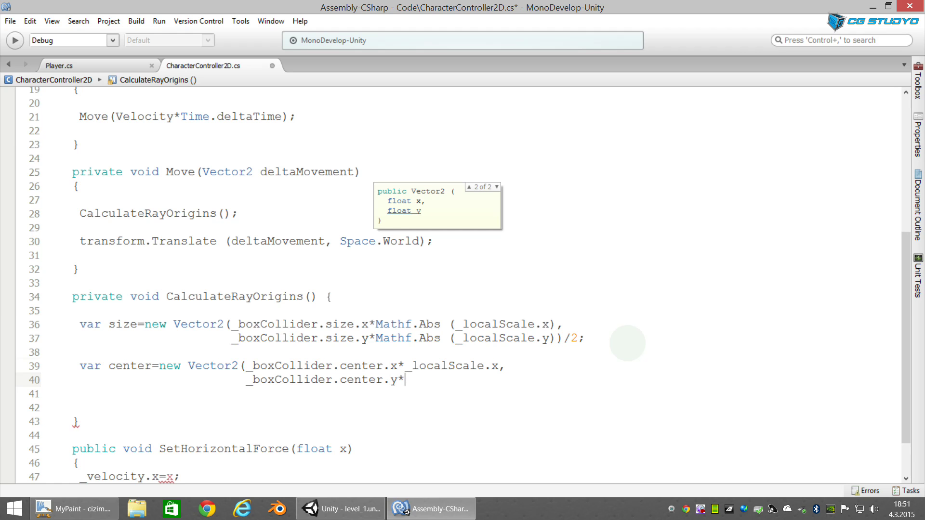
type("_local")
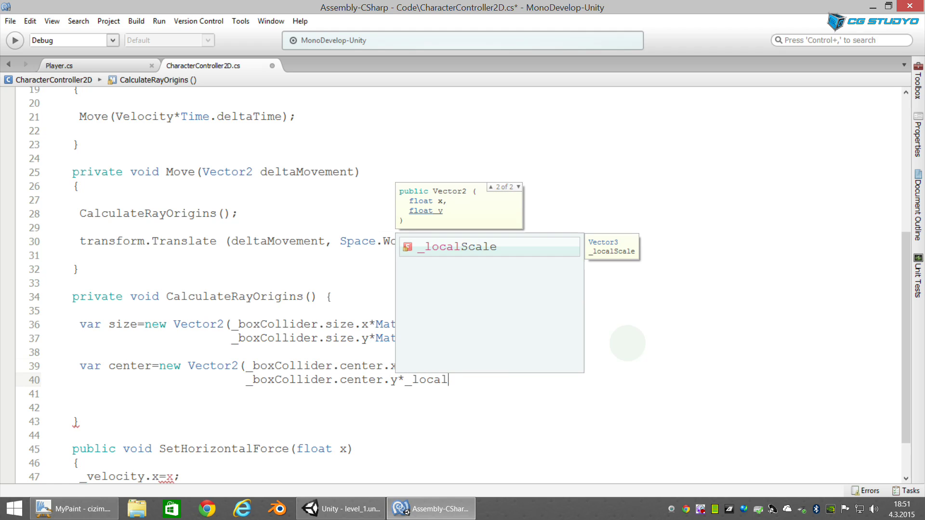
key("Return")
type(".y")
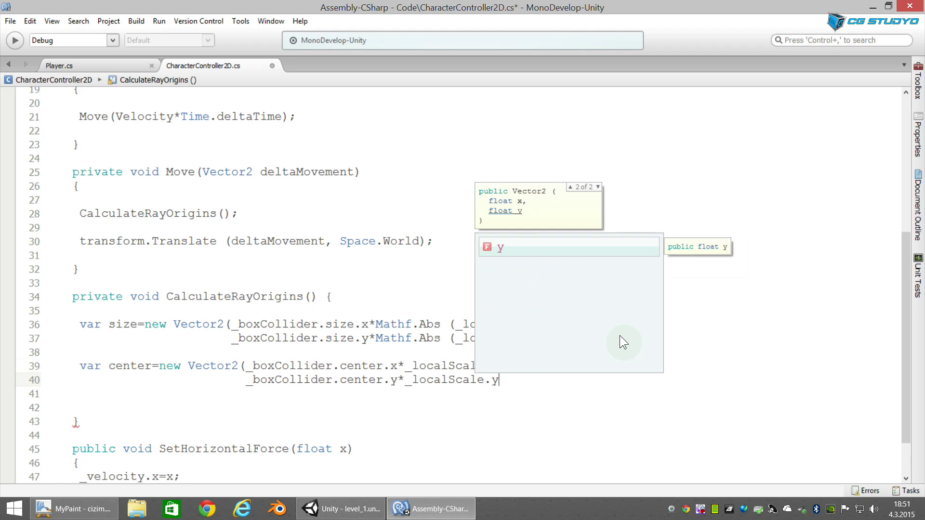
type(");")
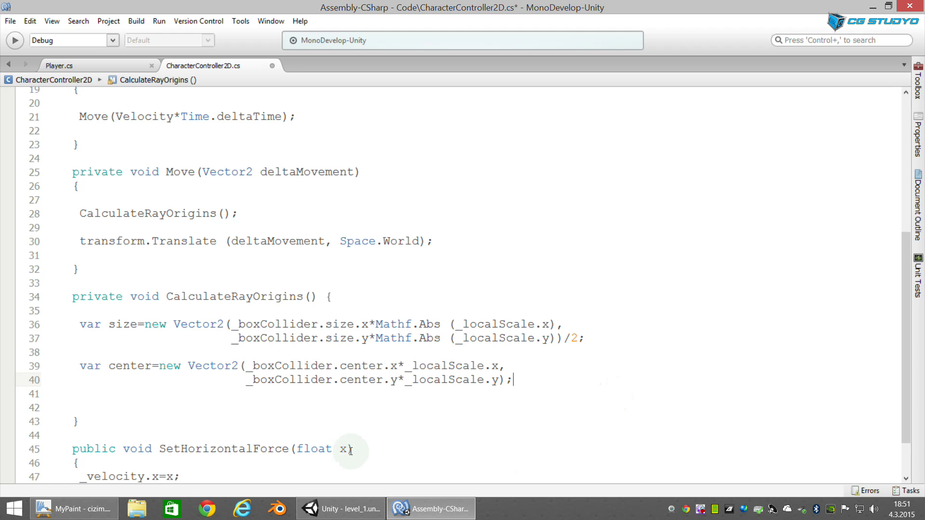
left_click(82, 509)
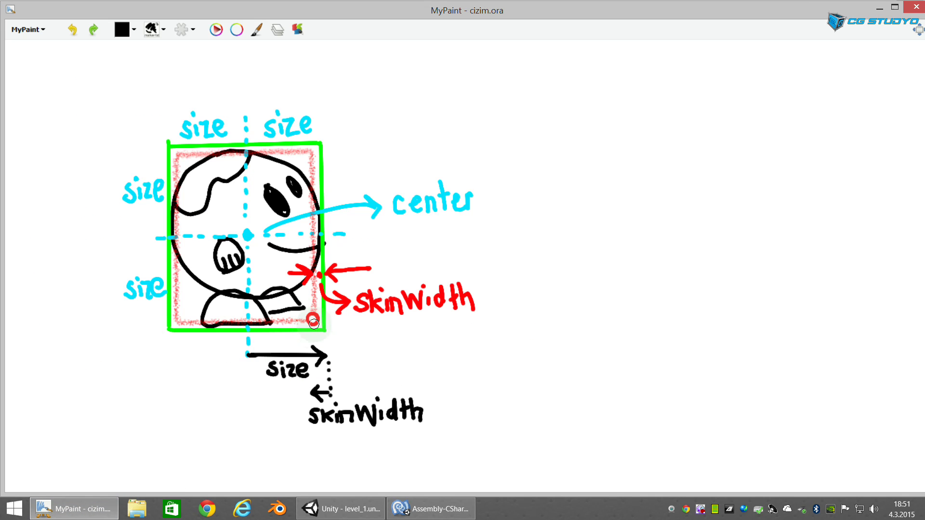
scroll(315, 335, "up", 4)
scroll(315, 335, "up", 1)
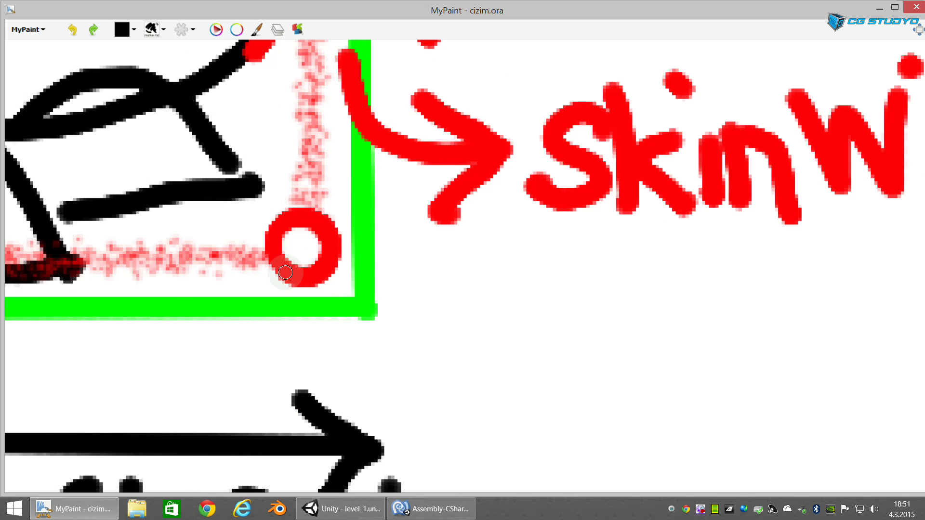
scroll(308, 274, "down", 2)
scroll(308, 274, "down", 2)
scroll(308, 275, "down", 4)
scroll(309, 275, "up", 3)
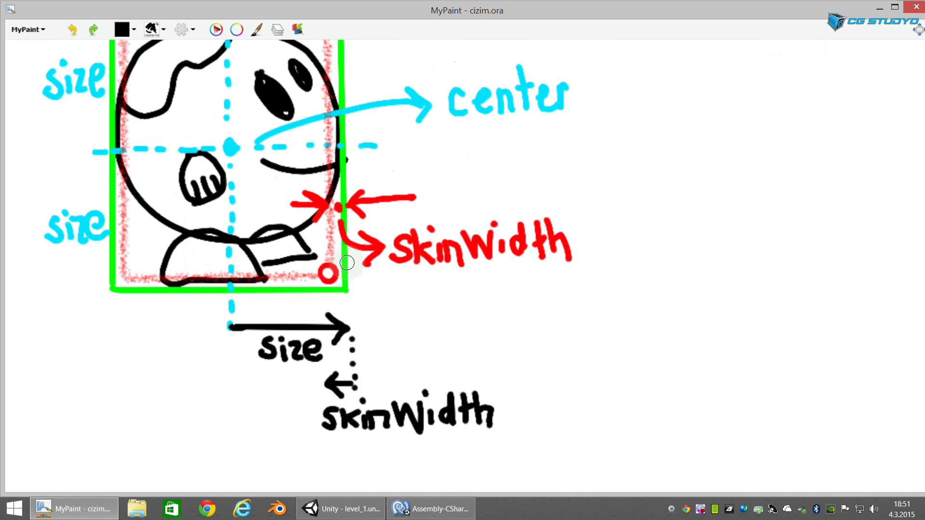
scroll(334, 301, "down", 1)
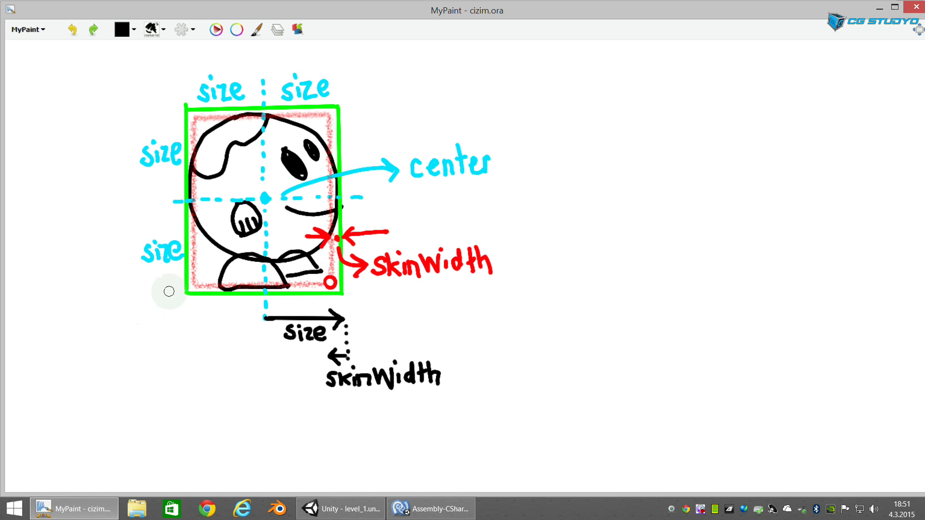
left_click(431, 509)
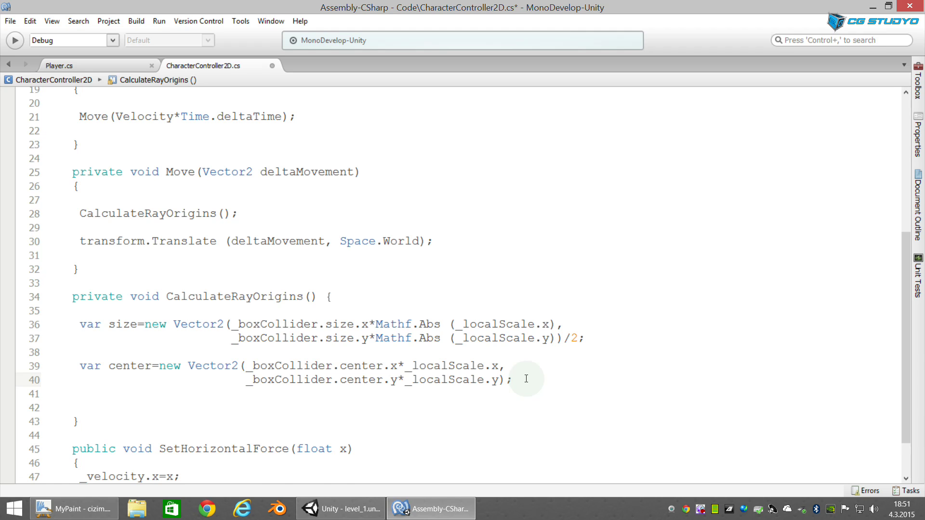
Step: Below the center line, type an unfinished _raycastBottomRight= assignment
key("Return")
key("Return")
type("_")
key("BackSpace")
type("_")
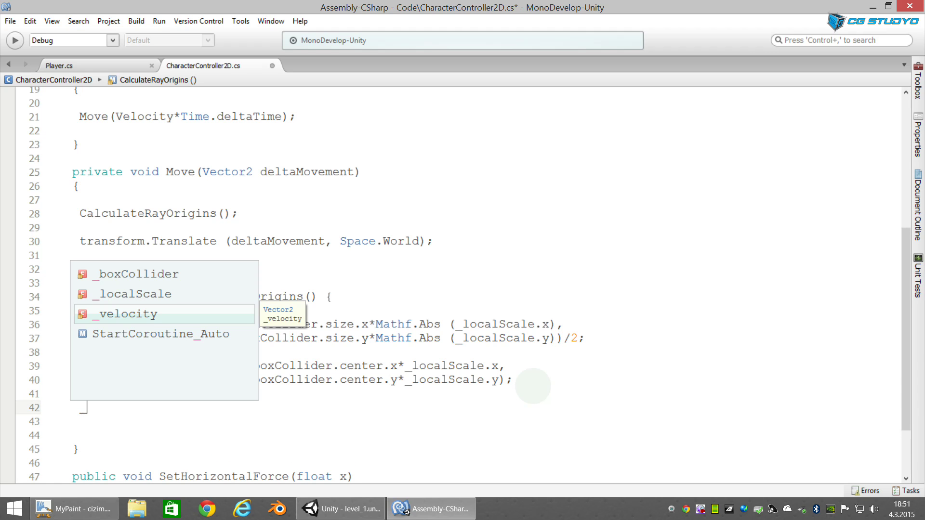
type("raycastBottomRight=")
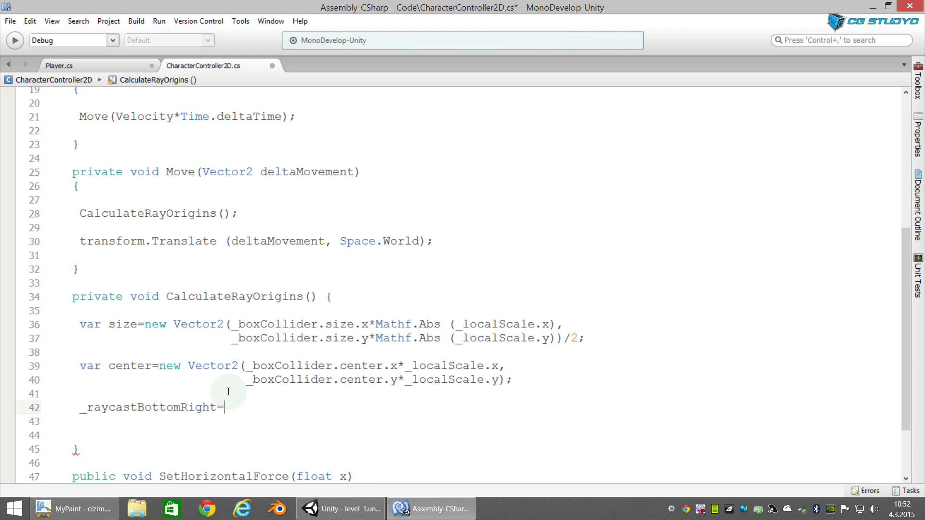
scroll(186, 366, "up", 6)
Step: Add a 'private Vector3 raycastBottomRight' field line directly below _localScale
left_click(296, 220)
key("Return")
type("pr")
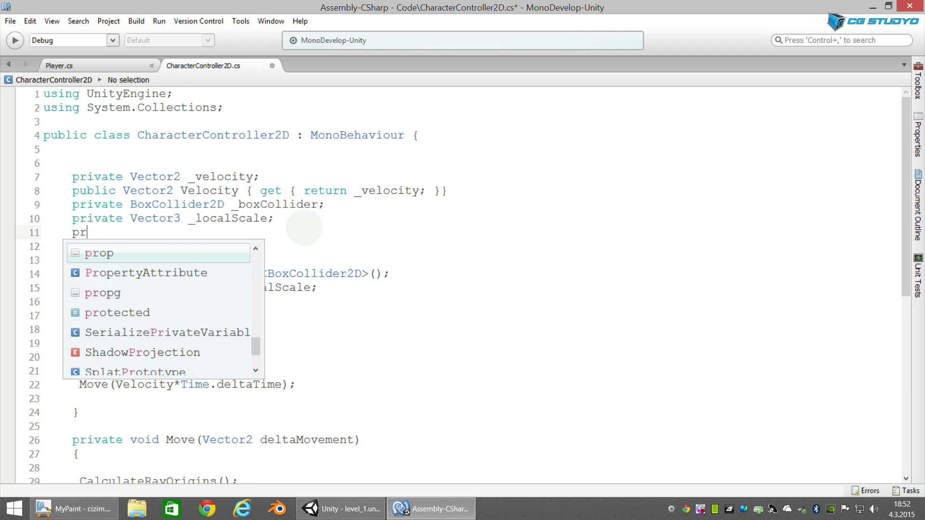
type("ivate")
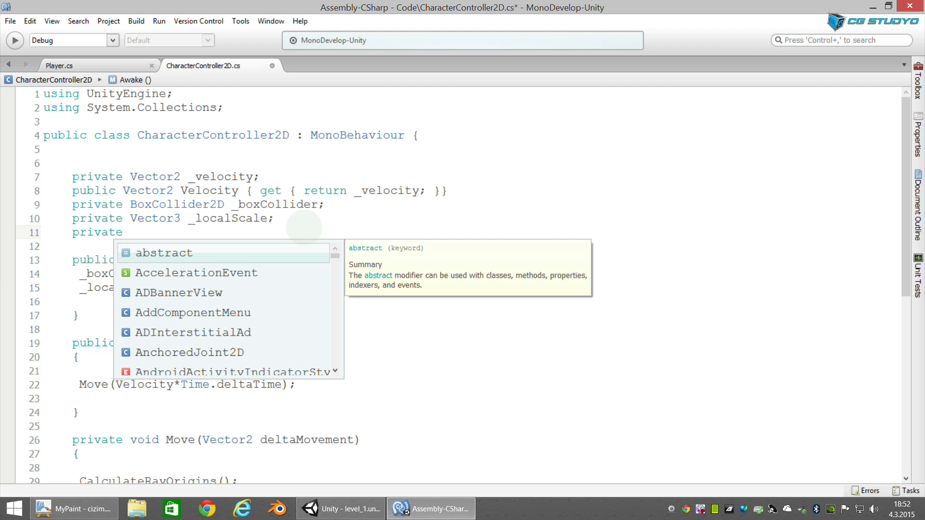
key("Escape")
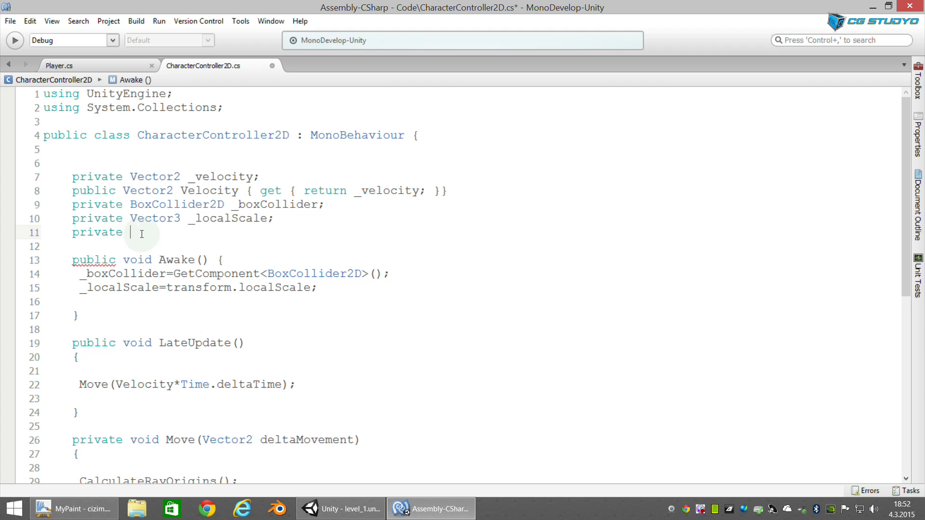
type("ray")
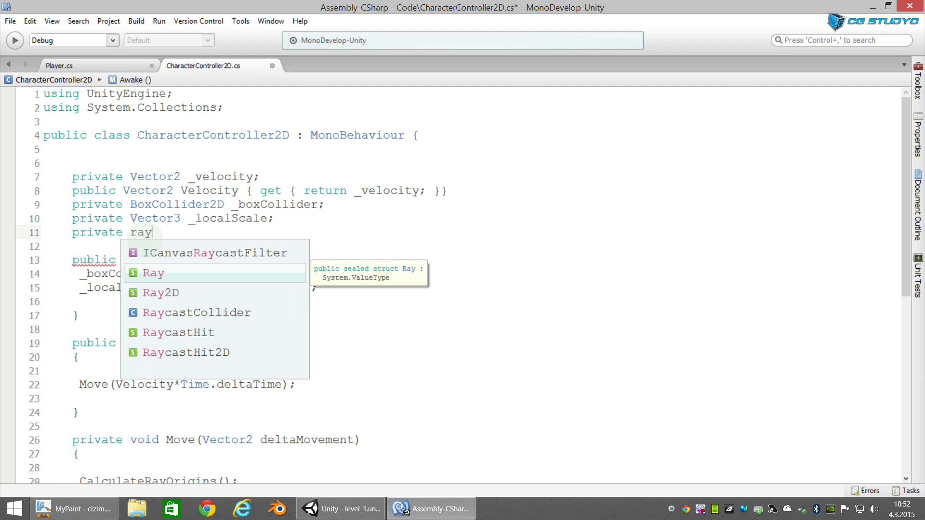
type("castBottomRight")
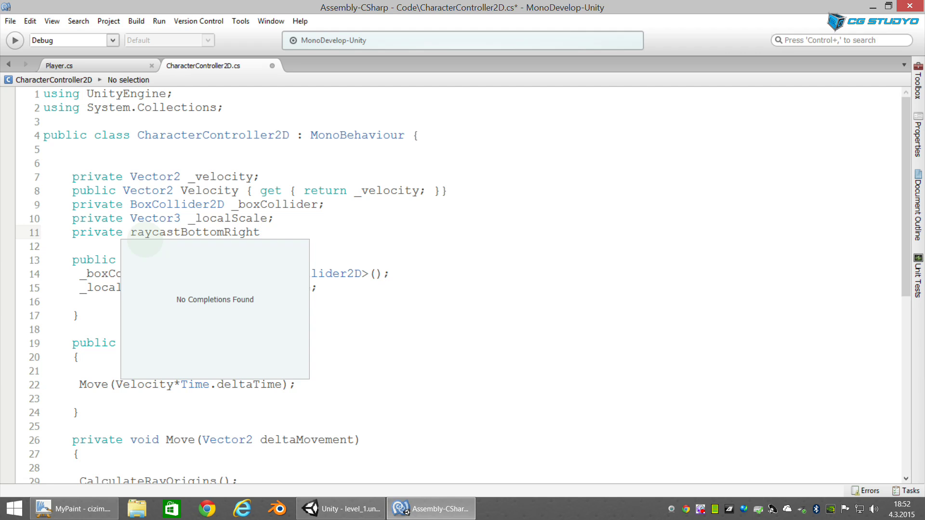
key("Left")
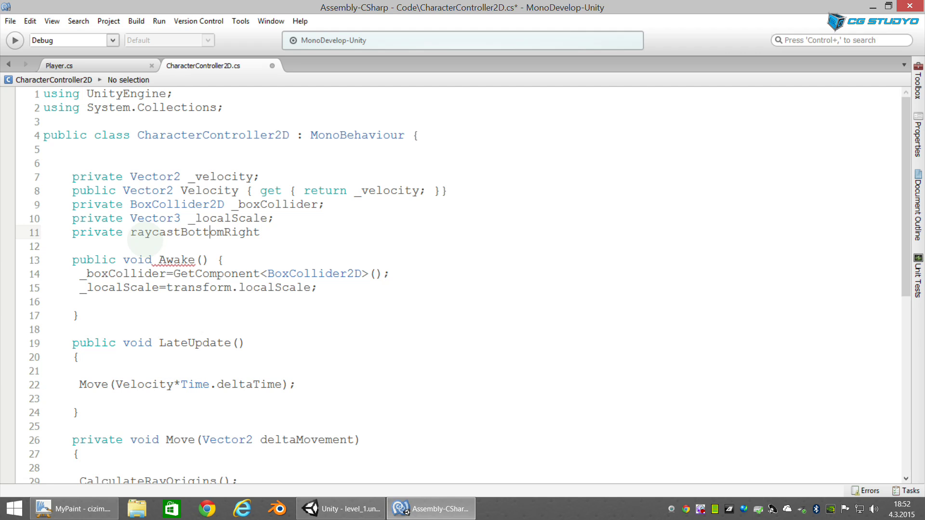
type("Vector3")
key("End")
Step: Return to the unfinished _raycastBottomRight assignment on line 43, then bring up the cizim.ora collider diagram in MyPaint
type(";")
scroll(299, 434, "down", 4)
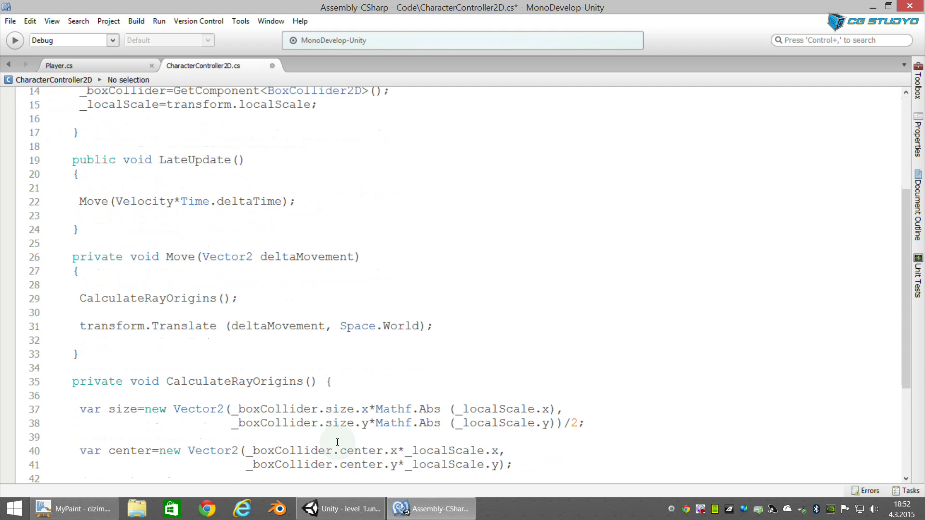
scroll(289, 395, "down", 3)
scroll(244, 365, "down", 1)
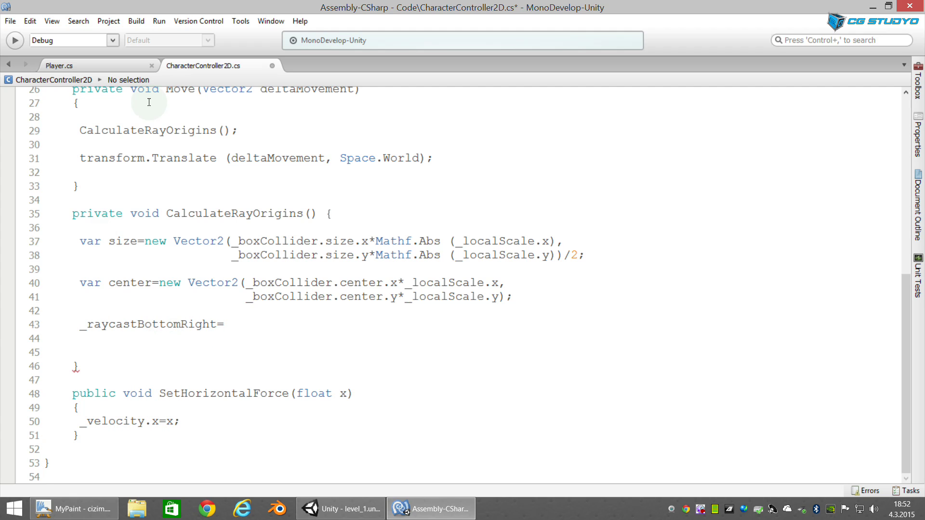
left_click(223, 317)
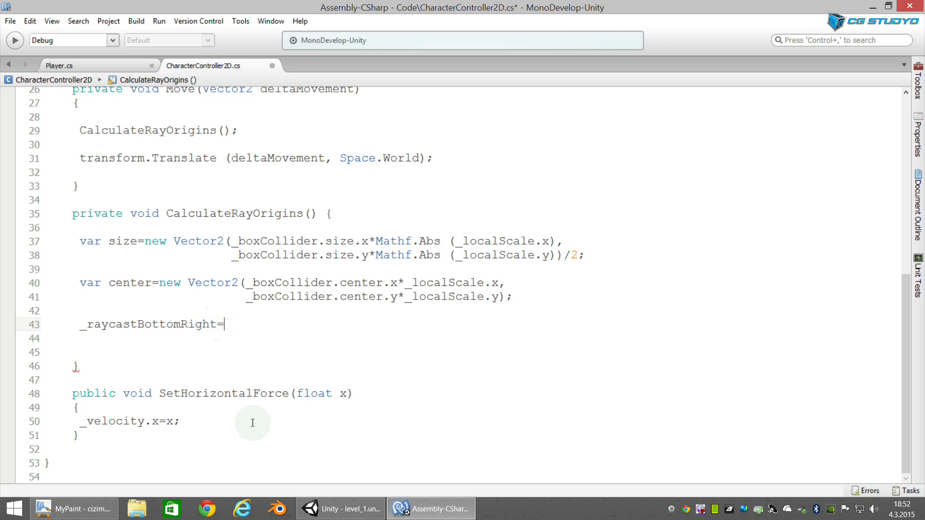
left_click(97, 506)
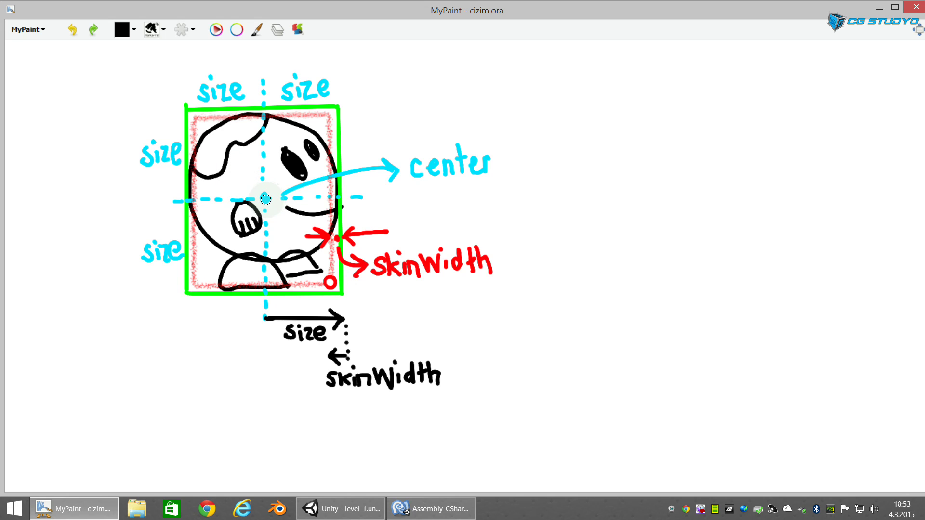
Step: Draw arrows from the box center to the bottom-right corner and to the right edge
mouse_move(264, 198)
left_mouse_down()
mouse_move(318, 281)
mouse_move(341, 291)
left_mouse_up()
left_click_drag(334, 260, 339, 291)
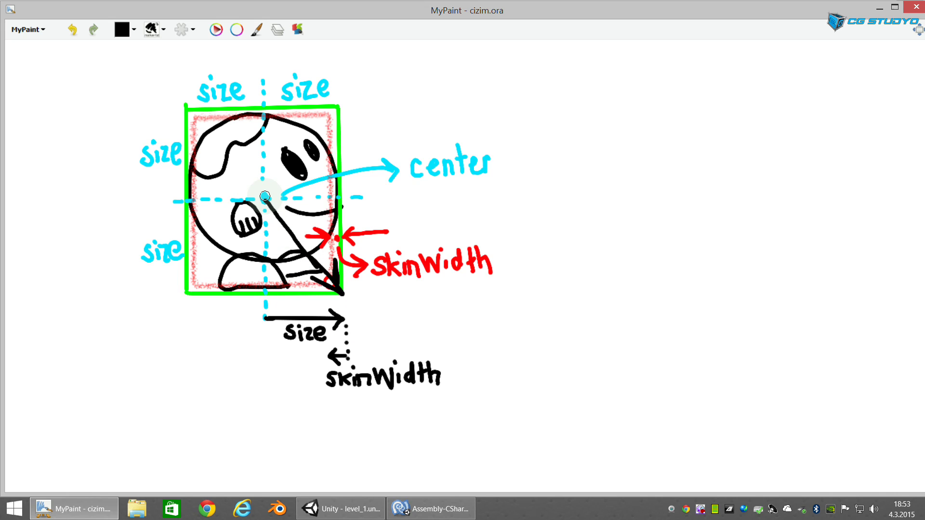
mouse_move(264, 197)
left_mouse_down()
mouse_move(335, 198)
mouse_move(324, 213)
left_mouse_up()
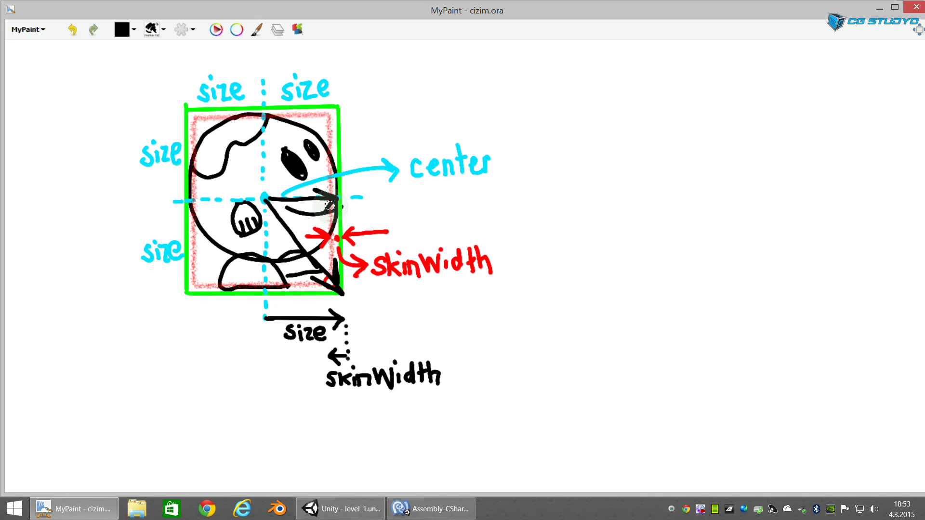
scroll(330, 205, "up", 4)
left_click_drag(343, 101, 359, 180)
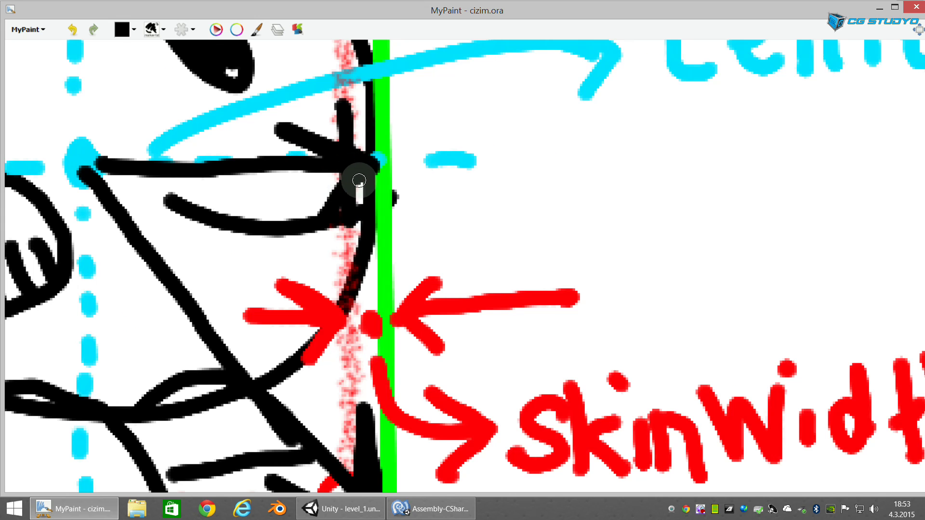
Step: Mark the right-edge end of the line with a cyan dot, then return to black
key("x")
key("x")
key("x")
key("x")
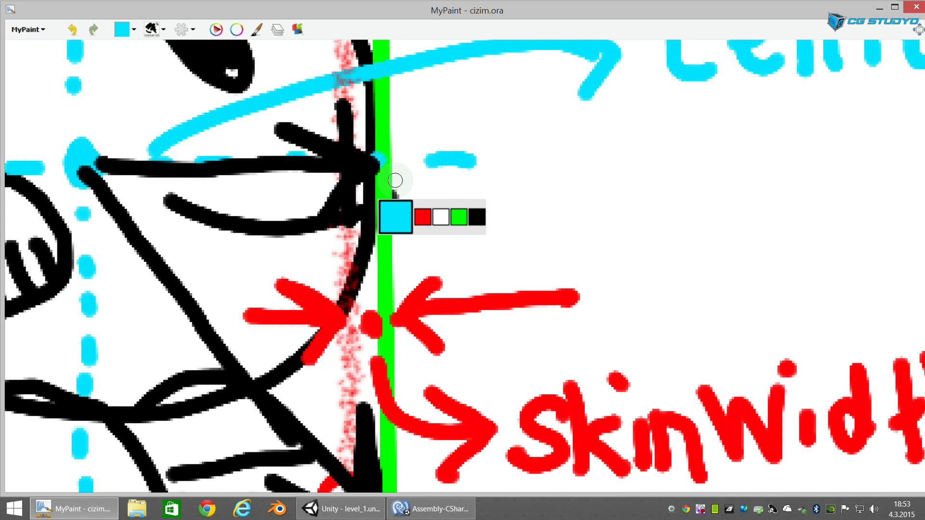
left_click(348, 164)
scroll(306, 187, "down", 1)
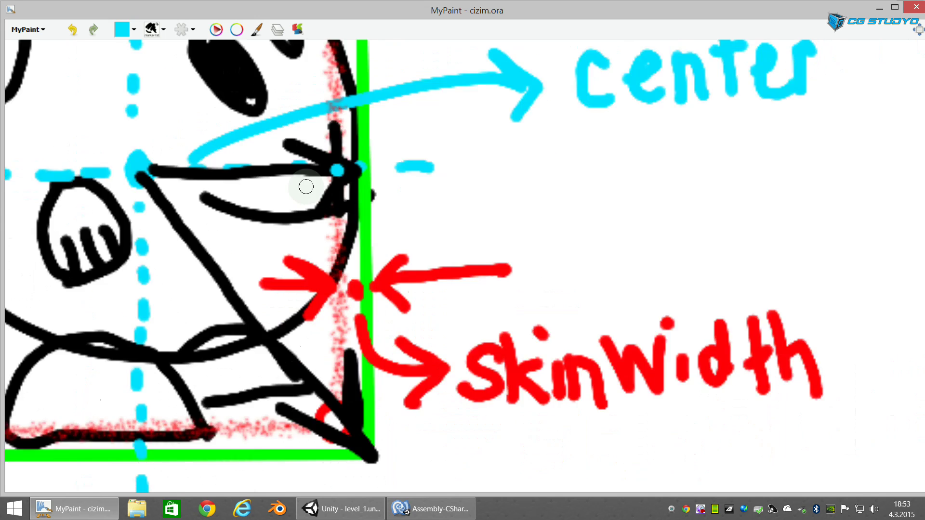
scroll(306, 186, "down", 2)
key("x")
Step: Draw an arrow from the center down to the box bottom and mark where it meets
left_click_drag(224, 184, 224, 319)
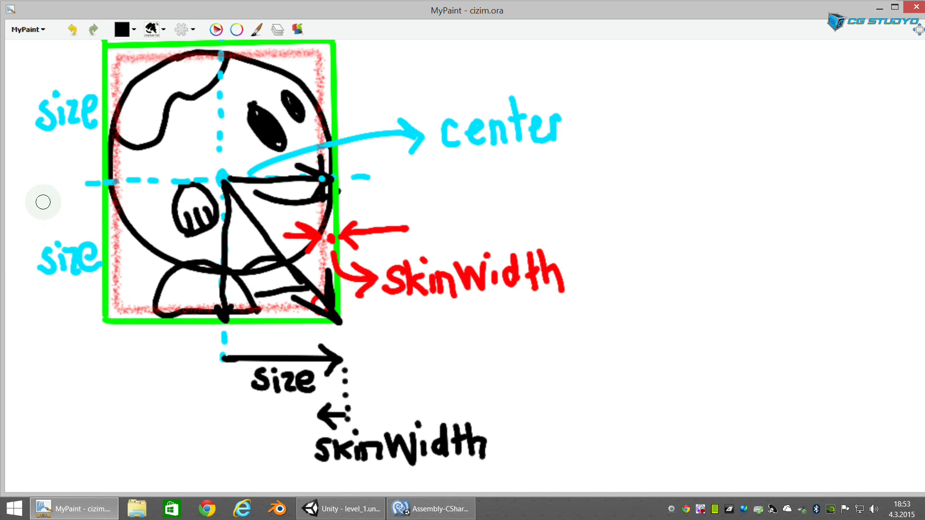
left_click_drag(224, 308, 225, 321)
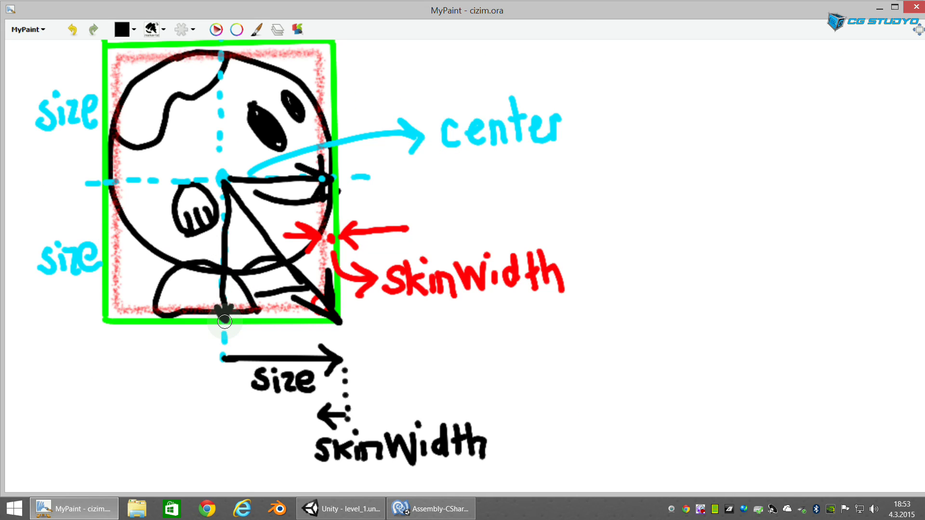
scroll(224, 321, "up", 2)
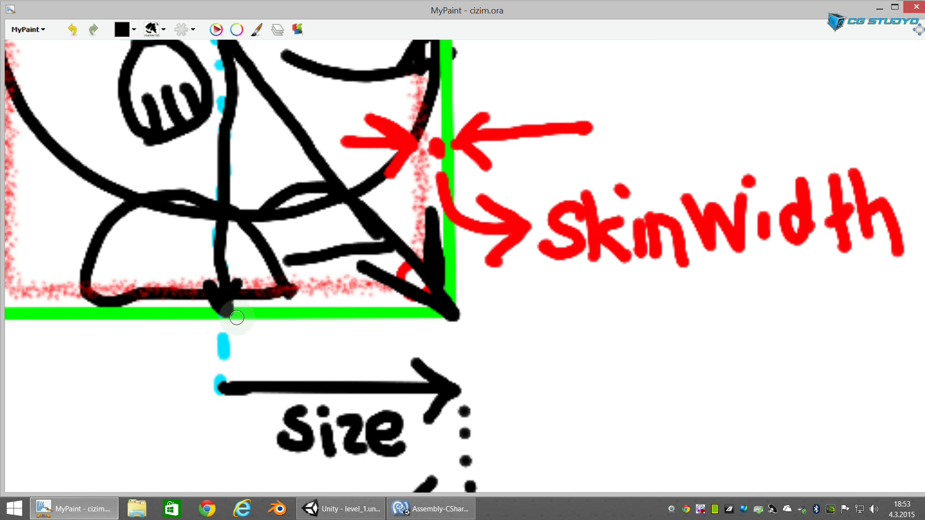
left_click_drag(198, 289, 249, 288)
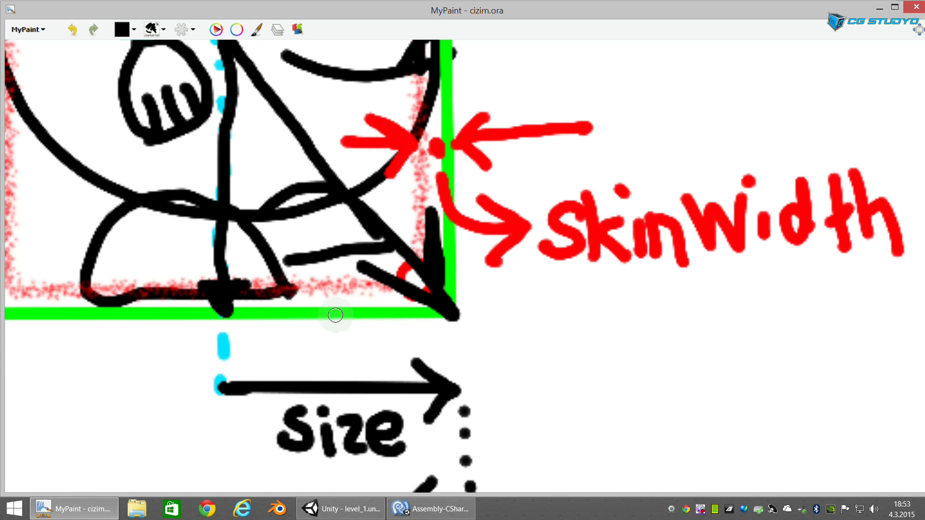
left_click_drag(226, 292, 219, 284)
Step: Sketch cyan dotted lines and a diagonal arrow from the center to the bottom-right corner
key("x")
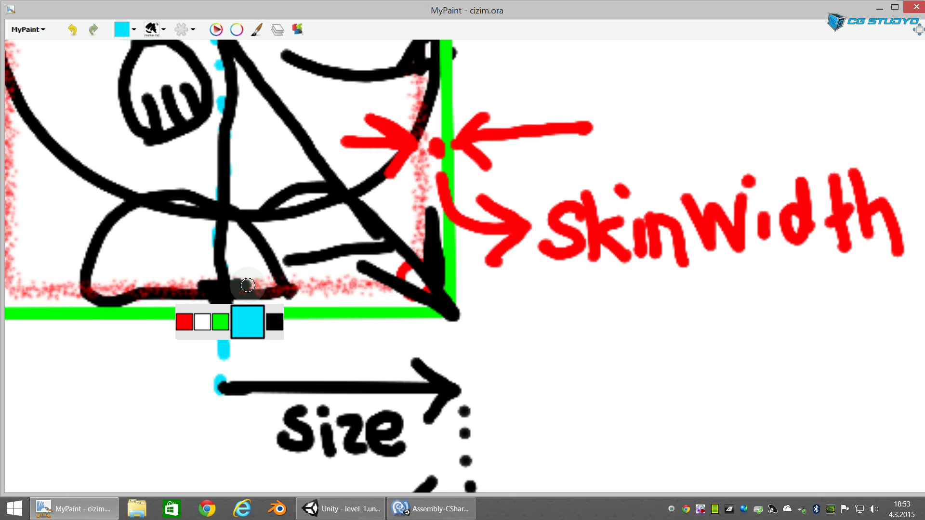
scroll(225, 289, "down", 3)
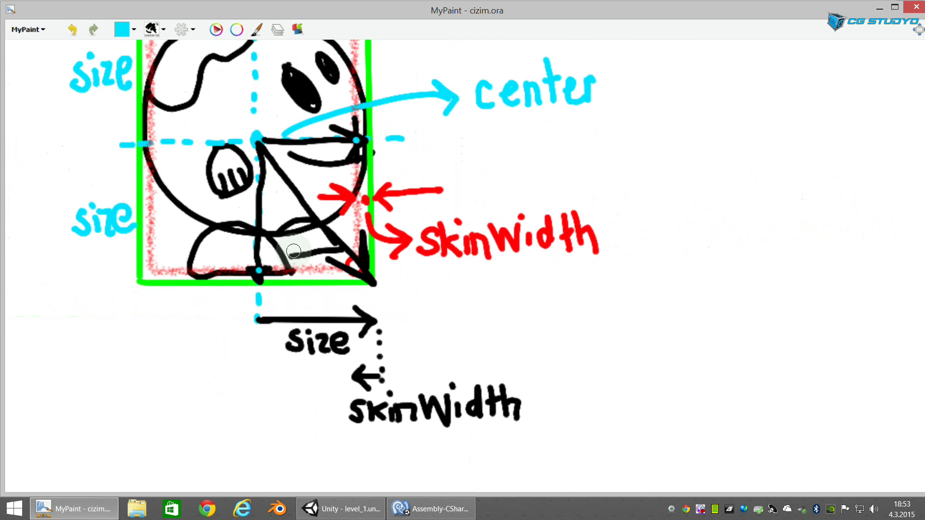
scroll(247, 277, "up", 2)
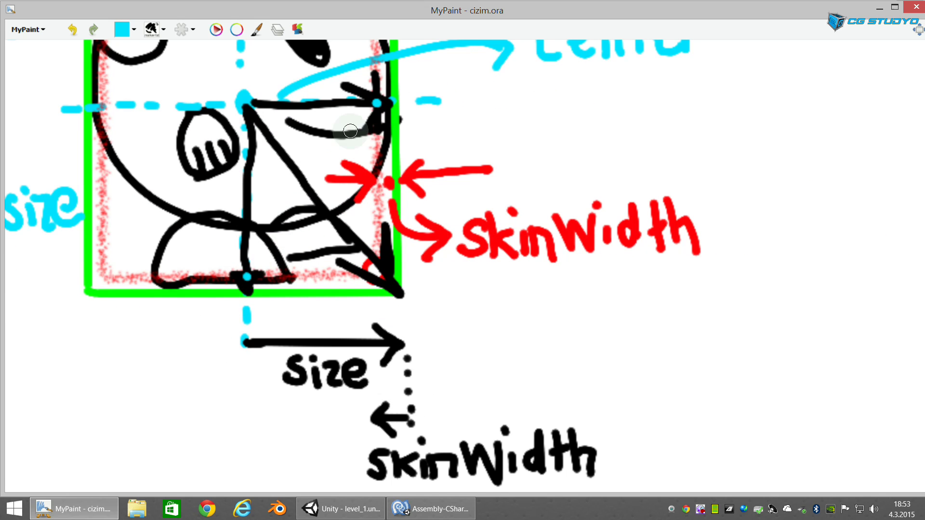
left_click_drag(252, 277, 384, 274)
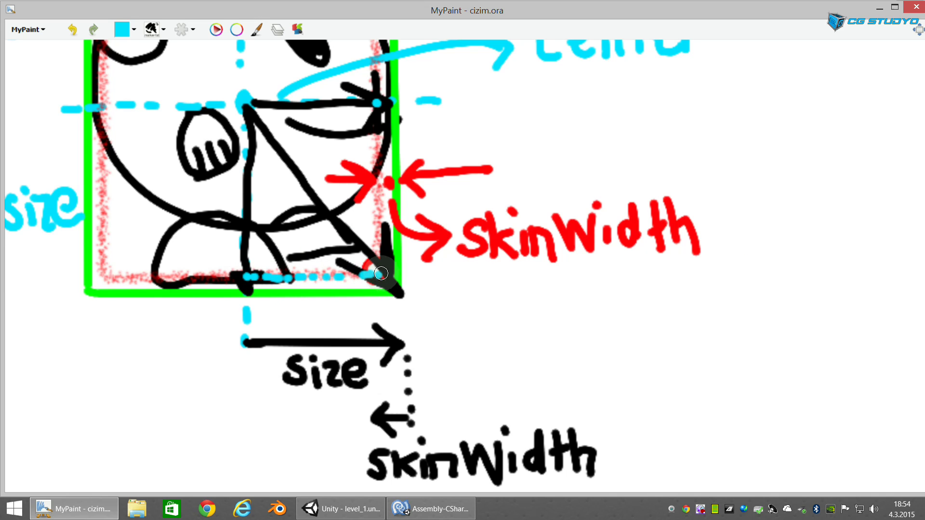
left_click_drag(374, 116, 385, 274)
left_click_drag(243, 102, 382, 272)
left_click_drag(380, 234, 370, 273)
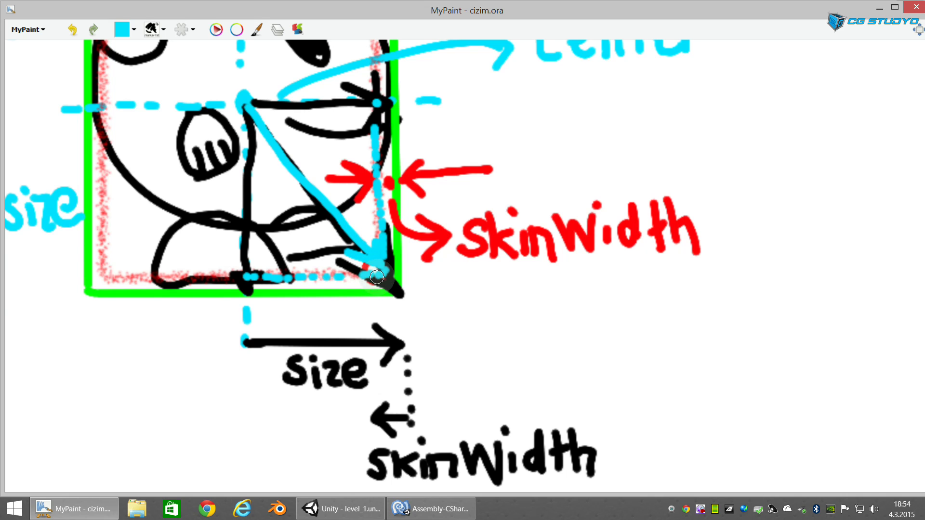
Step: Undo the cyan strokes and switch back to MonoDevelop
key("ctrl+z")
key("ctrl+z")
key("ctrl+z")
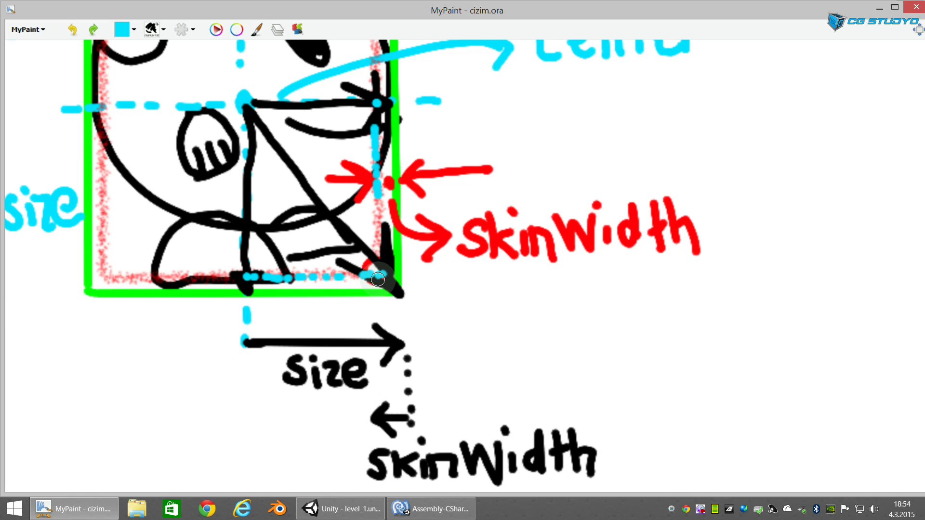
key("ctrl+z")
key("ctrl+z")
key("ctrl+z")
key("ctrl+z")
key("ctrl+z")
key("ctrl+z")
key("ctrl+z")
key("ctrl+z")
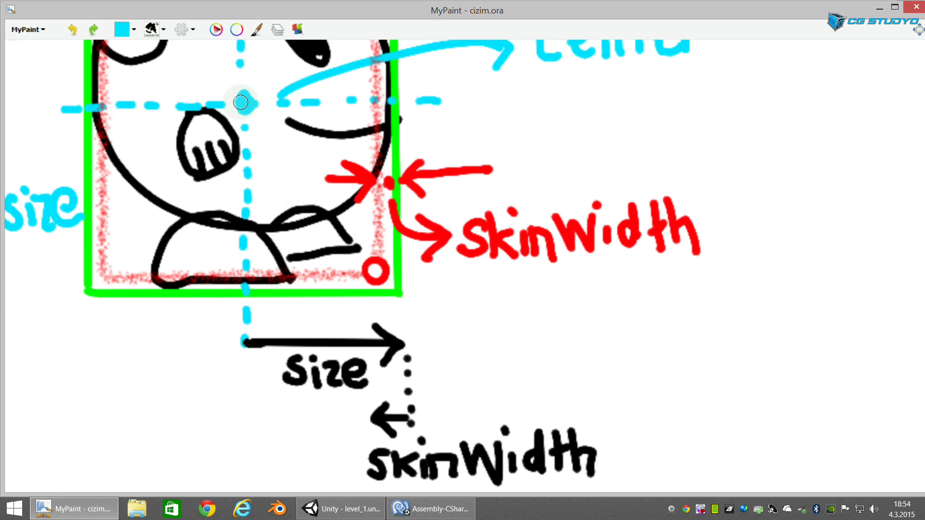
left_click(430, 509)
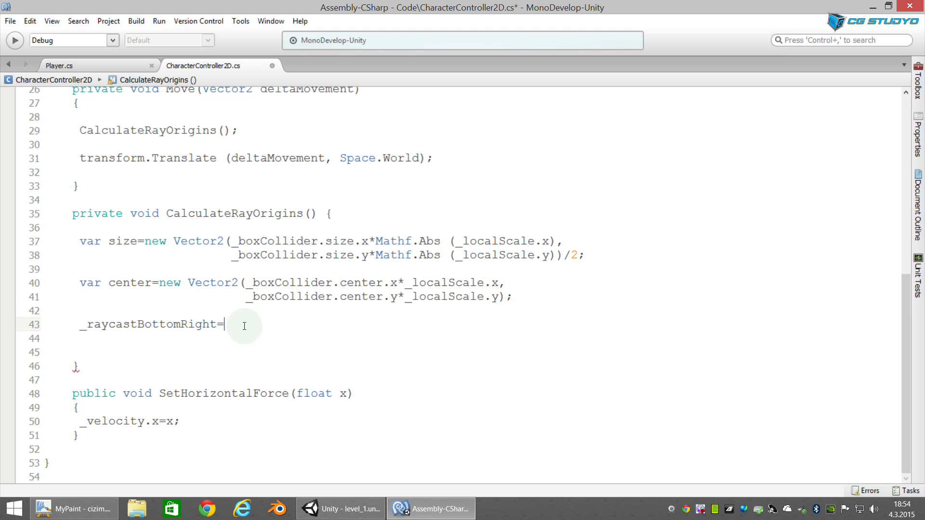
key("ctrl+space")
key("Escape")
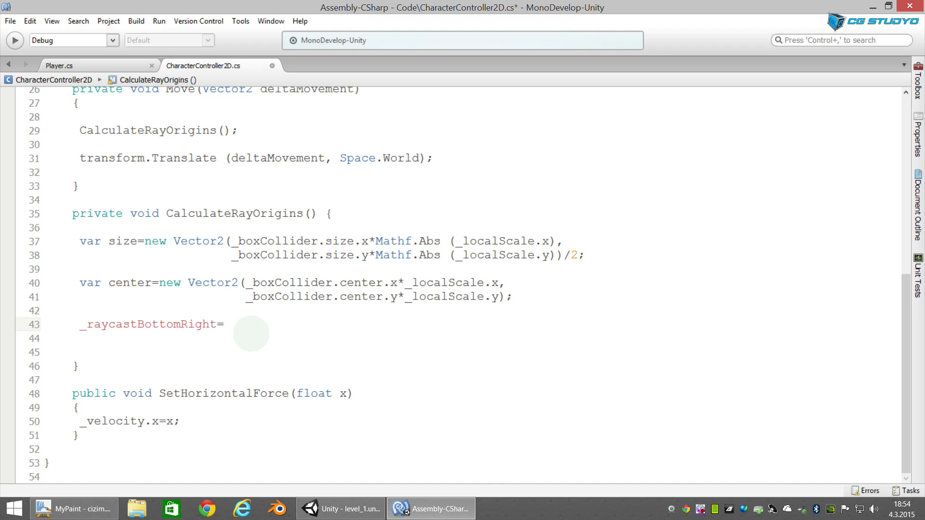
type("tra")
key("BackSpace")
key("BackSpace")
key("BackSpace")
scroll(219, 247, "up", 2)
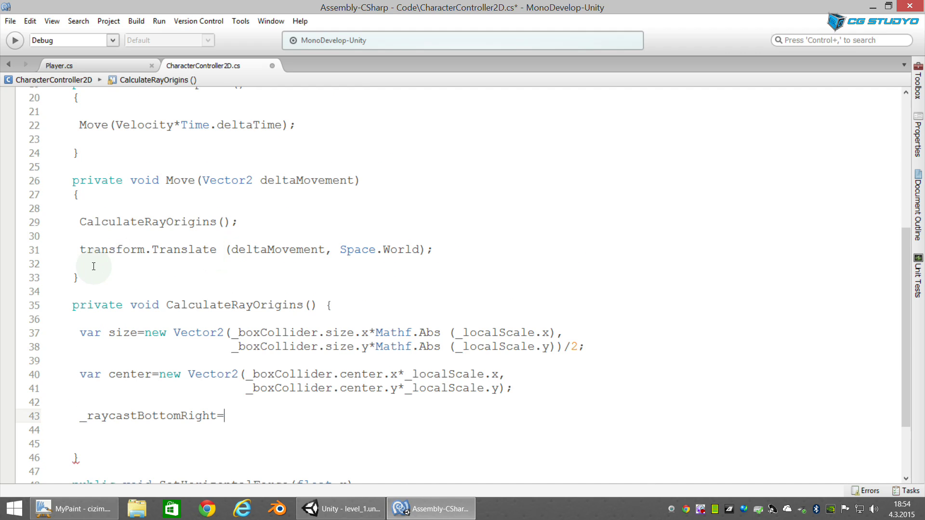
left_click_drag(79, 251, 145, 251)
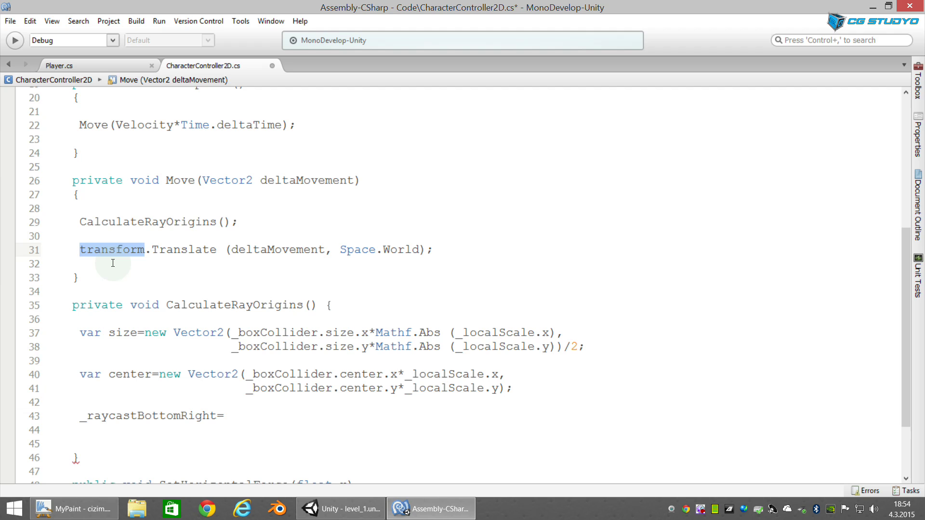
Step: Declare a new 'private Transform _transform' field below the raycastBottomRight field
scroll(276, 313, "up", 6)
left_click(347, 235)
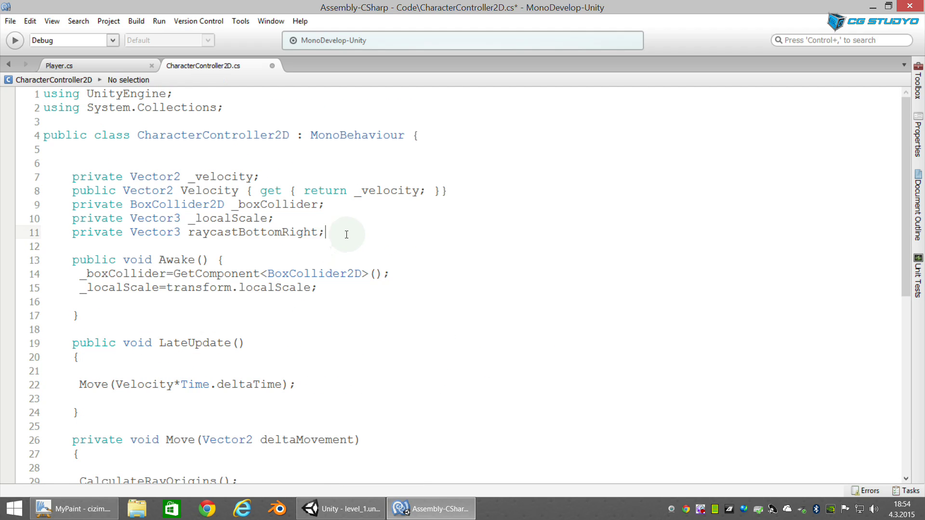
key("Return")
type("pr")
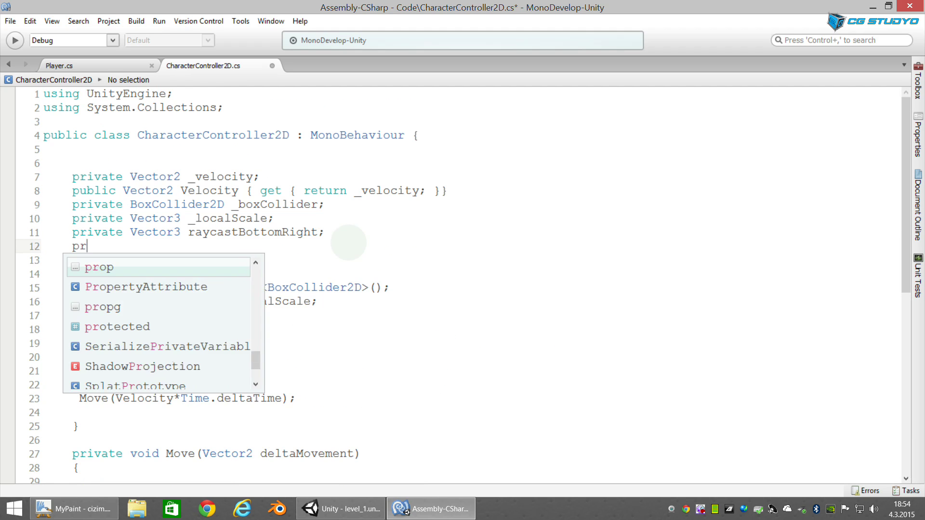
type("ivate")
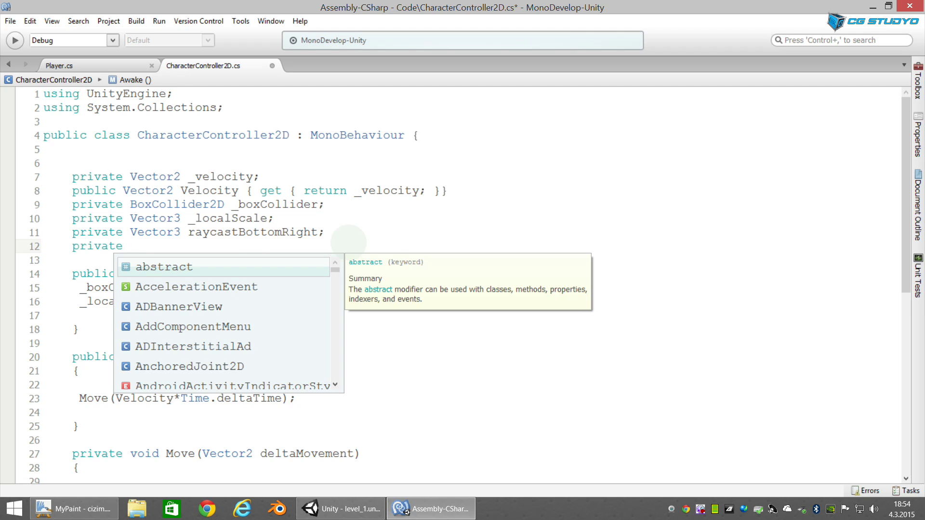
type(" Transf")
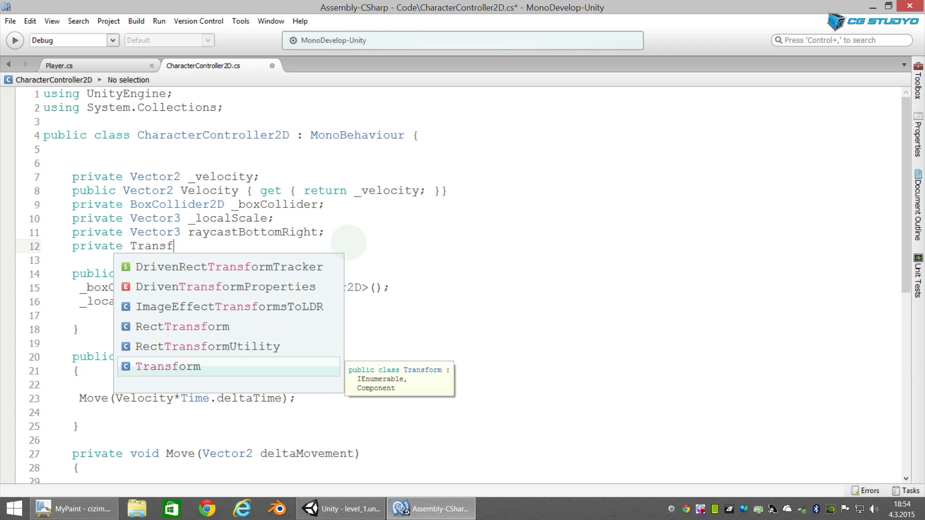
type("orm _t")
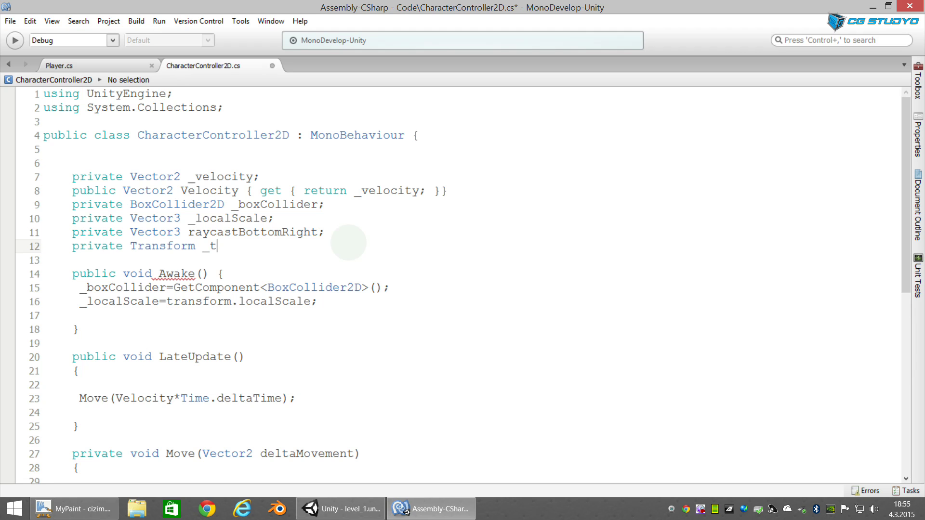
type("ransform;")
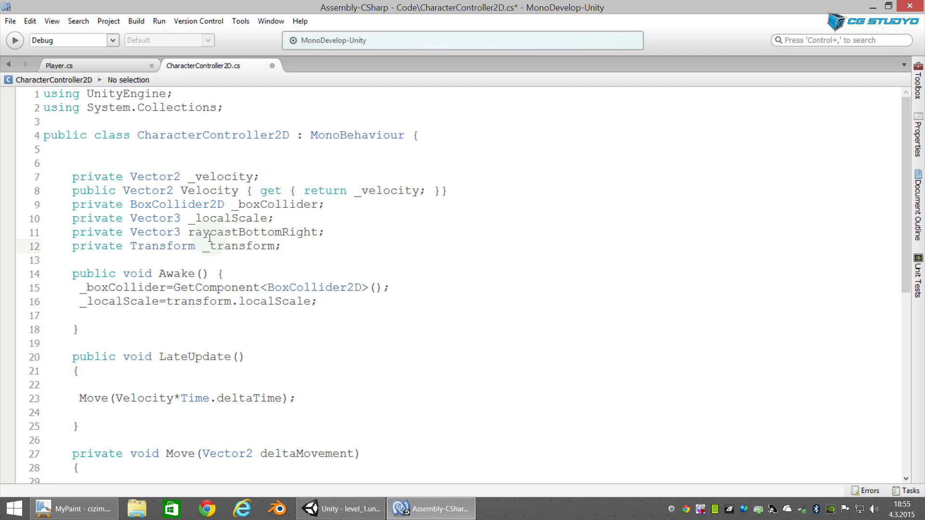
left_click(187, 178)
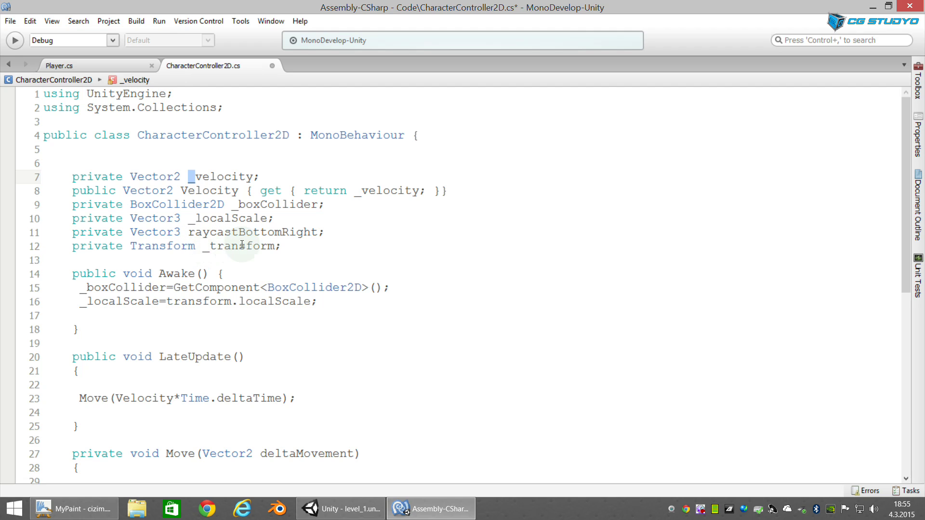
left_click(164, 248)
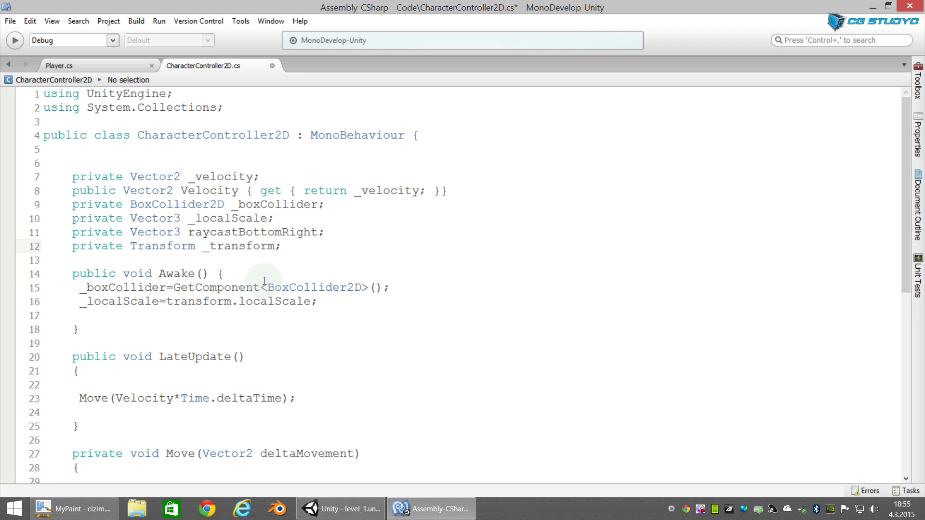
Step: Cache the transform in Awake with '_transform=transform;', then go to the Translate call in Move
left_click(334, 302)
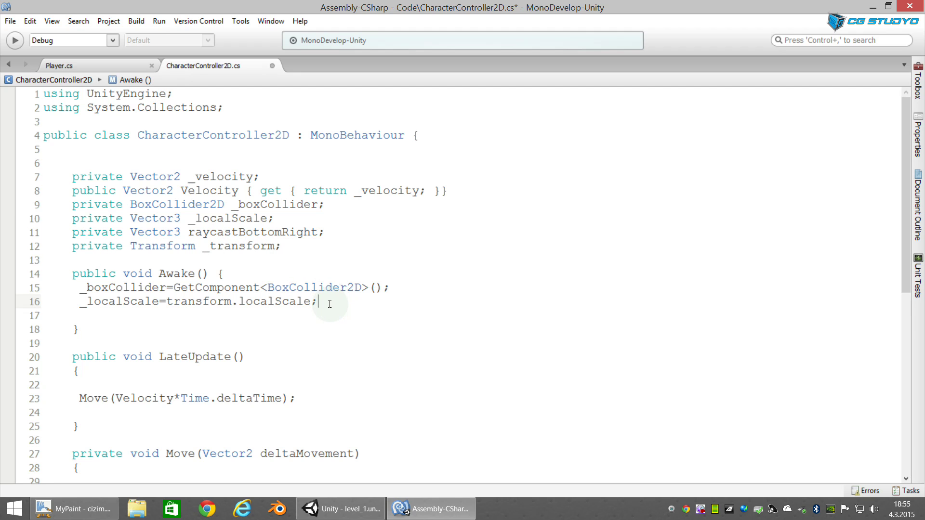
key("Return")
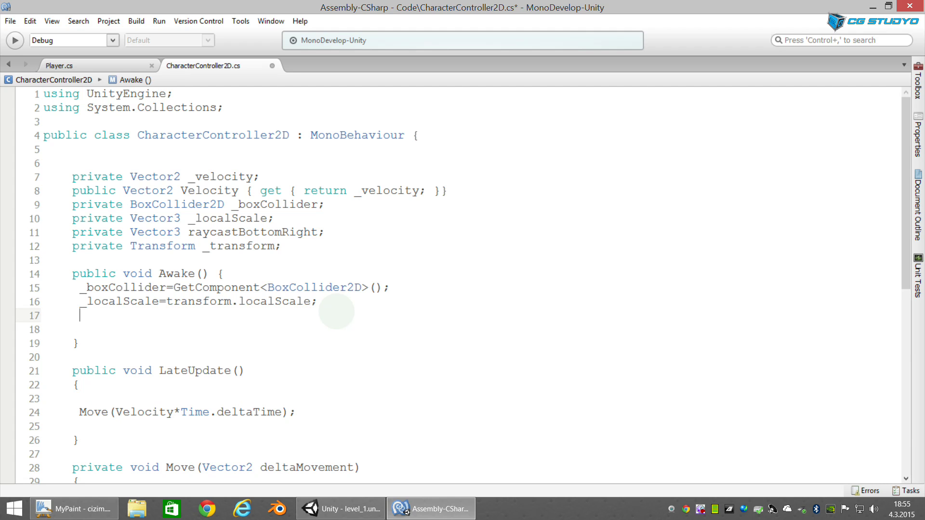
type("_TRA")
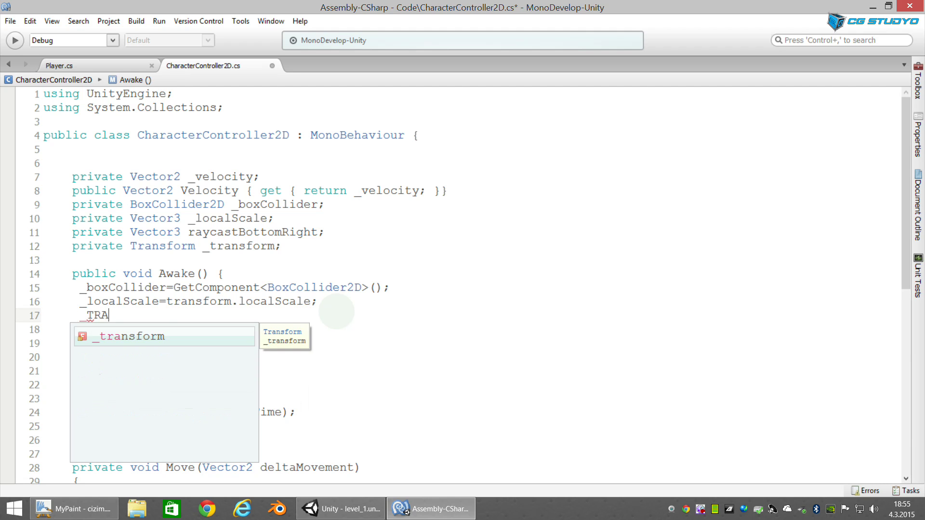
key("BackSpace")
key("BackSpace")
type("tra")
key("Return")
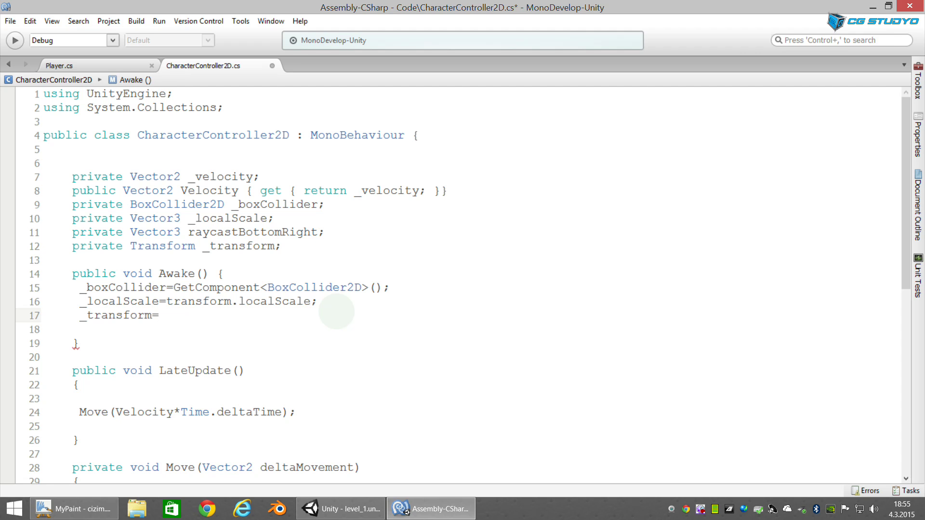
type("transform")
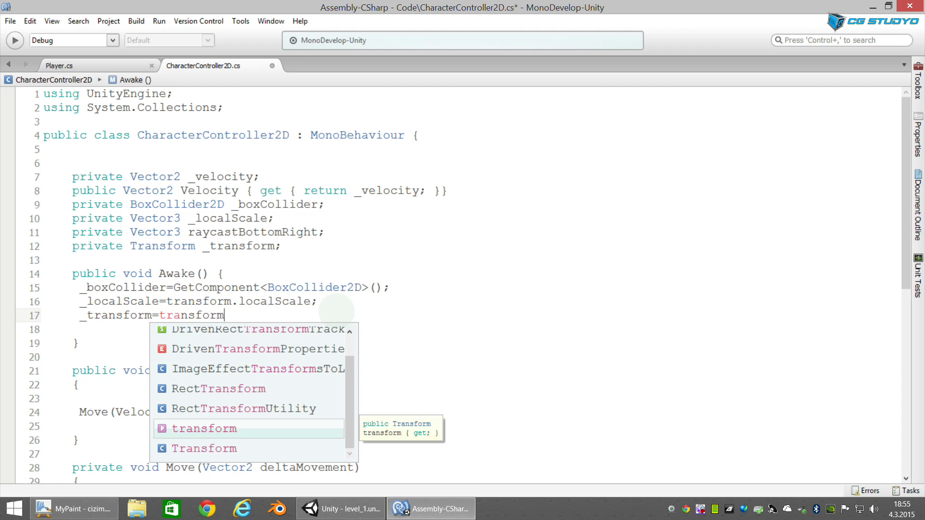
type(";")
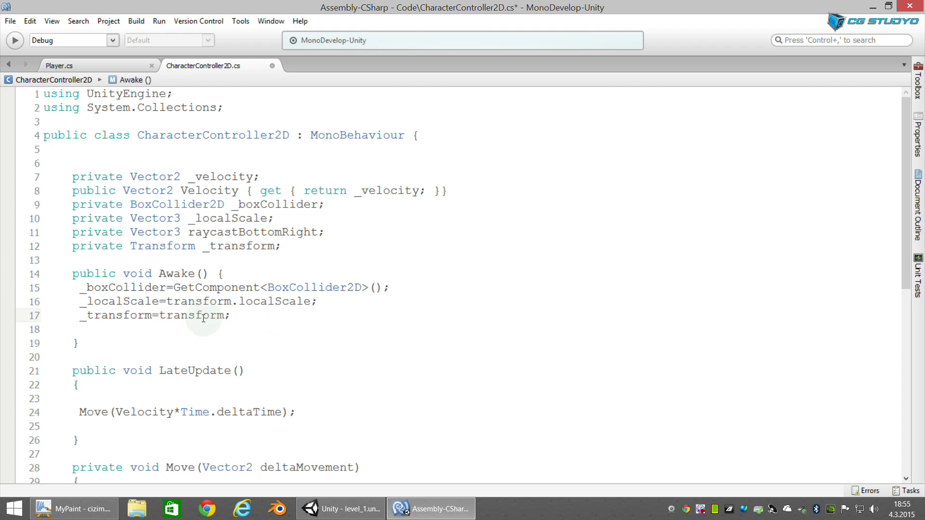
left_click_drag(160, 316, 224, 315)
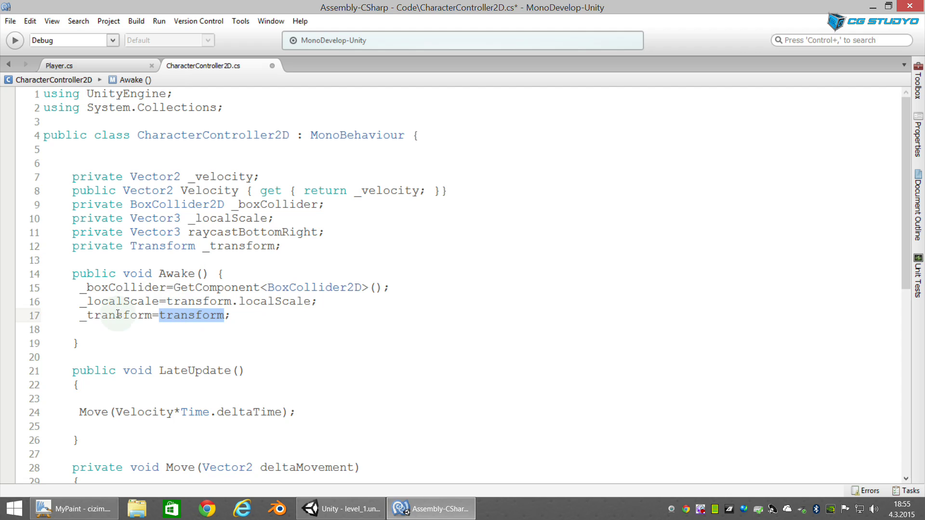
left_click_drag(81, 316, 151, 318)
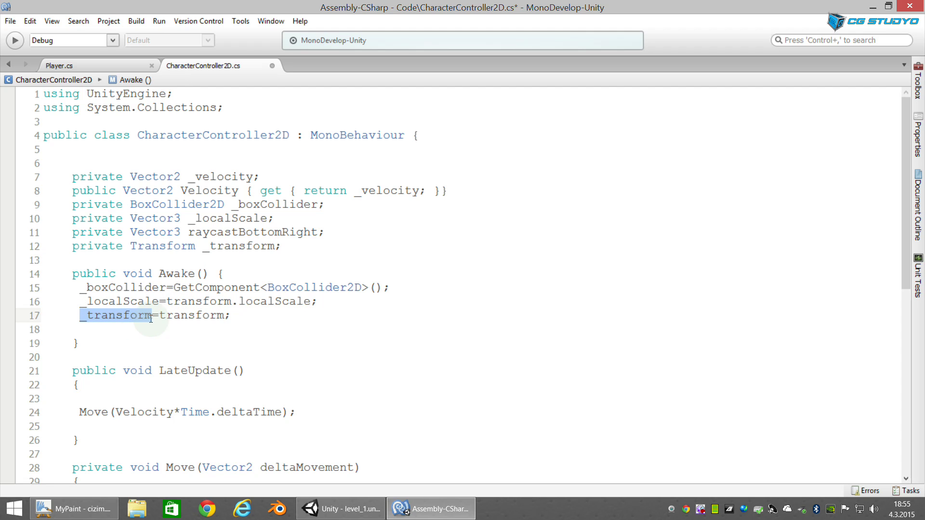
scroll(179, 333, "down", 7)
left_click(80, 262)
Step: Translate through _transform and set _raycastBottomRight to _transform.position + new Vector3(center.x+size.x+SkinWidth)
type("_")
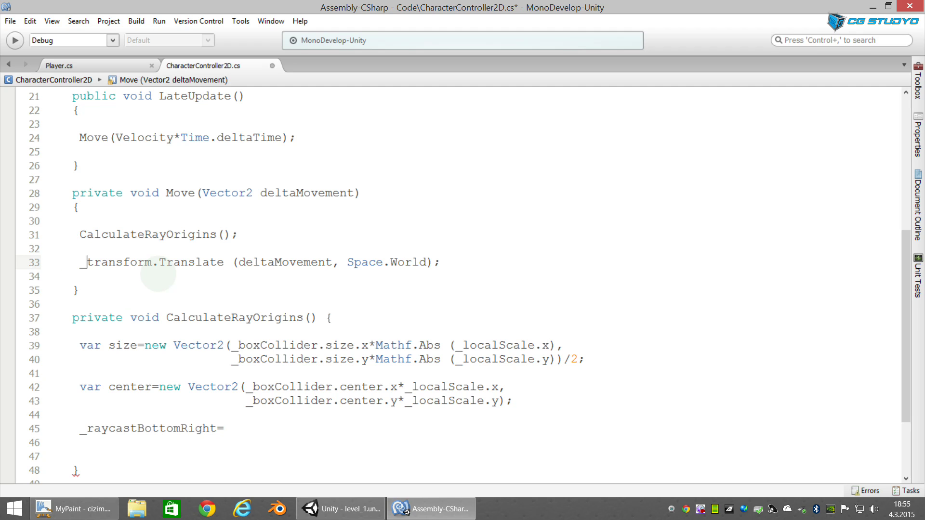
left_click(236, 429)
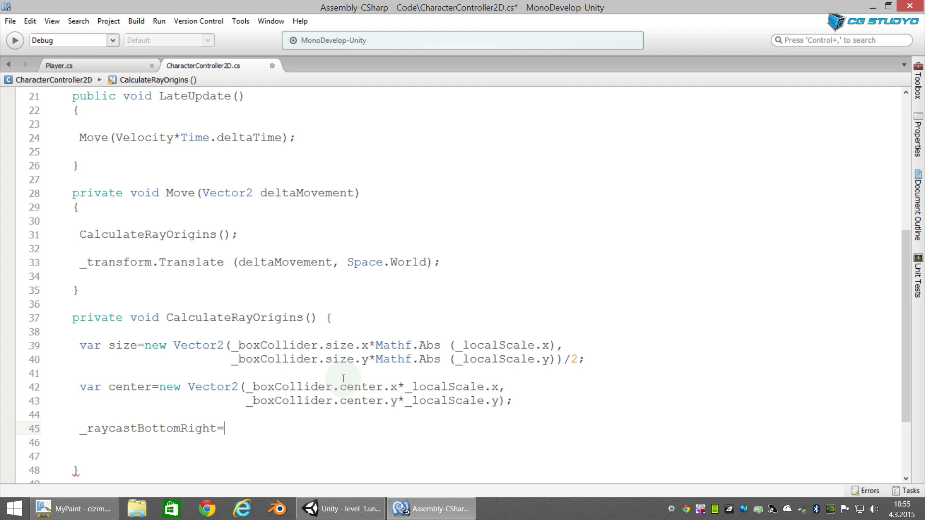
type("_tra")
key("Return")
type(".")
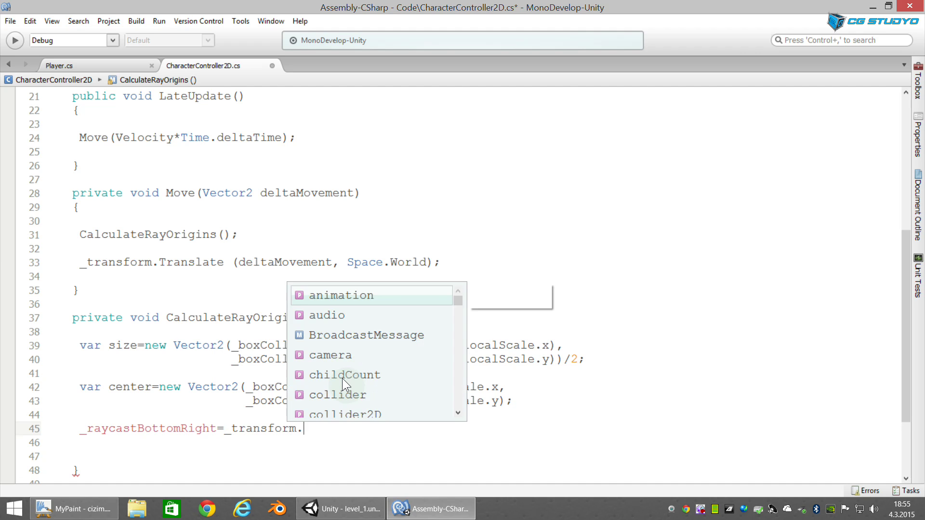
type("pos")
key("Return")
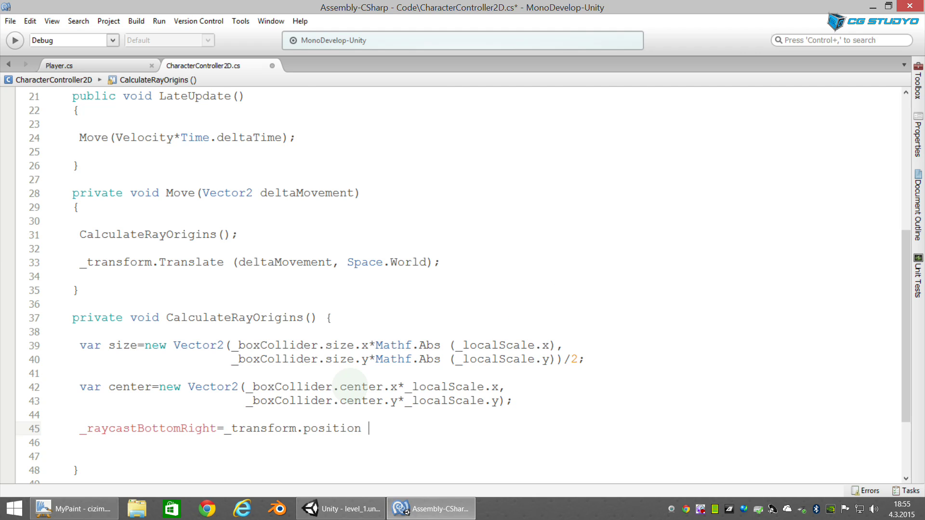
type("+ ")
type("new Vector3(")
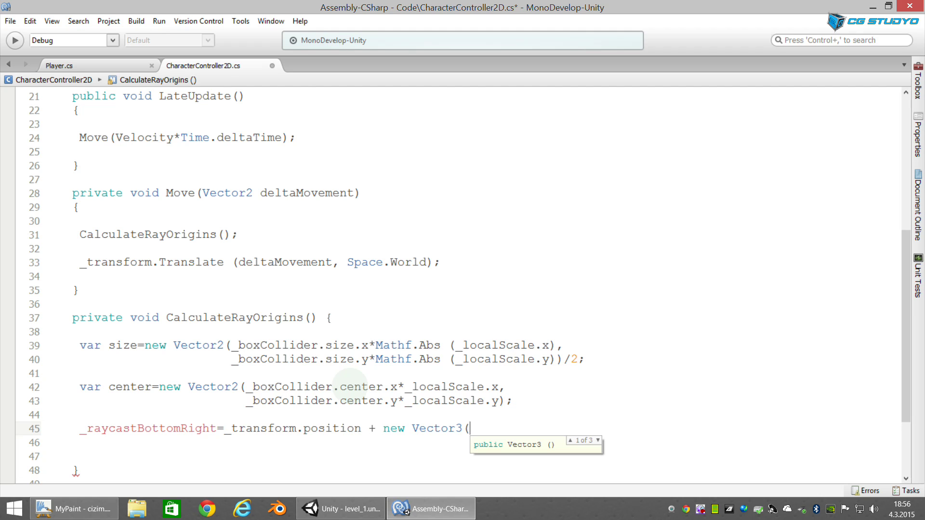
type("center")
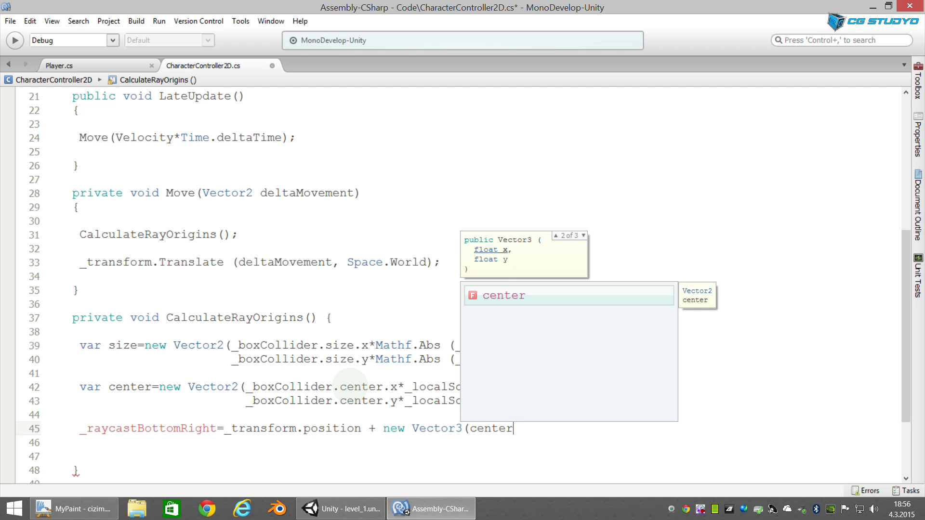
type(".x+size.x")
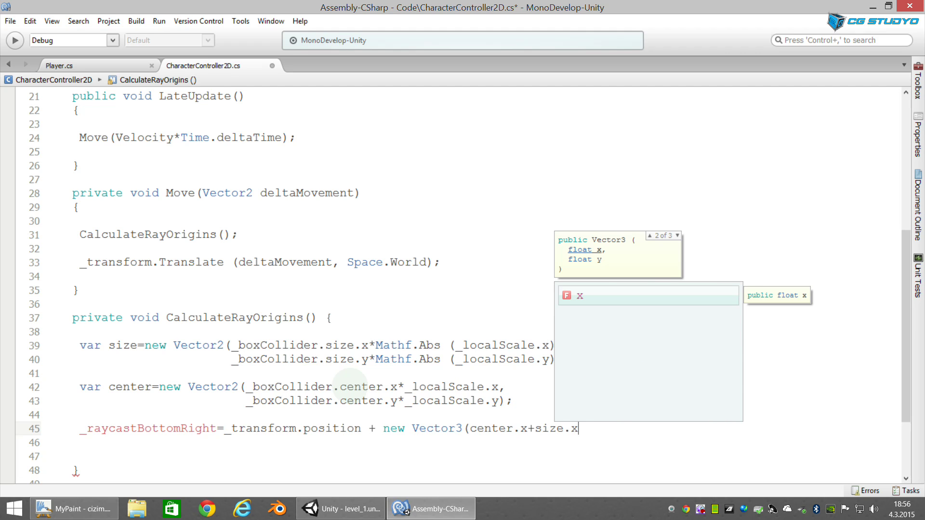
type("+Ski")
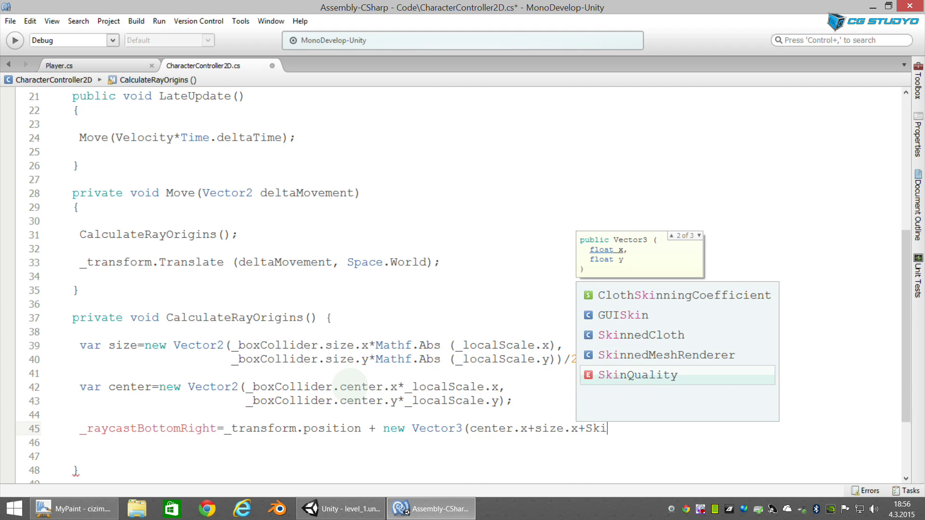
type("nWidth)")
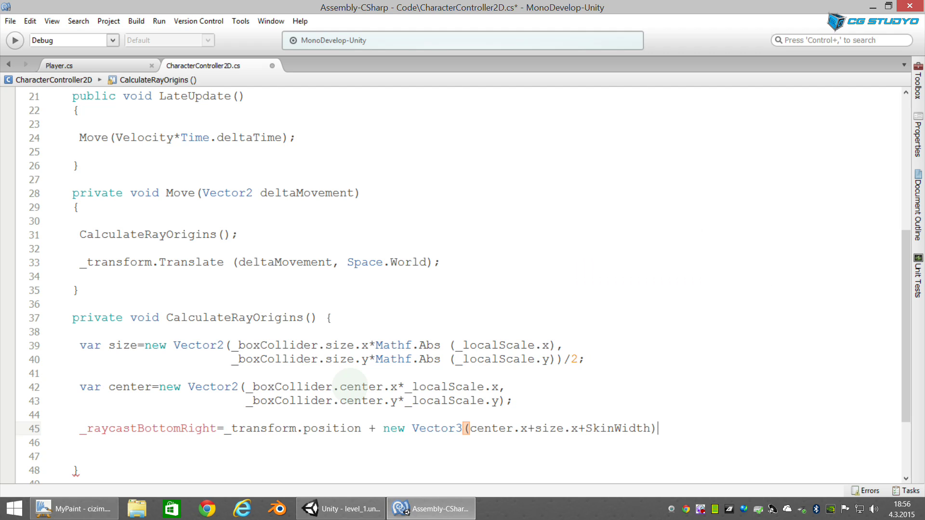
Step: Add a blank line after the _transform field declaration
scroll(241, 231, "up", 6)
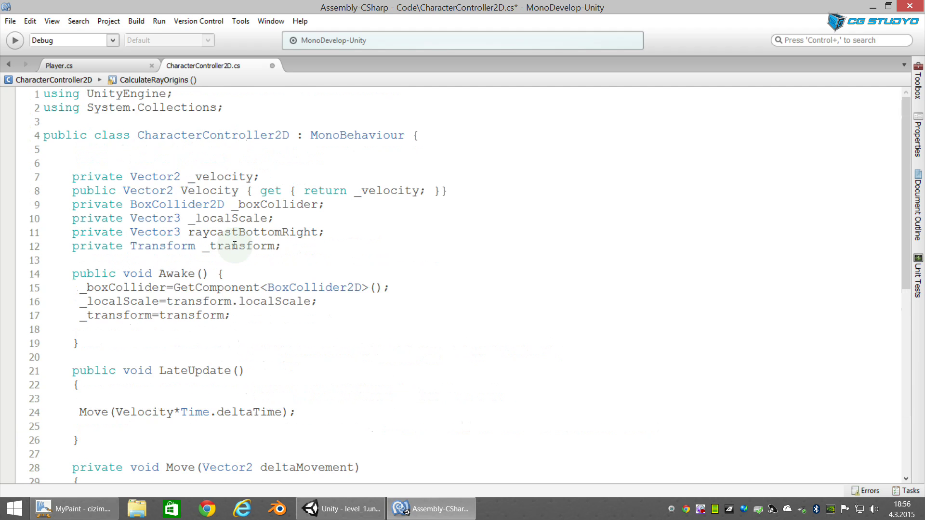
left_click(293, 203)
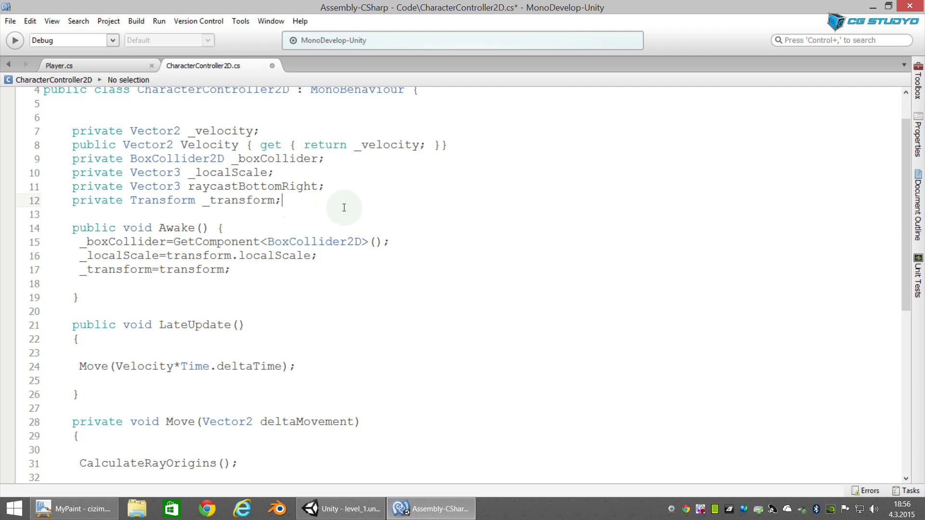
key("Return")
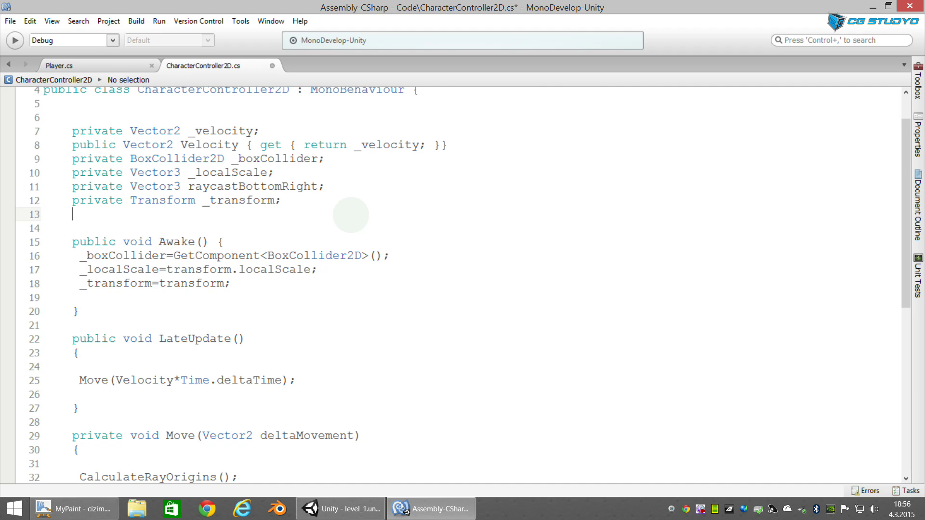
Step: Declare 'private const float SkinWidth=0.02f;' on line 13, checking the MyPaint diagram midway
type("p")
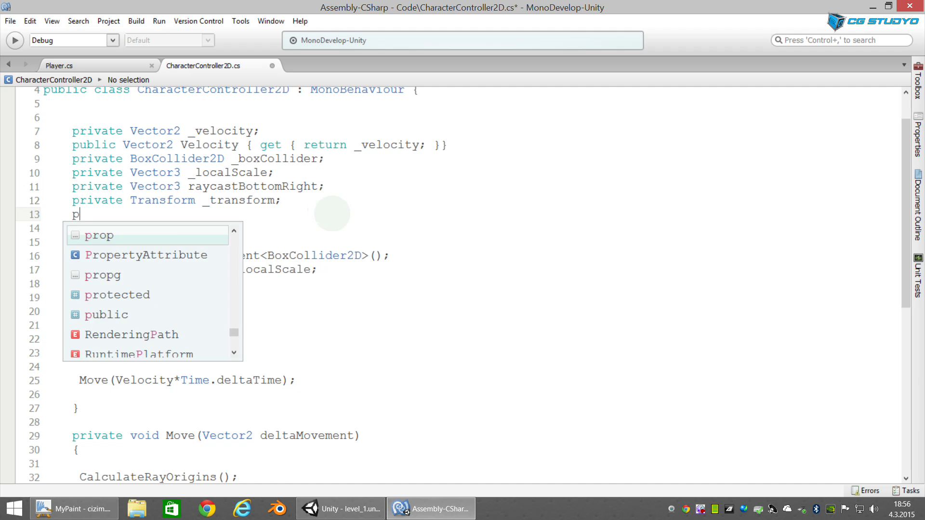
type("rivate ")
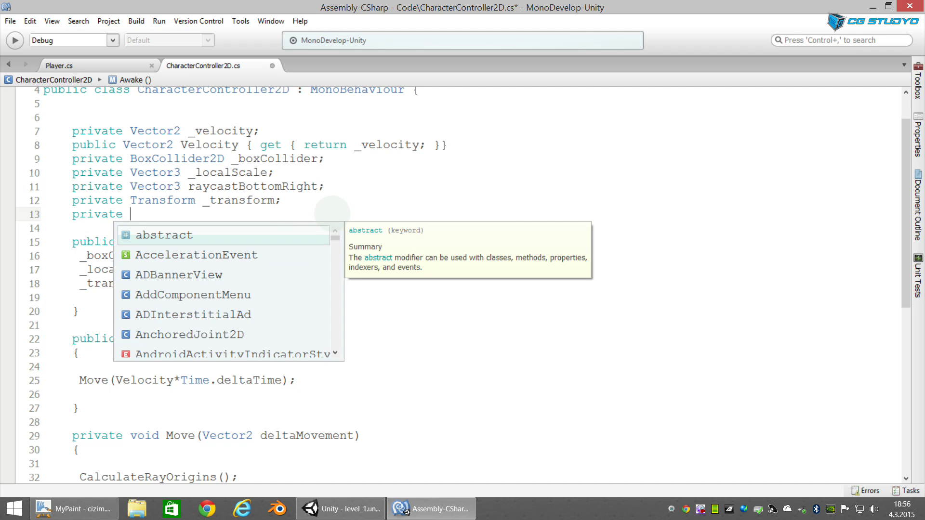
type("const")
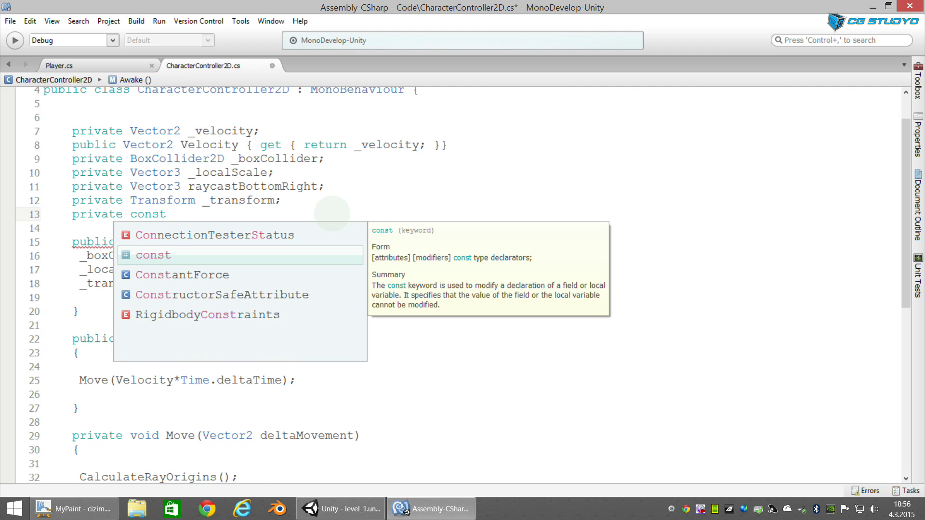
type(" float SkinWidth")
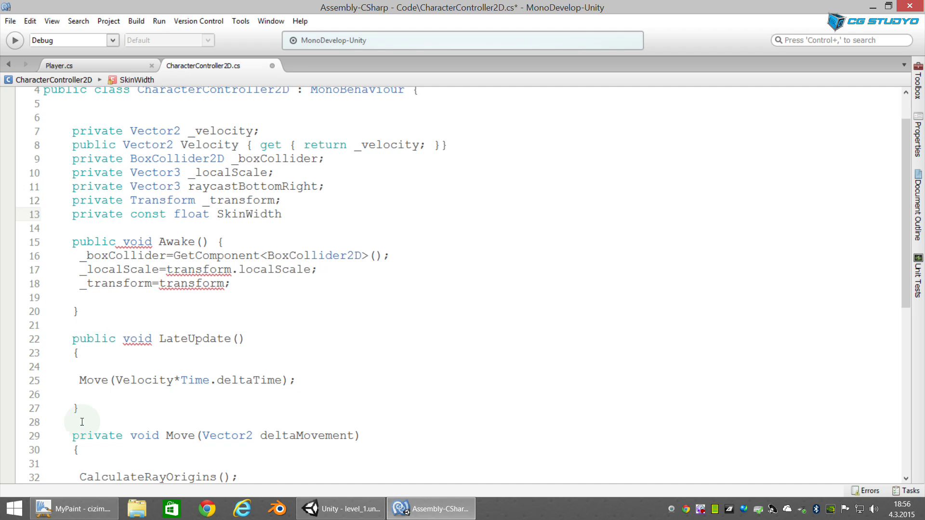
left_click(73, 506)
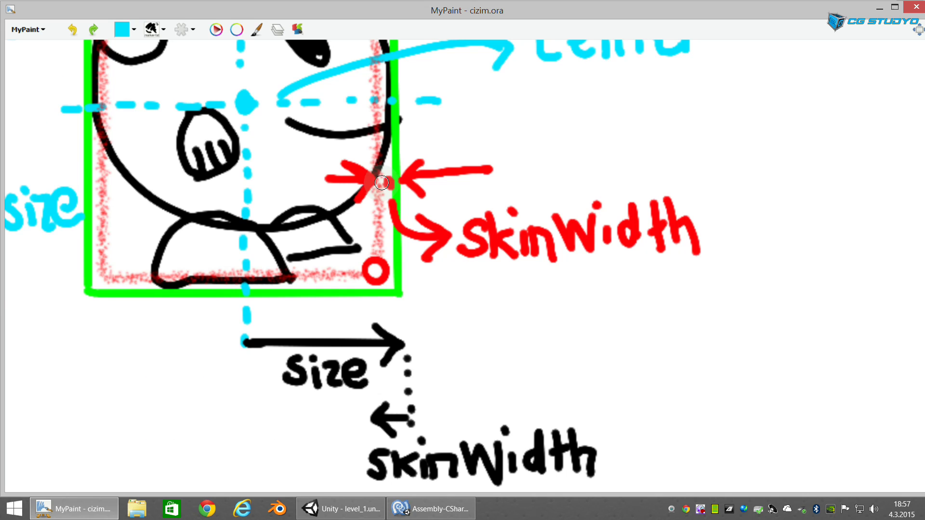
left_click(407, 510)
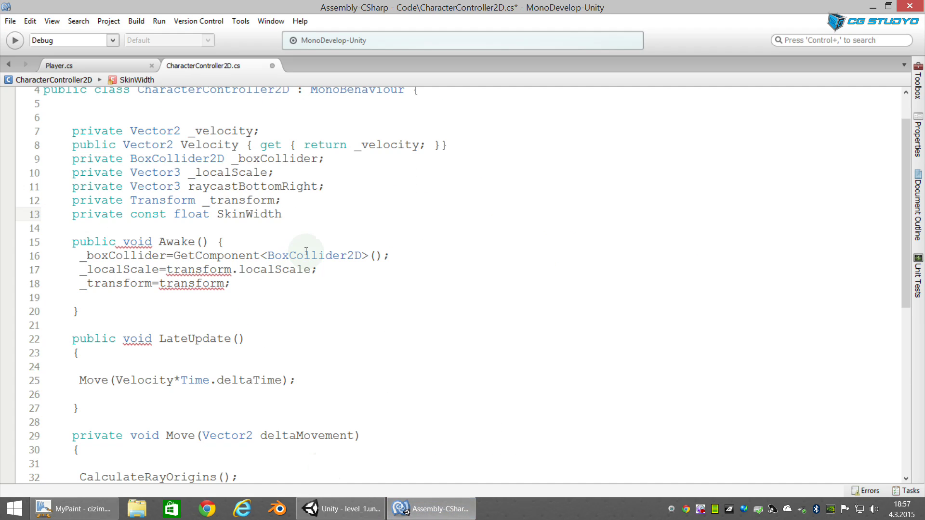
type("=0.02f;")
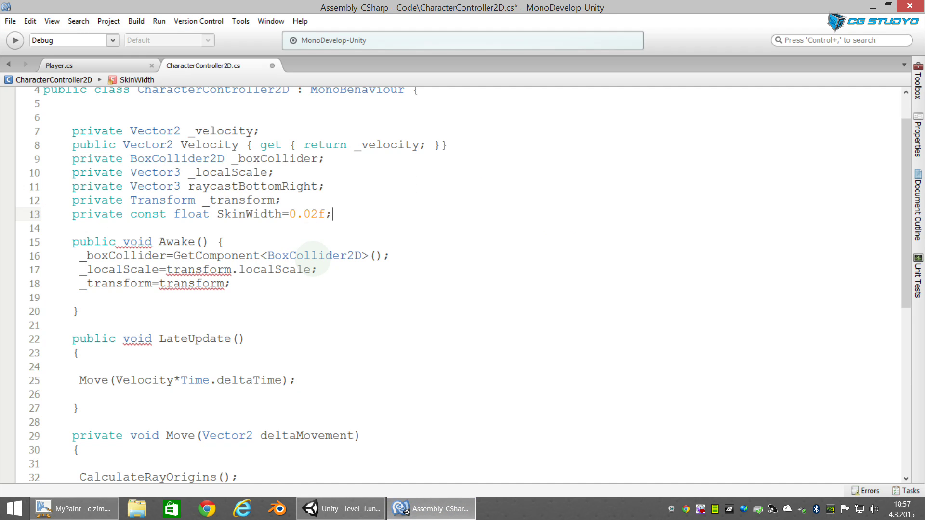
scroll(366, 332, "down", 3)
scroll(363, 336, "down", 5)
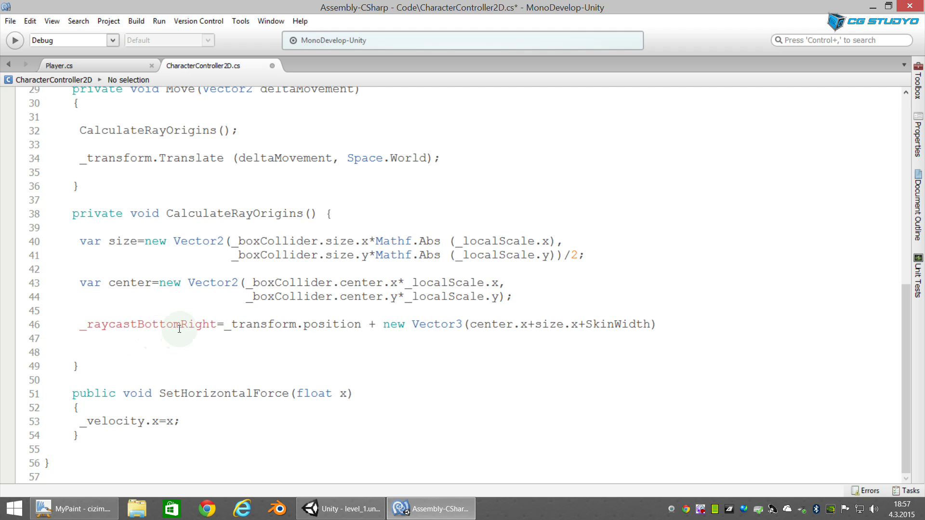
Step: Rename the raycastBottomRight field on line 11 to _raycastBottomRight
scroll(264, 306, "up", 4)
scroll(268, 302, "up", 2)
scroll(260, 289, "up", 3)
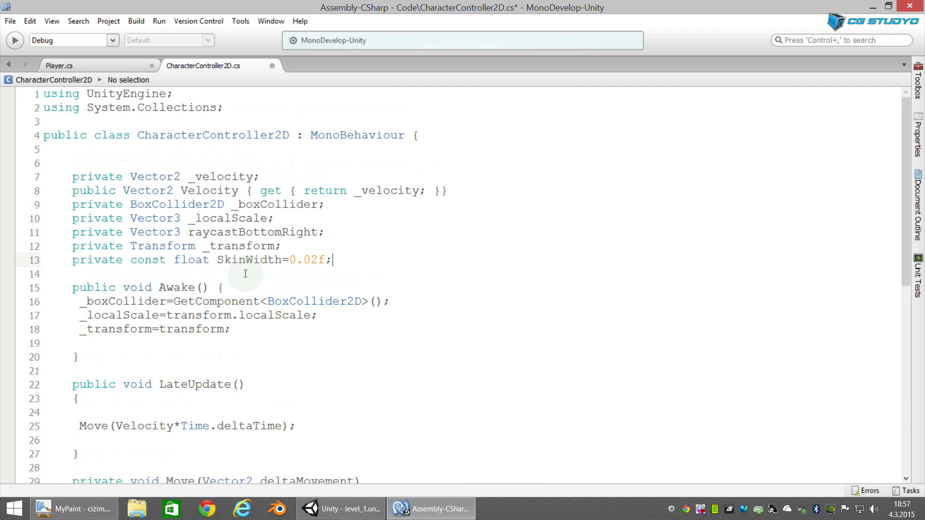
left_click(191, 232)
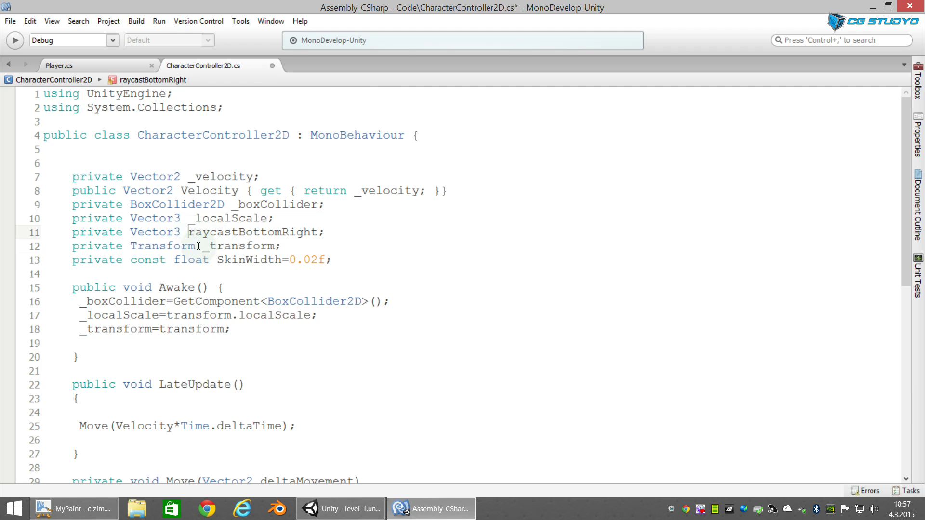
left_click(190, 232)
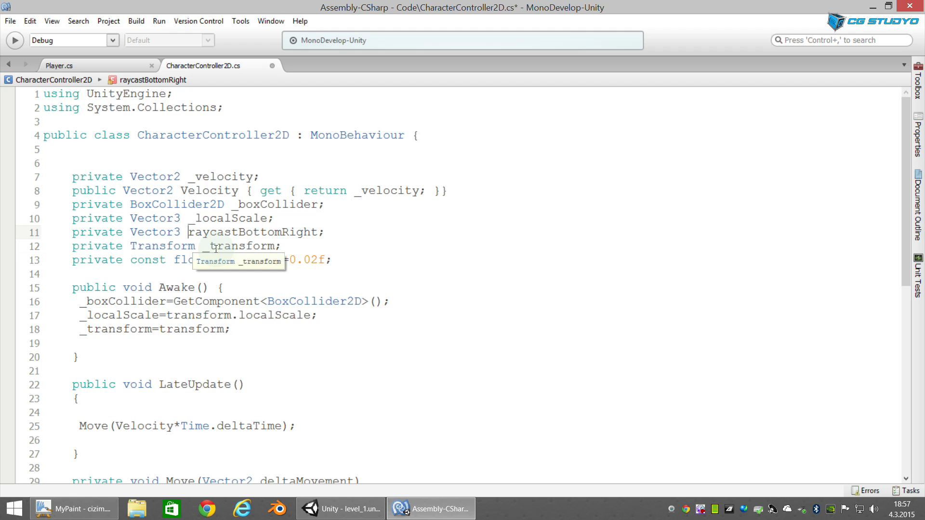
type("_")
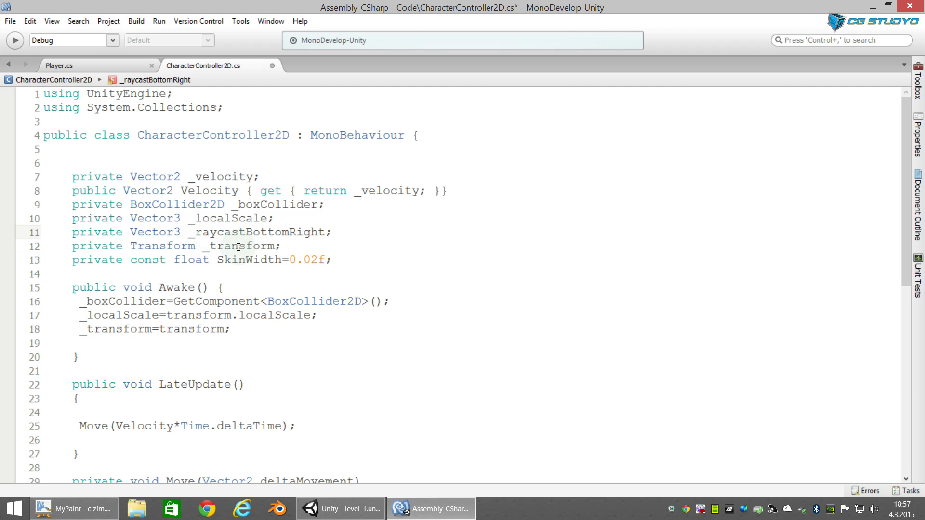
Step: Turn the Vector3 offset into two arguments, starting the y argument as 'center.y-size.y+' on line 47
scroll(261, 362, "down", 9)
scroll(93, 364, "up", 2)
scroll(94, 364, "down", 2)
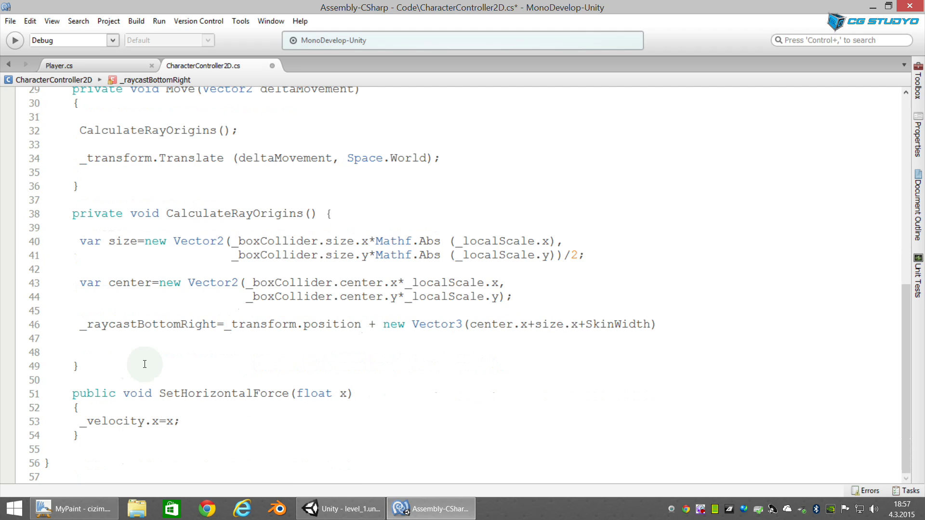
left_click(663, 325)
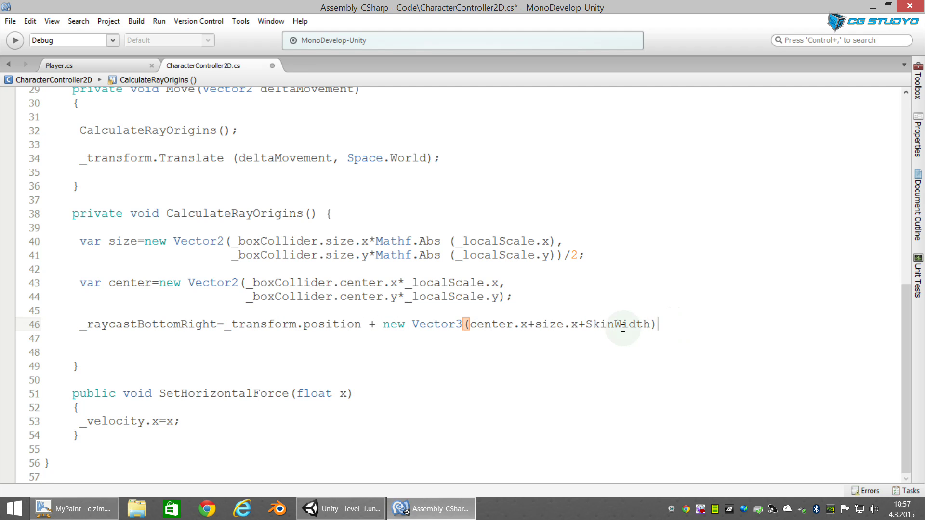
mouse_move(645, 326)
key("BackSpace")
type(",")
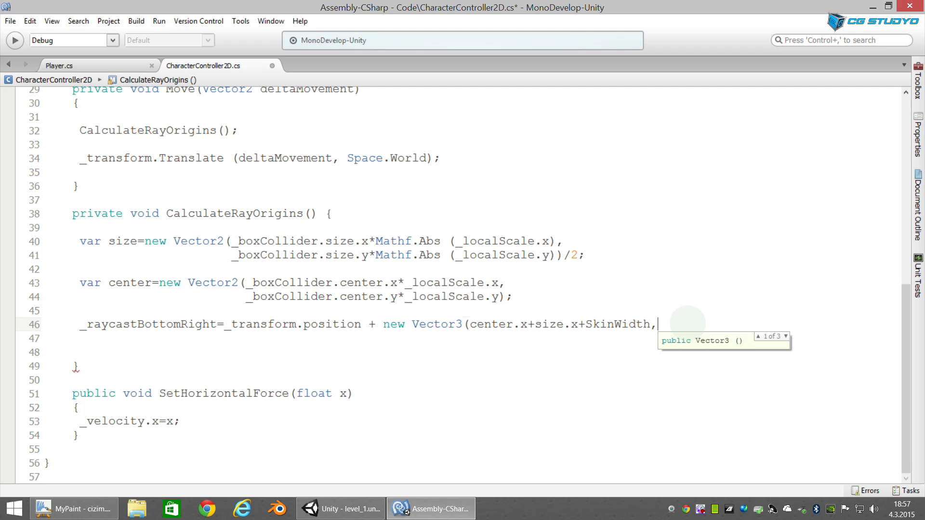
key("Return")
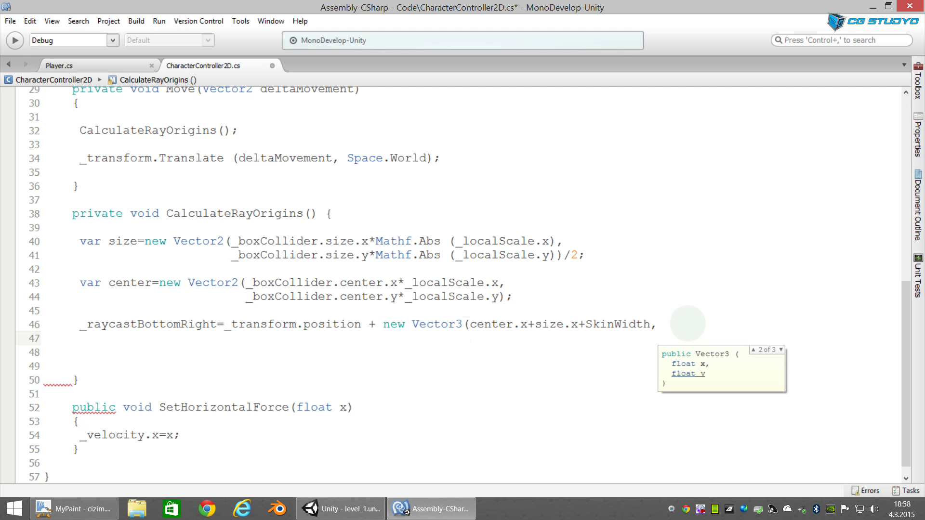
type("center.y")
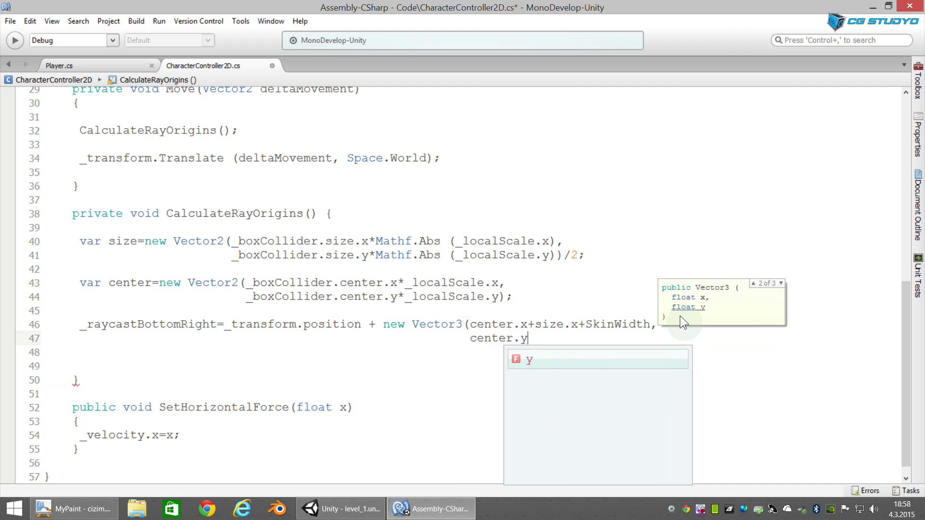
type("-")
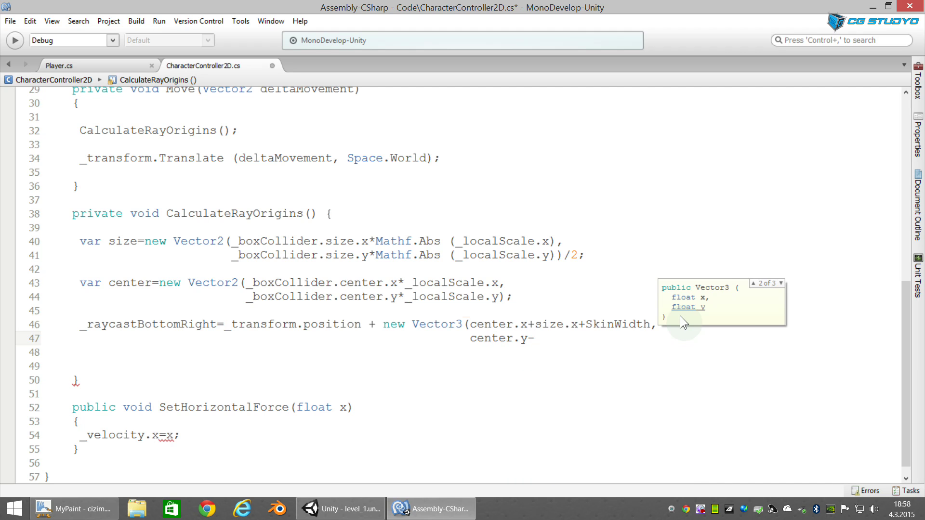
type("size.y")
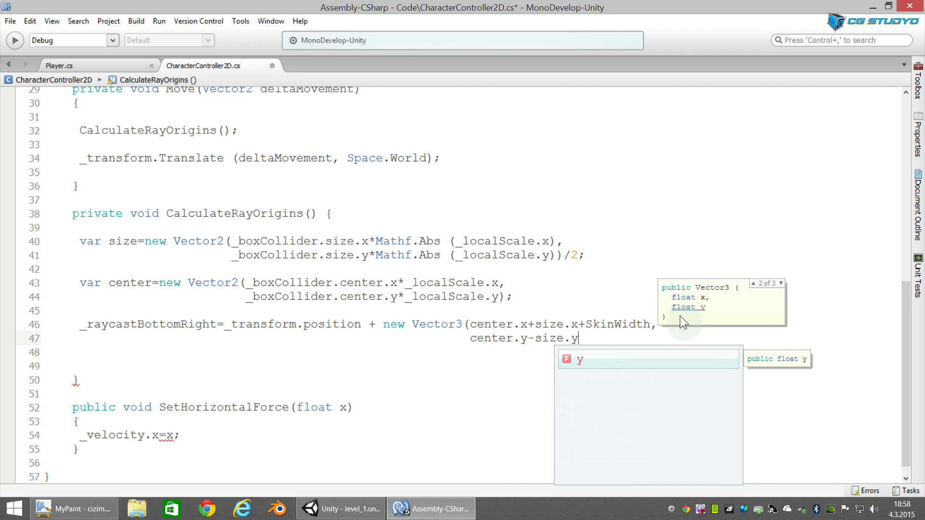
type("+")
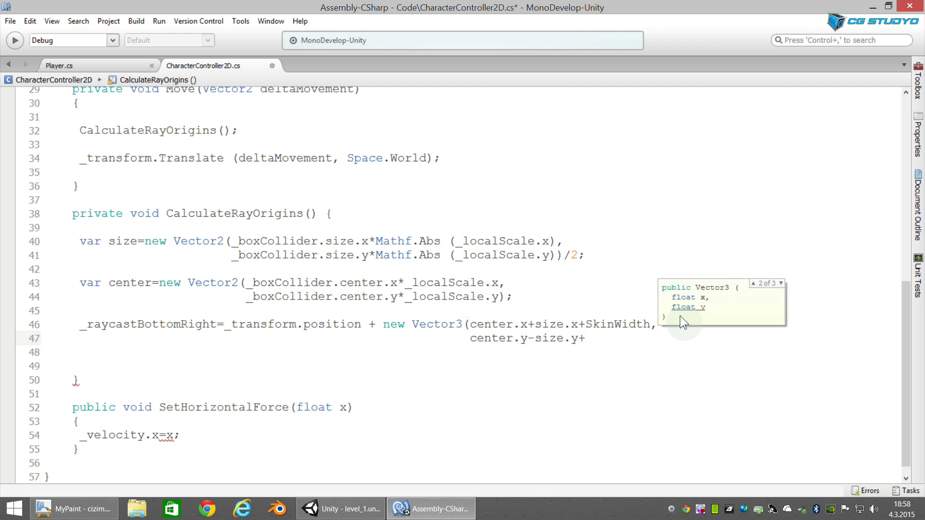
Step: Make the x offset subtract SkinWidth and end the y argument with 'SkinWidth);', then review the assignment
key("Up")
key("Escape")
key("Up")
key("BackSpace")
type("-")
key("Down")
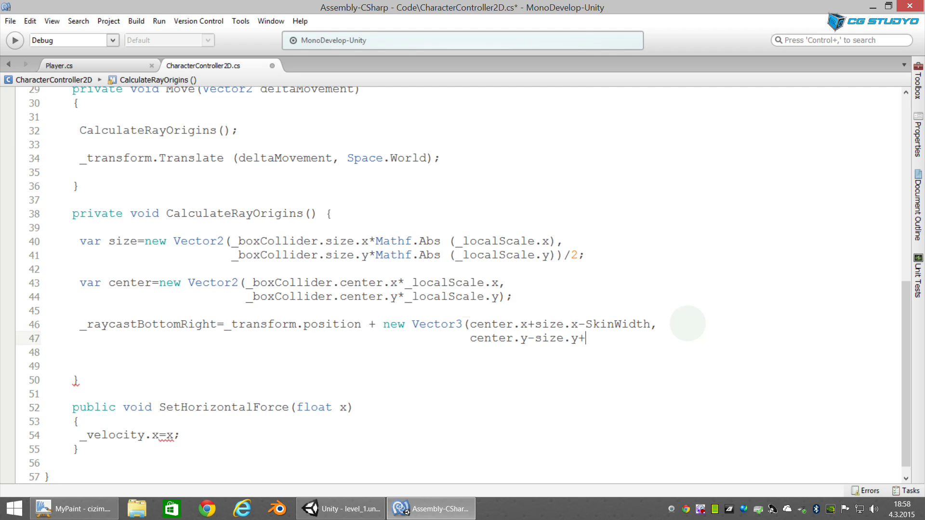
type("S")
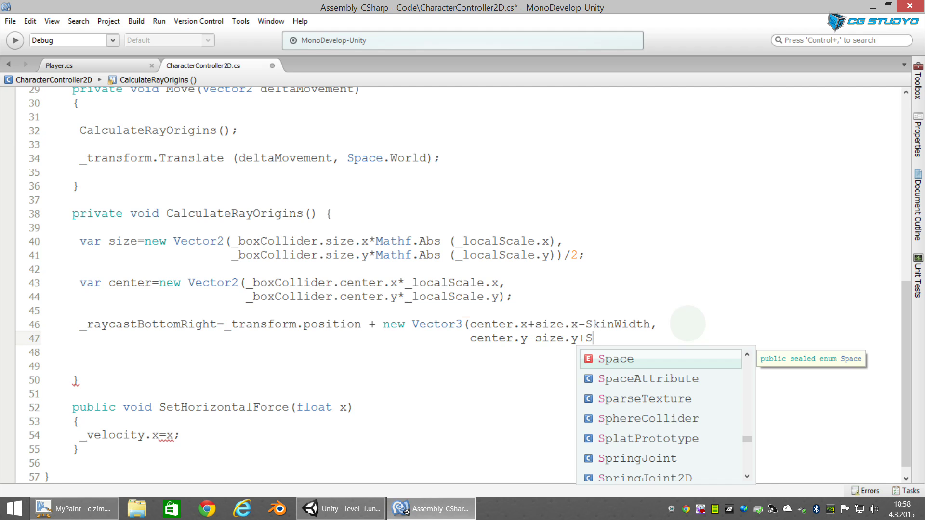
type("kinWidth)")
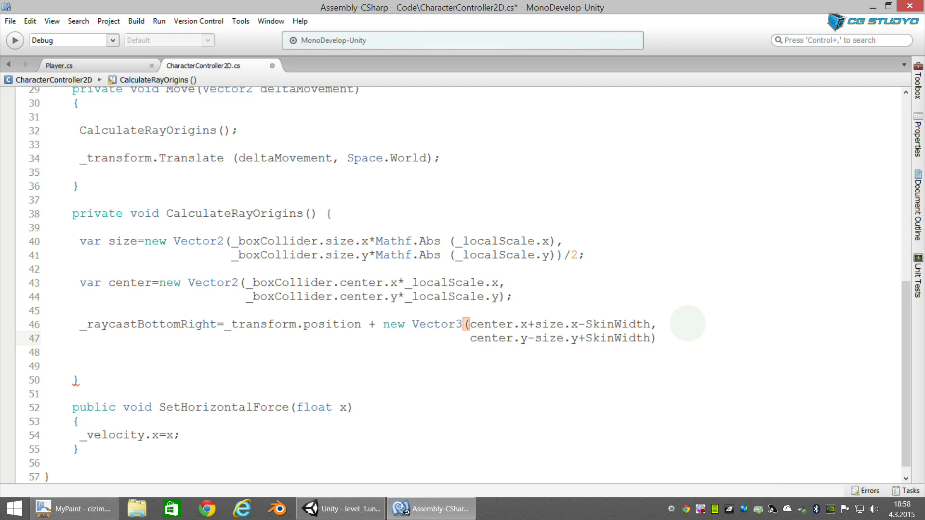
type(";")
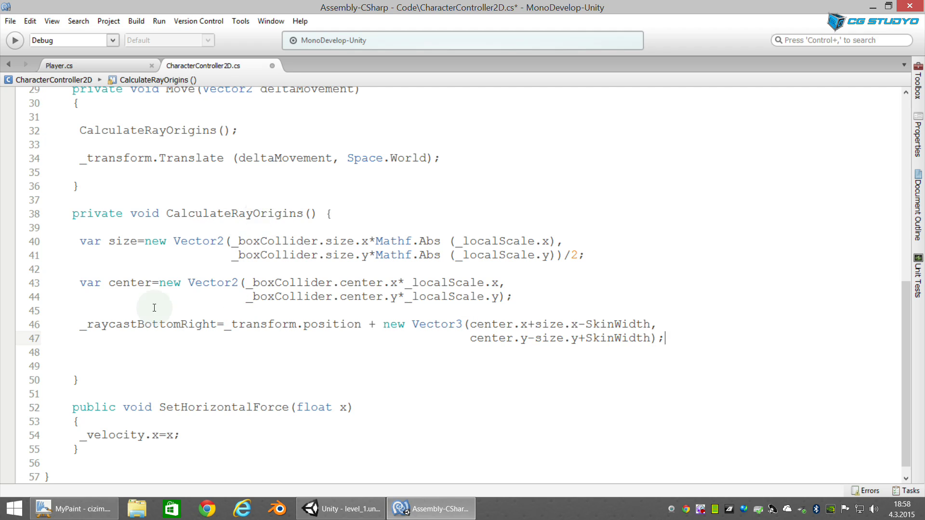
left_click_drag(87, 324, 198, 325)
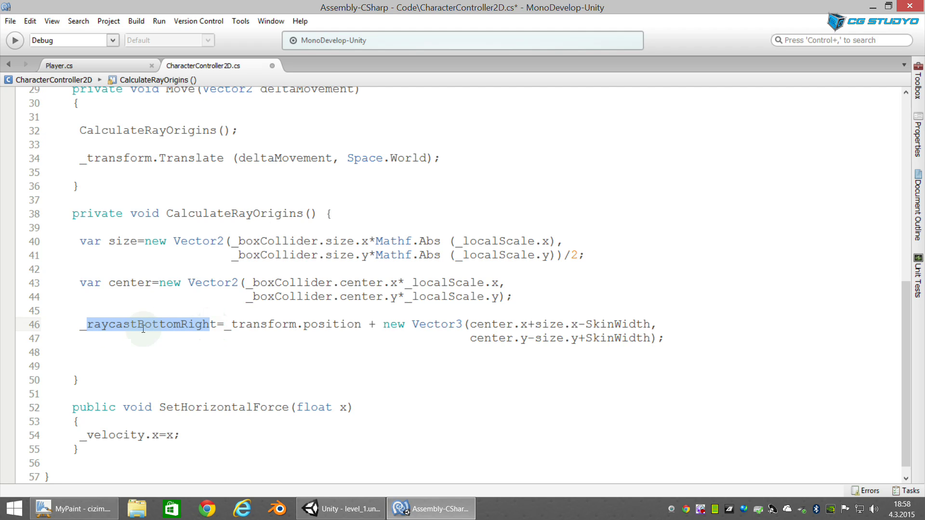
double_click(178, 327)
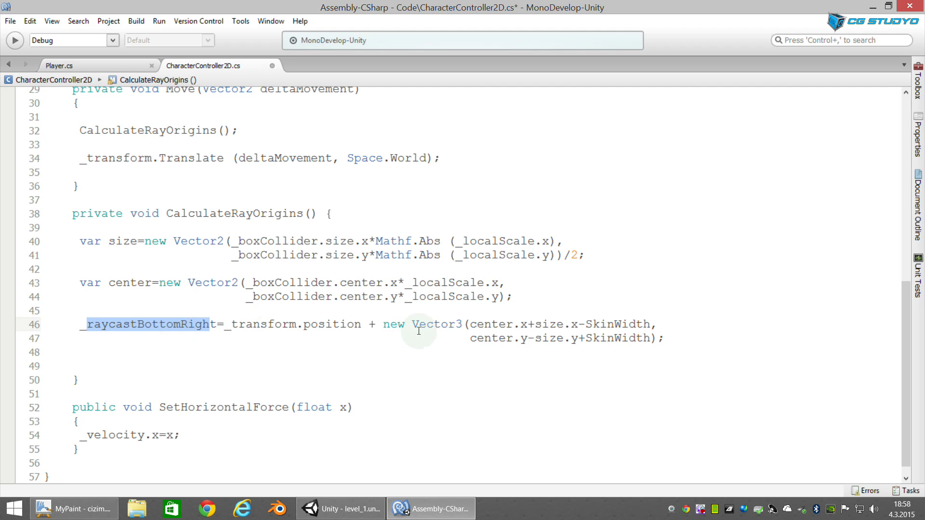
left_click(270, 327)
left_click_drag(231, 324, 658, 339)
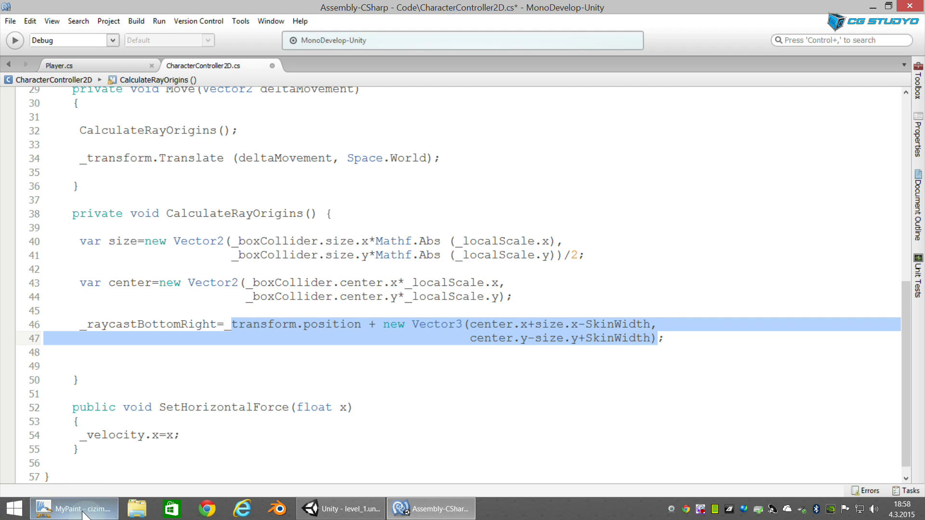
Step: Show the cizim.ora diagram of center, size and SkinWidth offsets zoomed out in MyPaint
left_click(43, 511)
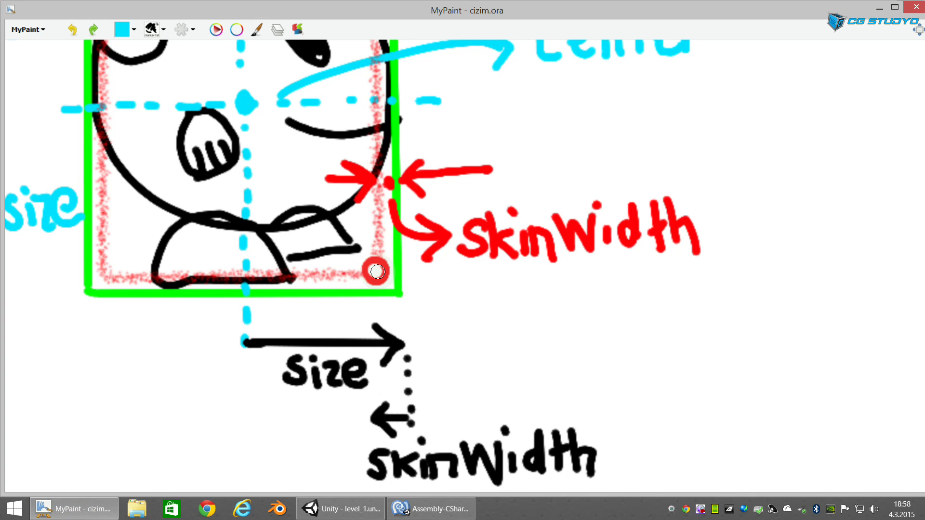
scroll(359, 207, "down", 1)
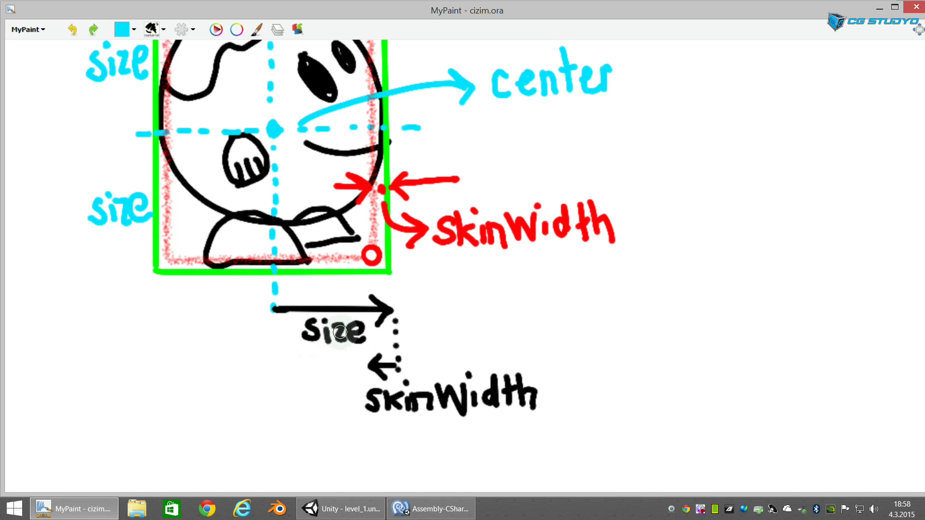
Step: Compare the x offset term center.x+size.x-SkinWidth with the collider's centre on the sketch
left_click(401, 507)
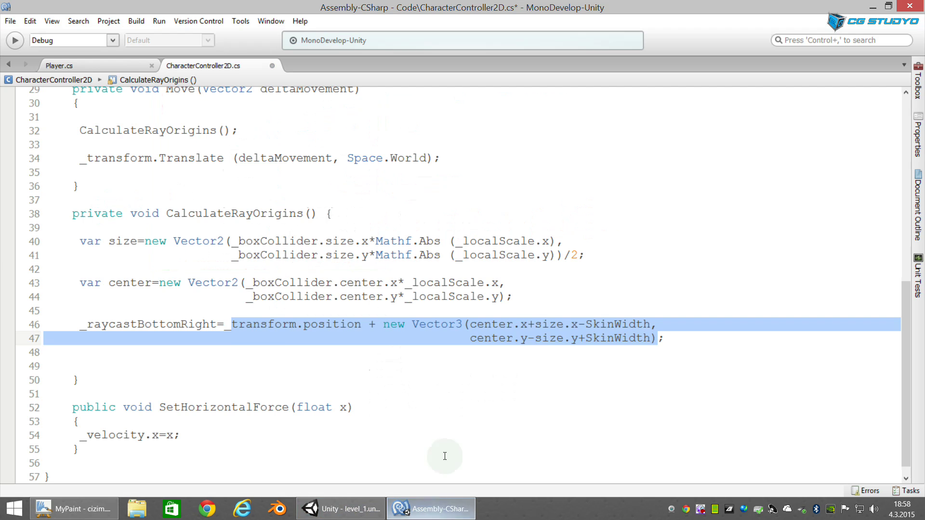
left_click_drag(520, 324, 644, 323)
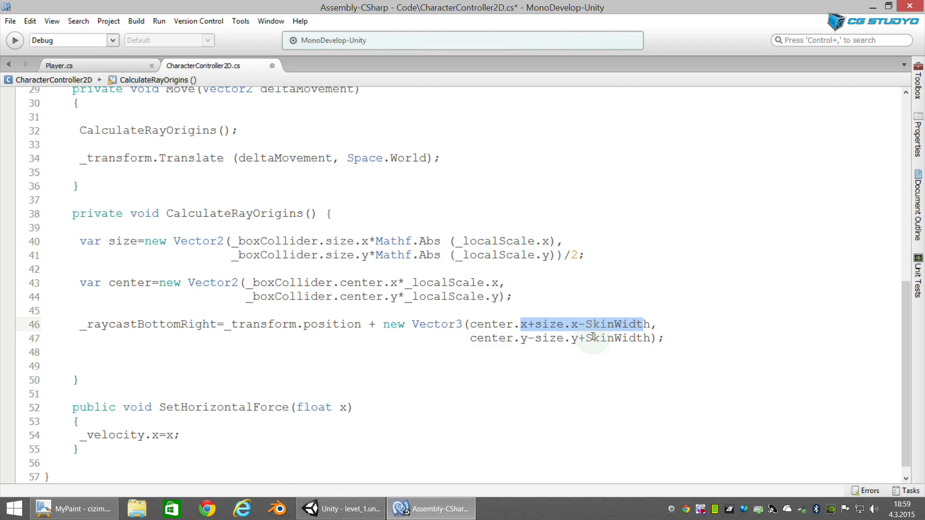
left_click(309, 515)
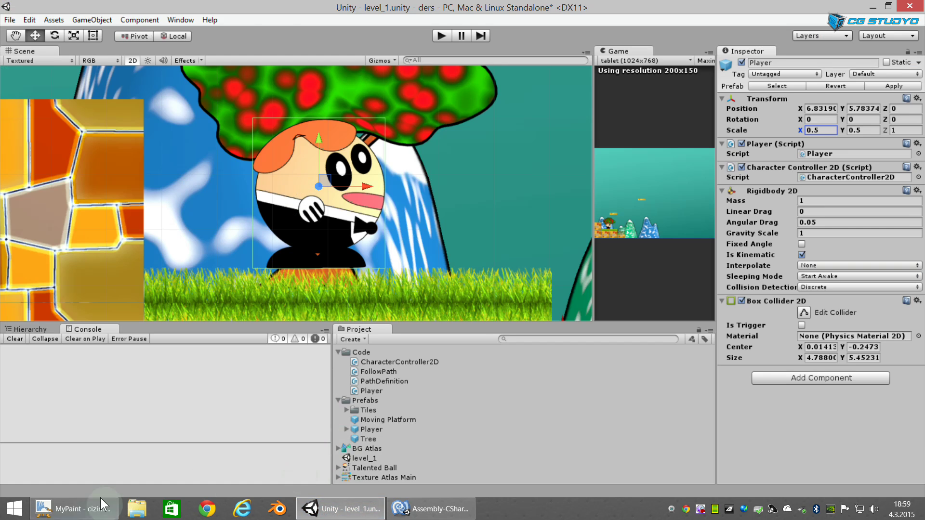
left_click(75, 509)
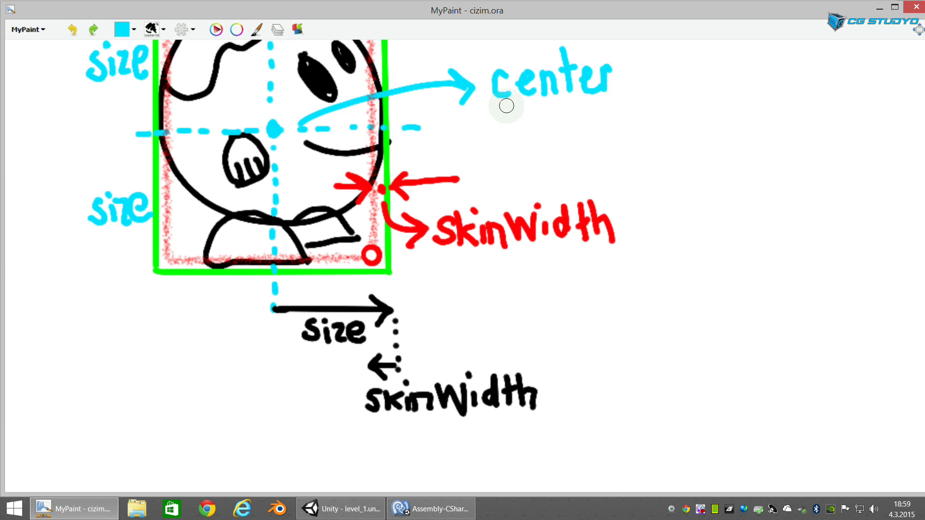
left_click(272, 128)
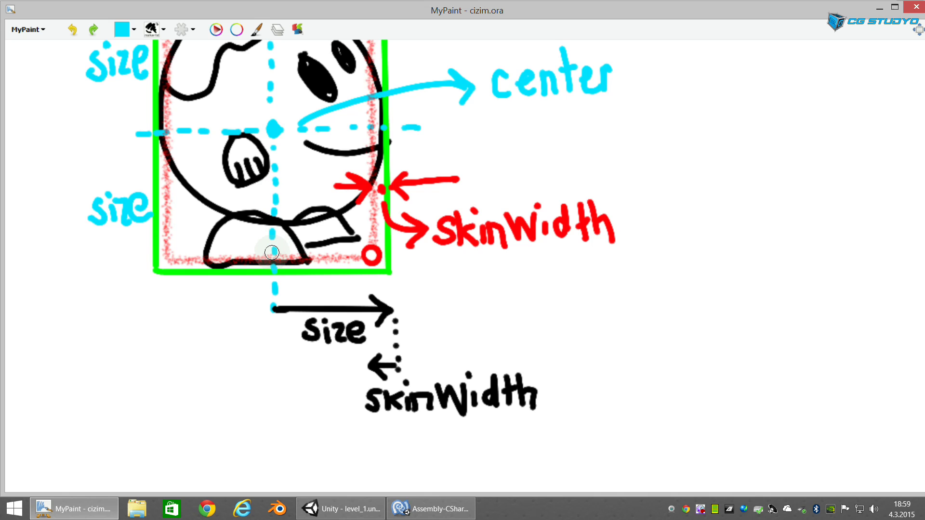
Step: Compare the y offset term center.y-size.y with the MyPaint collider diagram
left_click(424, 509)
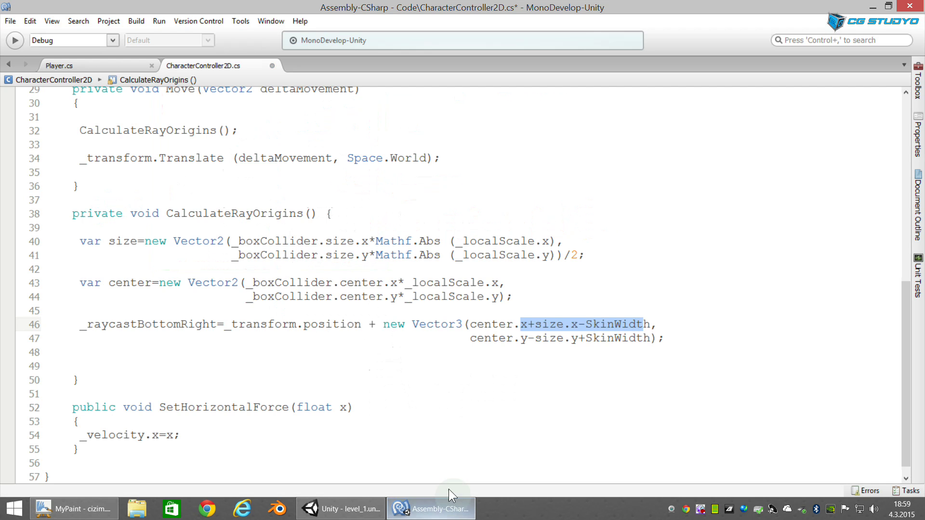
left_click_drag(470, 339, 577, 340)
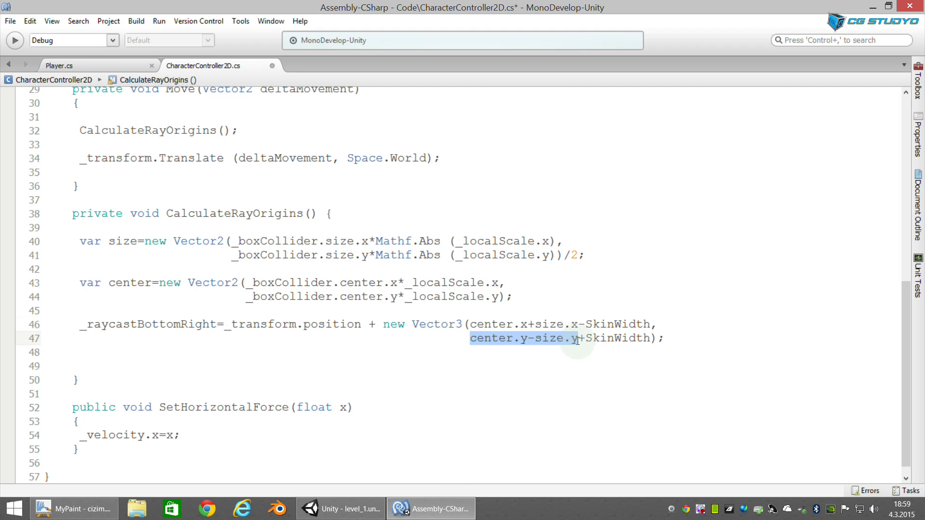
left_click(340, 509)
left_click(75, 509)
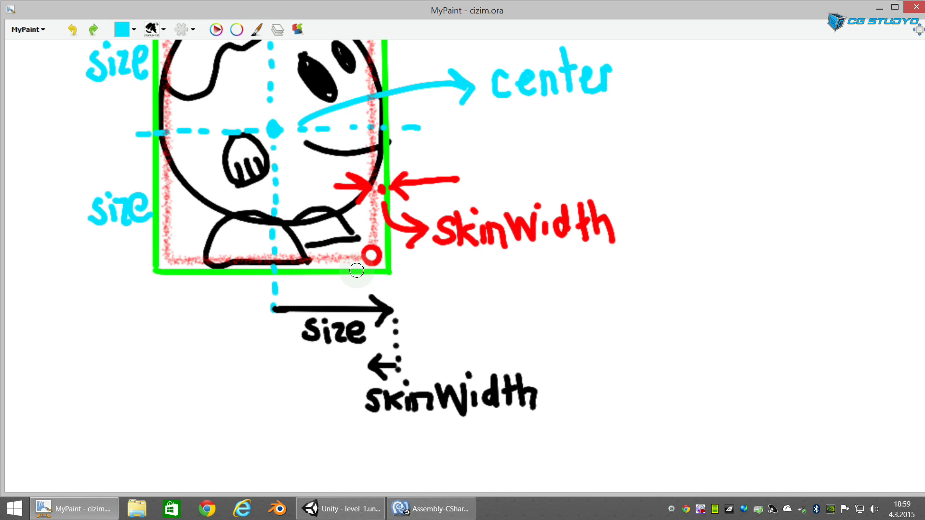
Step: Paint trial cyan marks at the red corner circle, undo them, and return to CharacterController2D.cs
scroll(355, 266, "up", 4)
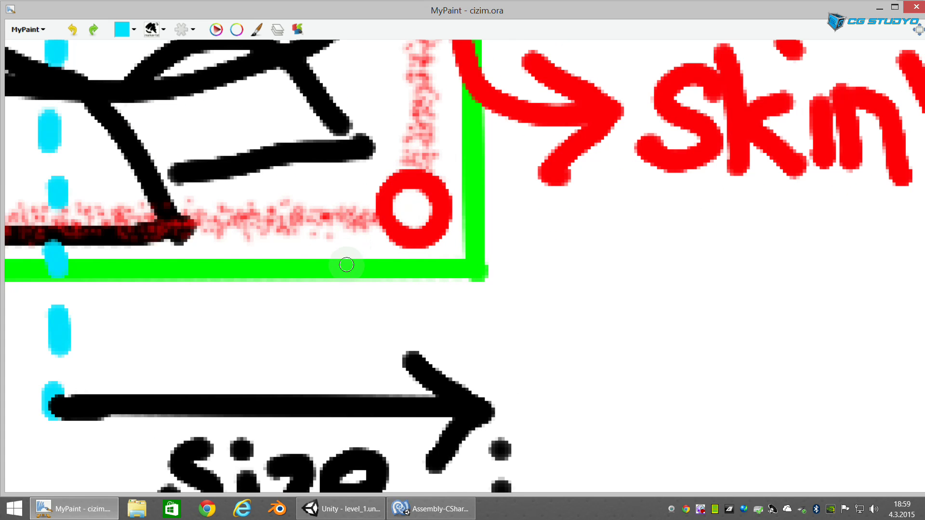
mouse_move(336, 244)
left_mouse_down()
mouse_move(366, 233)
mouse_move(369, 293)
left_mouse_up()
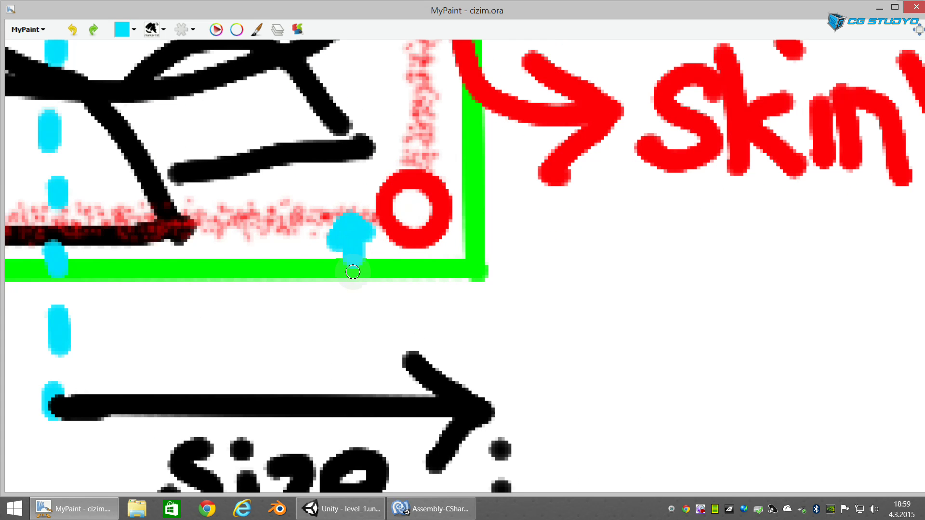
left_click(411, 208)
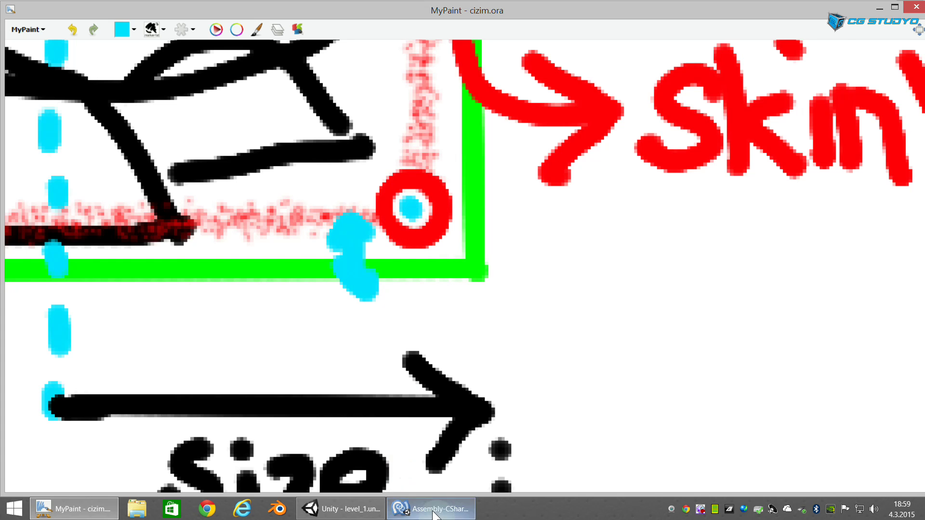
left_click(410, 509)
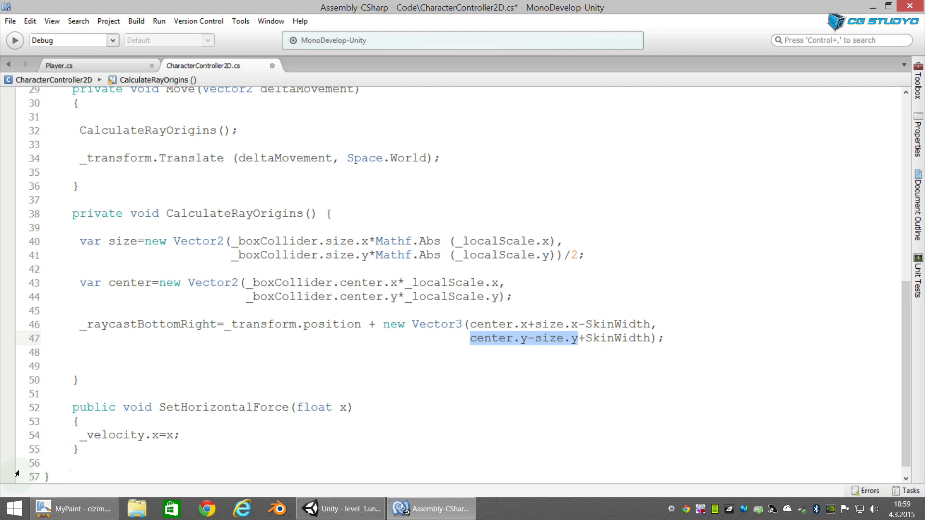
left_click(72, 509)
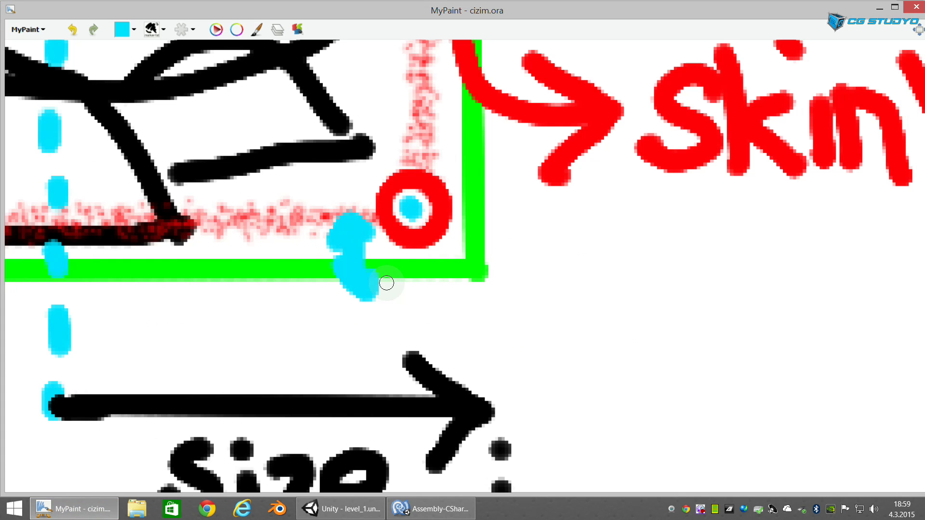
key("ctrl+z")
key("ctrl+z")
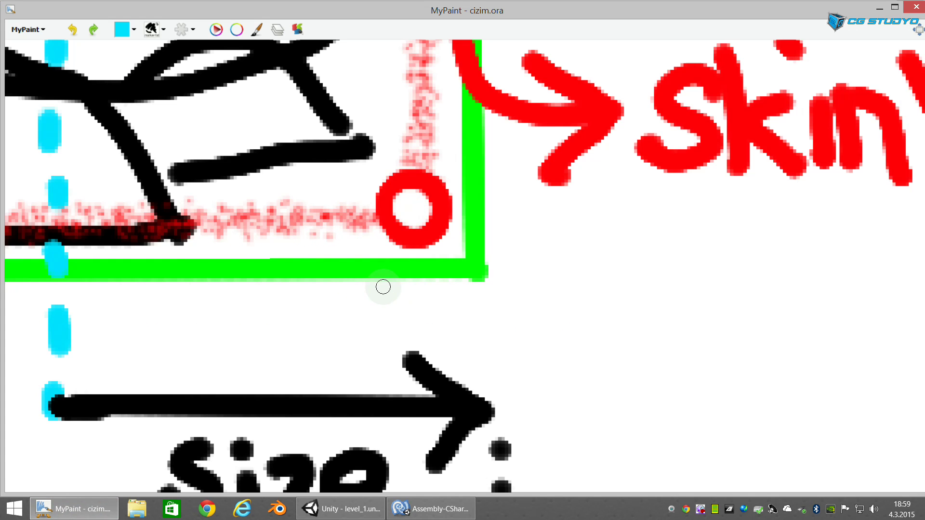
left_click(410, 509)
scroll(385, 338, "down", 1)
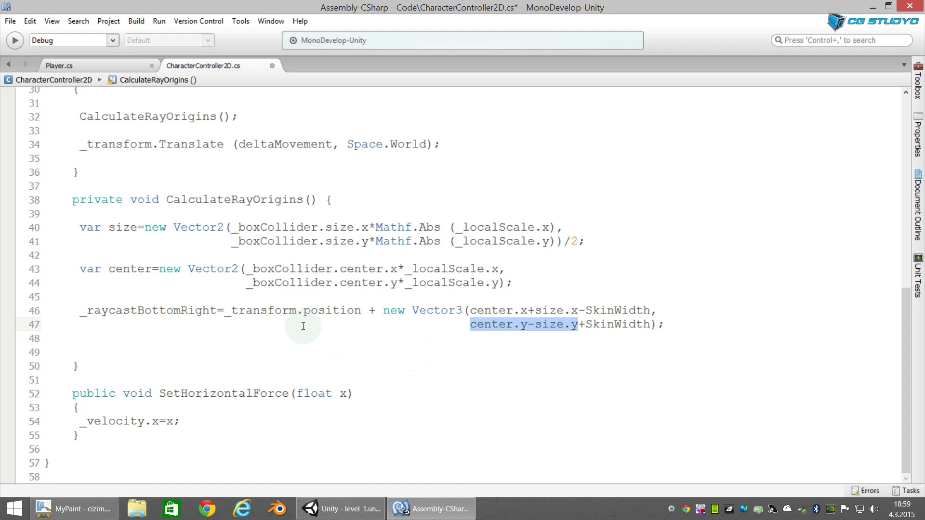
left_click_drag(79, 310, 222, 308)
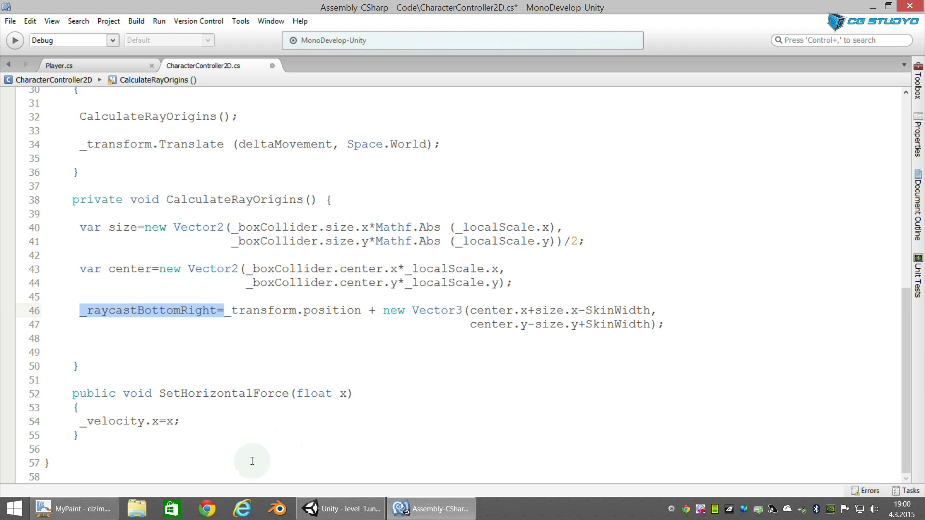
Step: Frame the collider box and ray diagram in MyPaint, discarding a trial circle around the bottom arrow
left_click(87, 508)
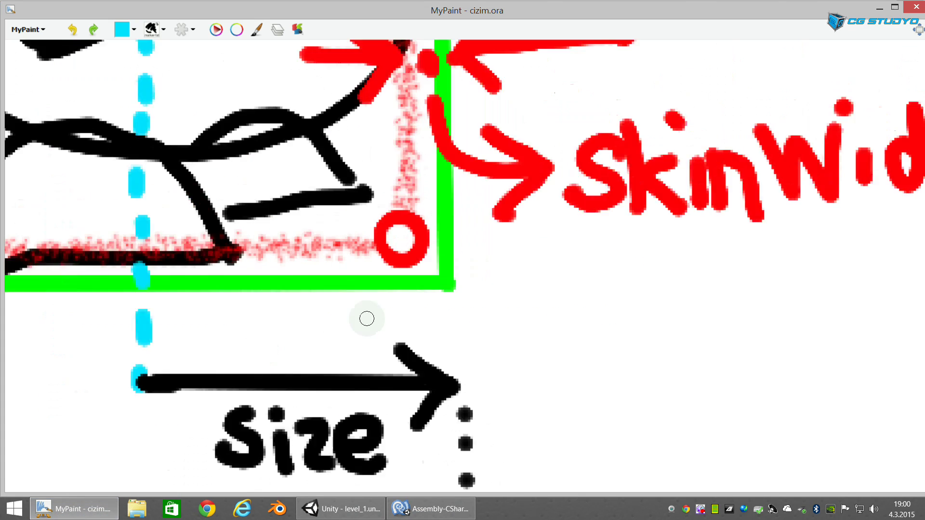
scroll(367, 318, "down", 5)
scroll(415, 280, "up", 1)
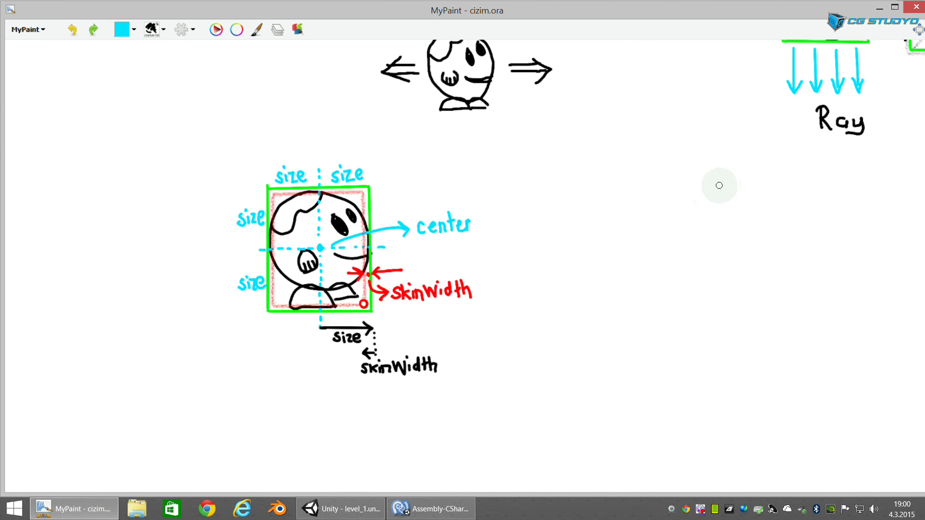
middle_click_drag(719, 185, 169, 403)
scroll(313, 313, "up", 2)
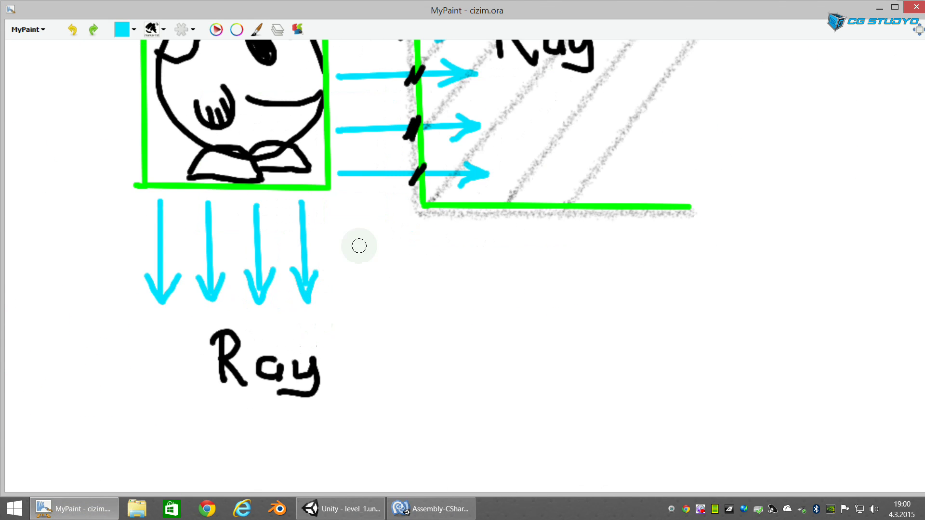
middle_click_drag(382, 250, 406, 365)
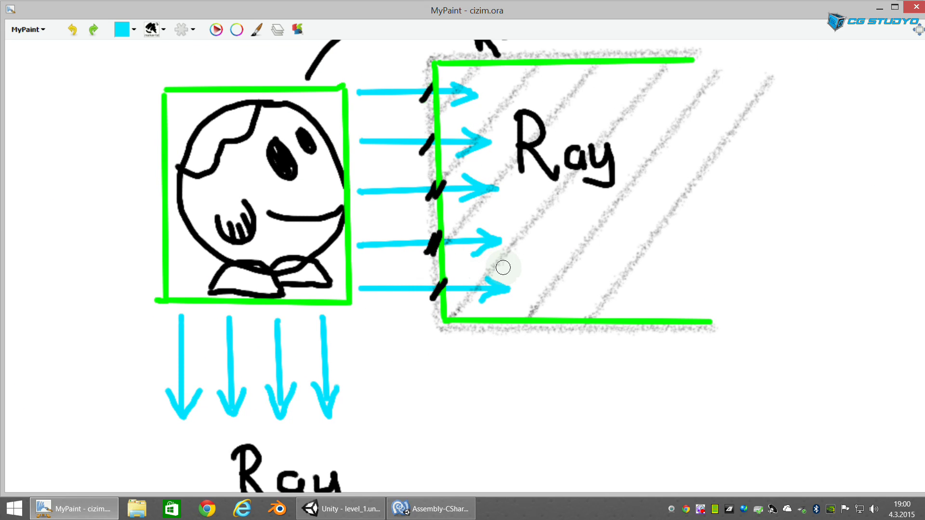
left_click_drag(502, 266, 507, 271)
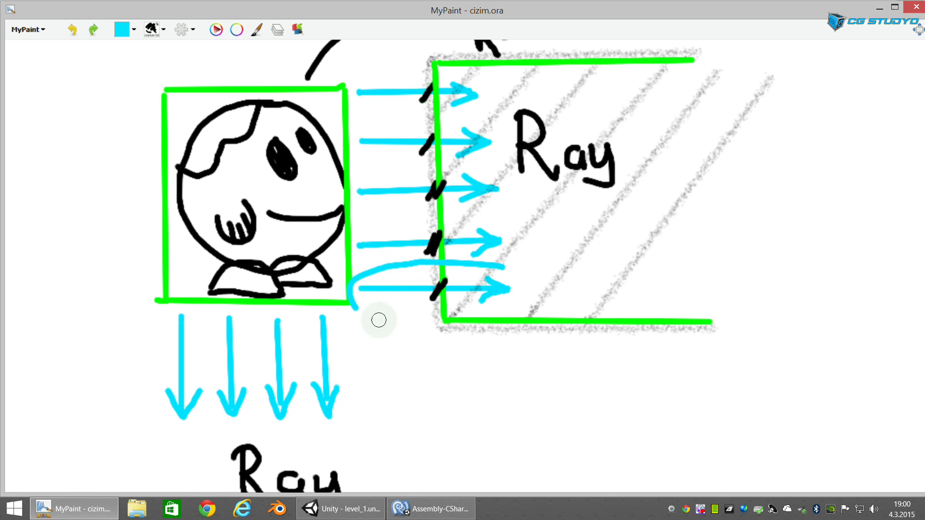
key("ctrl+z")
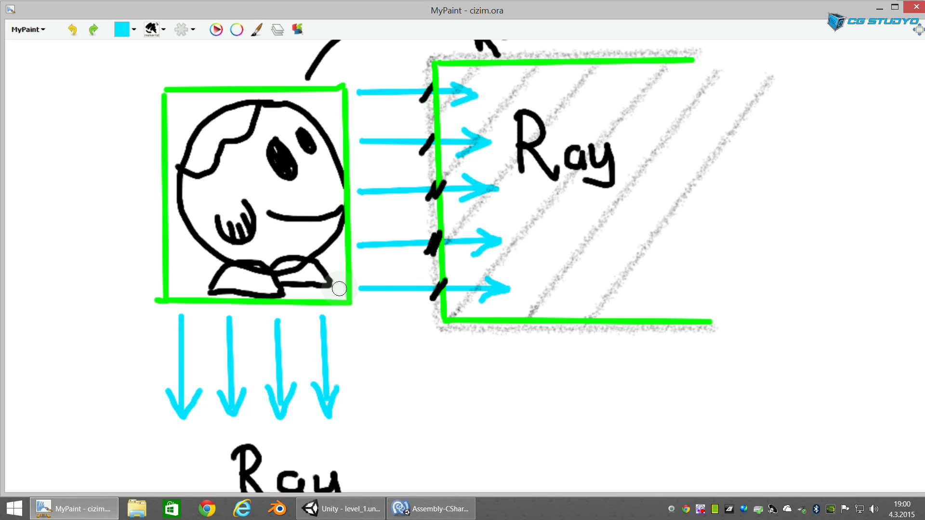
Step: Set the brush back to cyan and extend the bottom ray arrow to the box's bottom-right corner
key("x")
key("x")
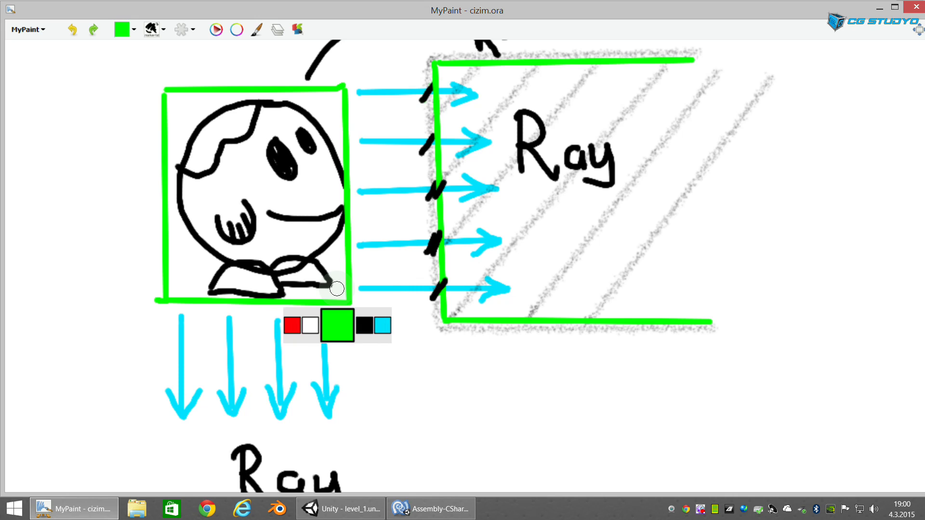
key("x")
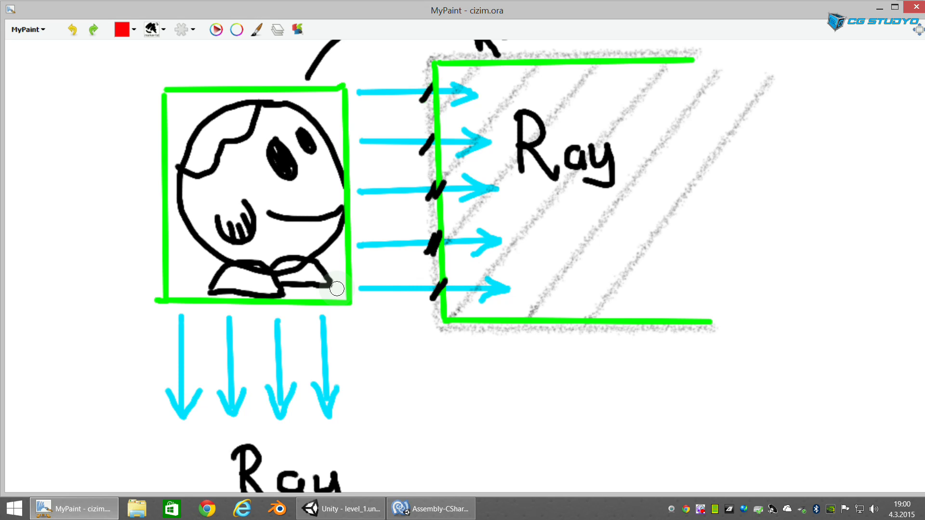
key("x")
left_click_drag(347, 290, 337, 290)
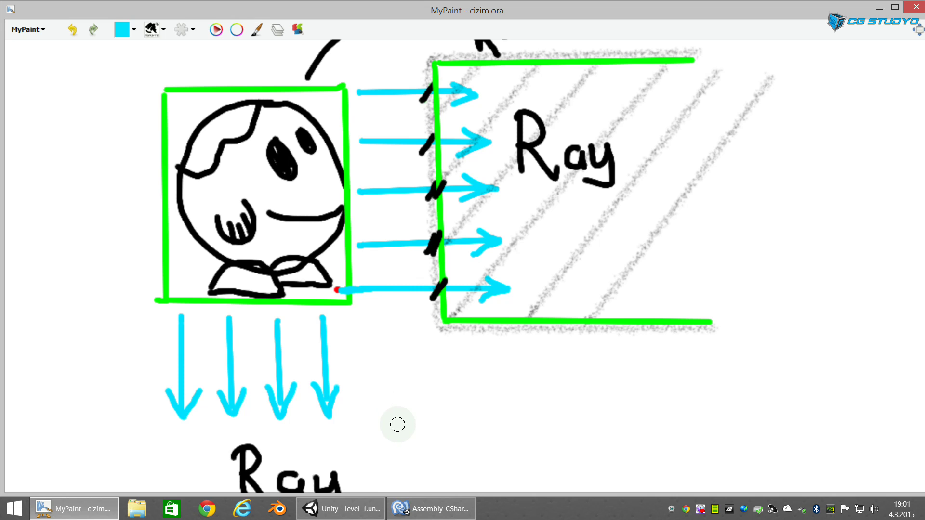
left_click(434, 510)
scroll(279, 320, "up", 2)
scroll(279, 321, "up", 3)
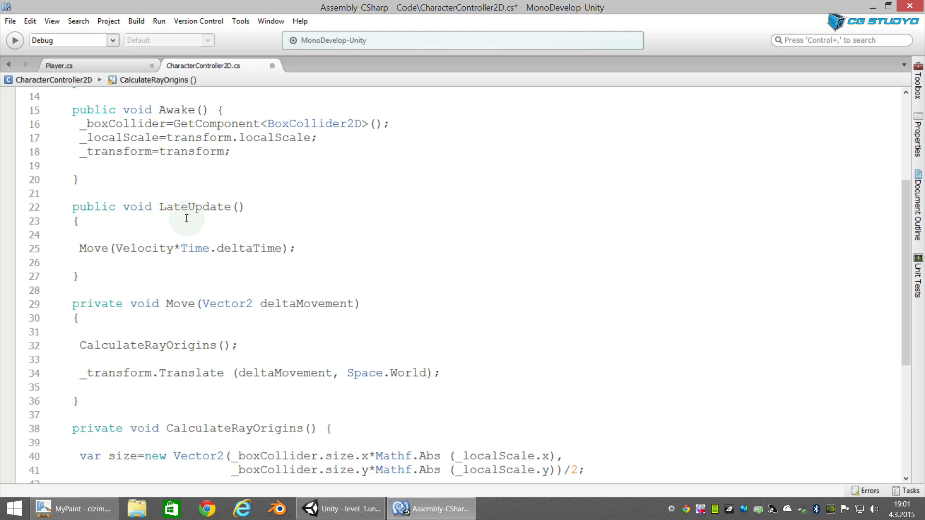
double_click(81, 248)
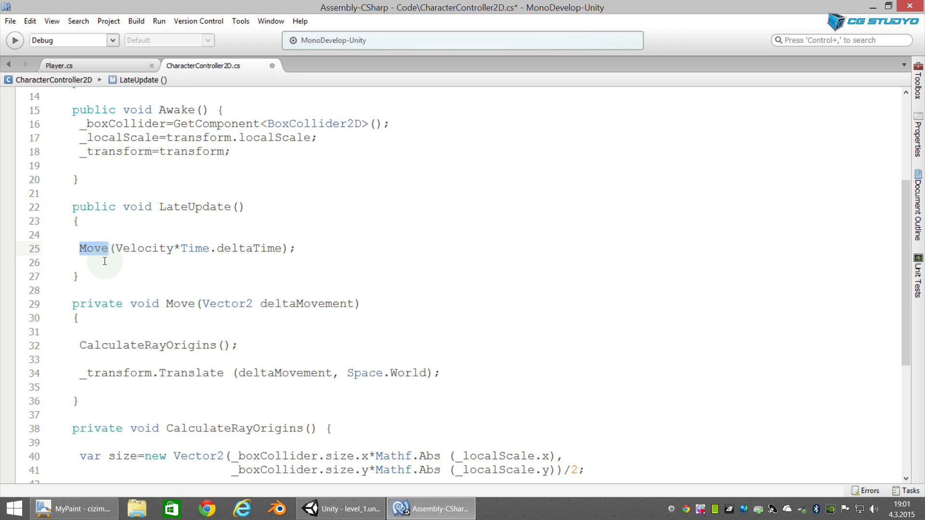
scroll(159, 308, "down", 1)
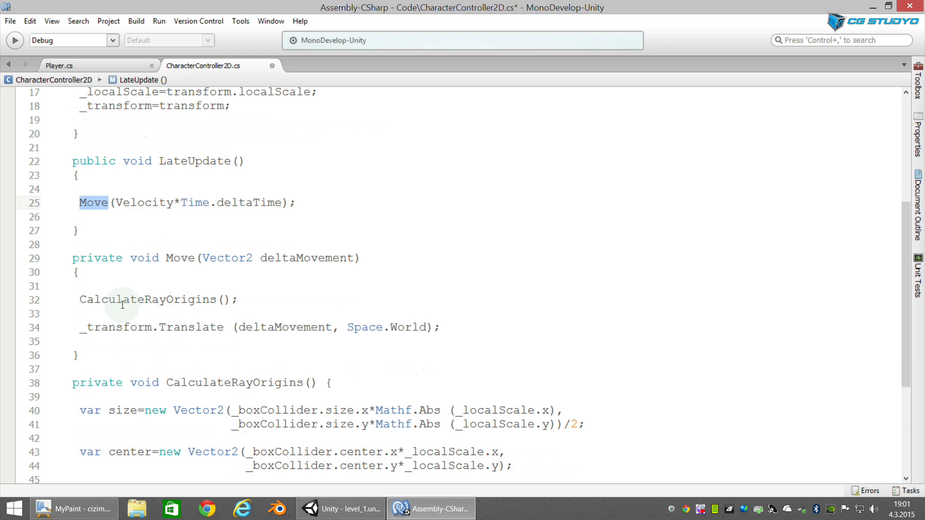
left_click_drag(81, 299, 210, 300)
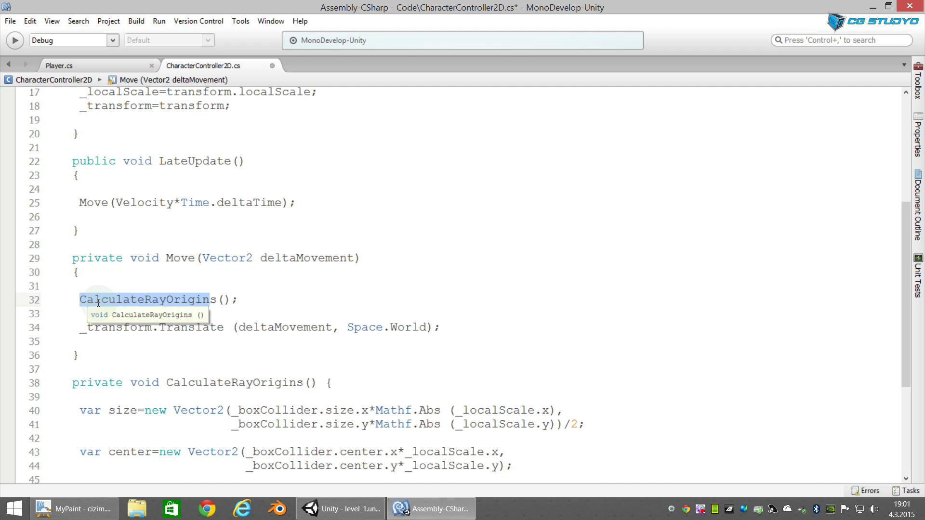
left_click_drag(217, 300, 211, 299)
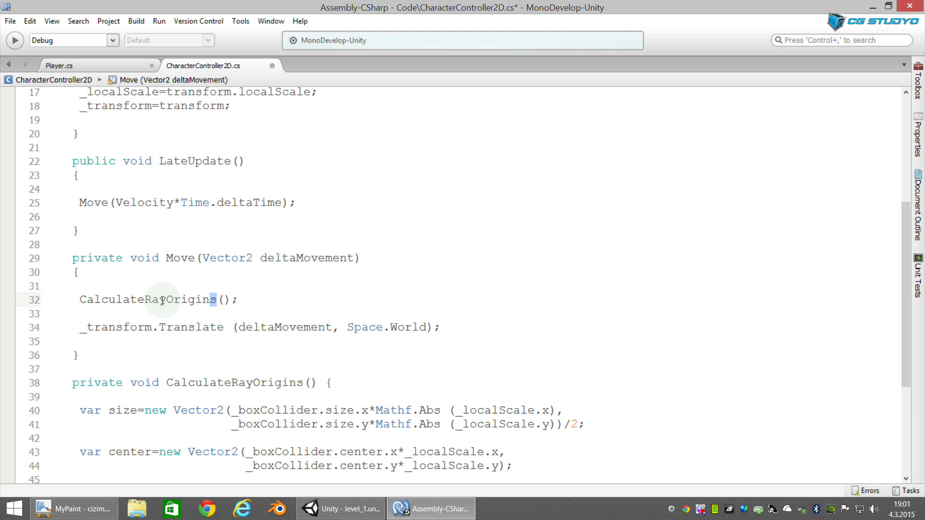
left_click_drag(86, 328, 238, 327)
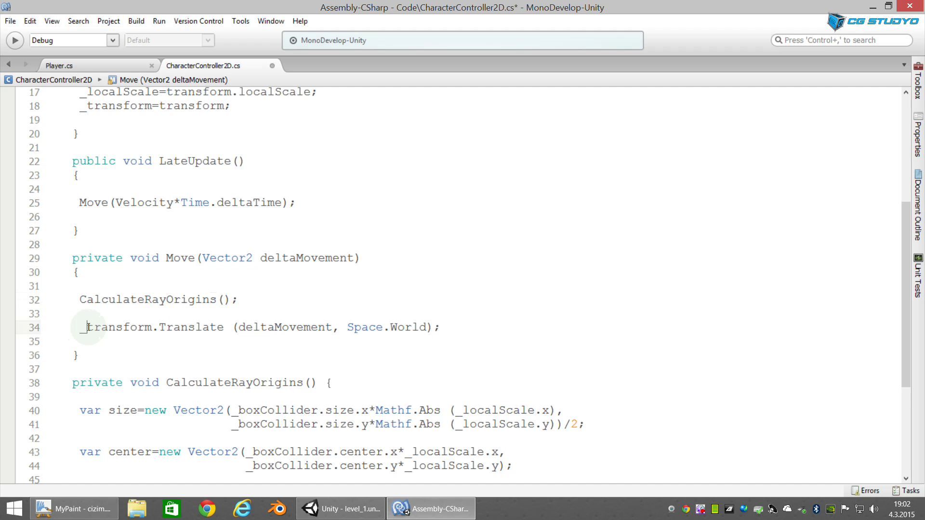
left_click(218, 314)
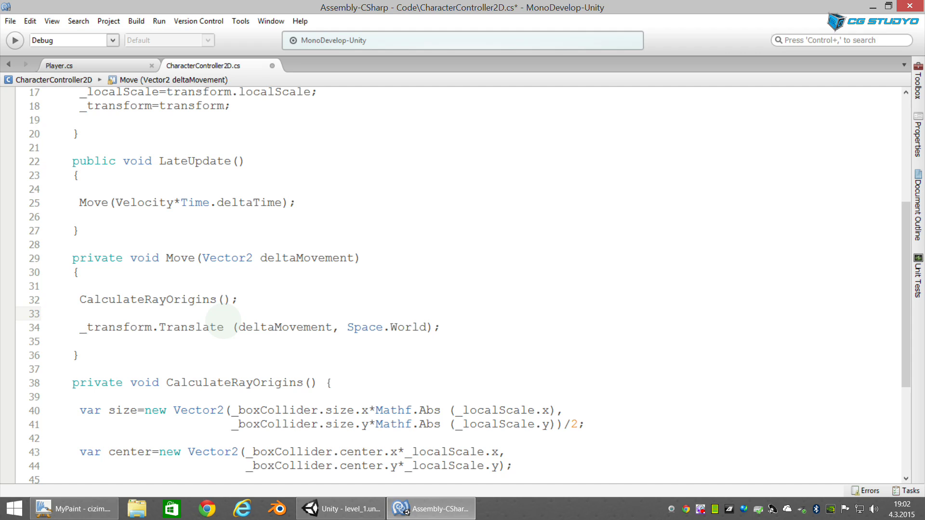
Step: Add the call 'MoveHorizontally(ref deltaMovement);' on line 33 after CalculateRayOrigins()
type("M")
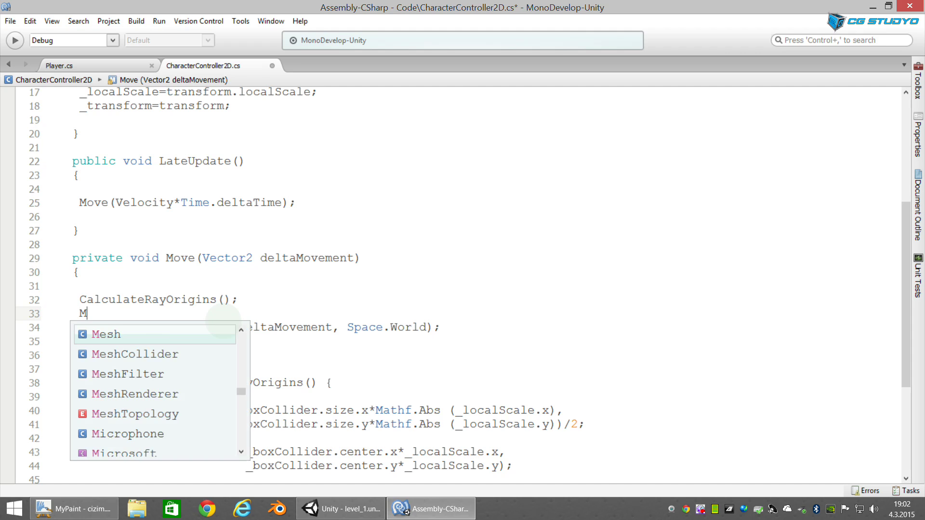
type("oveHorizontally")
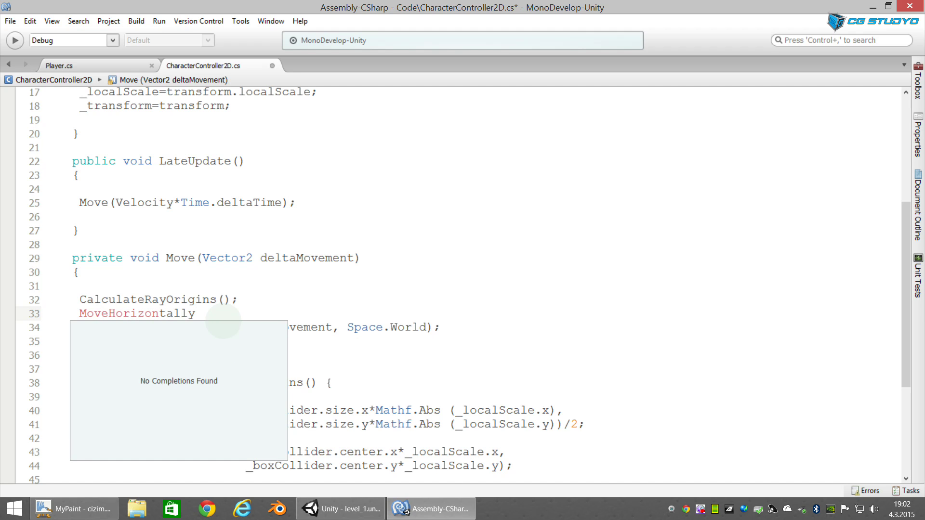
type("(")
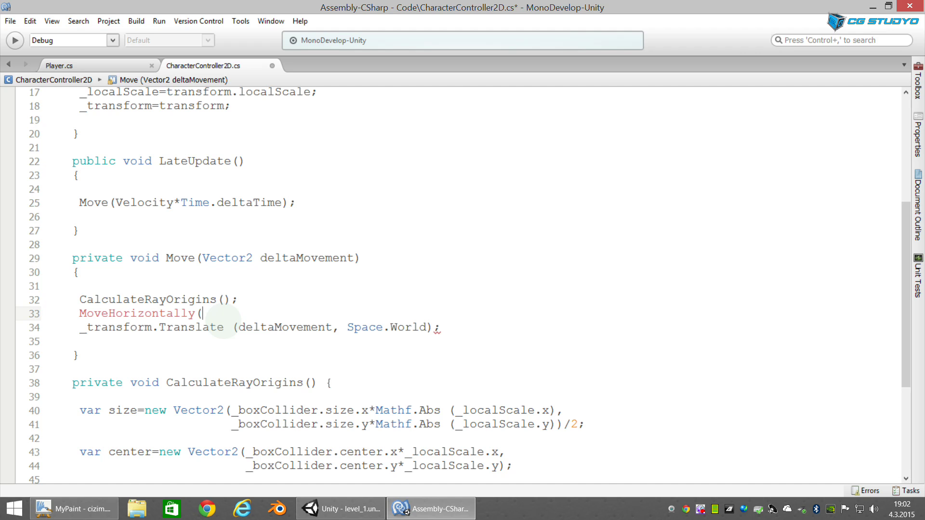
type("delta")
key("Return")
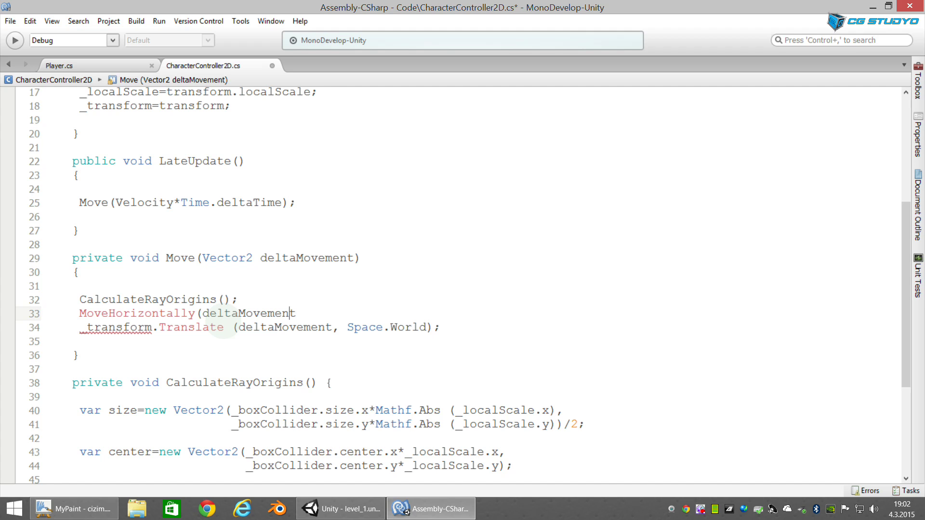
type("ref ")
type(");")
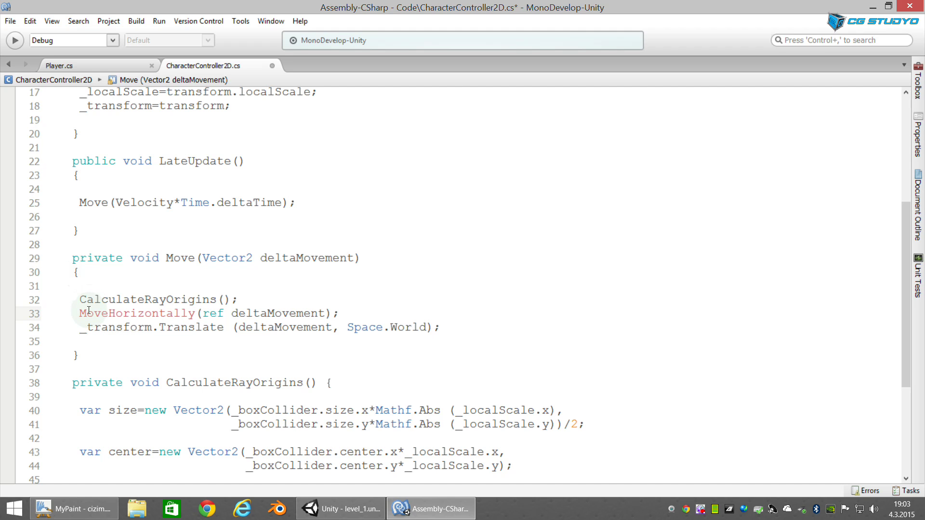
left_click_drag(80, 313, 195, 313)
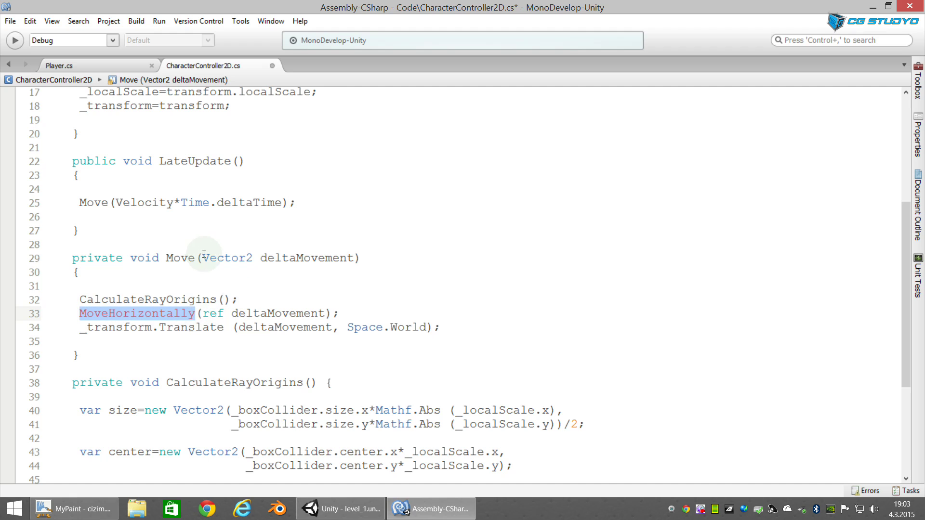
left_click_drag(232, 313, 325, 313)
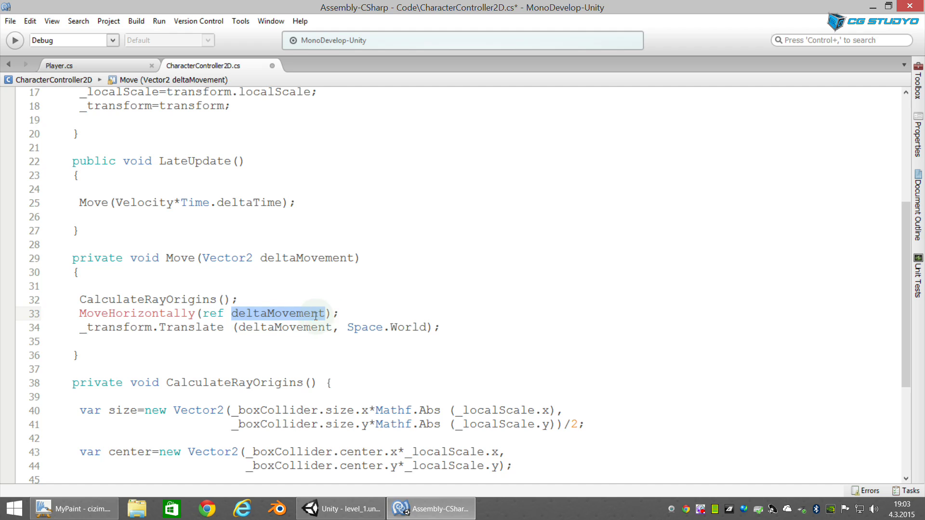
left_click(240, 318)
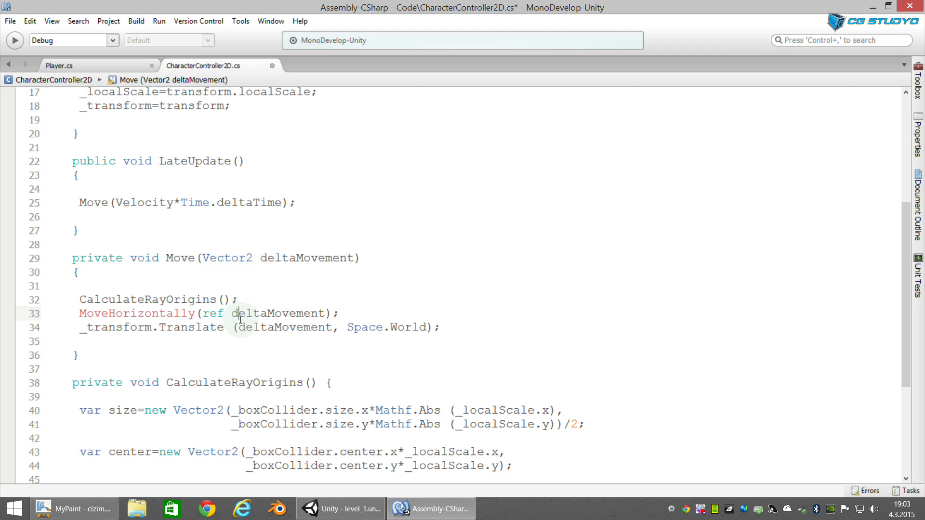
left_click_drag(232, 314, 323, 313)
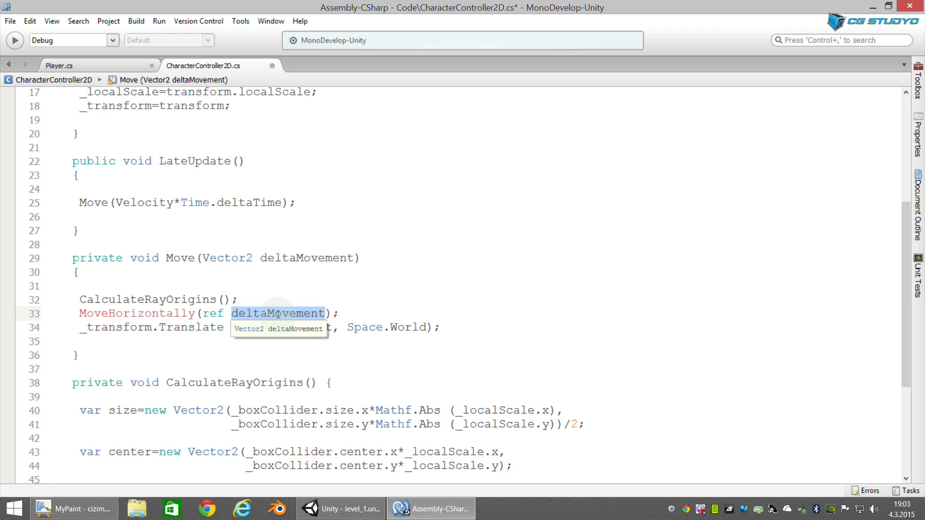
left_click(277, 314)
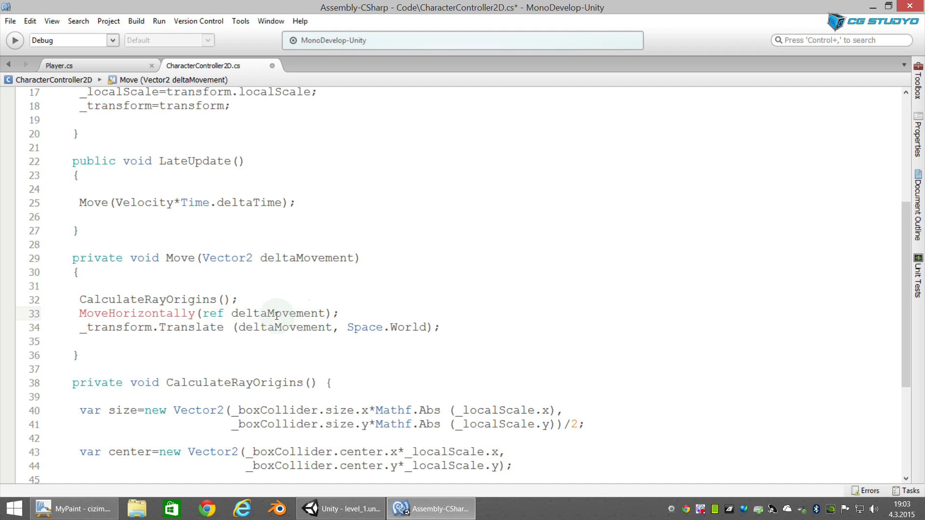
left_click_drag(232, 315, 327, 315)
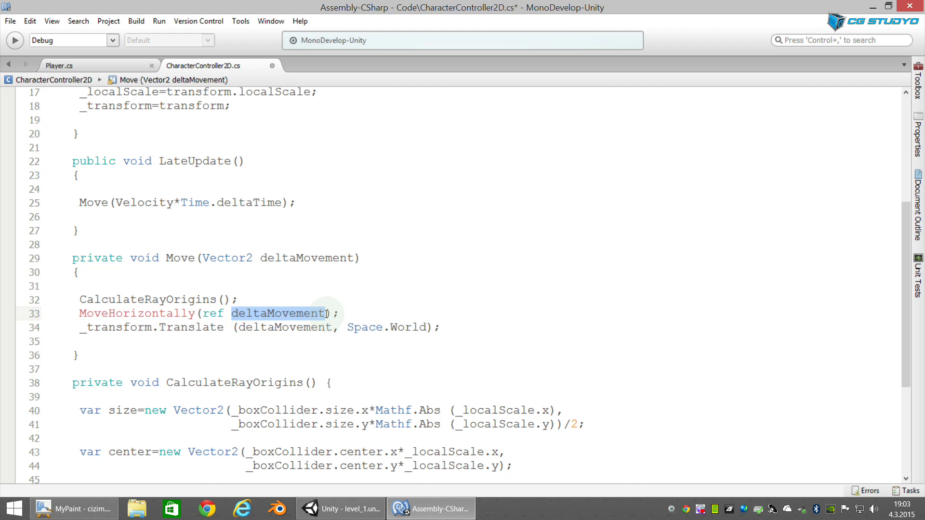
left_click(295, 313)
left_click_drag(234, 314, 323, 313)
left_click(234, 314)
left_click_drag(238, 313, 324, 313)
left_click_drag(81, 329, 318, 327)
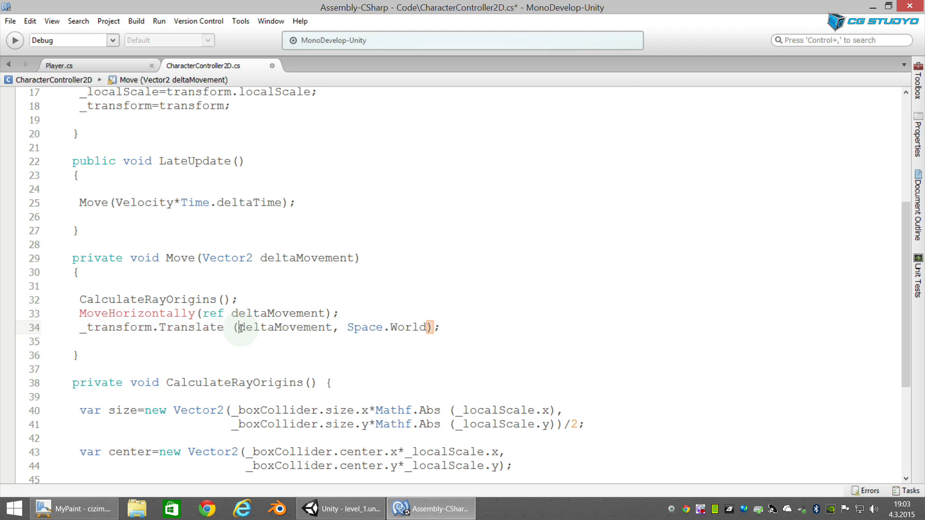
left_click(336, 329)
left_click(218, 313)
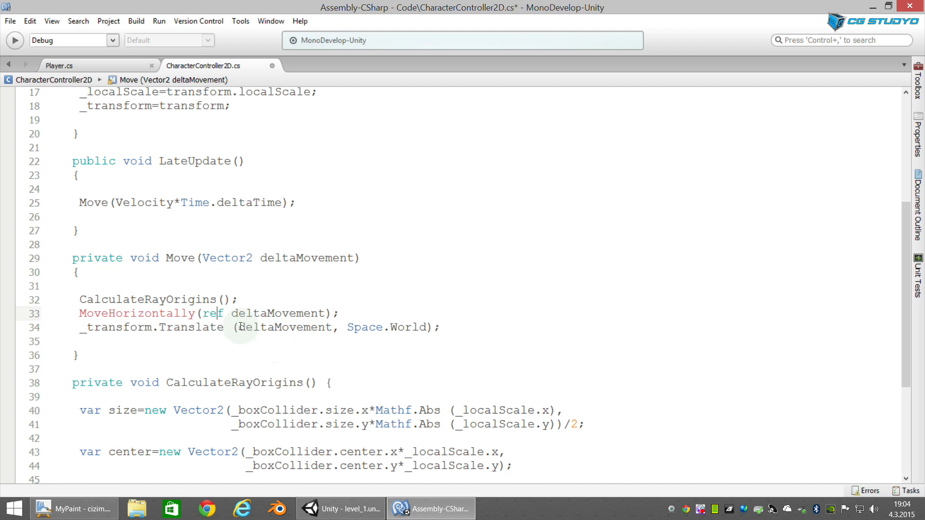
scroll(119, 363, "down", 4)
scroll(114, 327, "up", 3)
Step: Below Move, write 'private void MoveHorizontally(ref Vector2 deltaMovement)' with an empty braced body
left_click(112, 314)
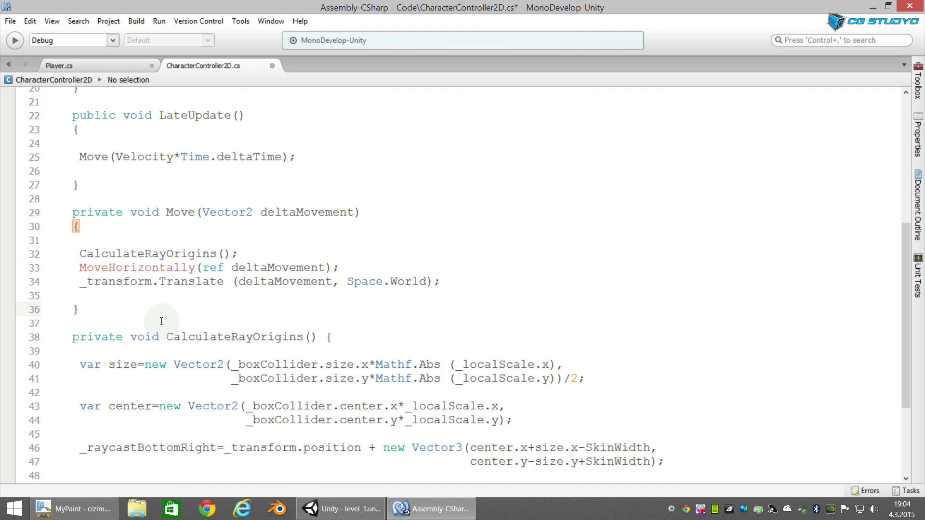
key("Return")
key("Return")
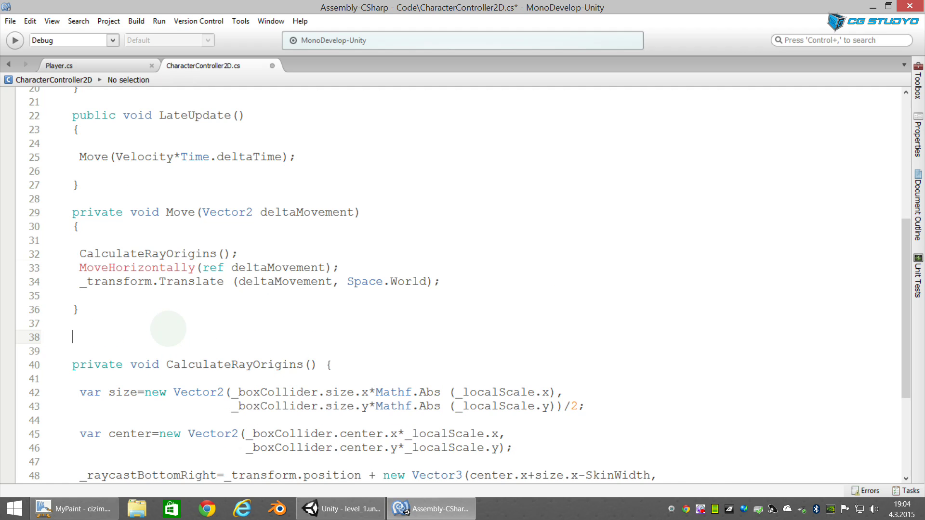
type("private vo")
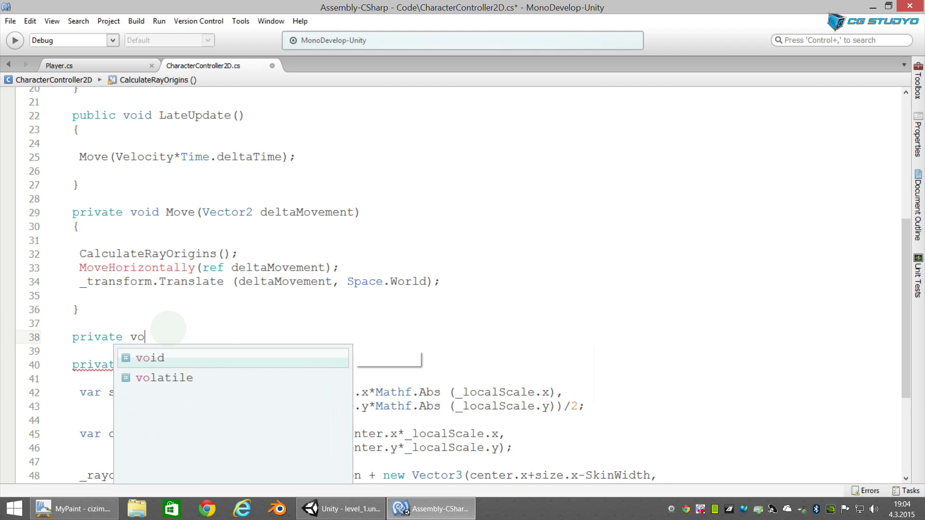
type("id MoveHorizontally")
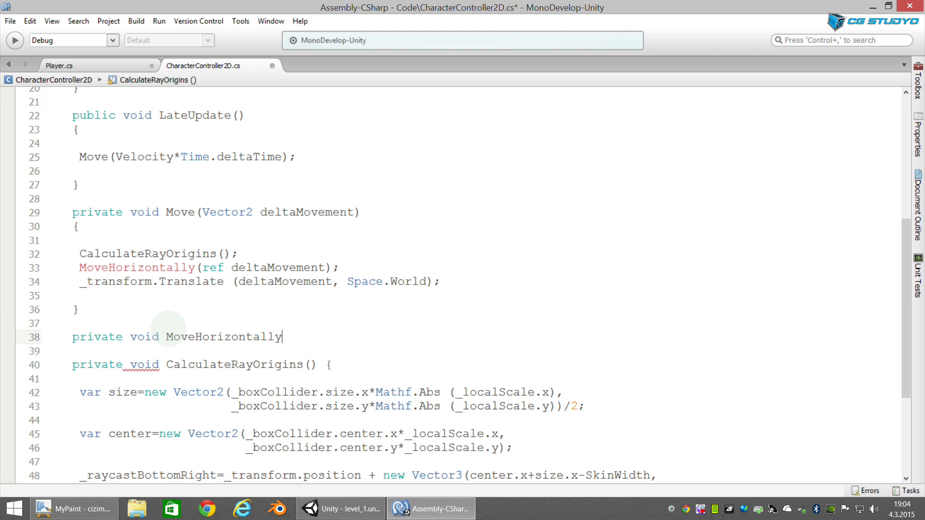
type("(ref ")
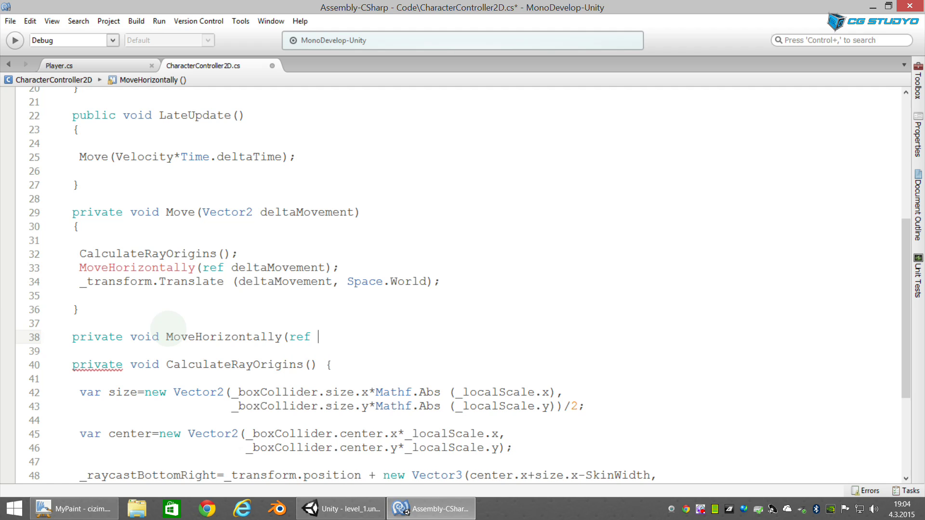
type("V")
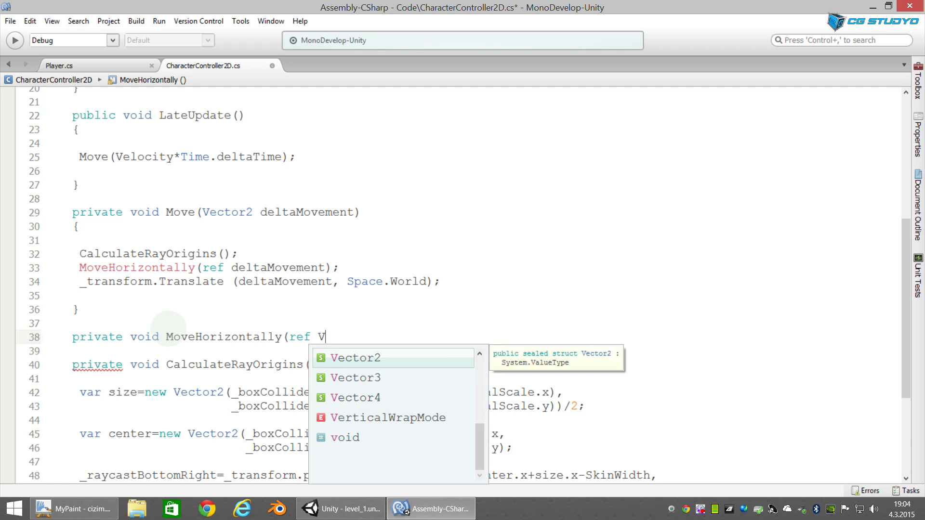
type("ector2 deltaMovement)")
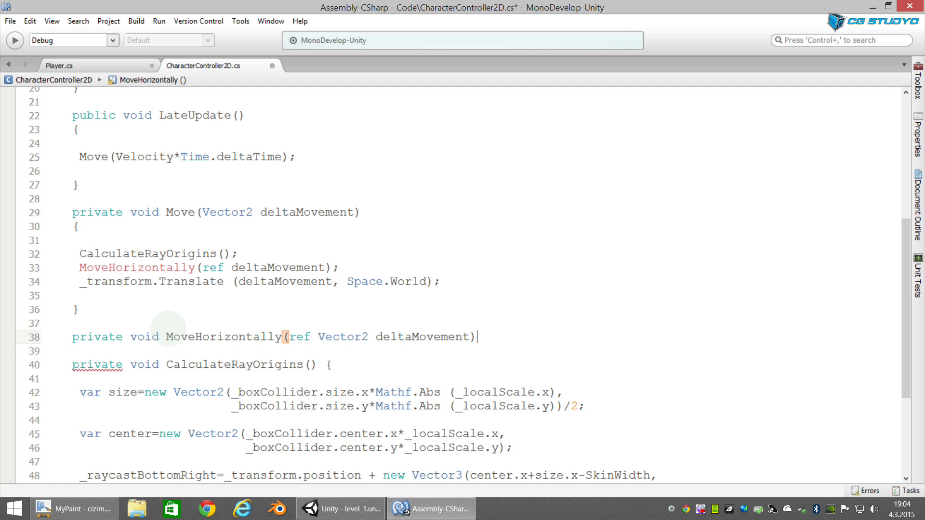
key("Return")
type("{")
key("Return")
key("Return")
key("Return")
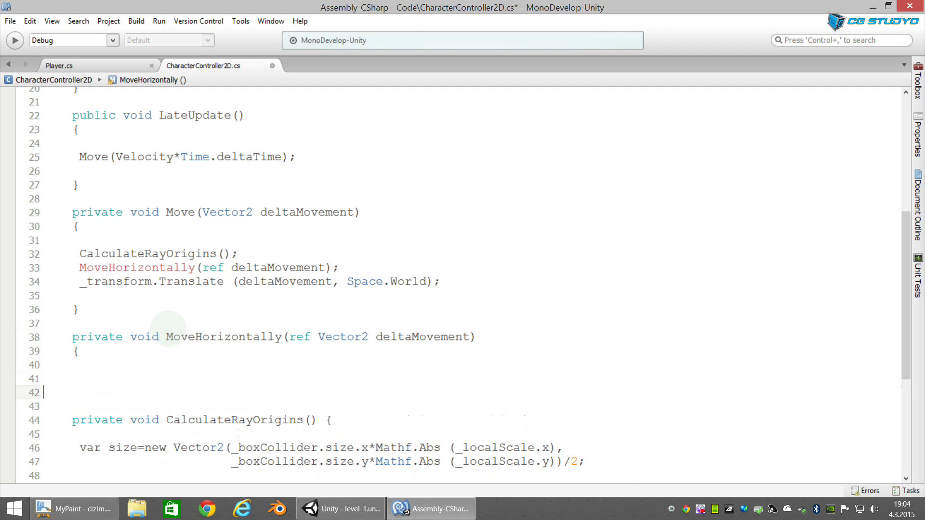
type("}")
key("Up")
key("Up")
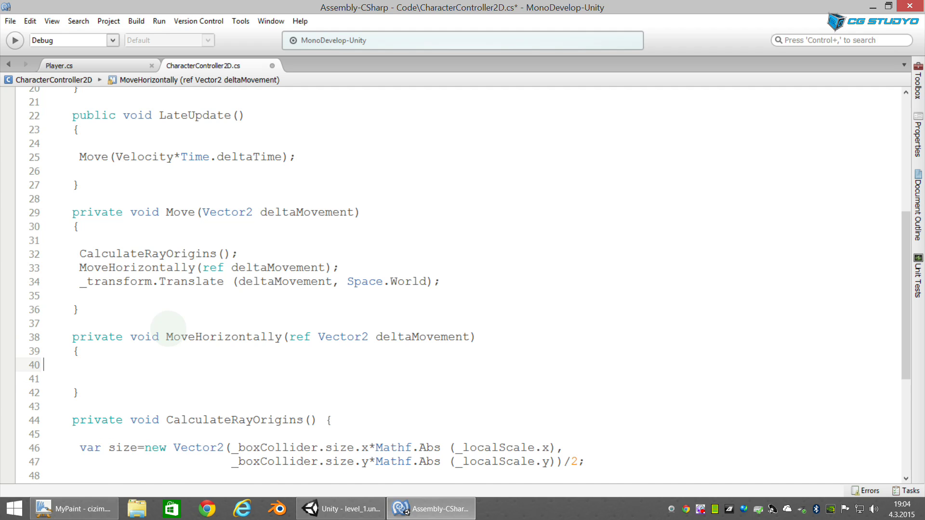
key("Return")
key("Up")
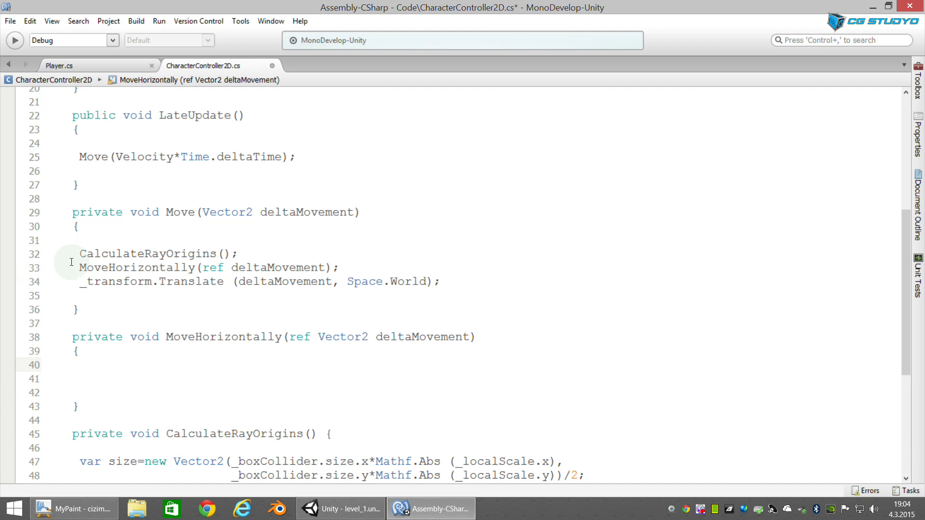
key("Return")
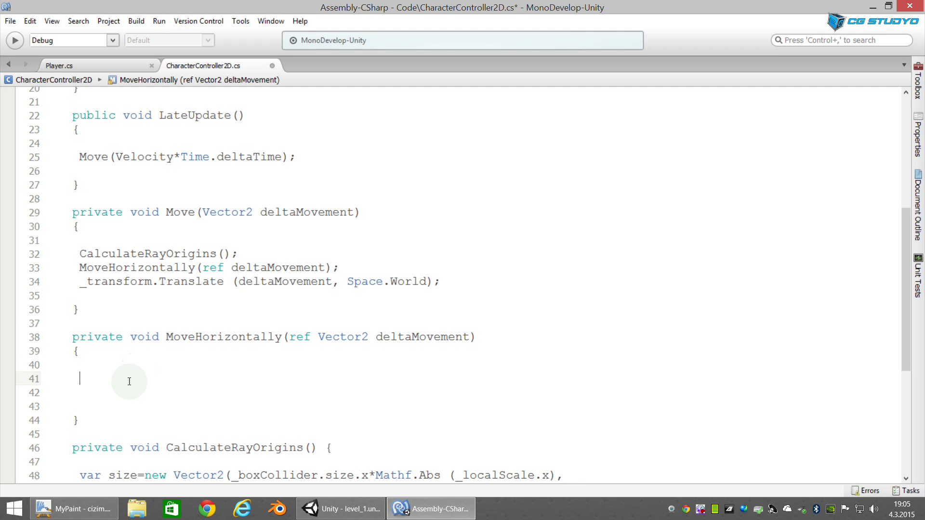
Step: Write 'var isGoingRight=deltaMovement.x>0;' as the first line of MoveHorizontally
mouse_move(214, 336)
type("var isGoint")
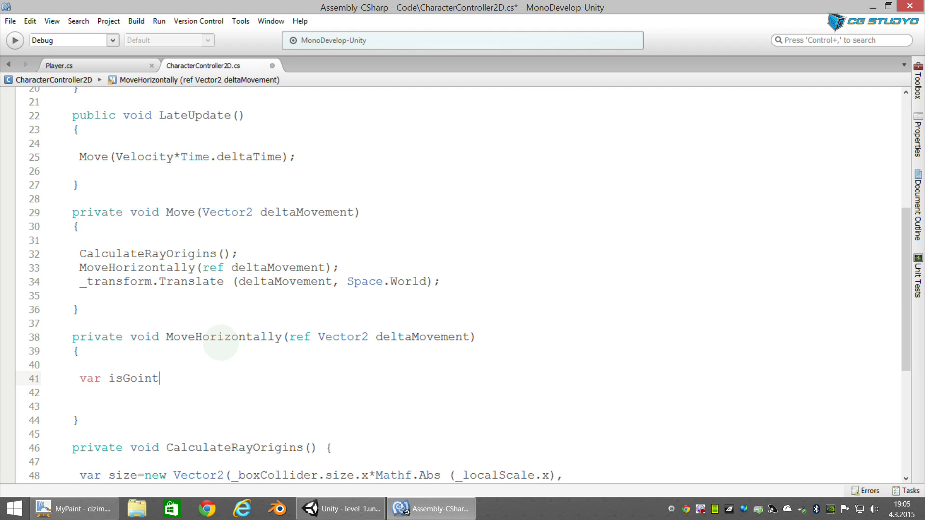
key("BackSpace")
type("g")
type("Right")
type("=delta")
key("Escape")
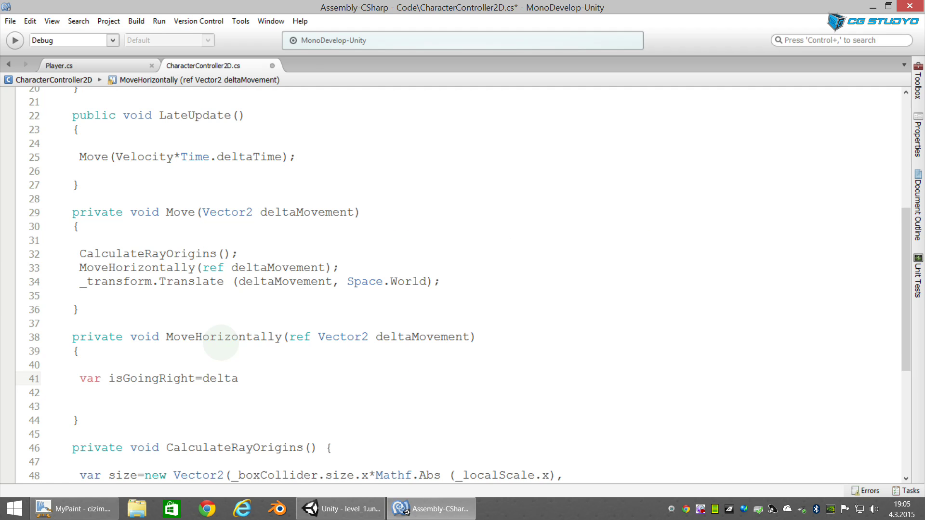
left_click_drag(376, 337, 477, 337)
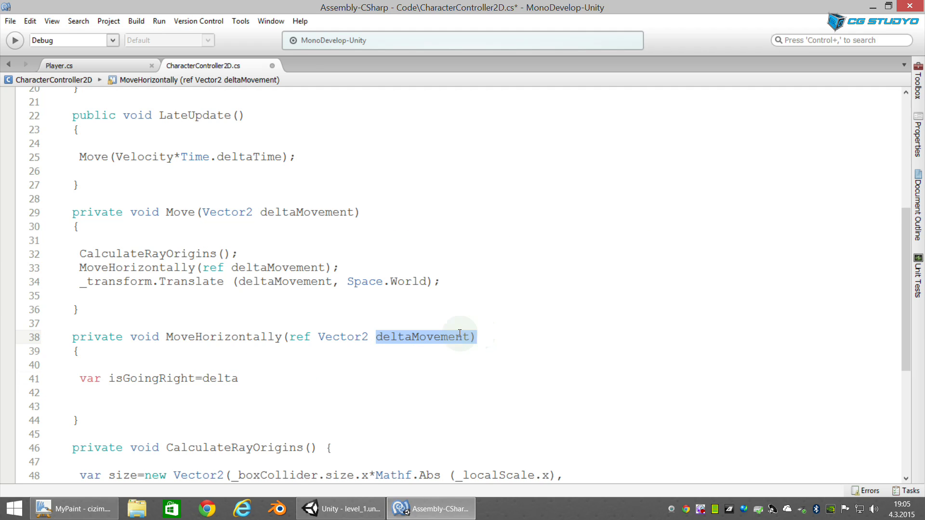
left_click(252, 378)
type("Movement")
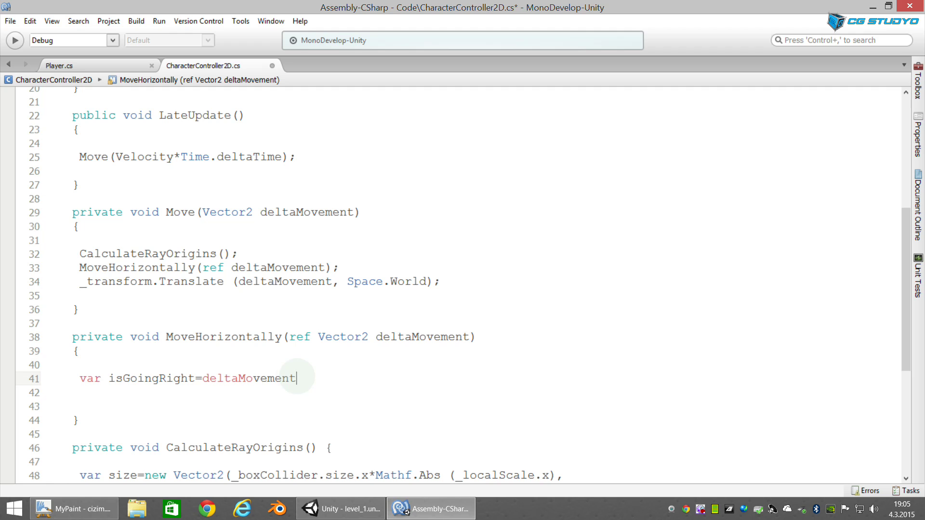
type(".x")
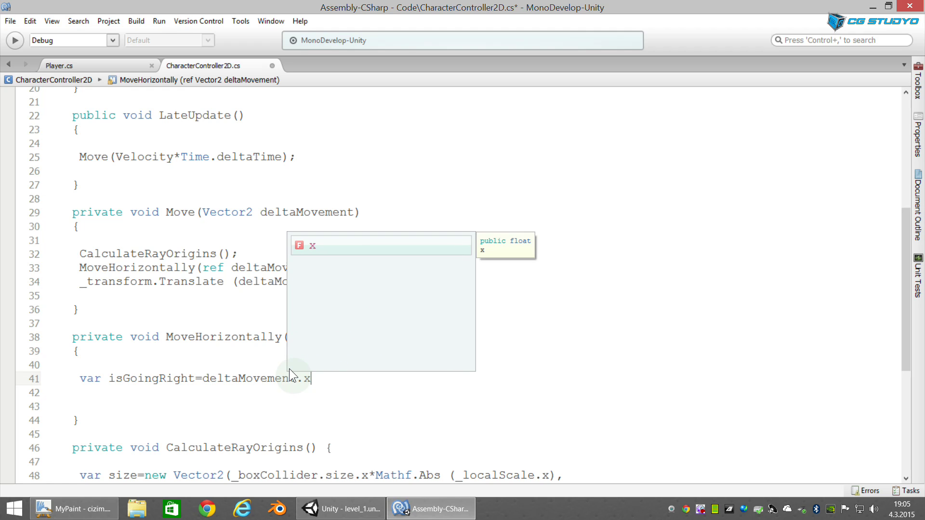
type(">0;")
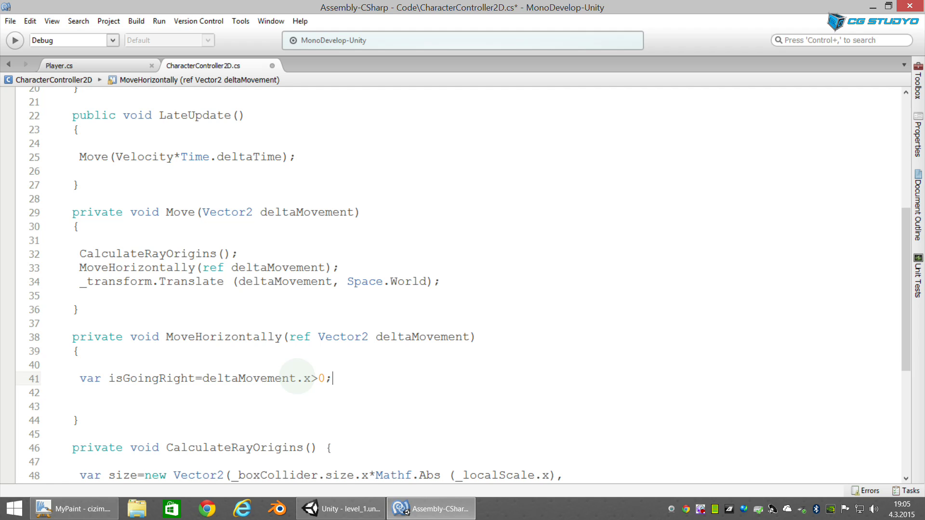
Step: Begin line 42 with 'var rayDistance=Mathf.Abs(deltaMovement.x)+Skin' using autocomplete
key("Return")
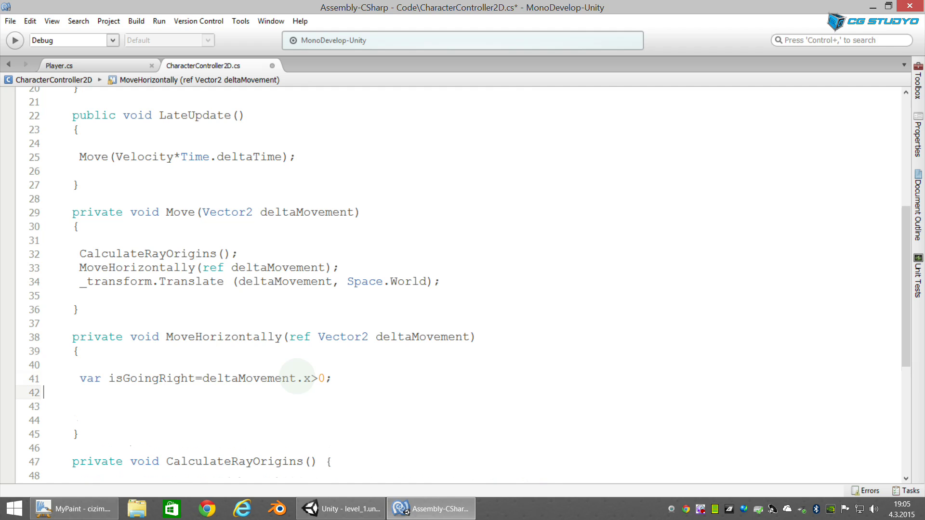
type("va")
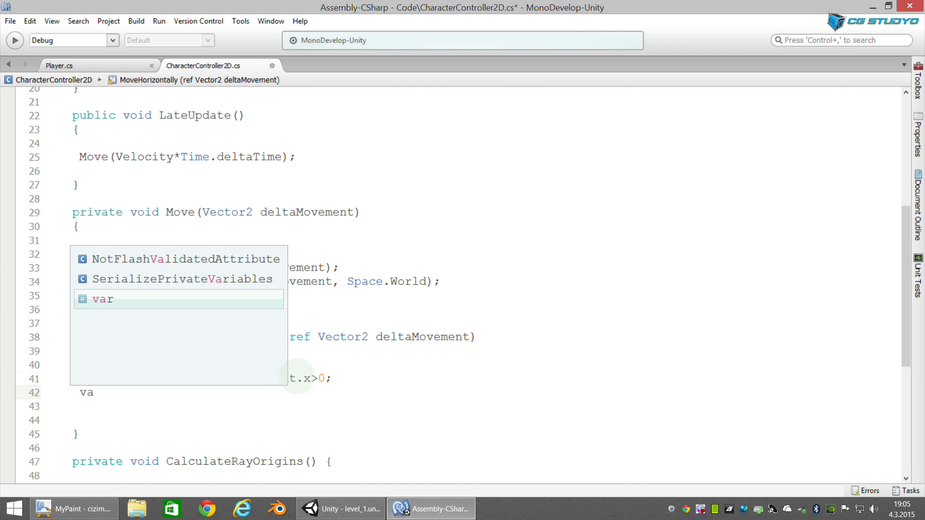
type("r")
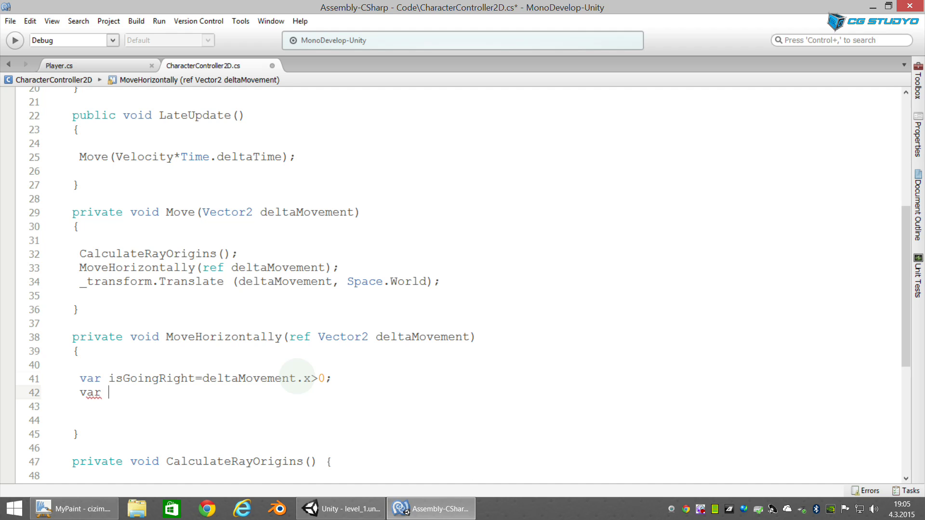
type(" rayDistance")
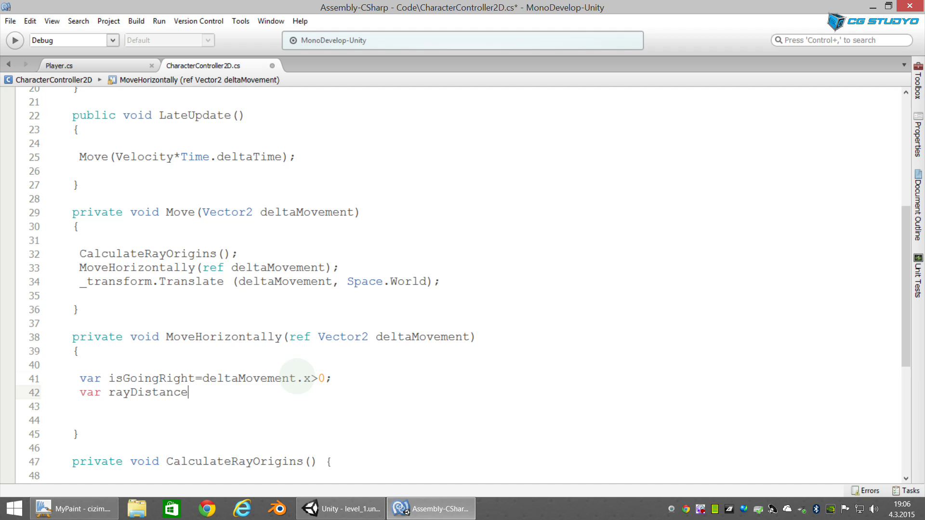
type("=")
type("mat")
type("f.a")
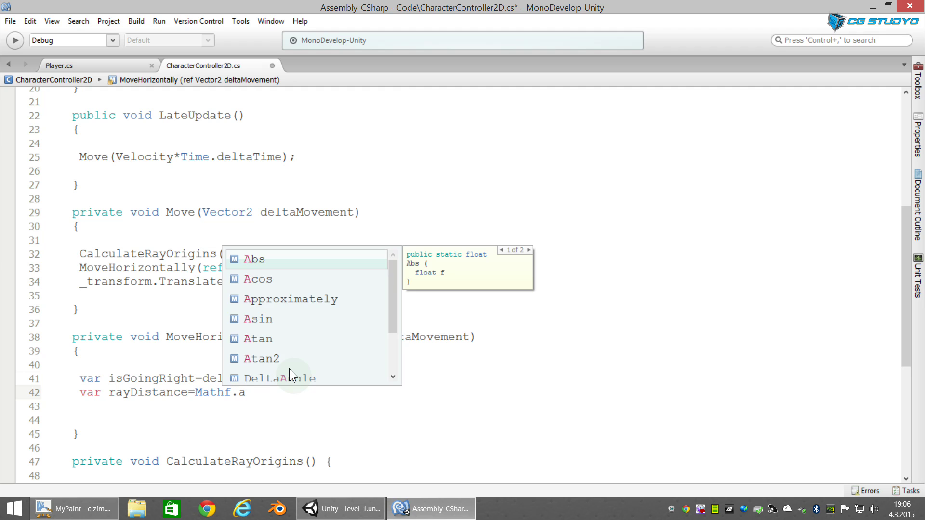
type("bs(")
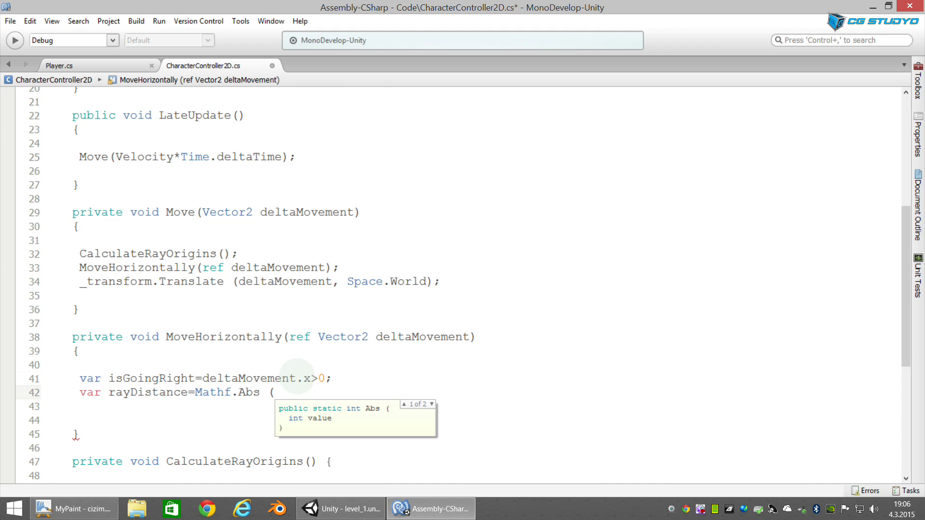
type("delta")
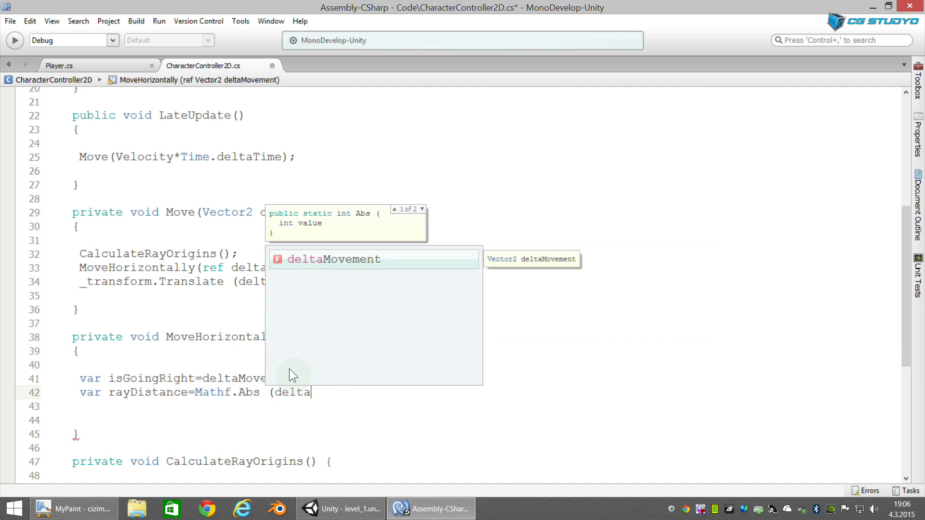
key("Return")
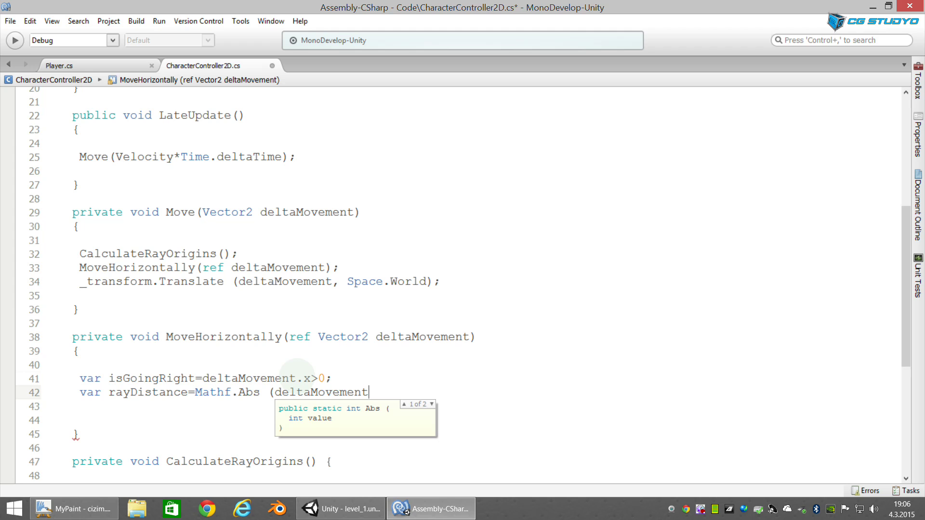
type(".x")
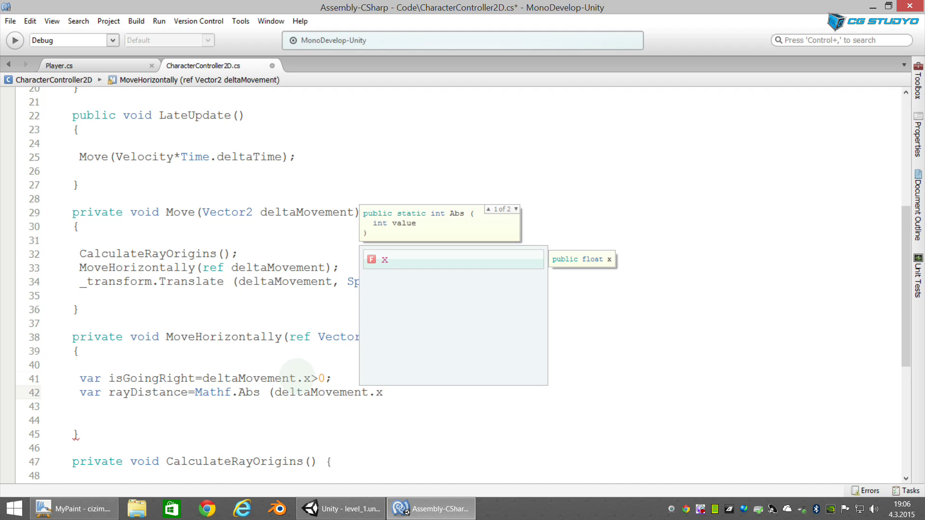
type(")")
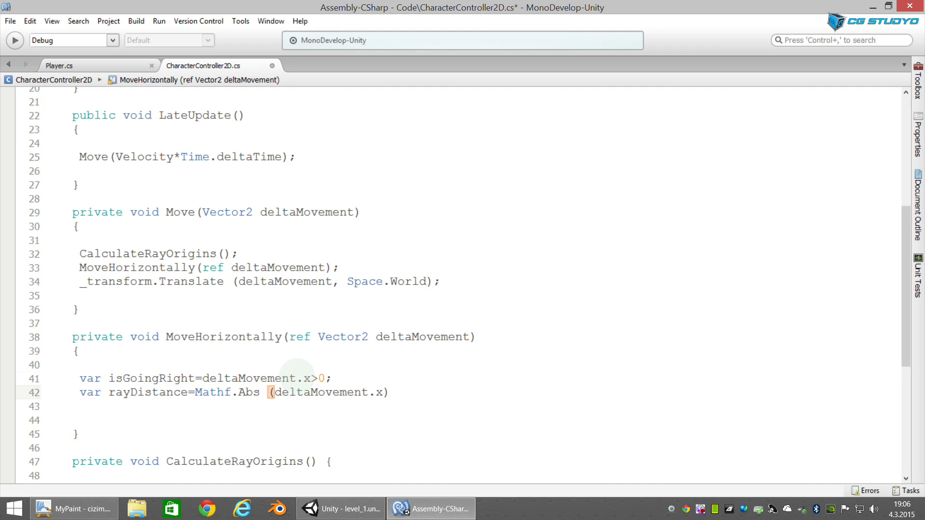
type("+S")
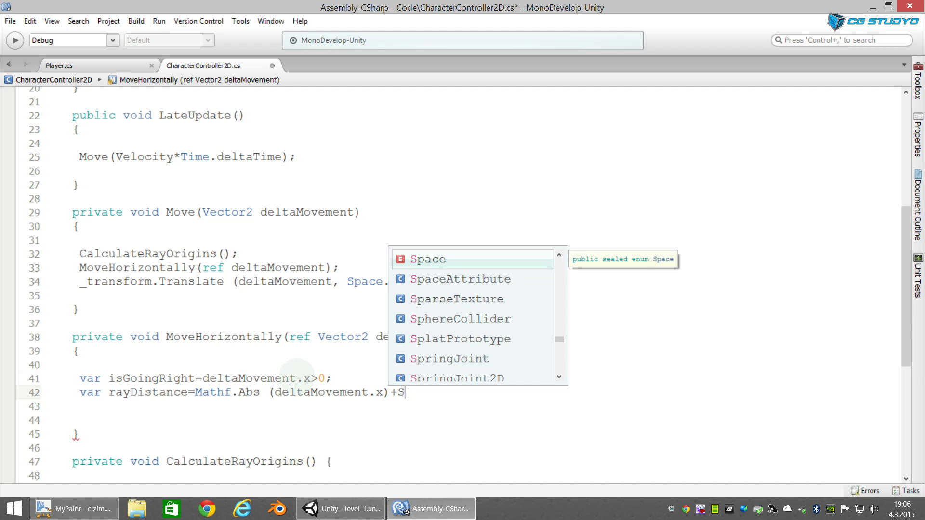
type("kin")
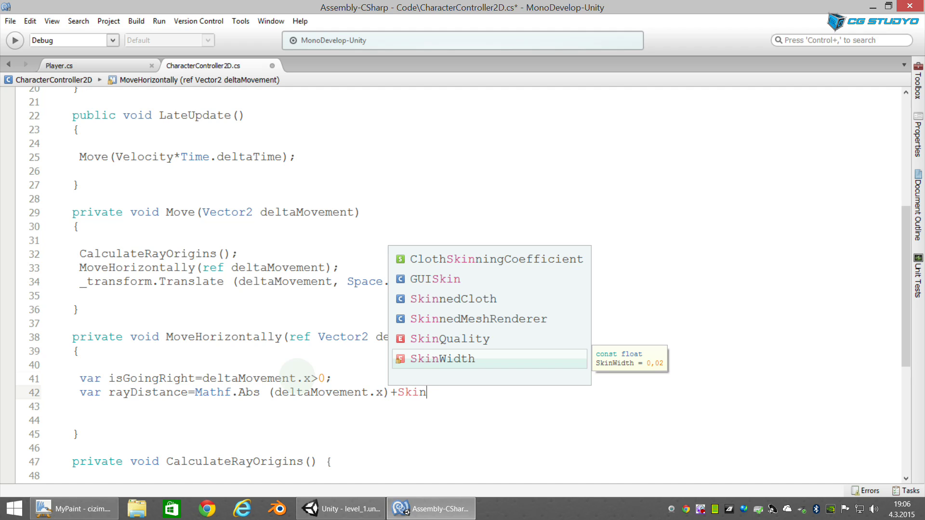
Step: Zoom into the MyPaint ray diagram at the ray start and paint a trial cyan mark, then undo it
left_click(74, 509)
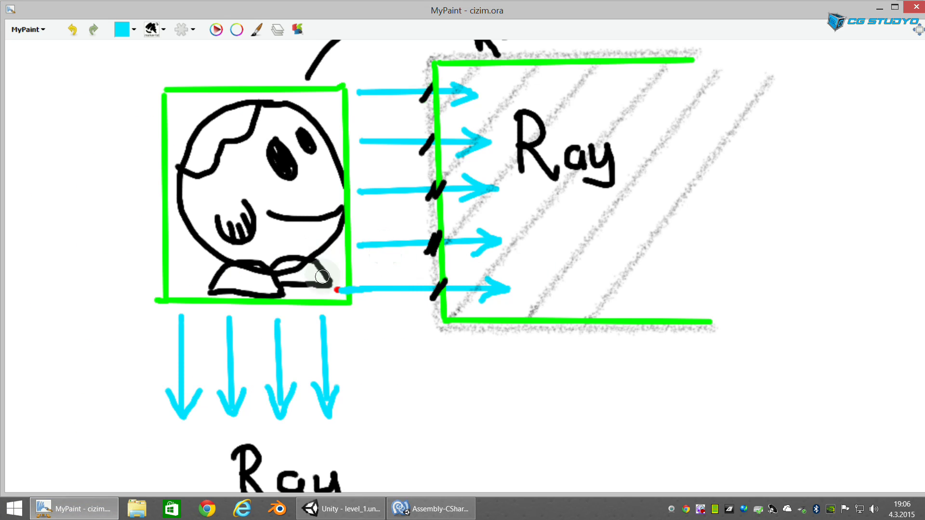
scroll(322, 277, "up", 3)
scroll(332, 284, "up", 3)
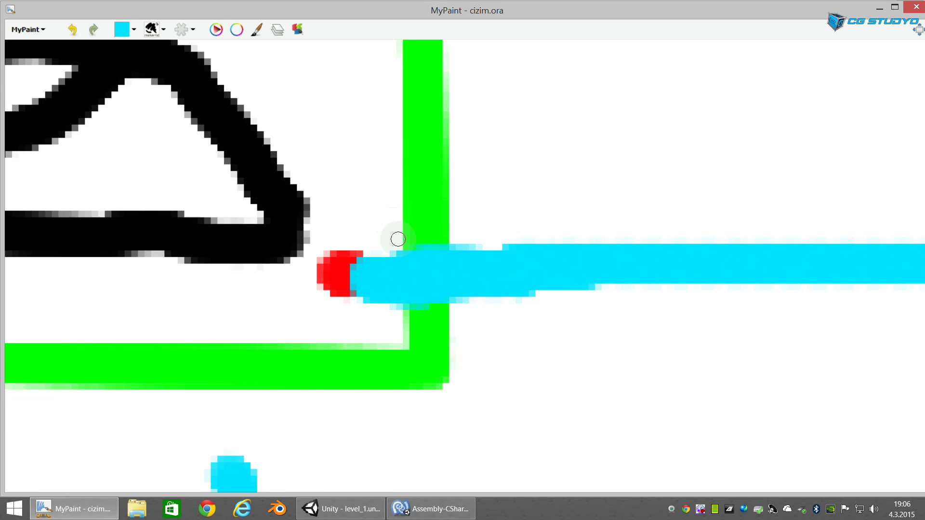
mouse_move(313, 203)
left_mouse_down()
mouse_move(347, 229)
mouse_move(358, 222)
left_mouse_up()
key("ctrl+z")
key("ctrl+z")
key("ctrl+z")
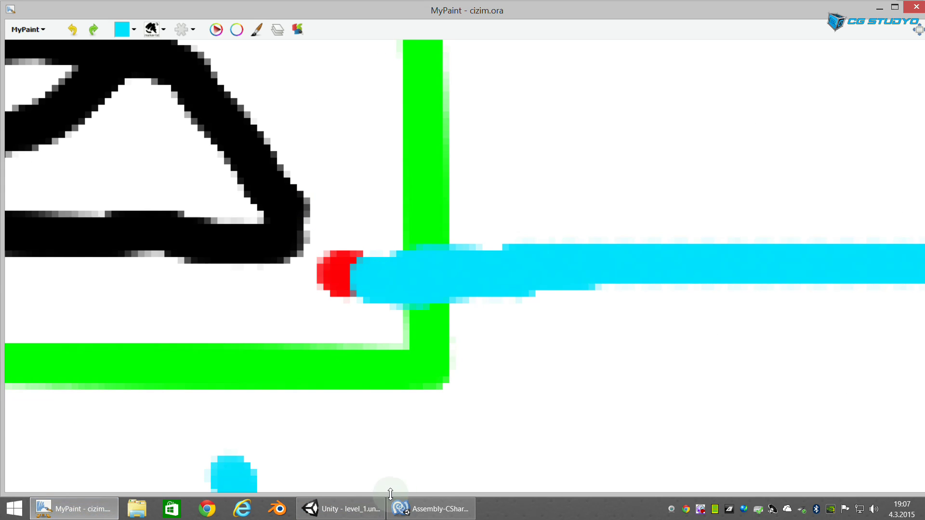
Step: Finish line 42 as 'var rayDistance=Mathf.Abs (deltaMovement.x)+SkinWidth;' and start a new line
left_click(404, 509)
type("Width;")
key("Return")
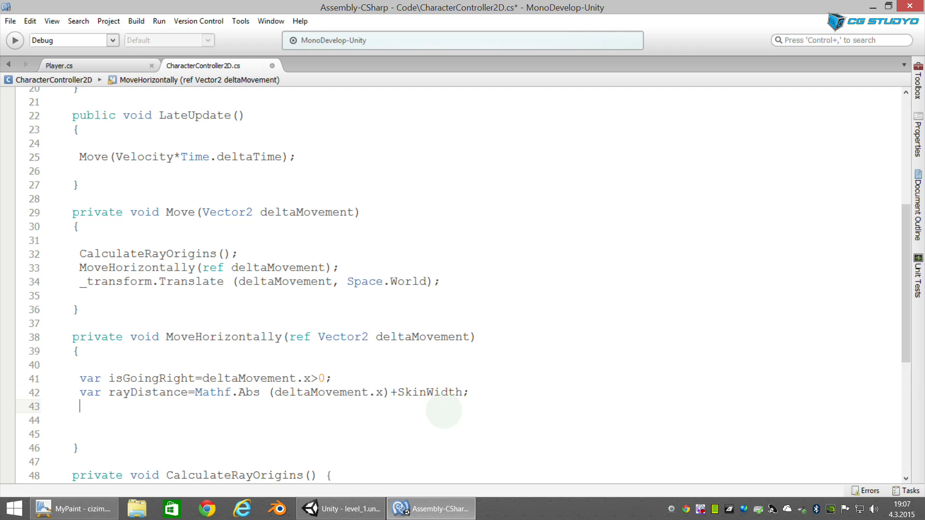
Step: Write line 43 'var rayDirection=isGoingRight?Vector2.right:-Vector2.right;' and begin line 44 with 'var rayOrigin='
type("var ")
type("rayDirec")
type("tion=")
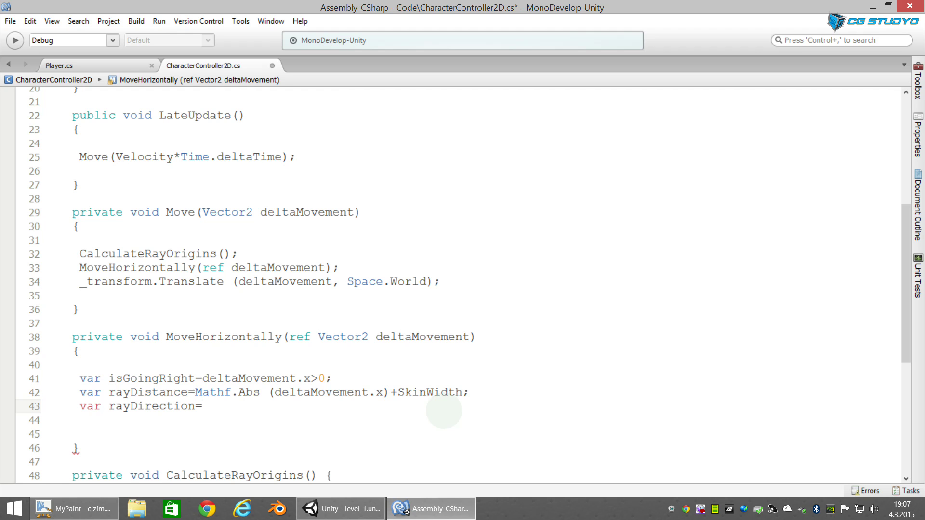
type("isGo")
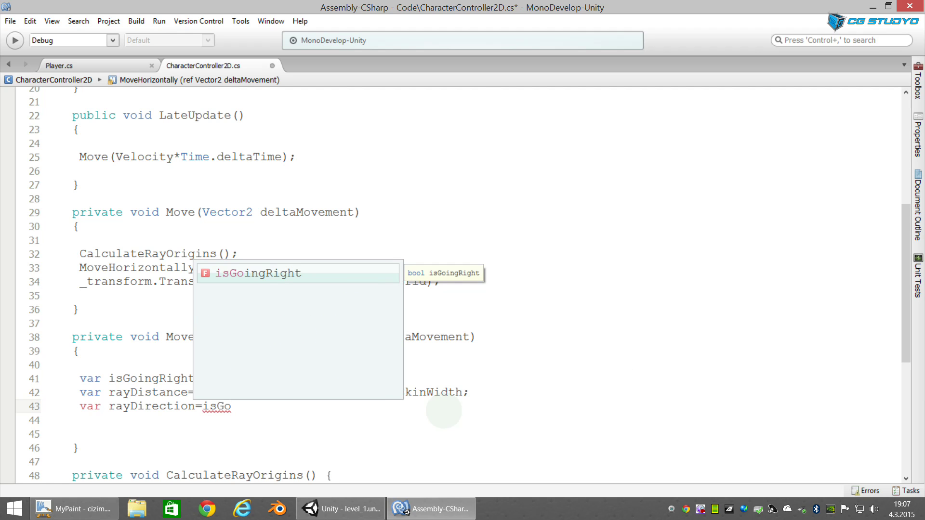
key("Return")
type("?")
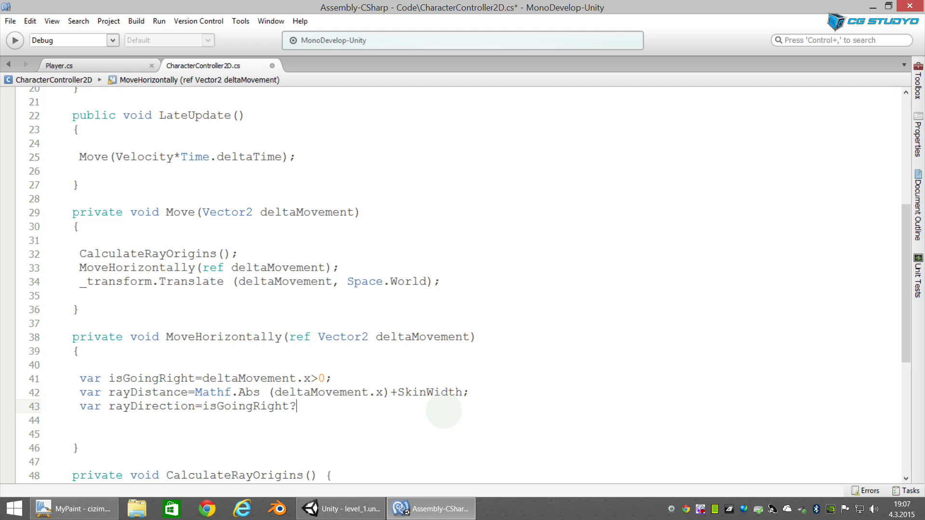
type("Vecot")
key("BackSpace")
key("BackSpace")
type("t")
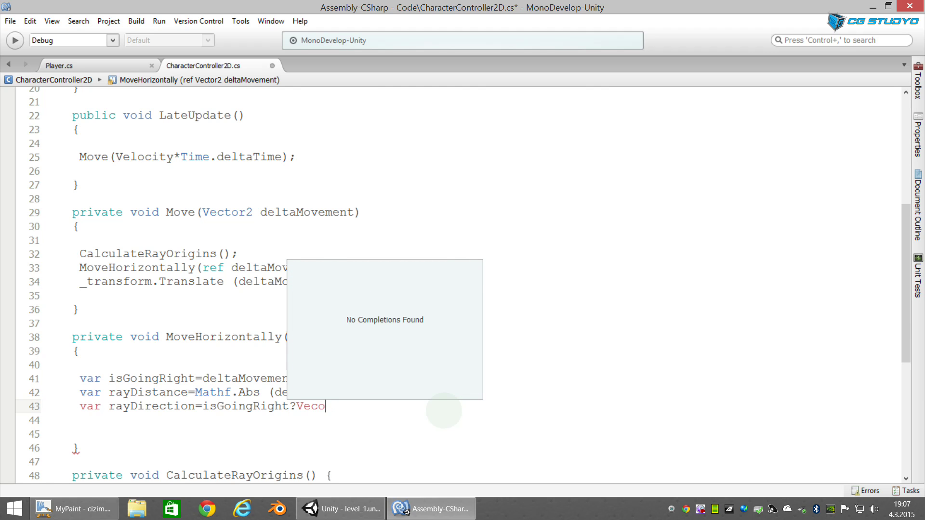
type("or2.")
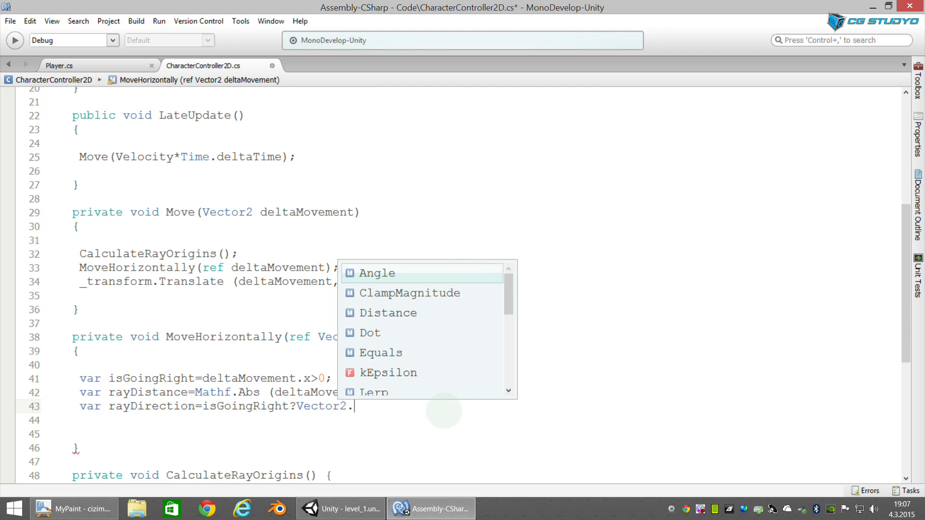
type("right:-")
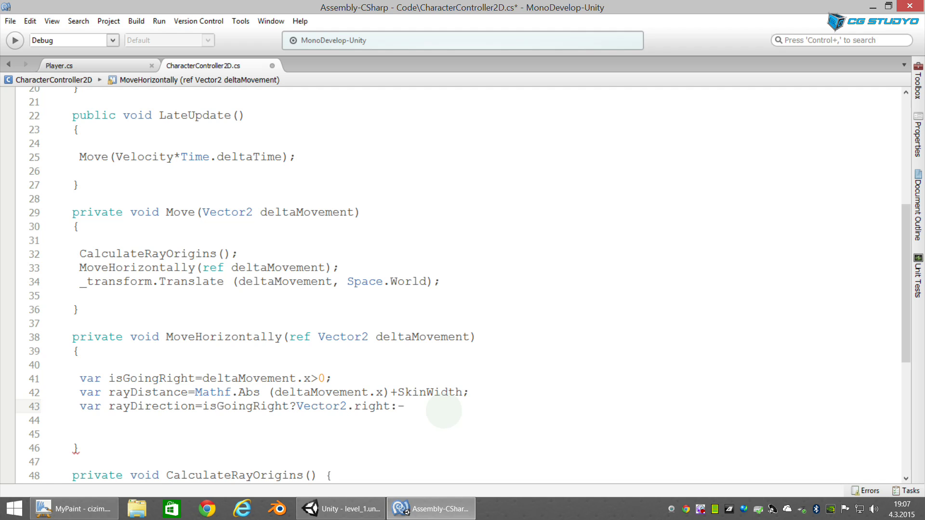
type("Vector")
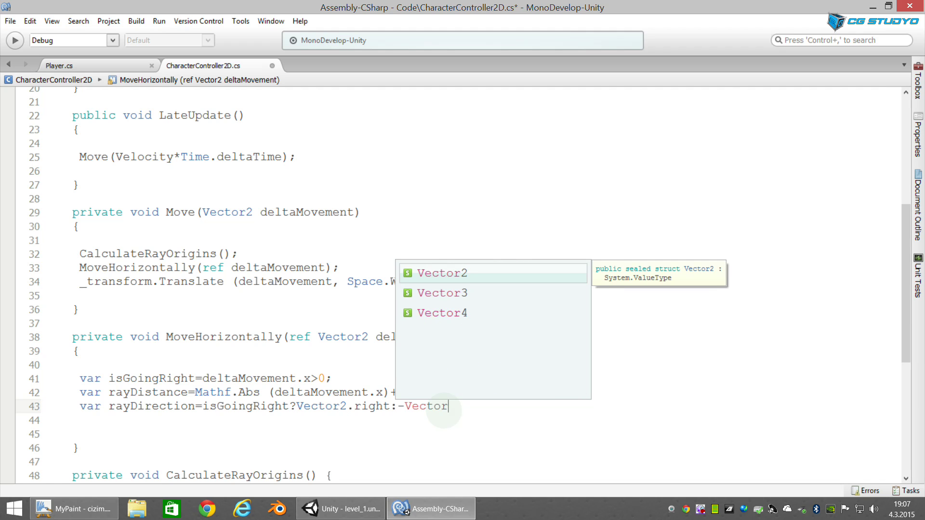
type("2.right;")
key("Return")
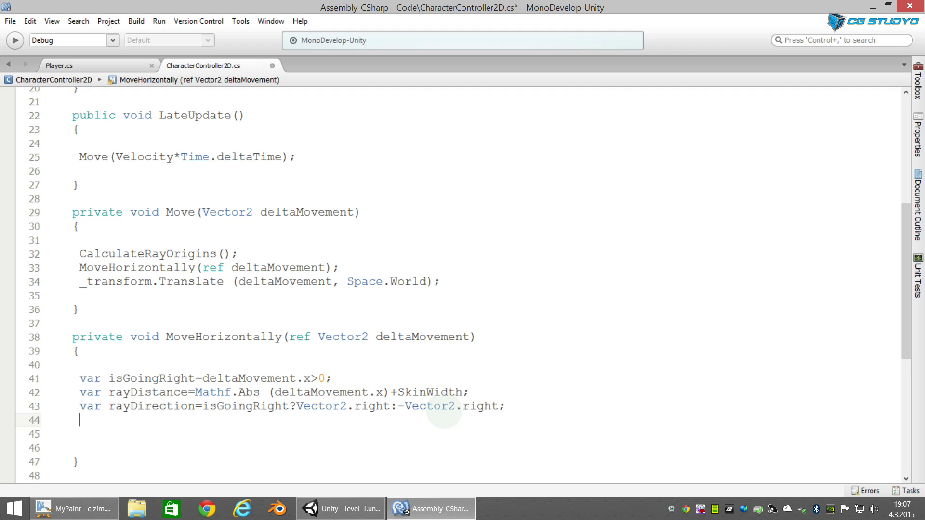
type("var rayOrigin")
type("=")
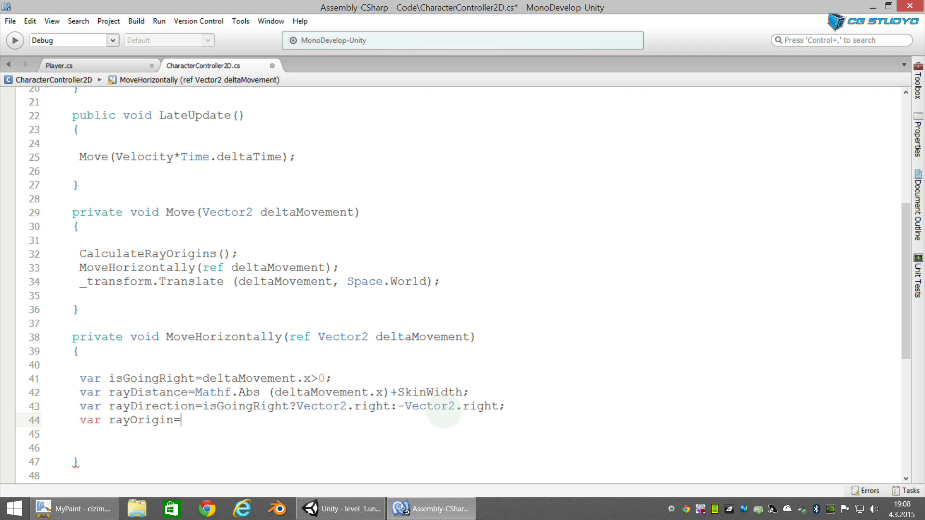
left_click(104, 509)
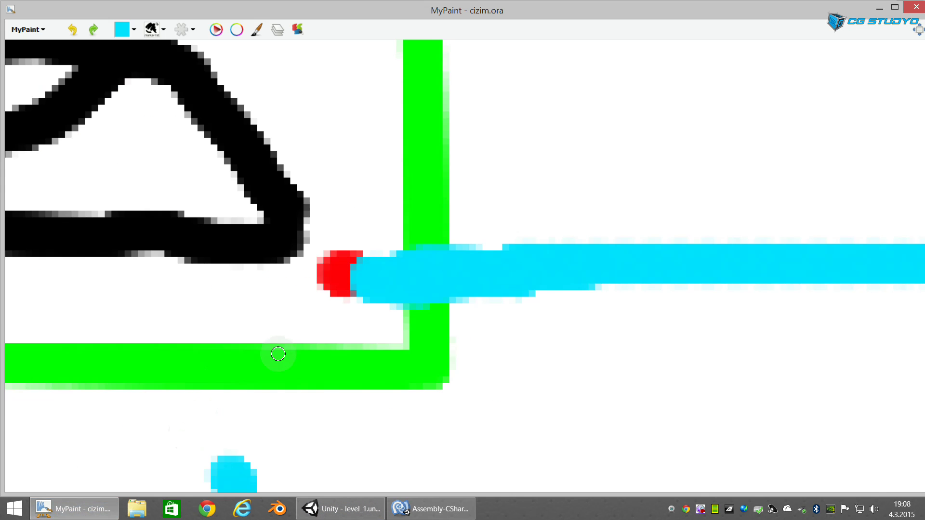
scroll(279, 354, "down", 5)
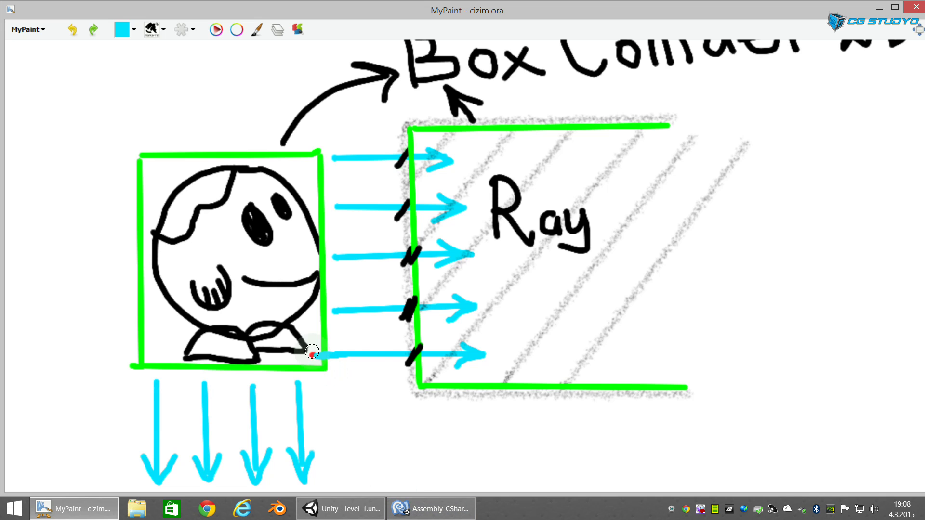
left_click(417, 511)
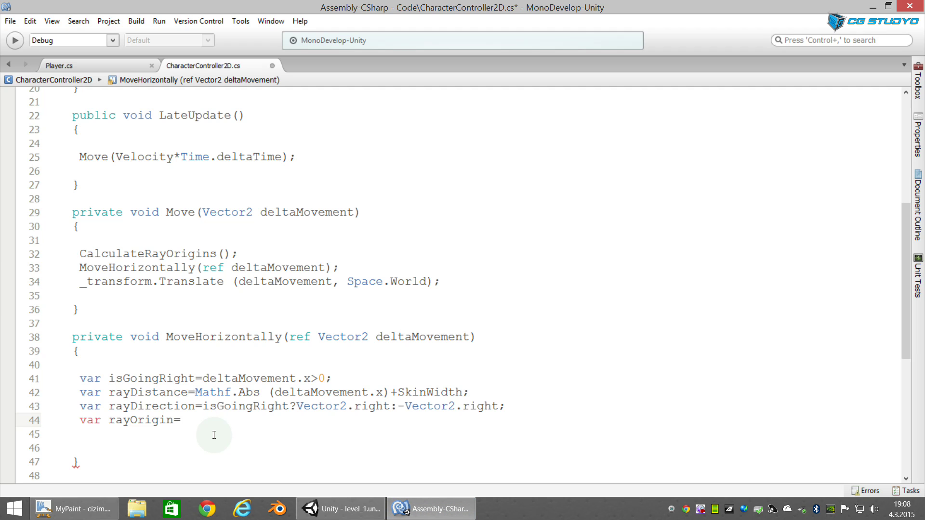
Step: Complete line 44 as 'var rayOrigin=_raycastBottomRight;' via autocomplete, discarding an isGoingRight attempt
type("is")
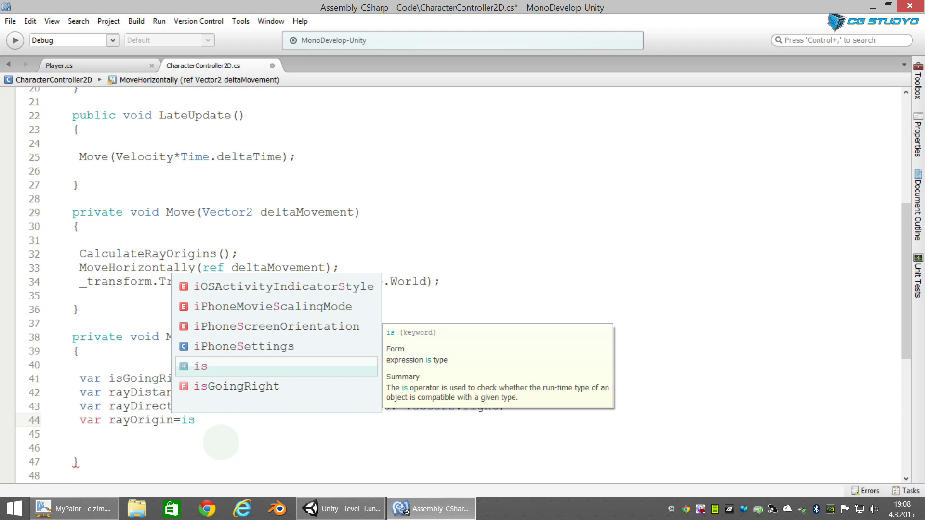
key("Down")
key("Return")
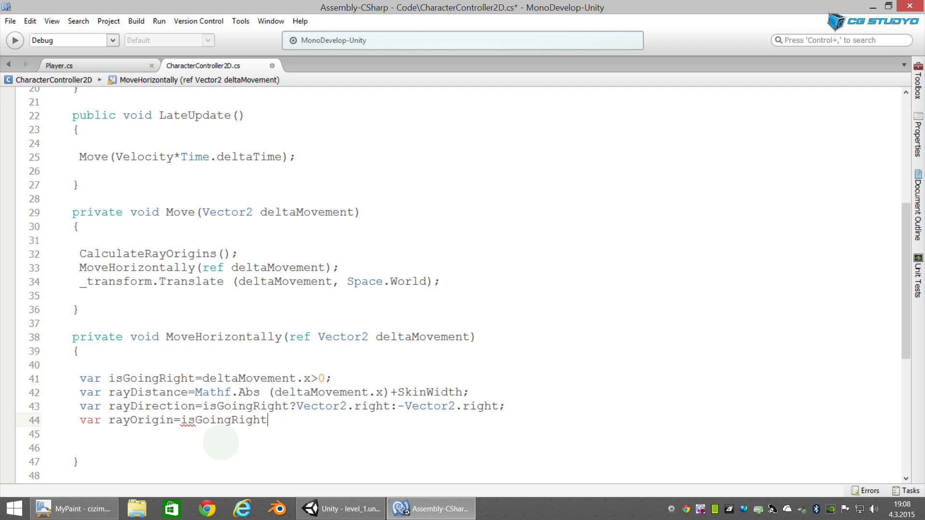
key("BackSpace")
key("BackSpace")
key("BackSpace")
key("BackSpace")
key("BackSpace")
key("BackSpace")
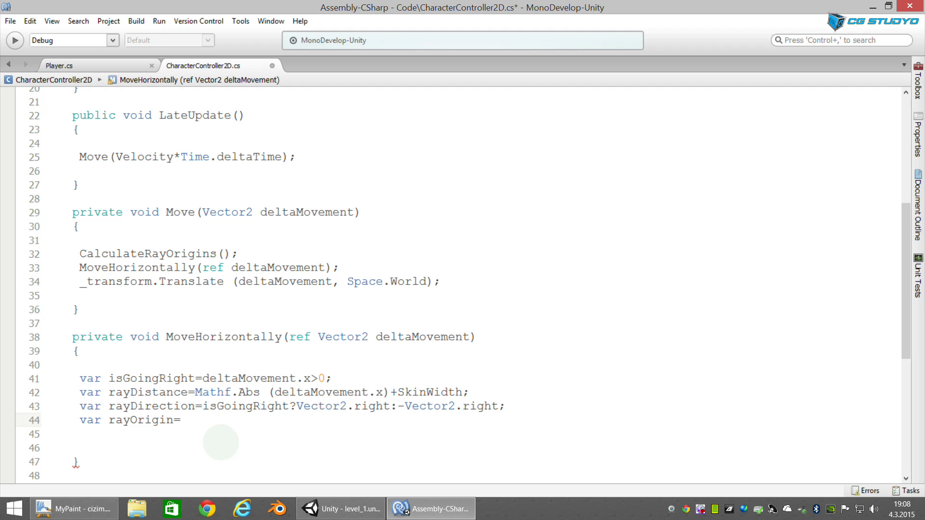
type("_ray")
key("Return")
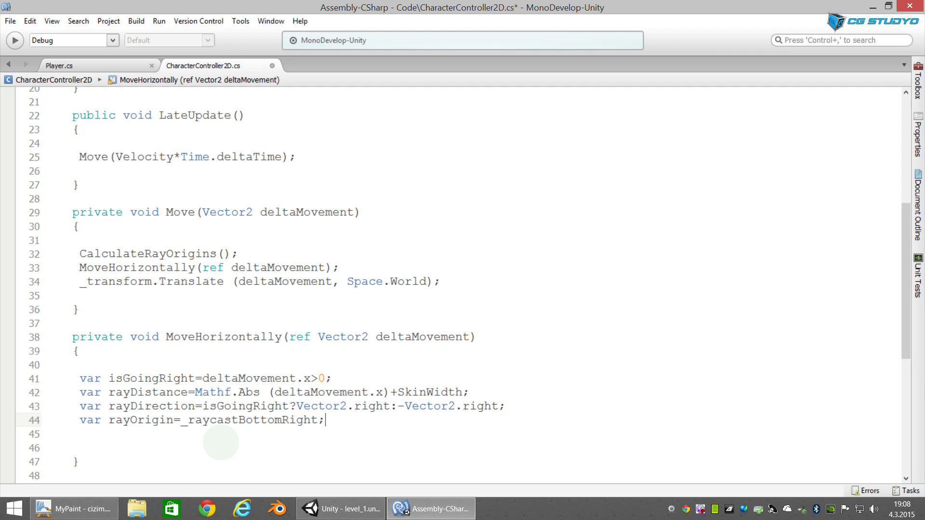
Step: Add line 45 'var rayVector=rayOrigin;' below the rayOrigin line
key("Return")
type("var ray")
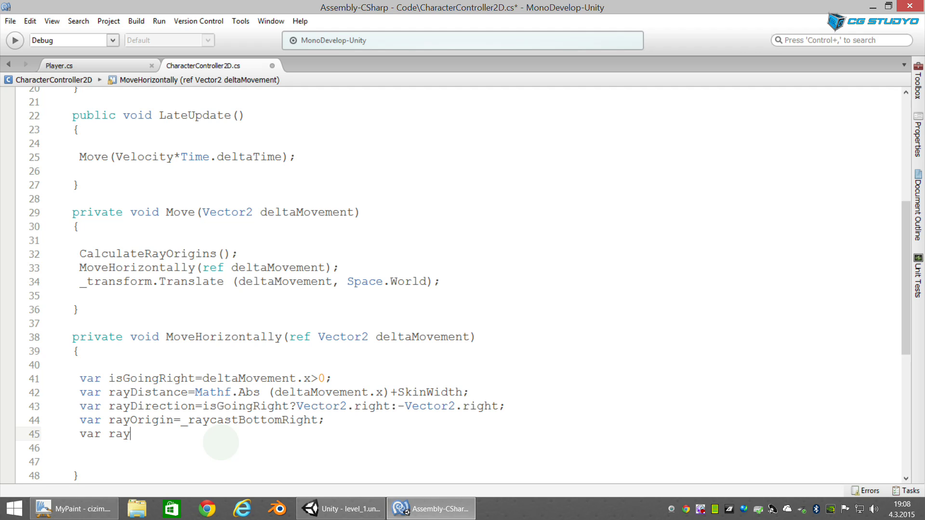
type("Vector")
type("=ray")
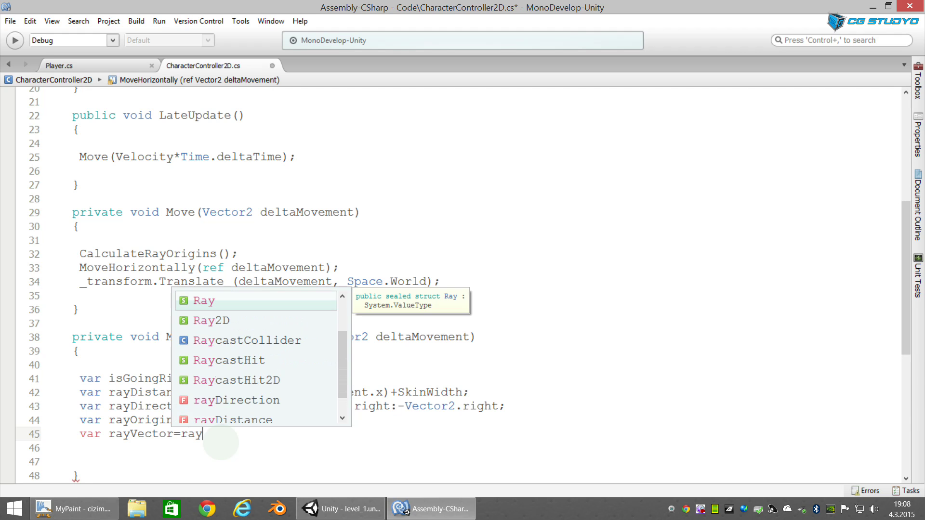
type("Origin;")
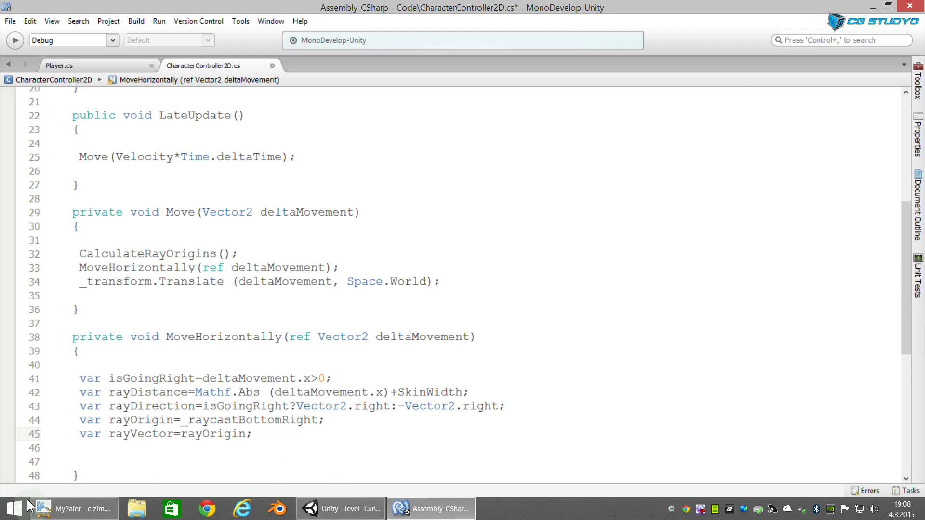
left_click(46, 509)
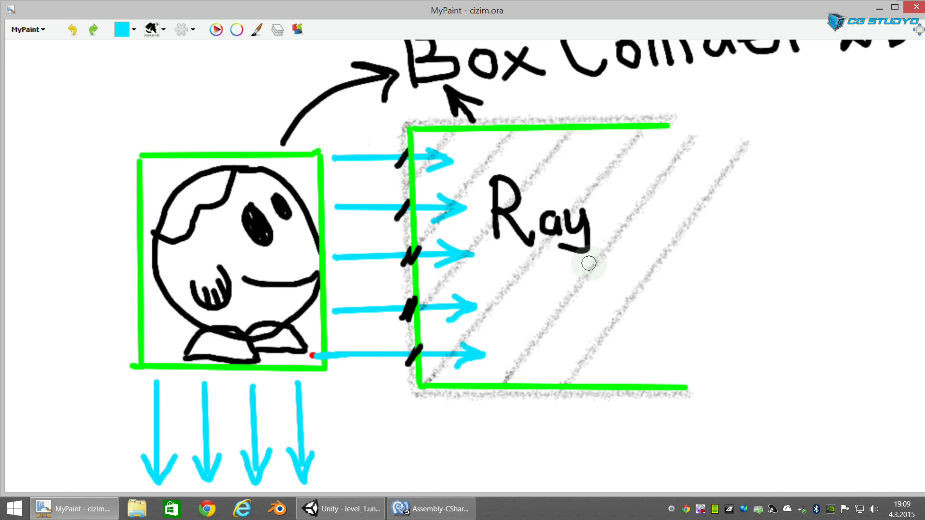
Step: Sketch a green stepped wall with three cyan rays running into it in MyPaint
key("x")
key("x")
key("x")
key("x")
key("x")
key("x")
key("x")
mouse_move(717, 388)
left_mouse_down()
mouse_move(880, 165)
mouse_move(911, 100)
left_mouse_up()
key("x")
mouse_move(559, 345)
left_mouse_down()
mouse_move(754, 323)
mouse_move(727, 336)
left_mouse_up()
mouse_move(622, 255)
left_mouse_down()
mouse_move(786, 222)
mouse_move(791, 259)
left_mouse_up()
mouse_move(679, 161)
left_mouse_down()
mouse_move(815, 129)
mouse_move(830, 160)
left_mouse_up()
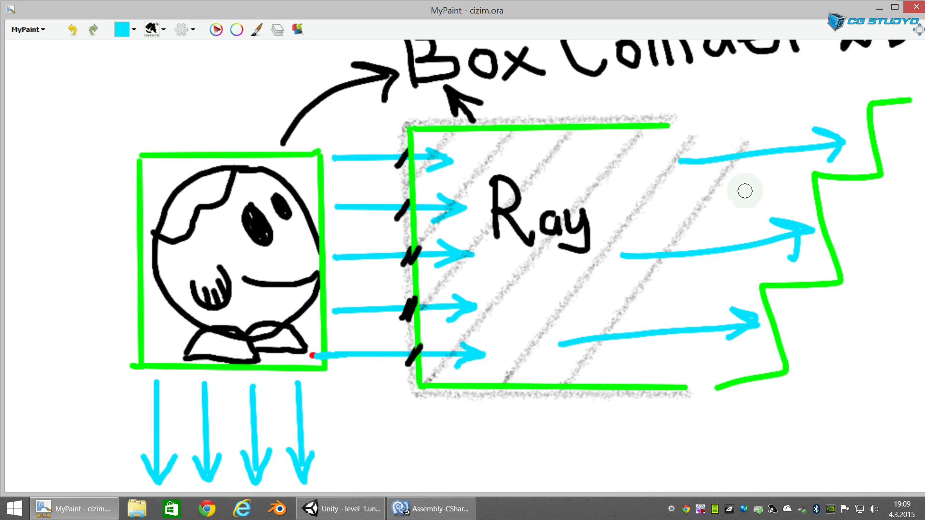
Step: Outline a black box around the steps, then undo the sketch and return to the code
key("x")
key("x")
left_click_drag(660, 156, 699, 337)
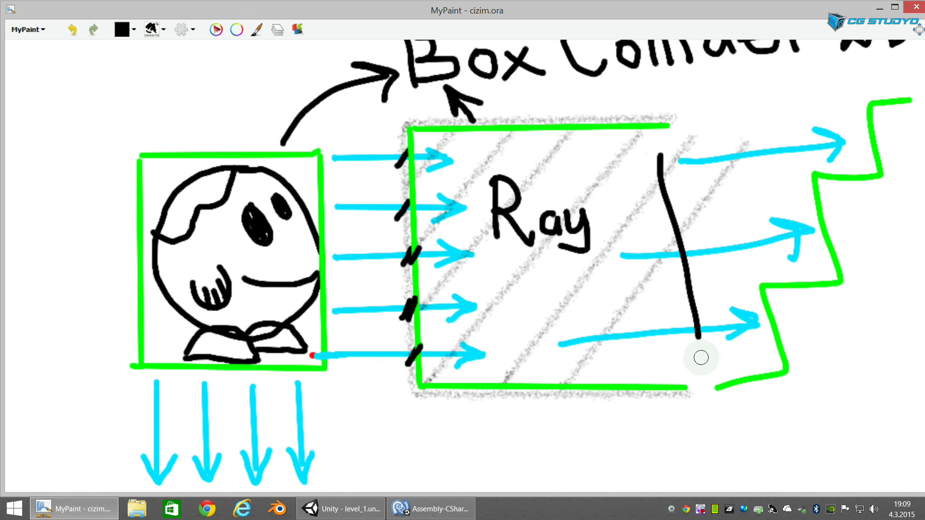
left_click_drag(670, 151, 769, 368)
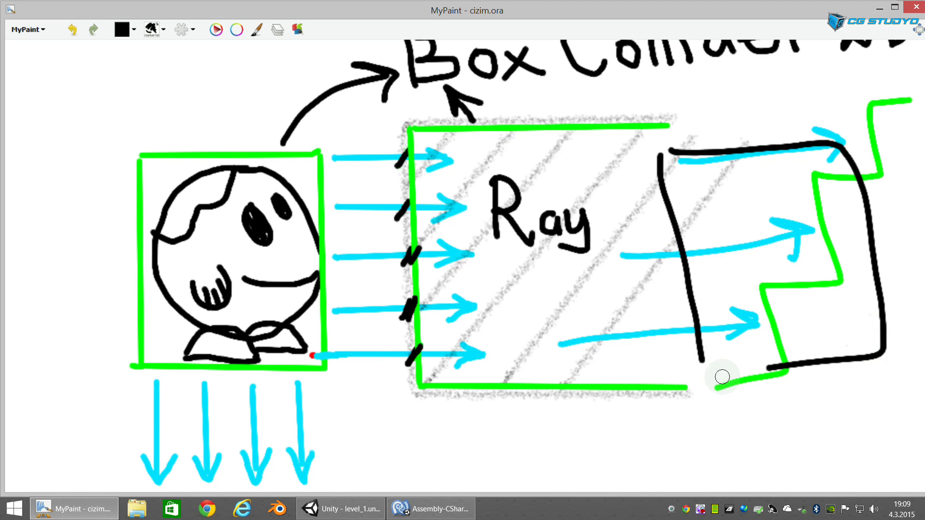
left_click_drag(710, 372, 771, 369)
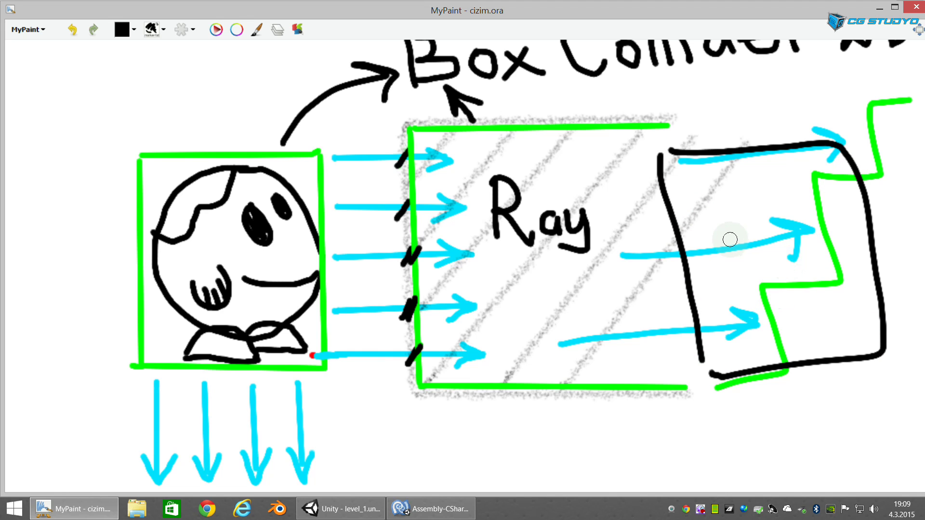
key("ctrl+z")
key("ctrl+z")
key("ctrl+z")
key("ctrl+z")
key("ctrl+z")
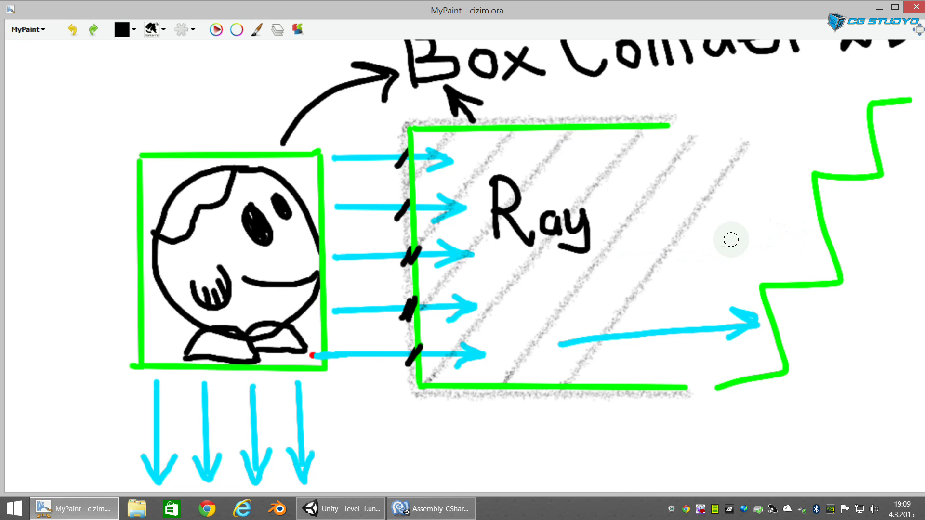
key("ctrl+z")
key("ctrl+z")
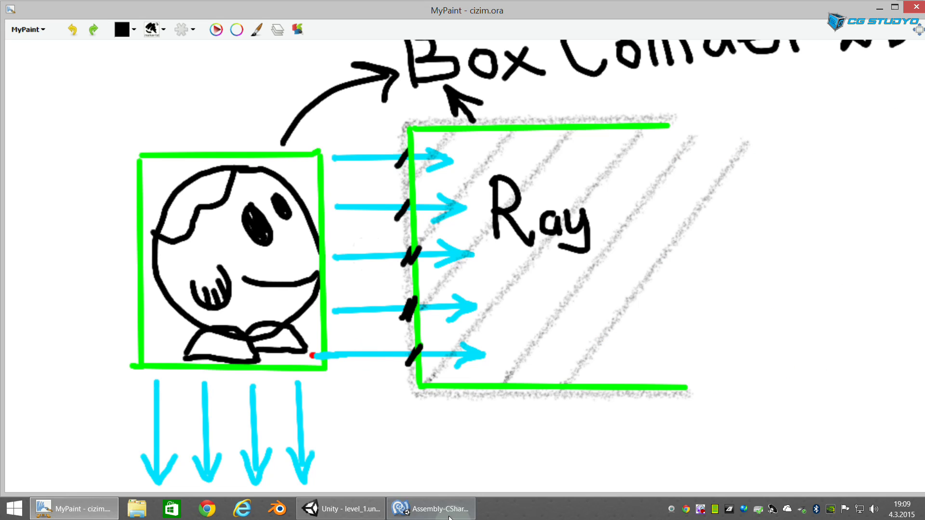
left_click(434, 511)
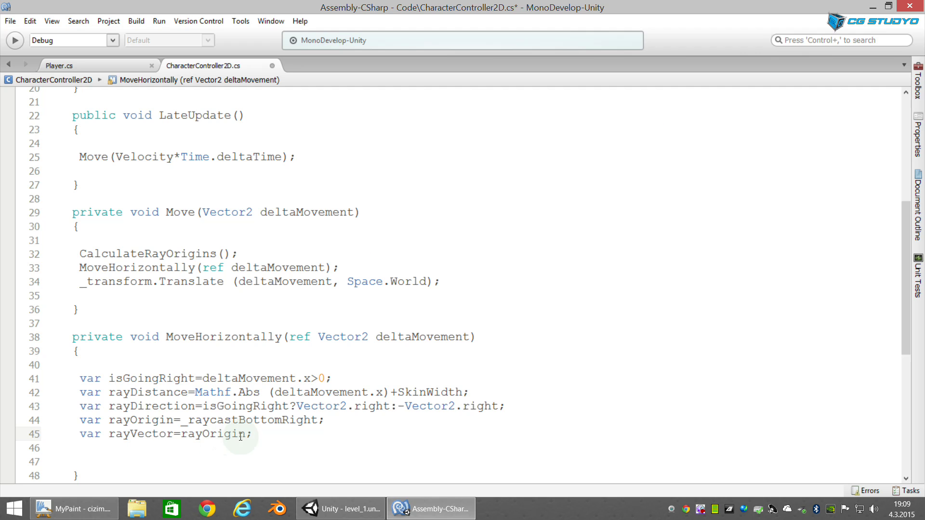
left_click(84, 504)
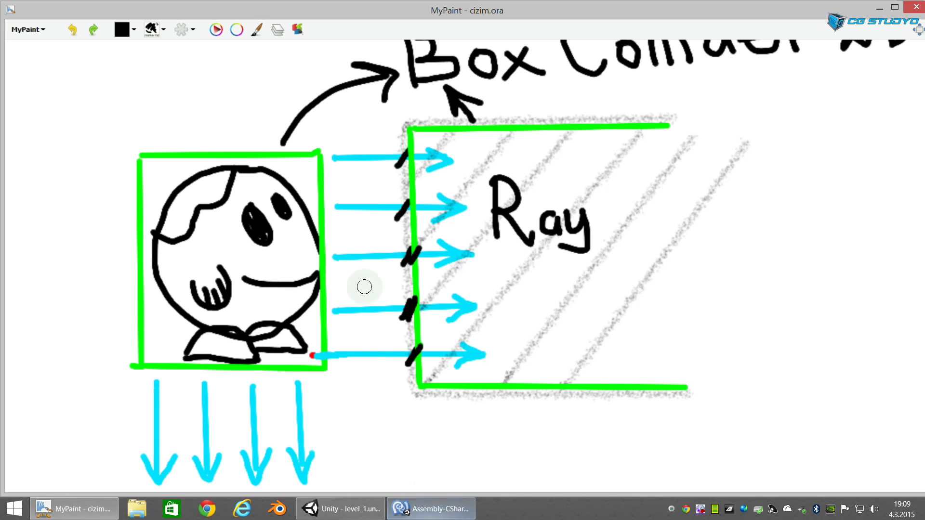
left_click(419, 510)
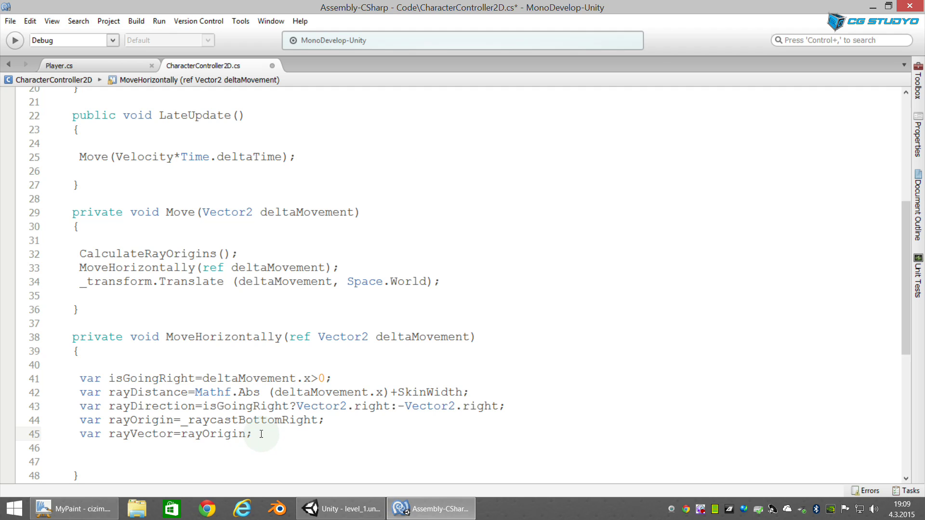
left_click(73, 509)
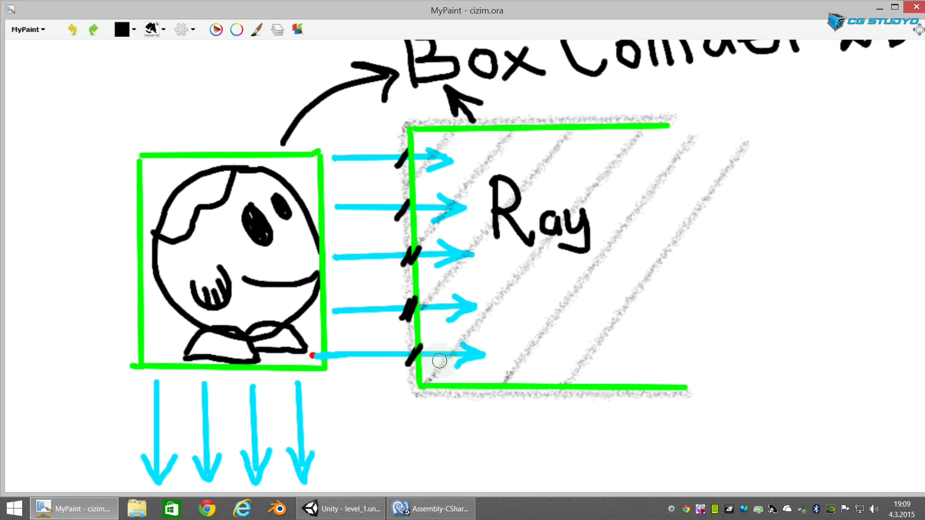
left_click_drag(427, 339, 417, 338)
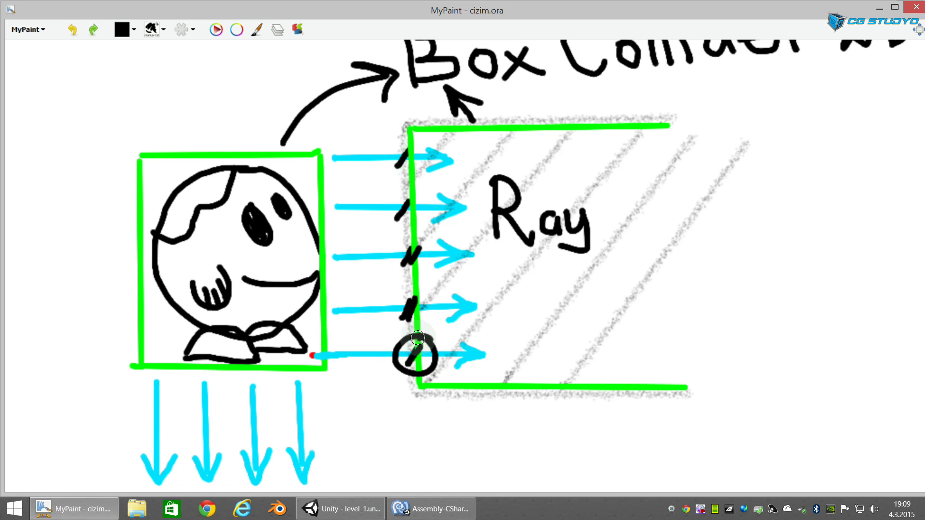
key("ctrl+z")
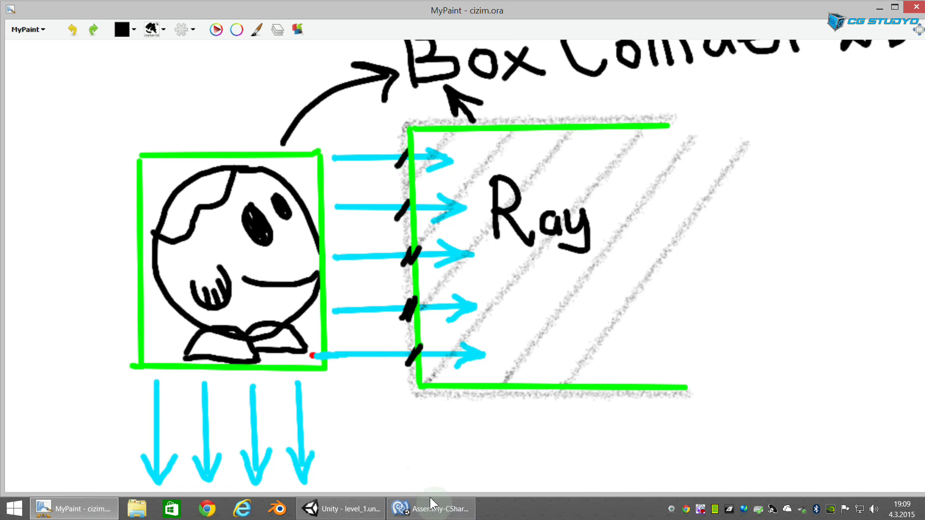
left_click(432, 505)
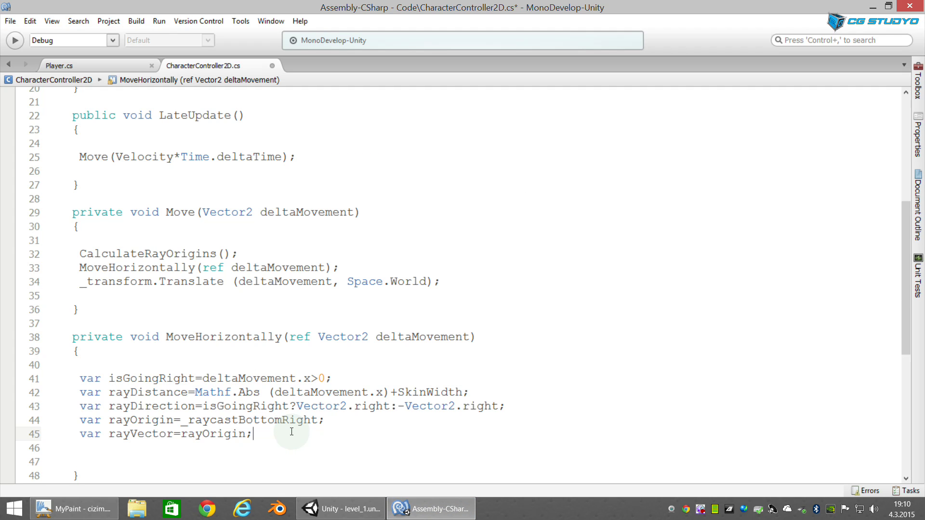
Step: Start line 47 with 'var raycastHit=Physics2D.Raycast(rayVector' using autocomplete
key("Return")
key("Return")
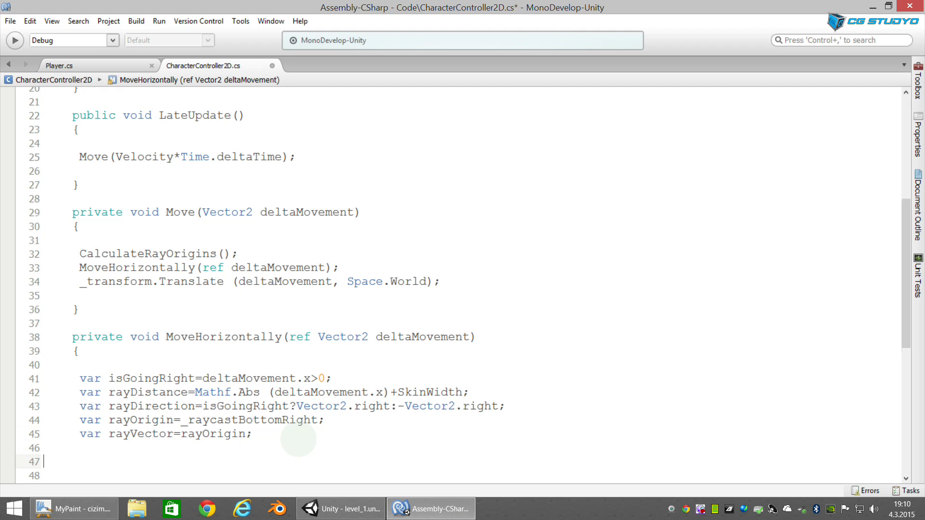
type("var ")
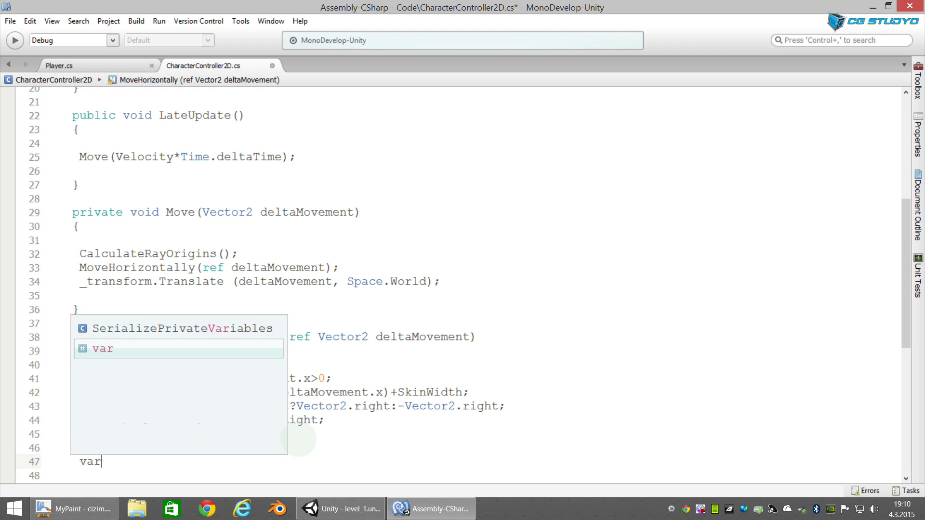
type("ray")
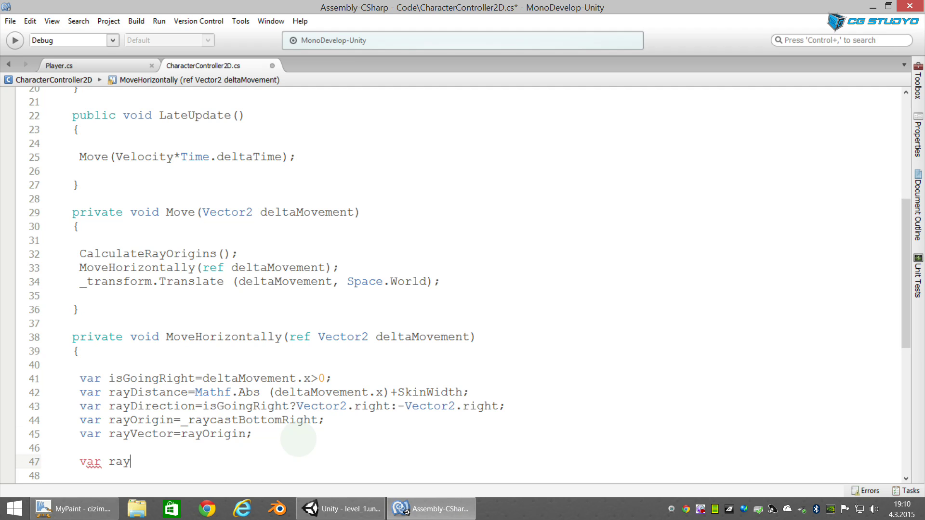
type("cast")
type("Hit=Phy")
key("Down")
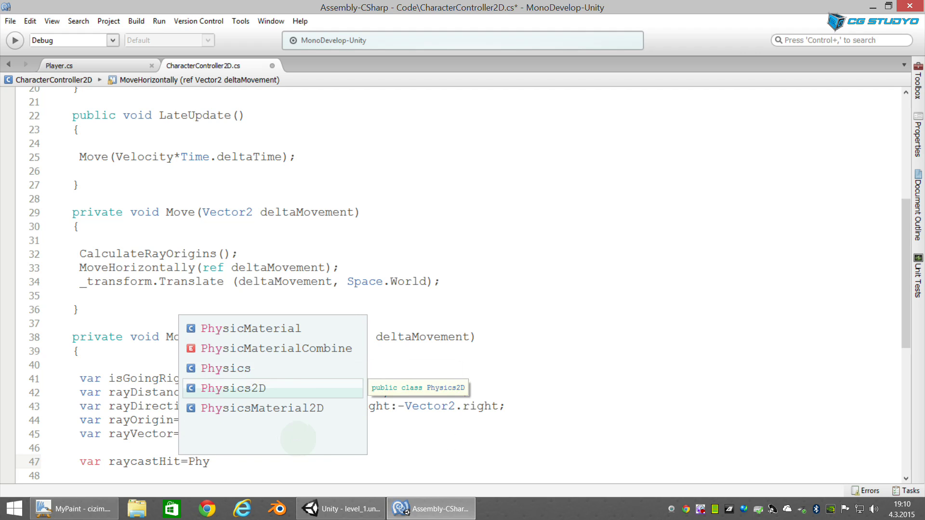
key("Return")
type(".")
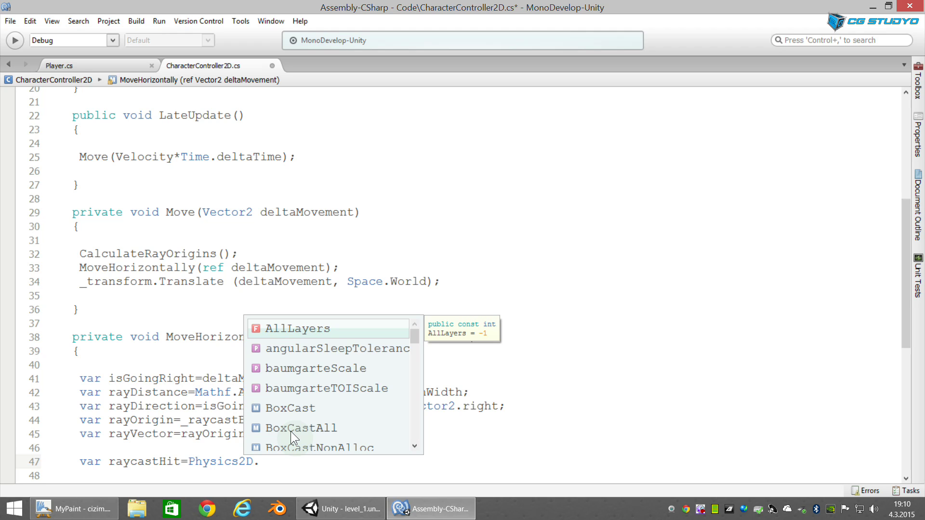
type("Raycast(")
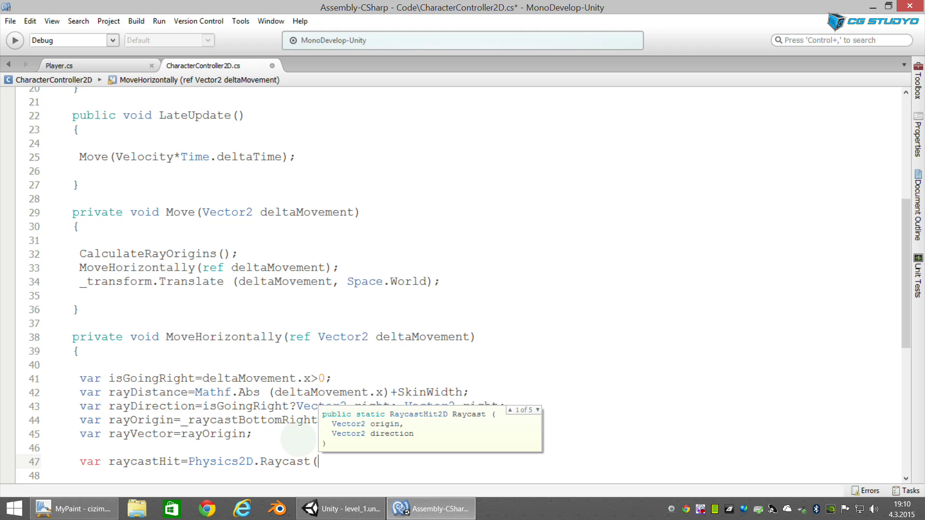
type("r")
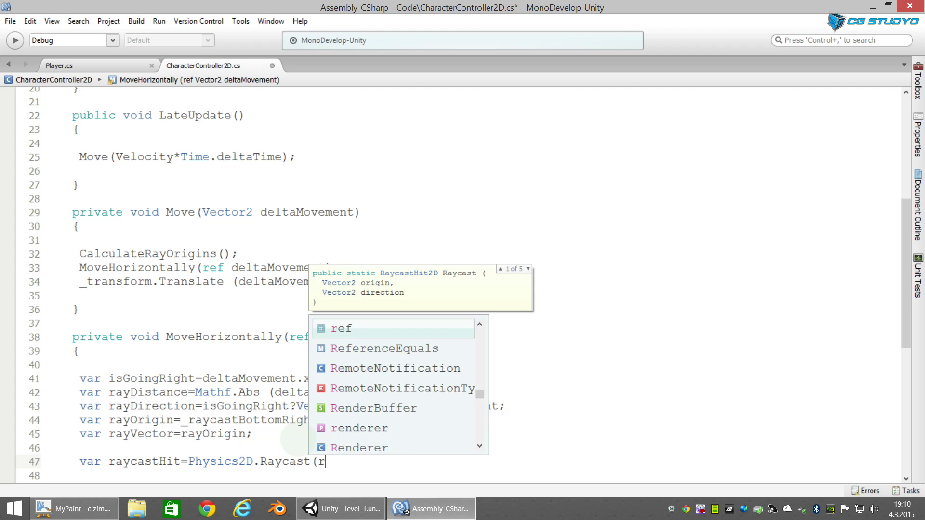
type("ay")
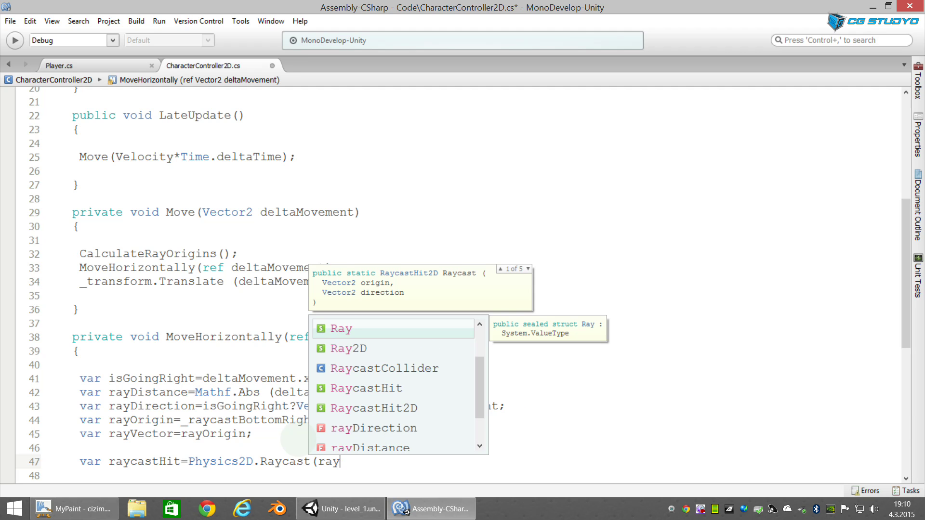
type("Ve")
key("Return")
Step: Add the rayDirection, rayDistance and PlatformMask arguments and close the Raycast call
type(",")
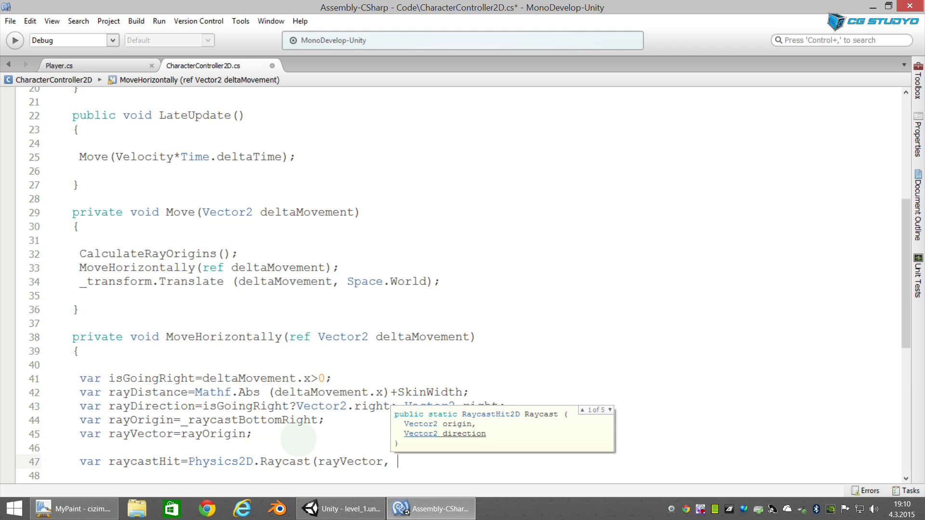
type(" ray")
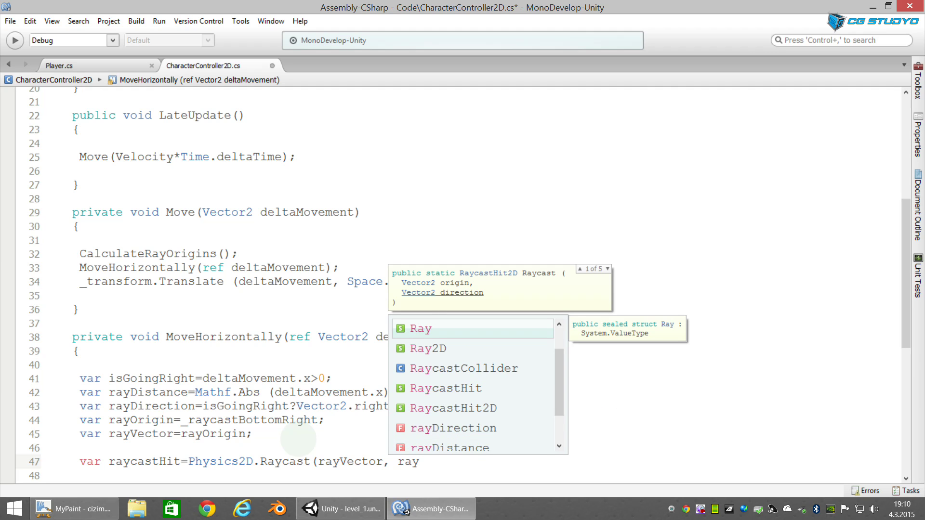
type("d")
key("Return")
key("BackSpace")
key("BackSpace")
key("BackSpace")
key("BackSpace")
key("BackSpace")
key("BackSpace")
type("rec")
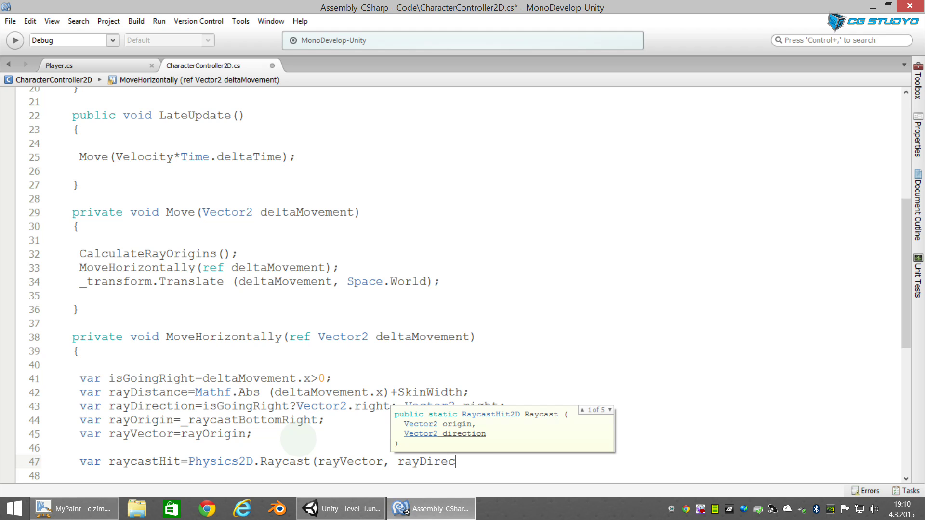
type("tion")
type(", ")
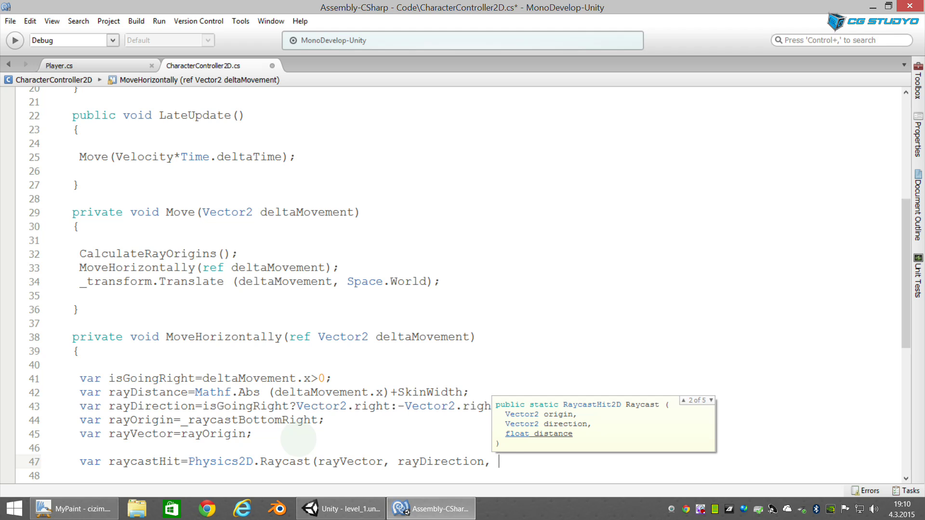
type("rayD")
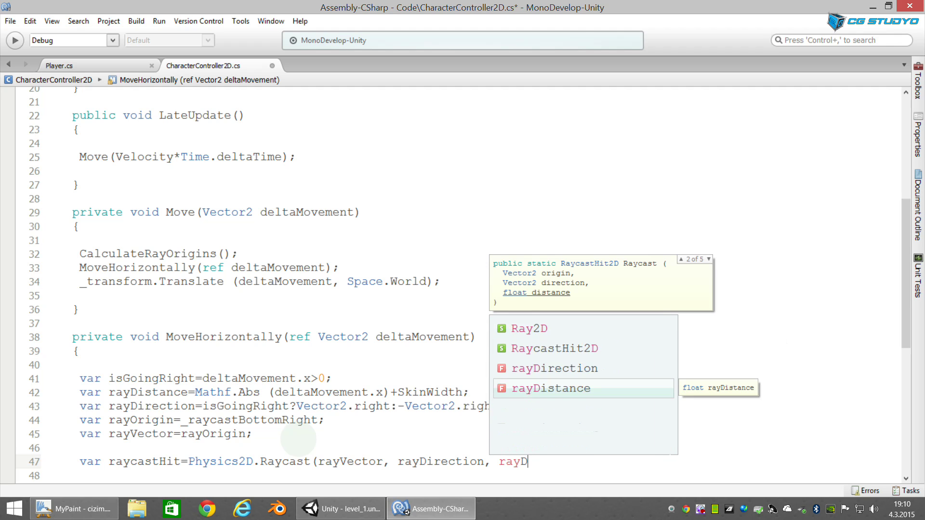
type("is")
key("Return")
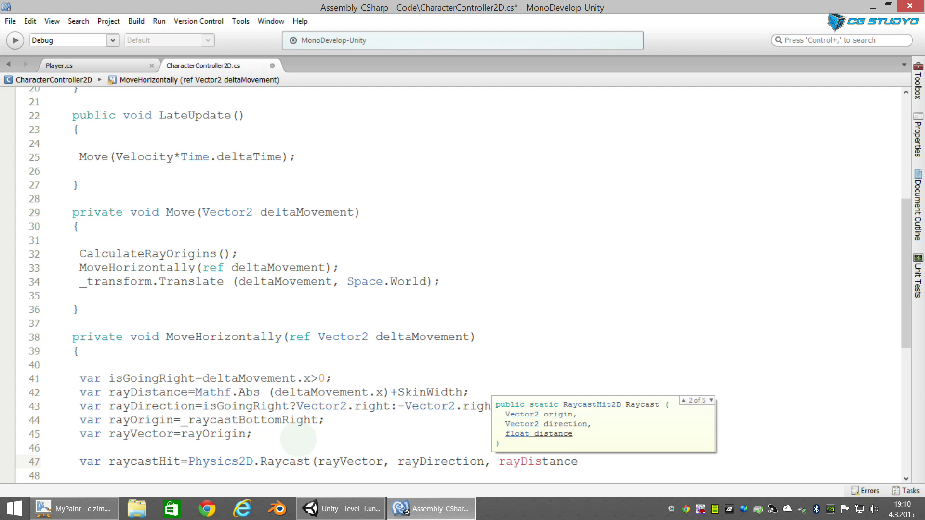
type(", ")
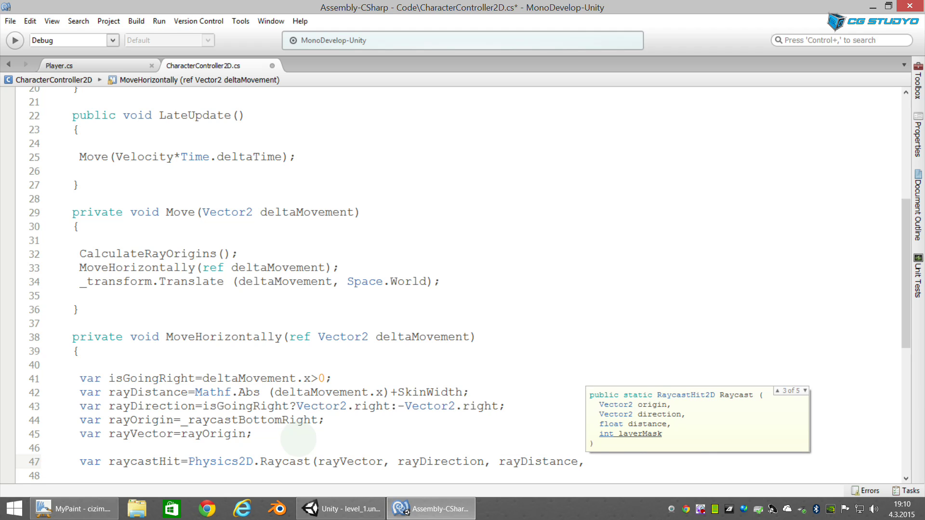
type("Platform")
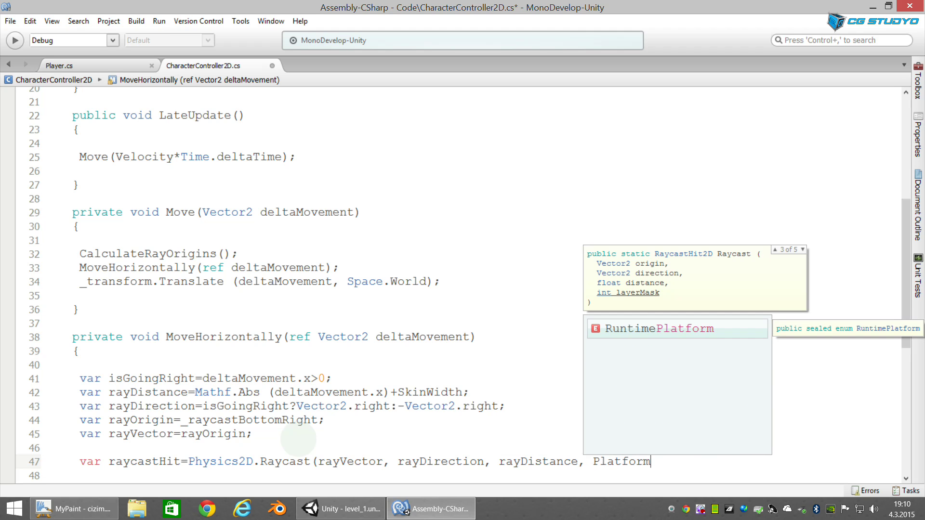
type("Mask)")
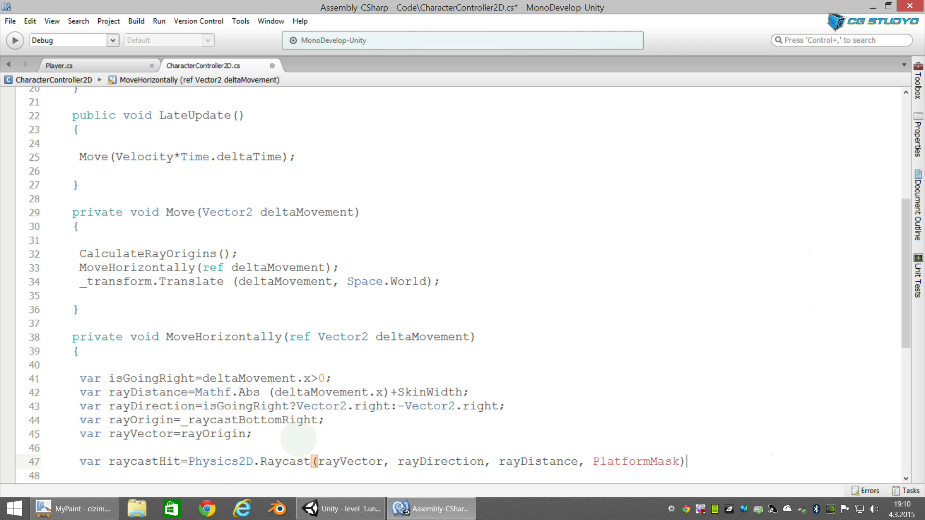
type(";")
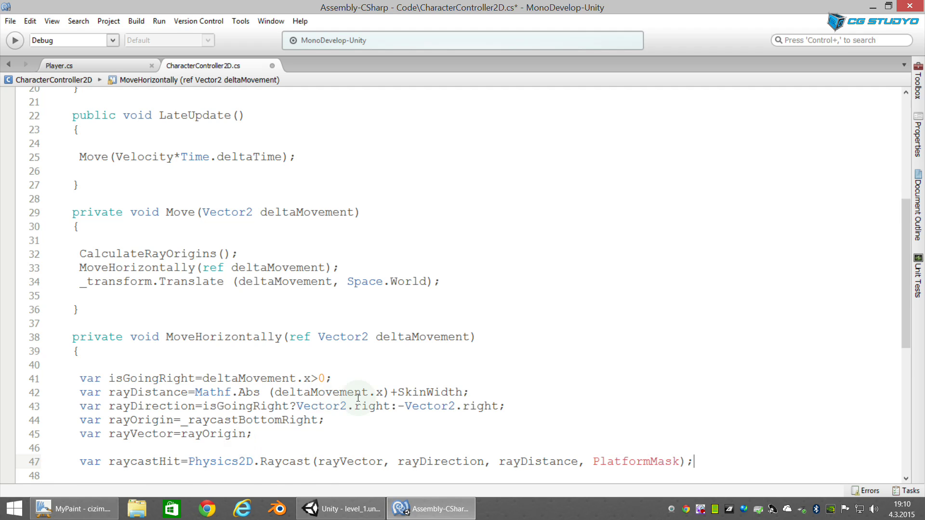
scroll(359, 397, "down", 1)
Step: In Unity, frame the player and ground, then delete the Punji sticks object
left_click(345, 511)
scroll(311, 229, "down", 5)
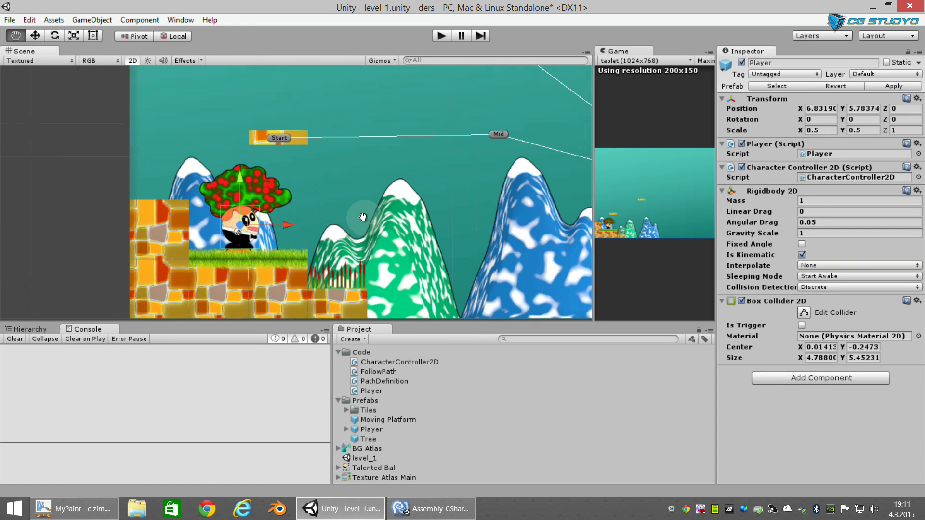
scroll(328, 218, "down", 5)
scroll(326, 225, "up", 2)
scroll(311, 222, "up", 2)
scroll(309, 224, "up", 2)
scroll(308, 225, "up", 1)
scroll(369, 247, "up", 1)
mouse_move(347, 217)
middle_mouse_down()
mouse_move(348, 182)
mouse_move(333, 186)
middle_mouse_up()
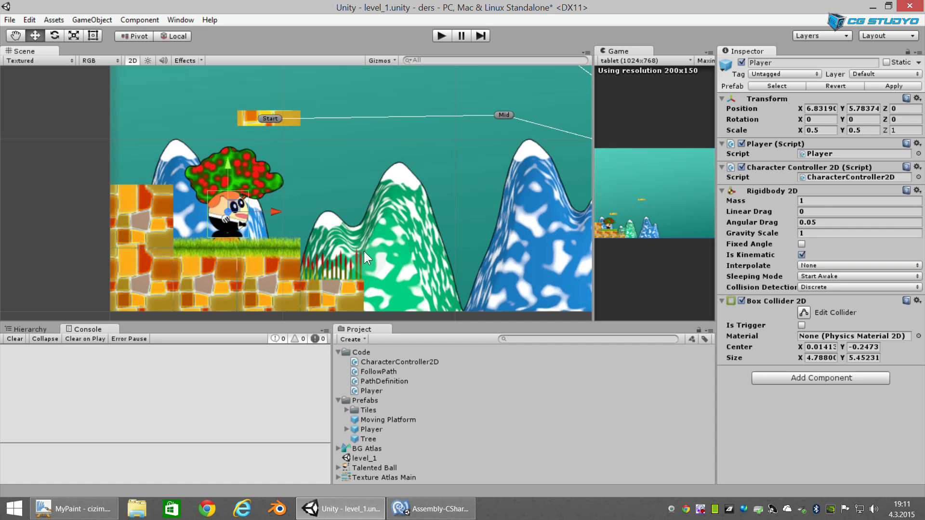
left_click(331, 300)
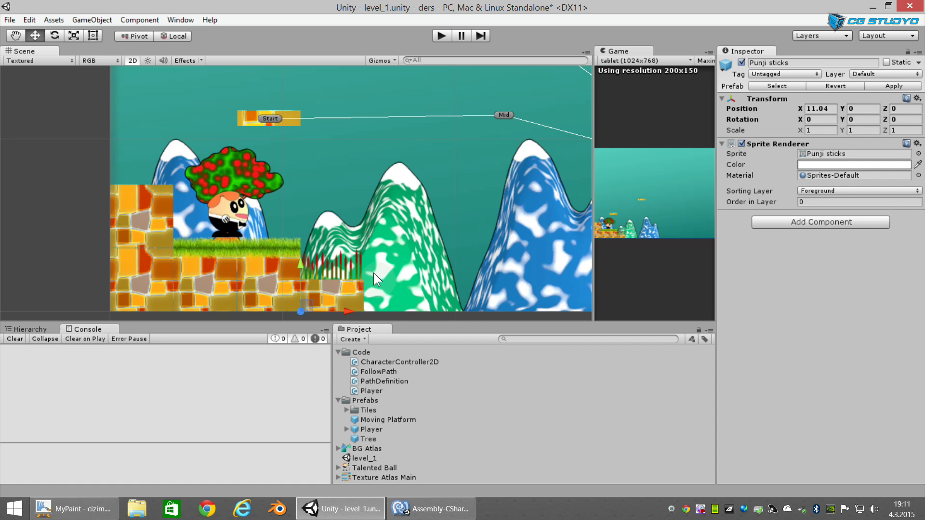
key("Delete")
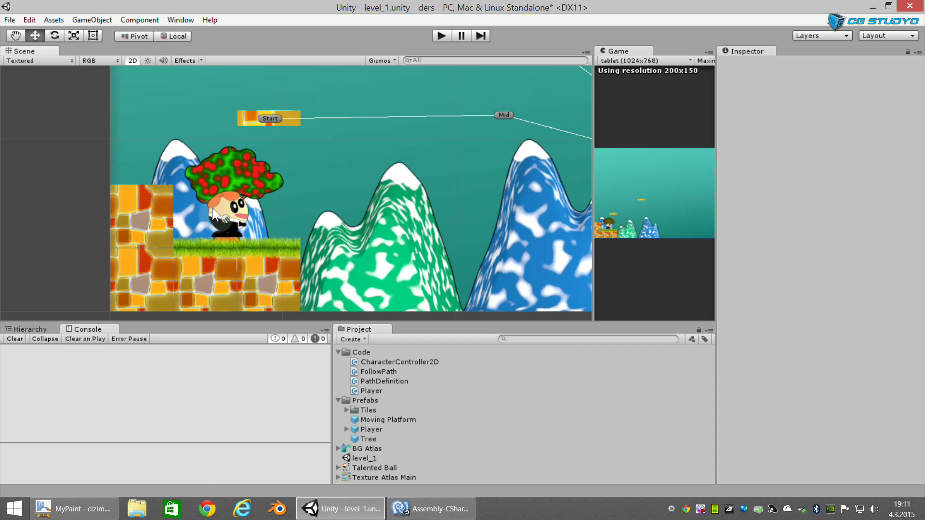
Step: Move a Dirt full tile to X 14.72, Y 3.68, resting on the ground blocks beside the green mountain
left_click(146, 215)
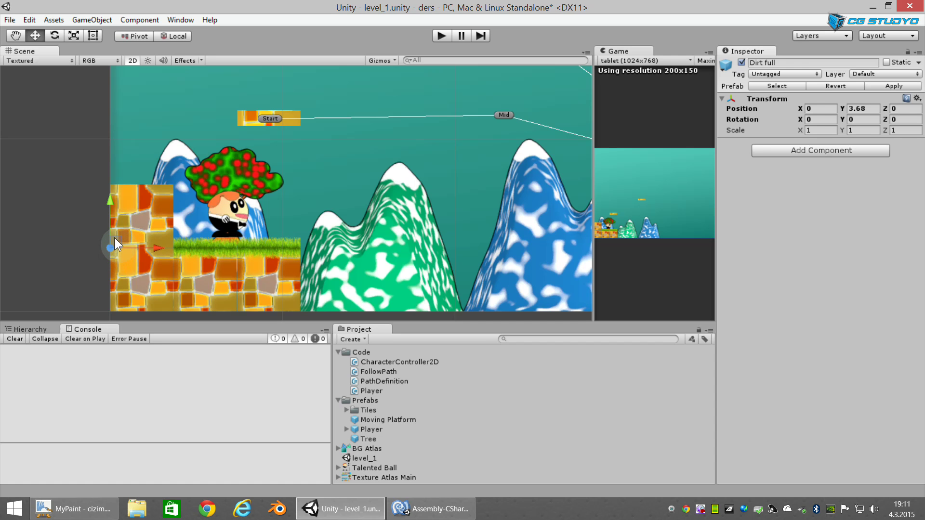
left_click_drag(114, 238, 398, 270)
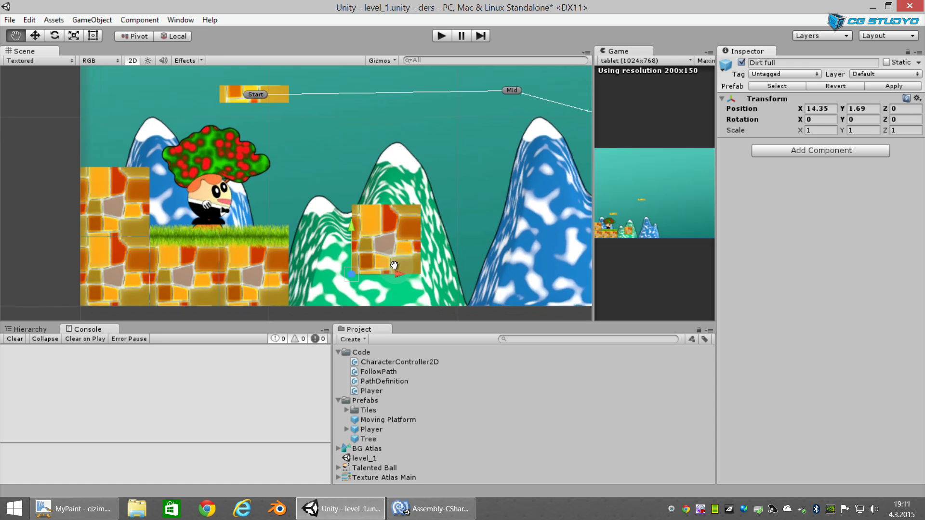
scroll(350, 261, "up", 2)
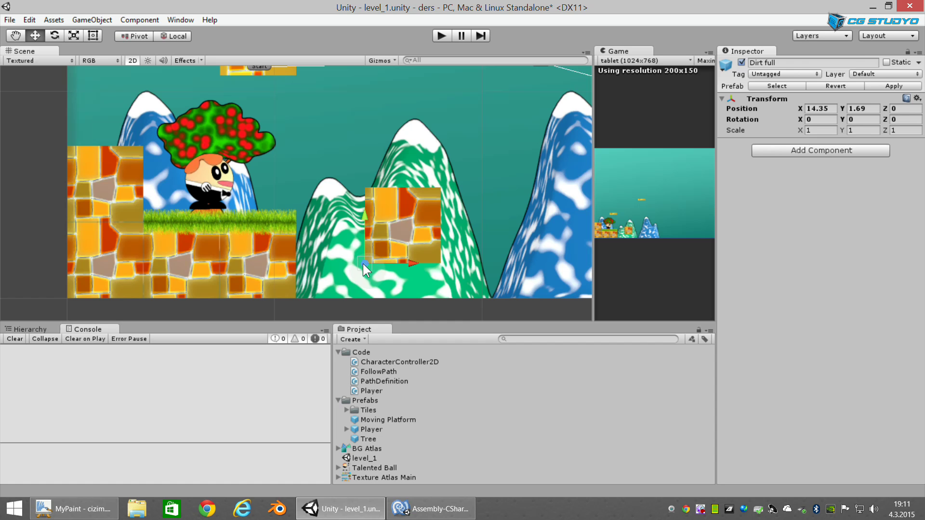
left_click_drag(365, 262, 347, 271)
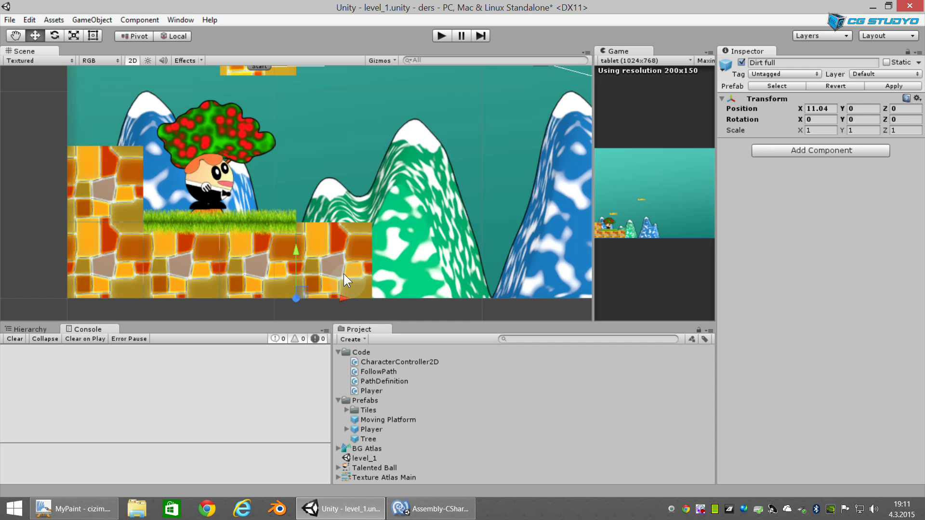
left_click_drag(339, 295, 460, 295)
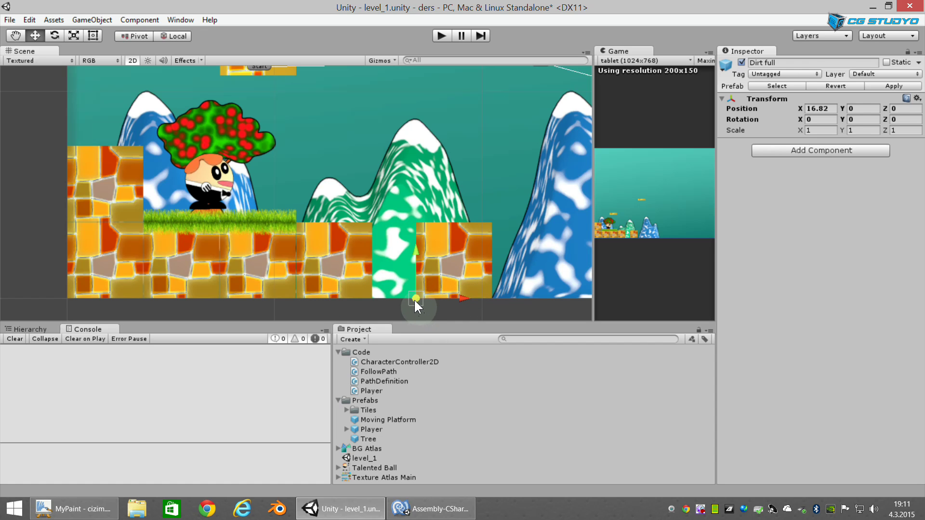
left_click_drag(415, 300, 396, 299)
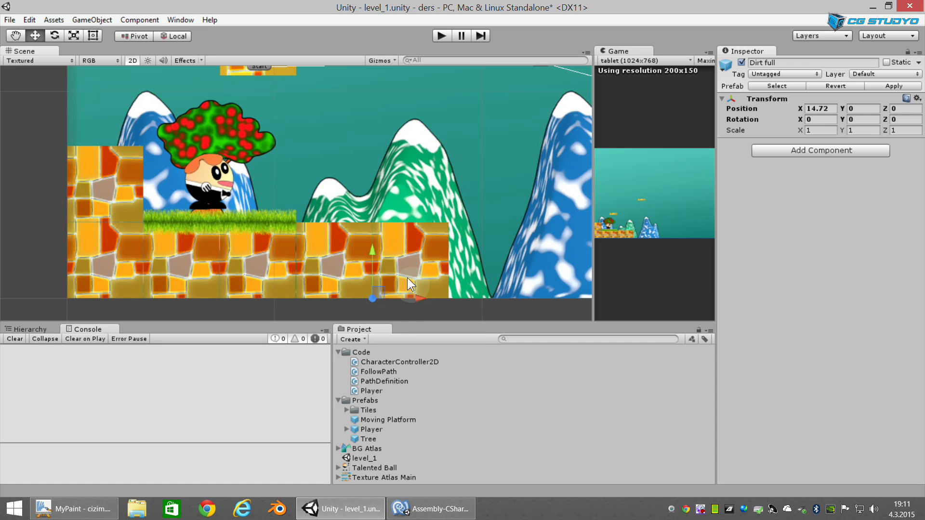
left_click_drag(372, 251, 372, 156)
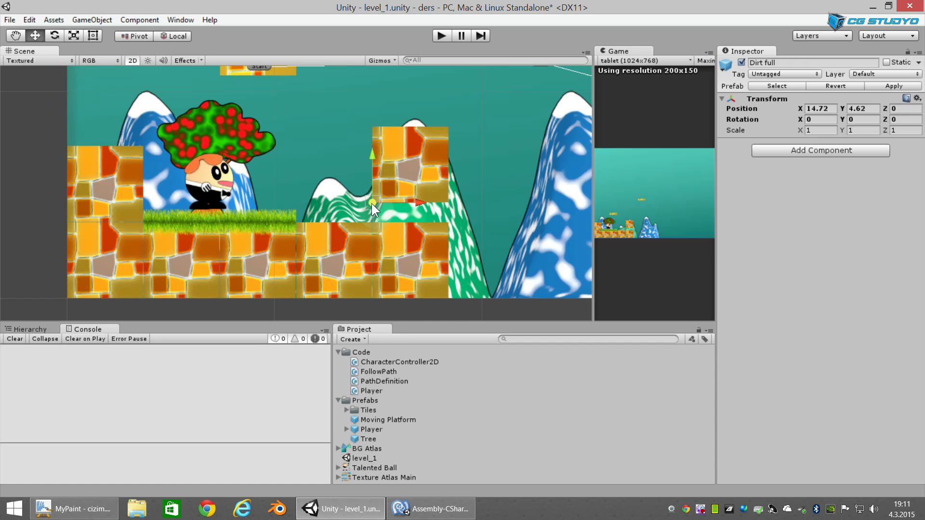
left_click_drag(371, 204, 369, 225)
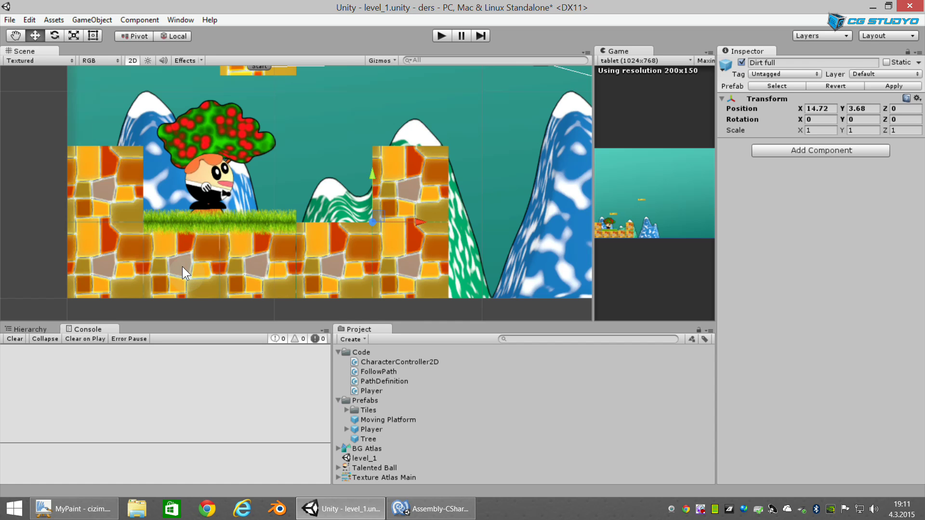
Step: Delete the two Dirt grass full tiles and slide a Dirt full tile into the gap
left_click(191, 286)
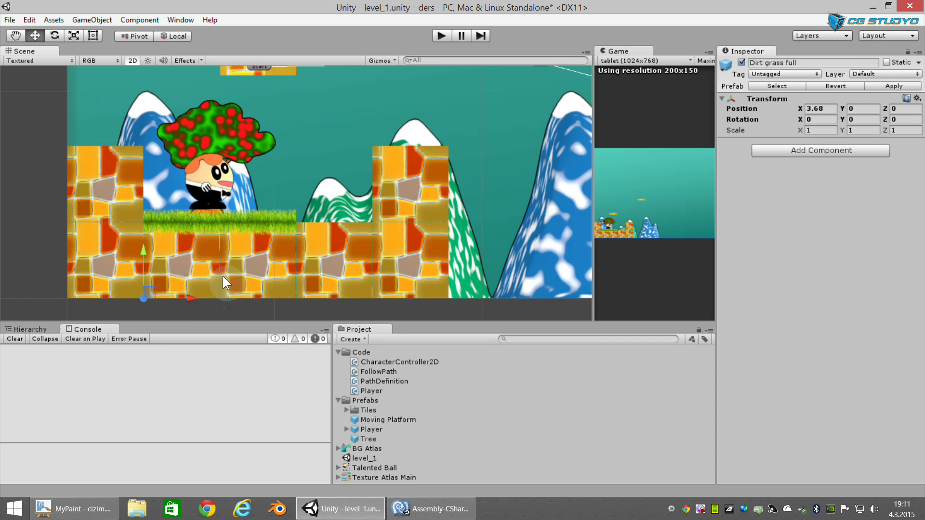
key("Delete")
left_click(262, 285)
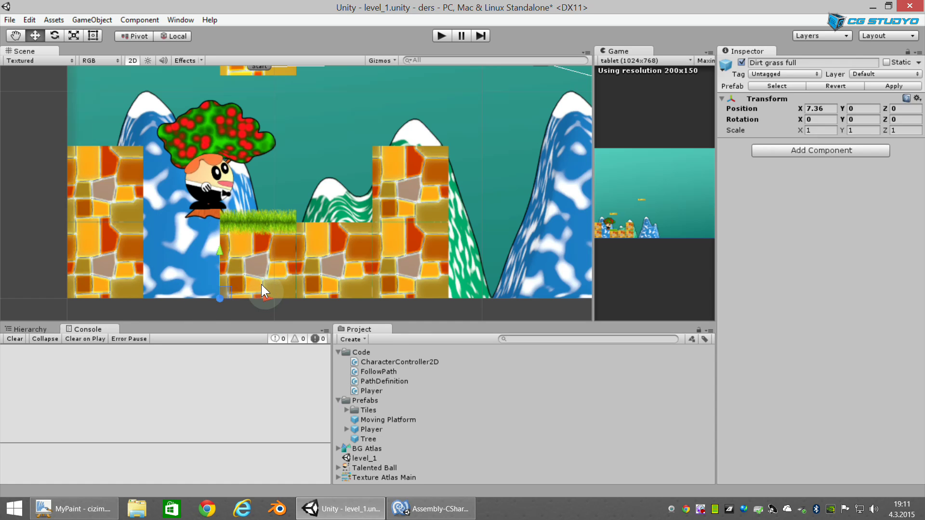
key("Delete")
left_click(109, 295)
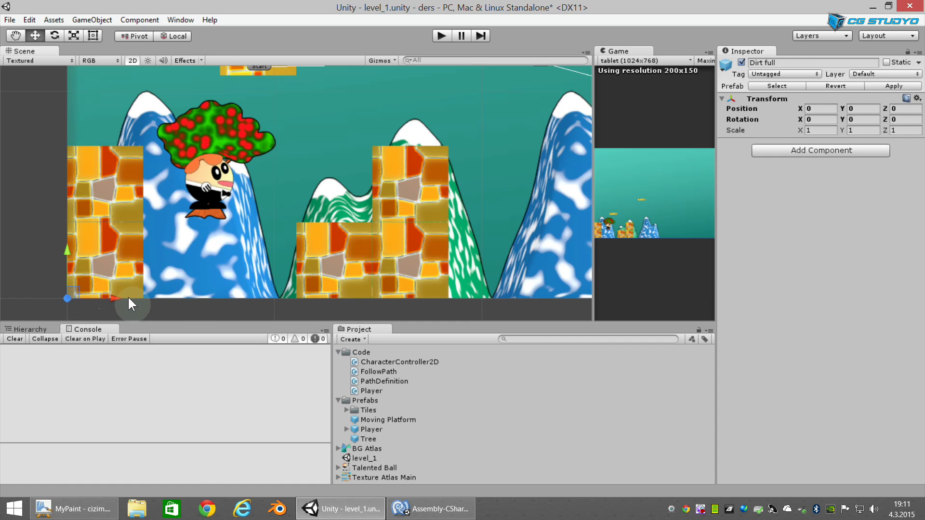
mouse_move(128, 295)
left_mouse_down()
mouse_move(251, 296)
mouse_move(221, 300)
left_mouse_up()
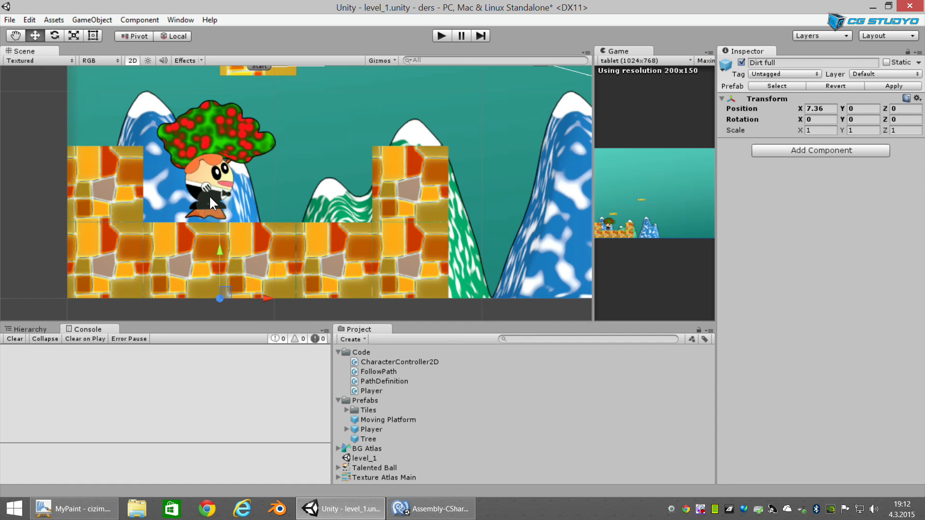
Step: Lower the player onto the ground and delete the Tree
left_click(215, 181)
left_click_drag(210, 129, 208, 140)
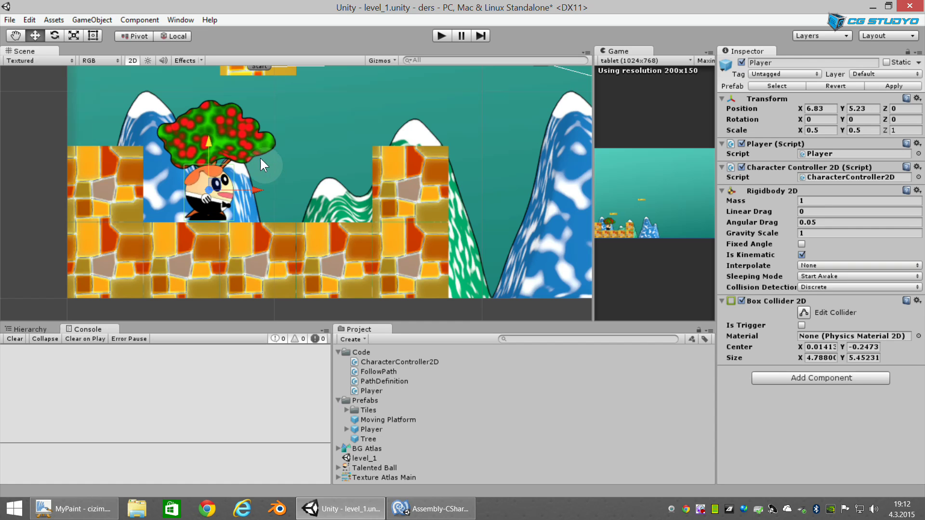
left_click(284, 177)
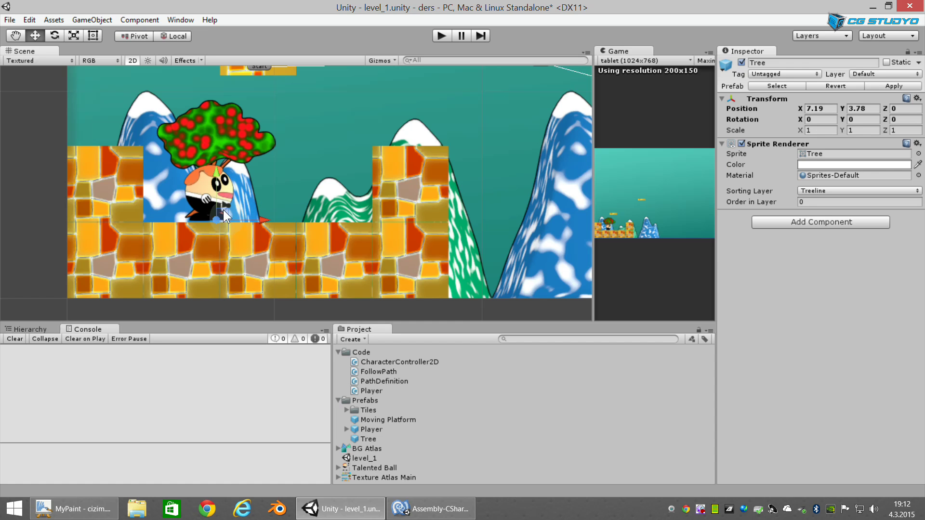
left_click_drag(223, 210, 266, 187)
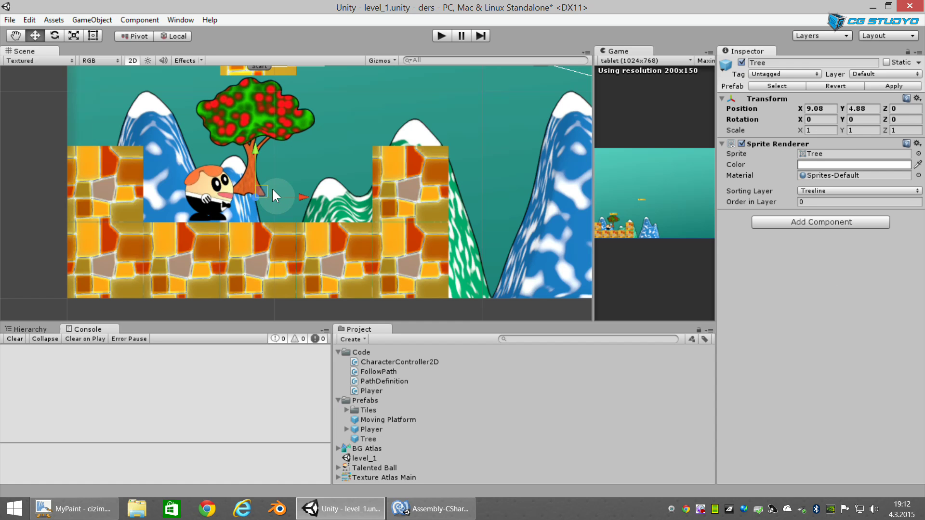
key("Delete")
middle_click_drag(310, 182, 287, 209)
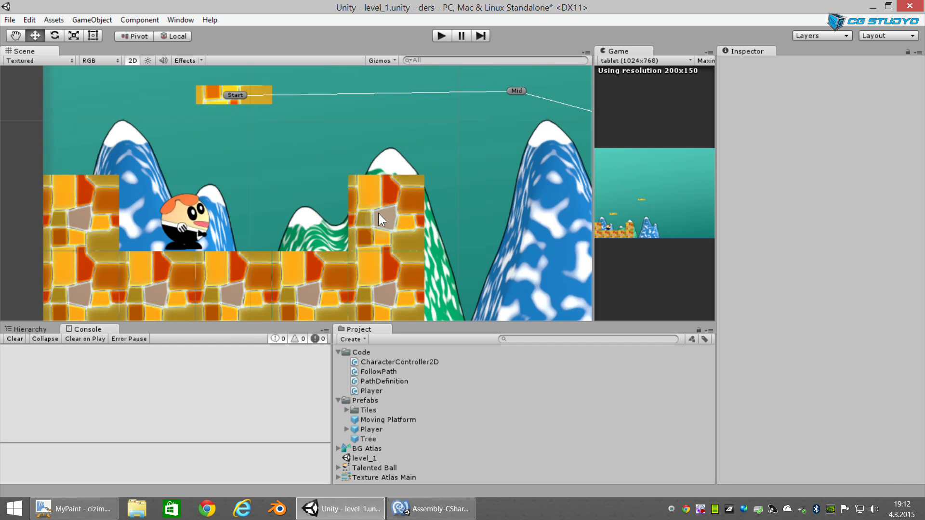
left_click(388, 199)
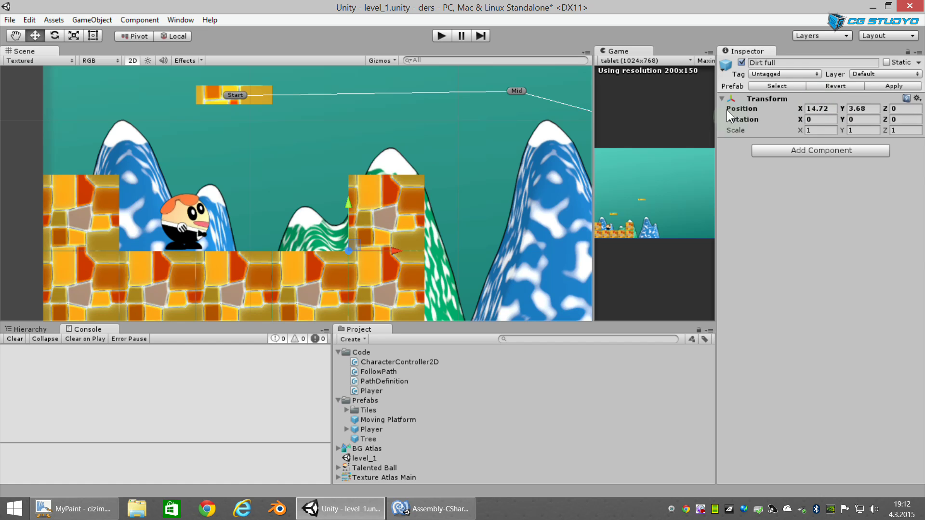
Step: Show the Hierarchy in place of the console and select the raised Dirt full object
left_click(27, 328)
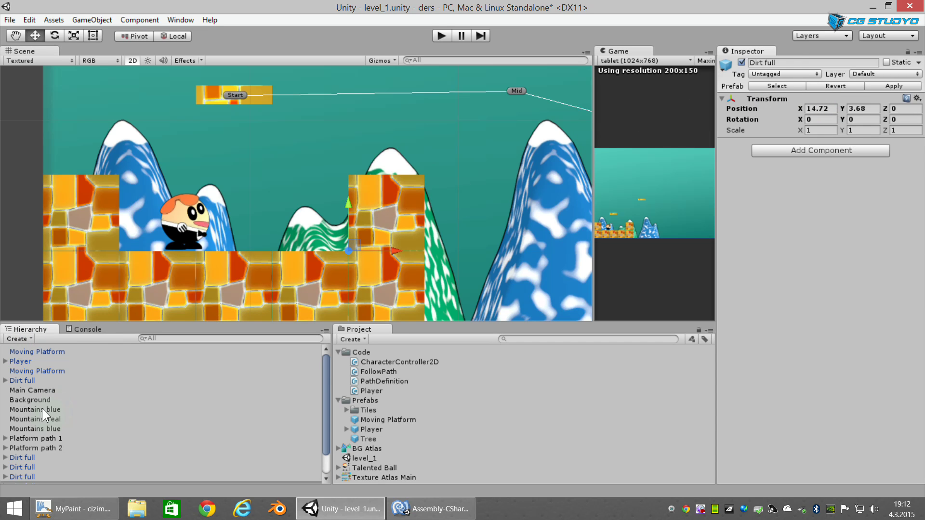
scroll(42, 414, "down", 3)
left_click(36, 450)
left_click(37, 458)
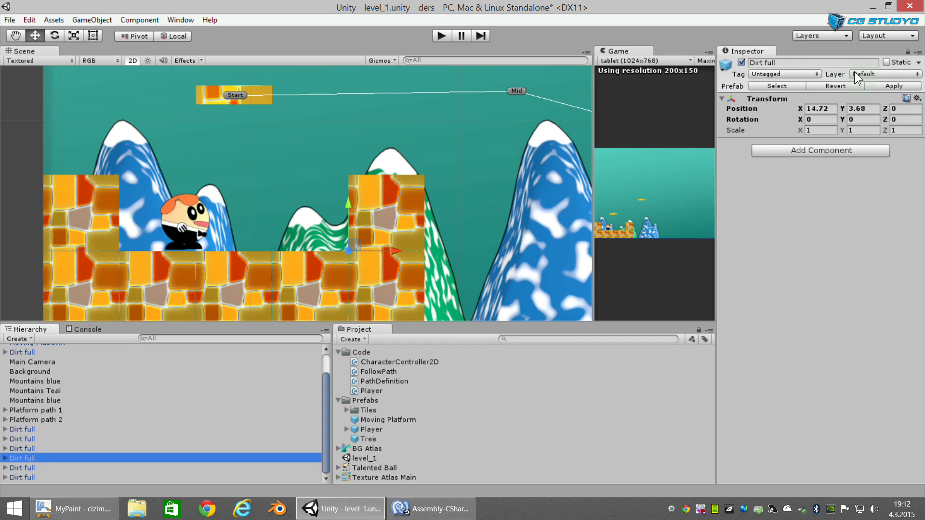
Step: Browse the raised block's Layer options, then briefly switch to MonoDevelop and back
left_click(869, 74)
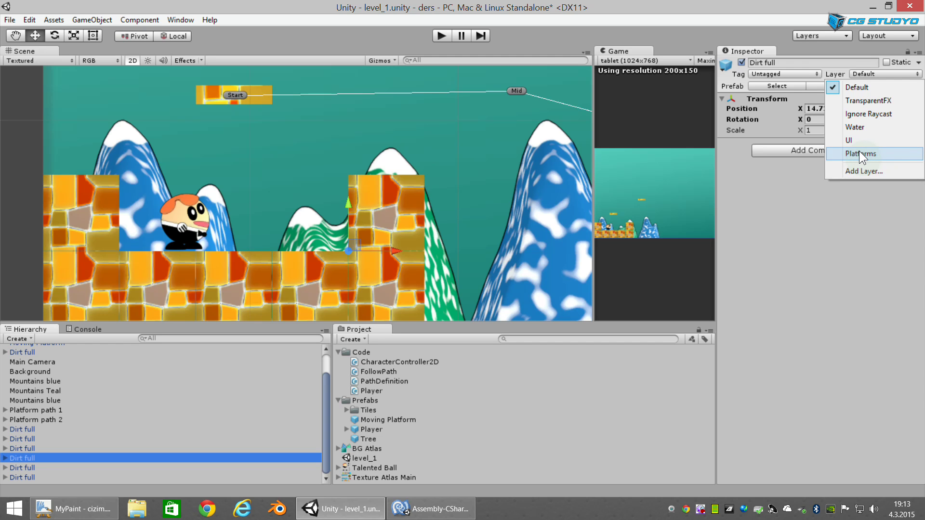
left_click(861, 154)
left_click(431, 509)
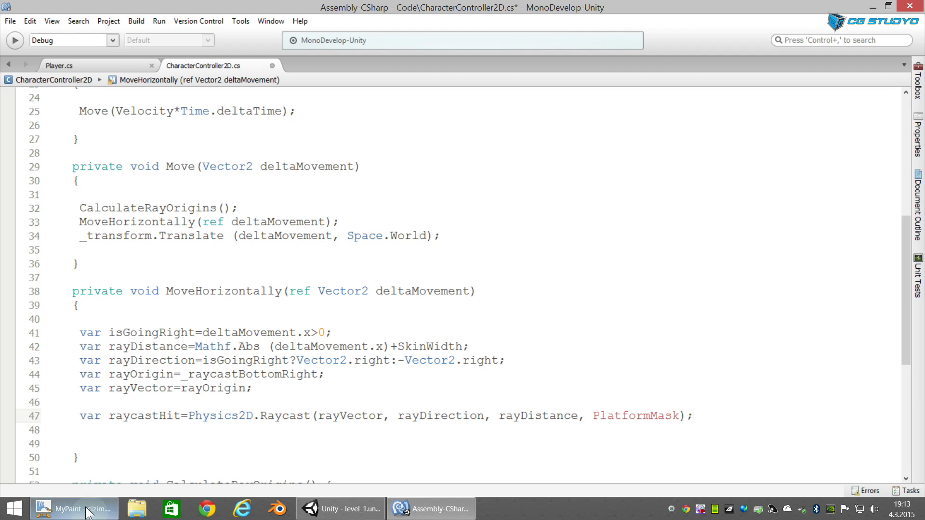
left_click(343, 513)
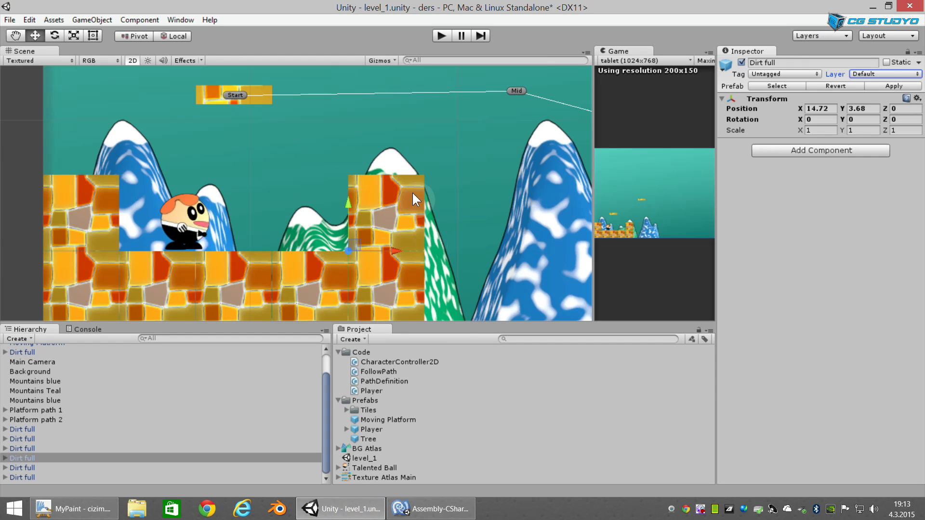
Step: Put the raised and lower Dirt full blocks, including children, on the Platforms layer
left_click(860, 73)
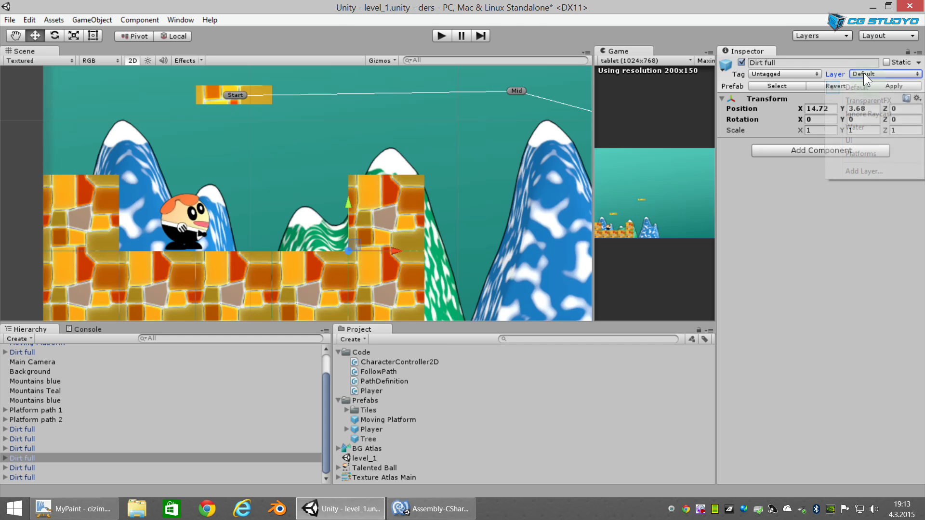
left_click(860, 154)
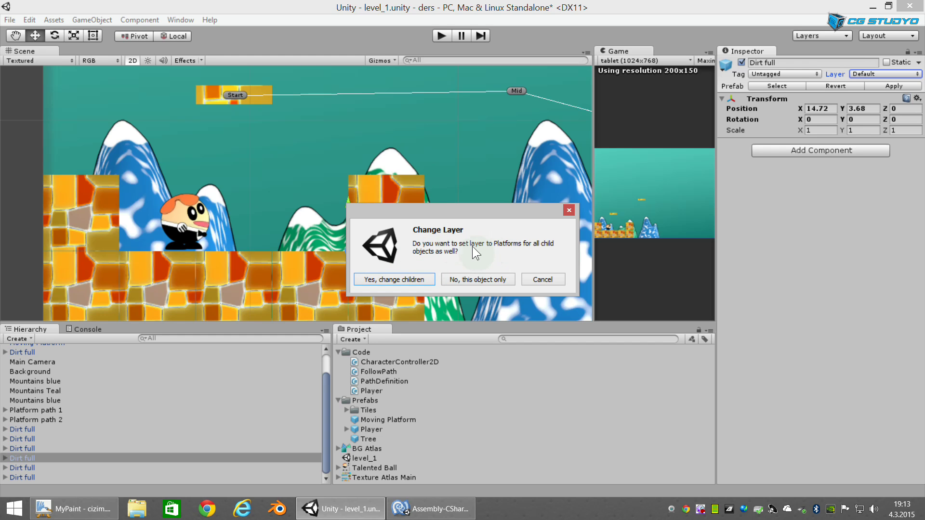
left_click(405, 279)
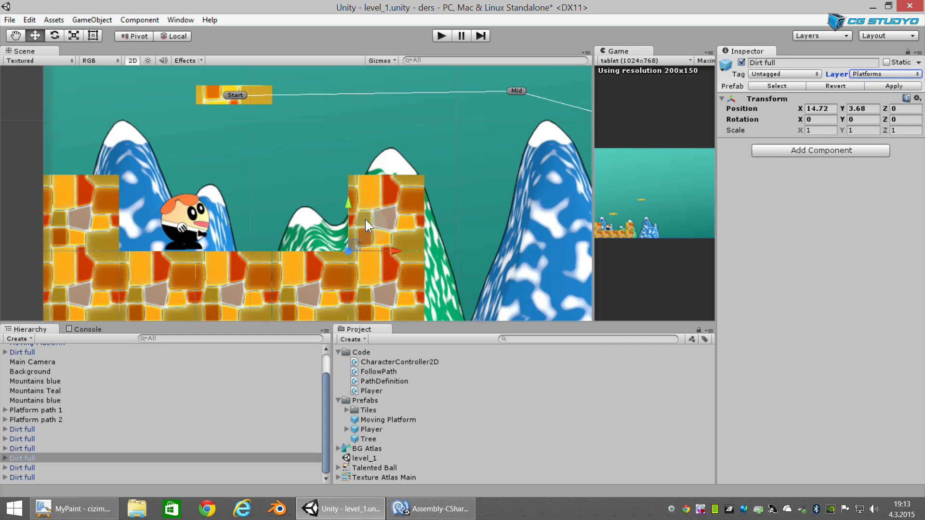
left_click(377, 274)
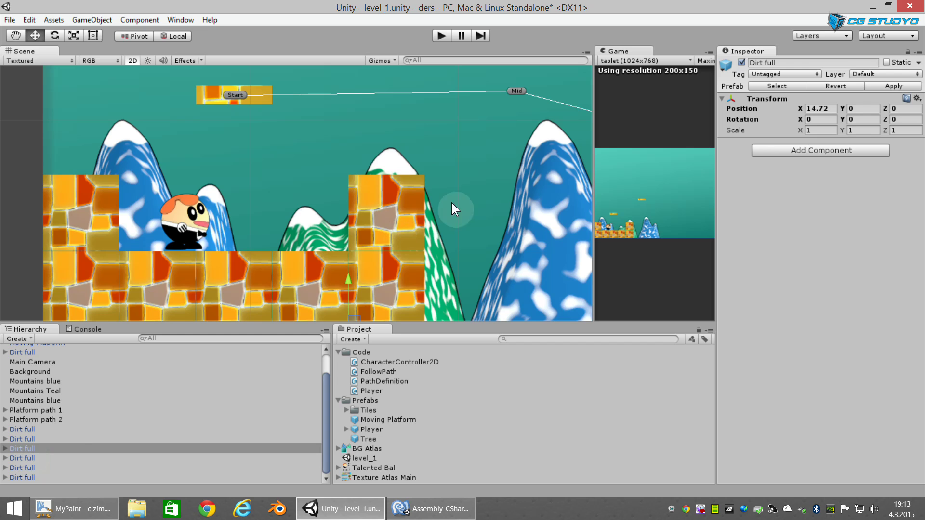
left_click(385, 203)
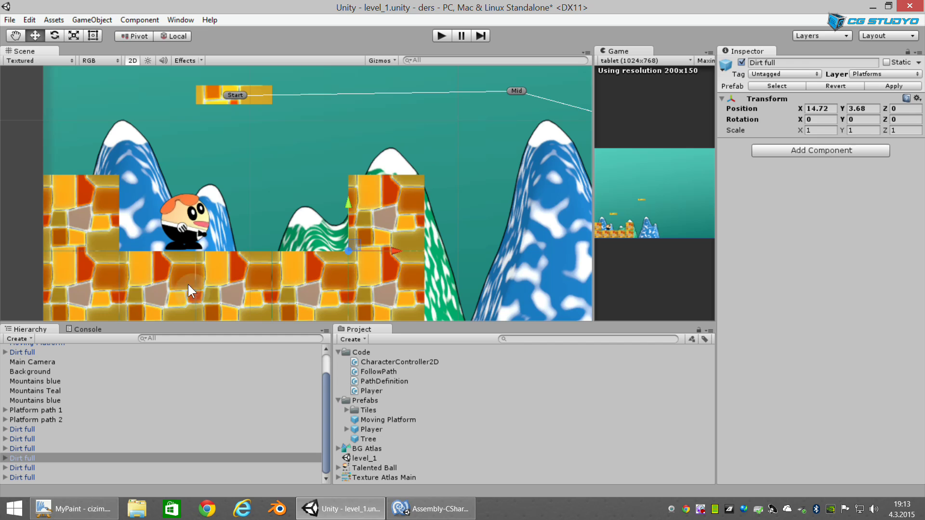
left_click(389, 292)
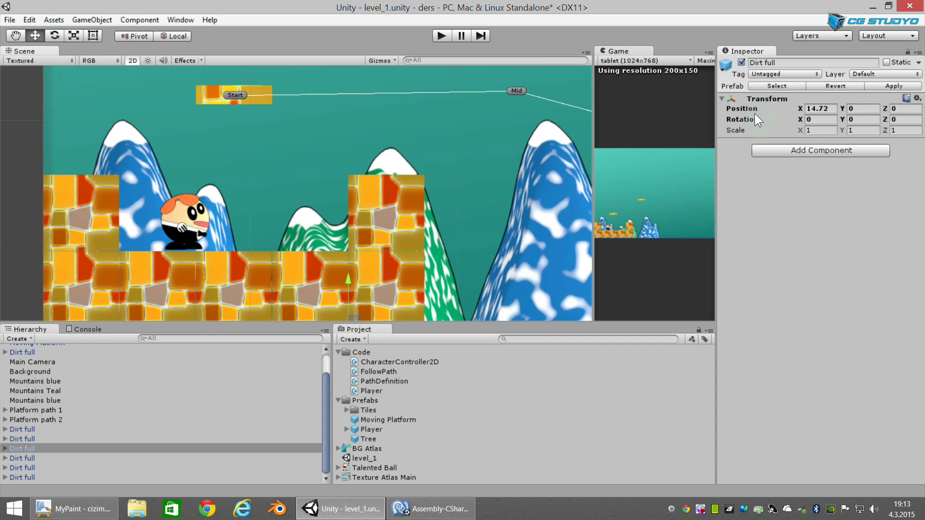
left_click(861, 72)
left_click(859, 153)
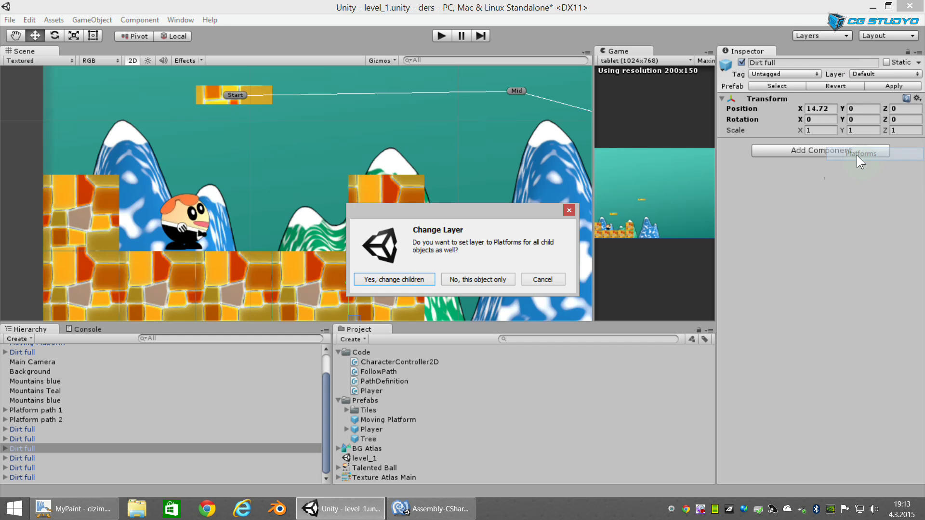
left_click(418, 281)
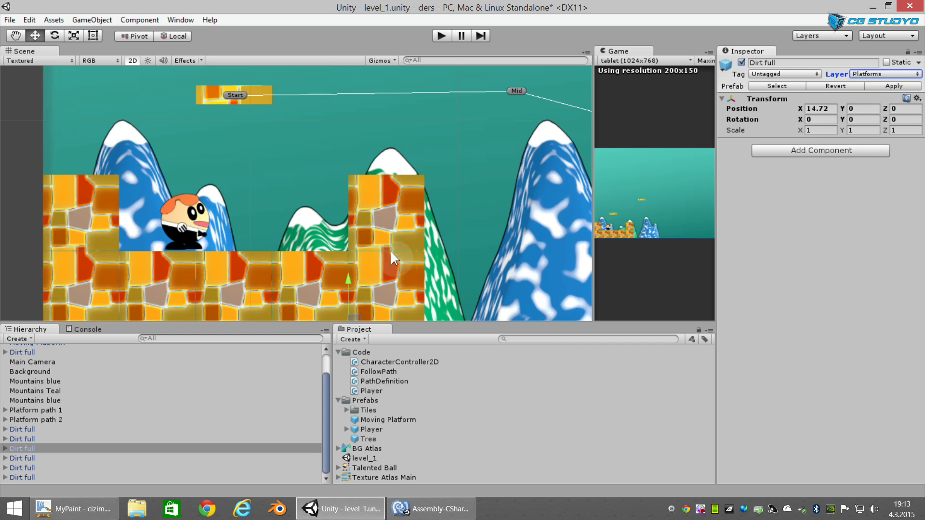
Step: Apply the layer change to the Dirt full prefab and check the other Dirt full objects
left_click(389, 212)
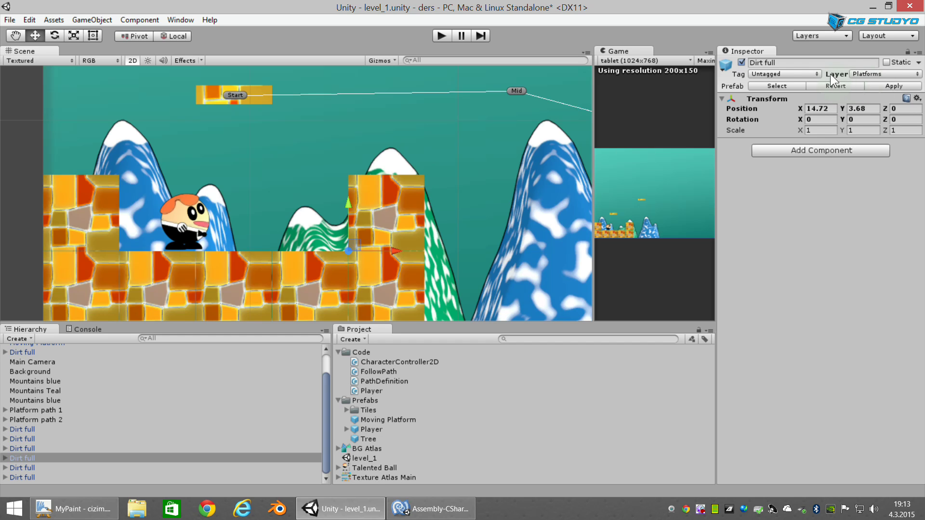
left_click(895, 85)
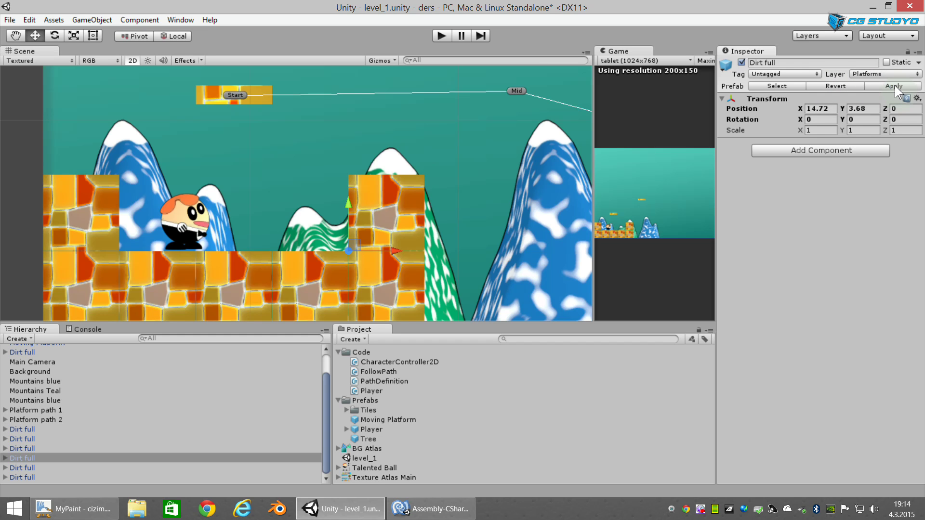
left_click(305, 284)
left_click(234, 287)
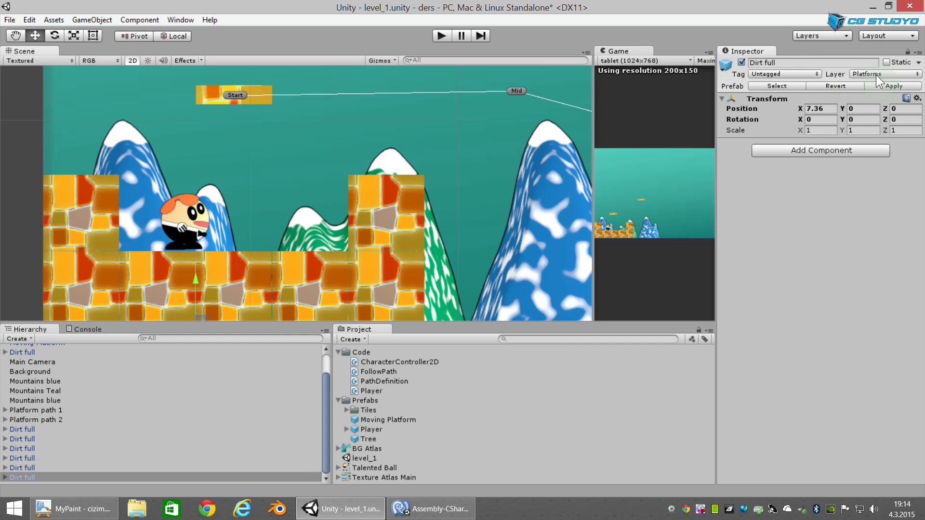
left_click(395, 211)
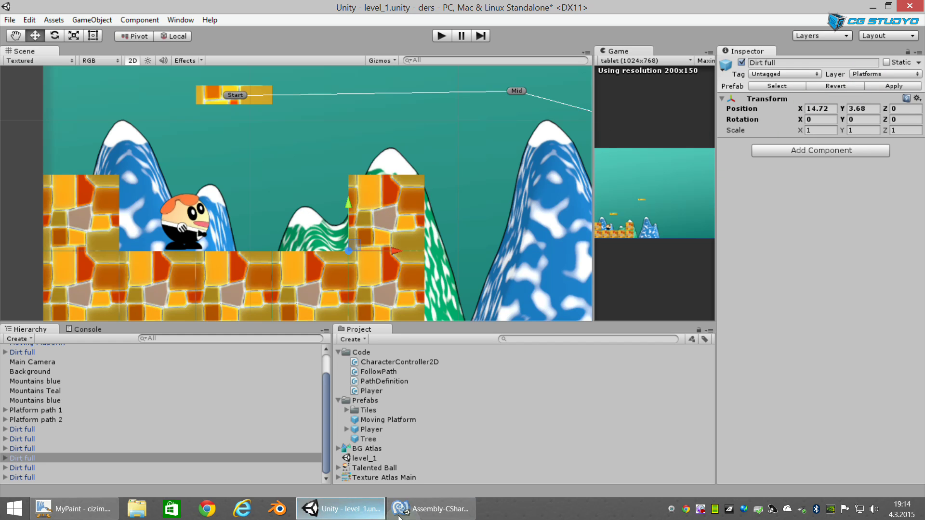
left_click(431, 508)
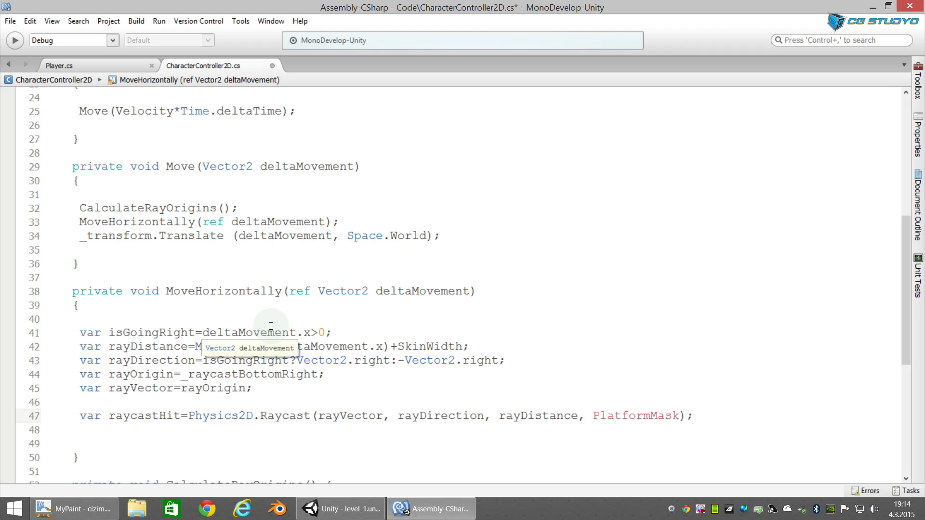
Step: Move the 'public Vector2 Velocity { get { return _velocity; }}' property below the SkinWidth line
scroll(318, 270, "up", 8)
left_click(347, 266)
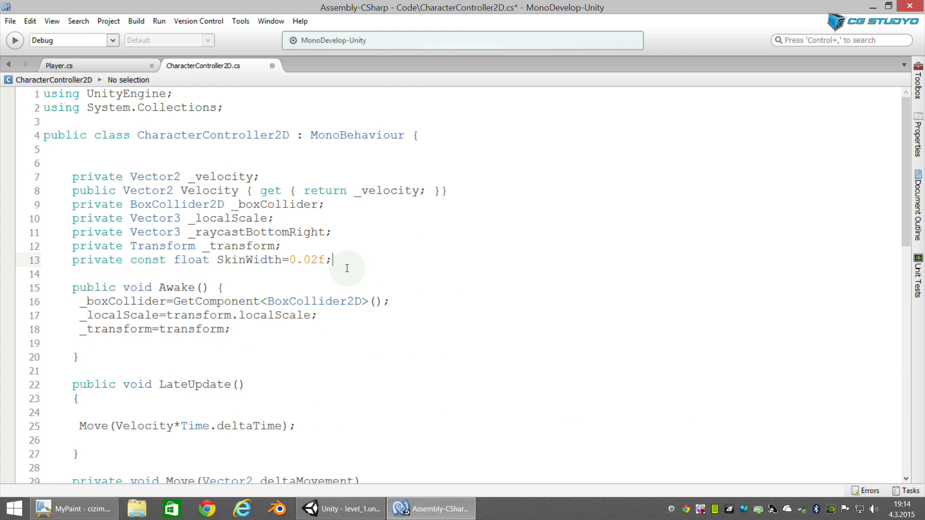
key("Return")
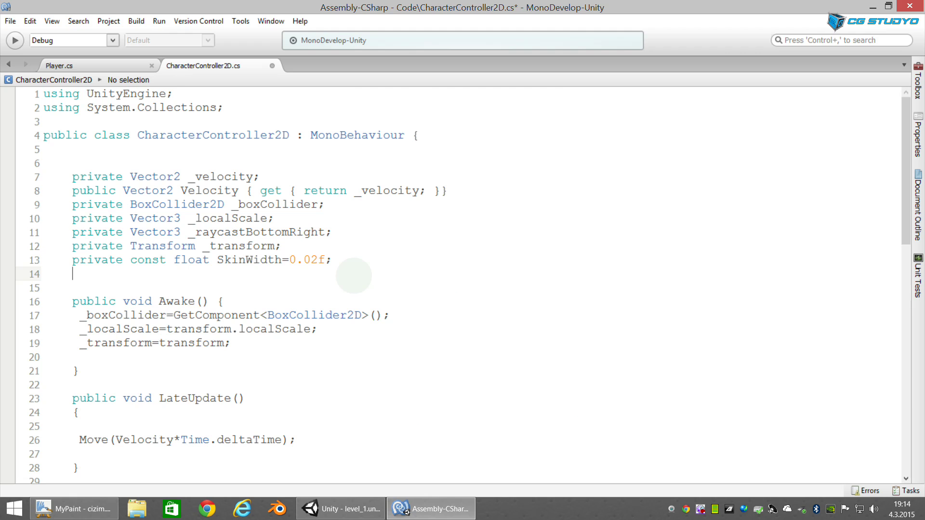
type("publi")
key("BackSpace")
key("BackSpace")
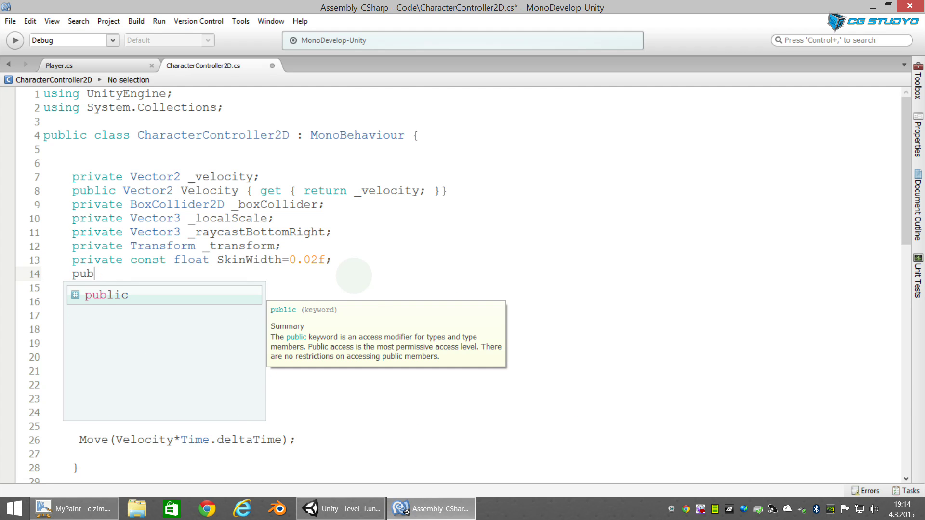
key("BackSpace")
key("BackSpace")
key("BackSpace")
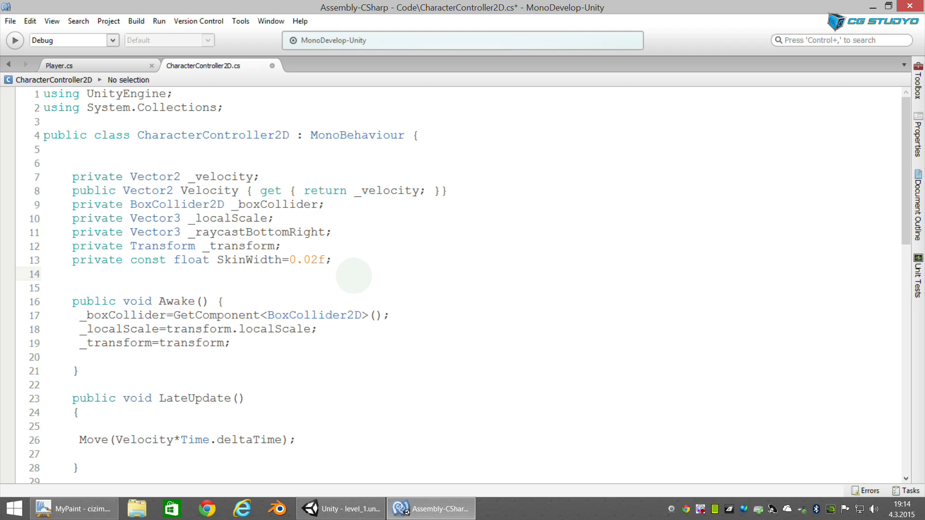
key("Up")
key("Up")
key("Up")
key("Up")
key("Up")
key("Up")
key("shift+End")
key("Delete")
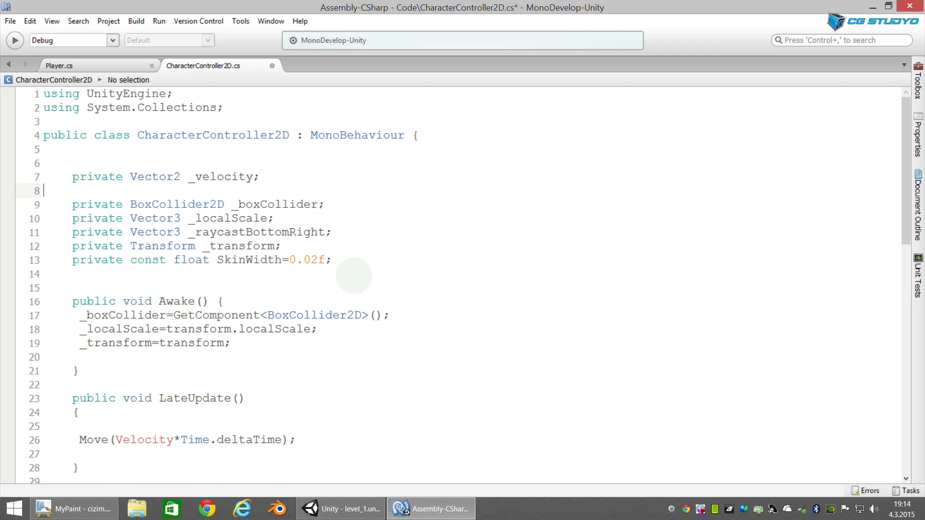
key("Delete")
key("Down")
key("Down")
key("Down")
key("Down")
key("Return")
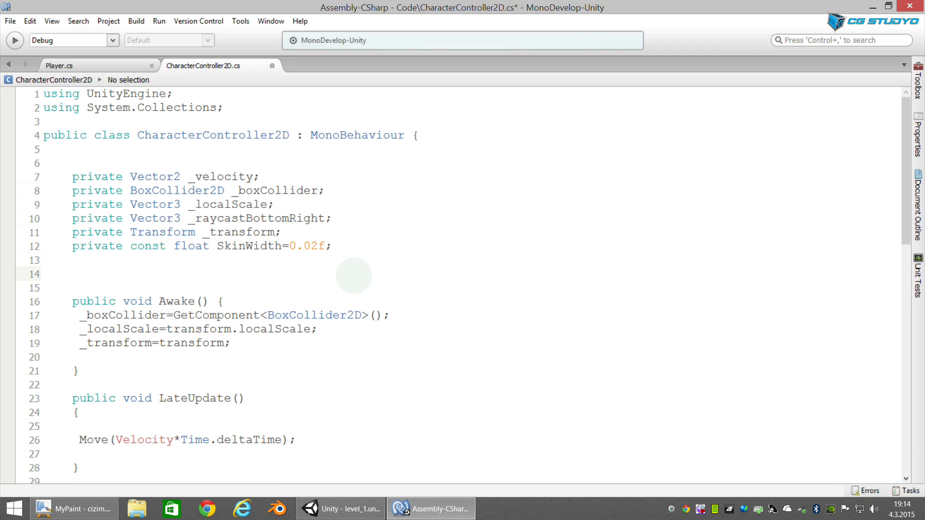
type("public Vector2 Velocity { get { return _velocity; }}")
Step: Declare 'public LayerMask PlatformMask;' on line 15 and save the script
key("Return")
type("public Laye")
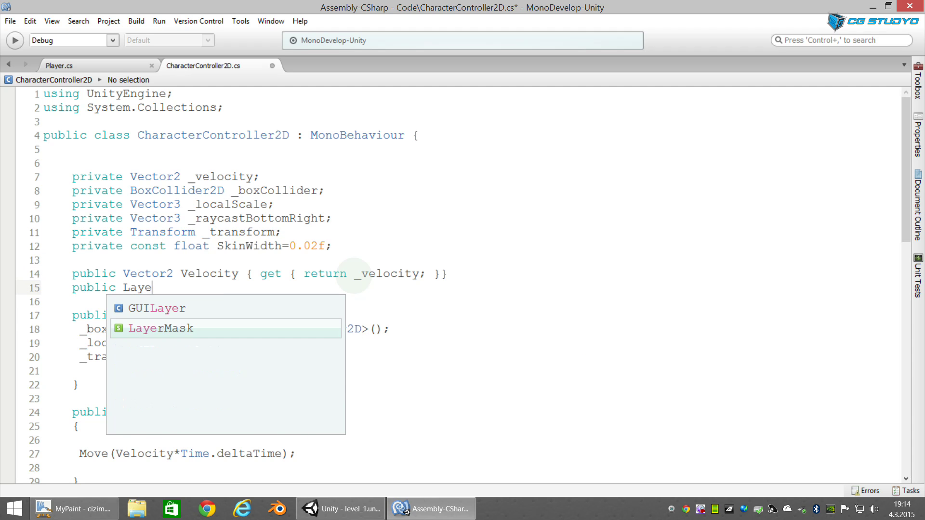
type("rMask ")
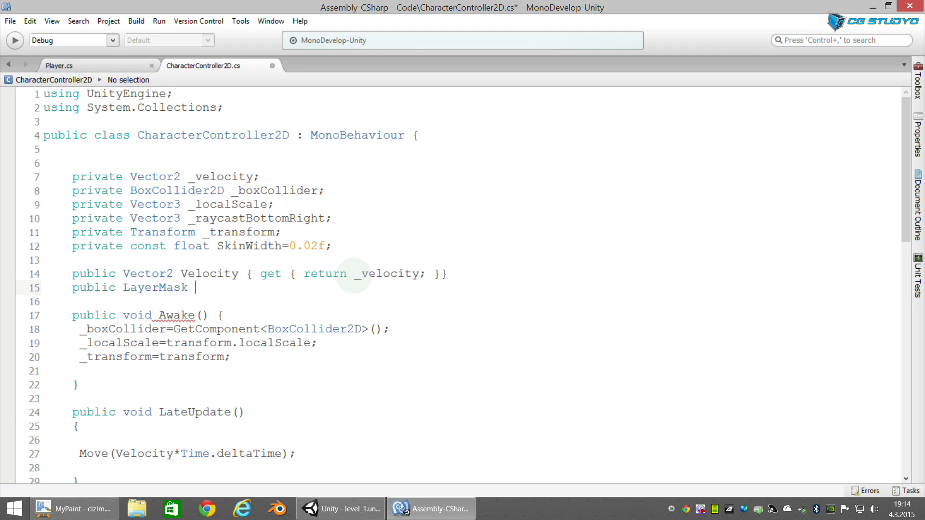
type("Platform")
type("Mask;")
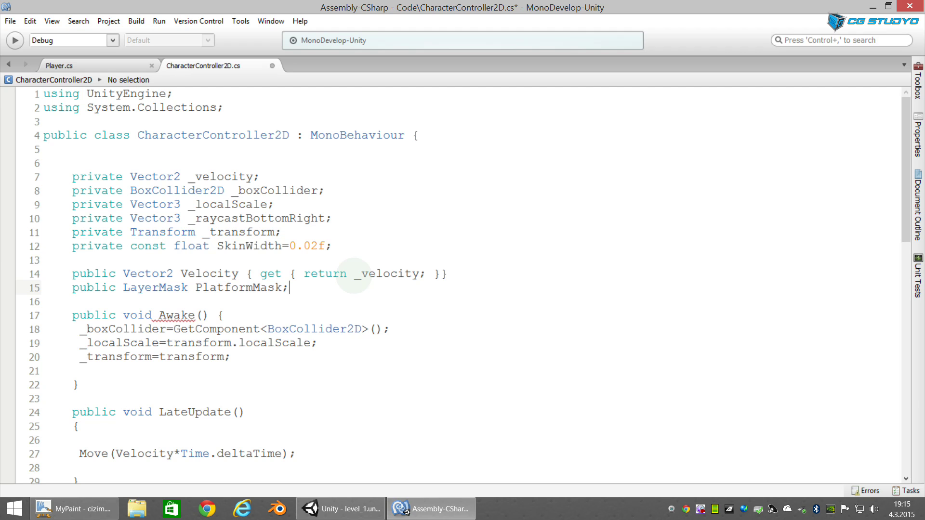
scroll(313, 337, "down", 9)
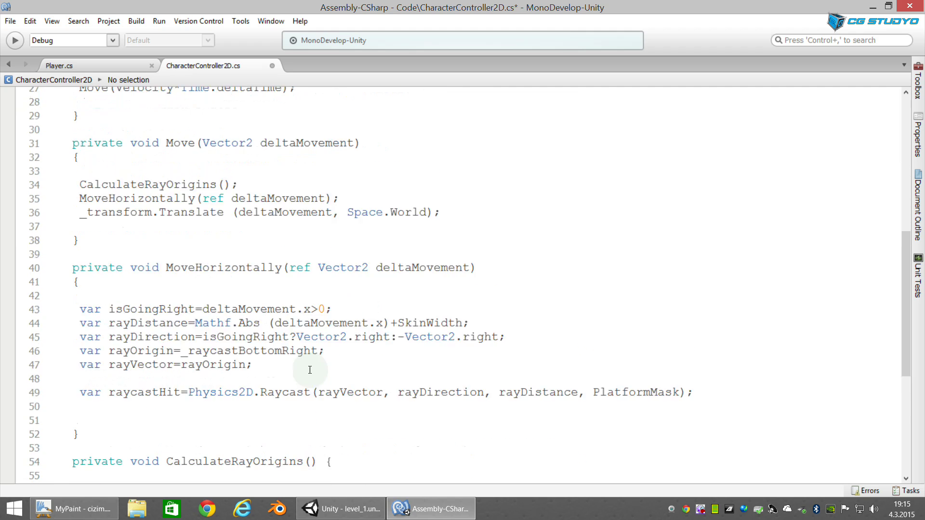
scroll(307, 372, "down", 4)
scroll(308, 371, "down", 2)
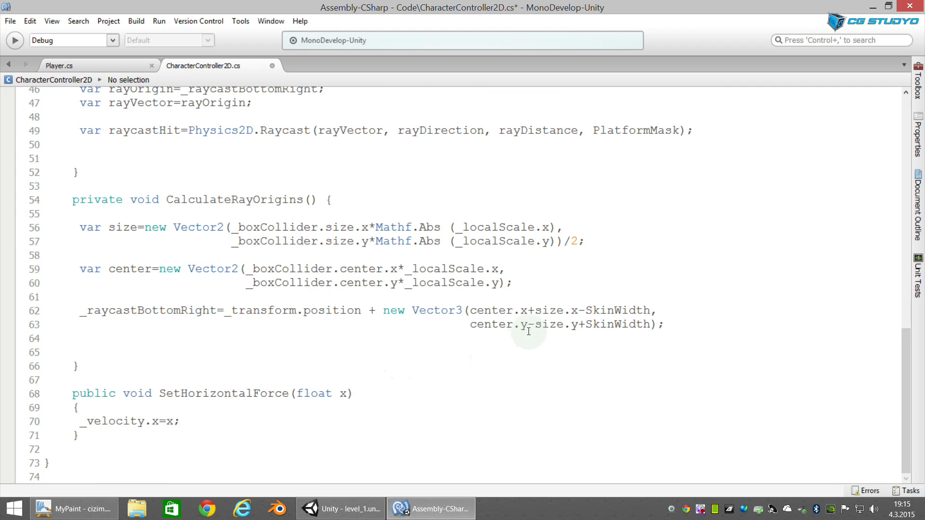
scroll(576, 244, "up", 3)
left_click_drag(593, 267, 680, 268)
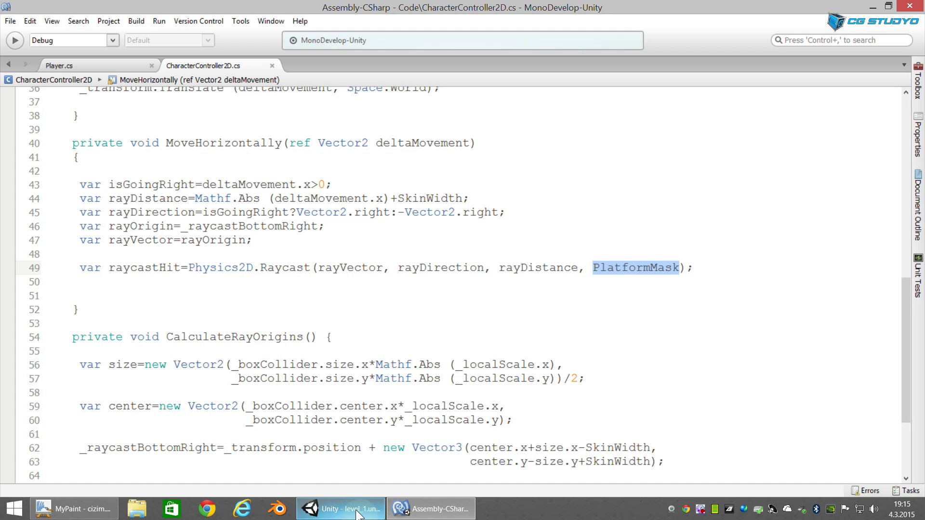
left_click(341, 508)
Step: Select Player to show its Character Controller 2D components, then return to CharacterController2D.cs
scroll(87, 391, "up", 1)
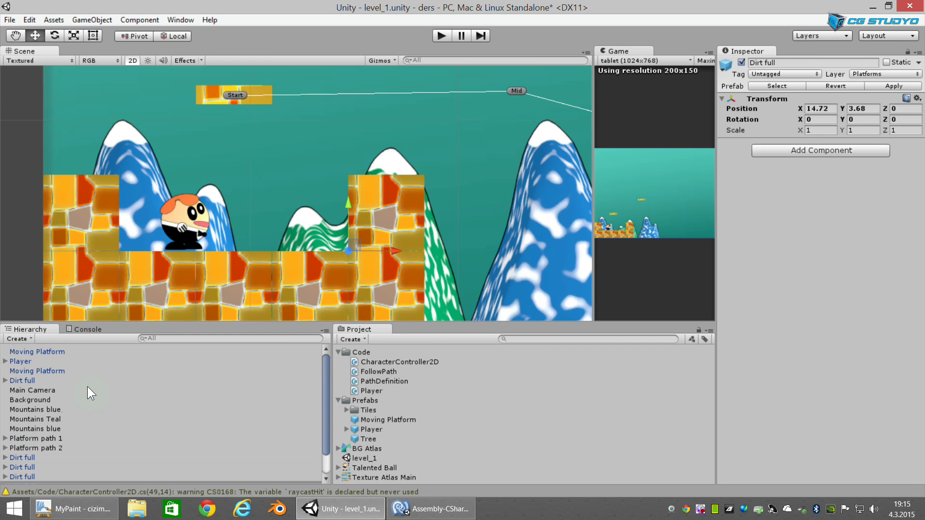
left_click(30, 362)
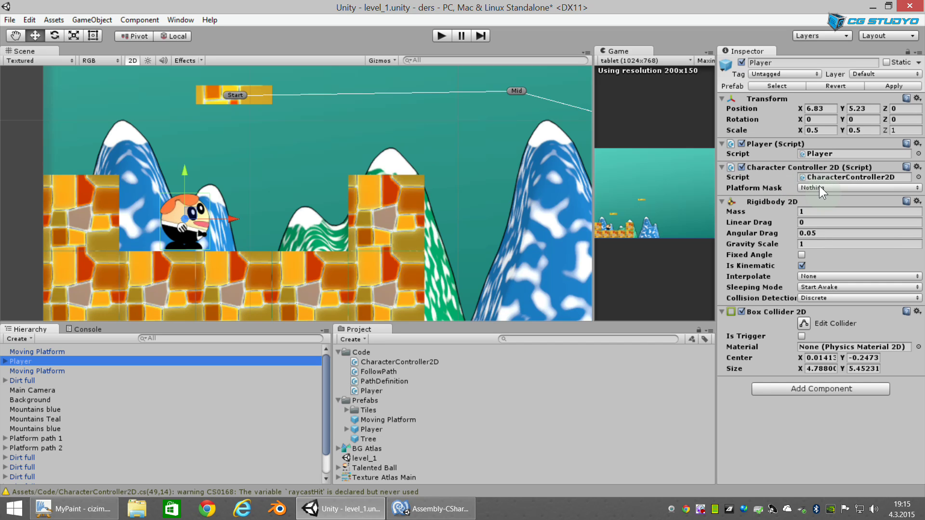
left_click(434, 509)
scroll(250, 302, "up", 20)
scroll(250, 302, "up", 4)
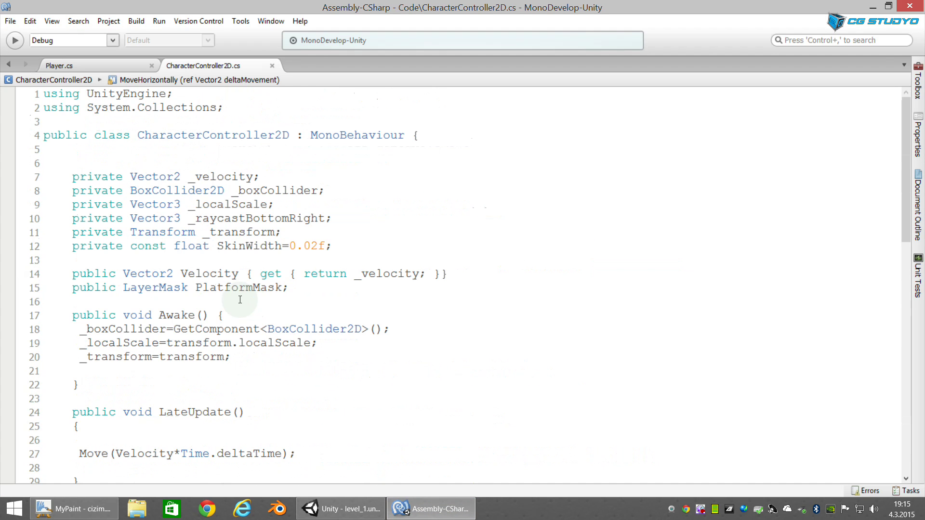
Step: Keep line 15 as 'public LayerMask PlatformMask;', save the script, and return to Unity
left_click(303, 288)
key("BackSpace")
type("=")
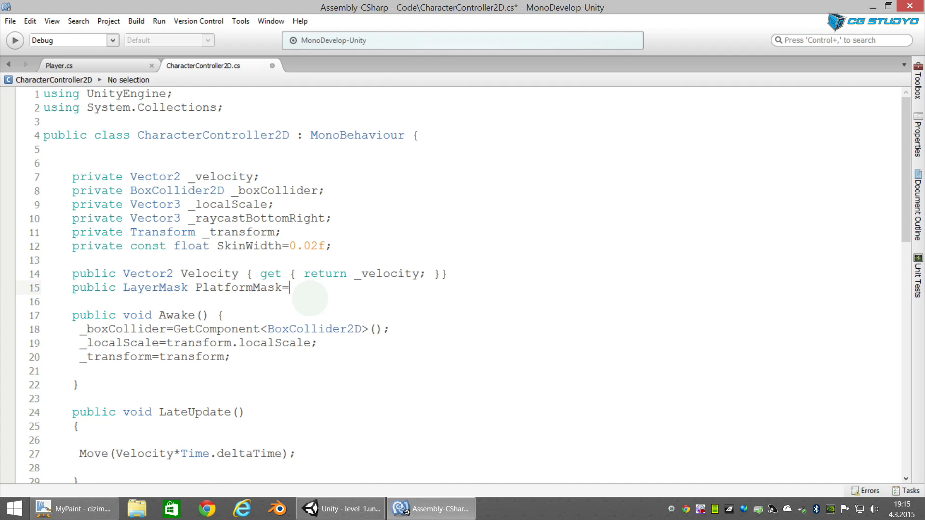
key("BackSpace")
type(";")
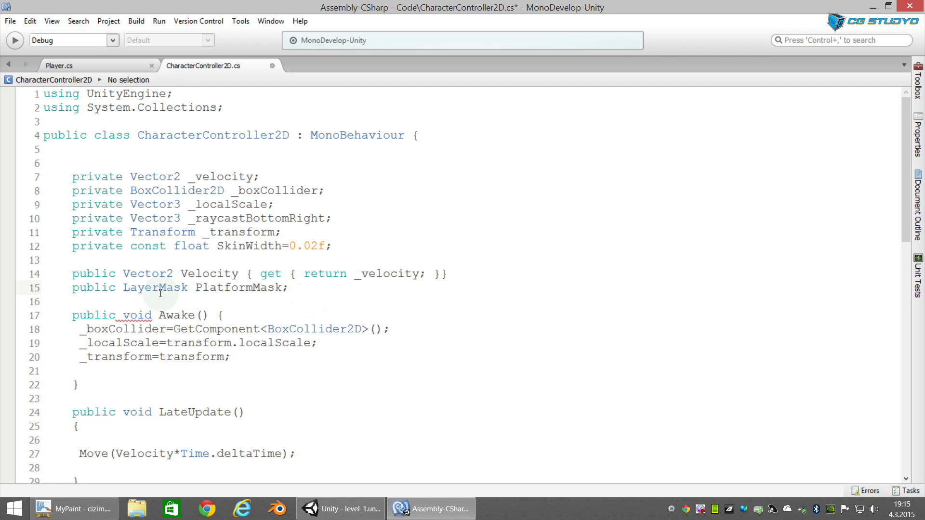
key("ctrl+s")
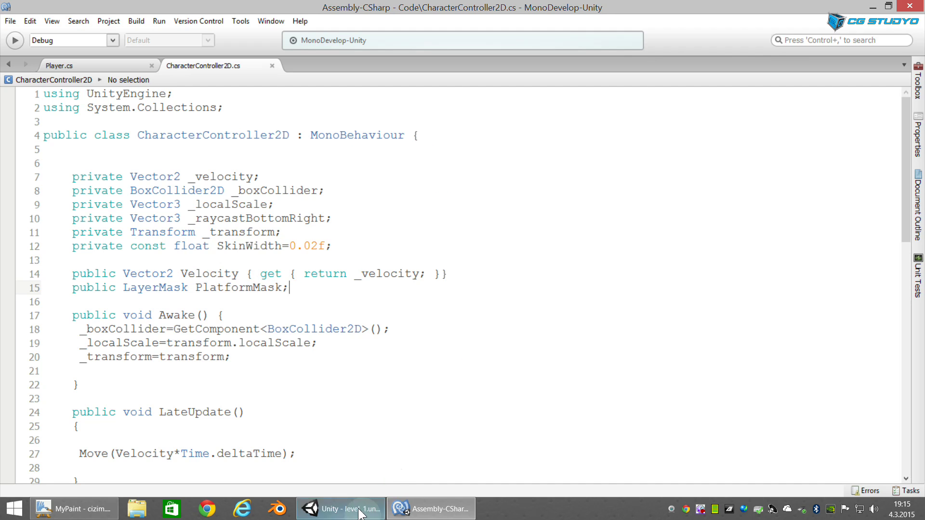
left_click(320, 509)
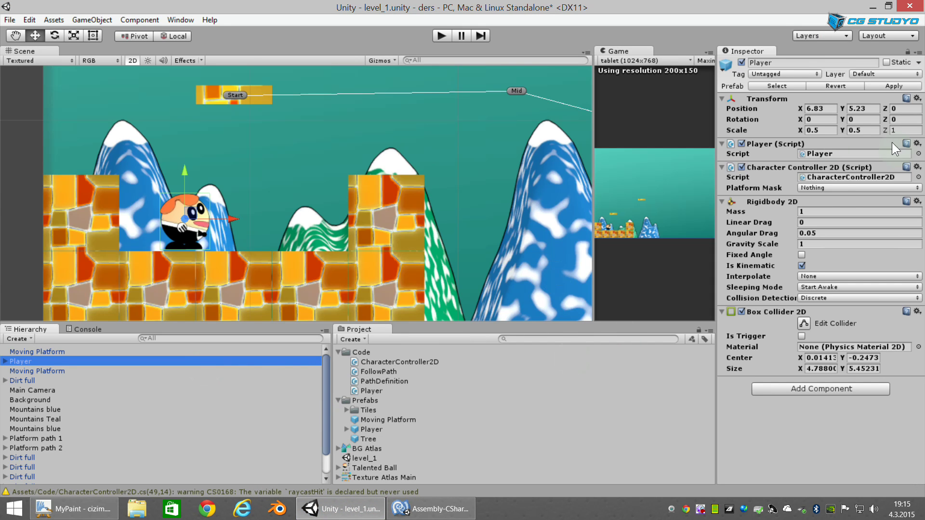
Step: Set the Player's Platform Mask to Platforms and open the code behind the raycastHit warning
left_click(832, 186)
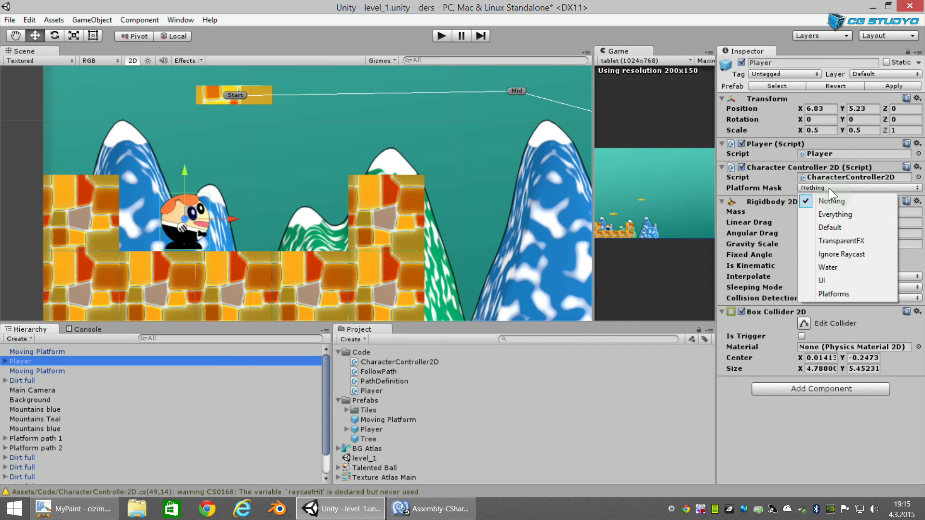
left_click(843, 293)
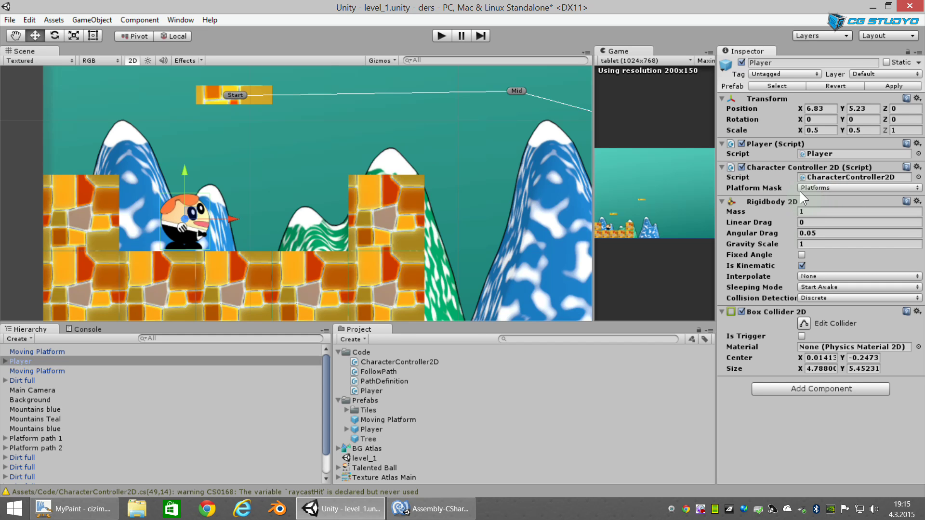
double_click(429, 491)
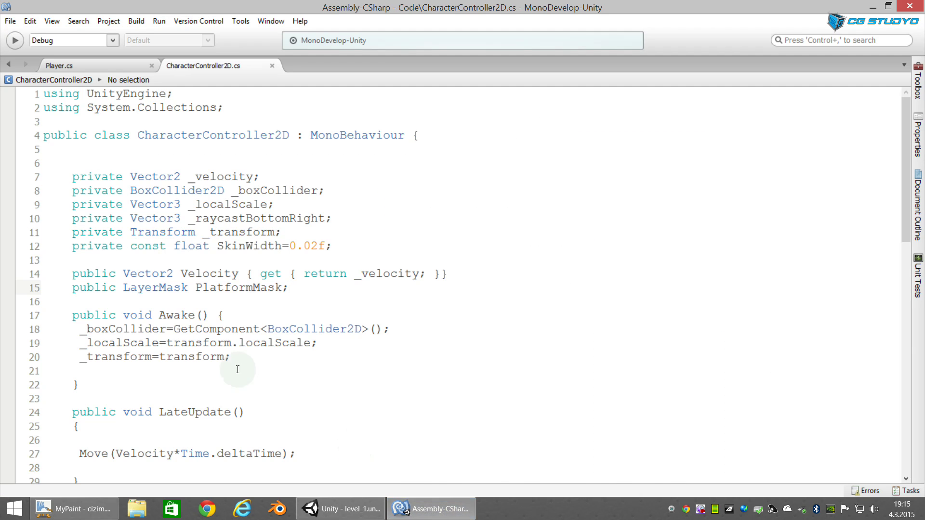
Step: Highlight the line 49 Raycast call and its PlatformMask argument, then show the MyPaint ray diagram
scroll(267, 348, "down", 4)
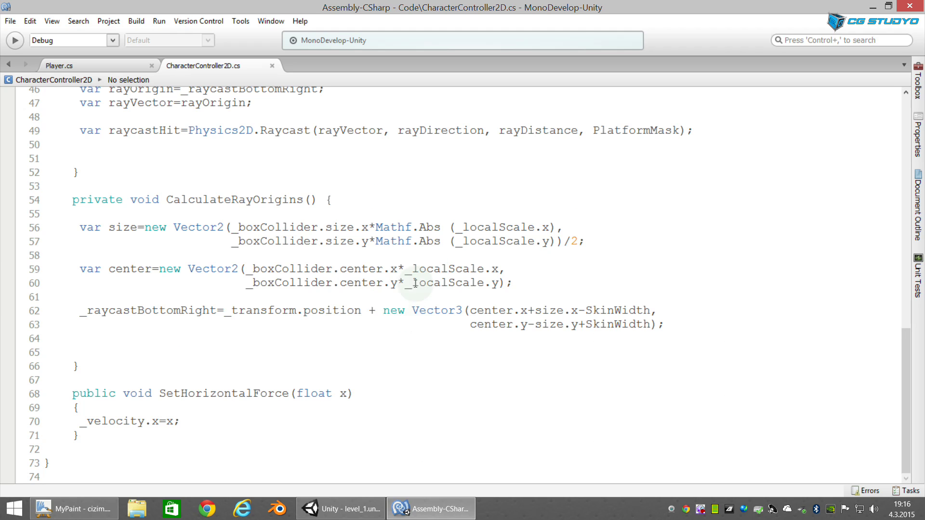
scroll(446, 254, "up", 3)
left_click_drag(78, 268, 708, 269)
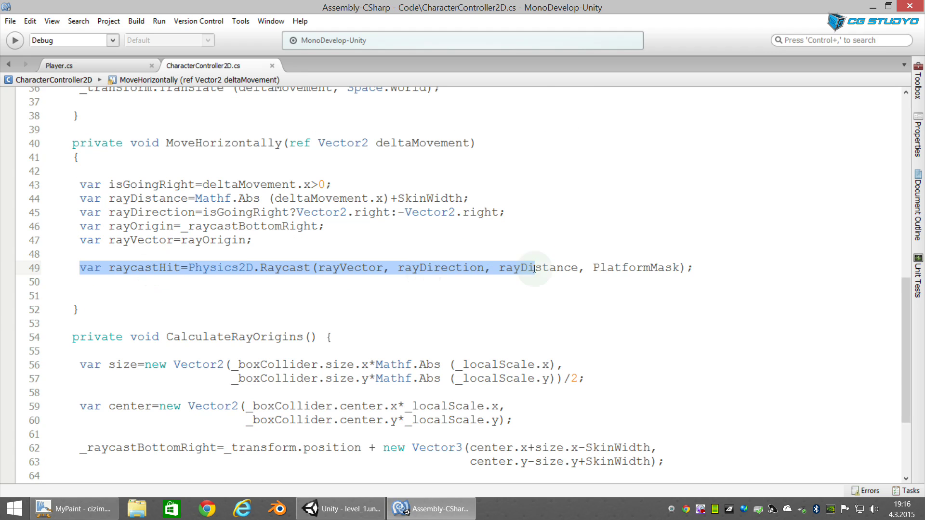
left_click(260, 269)
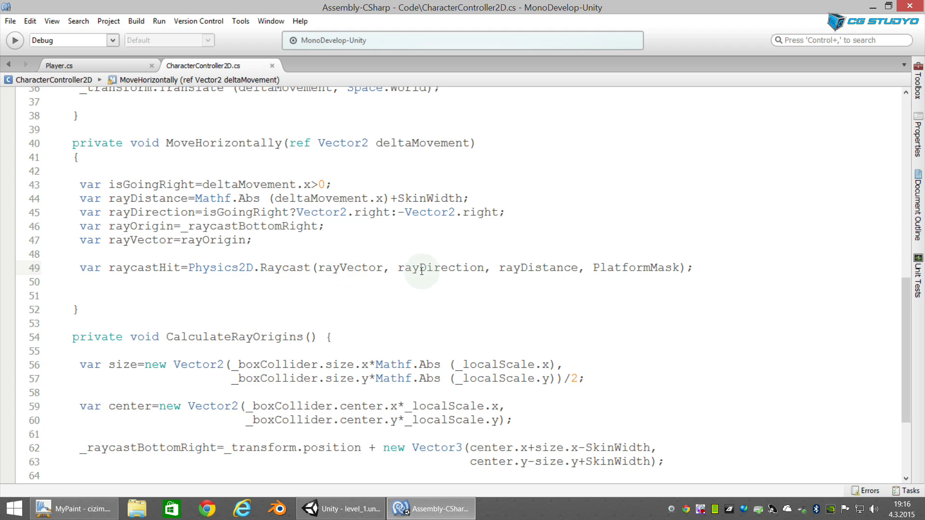
mouse_move(593, 268)
left_mouse_down()
mouse_move(687, 267)
mouse_move(679, 267)
left_mouse_up()
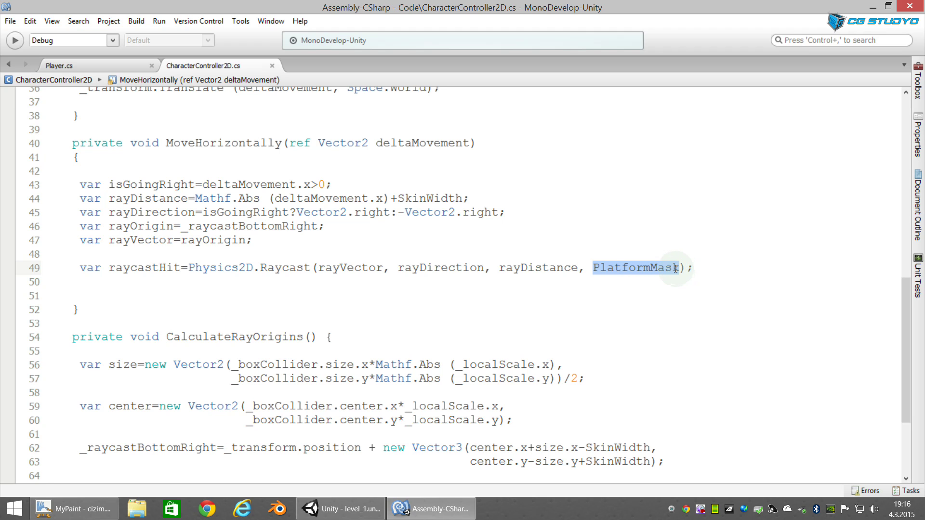
left_click(610, 264)
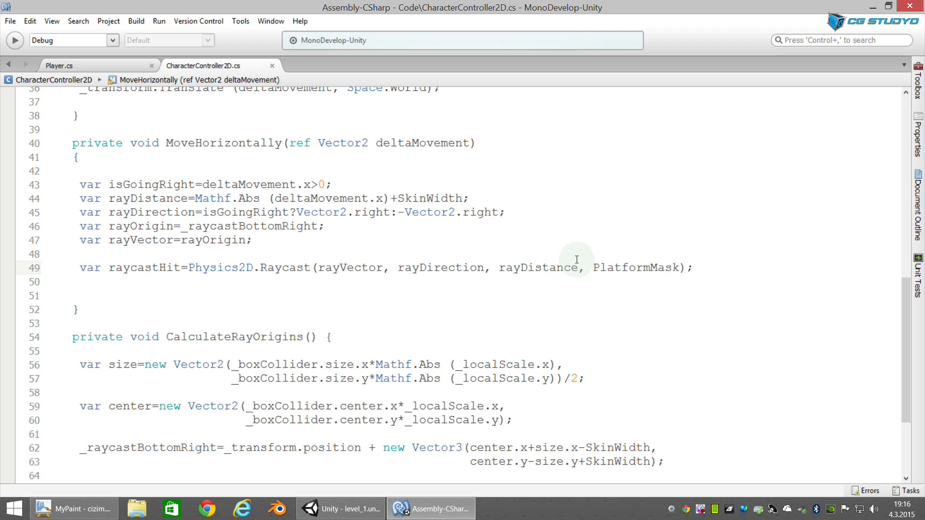
left_click(593, 267)
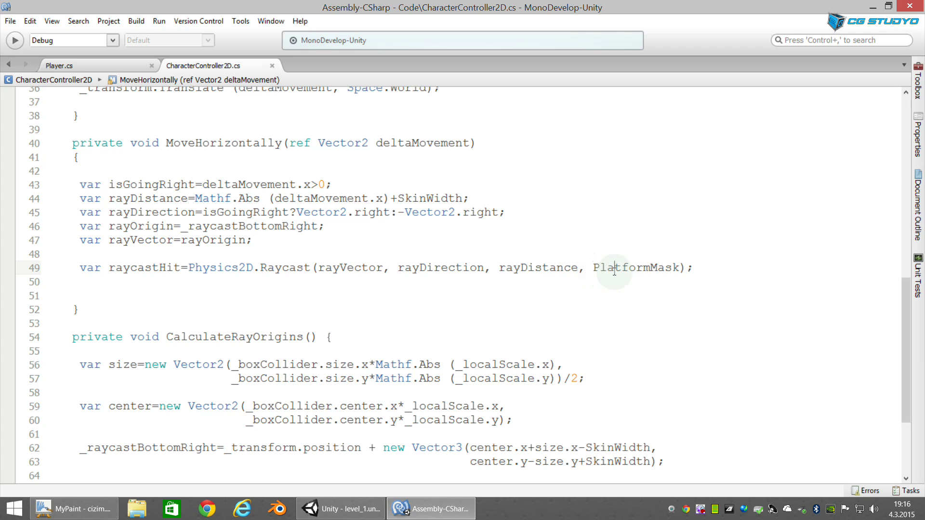
left_click(679, 267)
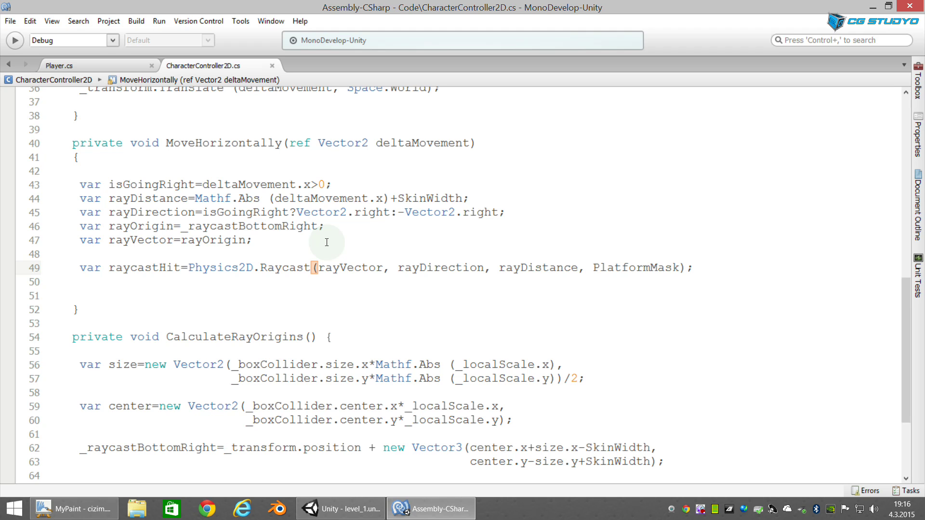
left_click_drag(62, 253, 702, 268)
left_click(696, 282)
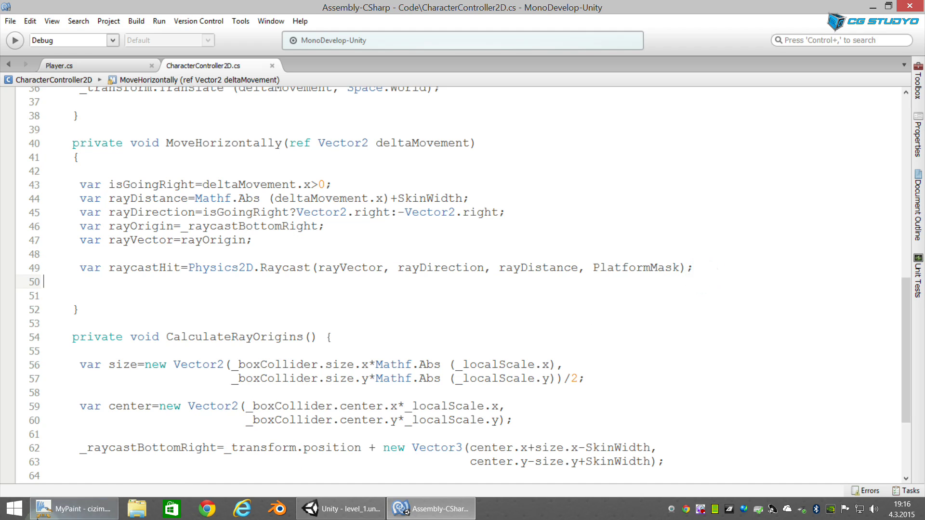
left_click(38, 518)
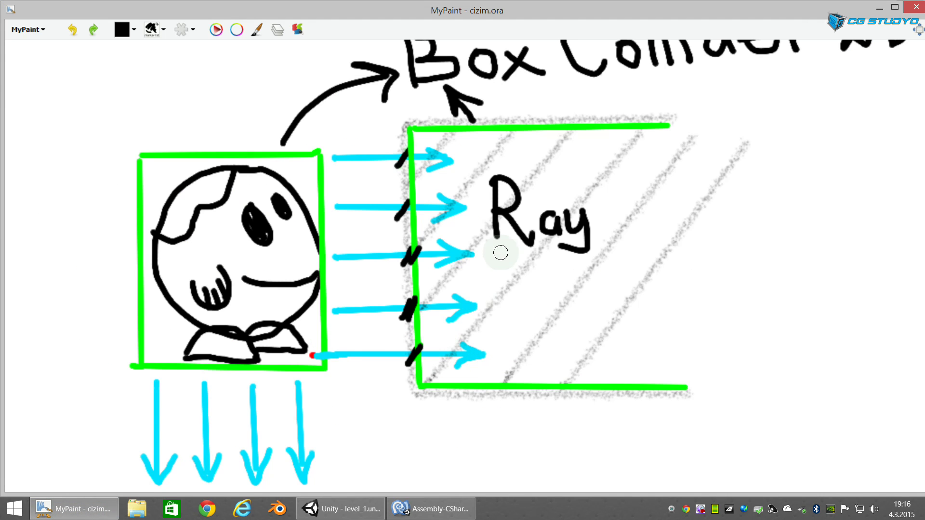
Step: In Unity's Scene view, drag the Player right toward the brick block
left_click(311, 512)
scroll(369, 228, "up", 2)
scroll(419, 186, "up", 2)
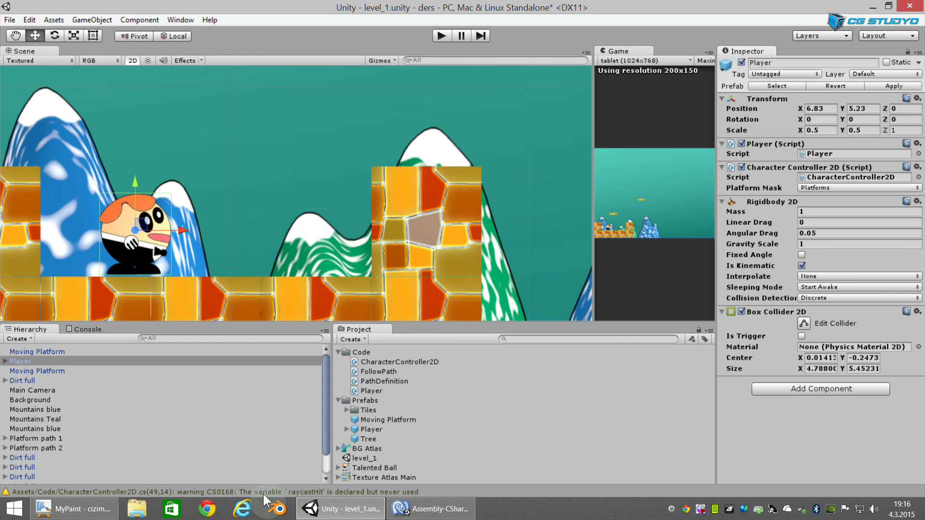
mouse_move(183, 230)
left_mouse_down()
mouse_move(331, 230)
mouse_move(198, 235)
mouse_move(336, 242)
mouse_move(297, 247)
left_mouse_up()
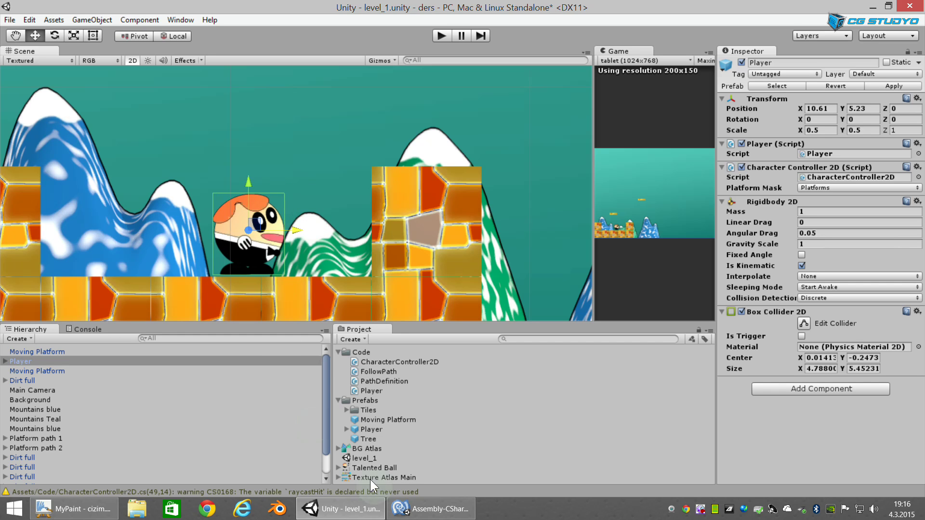
Step: Draw an X on the bottom ray's hit in the MyPaint diagram, then return to the code
left_click(90, 506)
left_click_drag(407, 345, 422, 370)
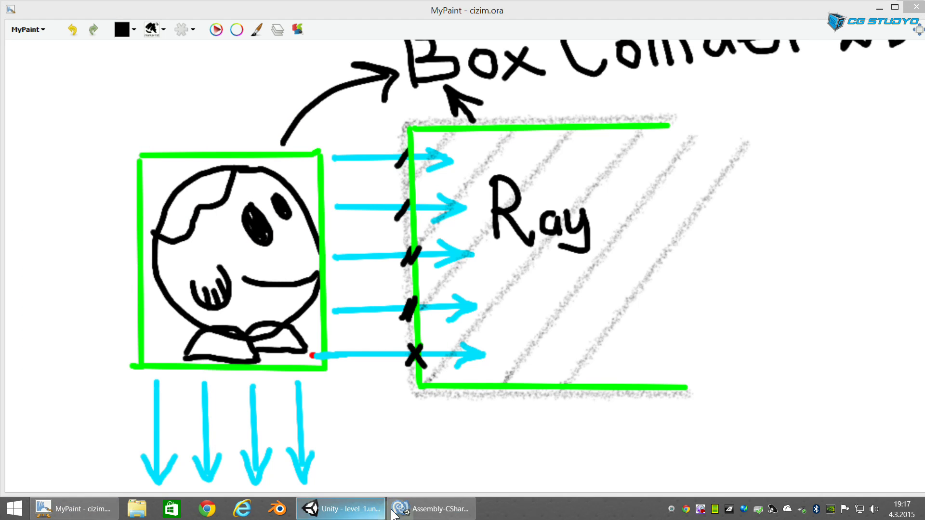
left_click(430, 509)
scroll(251, 381, "down", 2)
scroll(260, 366, "down", 1)
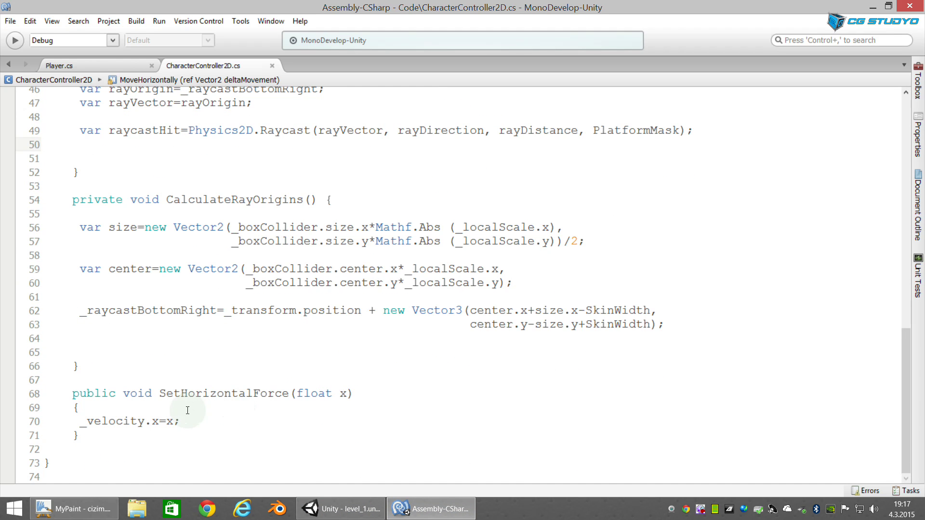
Step: Add 'if (!raycastHit) return;' below the Raycast call on line 49
scroll(564, 263, "up", 3)
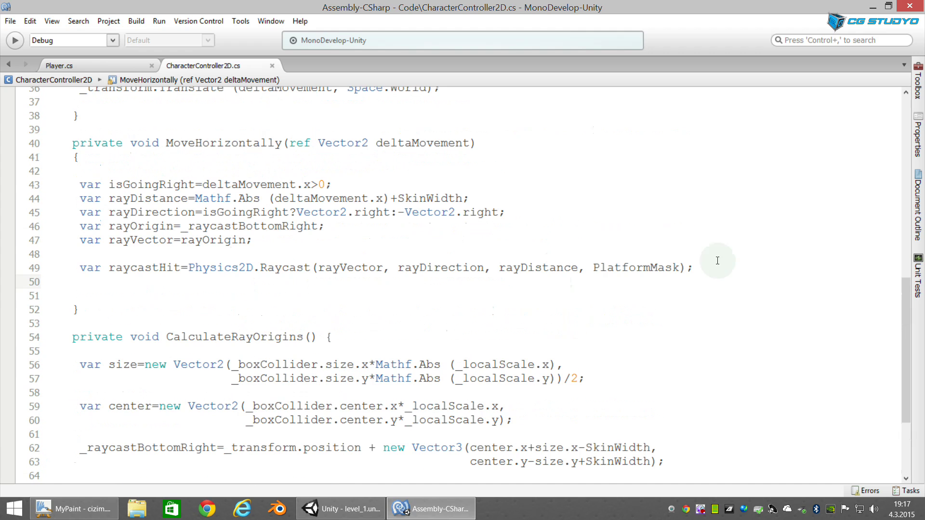
left_click(707, 260)
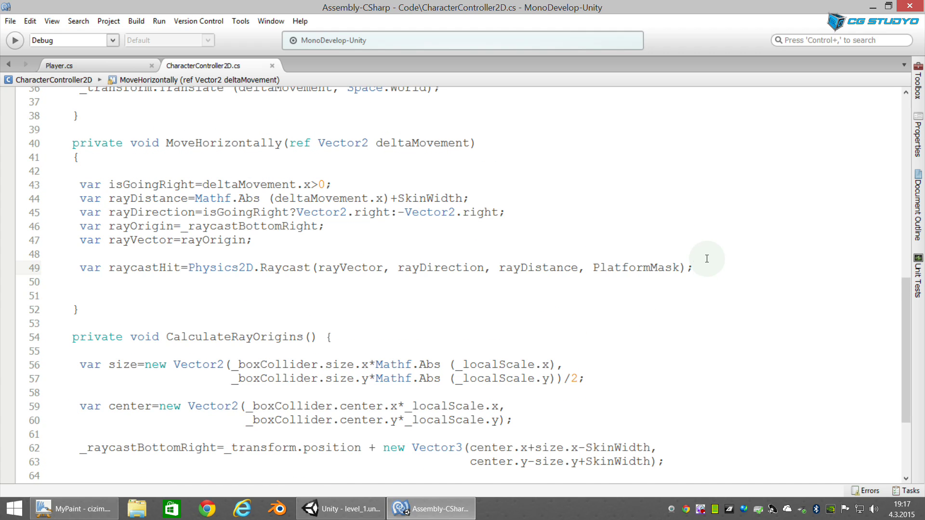
key("Return")
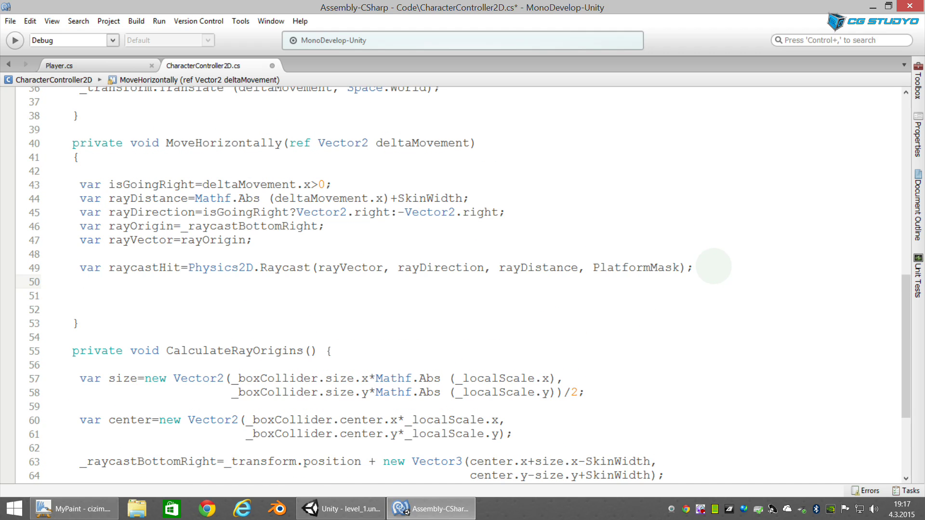
type("if (!")
type("ra")
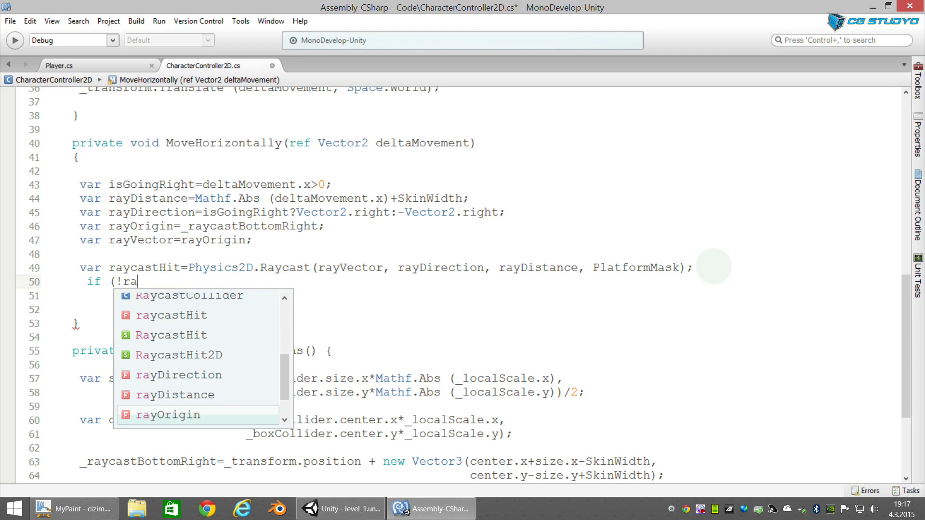
type("y")
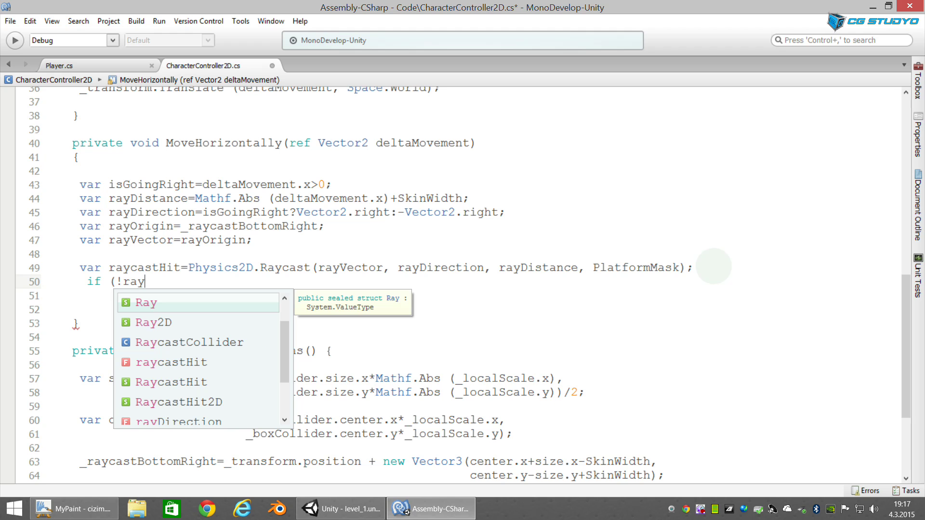
type("cast")
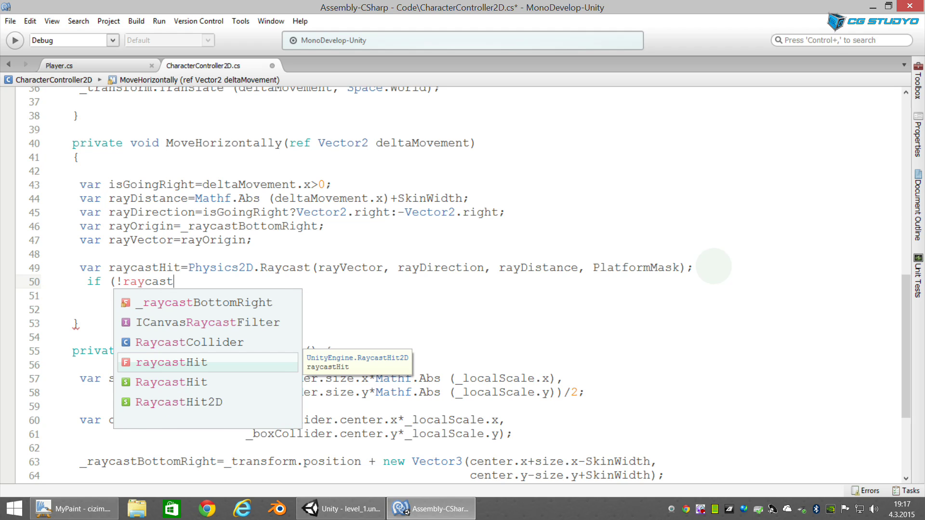
key("Return")
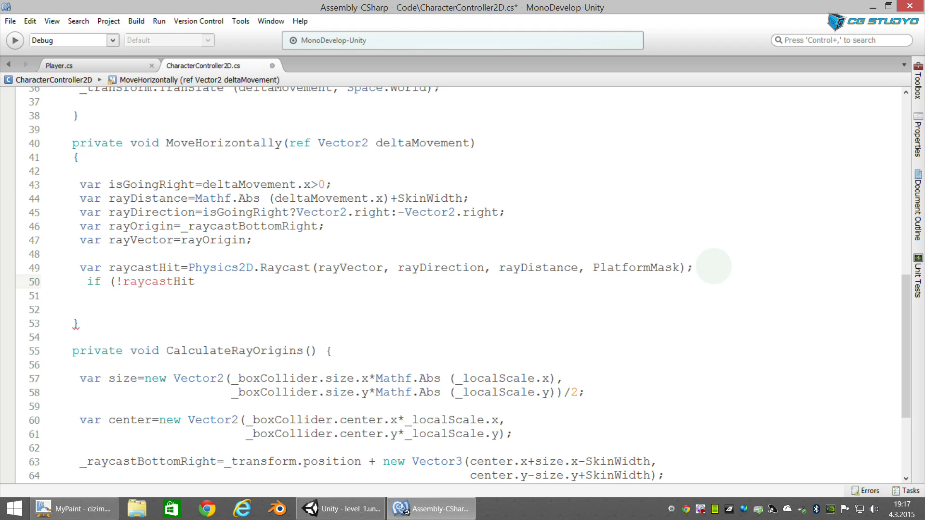
type(")")
key("Return")
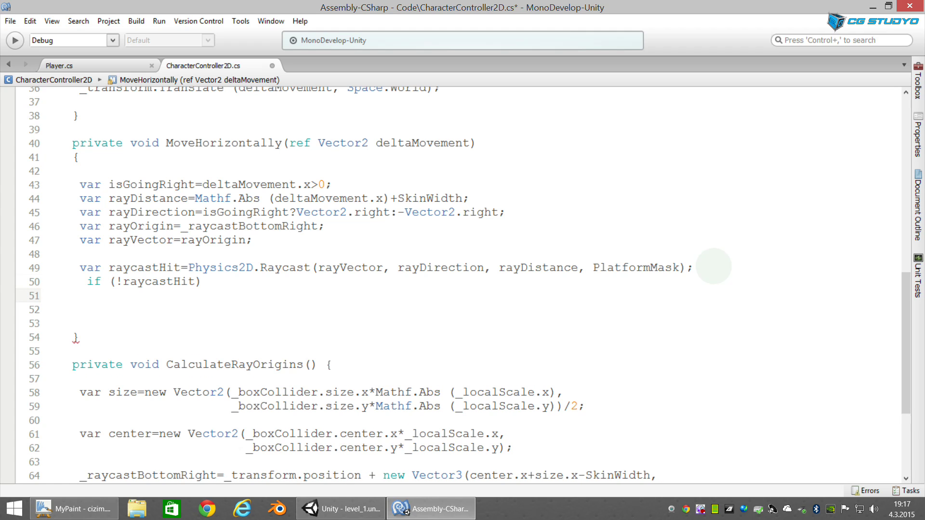
type("return;")
key("Return")
key("Return")
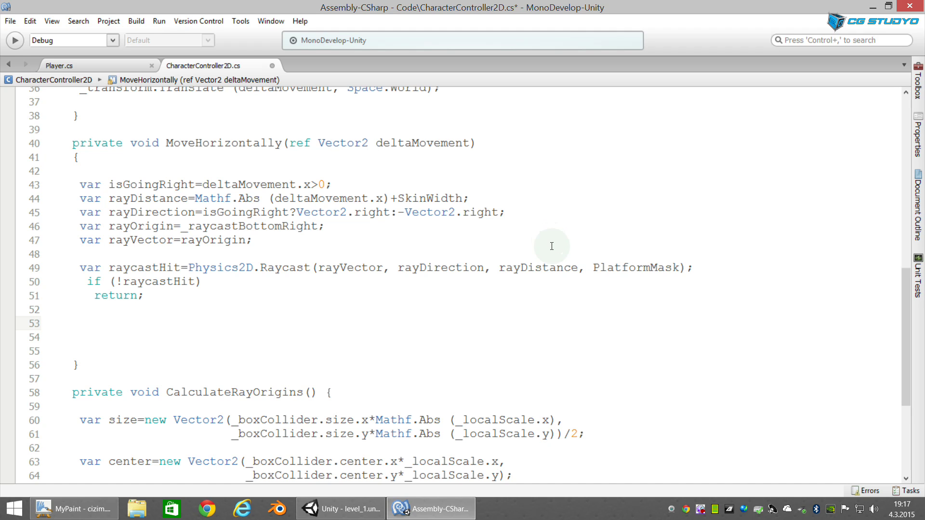
scroll(299, 217, "up", 3)
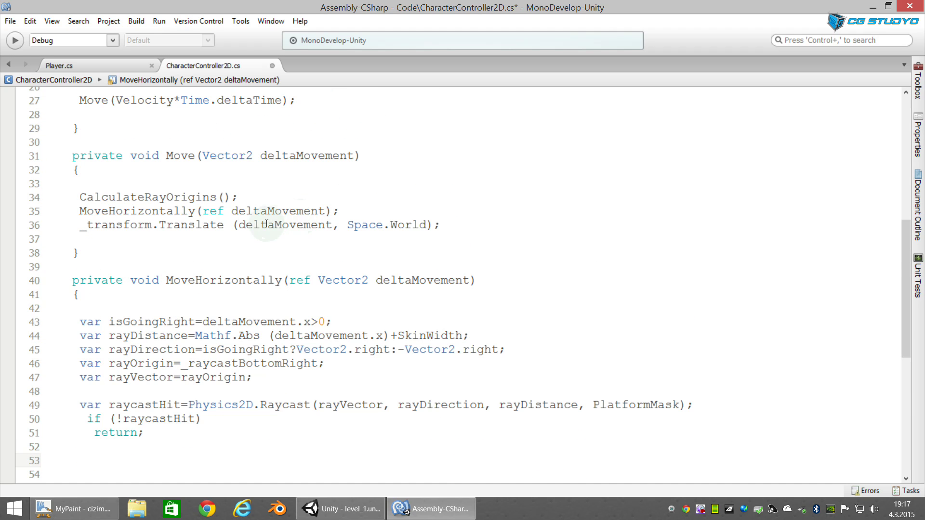
Step: Highlight the Move method's MoveHorizontally call and its deltaMovement argument passed by ref
left_click_drag(166, 155, 186, 157)
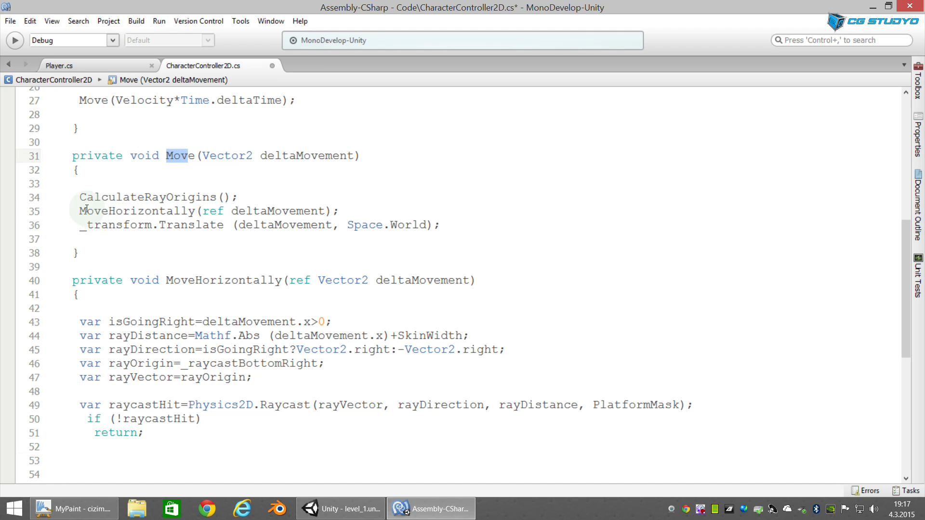
left_click_drag(79, 211, 195, 211)
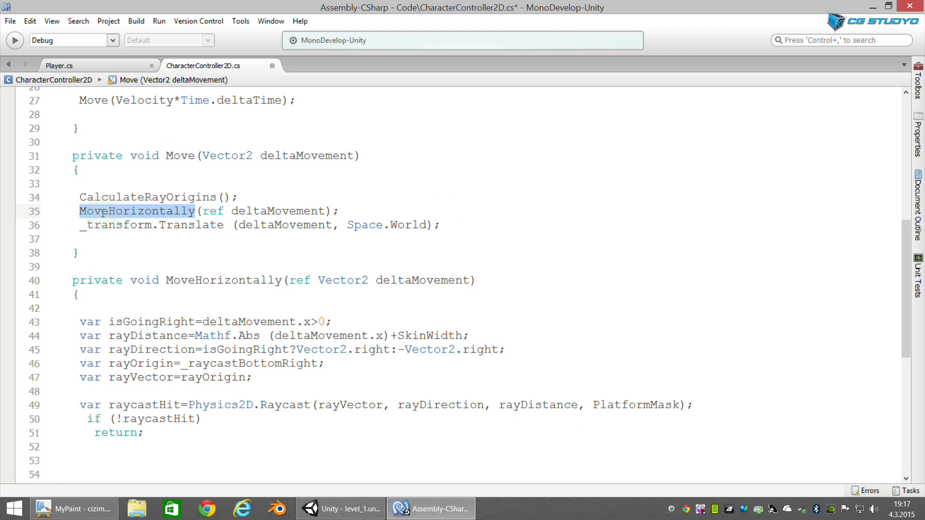
left_click_drag(232, 210, 333, 210)
double_click(258, 211)
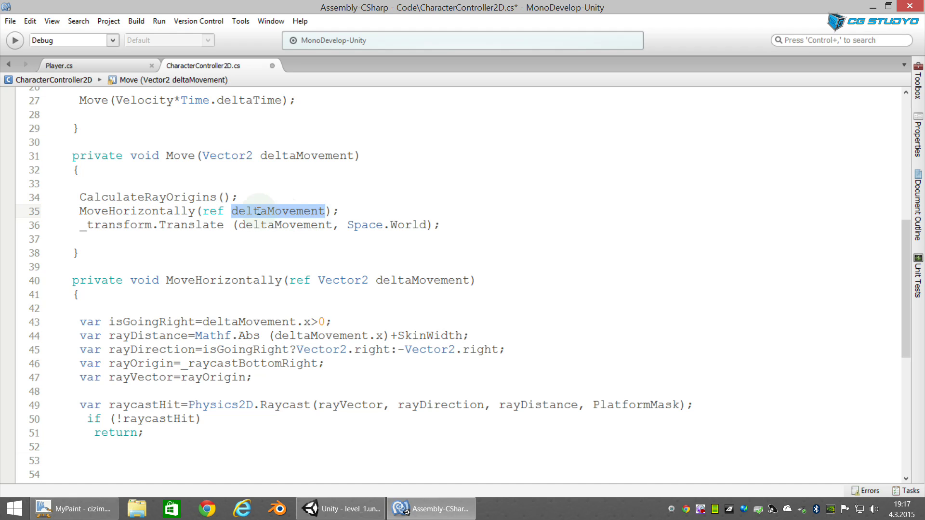
left_click(246, 211)
left_click_drag(232, 210, 325, 211)
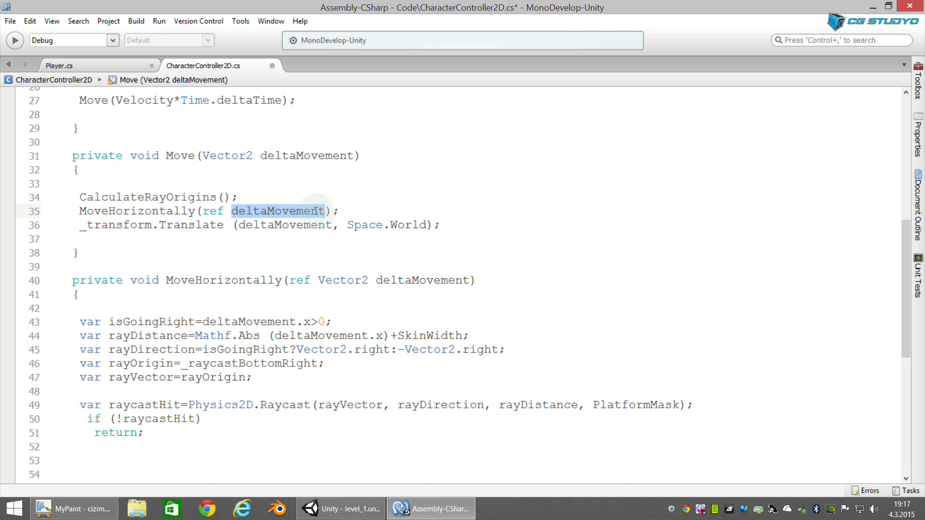
left_click(316, 211)
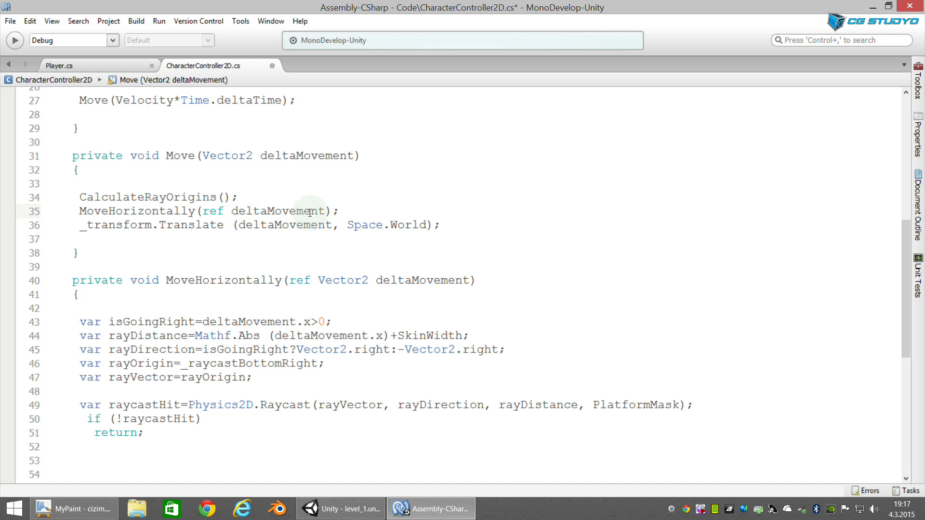
scroll(270, 299, "down", 2)
Step: Insert blank lines after the early 'return;' statement
left_click(96, 360)
left_click(161, 341)
key("Return")
key("Return")
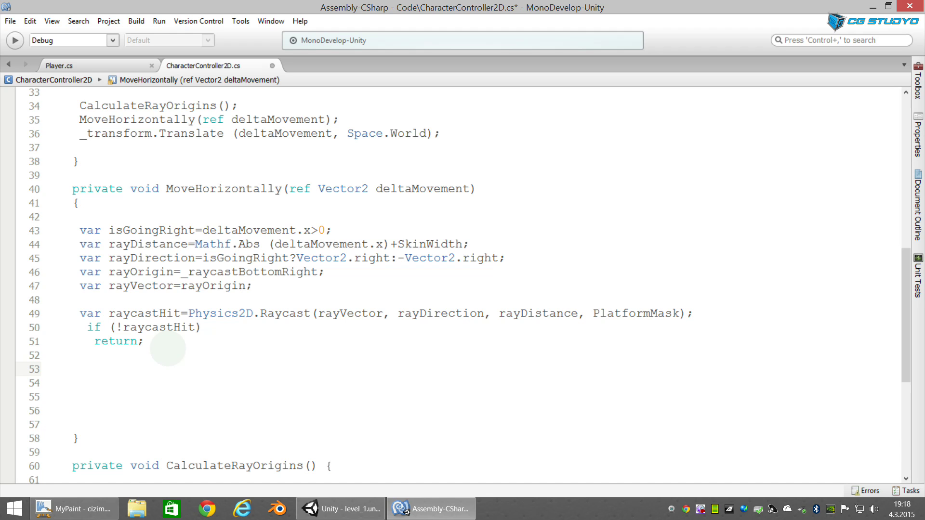
Step: Type 'deltaMovement.x=raycastHit.point.x' on line 53 using autocomplete
type("delta")
key("Return")
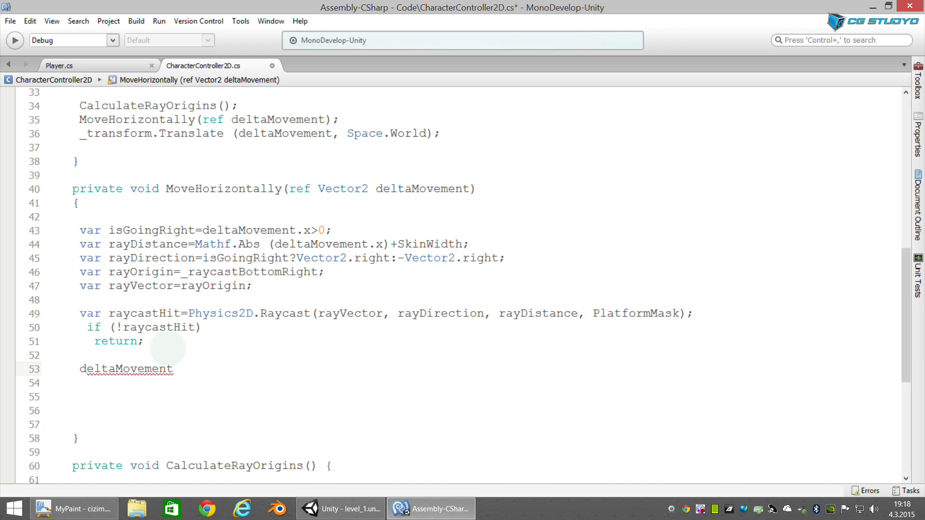
type(".x=")
type("ray")
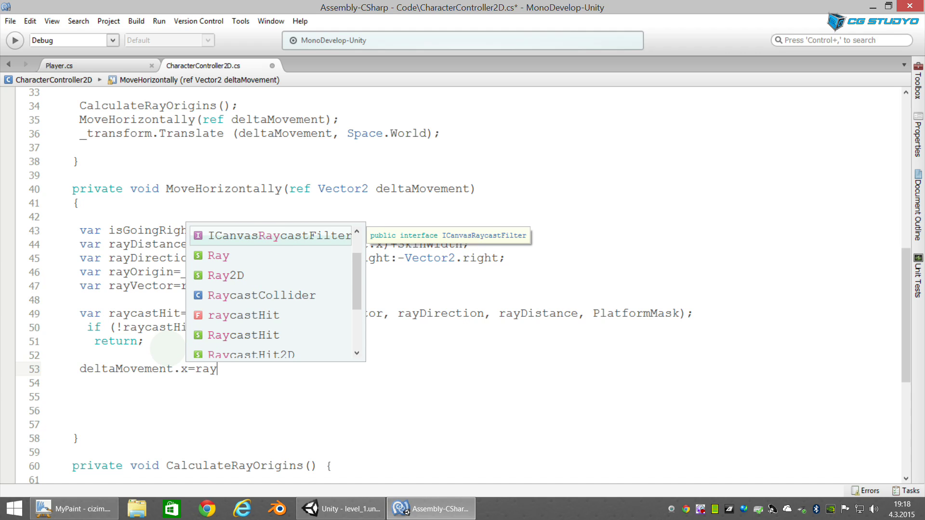
key("Down")
key("Down")
key("Down")
key("Down")
key("Down")
key("Up")
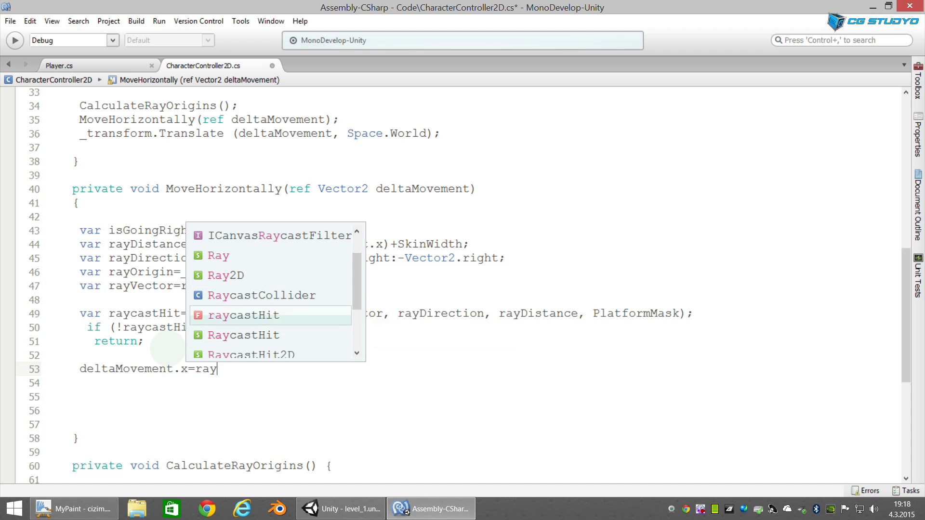
key("Return")
type(".")
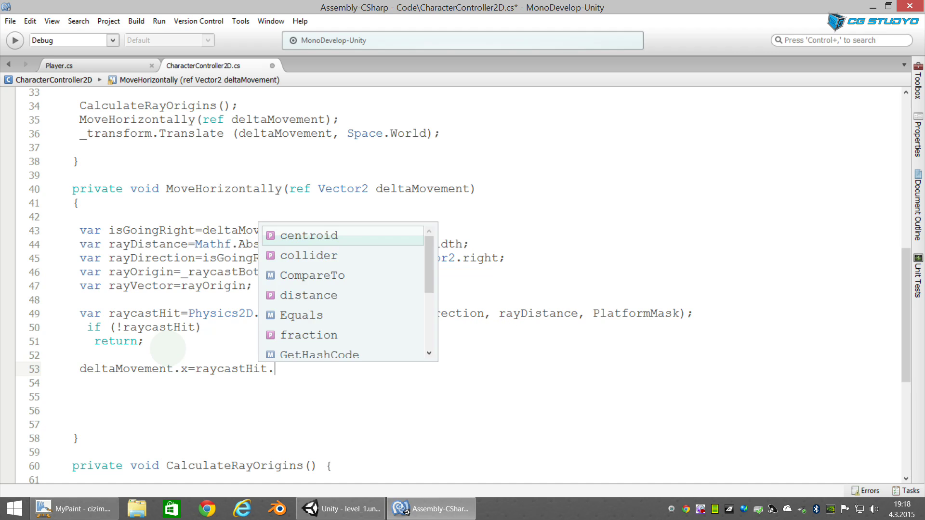
type("point.x")
Step: Trace over the X on the lowest ray in the MyPaint diagram, then return to the code
left_click(76, 515)
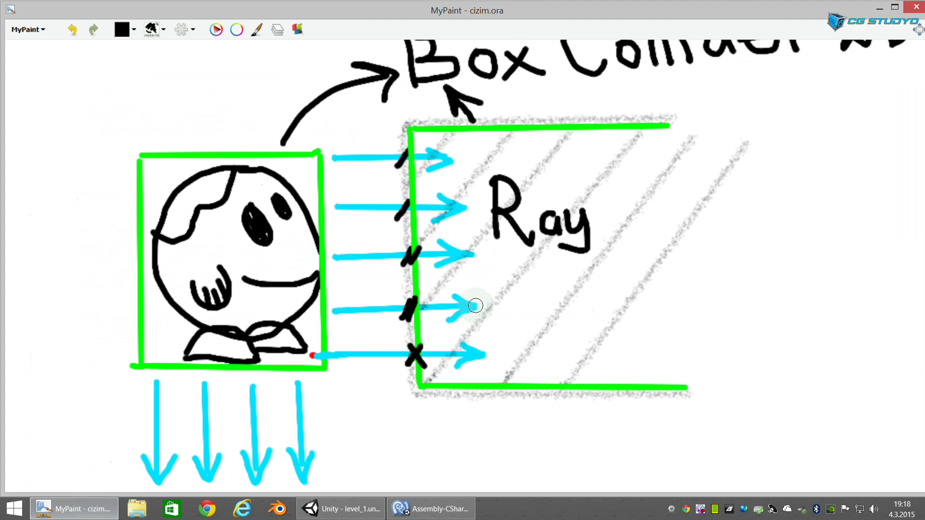
mouse_move(409, 348)
left_mouse_down()
mouse_move(424, 367)
mouse_move(409, 368)
left_mouse_up()
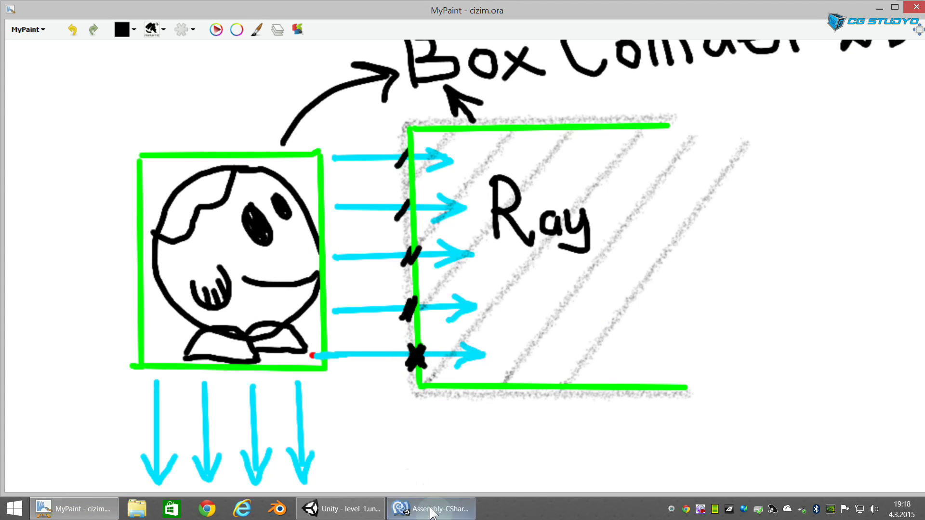
left_click(424, 509)
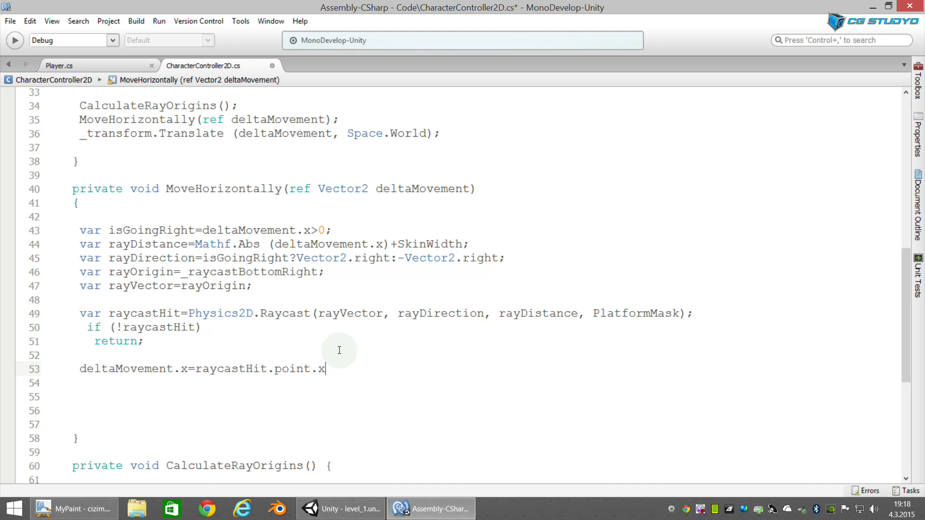
Step: Finish line 53 as 'deltaMovement.x=raycastHit.point.x-rayVector.x;'
type("-r")
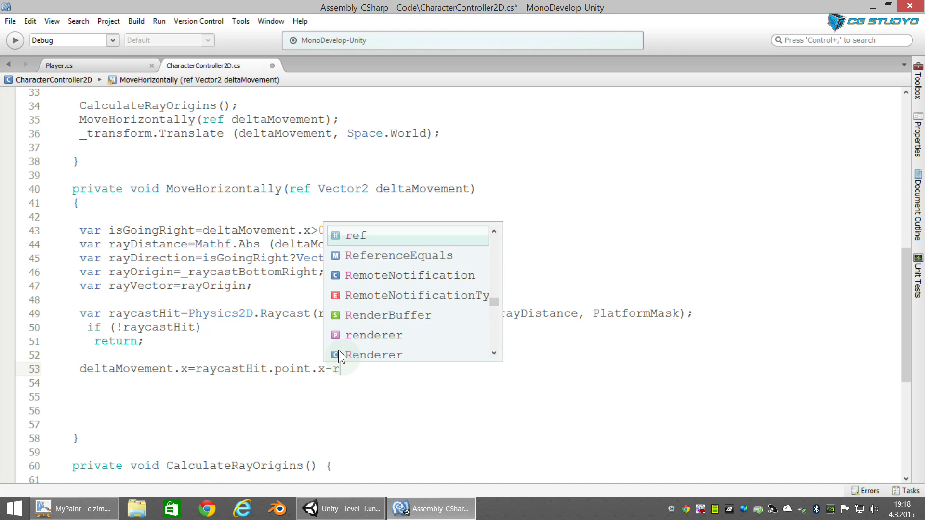
type("ay")
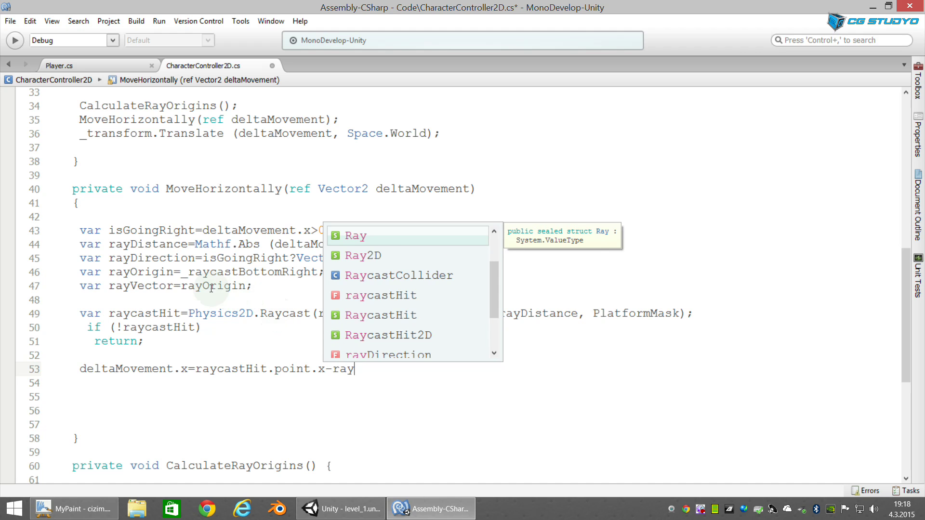
left_click(187, 286)
left_click_drag(187, 286, 243, 287)
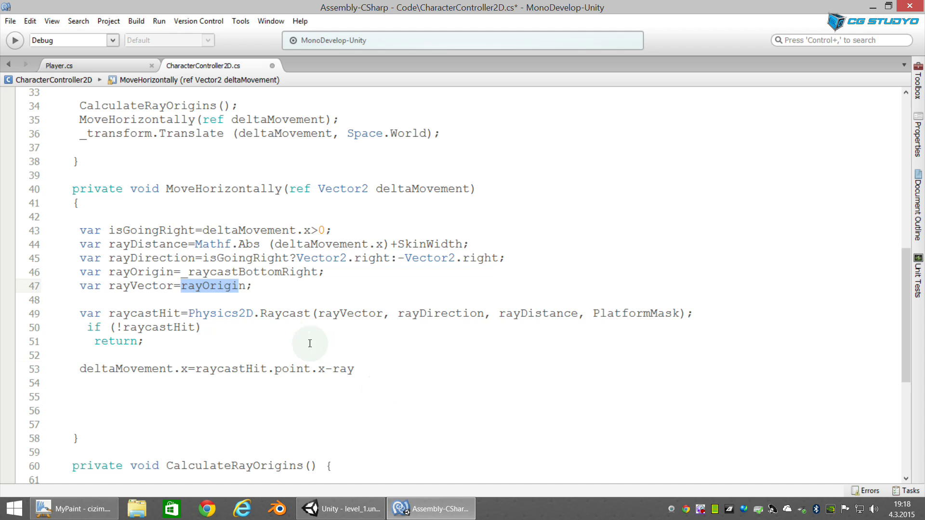
left_click(244, 286, "shift")
left_click(359, 367)
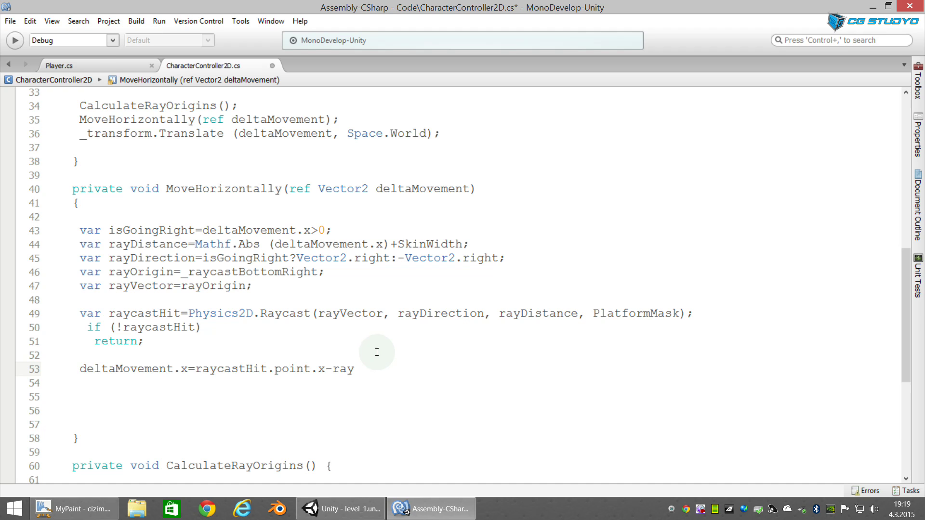
type("Vector.x")
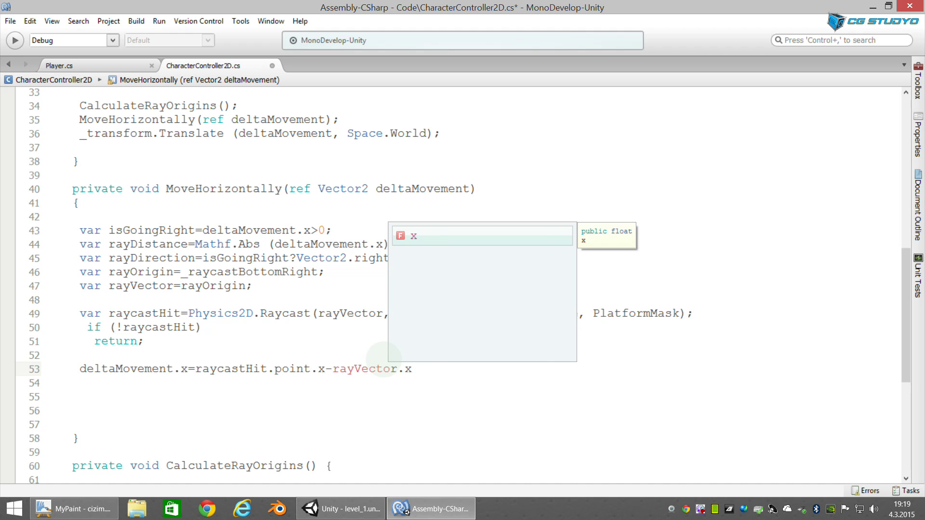
type(";")
key("Return")
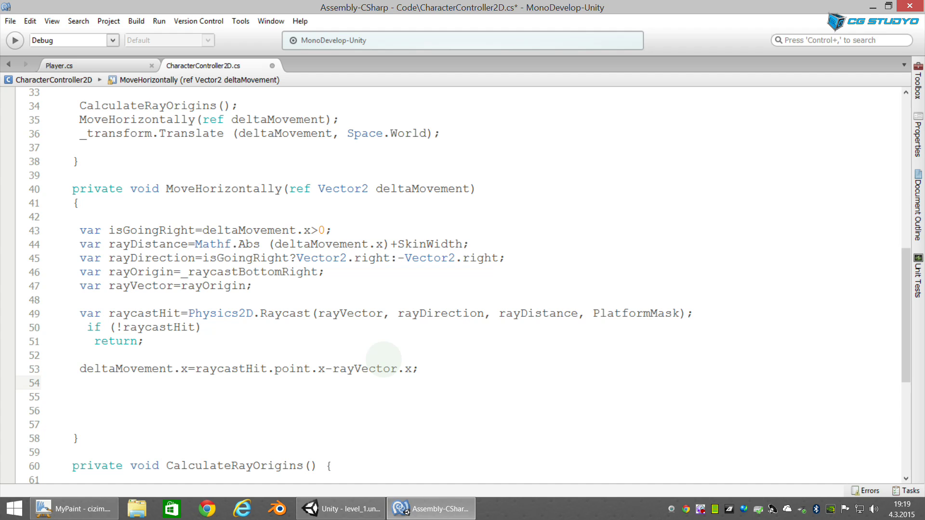
Step: Add 'deltaMovement.x -=SkinWidth;' on line 54, then bring back the MyPaint ray diagram
left_click(419, 369)
key("Return")
type("delta")
key("Return")
type(".x -")
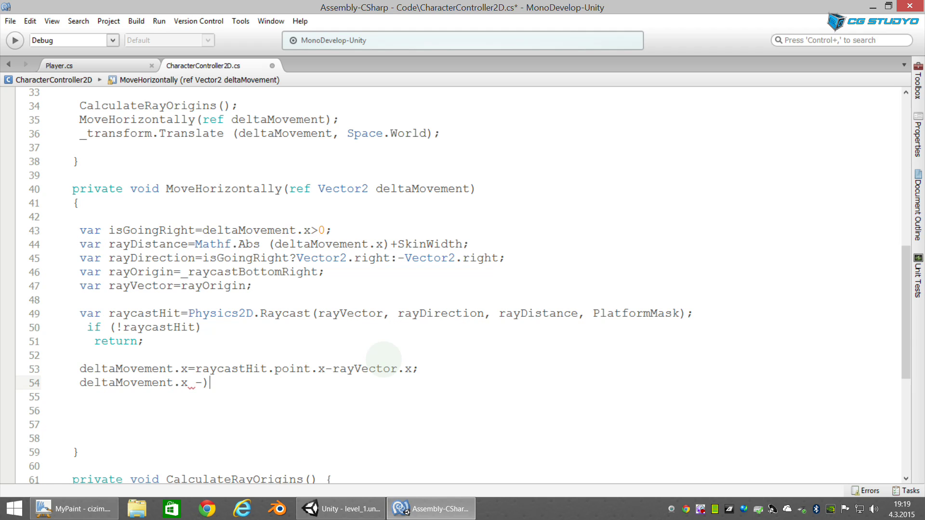
type("=")
type("Ski")
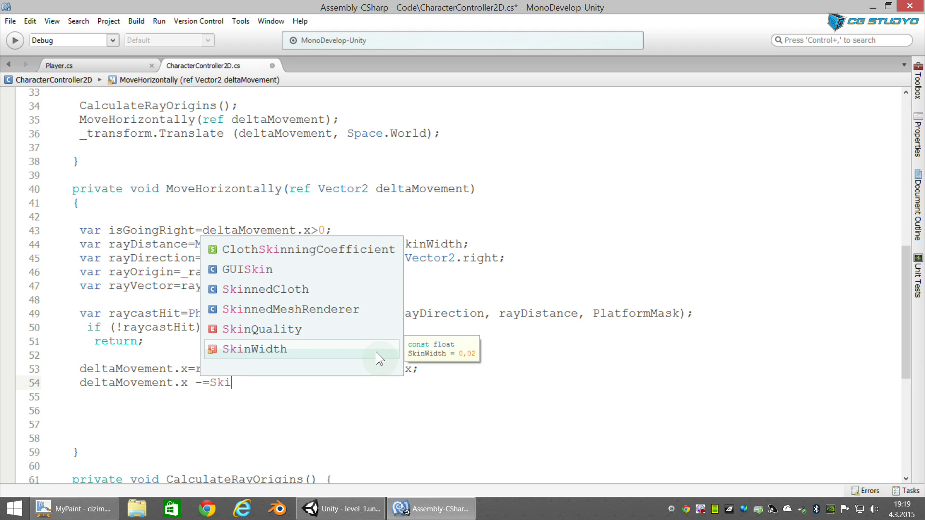
key("Return")
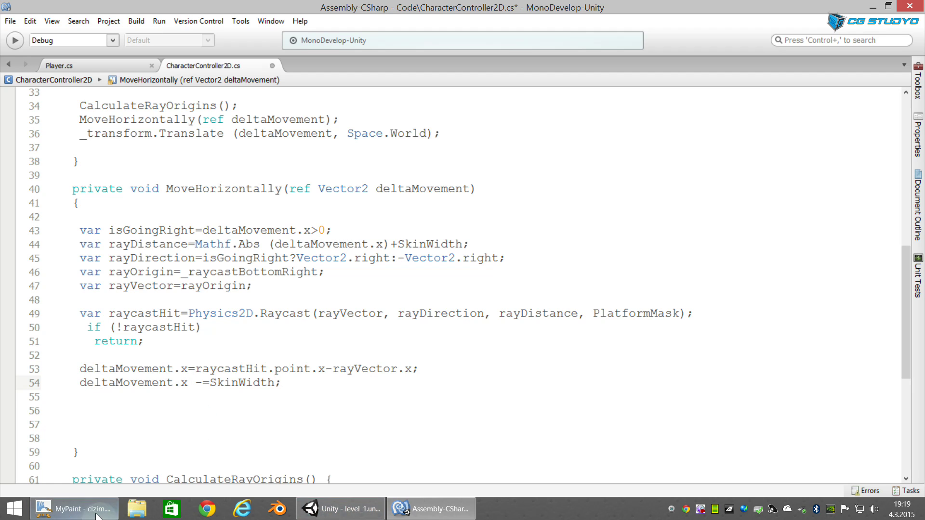
left_click(73, 508)
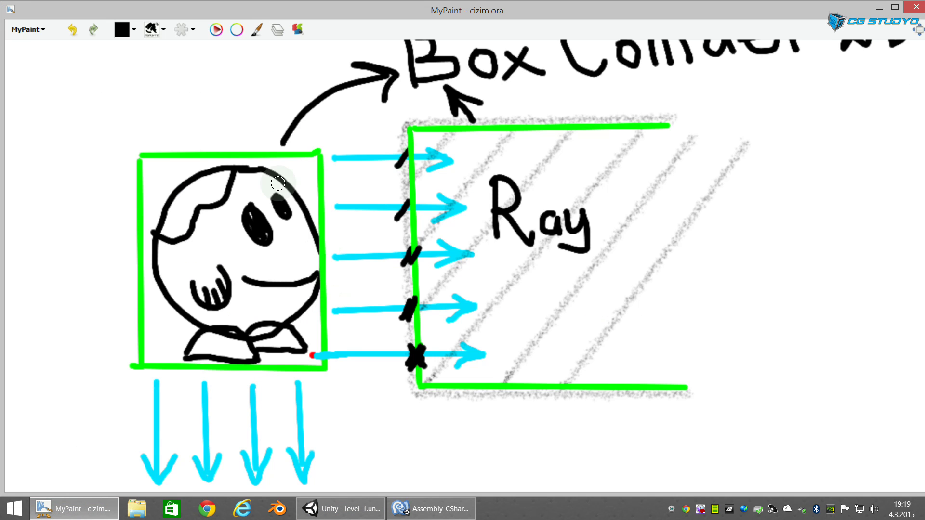
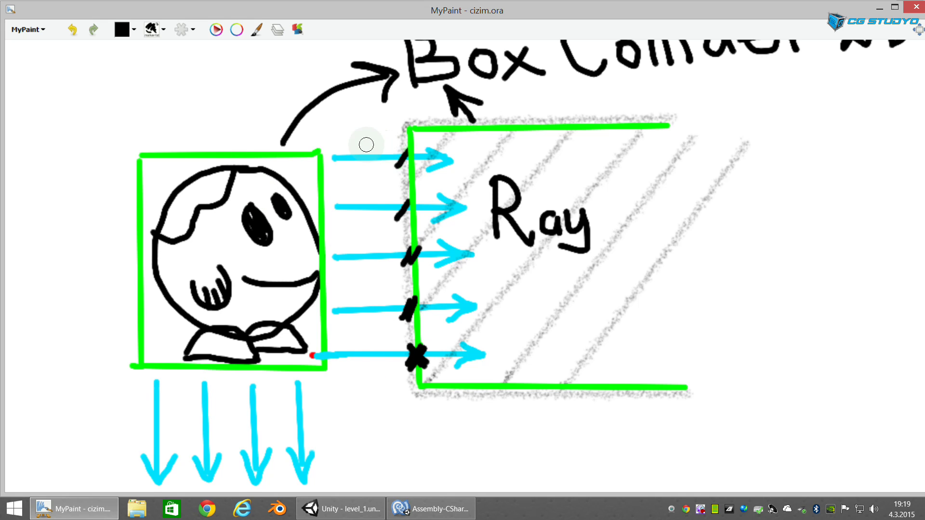
Step: Sketch and undo a box around the Ray area, then return to CharacterController2D.cs
left_click_drag(366, 144, 350, 151)
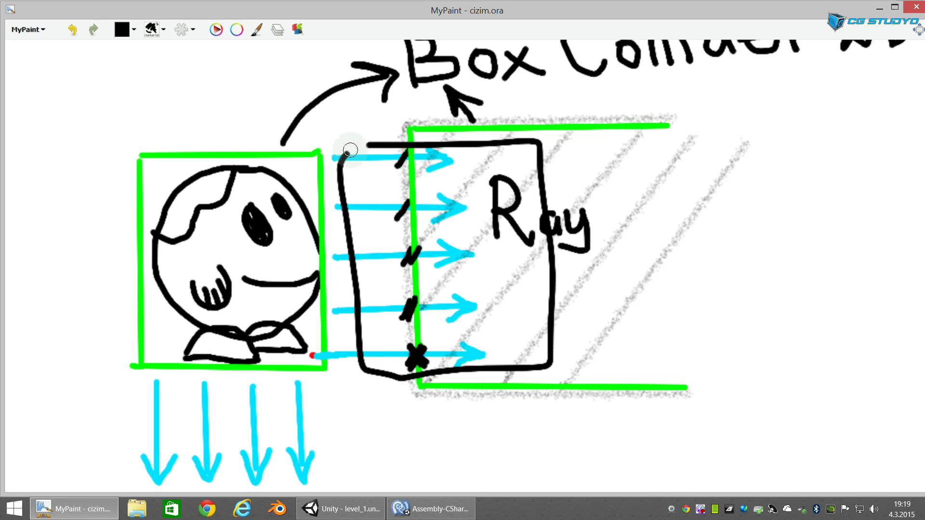
key("ctrl+z")
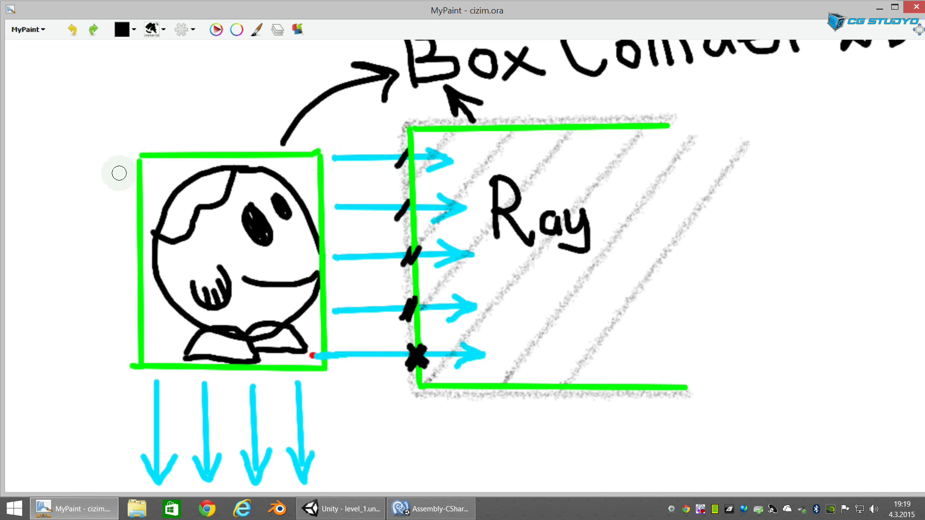
left_click(415, 509)
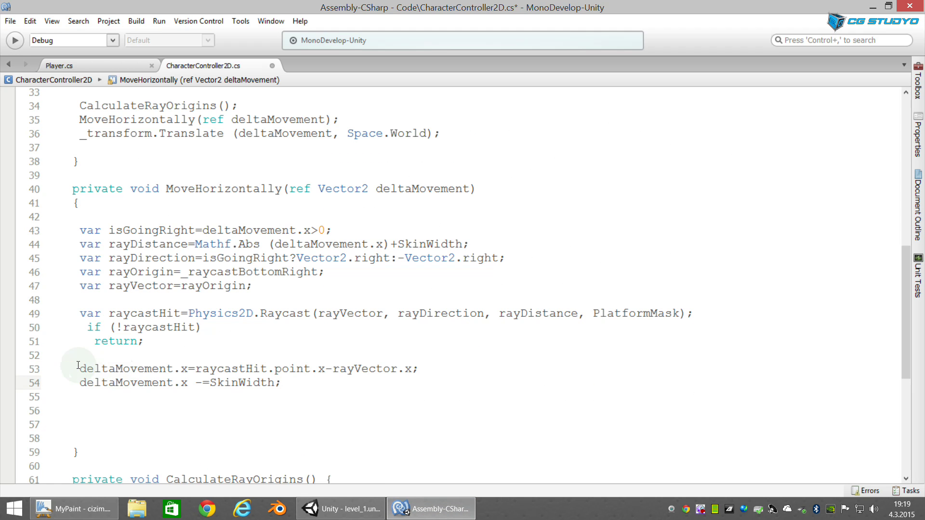
Step: Delete two extra blank lines in MoveHorizontally, add one before CalculateRayOrigins, and save
left_click_drag(79, 365, 280, 383)
left_click_drag(172, 188, 262, 188)
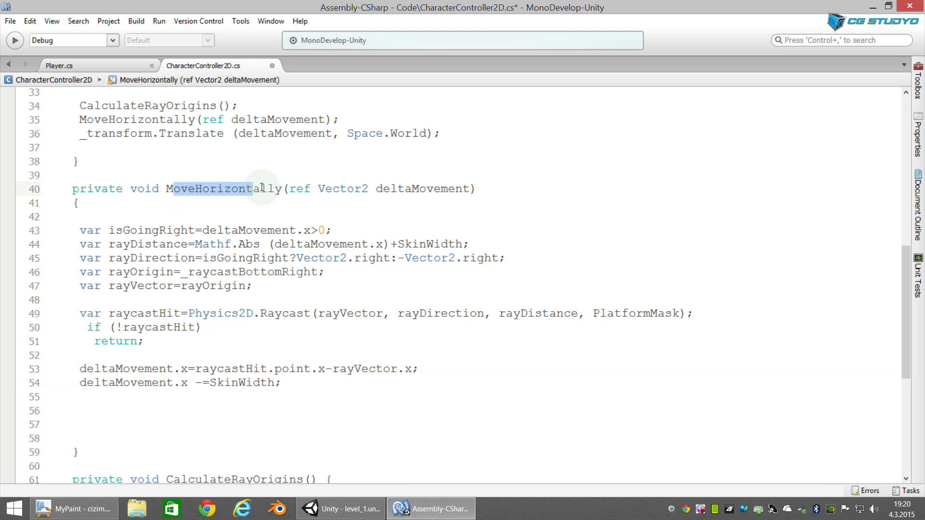
left_click(185, 408)
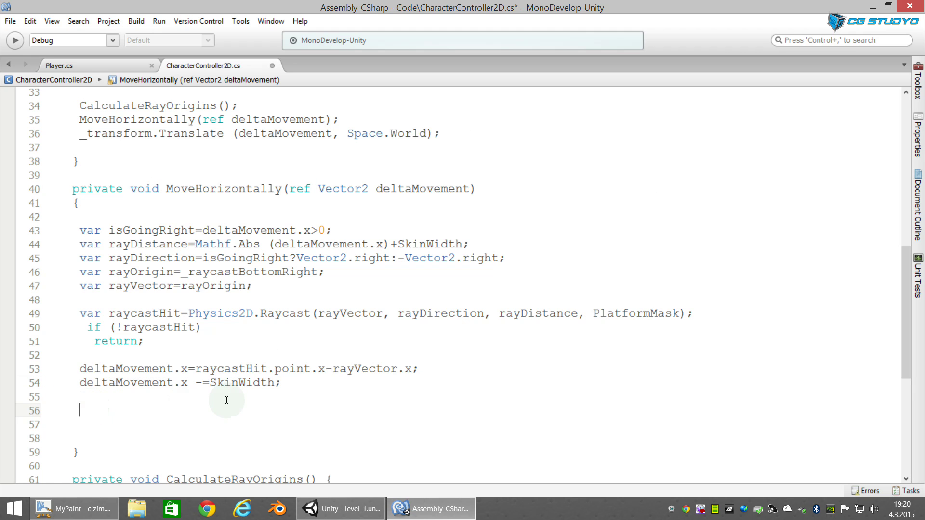
key("Up")
key("Delete")
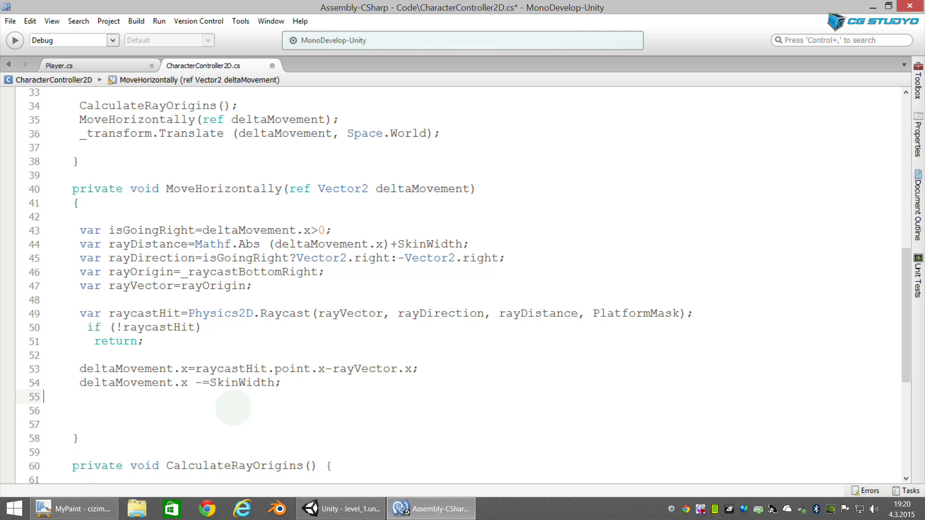
key("Delete")
key("Down")
key("Down")
key("Down")
key("Return")
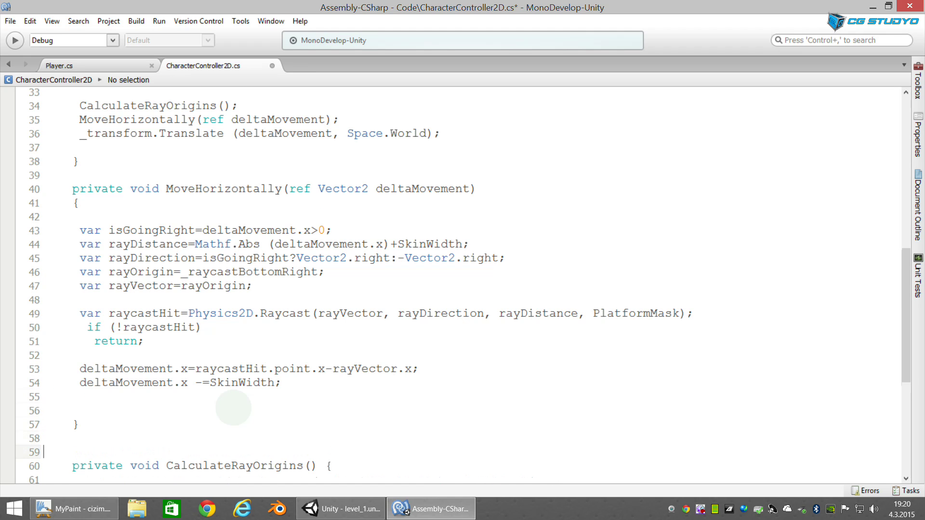
key("ctrl+s")
Step: Switch to Unity and check the Console for messages
left_click(322, 508)
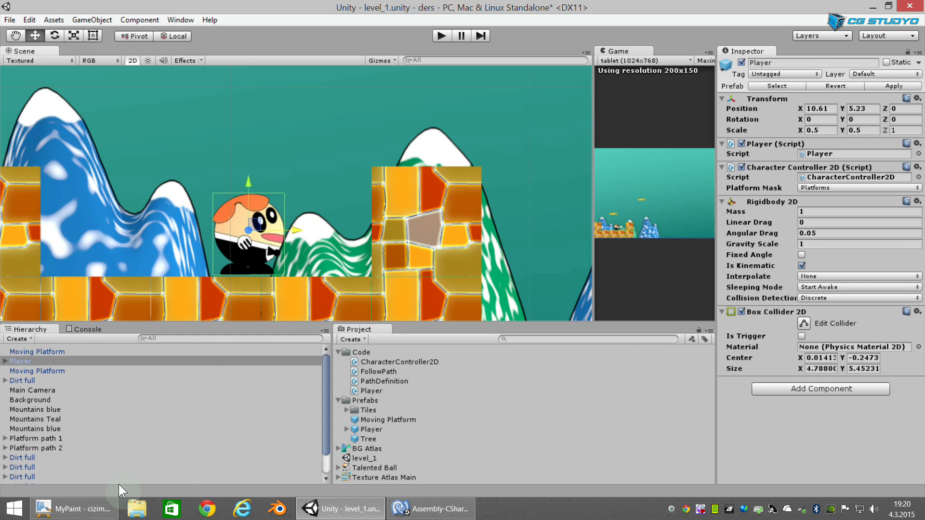
left_click(79, 332)
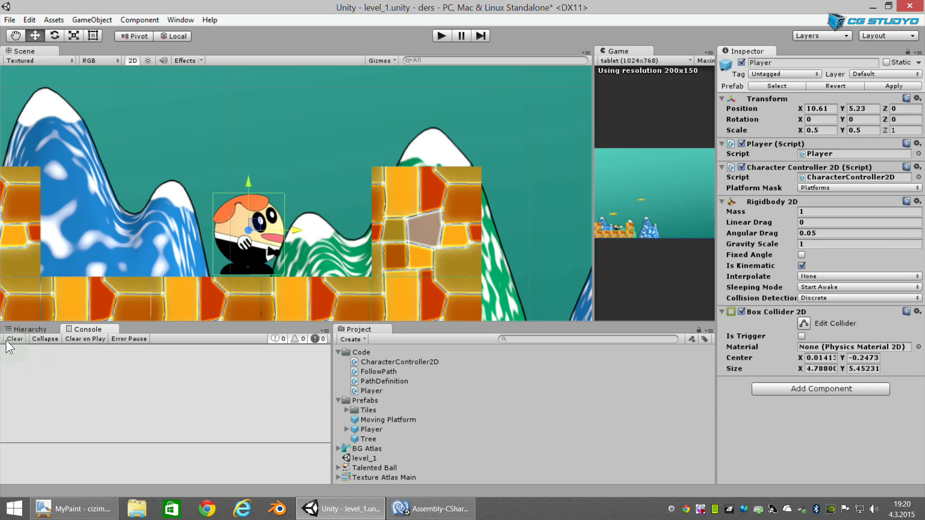
left_click(29, 332)
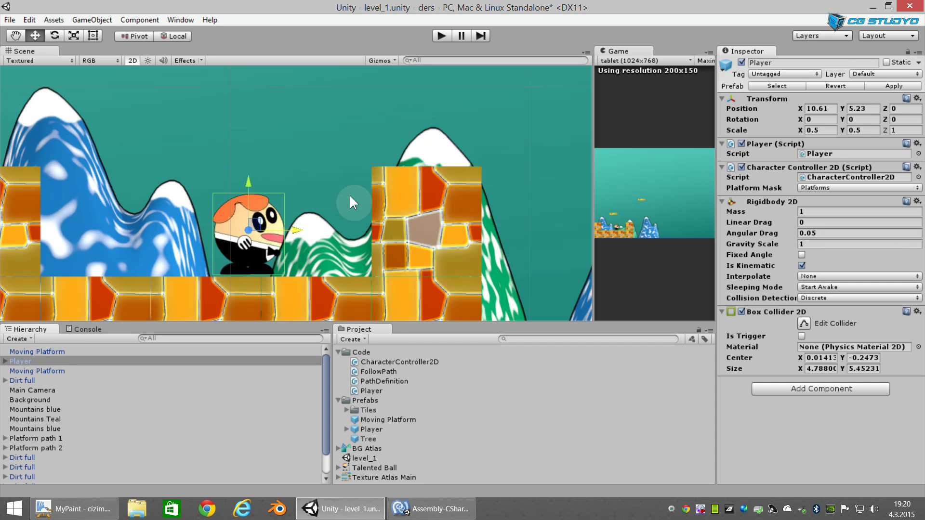
Step: Move the Player to X 7.96 and run a quick play-mode test
left_click_drag(295, 230, 217, 230)
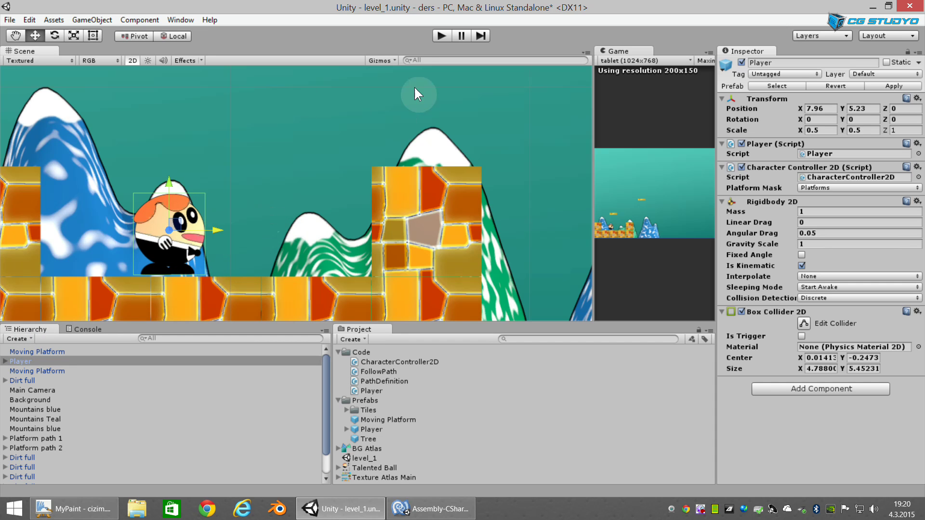
left_click(441, 36)
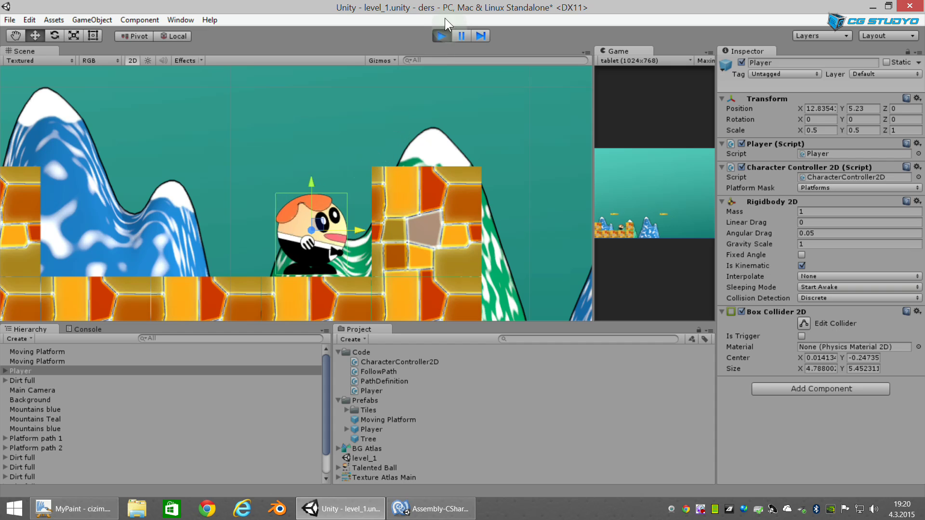
left_click(440, 36)
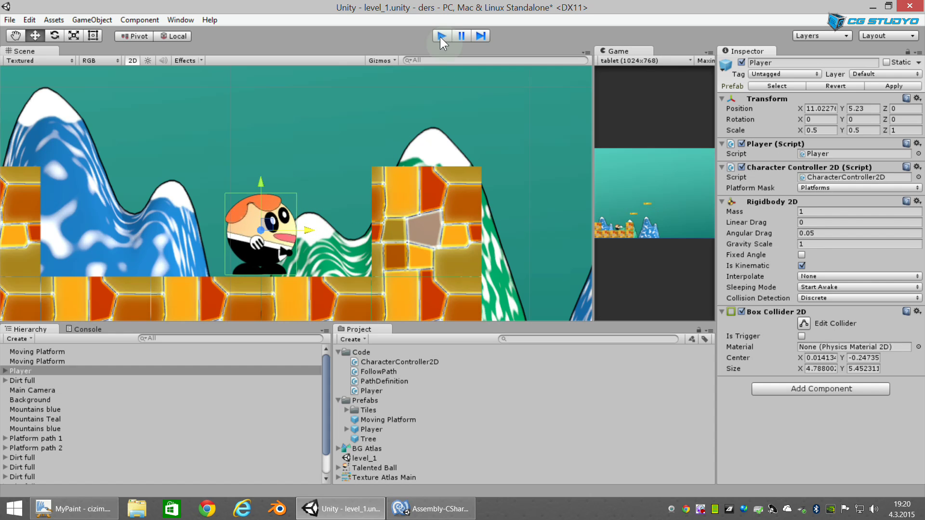
left_click(412, 268)
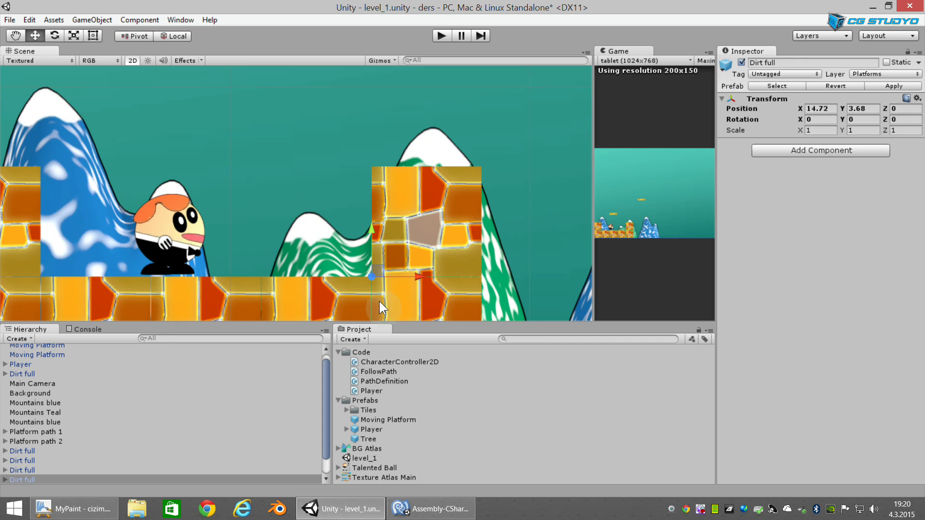
Step: Inspect the Dirt full tiles one by one, framing them in the Scene view
left_click(409, 296)
left_click(337, 302)
left_click(435, 191)
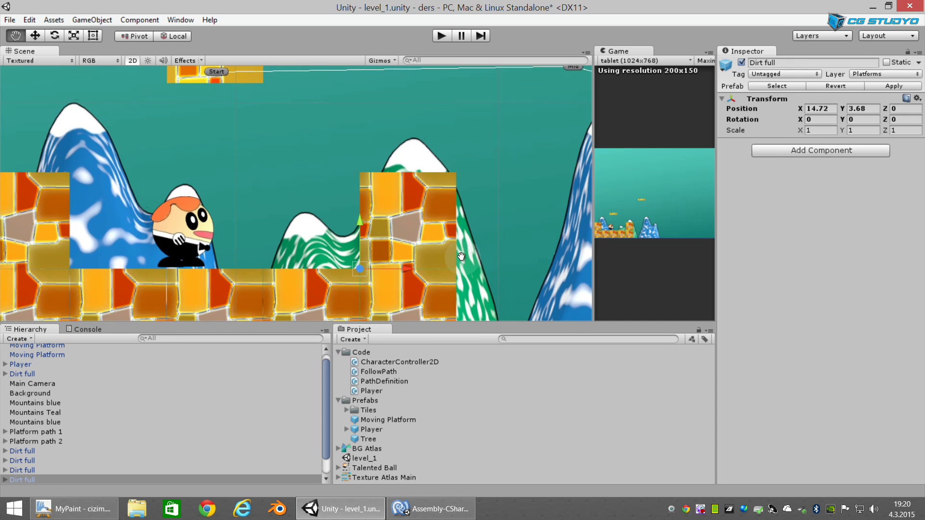
key("f")
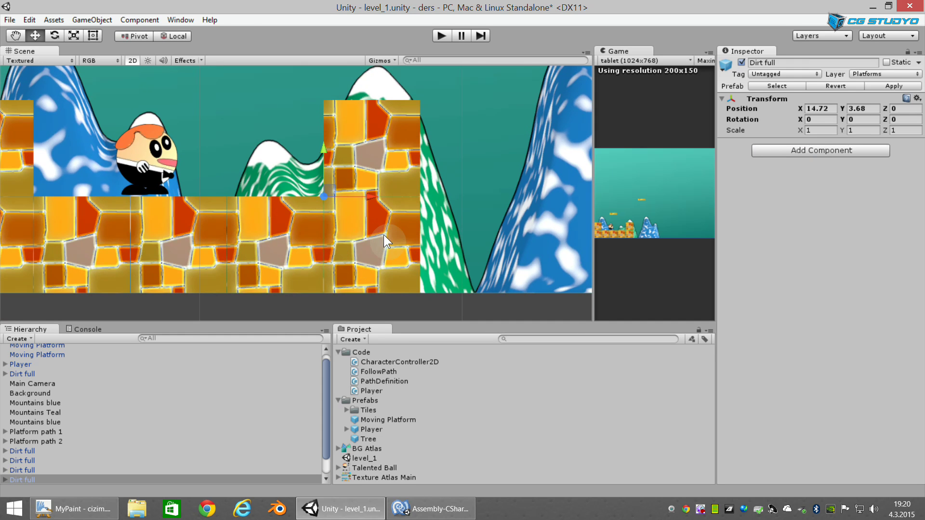
left_click(384, 235)
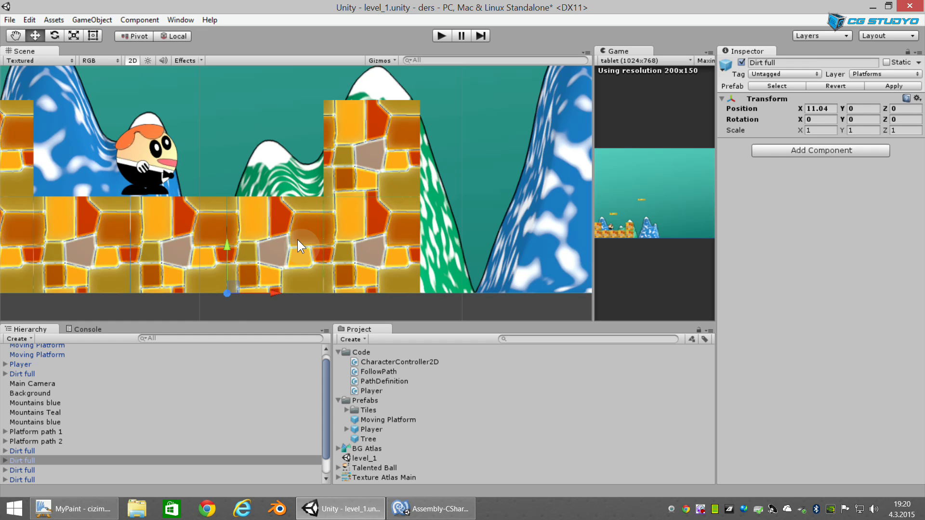
left_click(155, 254)
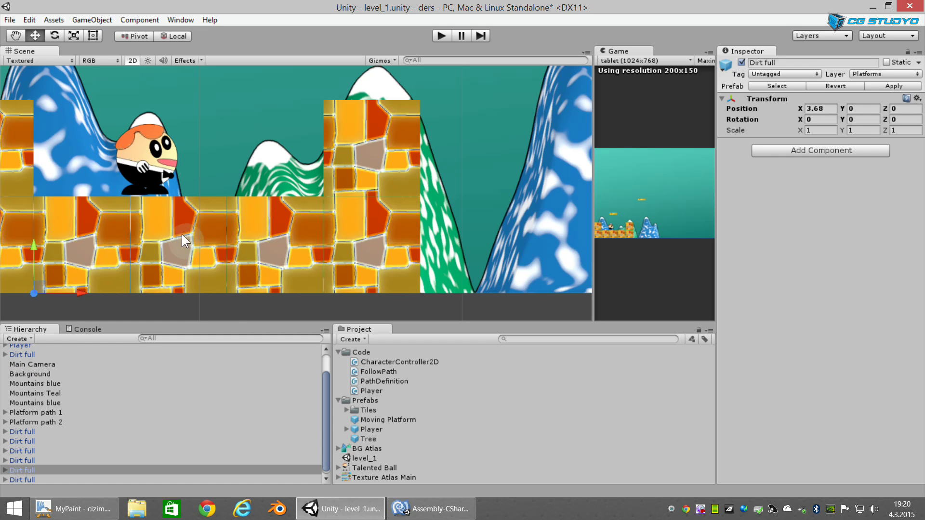
middle_click_drag(181, 234, 271, 268)
left_click(91, 218)
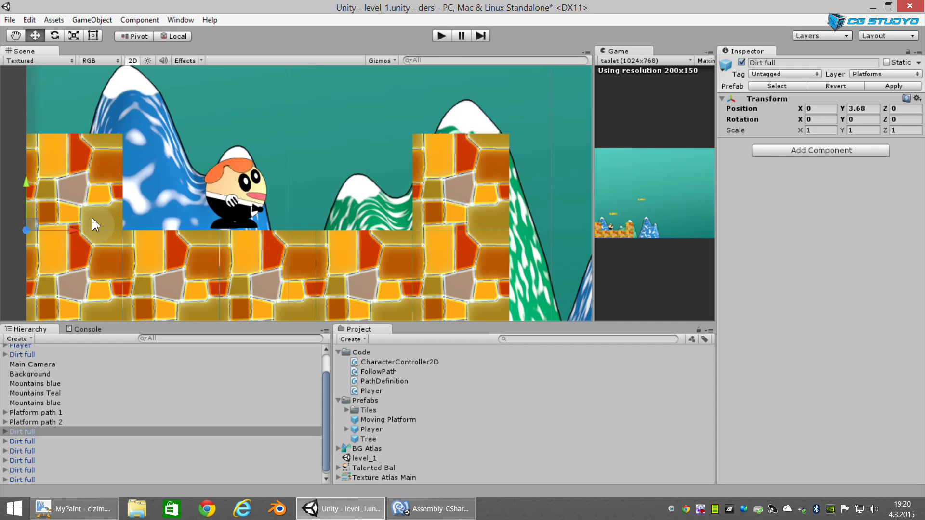
left_click(85, 253)
middle_click_drag(451, 191, 304, 195)
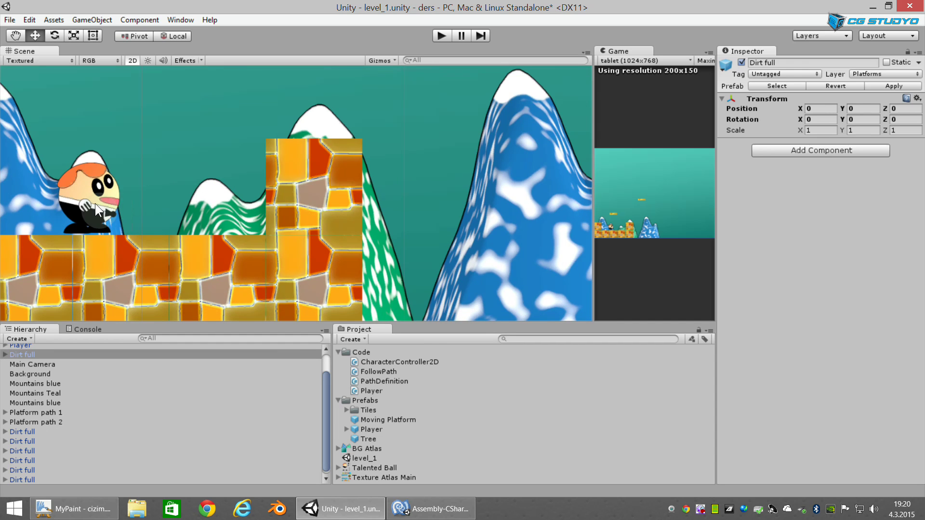
Step: Frame the Player and select the raised Dirt full block at X 14.72, Y 3.68
left_click(95, 203)
key("f")
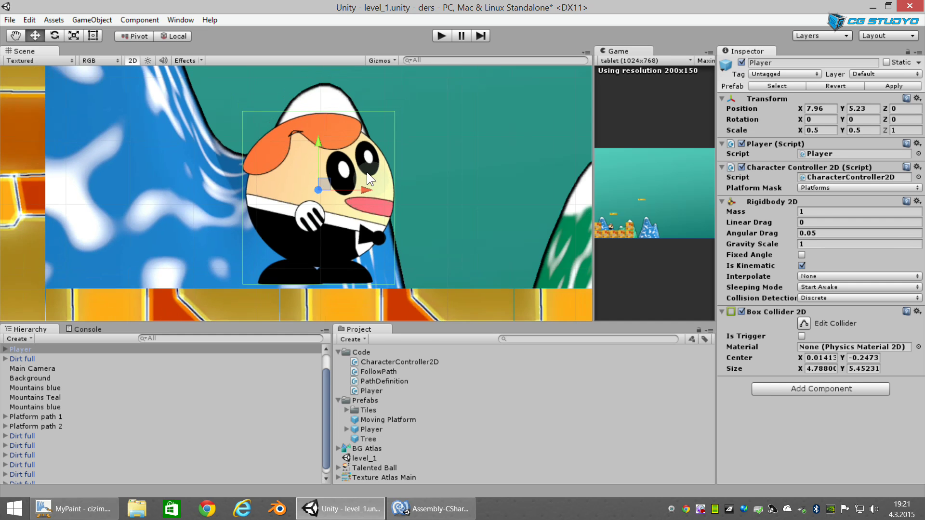
scroll(420, 187, "down", 5)
middle_click_drag(420, 187, 266, 194)
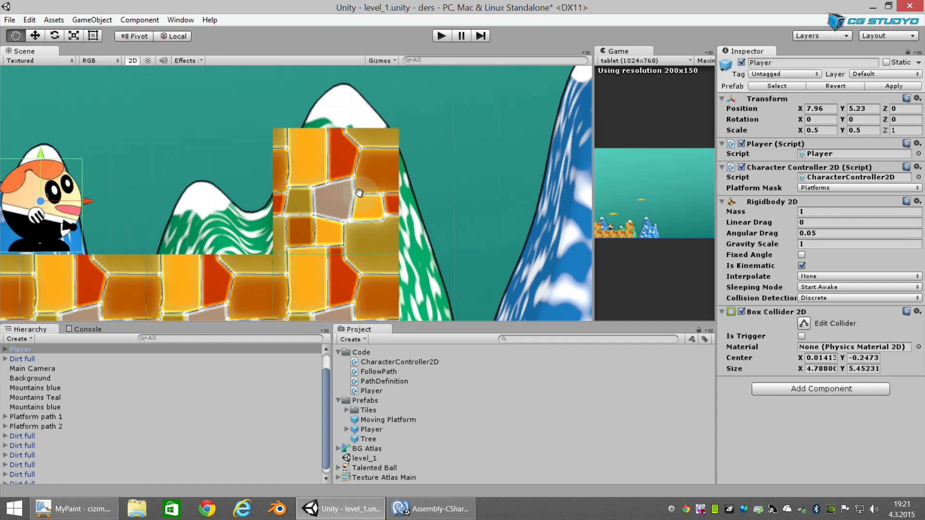
left_click(280, 234)
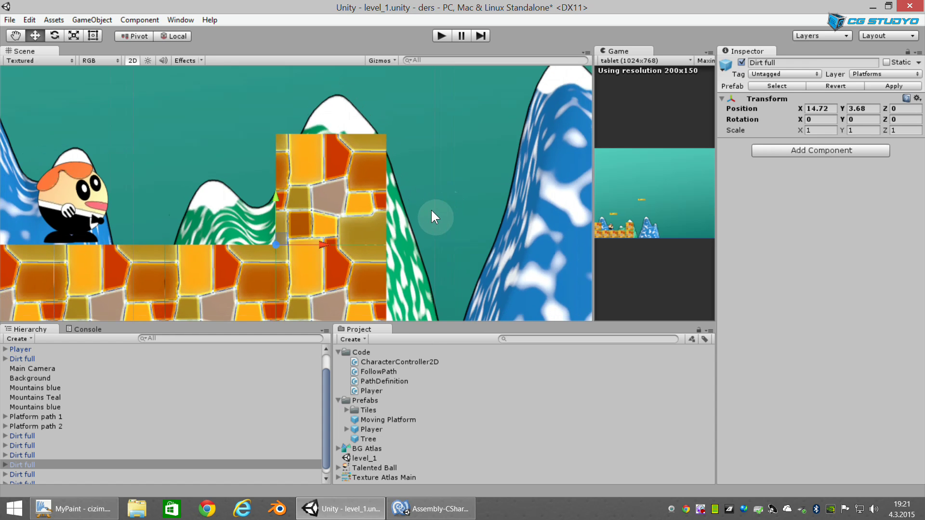
scroll(443, 212, "down", 2)
scroll(315, 156, "up", 1)
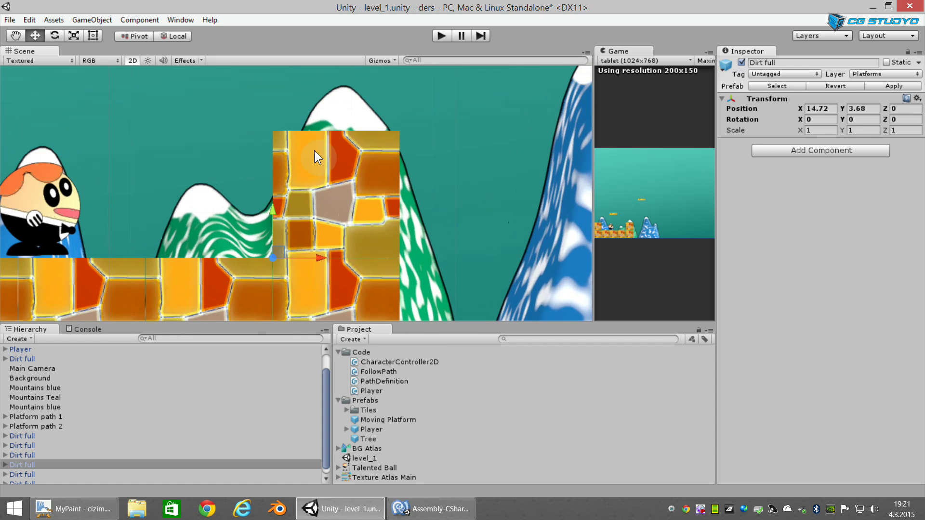
Step: Add a Physics 2D Box Collider 2D to the raised Dirt full block
left_click(798, 150)
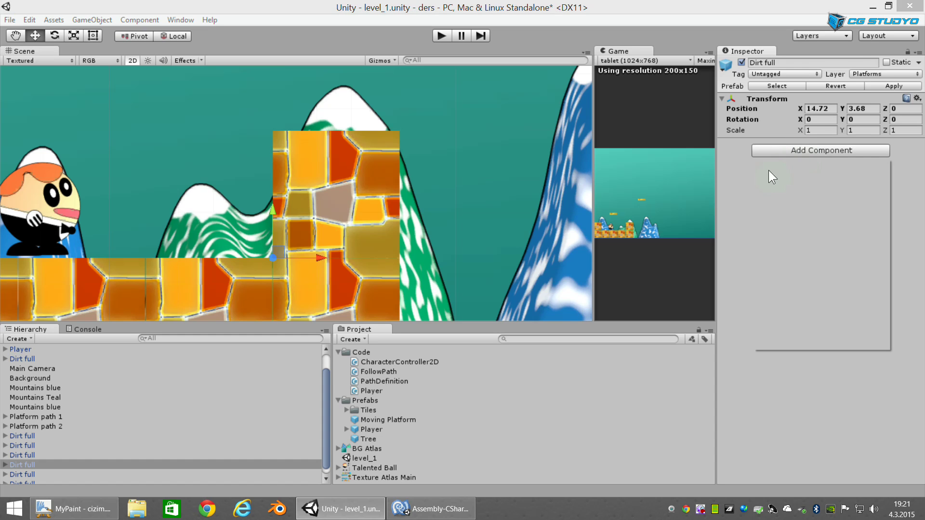
left_click(820, 153)
left_click(788, 234)
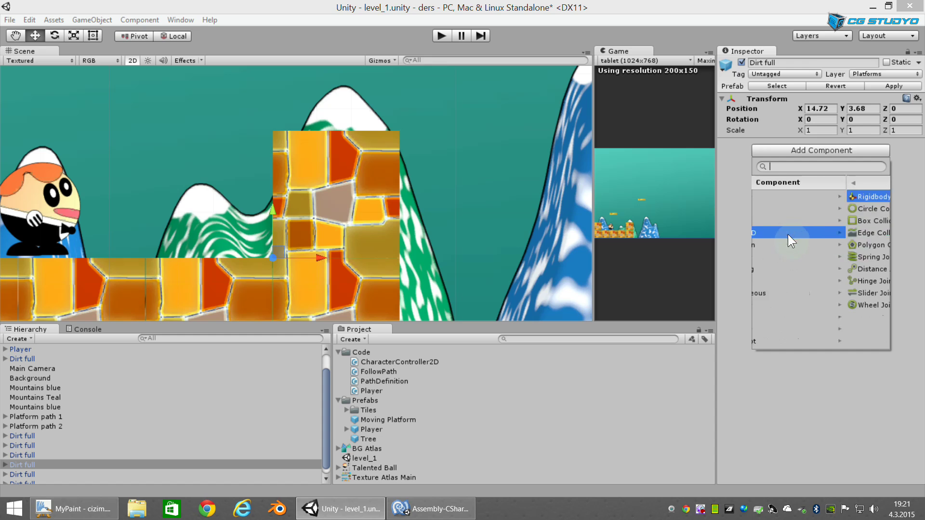
left_click(798, 225)
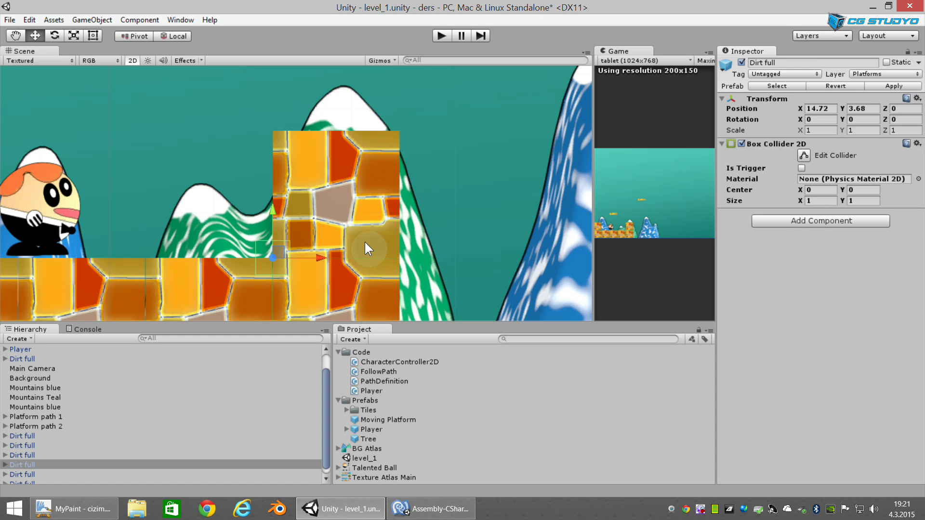
Step: Drag the collider's top, right and left edges to fit the block, about 3.91 × 4.22
left_click(804, 155)
scroll(298, 264, "up", 2)
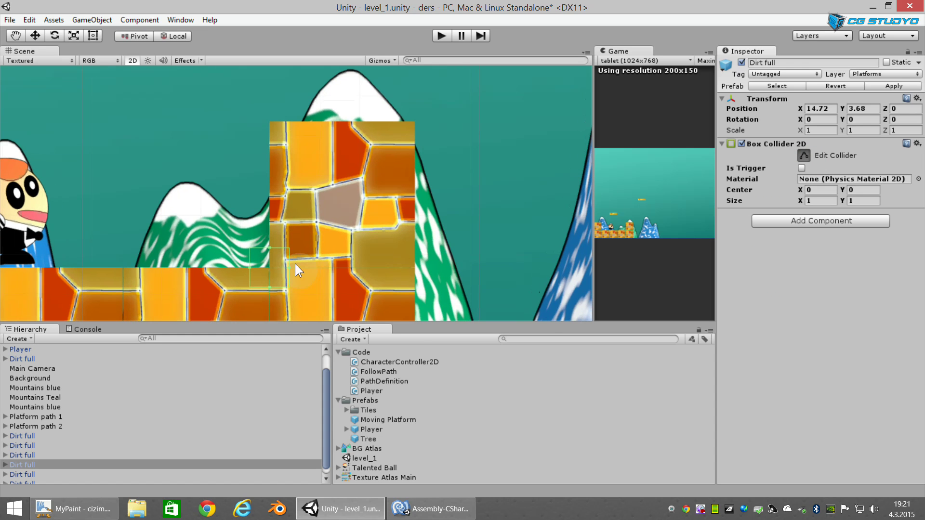
left_click_drag(269, 247, 272, 120)
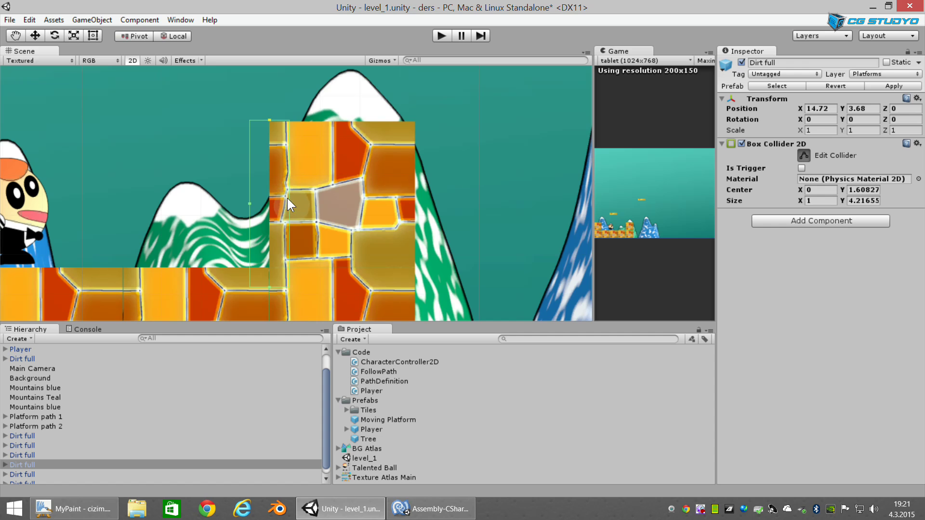
left_click_drag(290, 203, 420, 211)
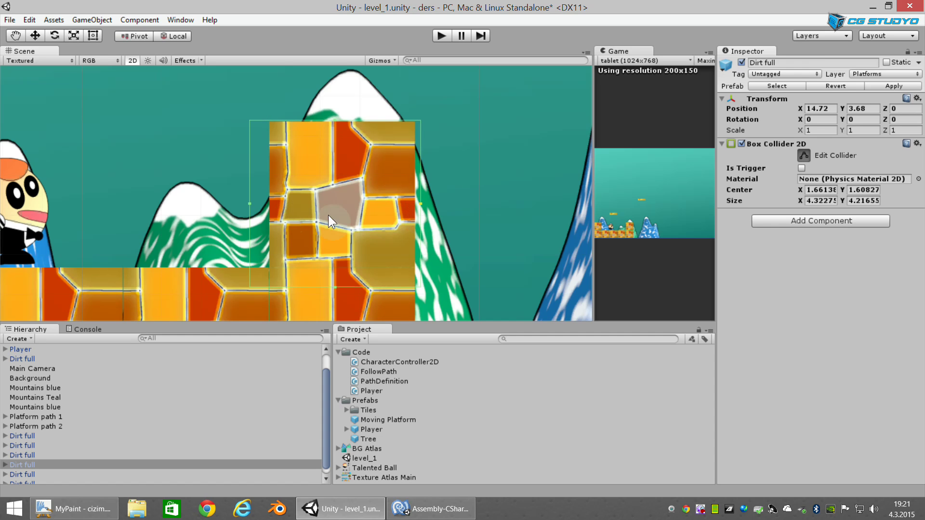
left_click_drag(247, 203, 265, 216)
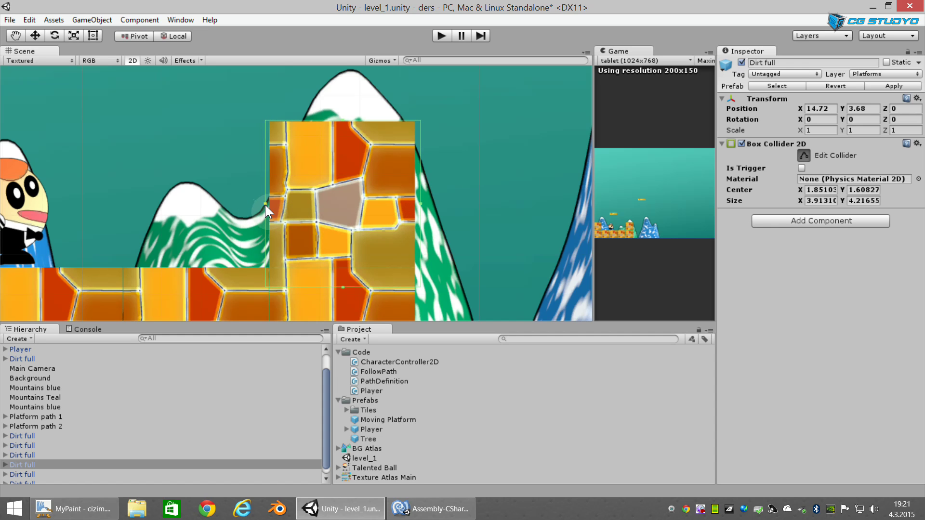
left_click(77, 508)
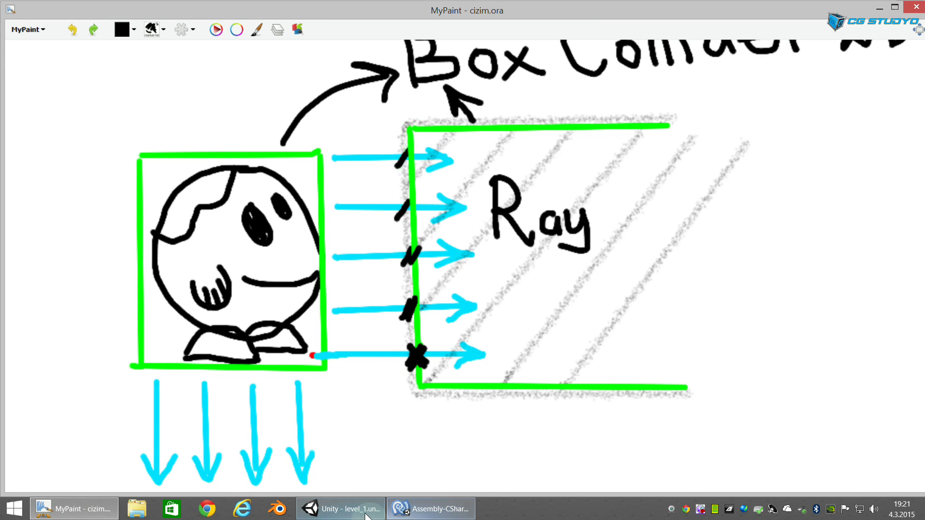
left_click(341, 509)
Step: Raise the collider's bottom edge onto the block's lower tile border
left_click_drag(345, 287, 345, 268)
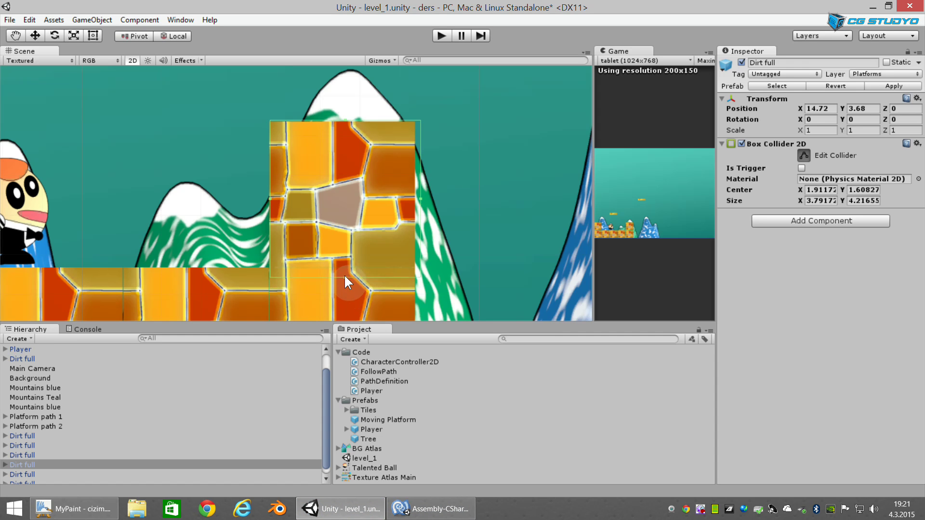
scroll(345, 279, "up", 4)
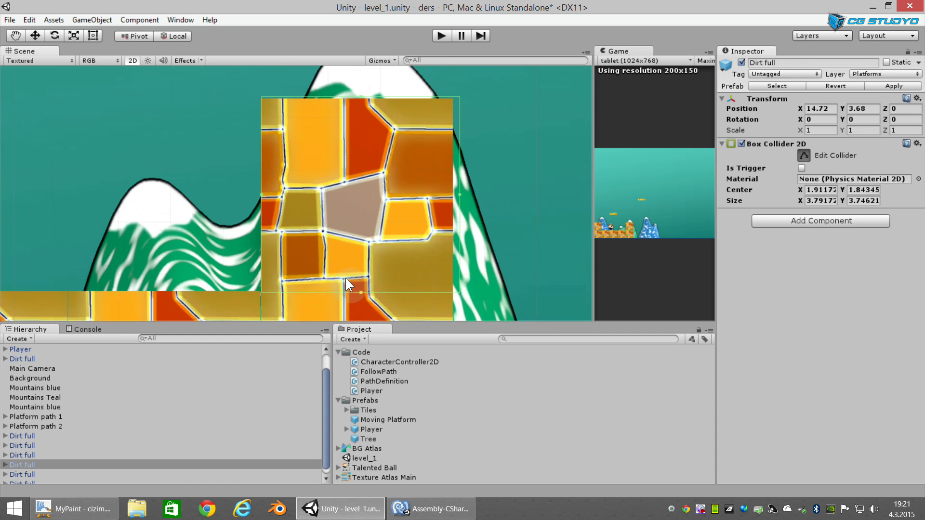
scroll(381, 245, "up", 5)
scroll(383, 220, "up", 2)
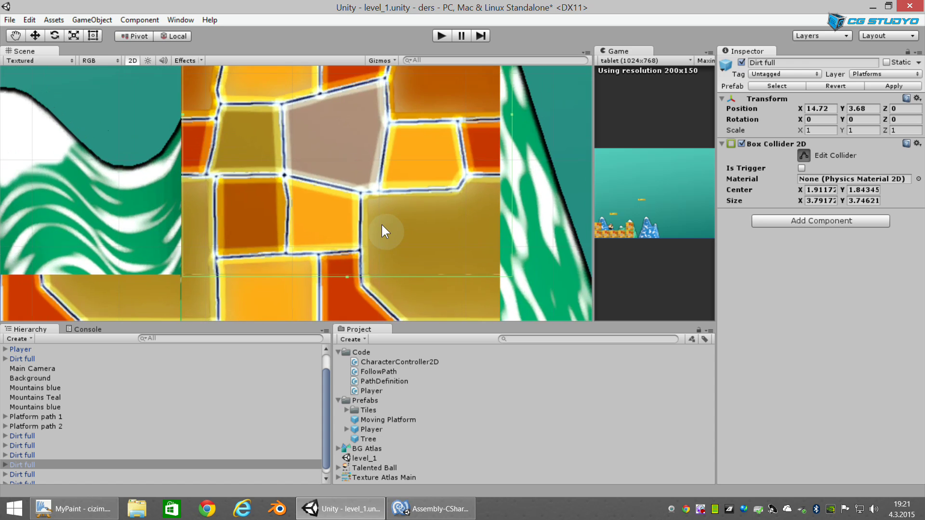
scroll(381, 225, "up", 2)
scroll(389, 237, "up", 2)
scroll(394, 245, "up", 2)
scroll(393, 241, "up", 2)
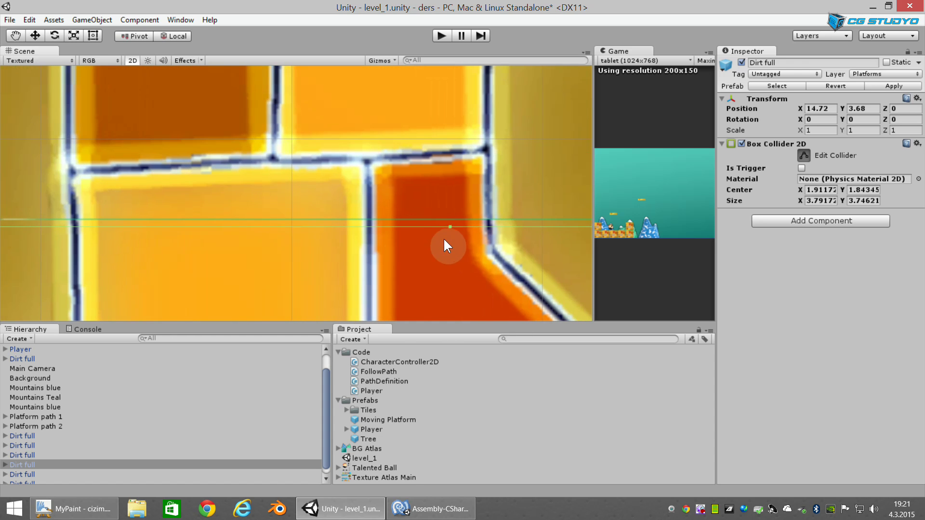
left_click_drag(449, 224, 450, 215)
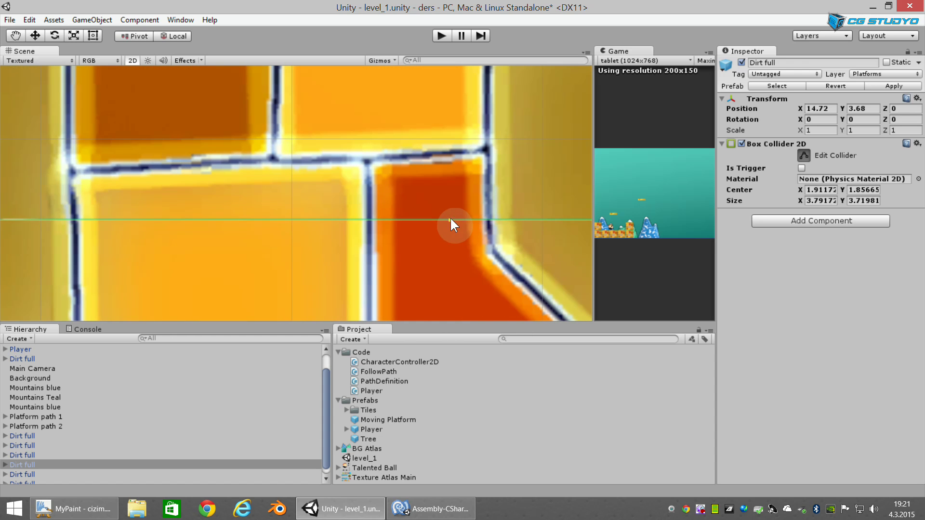
Step: Nudge the collider's left edge onto the tile border
scroll(303, 191, "down", 5)
mouse_move(294, 199)
middle_mouse_down()
mouse_move(322, 205)
mouse_move(325, 198)
middle_mouse_up()
scroll(326, 195, "up", 3)
scroll(339, 175, "up", 3)
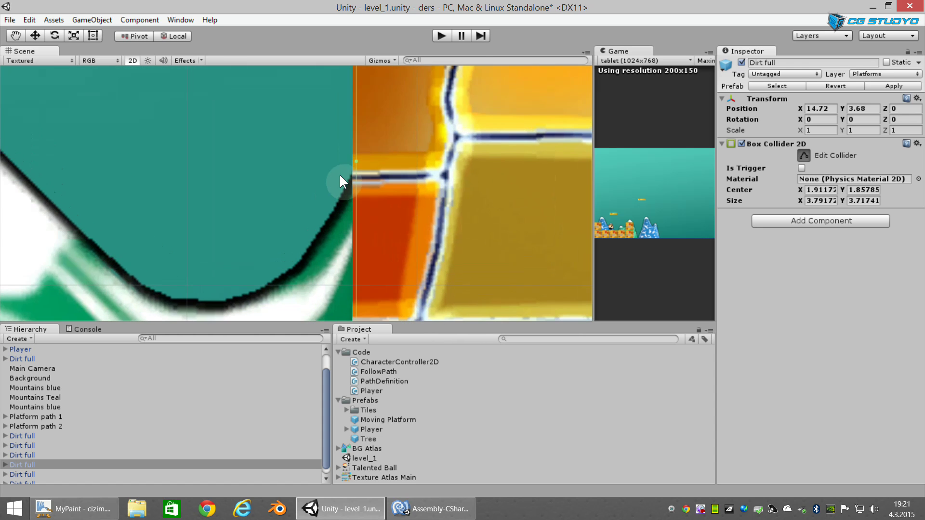
left_click_drag(355, 163, 352, 161)
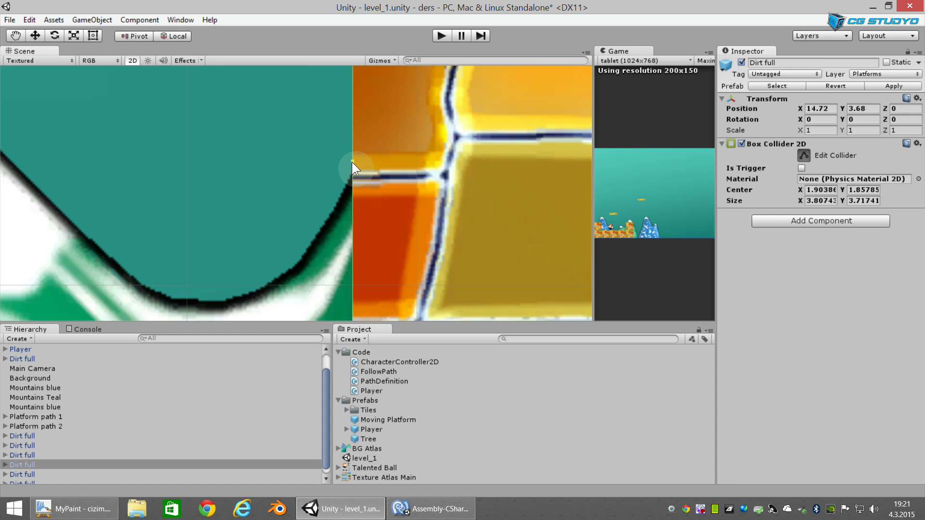
Step: Pull the collider's right edge in onto the block's tiles
scroll(357, 171, "down", 2)
middle_click_drag(438, 193, 337, 217)
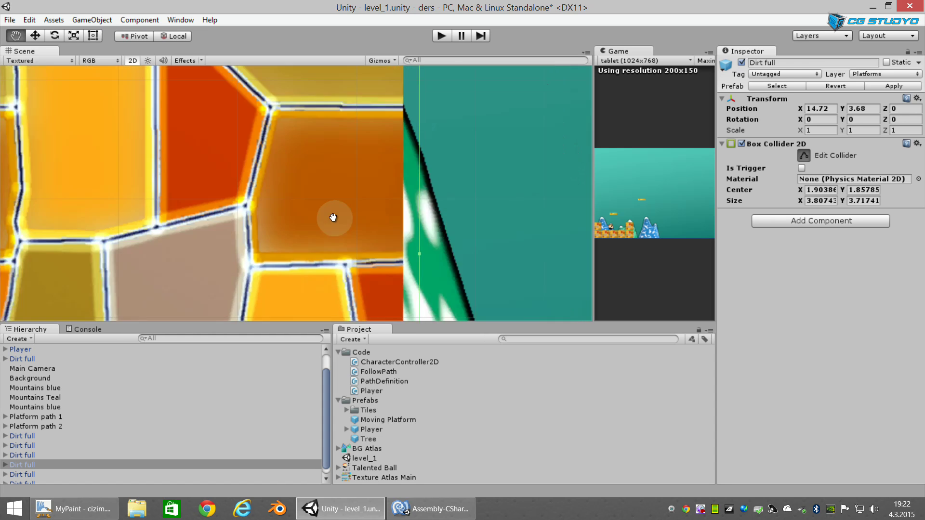
scroll(391, 288, "up", 2)
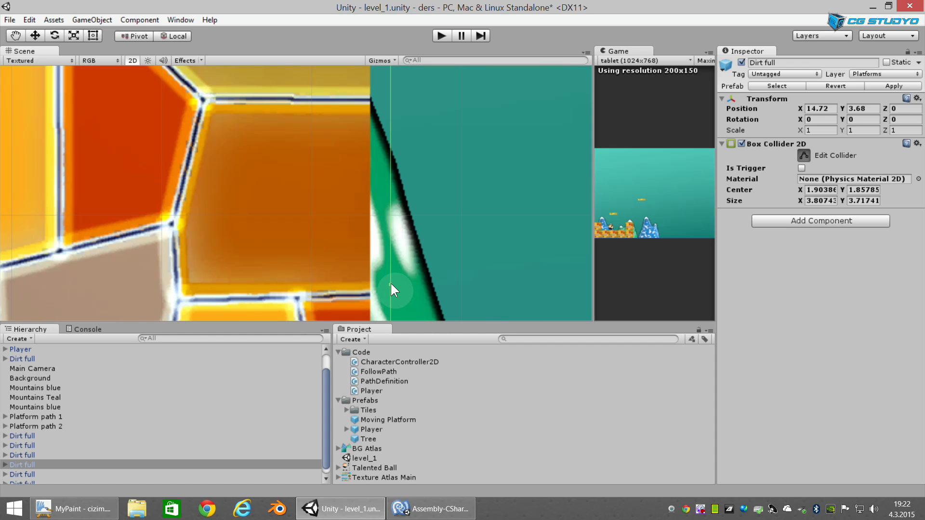
left_click_drag(391, 285, 373, 286)
scroll(337, 241, "down", 2)
scroll(358, 259, "up", 3)
scroll(430, 276, "down", 2)
scroll(419, 265, "up", 2)
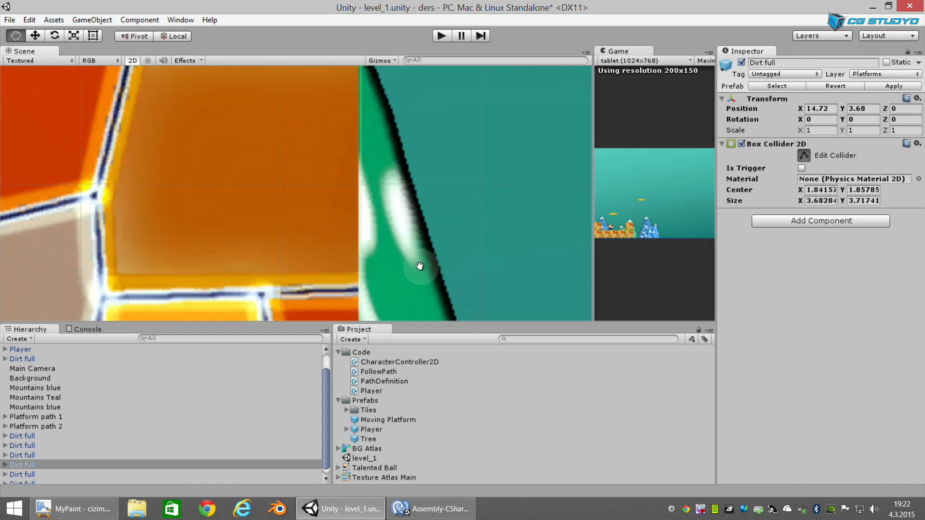
scroll(382, 270, "up", 2)
scroll(382, 258, "down", 1)
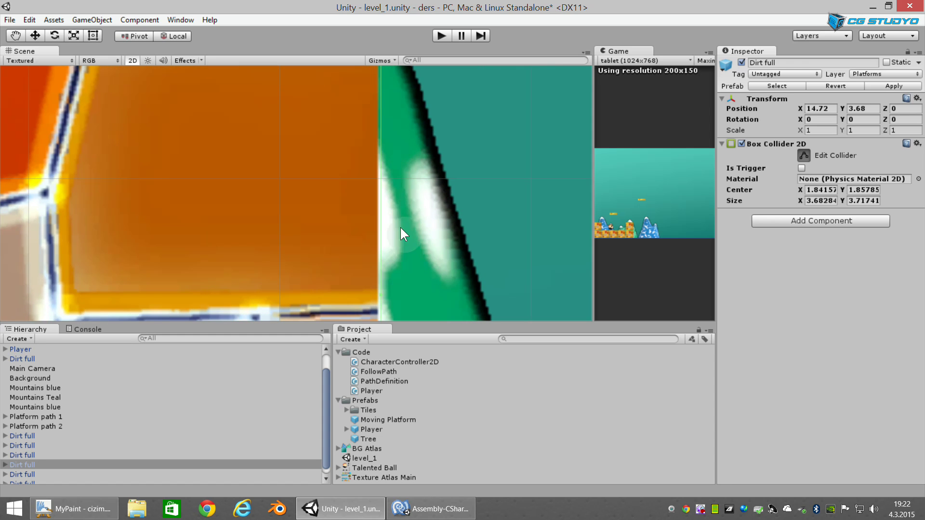
scroll(398, 231, "down", 2)
scroll(395, 250, "down", 2)
scroll(381, 265, "down", 2)
scroll(401, 242, "up", 1)
scroll(424, 232, "up", 2)
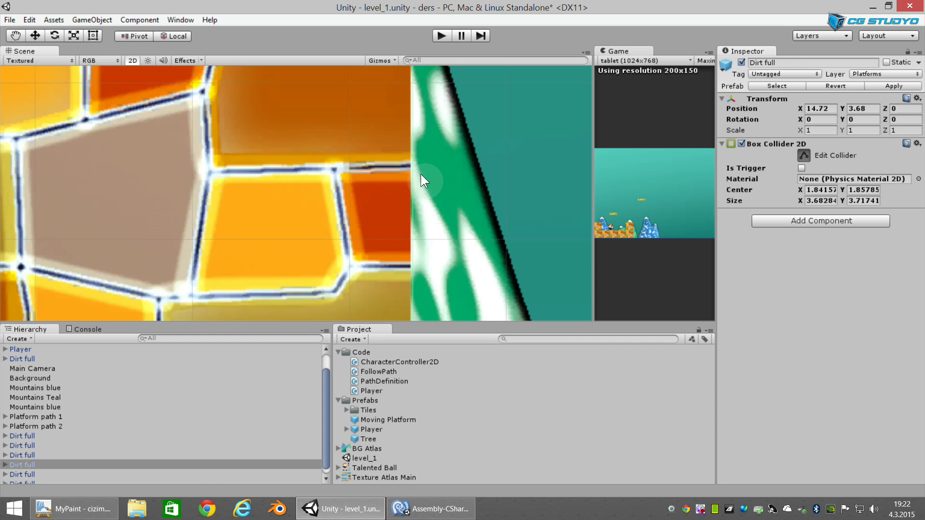
left_click_drag(413, 157, 411, 154)
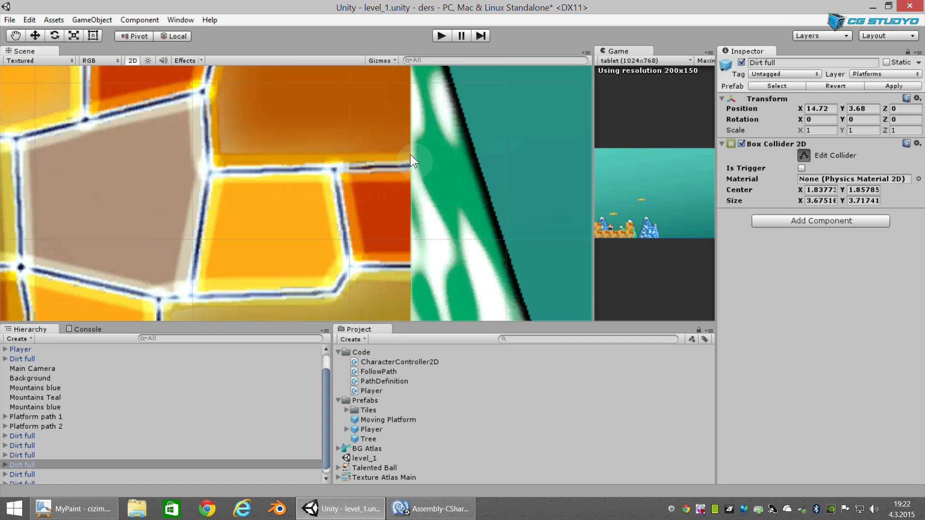
Step: Lower the collider's top edge onto the tiles, leaving it 3.67 × 3.69
scroll(331, 177, "down", 3)
scroll(264, 189, "down", 2)
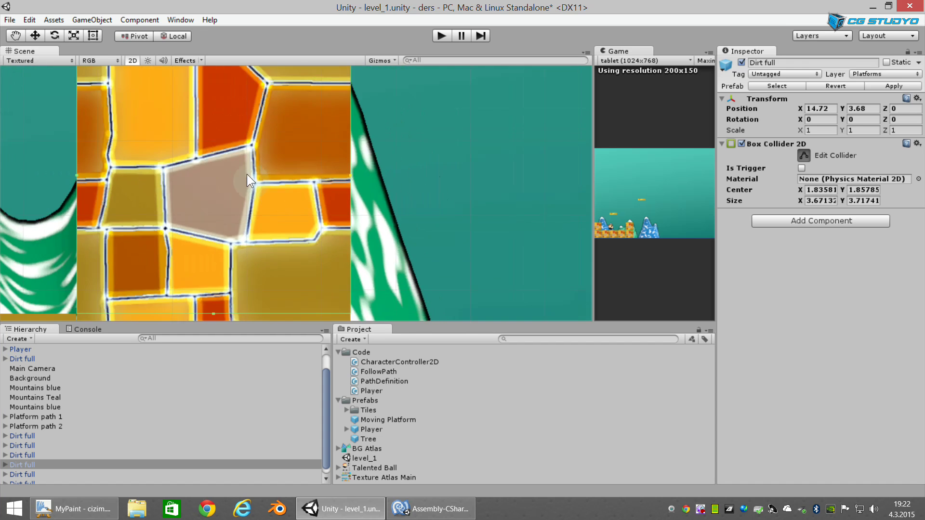
middle_click_drag(264, 189, 244, 187)
scroll(255, 191, "up", 2)
scroll(255, 191, "up", 2)
scroll(337, 202, "up", 2)
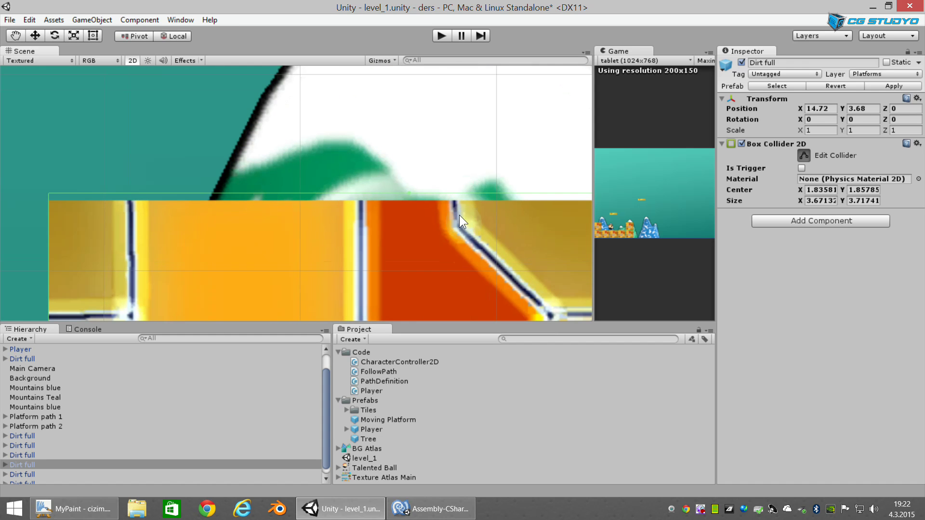
left_click_drag(408, 192, 409, 198)
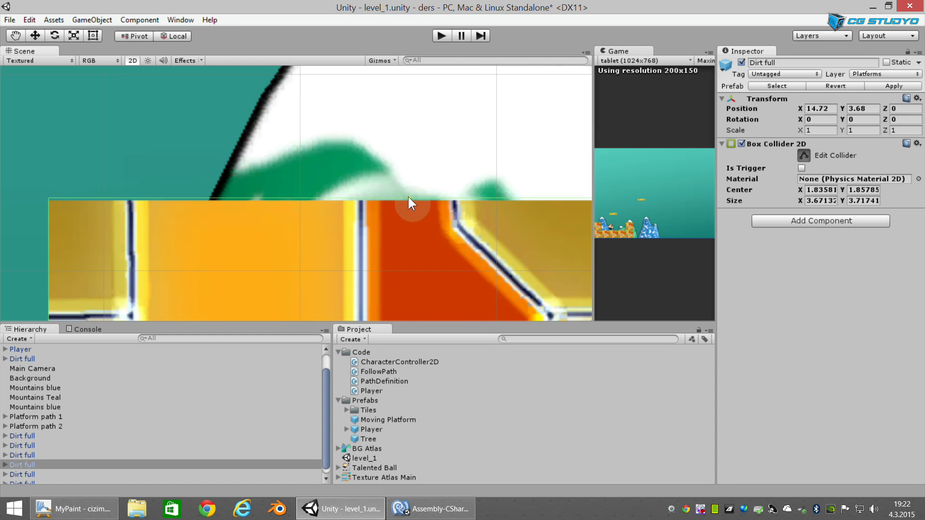
scroll(409, 198, "down", 2)
scroll(404, 214, "down", 2)
scroll(397, 237, "down", 2)
scroll(392, 253, "down", 2)
scroll(389, 256, "down", 2)
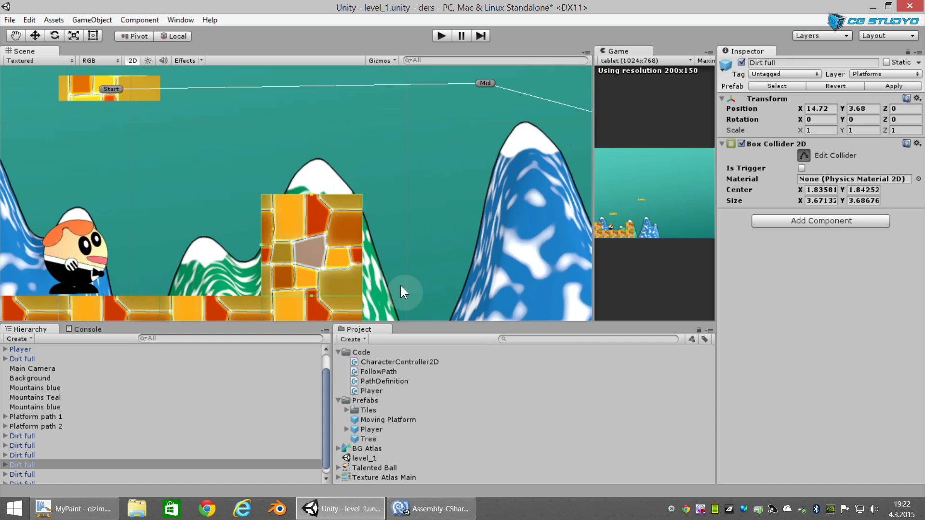
scroll(400, 284, "down", 1)
scroll(426, 268, "down", 1)
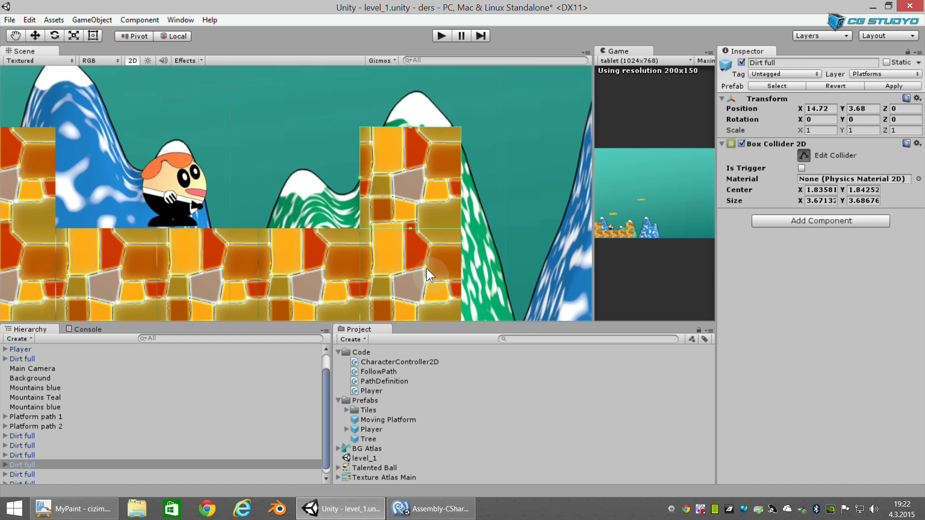
Step: Exit collider editing and play-test, walking the Player right into the tall dirt block
left_click(804, 156)
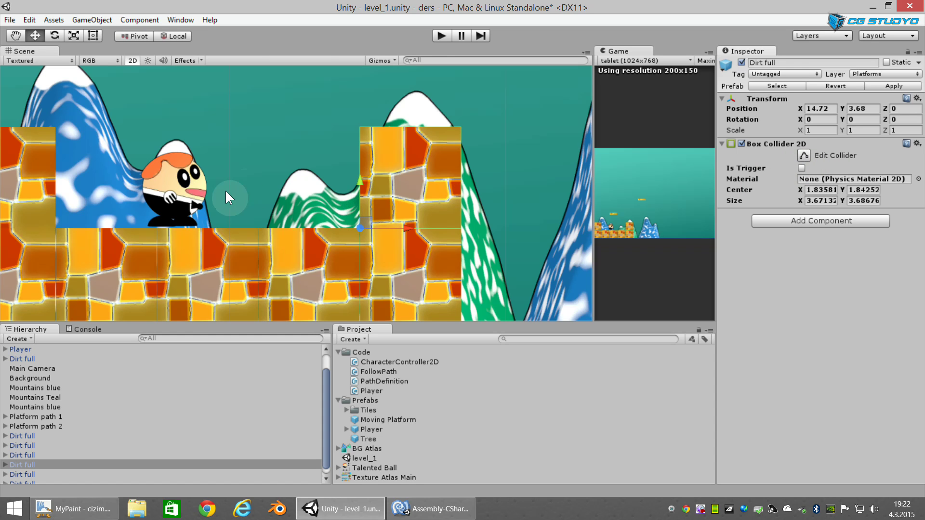
left_click(441, 37)
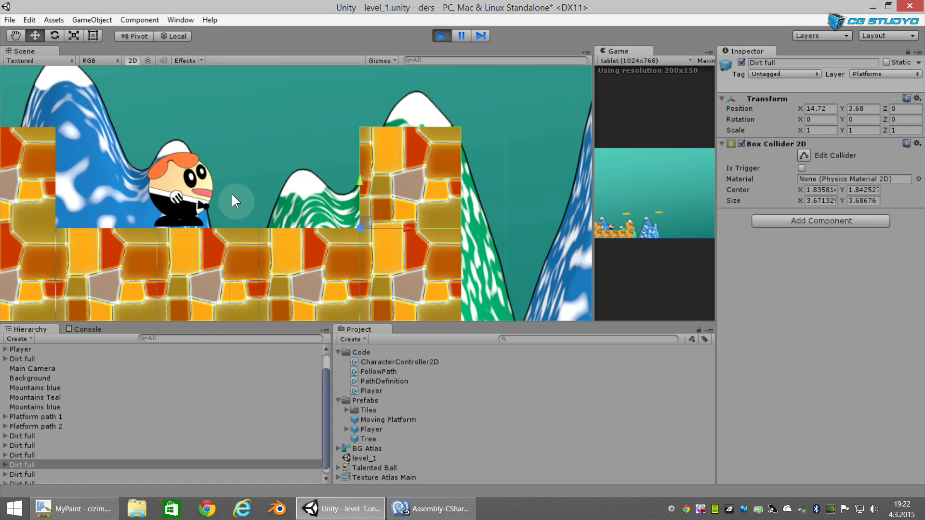
key("Right")
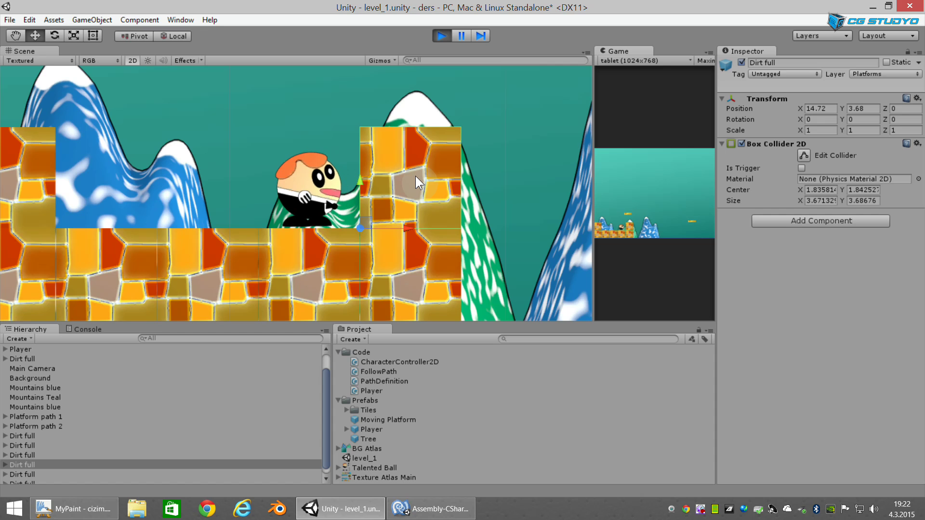
left_click(439, 36)
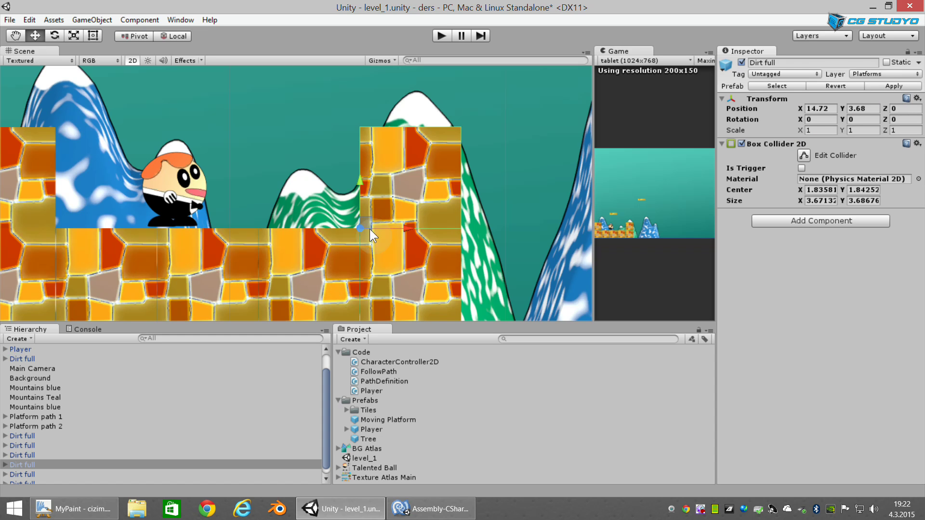
Step: Apply the tall block's collider changes to the Dirt full prefab
left_click(407, 267)
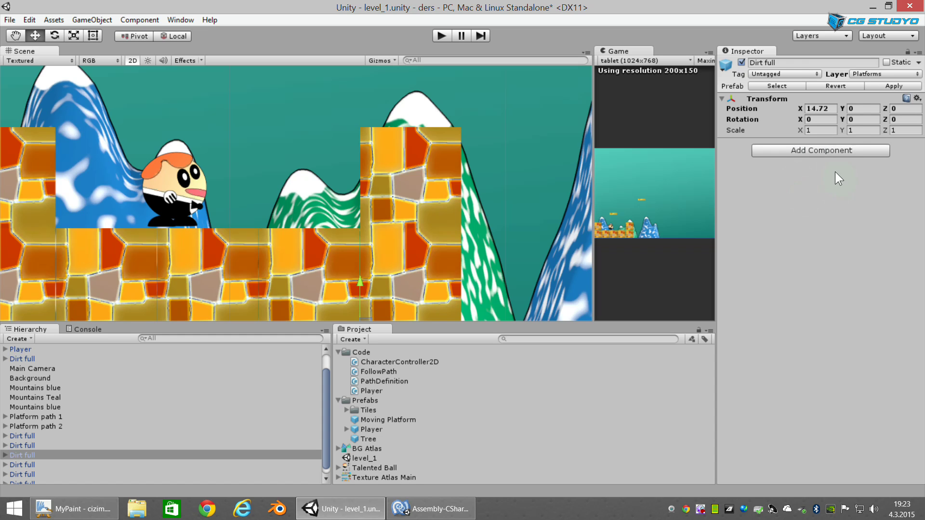
left_click(411, 176)
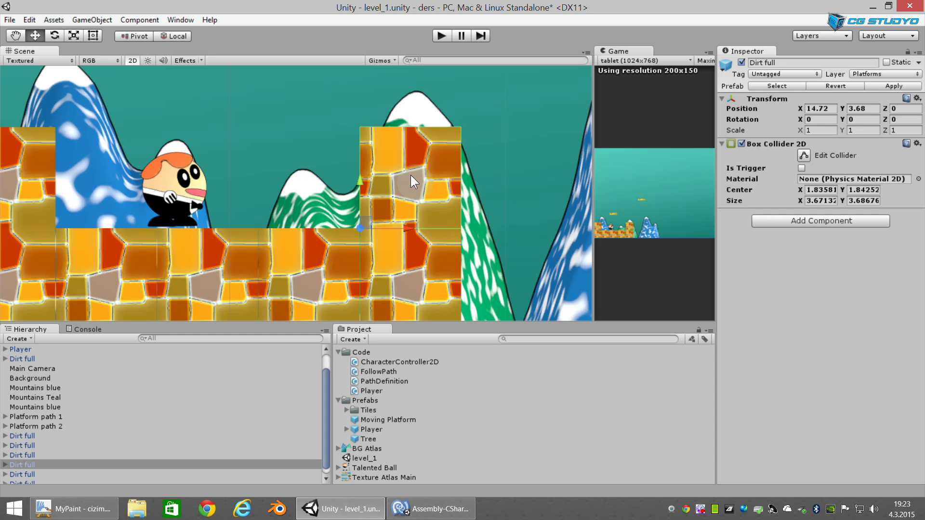
left_click(890, 85)
Step: Confirm other Dirt full blocks received the 3.67 × 3.69 collider, then start play mode
left_click(420, 260)
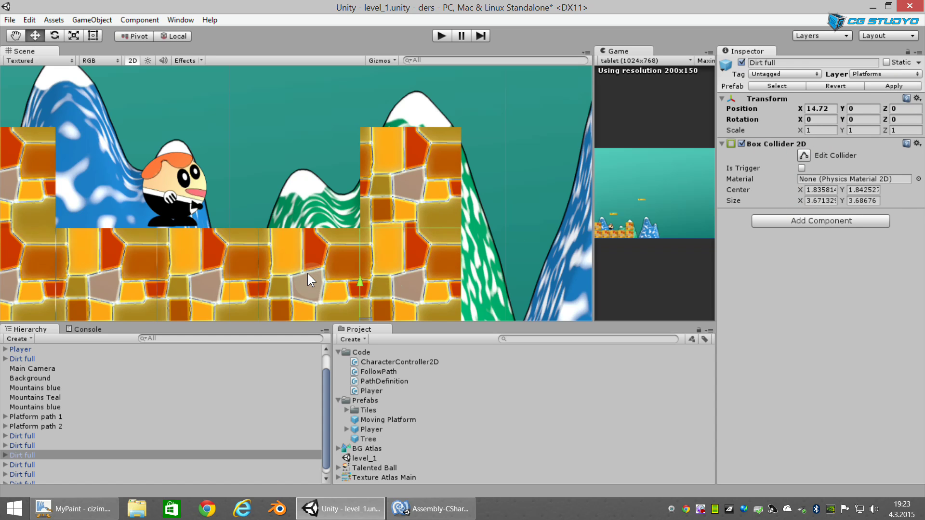
left_click(229, 273)
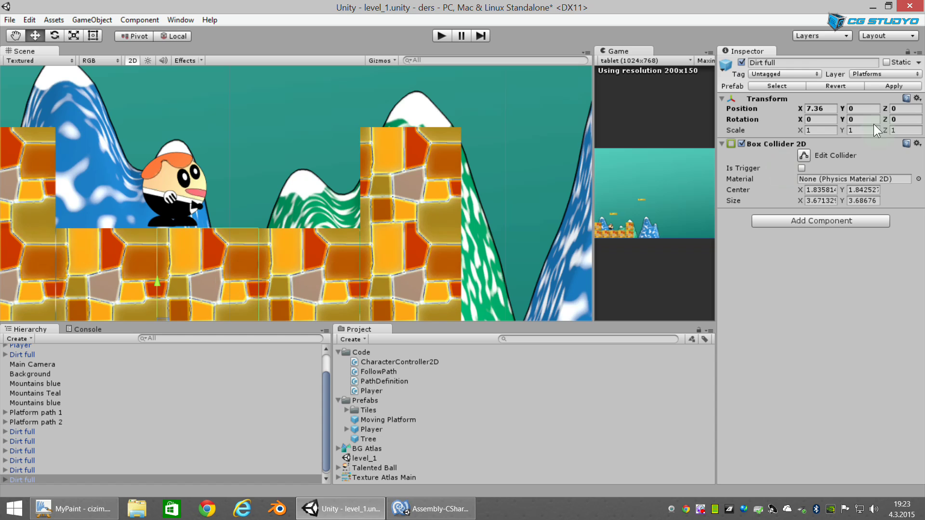
left_click(415, 178)
left_click(441, 35)
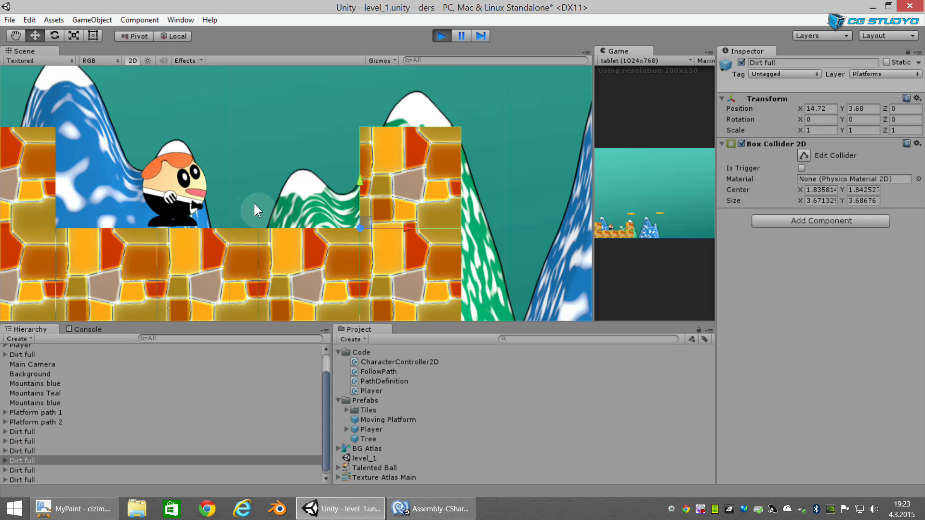
Step: Walk the character right into the dirt wall, stepping back and forth against it
key("Right")
key("Right")
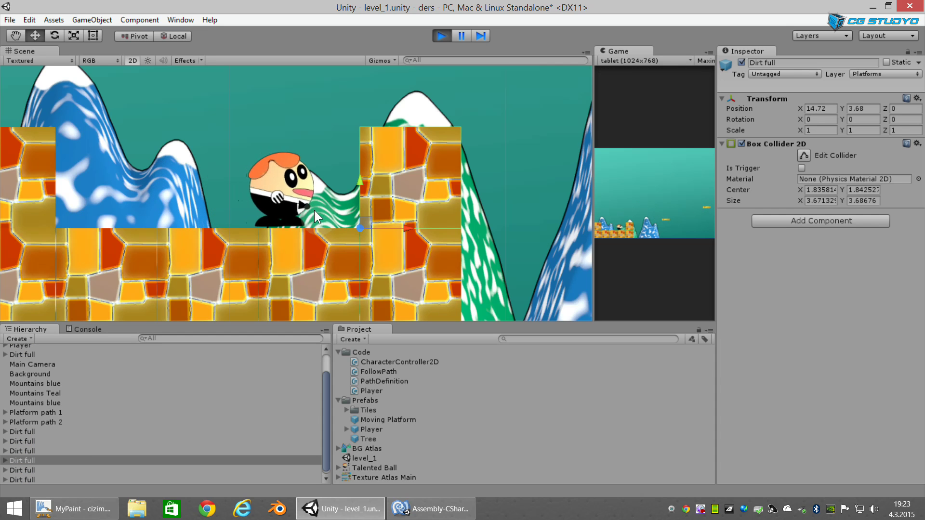
key("Right")
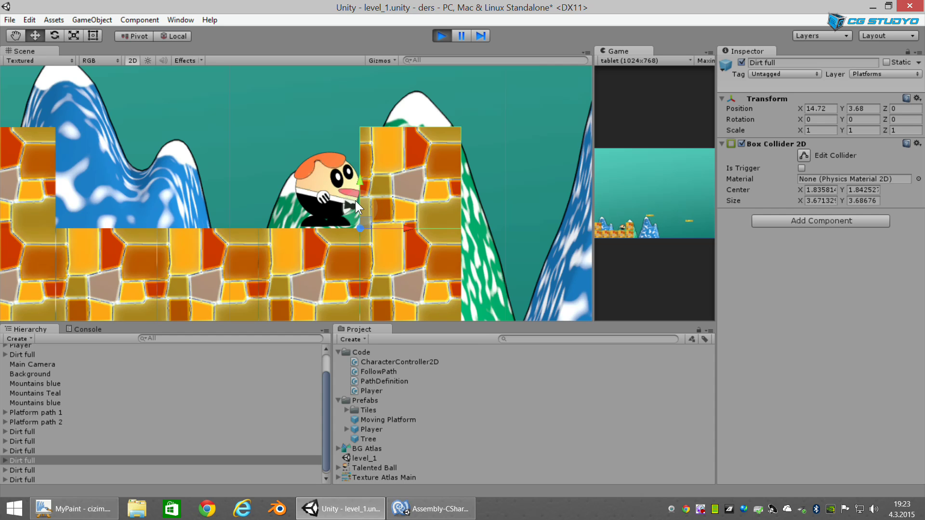
key("Left")
key("Right")
key("Left")
key("Right")
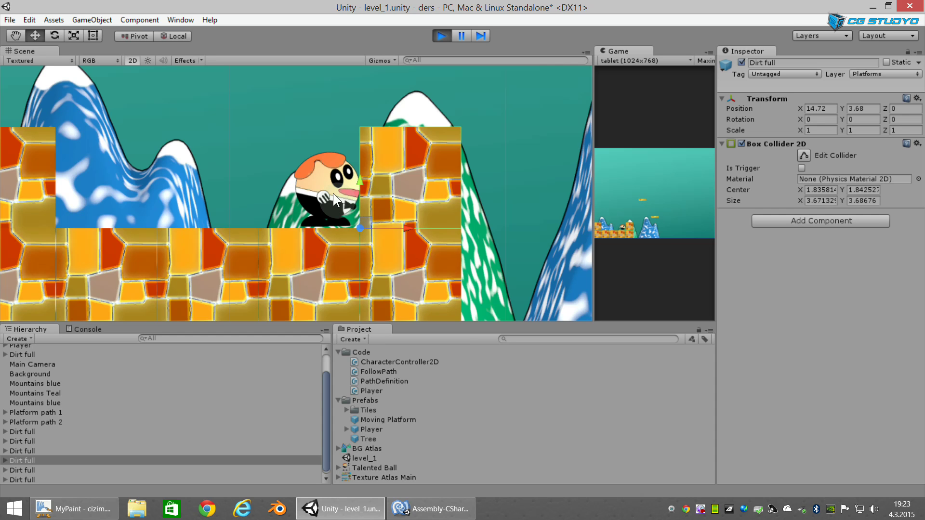
Step: Walk the character left to the left block's wall, then stop play mode
key("Left")
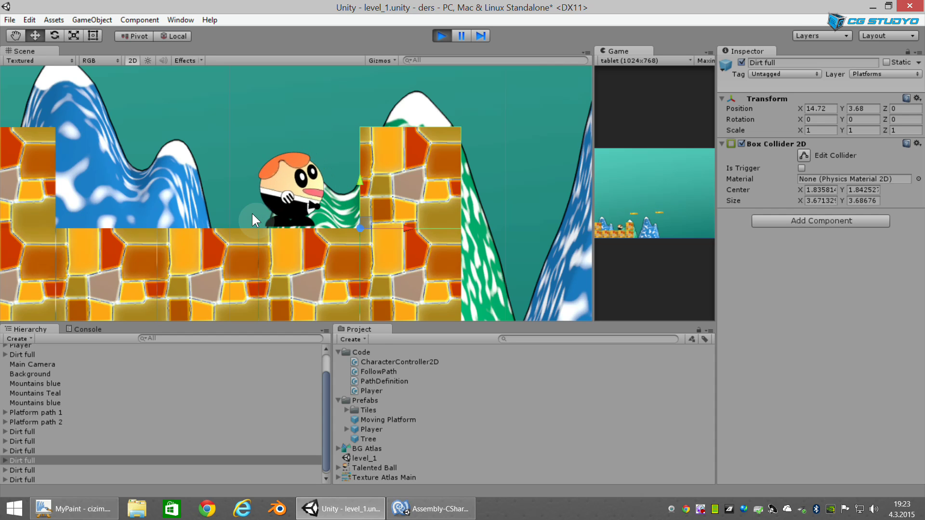
key("Left")
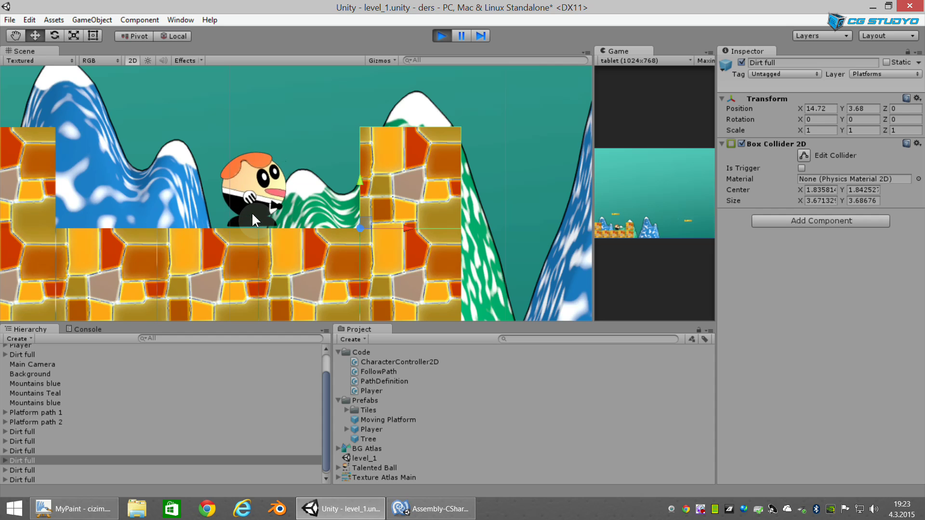
key("Left")
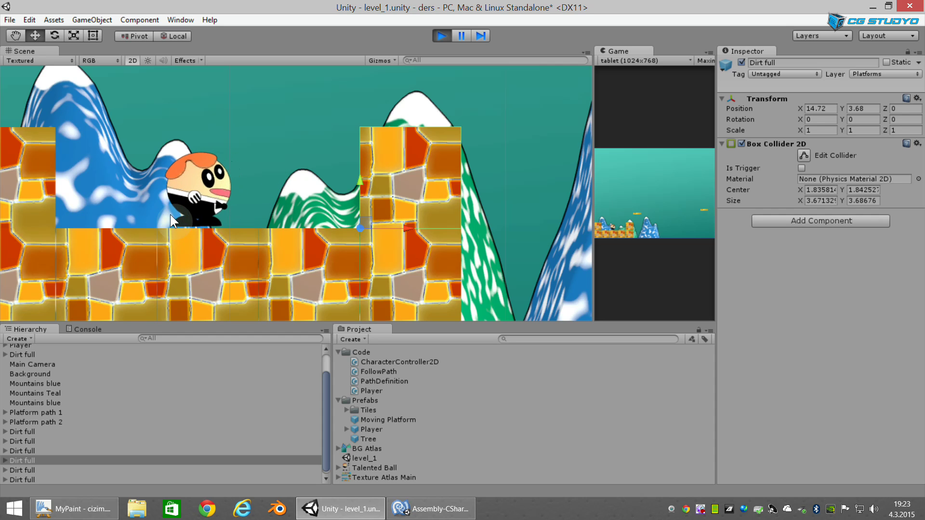
key("Left")
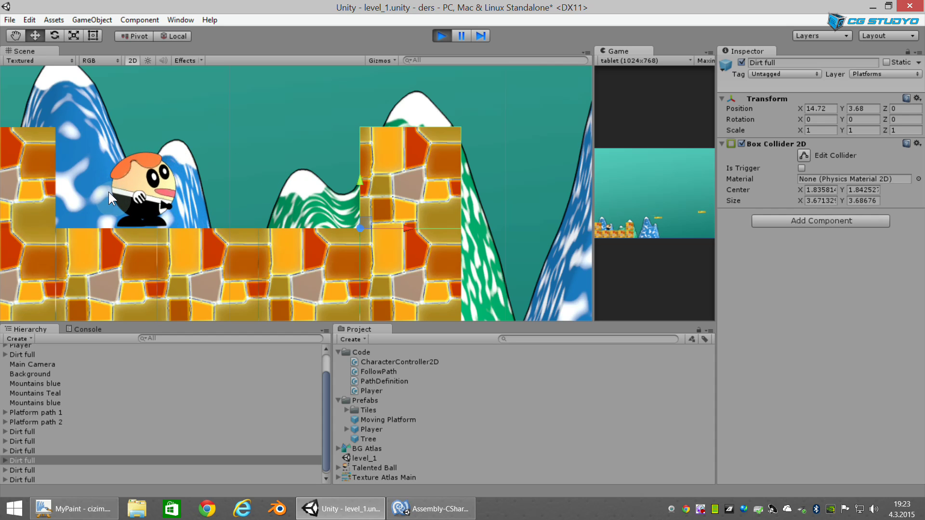
key("Left")
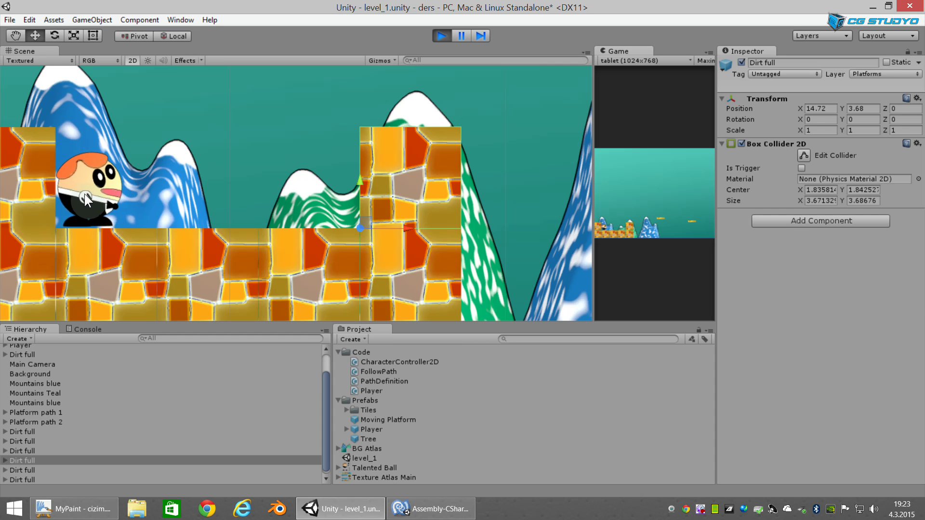
middle_click_drag(54, 188, 189, 184)
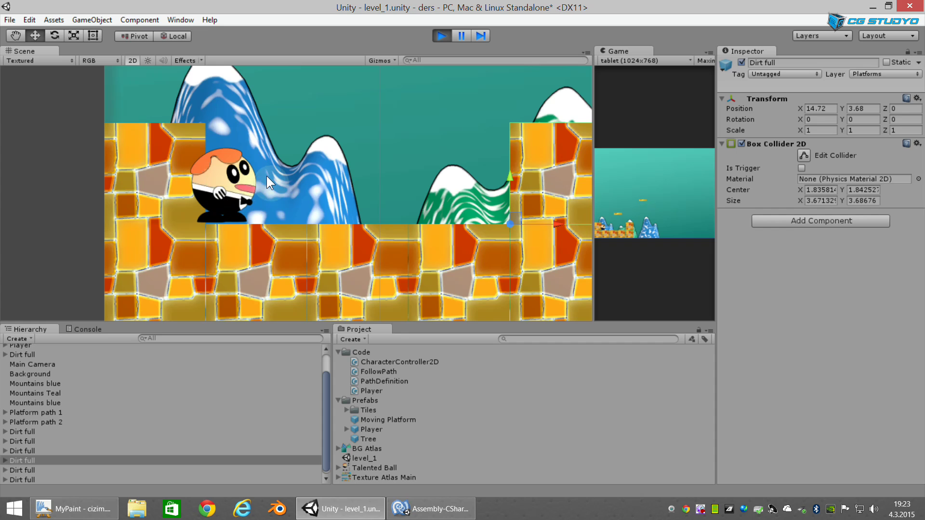
left_click(222, 195)
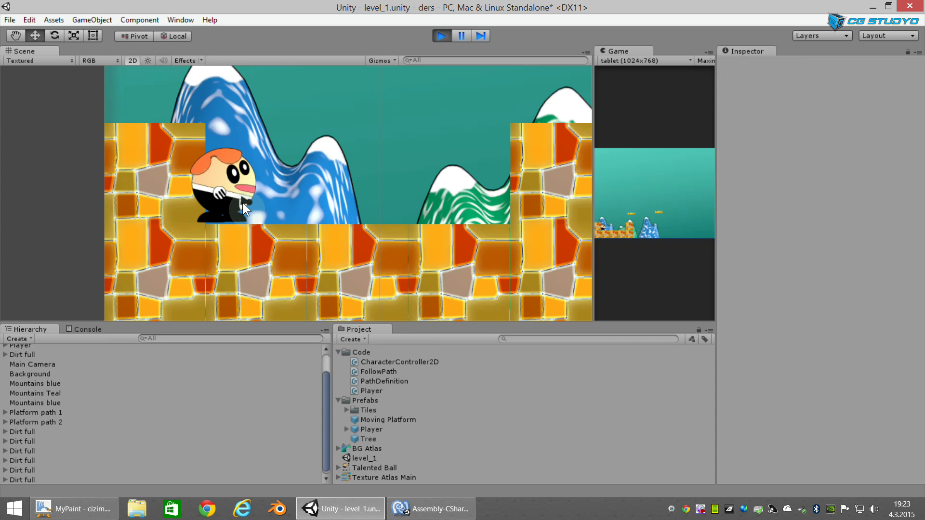
left_click(442, 33)
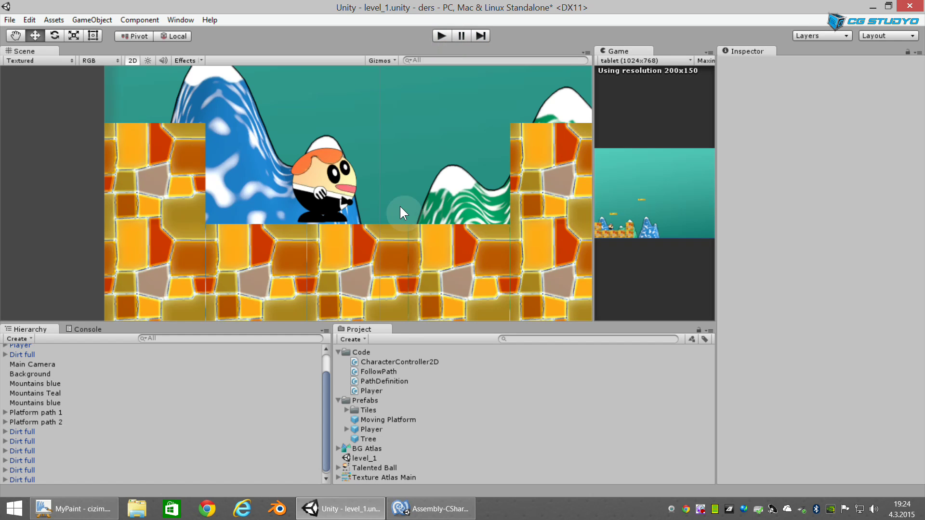
Step: In cizim.ora, center and zoom in on the box collider sketch with size, center and skinWidth labels
left_click(426, 509)
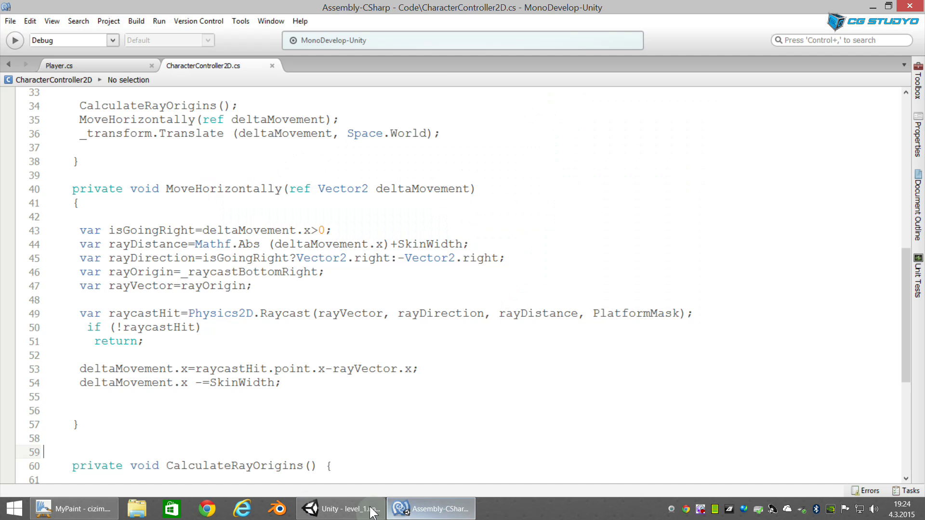
left_click(75, 509)
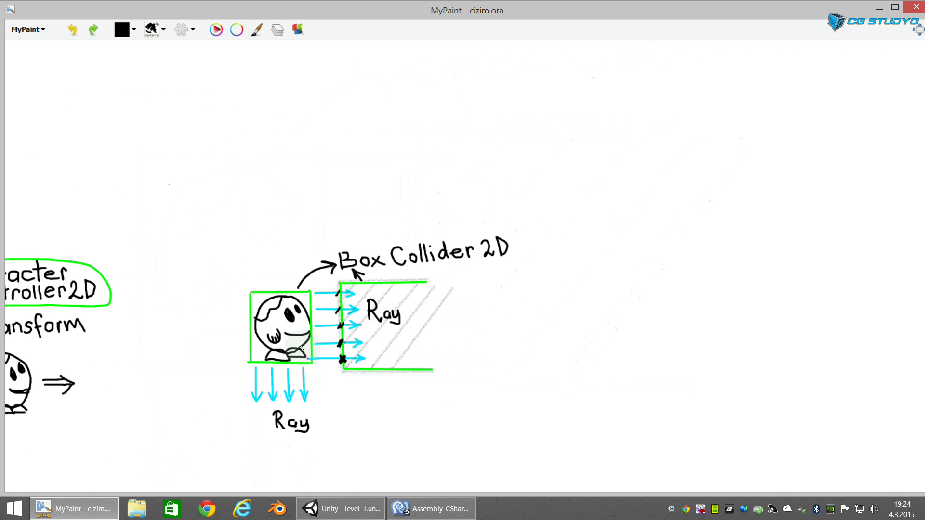
scroll(305, 354, "down", 3)
scroll(304, 351, "down", 2)
middle_click_drag(219, 420, 359, 302)
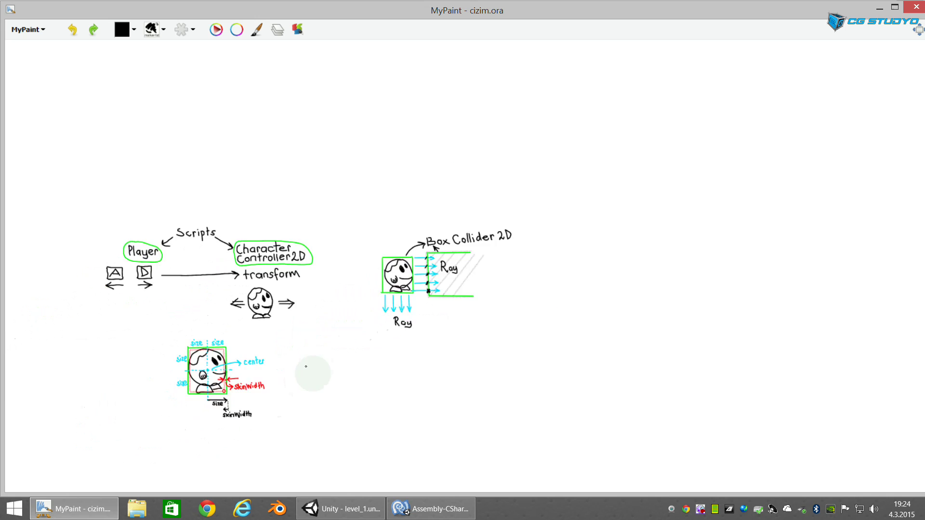
scroll(359, 302, "up", 2)
scroll(359, 303, "up", 5)
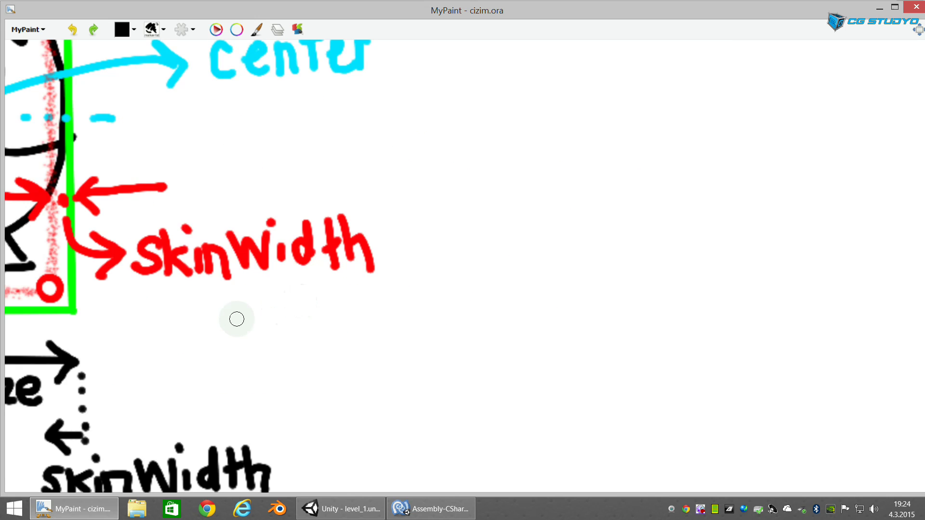
scroll(236, 318, "down", 3)
mouse_move(239, 322)
middle_mouse_down()
mouse_move(359, 317)
mouse_move(403, 299)
middle_mouse_up()
scroll(374, 301, "up", 2)
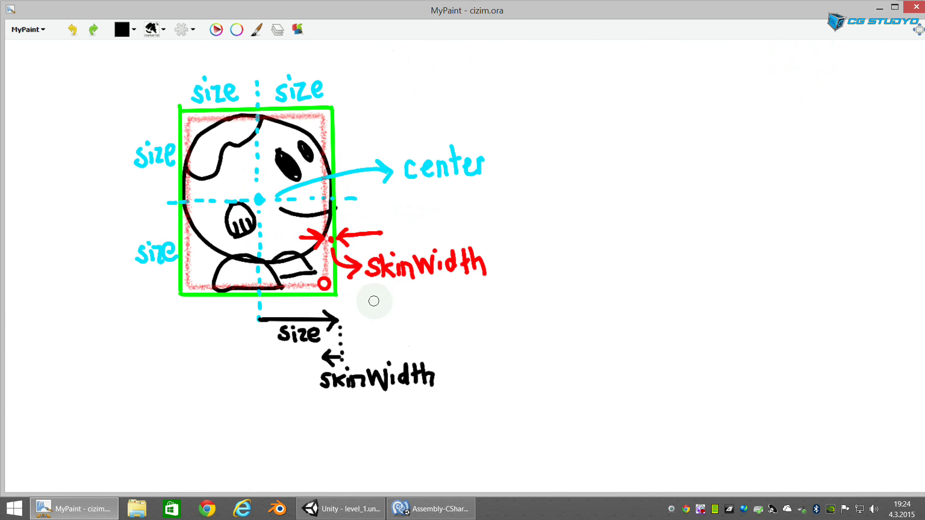
Step: Highlight the _raycastBottomRight assignment on line 68 in CalculateRayOrigins, then return to the MyPaint sketch
left_click(424, 509)
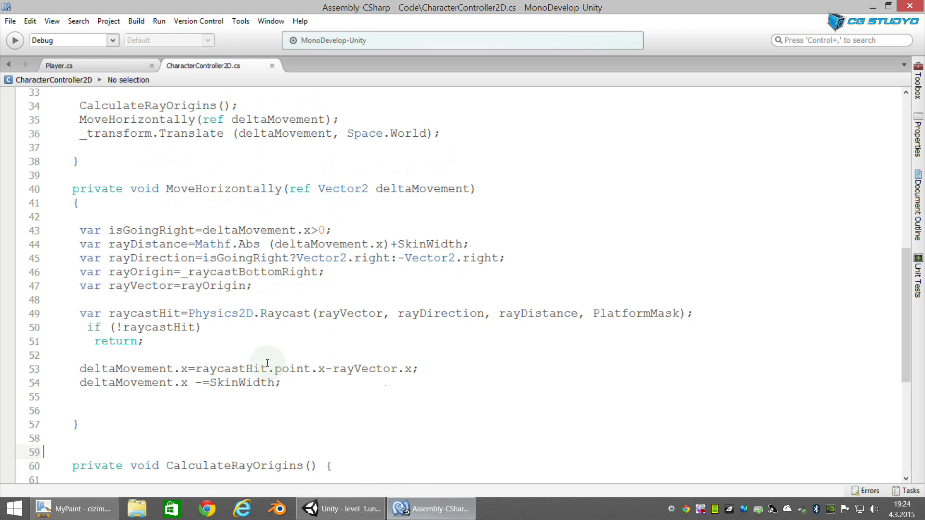
scroll(239, 340, "down", 2)
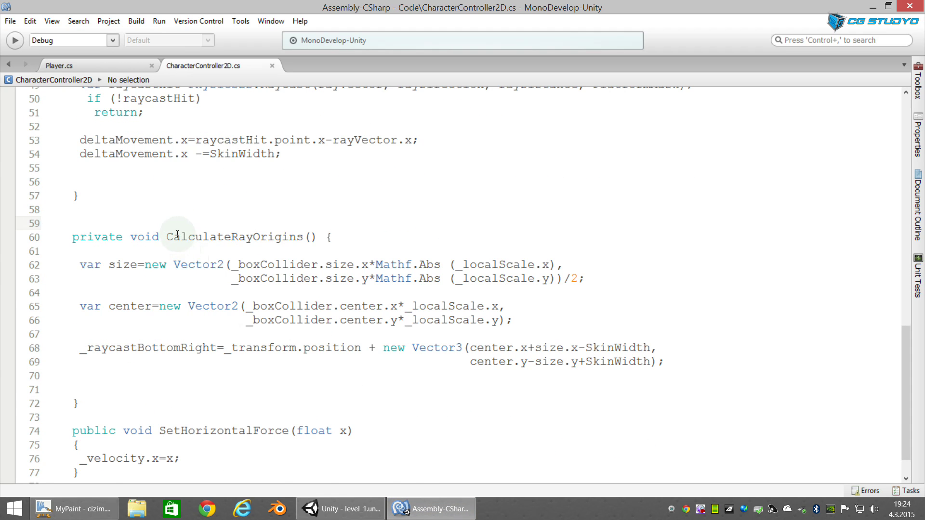
left_click_drag(174, 237, 314, 237)
mouse_move(80, 348)
left_mouse_down()
mouse_move(221, 356)
mouse_move(224, 348)
left_mouse_up()
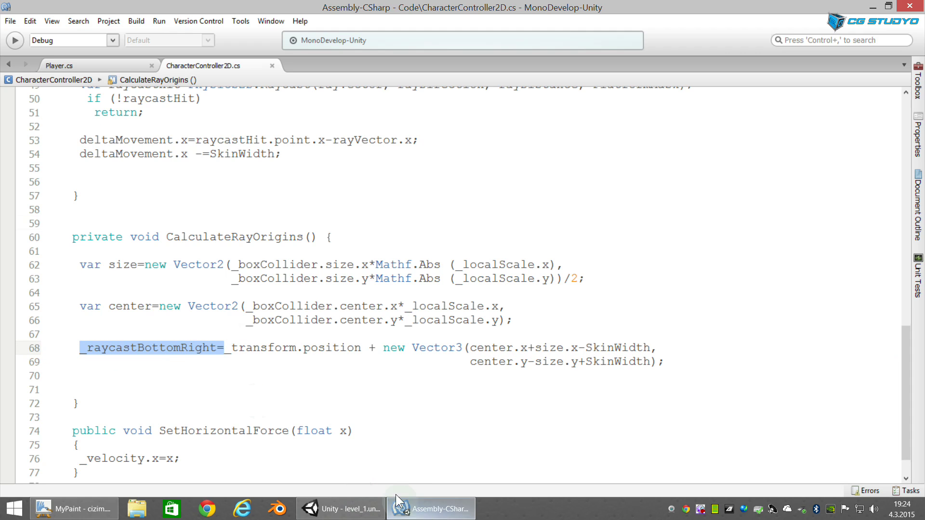
mouse_move(432, 513)
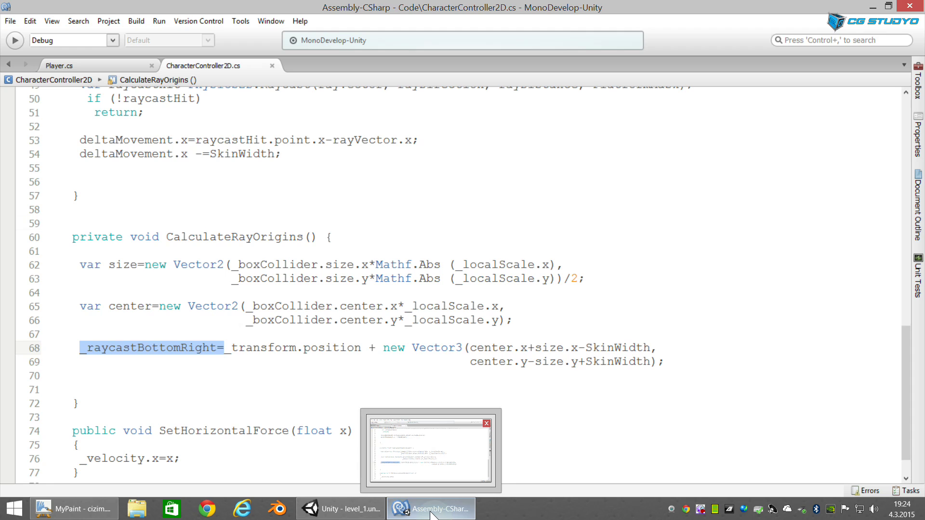
left_click(365, 442)
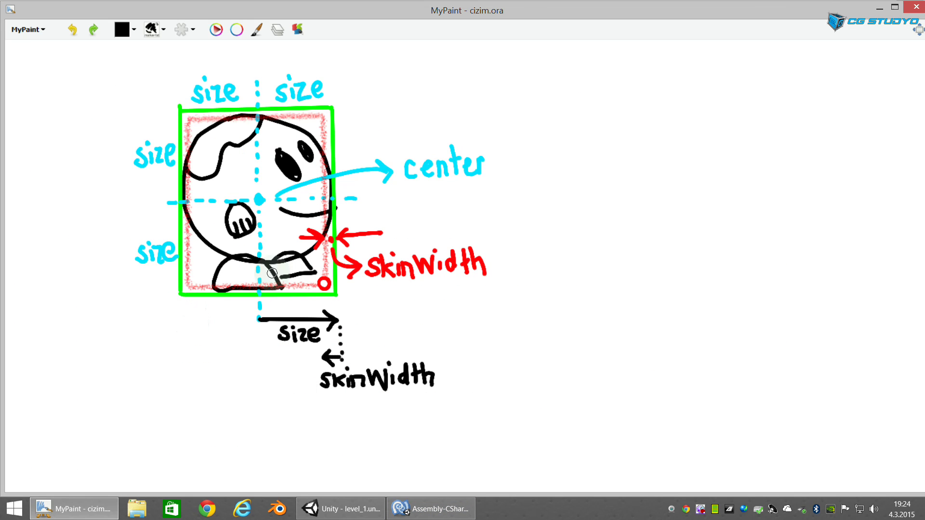
Step: Dot the collider box's lower-left corner and sketch leftward ray arrows from its left side
left_click_drag(186, 281, 184, 291)
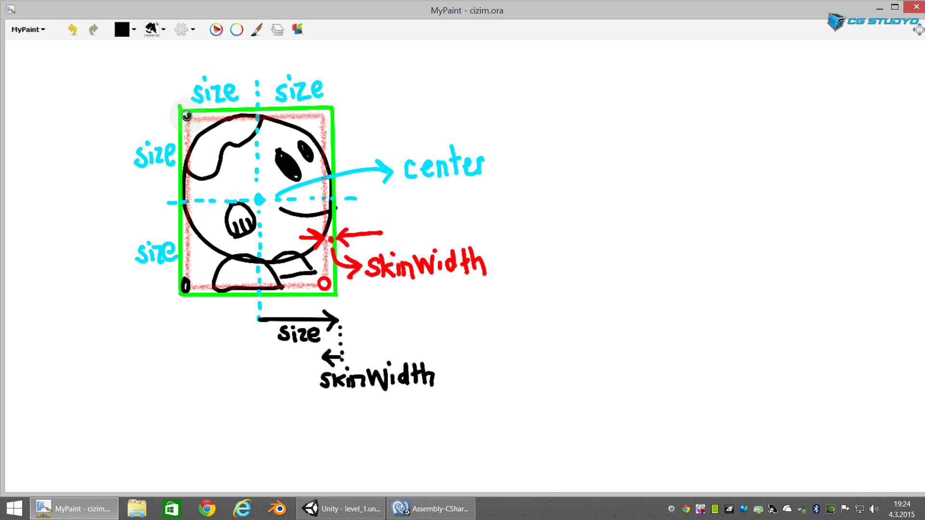
mouse_move(170, 288)
left_mouse_down()
mouse_move(88, 291)
mouse_move(77, 302)
left_mouse_up()
mouse_move(144, 237)
left_mouse_down()
mouse_move(53, 244)
mouse_move(73, 252)
left_mouse_up()
mouse_move(147, 176)
left_mouse_down()
mouse_move(66, 182)
mouse_move(96, 183)
left_mouse_up()
left_click_drag(135, 131, 62, 133)
mouse_move(89, 118)
left_mouse_down()
mouse_move(80, 127)
mouse_move(94, 137)
left_mouse_up()
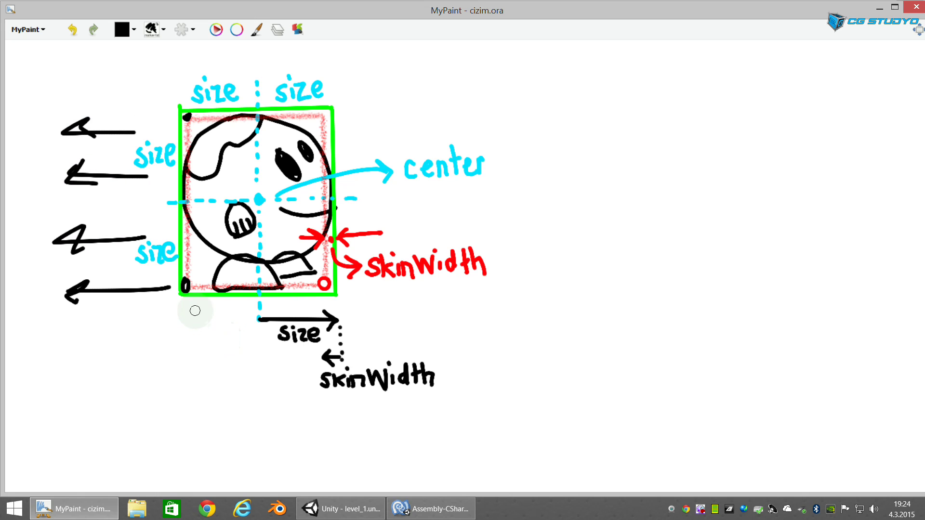
Step: Sketch trial downward ray arrows below the box, then undo the last strokes with Ctrl+Z
left_click_drag(198, 305, 204, 403)
left_click_drag(174, 366, 217, 371)
mouse_move(237, 317)
left_mouse_down()
mouse_move(247, 403)
mouse_move(256, 380)
left_mouse_up()
left_click_drag(282, 317, 290, 400)
key("ctrl+z")
key("ctrl+z")
key("ctrl+z")
key("ctrl+z")
key("ctrl+z")
key("ctrl+z")
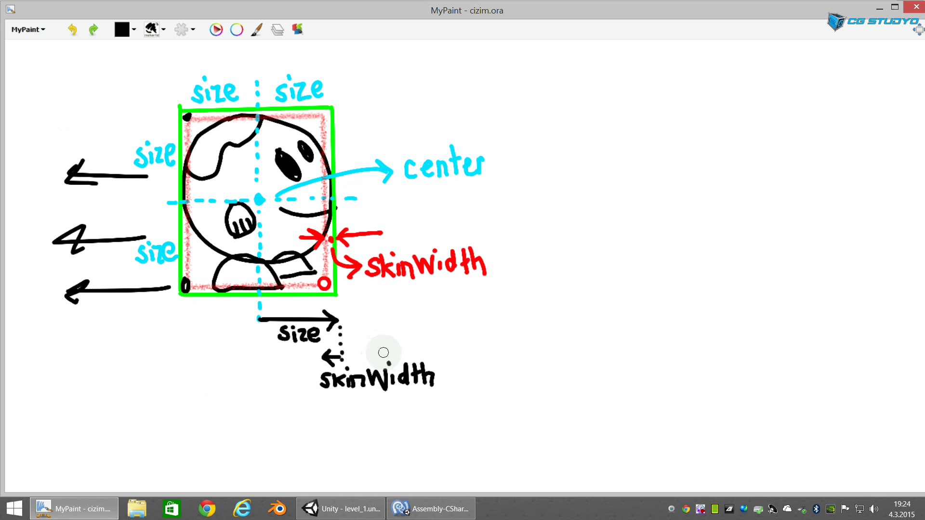
key("ctrl+z")
key("ctrl+z")
key("ctrl+z")
key("ctrl+z")
key("ctrl+z")
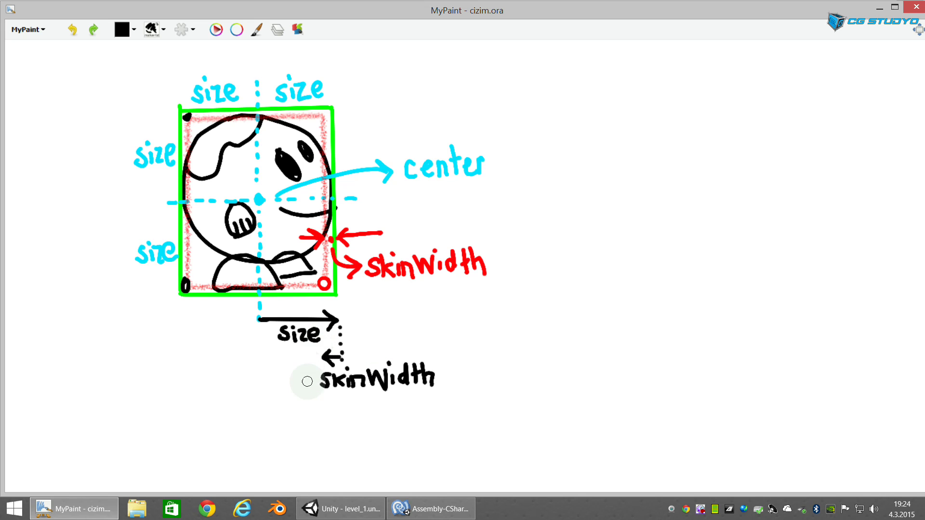
Step: Bring MonoDevelop back to the front and scroll through the current script
left_click(431, 515)
scroll(289, 323, "down", 1)
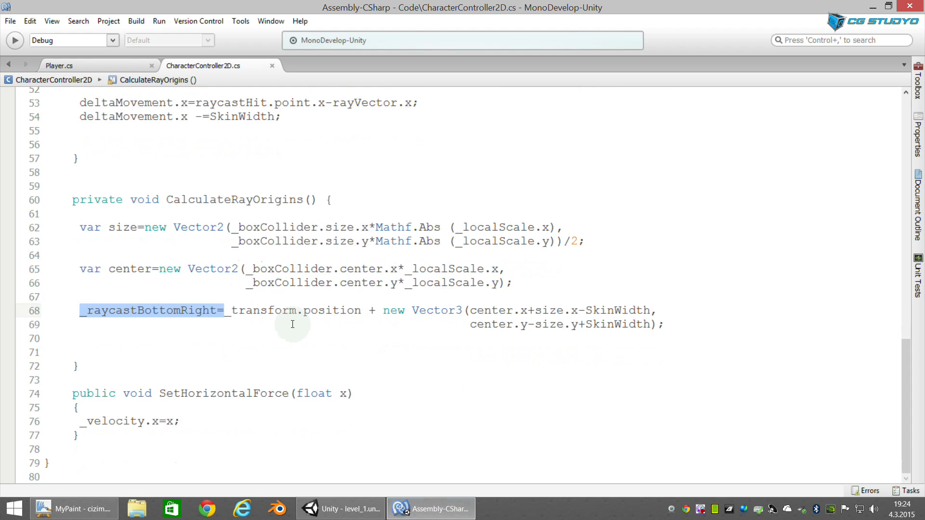
scroll(261, 292, "up", 1)
scroll(251, 289, "up", 2)
scroll(234, 291, "up", 2)
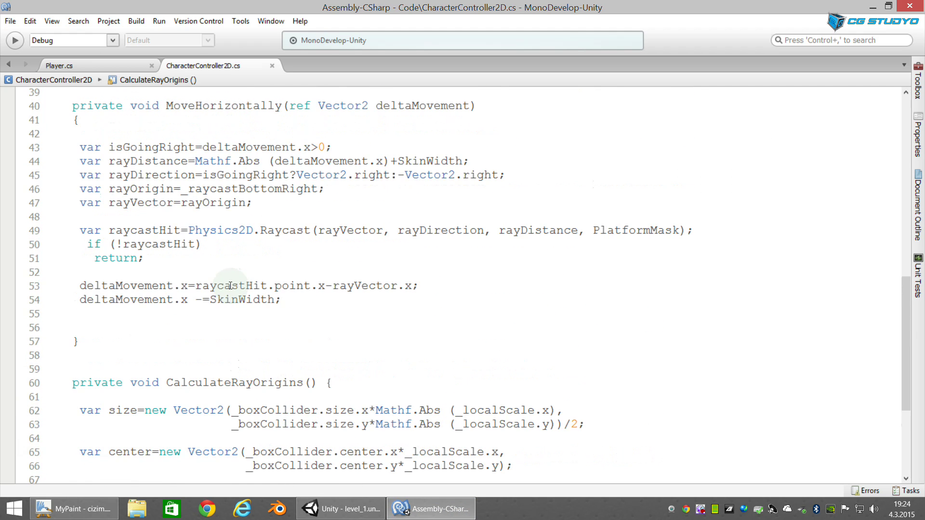
scroll(230, 286, "down", 6)
scroll(231, 285, "up", 1)
scroll(227, 285, "up", 1)
scroll(224, 283, "up", 2)
scroll(224, 283, "up", 1)
scroll(224, 283, "up", 2)
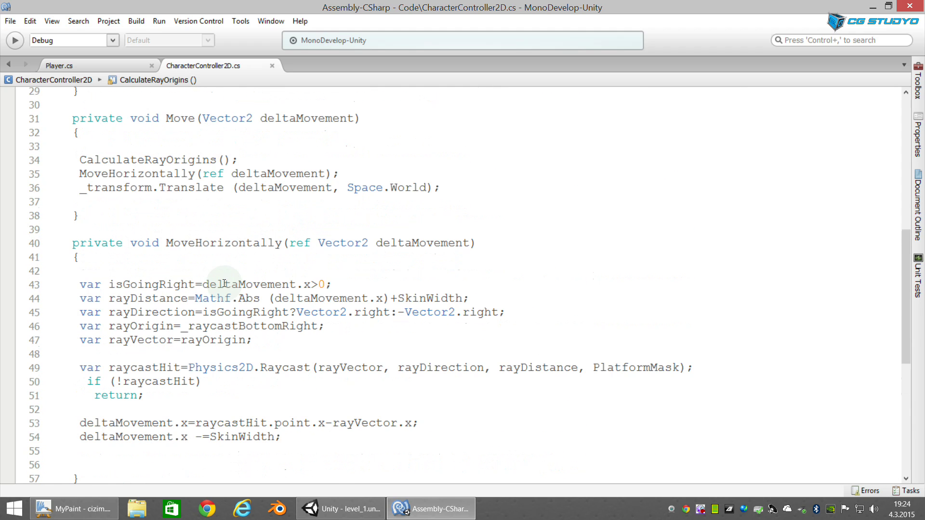
scroll(228, 287, "down", 2)
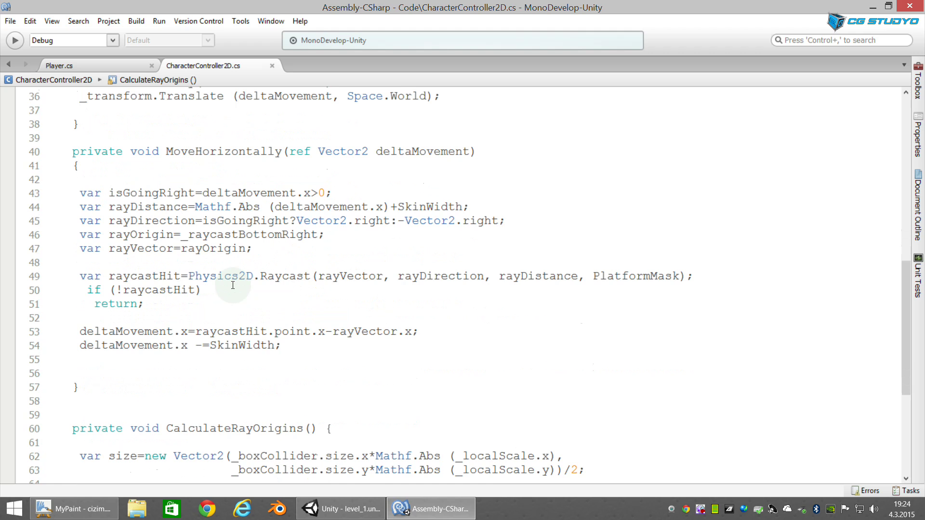
scroll(233, 285, "down", 2)
scroll(233, 286, "up", 1)
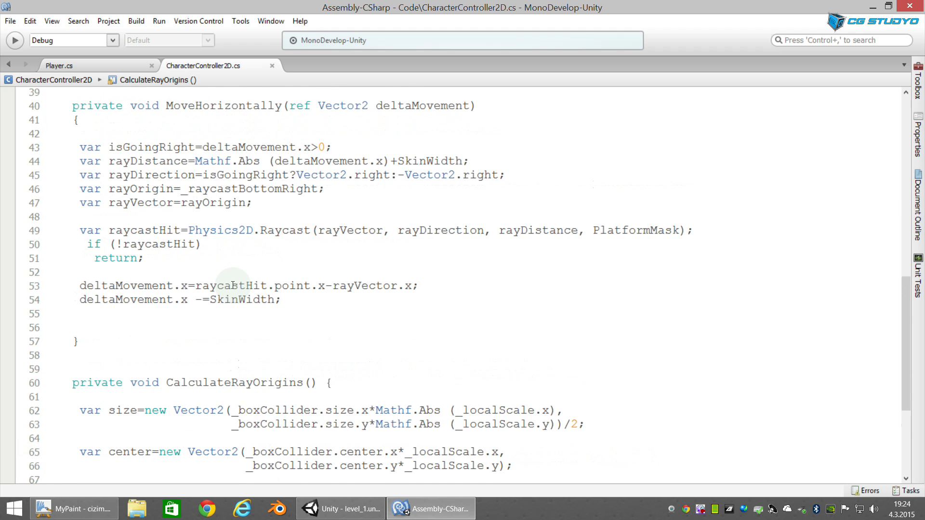
scroll(232, 285, "up", 1)
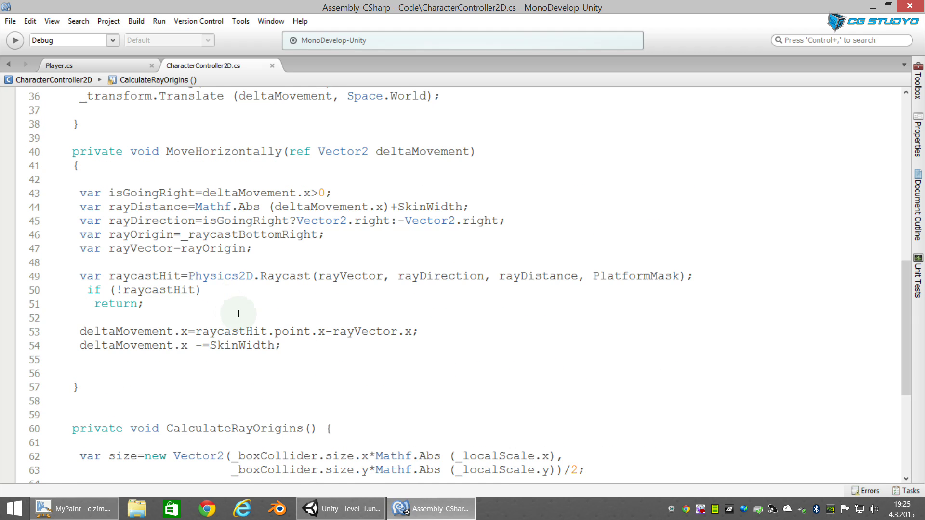
Step: Open the Player.cs script and scroll to its HandleInput method
left_click(329, 506)
left_click(429, 508)
left_click(61, 65)
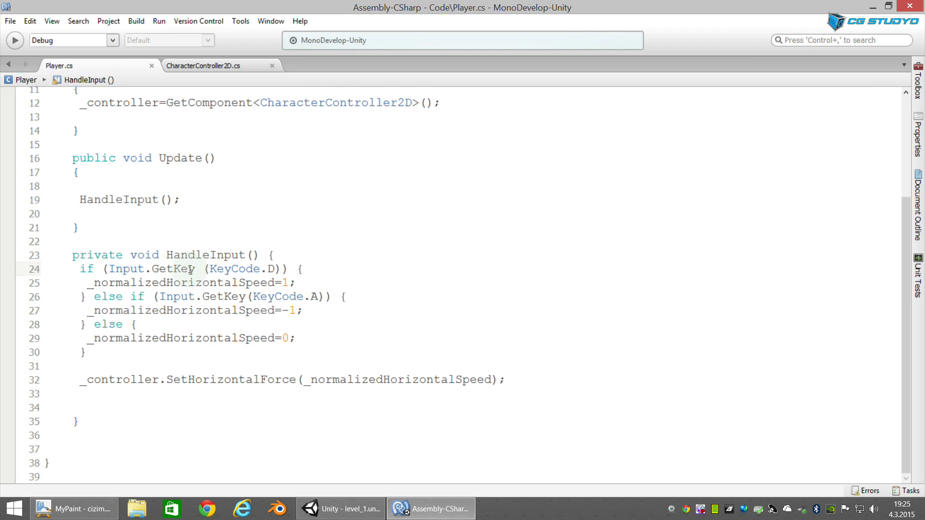
scroll(157, 263, "up", 1)
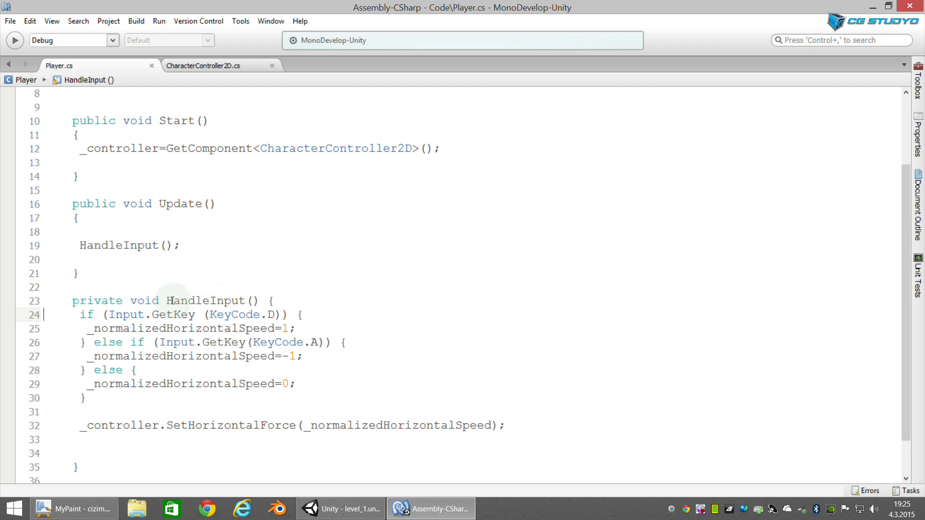
scroll(226, 320, "down", 1)
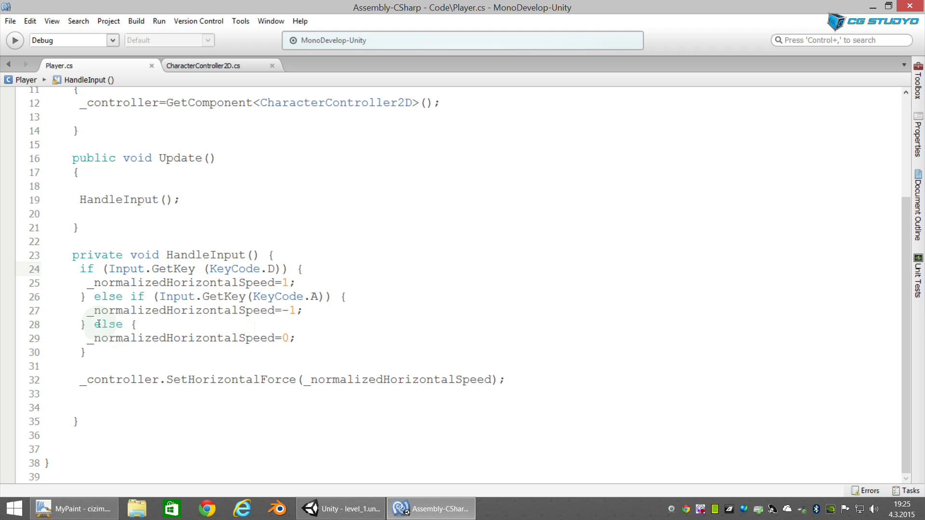
scroll(228, 275, "up", 4)
Step: Declare 'private bool _isFacingRight;' on a new line below the speed field
left_click(387, 182)
key("Return")
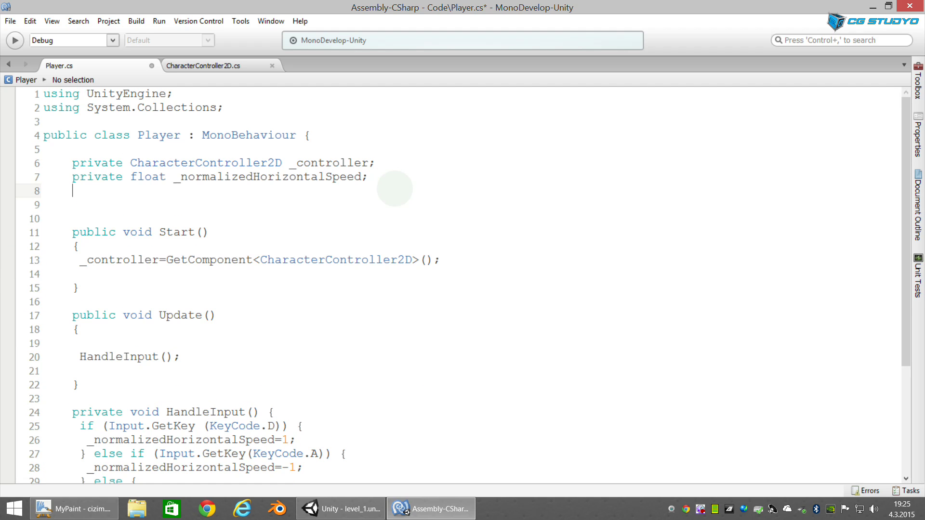
type("private bool _isFacingRig")
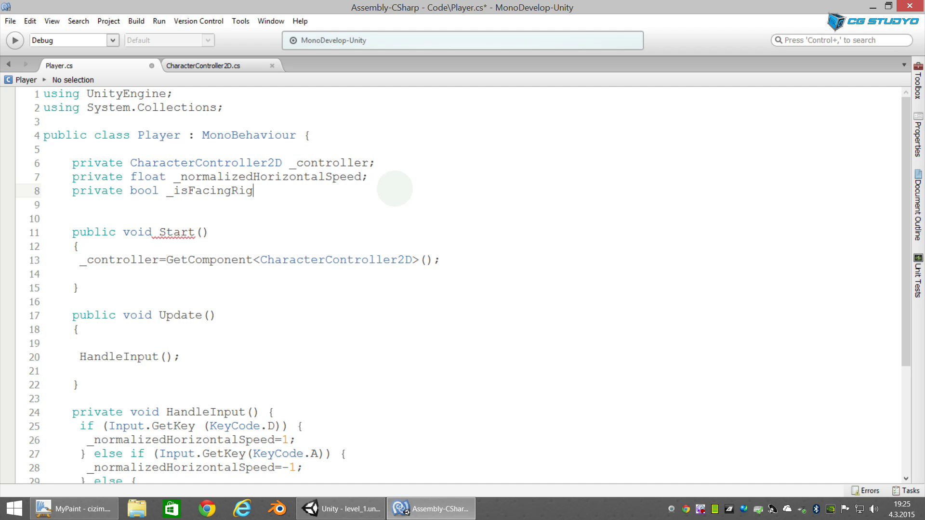
type(" ;")
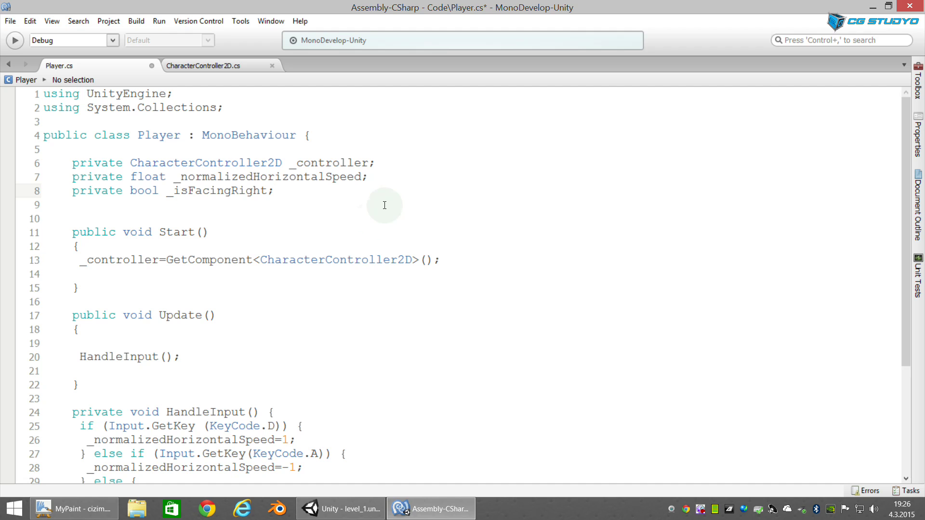
Step: In Start(), add '_isFacingRight=transform.localScale.x>0;' and highlight the new line
left_click(154, 273)
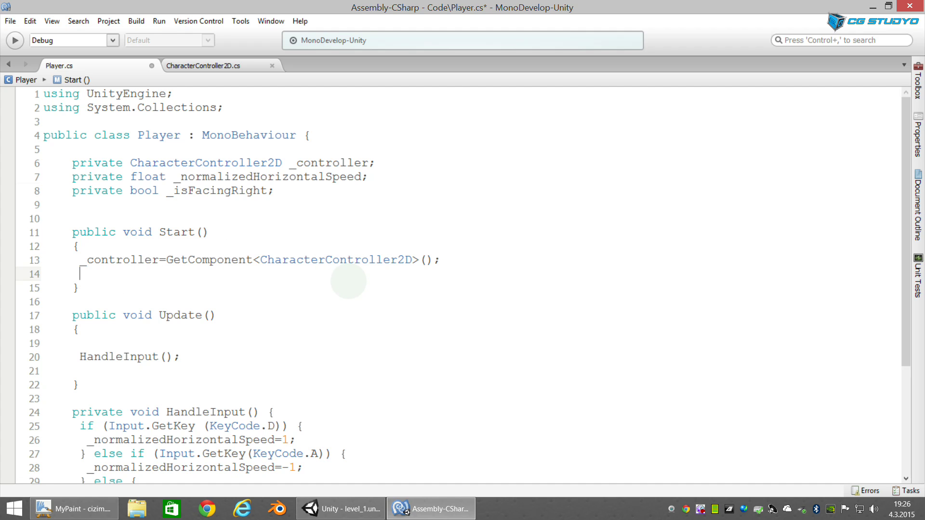
type("_is")
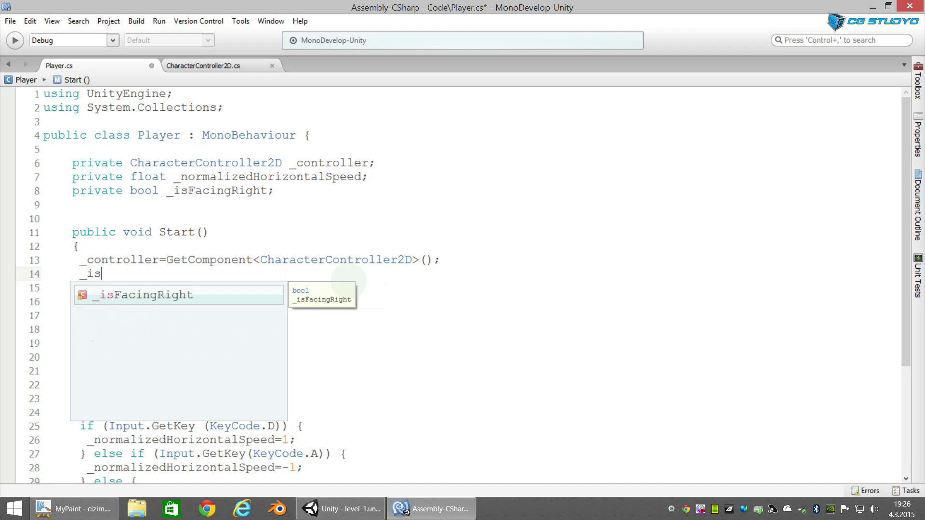
key("Return")
type("=")
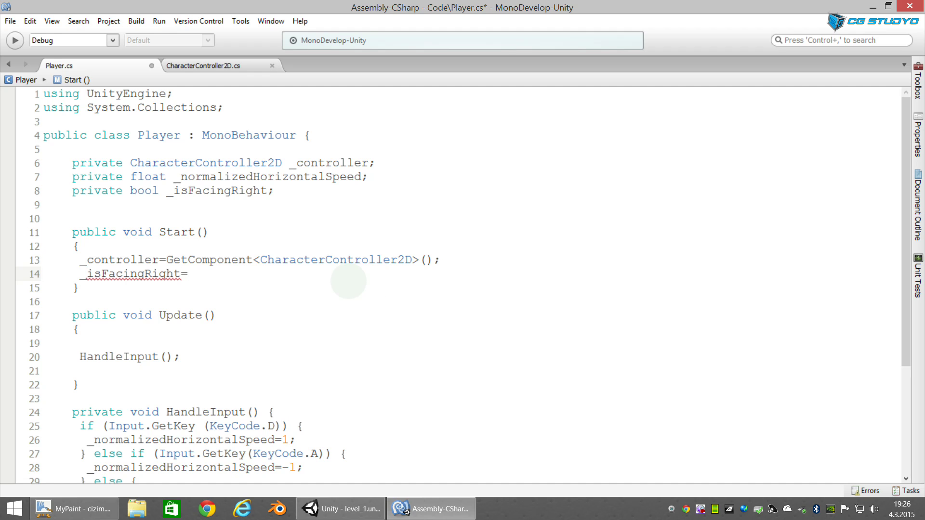
type("trans")
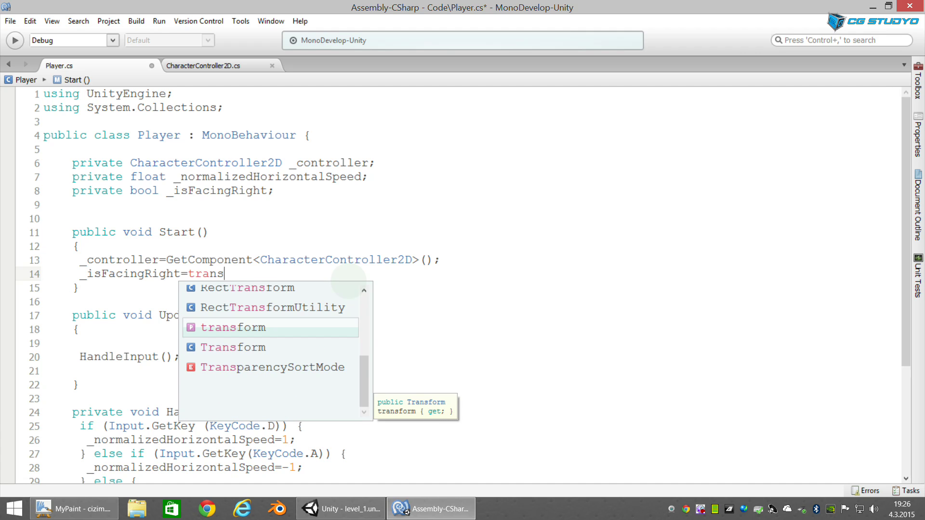
type("form")
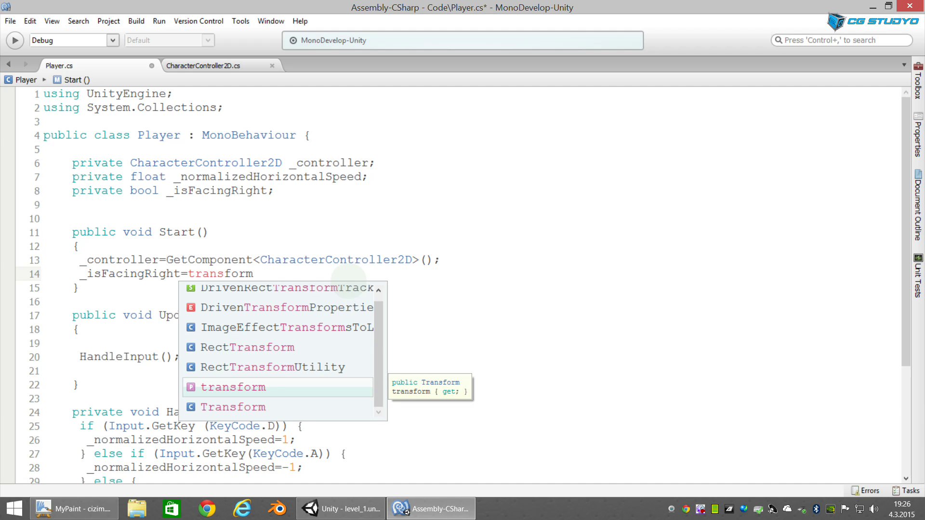
type(".")
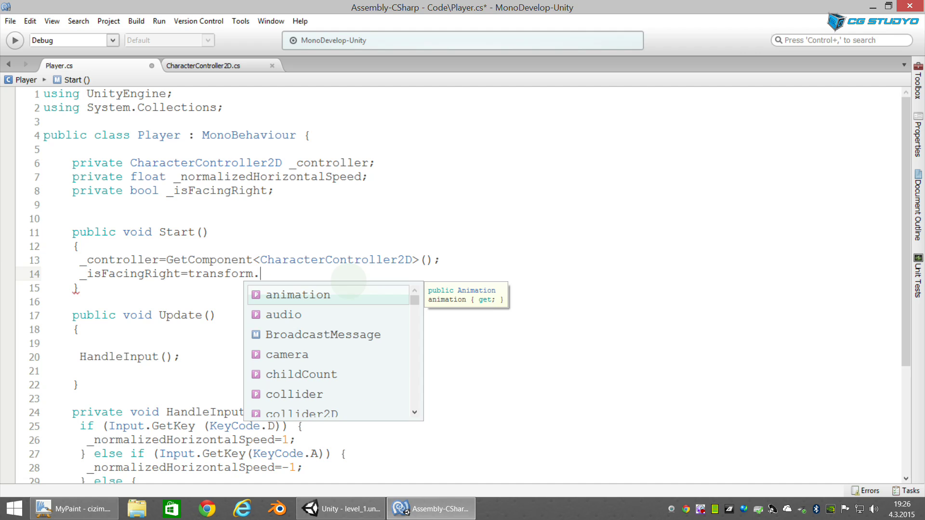
type("local")
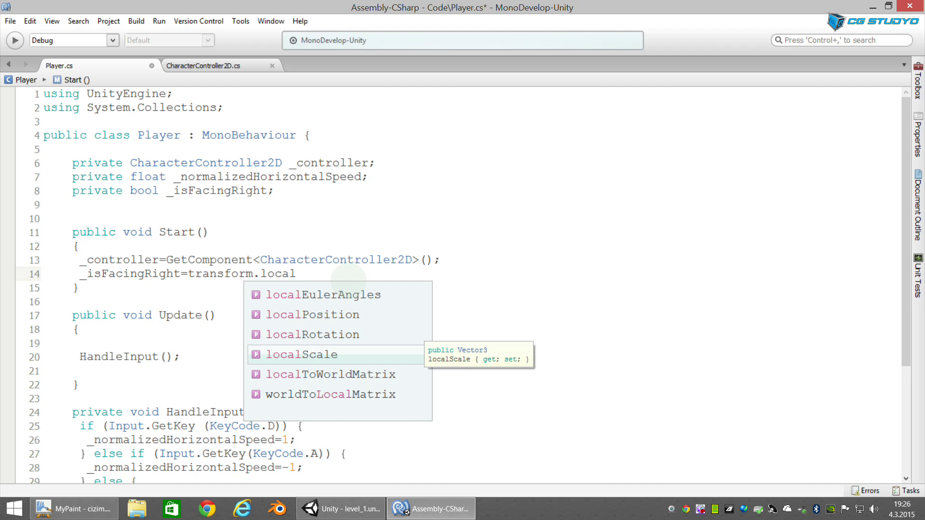
type("sc")
key("Return")
type(".")
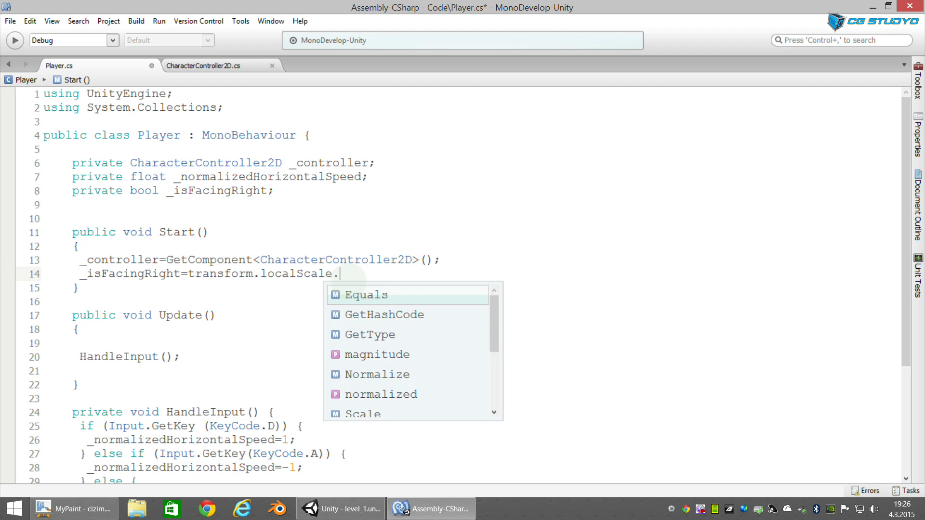
type("x")
type("0;")
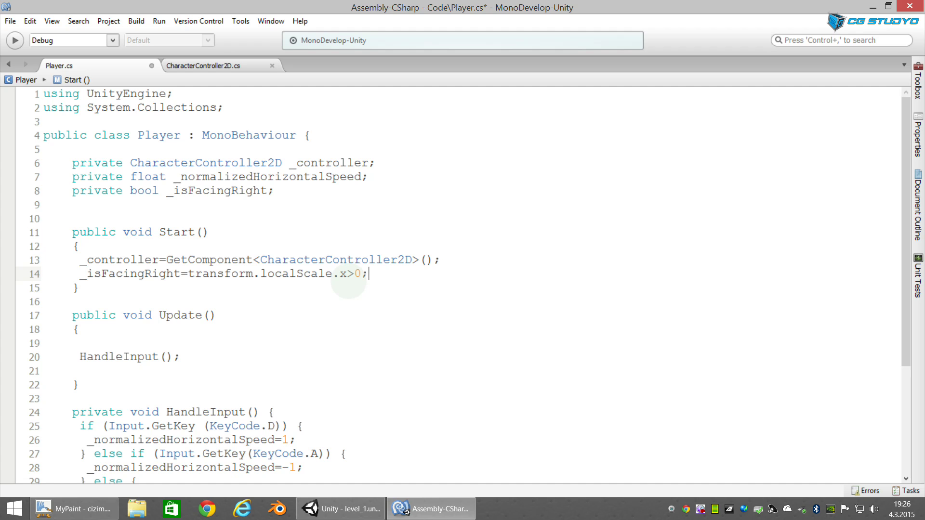
left_click_drag(80, 274, 368, 280)
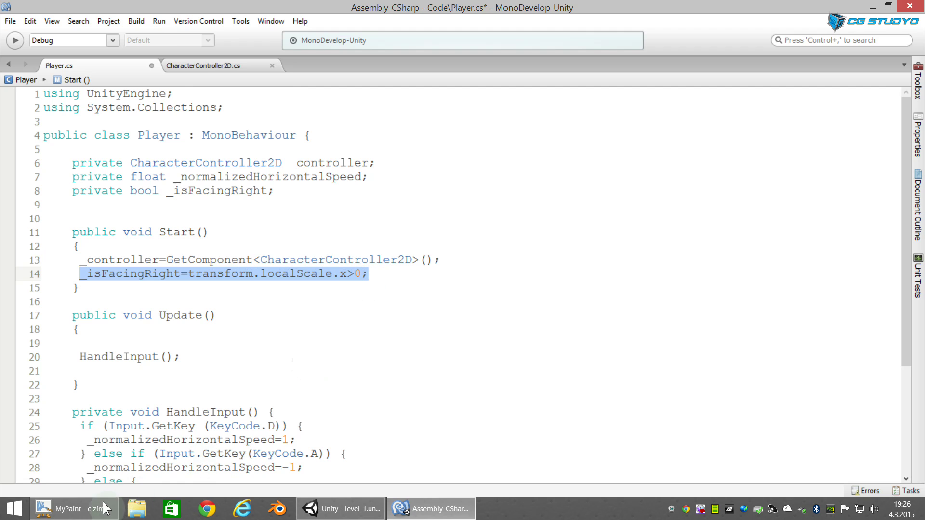
Step: Glance at MyPaint and Unity, then return to Player.cs and deselect the line
left_click(73, 509)
left_click(340, 509)
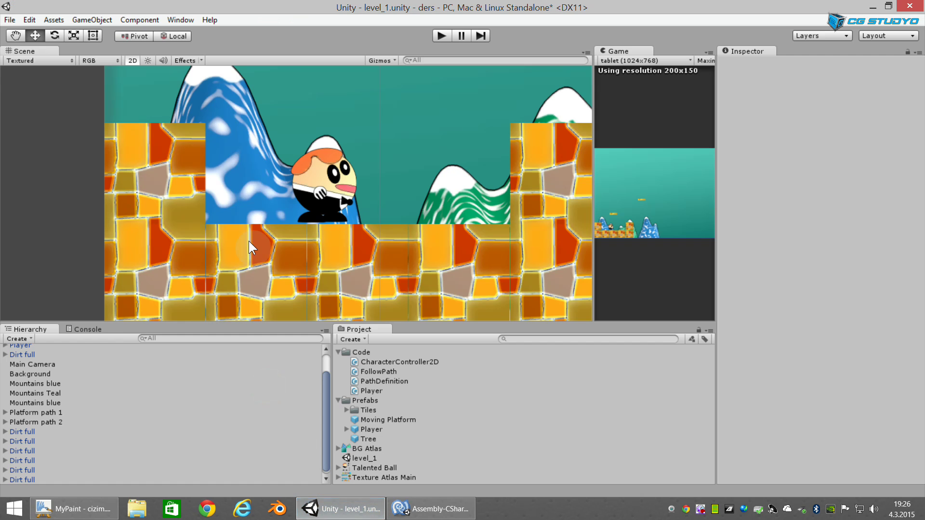
left_click(431, 509)
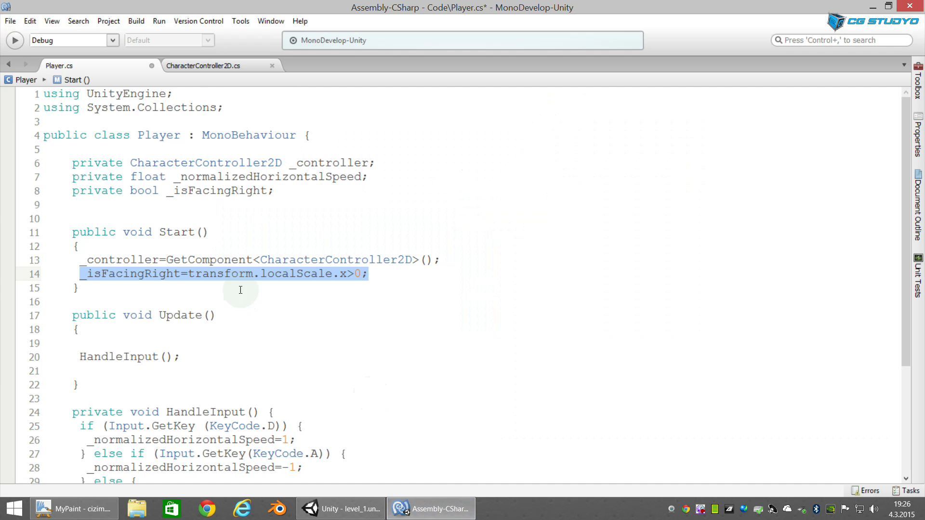
left_click(229, 286)
scroll(267, 338, "down", 1)
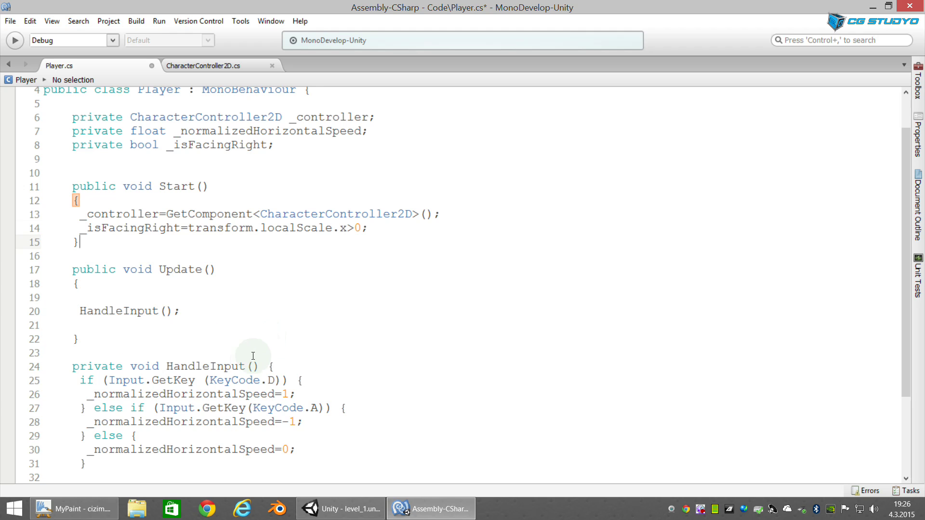
Step: In HandleInput's D branch, add 'if (!_isFacingRight) Flip();' after the rightward speed assignment
left_click(308, 395)
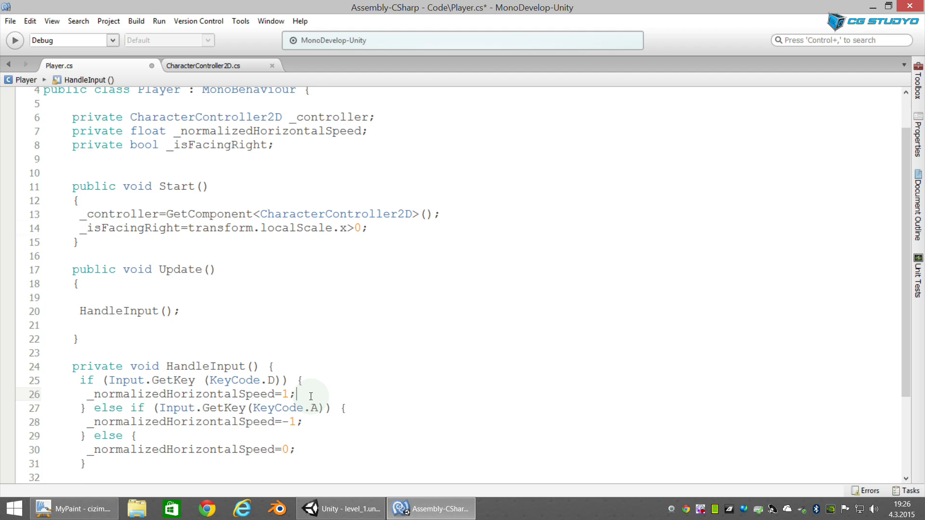
key("Return")
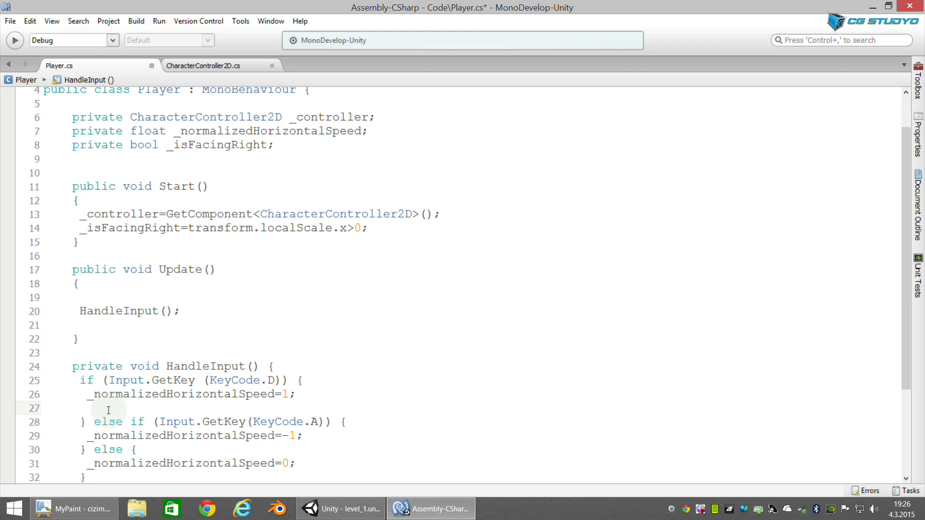
type("if")
key("BackSpace")
key("BackSpace")
key("BackSpace")
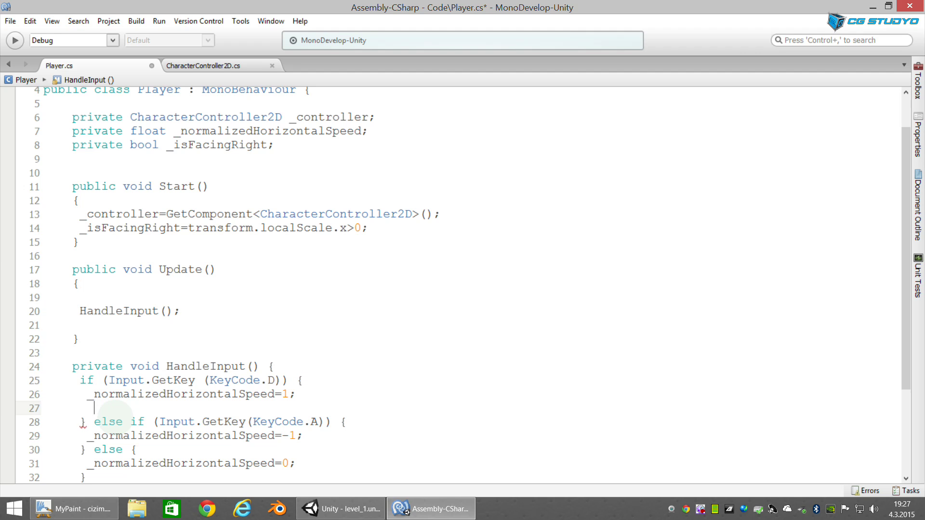
type("if (!")
type("is")
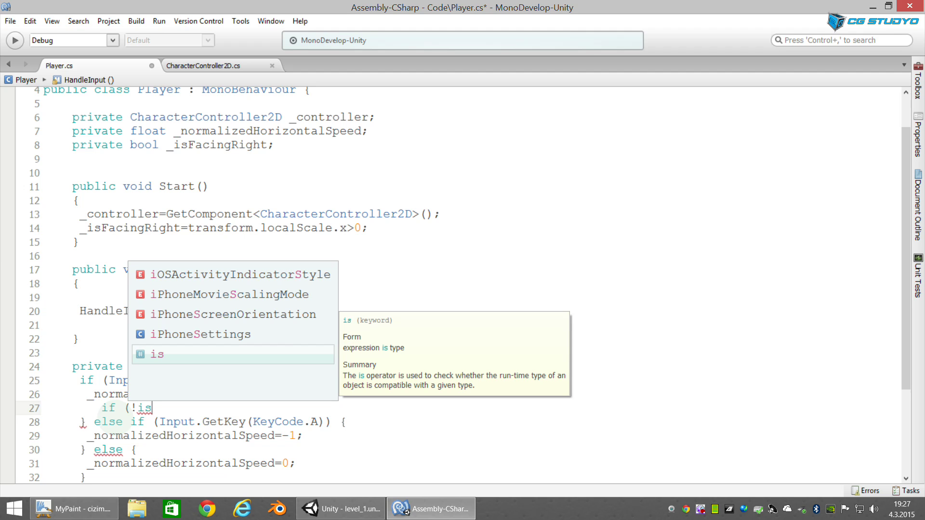
type("Fac")
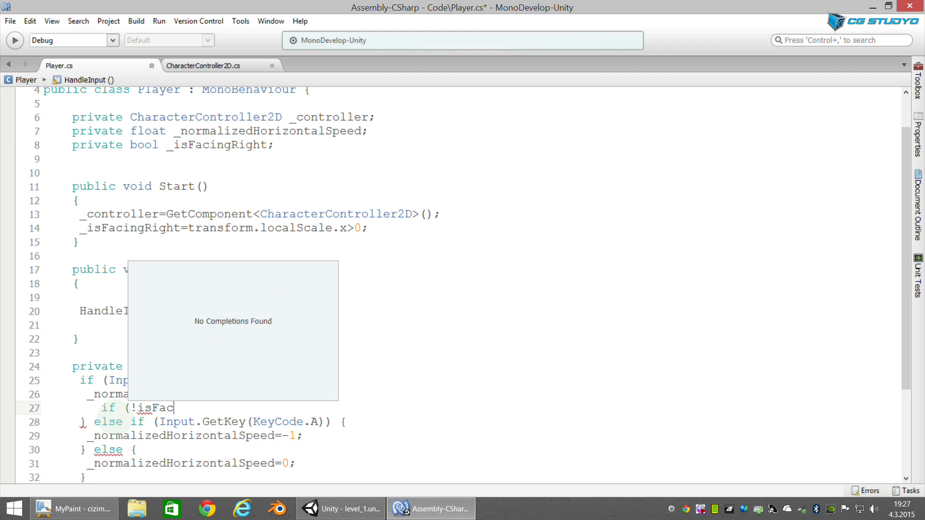
type("ingRight)")
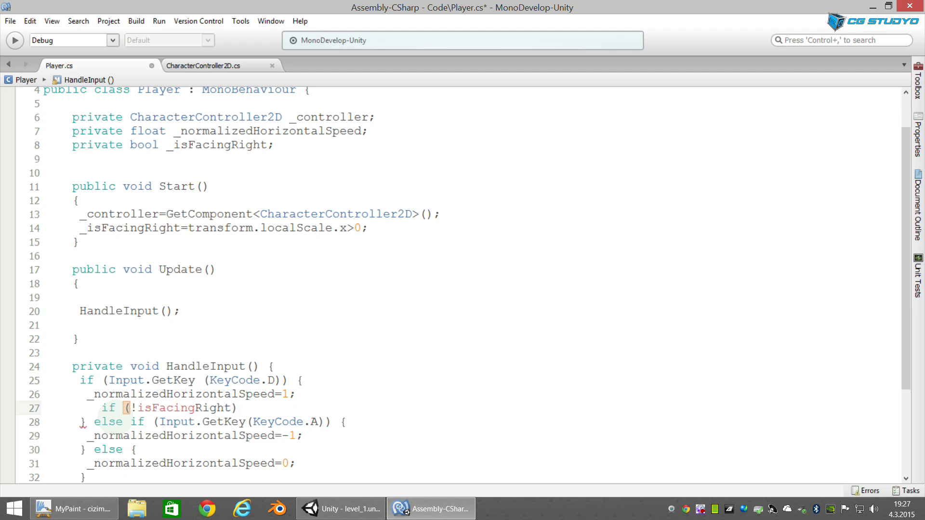
key("Return")
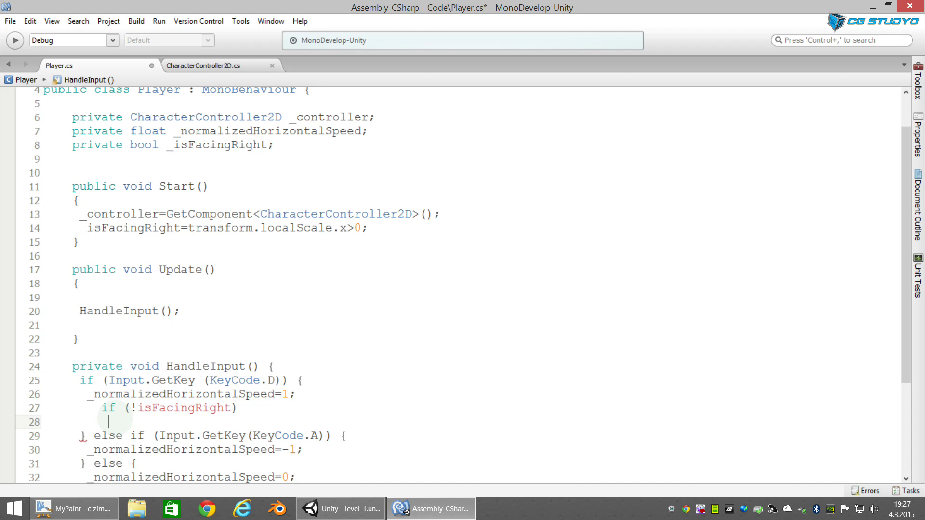
left_click(109, 408)
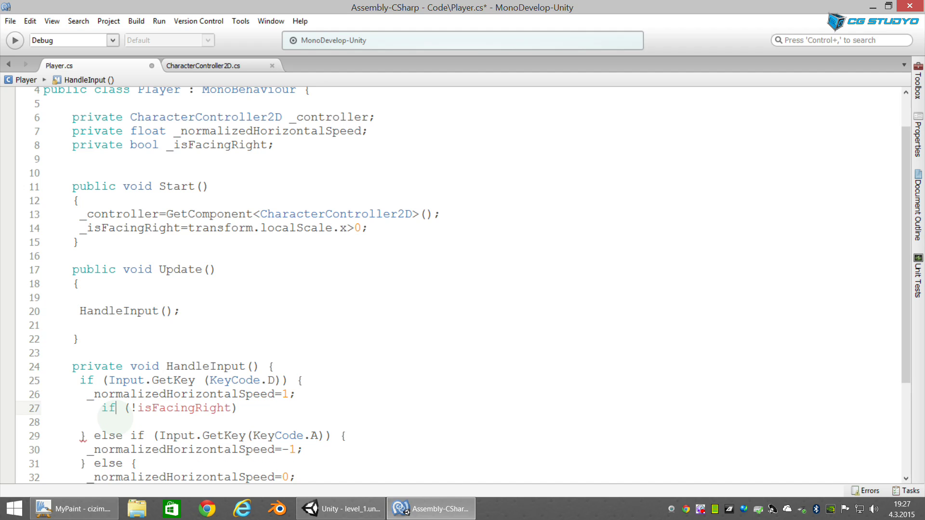
type("_")
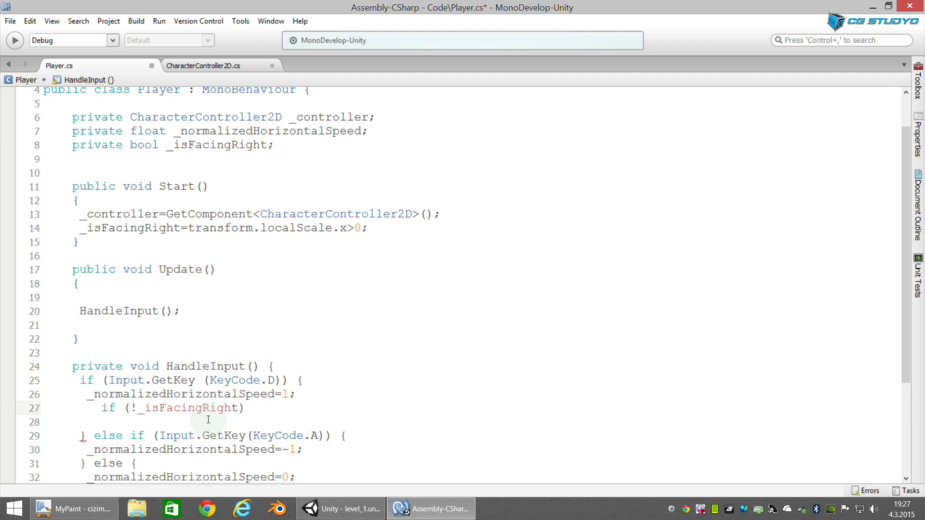
left_click(118, 422)
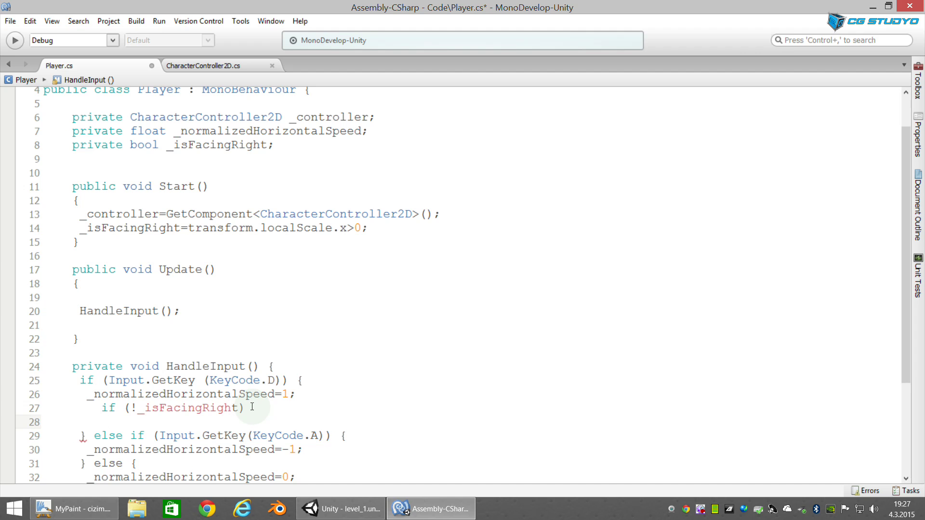
type("Fli")
type("p();")
key("Down")
key("Down")
key("Down")
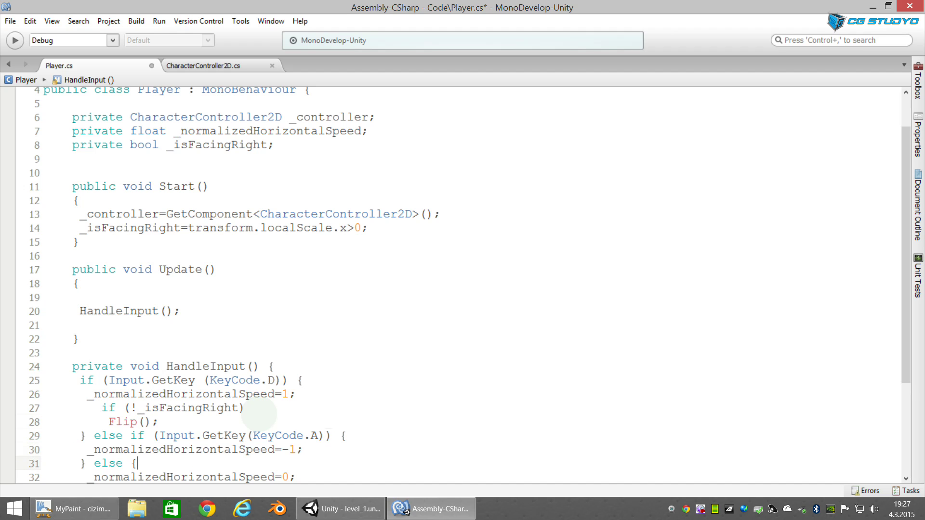
Step: In the A branch, add 'if (_isFacingRight) Flip();' after the leftward speed assignment
left_click(304, 449)
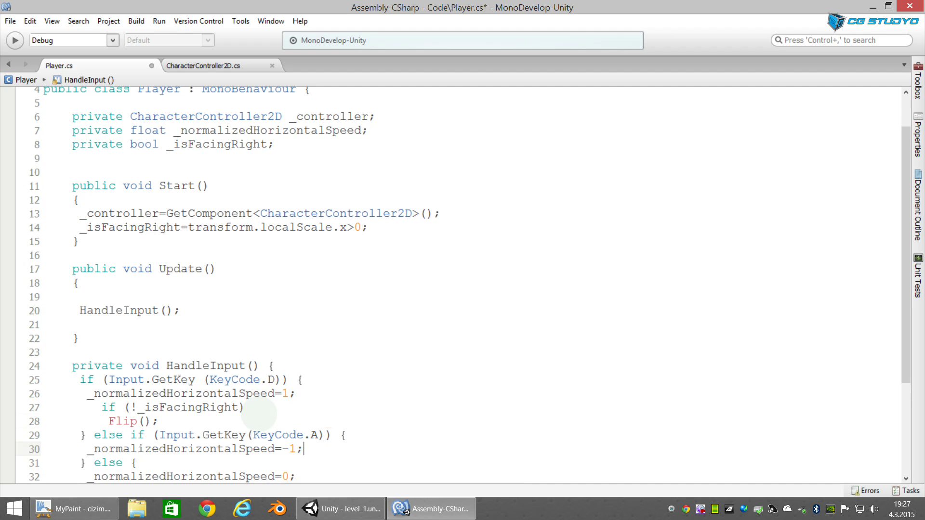
key("Return")
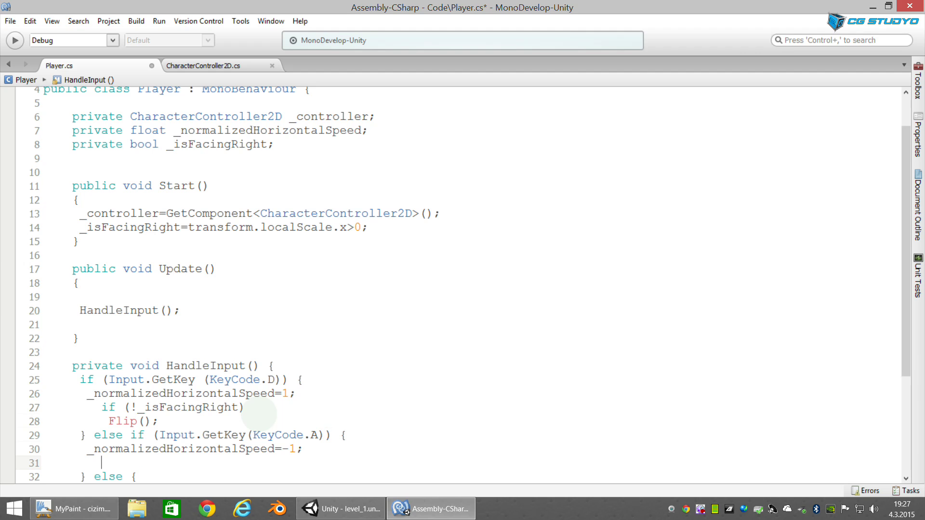
type("if")
key("space")
type("(_")
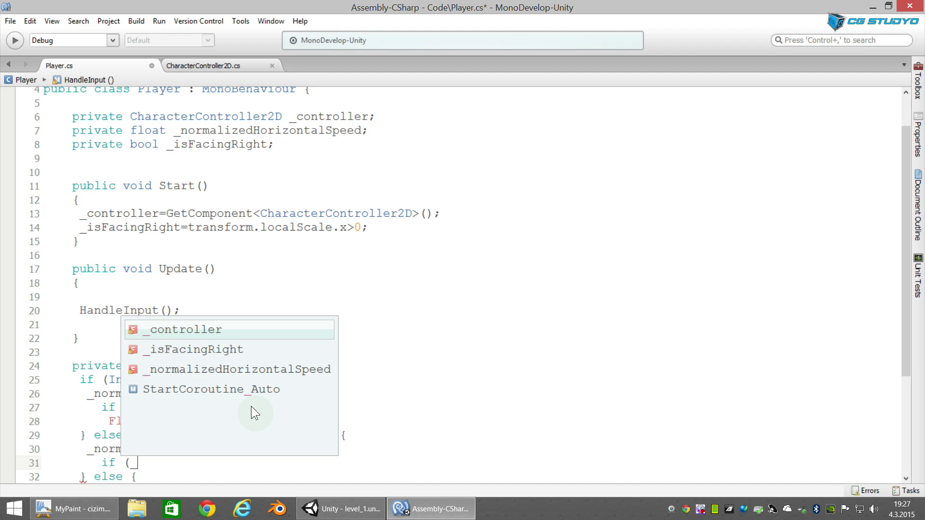
type("isFac")
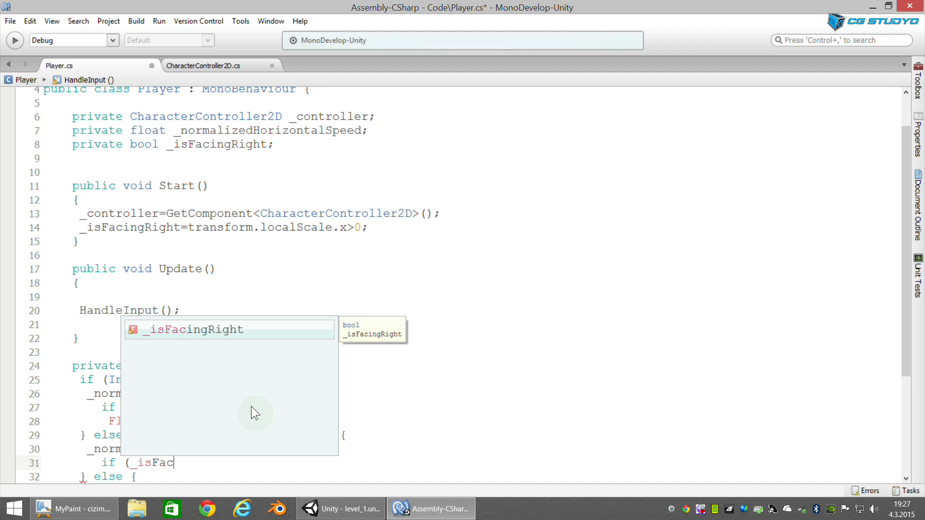
type("ing")
key("Return")
type(")")
key("Return")
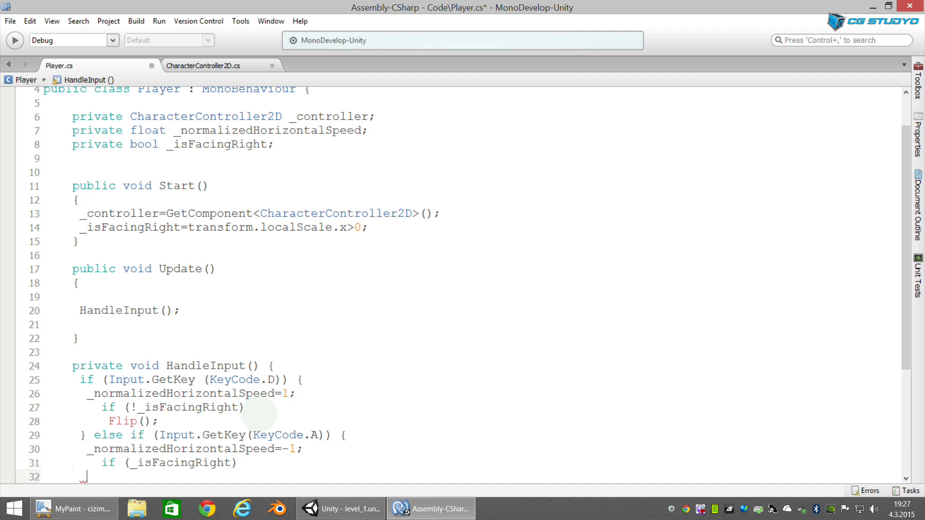
type("Flip();")
key("Down")
key("Down")
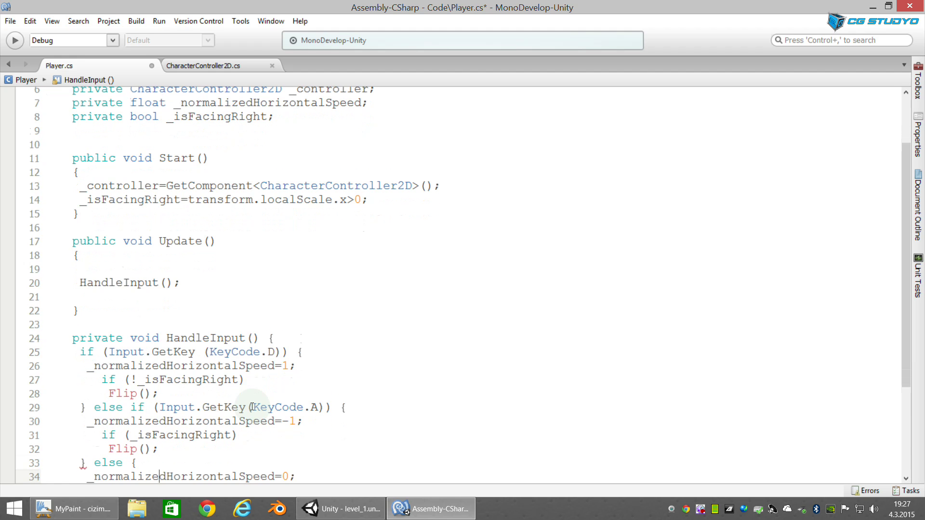
key("Down")
key("Down")
key("Down")
key("Down")
key("Down")
key("Down")
key("Down")
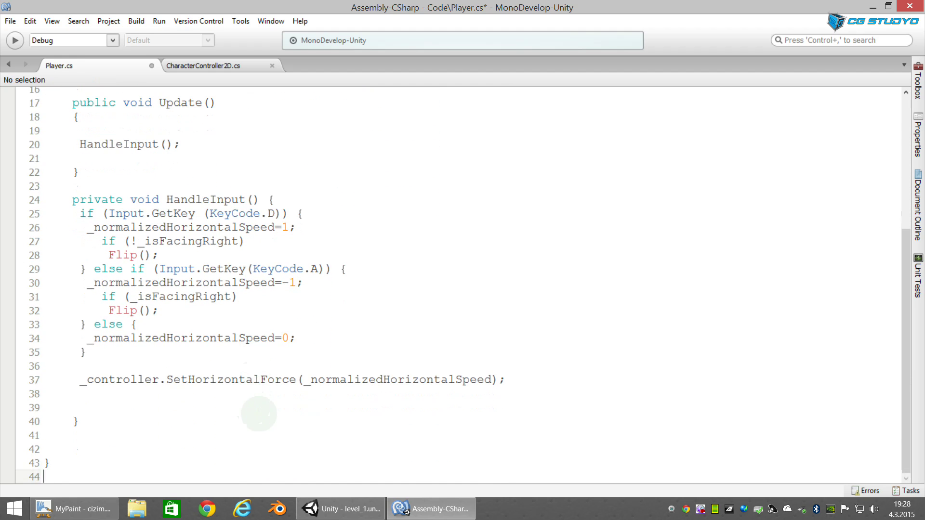
Step: Below HandleInput, declare 'private void Flip() {' and start 'transform.localScale' in its body
key("Up")
key("Up")
key("Up")
key("End")
key("Down")
key("Down")
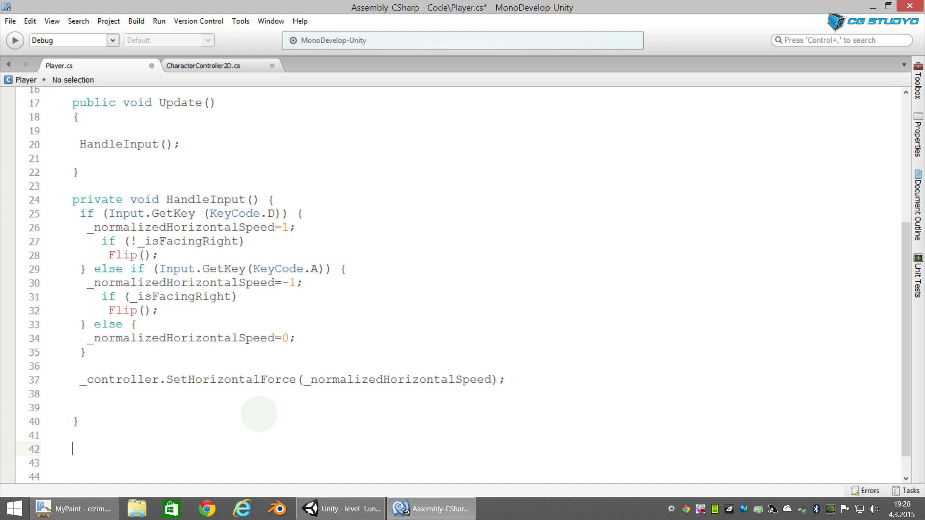
type("pr")
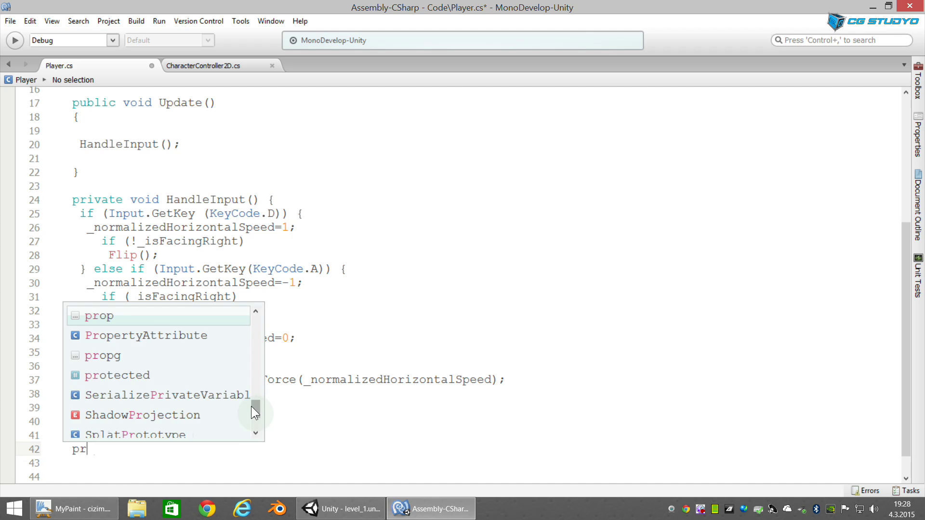
type("ivate void ")
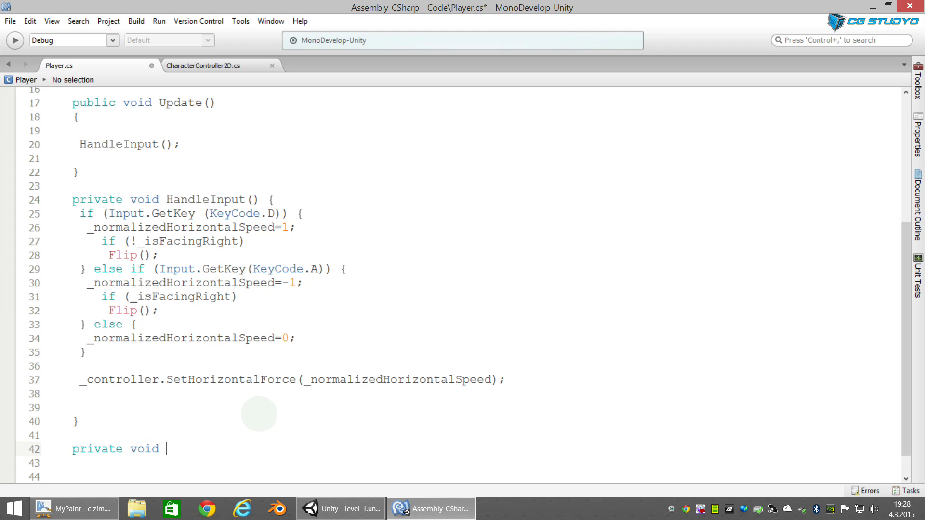
type("Flip() {")
key("Return")
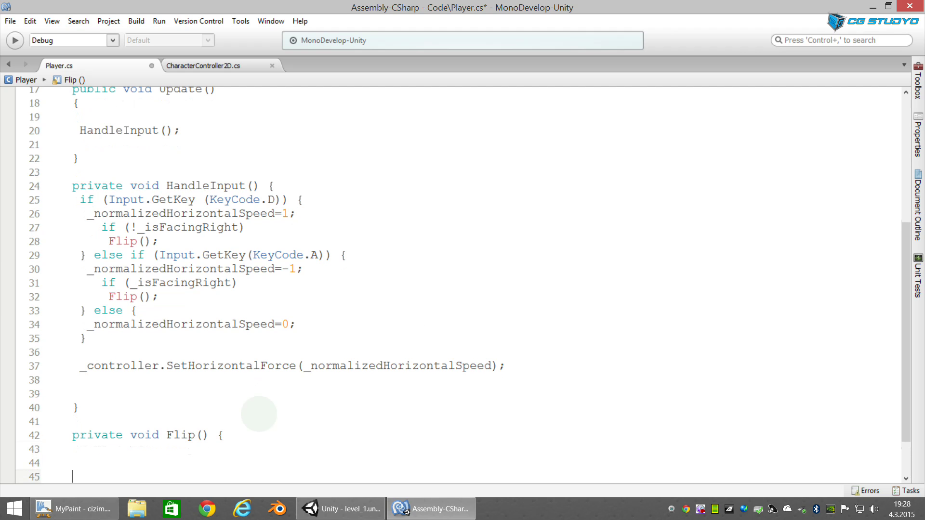
key("Return")
key("Up")
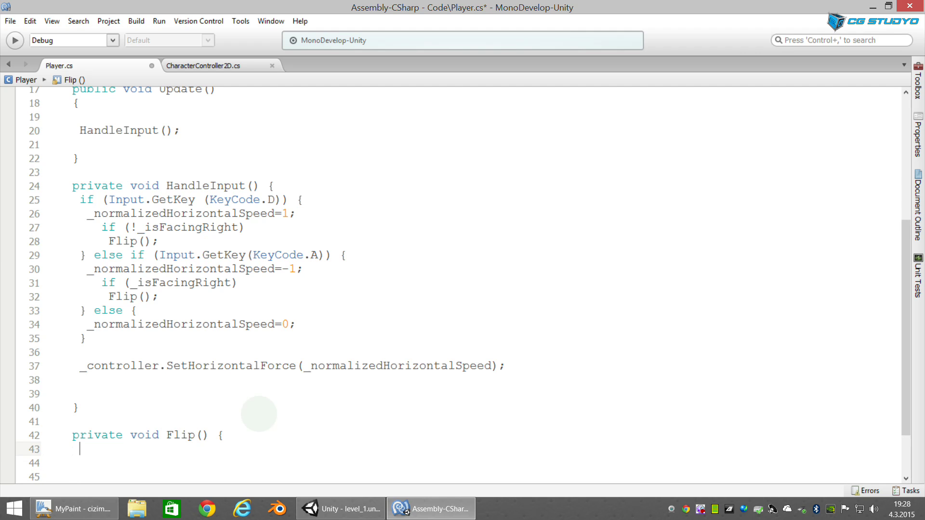
type("trans")
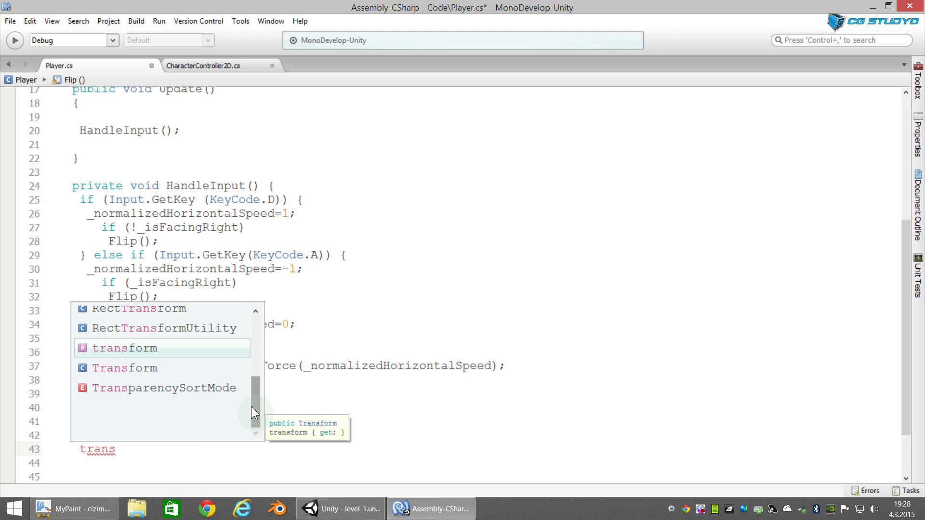
key("Return")
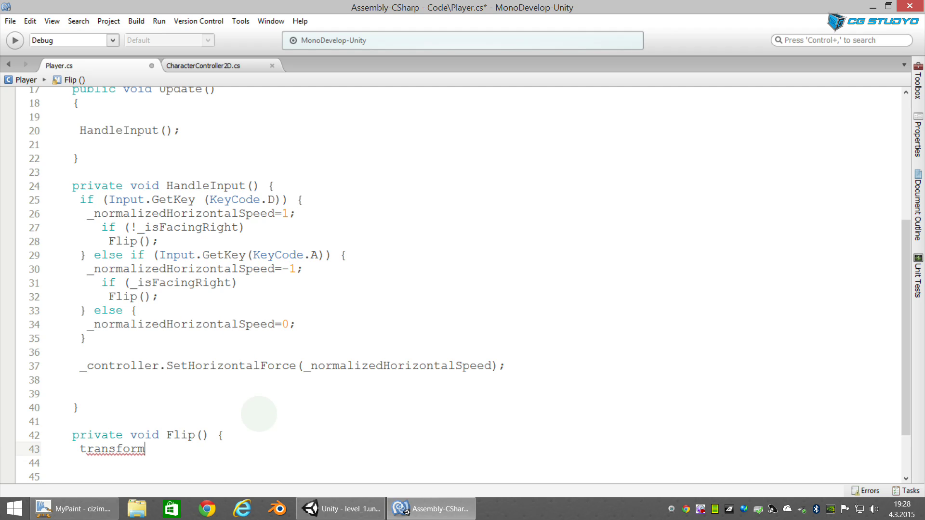
type(".l")
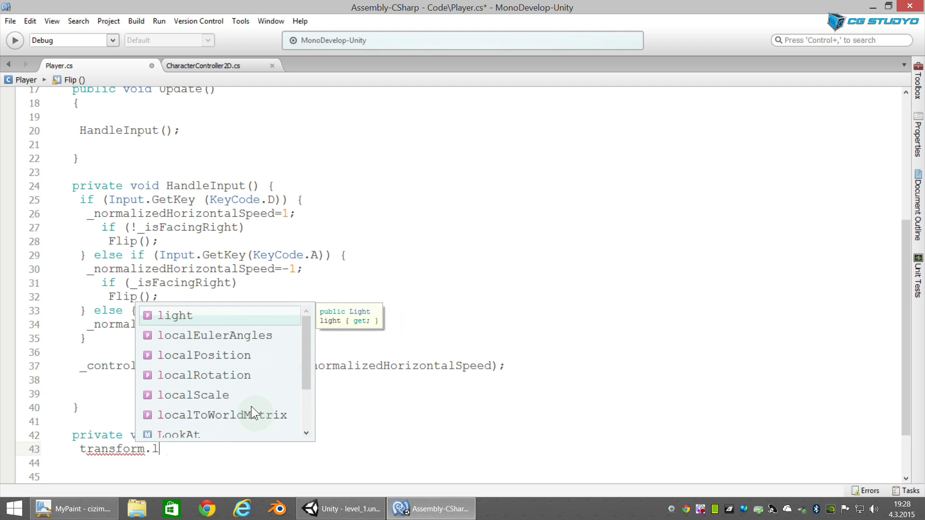
type("ocal")
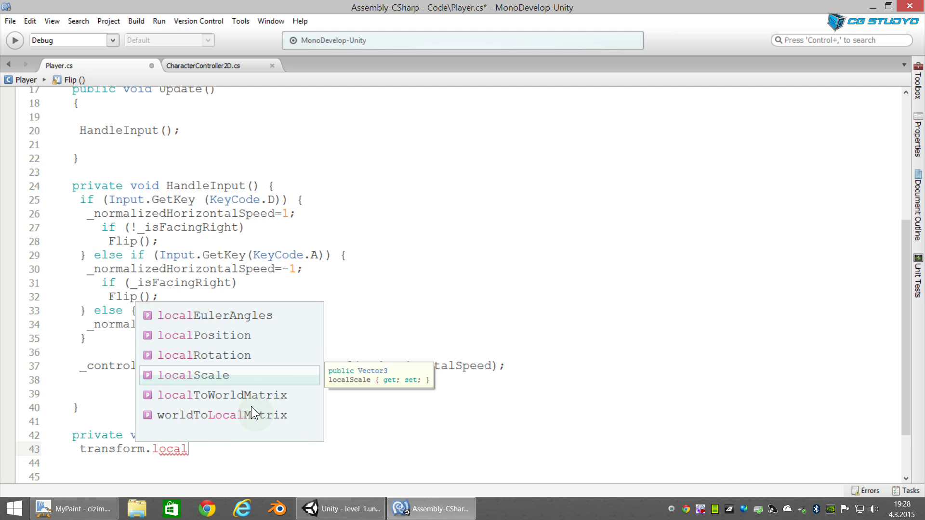
key("Return")
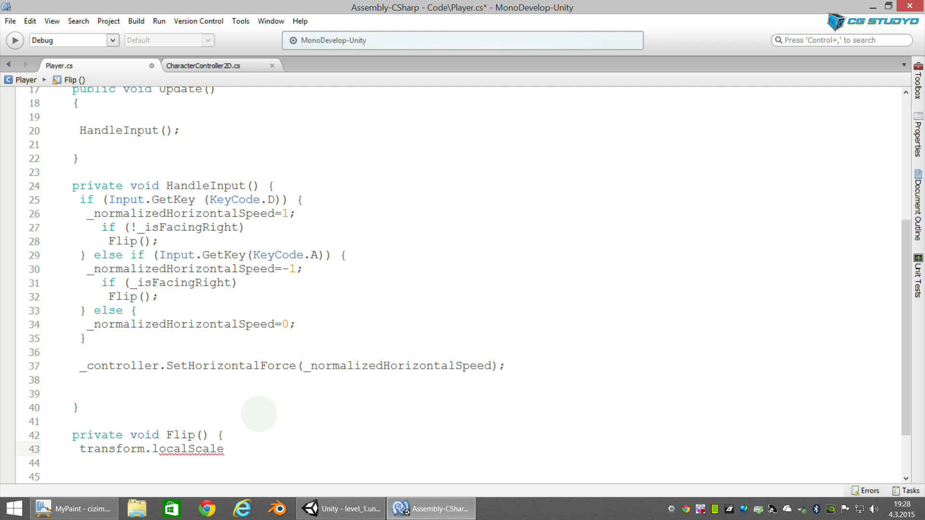
Step: Assign new Vector3(-transform.localScale.x, transform.localScale.y, transform.localScale.z), fixing typos on line 44
type("=")
type("new Vector3")
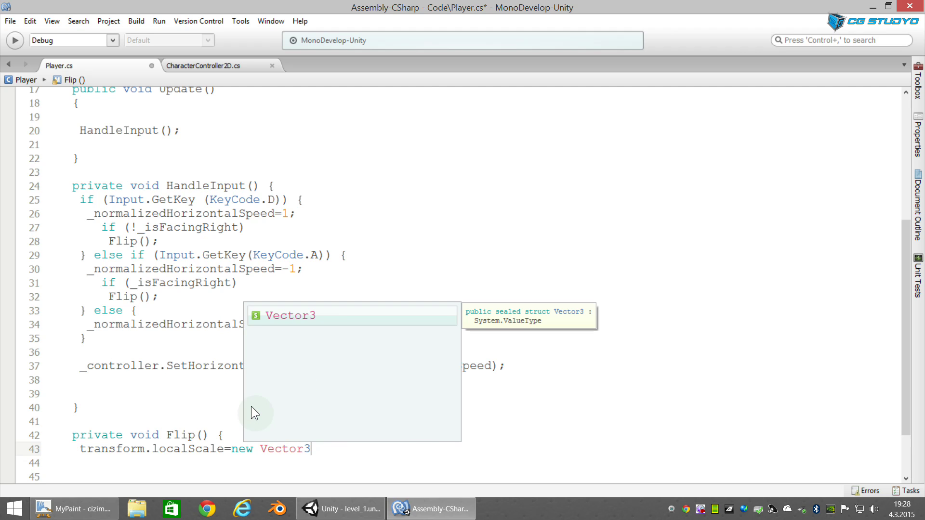
type("(")
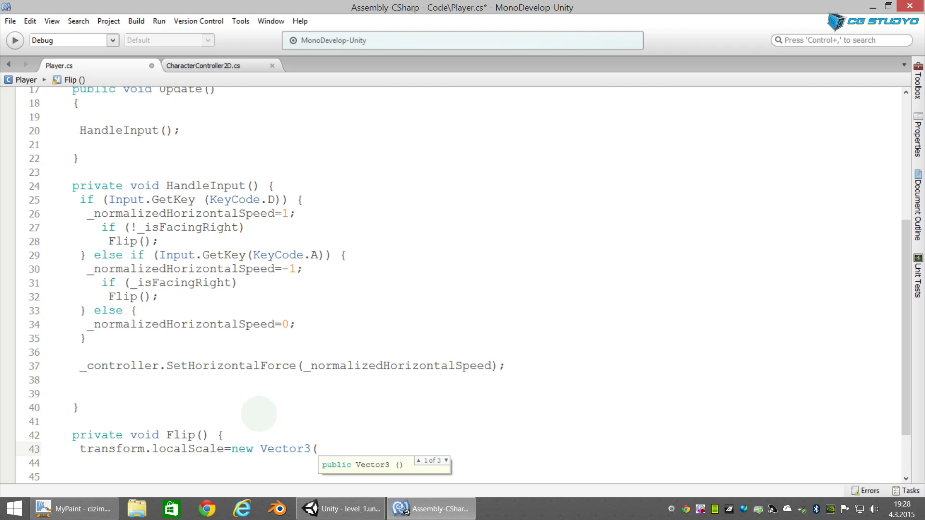
type("-tra")
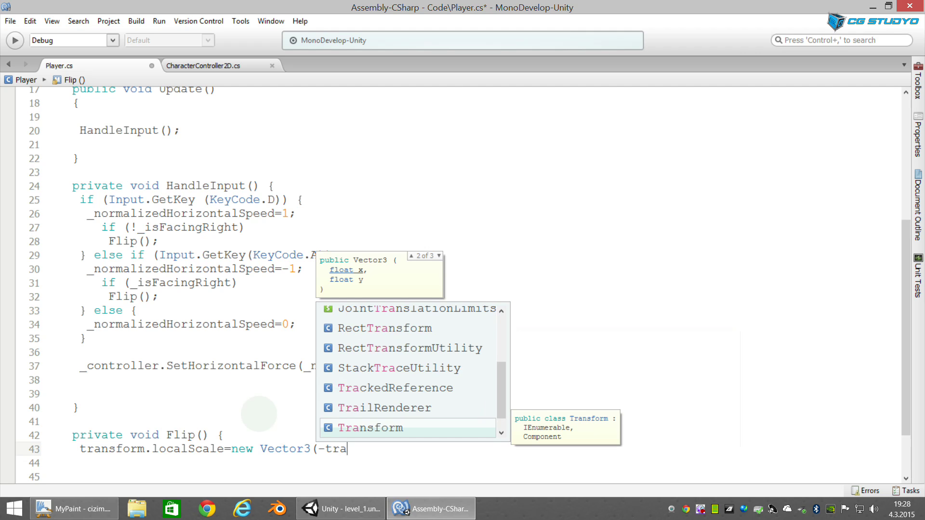
type("nform.localScale.")
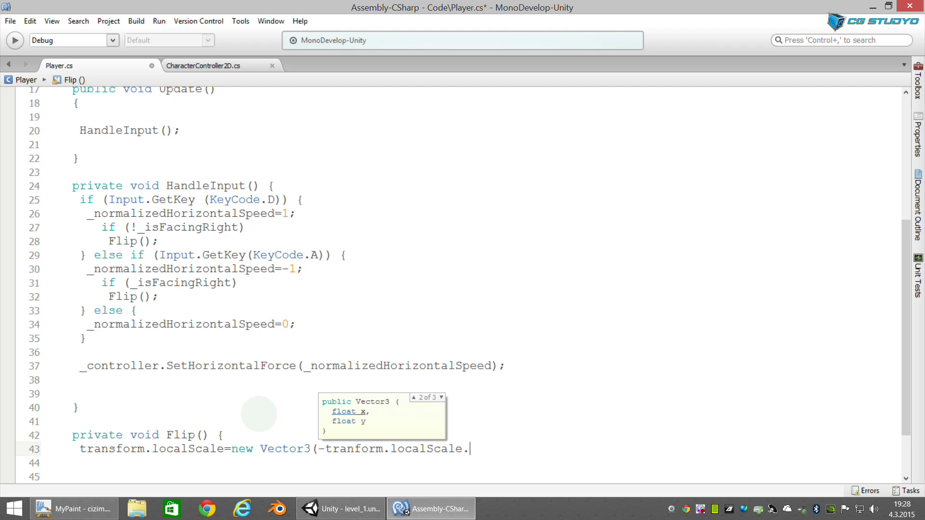
type("x,")
key("Return")
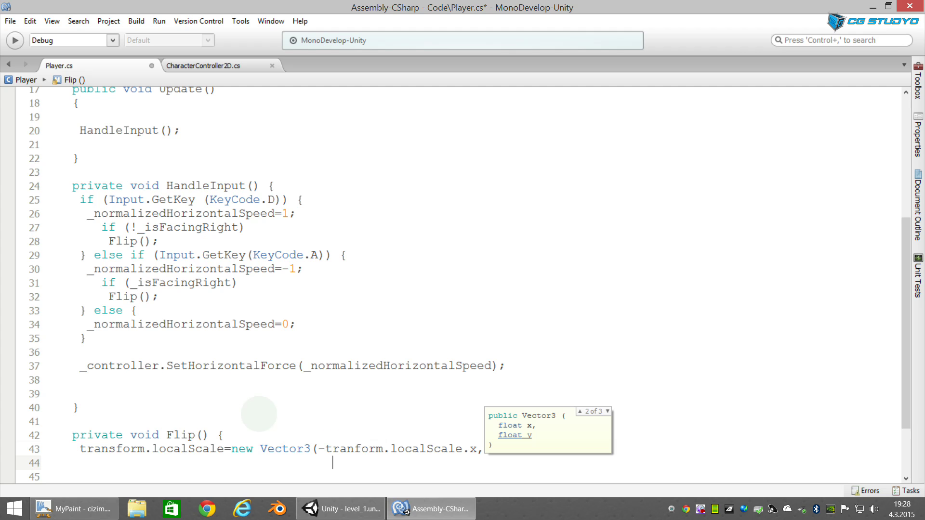
type("trans")
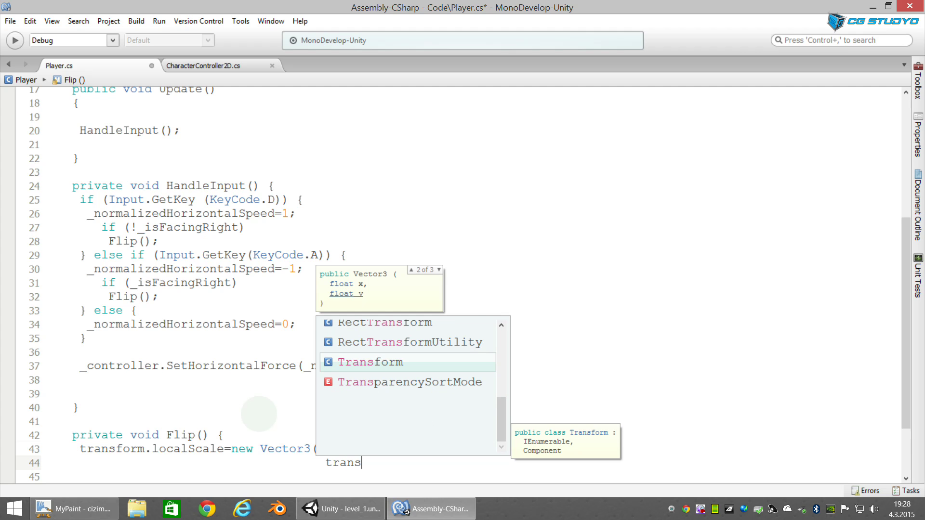
type("form.loc")
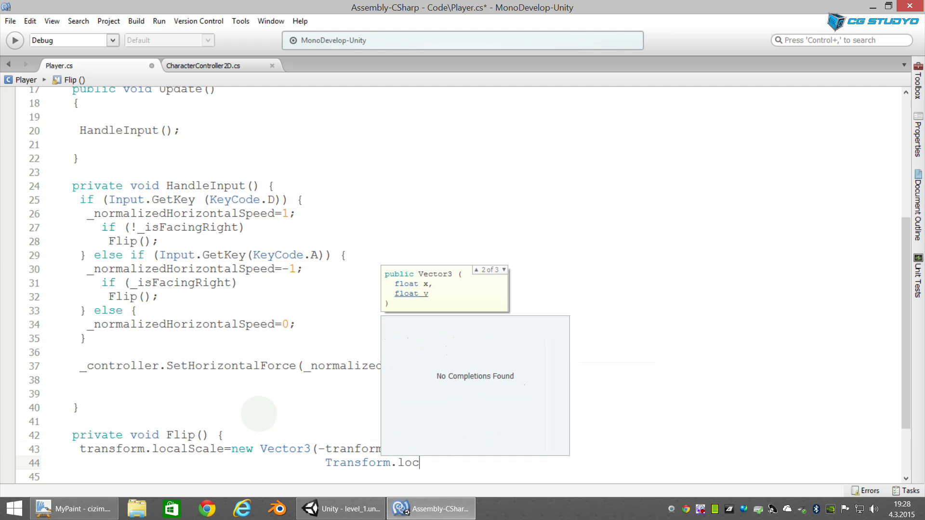
type("alScae")
key("BackSpace")
type("l")
type("e.y,")
key("Return")
key("Tab")
key("Tab")
key("Tab")
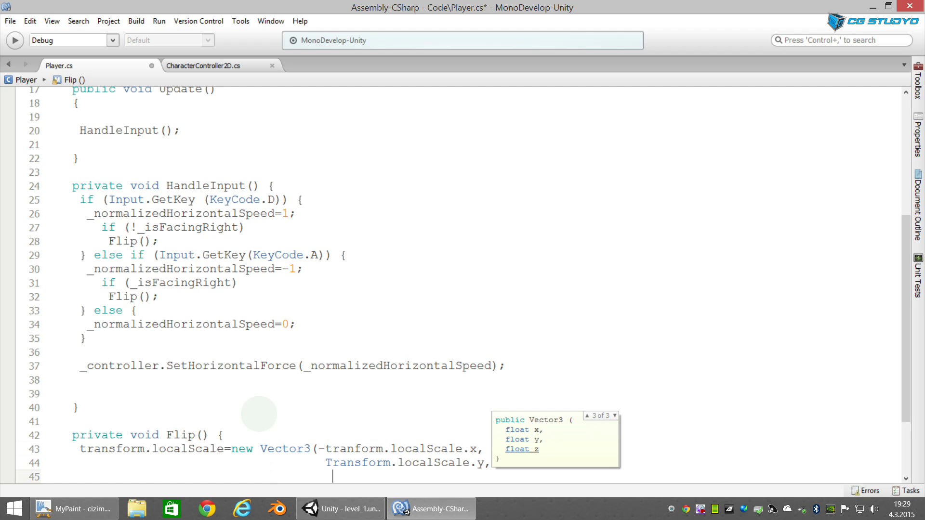
key("Up")
key("Up")
key("Up")
key("Escape")
key("Up")
key("Delete")
type("t")
key("Down")
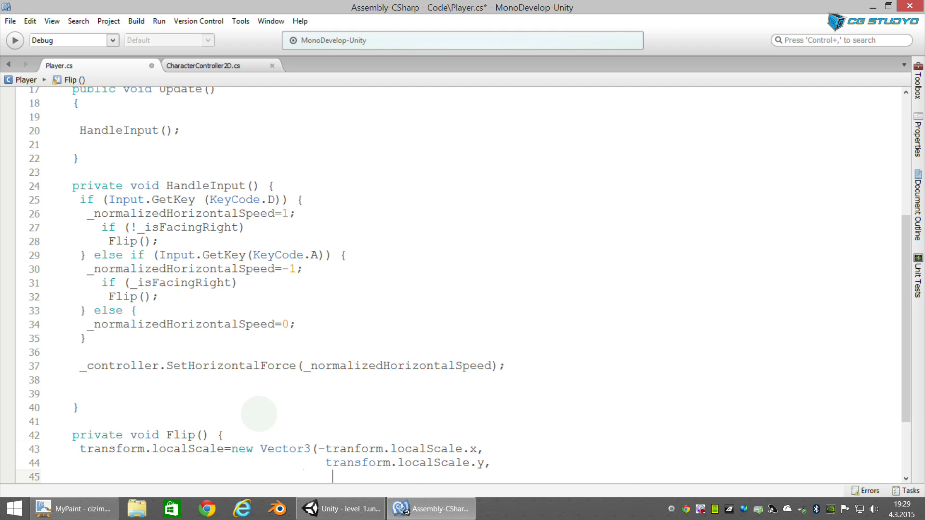
type("transform.localSc")
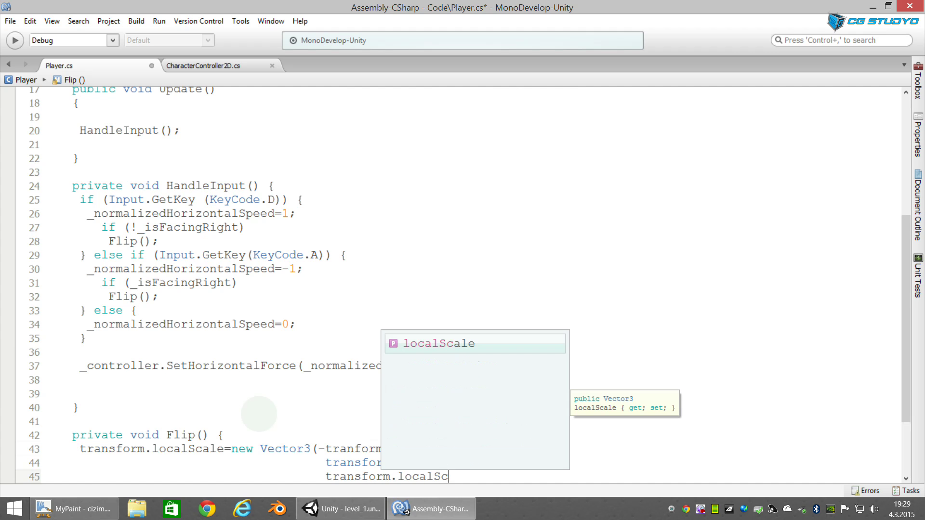
type("ale.z")
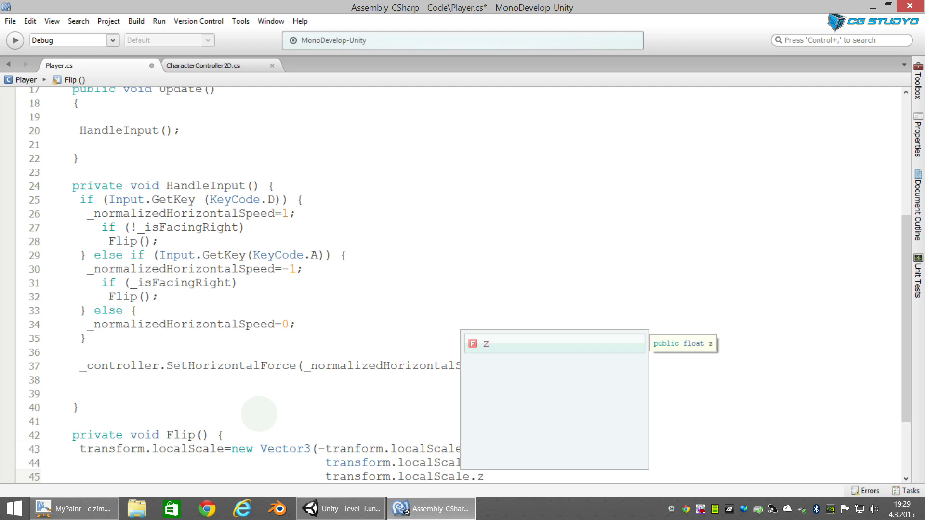
type(")")
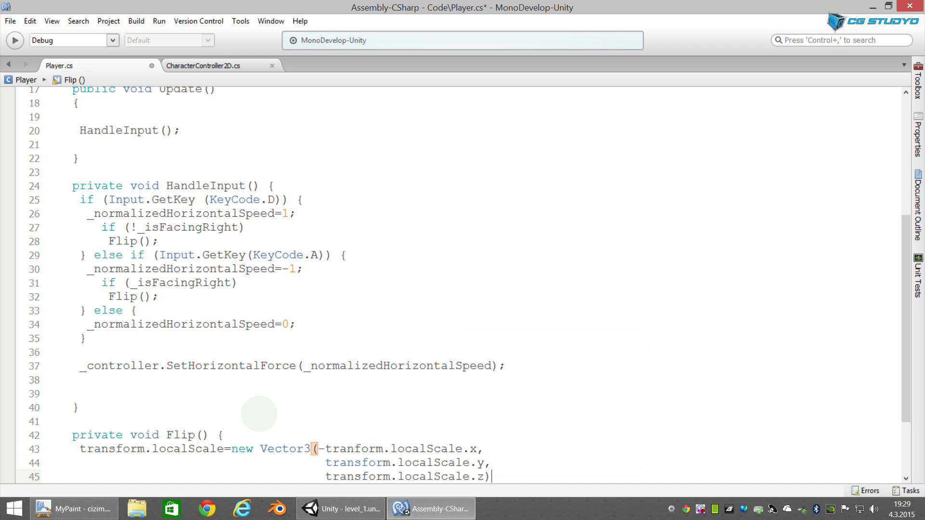
type(";")
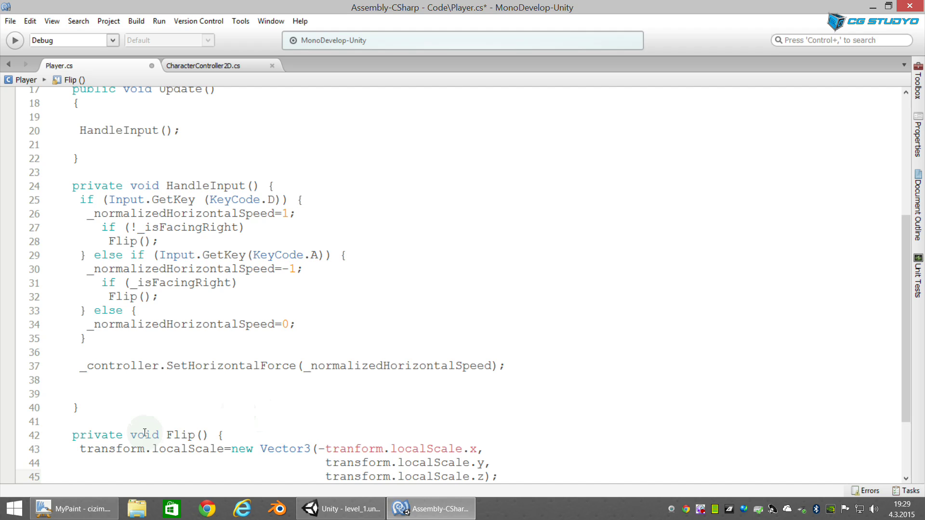
scroll(250, 433, "down", 2)
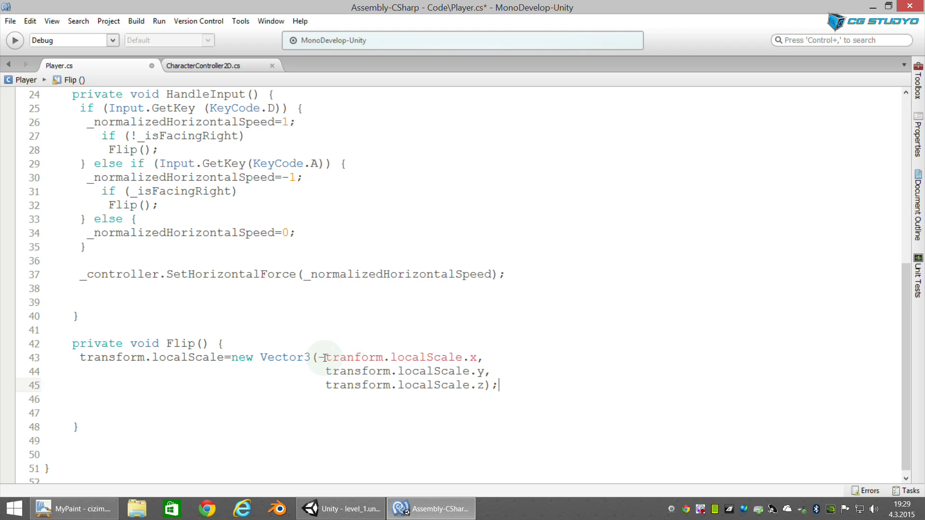
Step: Fix 'tranform' on line 43 and add '_isFacingRight=transform.localScale.x>0;' on line 46
left_click(356, 359)
type("s")
left_click(504, 386)
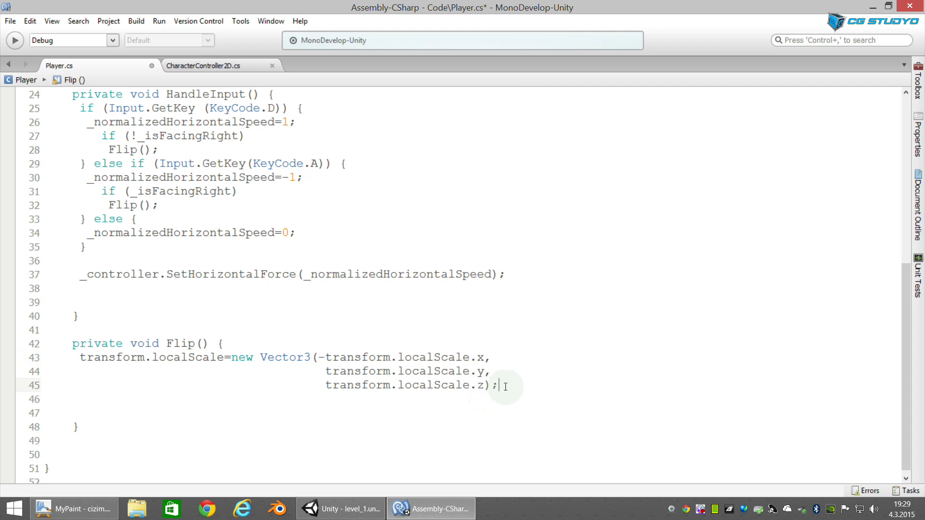
left_click(440, 395)
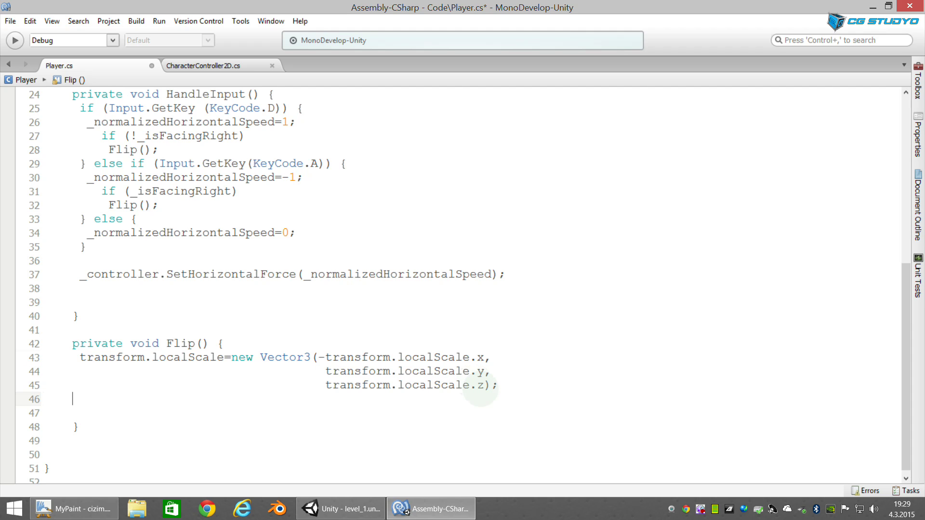
type("_")
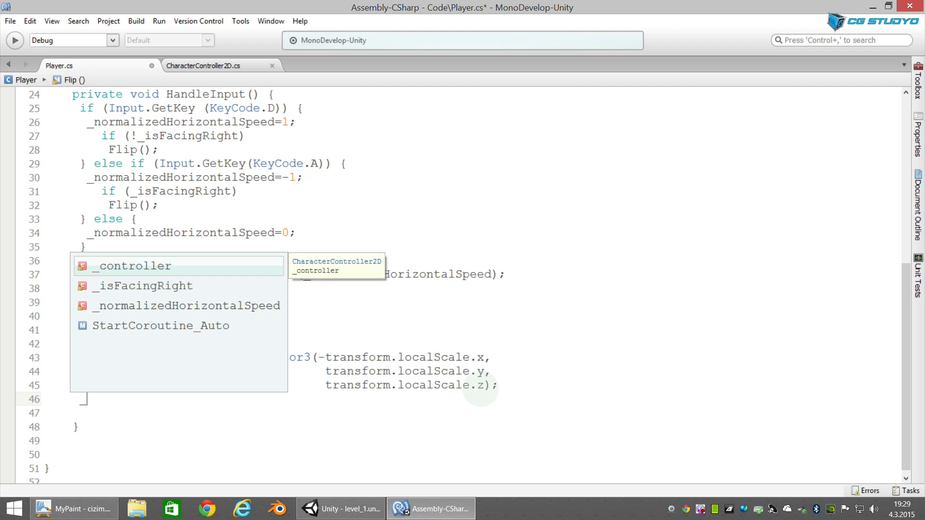
type("isFacing")
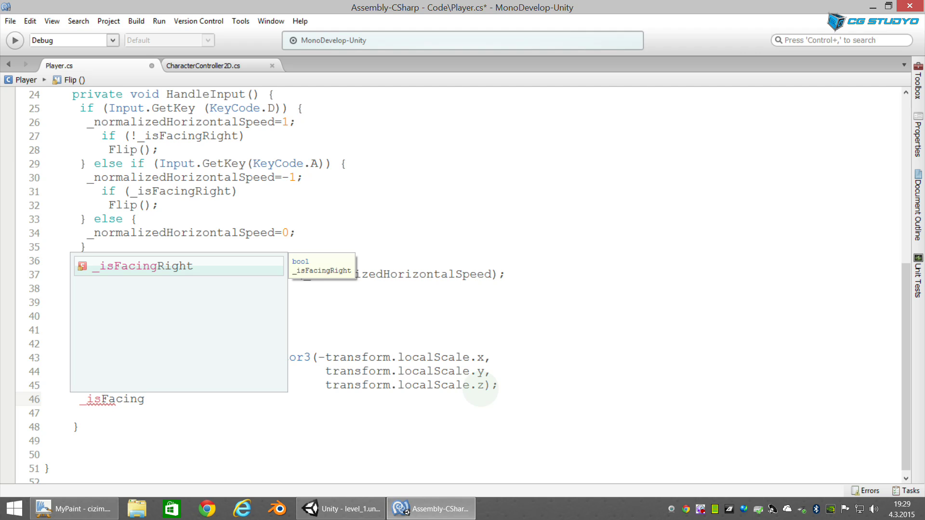
type("Right")
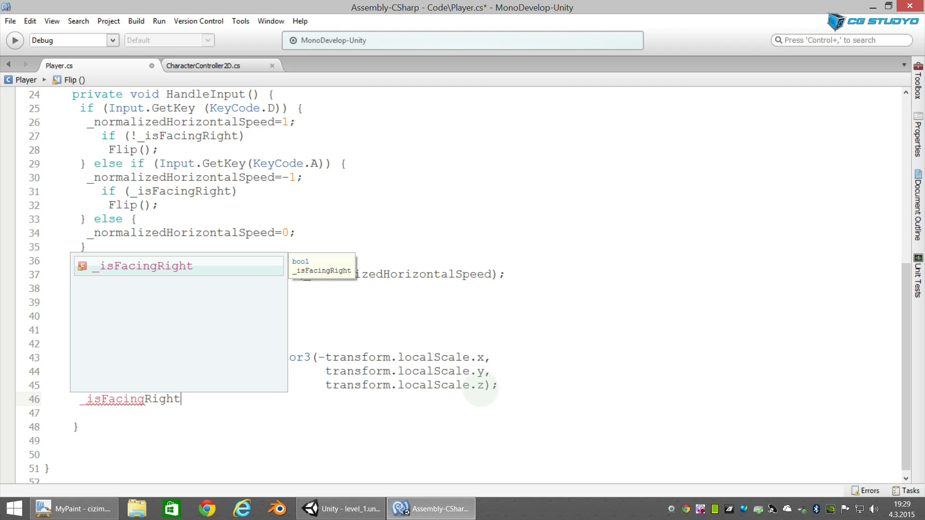
type("=t")
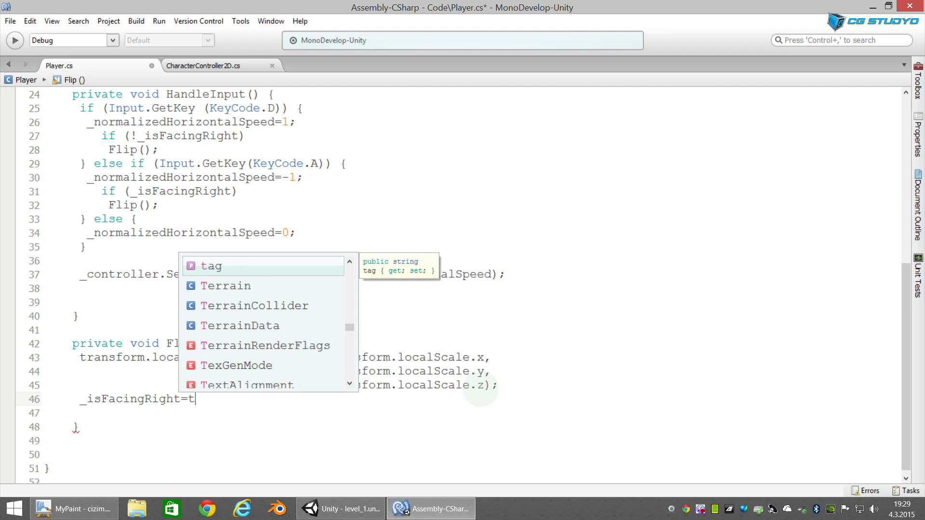
type("rans")
key("Return")
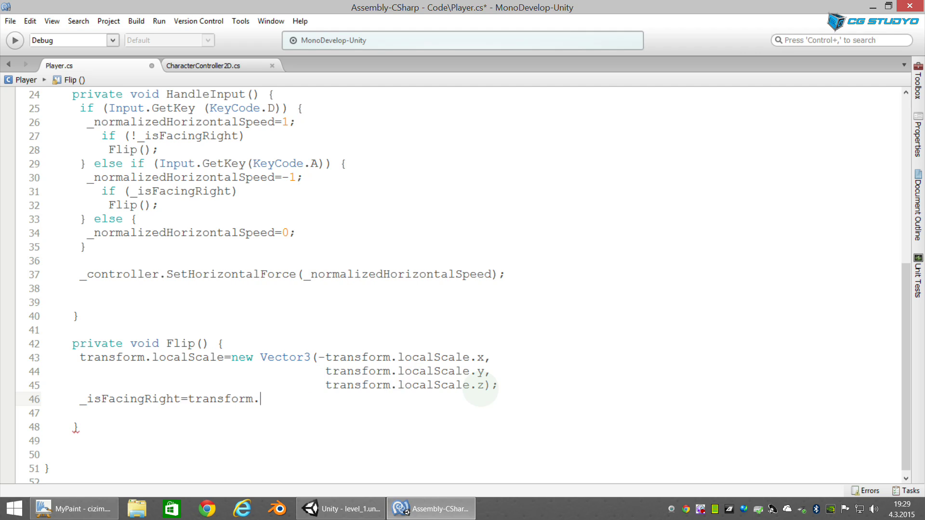
type(".locl")
key("BackSpace")
type("a")
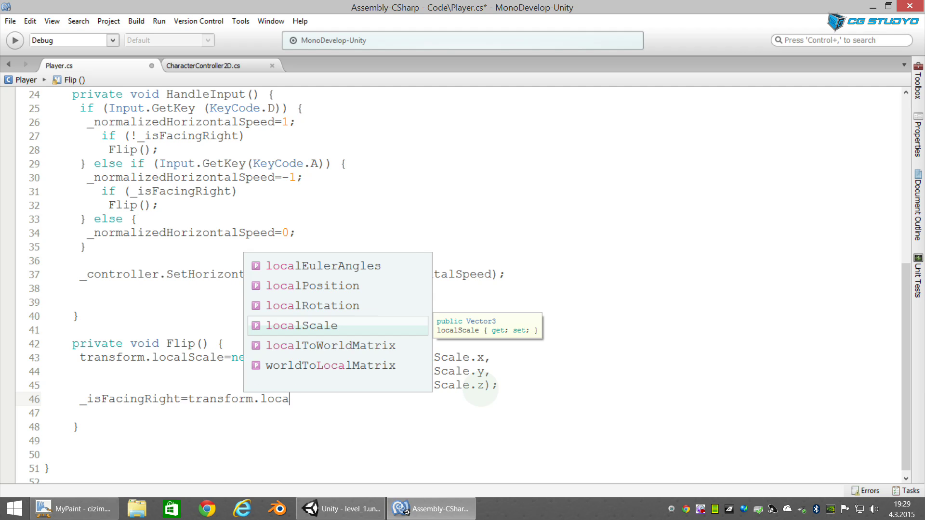
type("lScale")
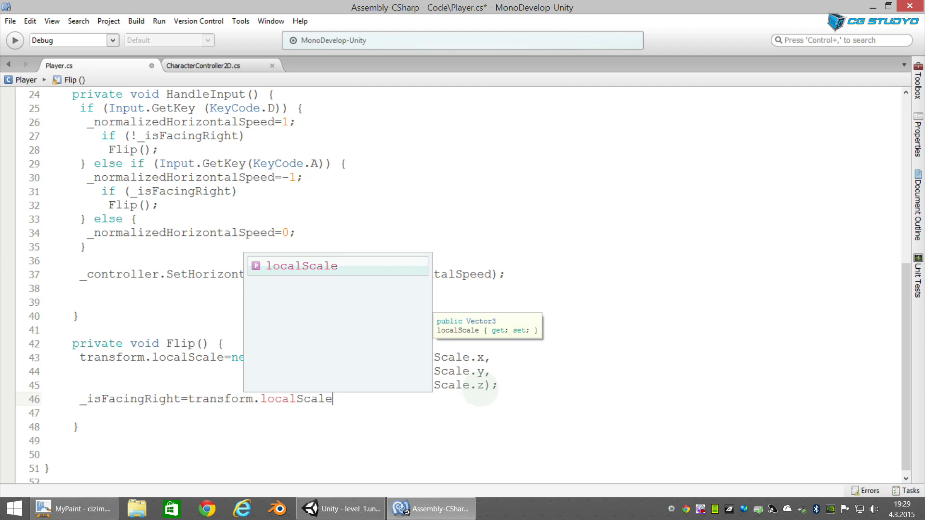
type(".x>0;")
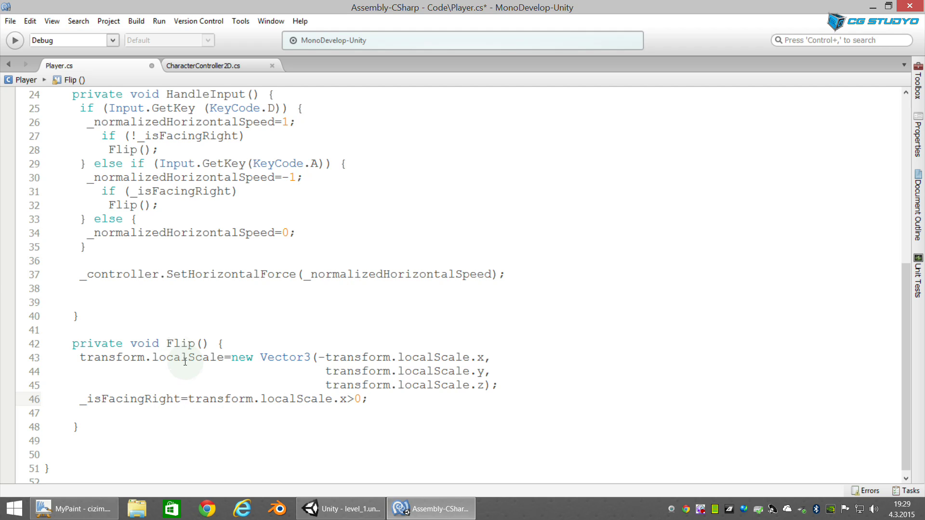
Step: Highlight the new localScale.x>0 expression on line 46 and save Player.cs
key("ctrl+shift+space")
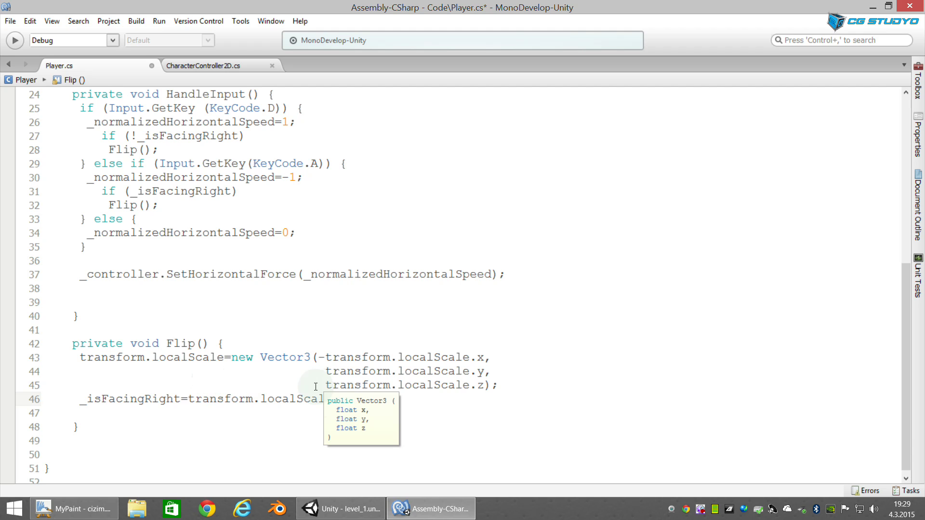
left_click_drag(196, 399, 372, 399)
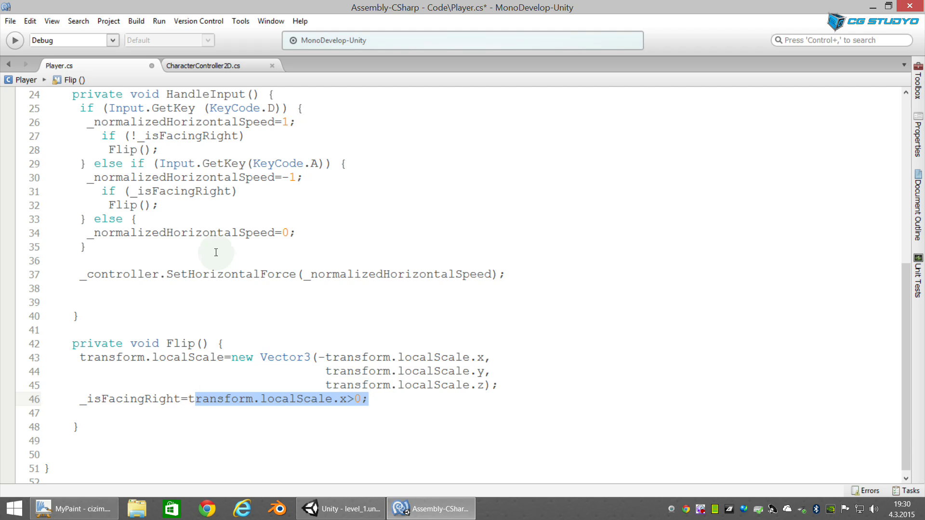
scroll(244, 255, "up", 6)
key("ctrl+s")
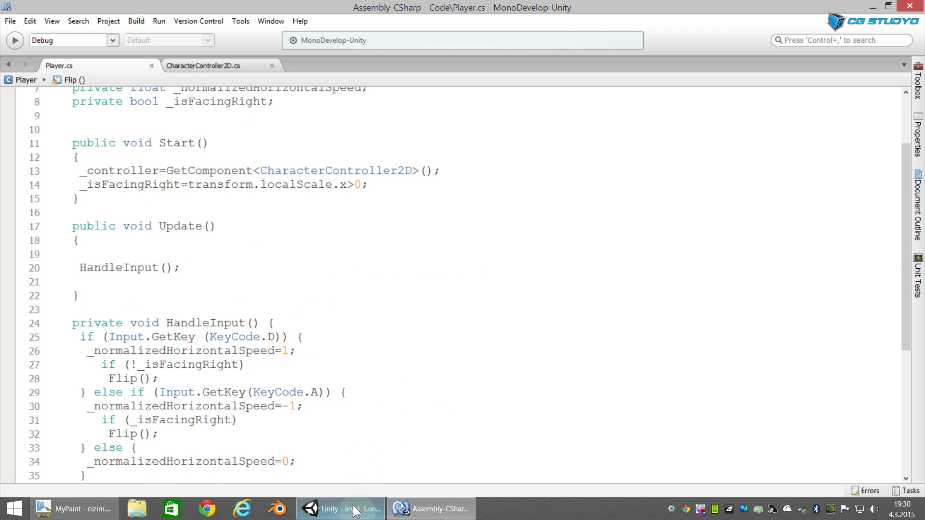
Step: Enter play mode in Unity and walk the character left so it faces left
left_click(340, 509)
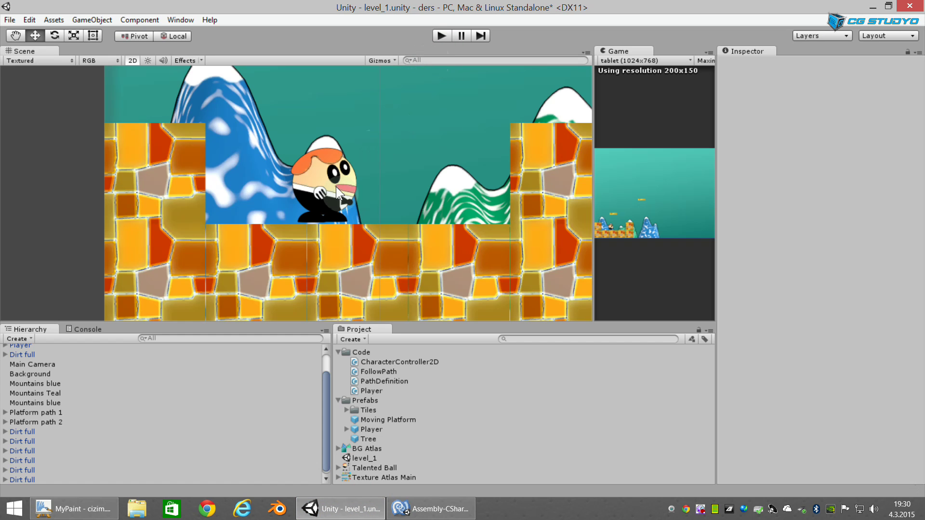
left_click(440, 40)
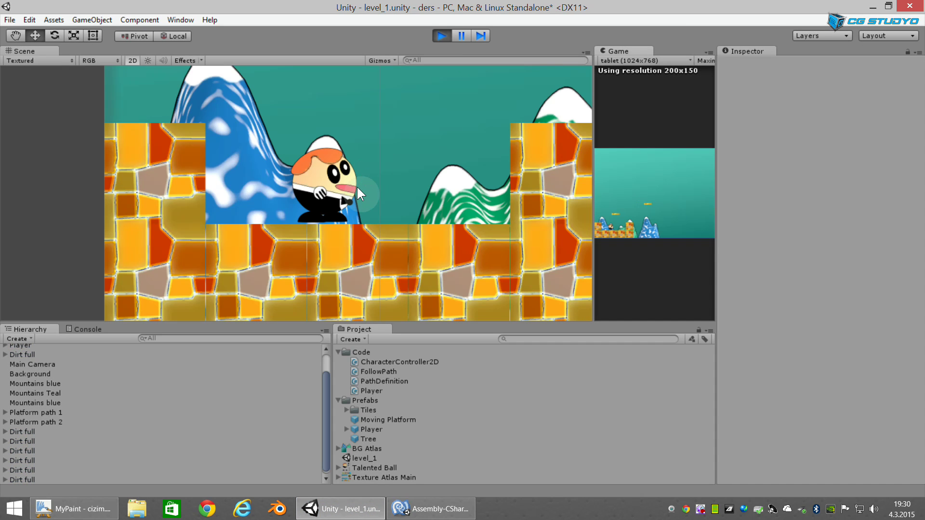
key("Left")
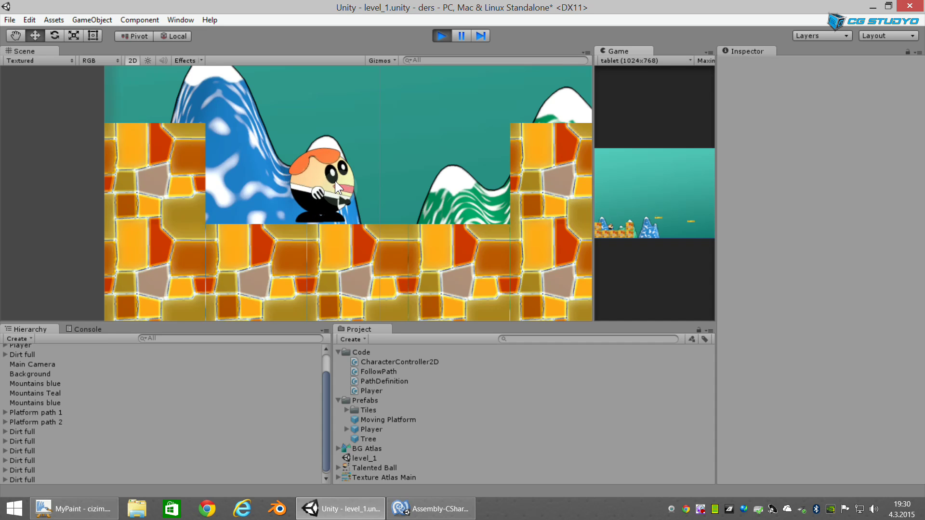
key("Left")
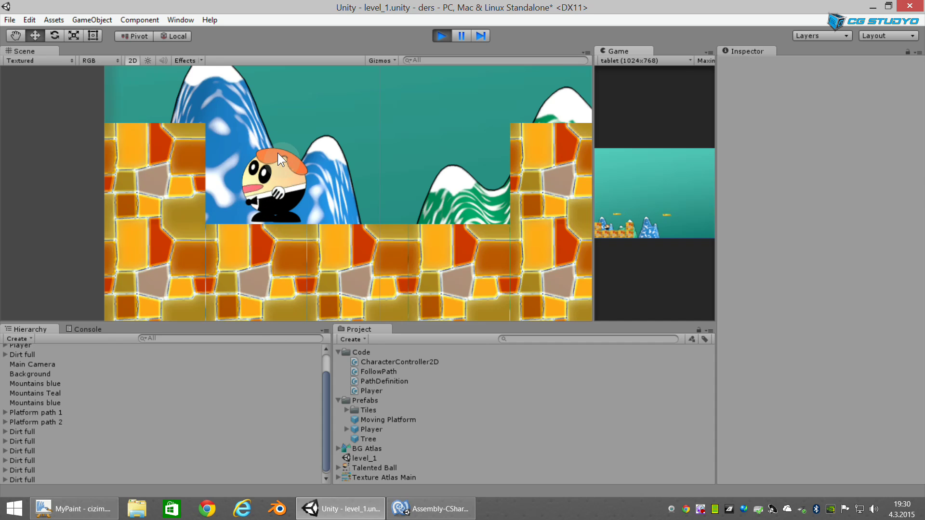
key("Left")
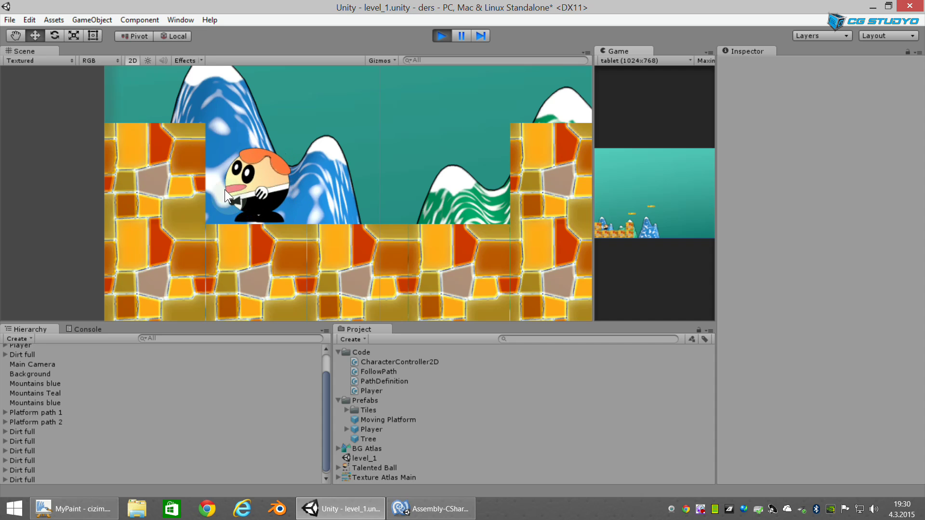
key("Left")
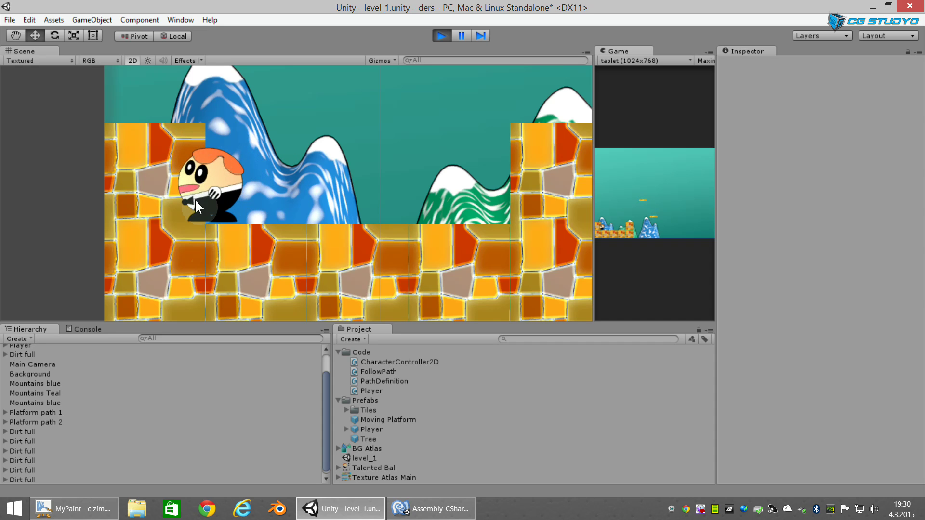
Step: Walk the character right and confirm it turns to face right
key("Right")
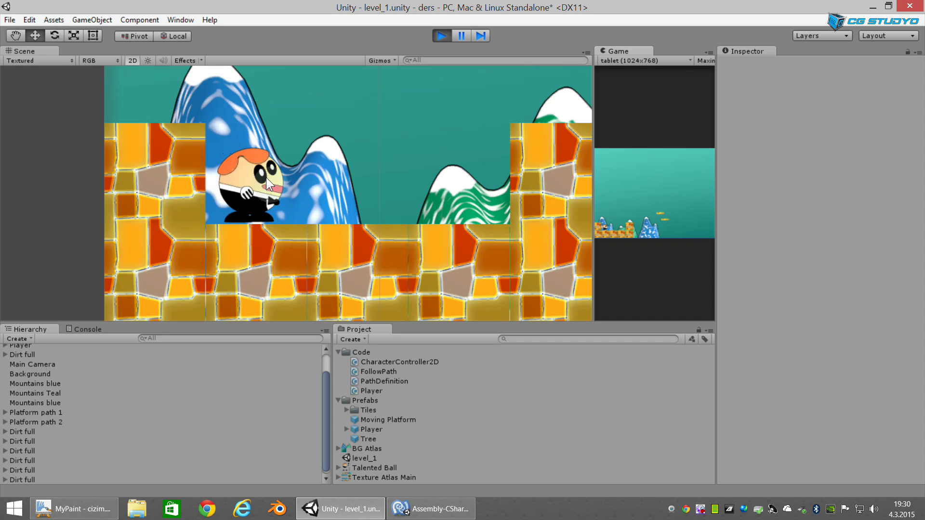
key("Right")
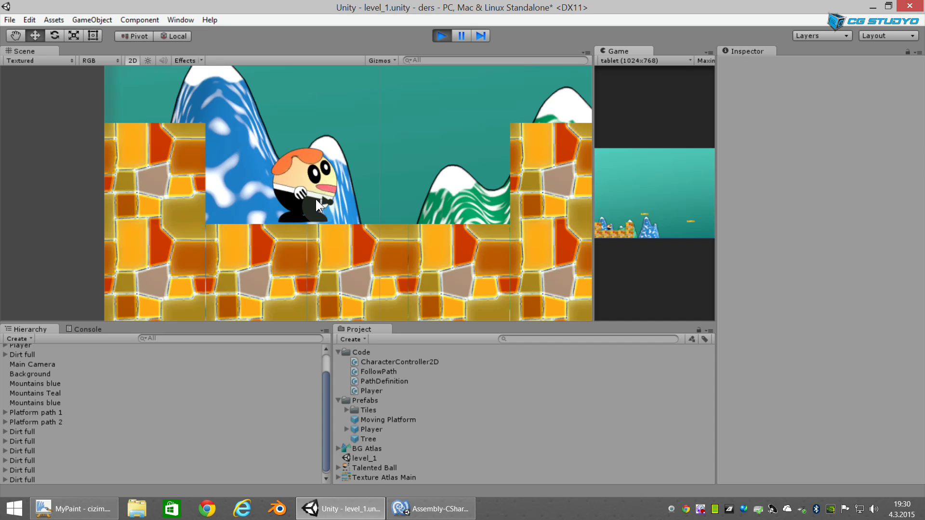
key("Right")
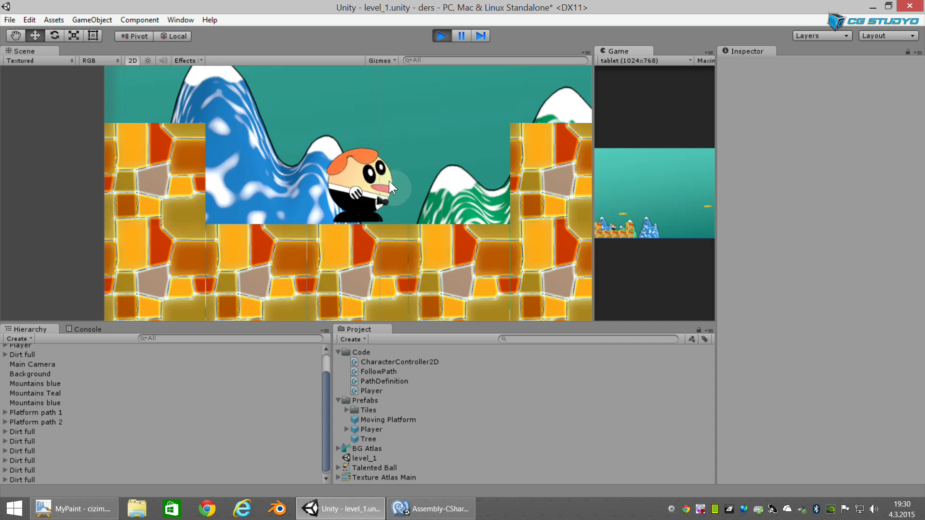
key("Right")
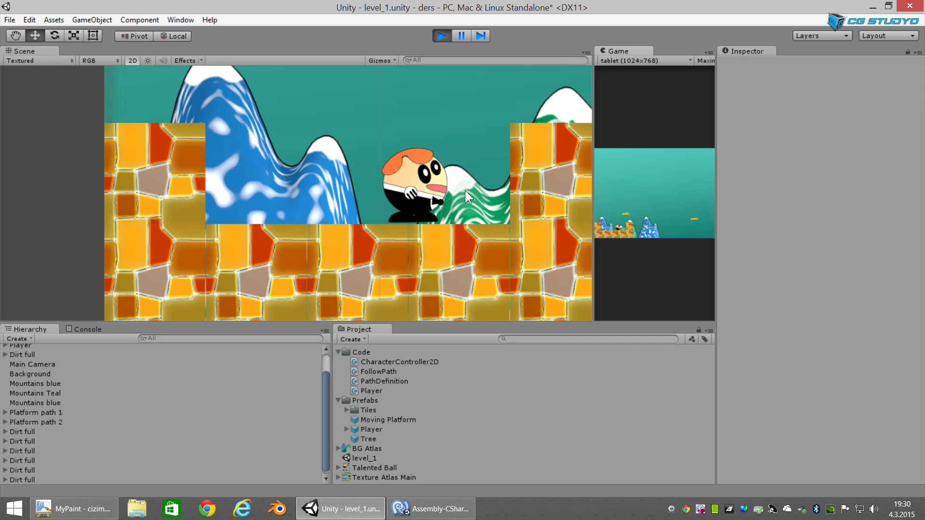
key("Right")
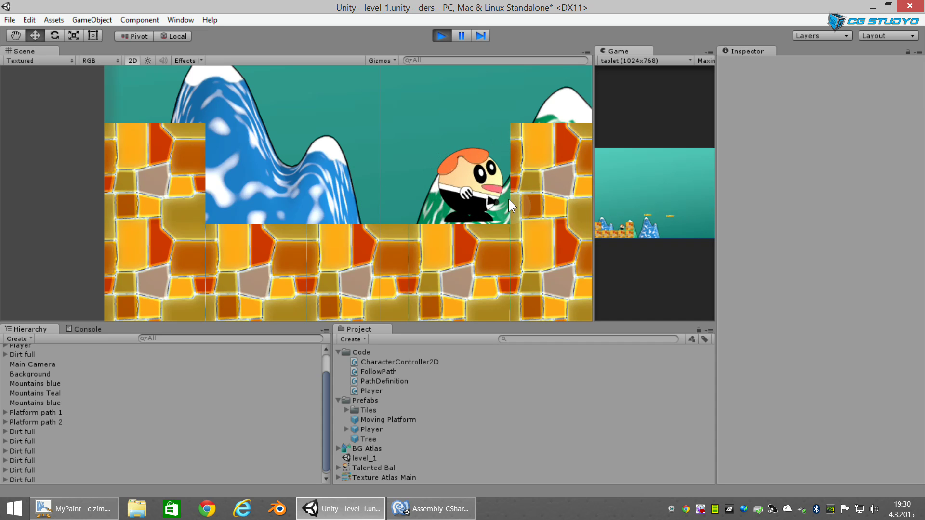
Step: Stop play, slide the right Dirt full block left to X 10.33, and test walking right into it
left_click(444, 36)
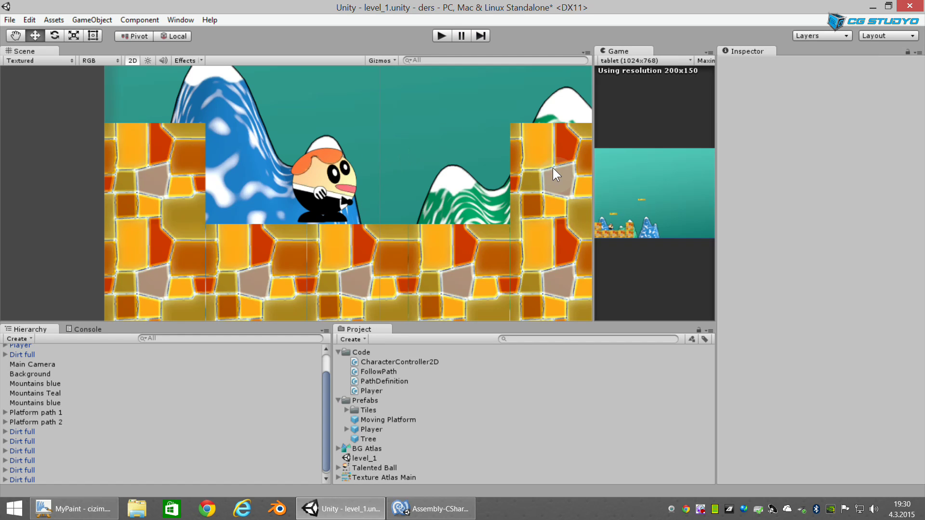
left_click(545, 181)
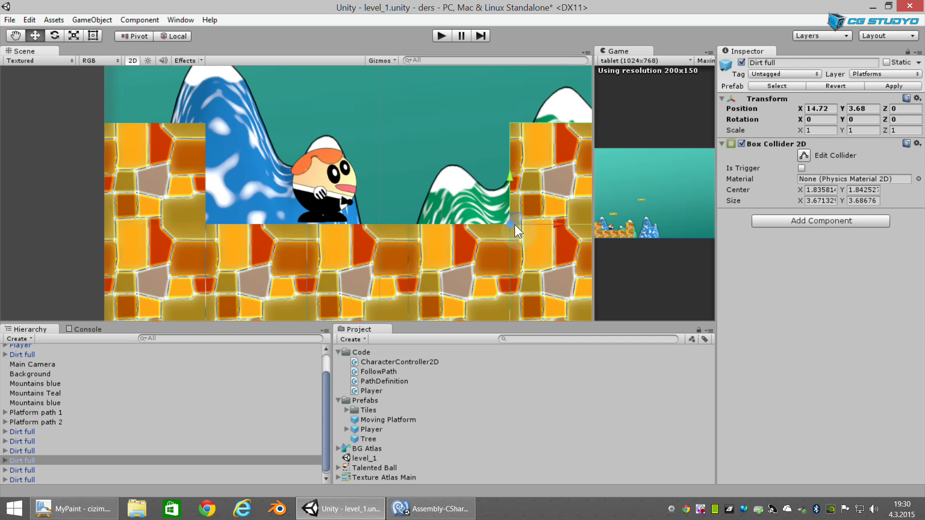
left_click_drag(556, 223, 437, 225)
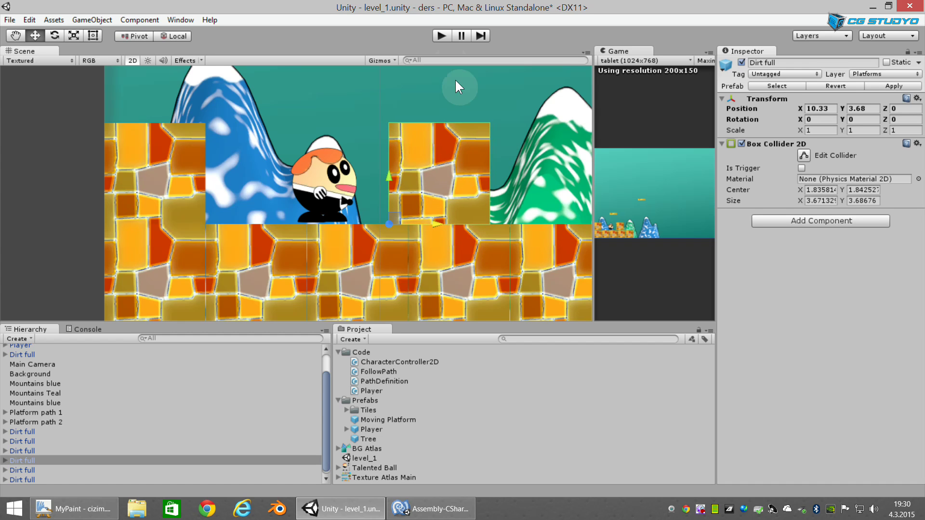
left_click(441, 37)
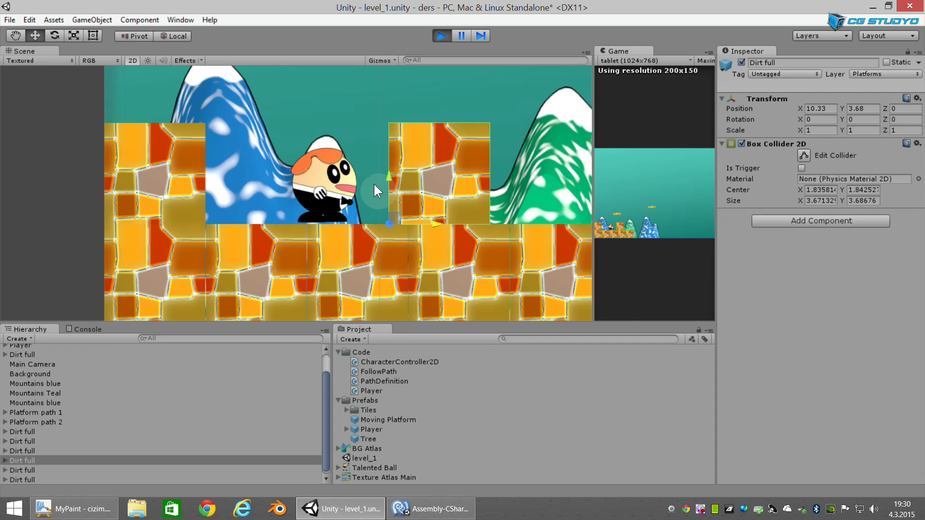
key("Right")
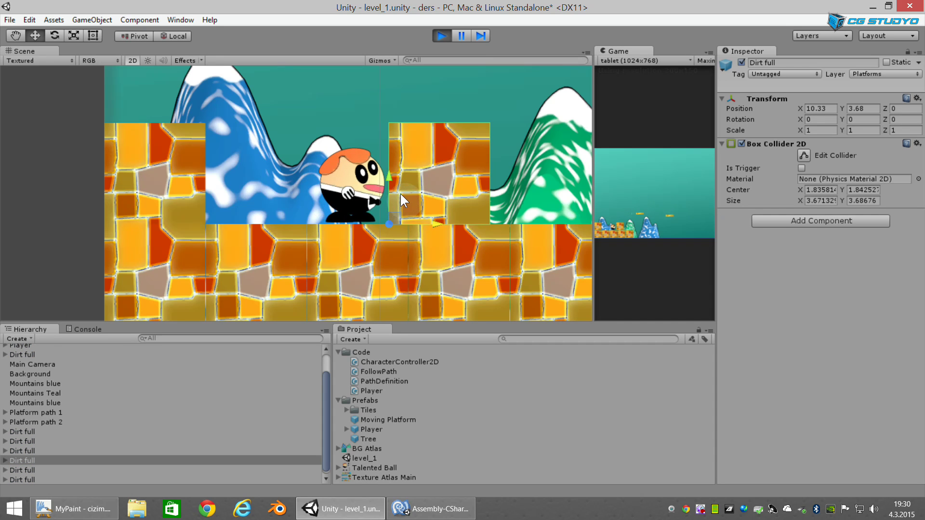
left_click(446, 33)
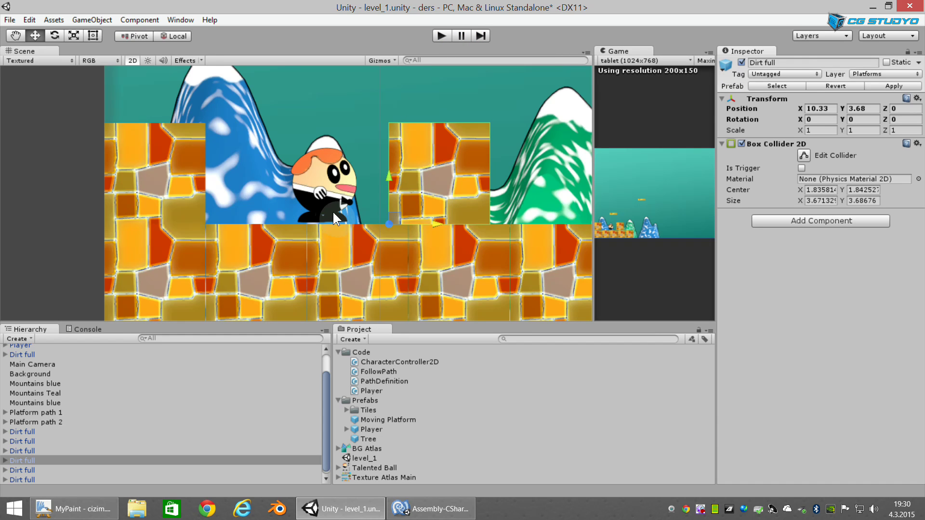